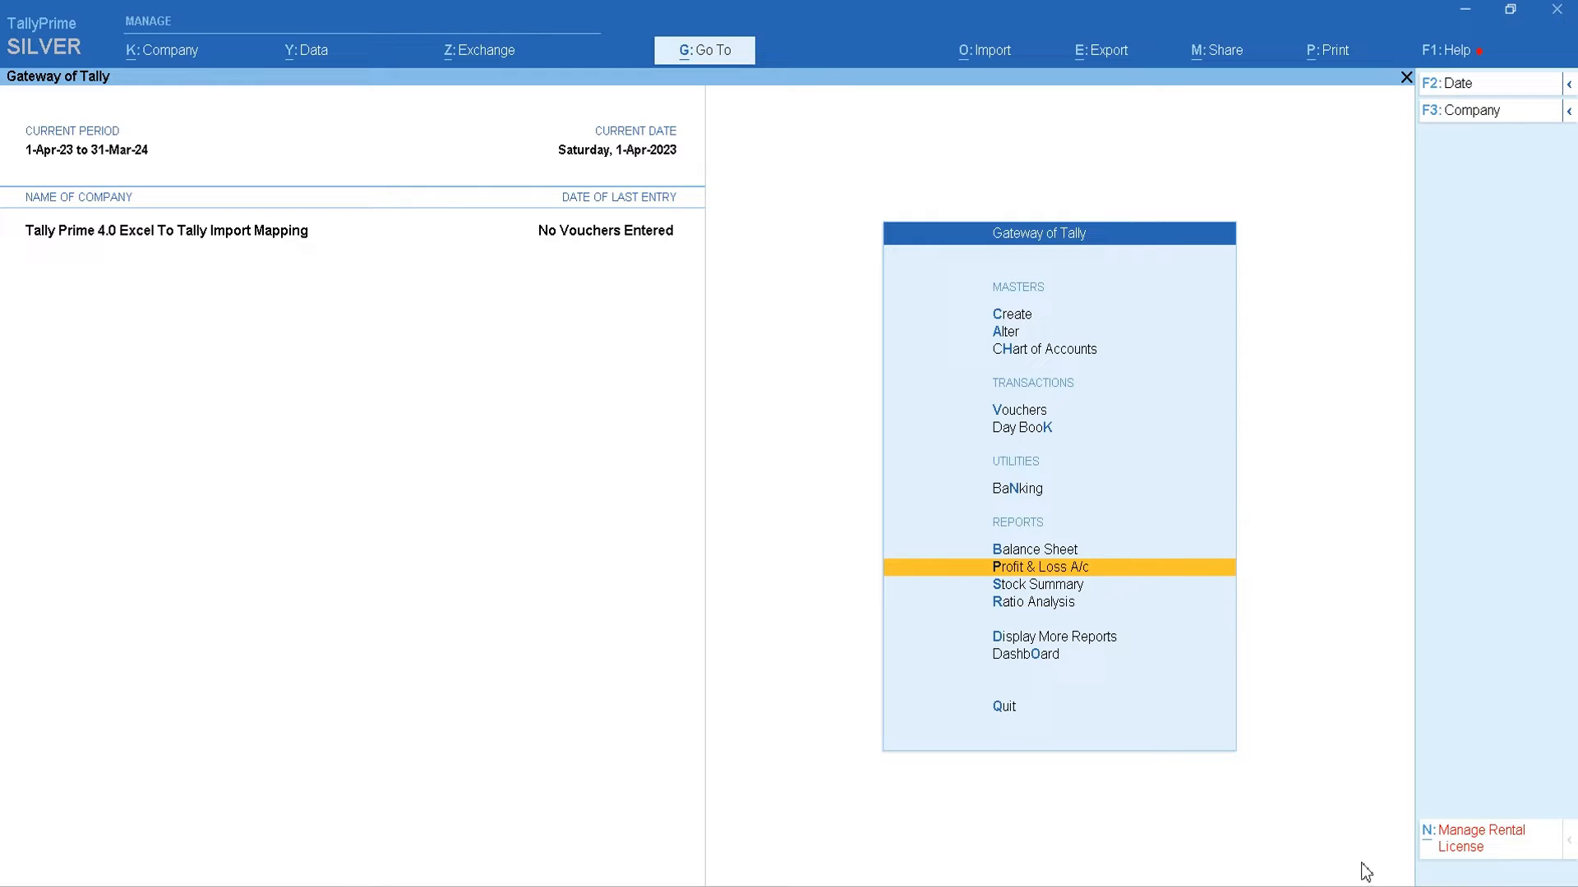
Look over the Excel import folder and the Sales Inventory Import workbook, and return to TallyPrime
click(708, 886)
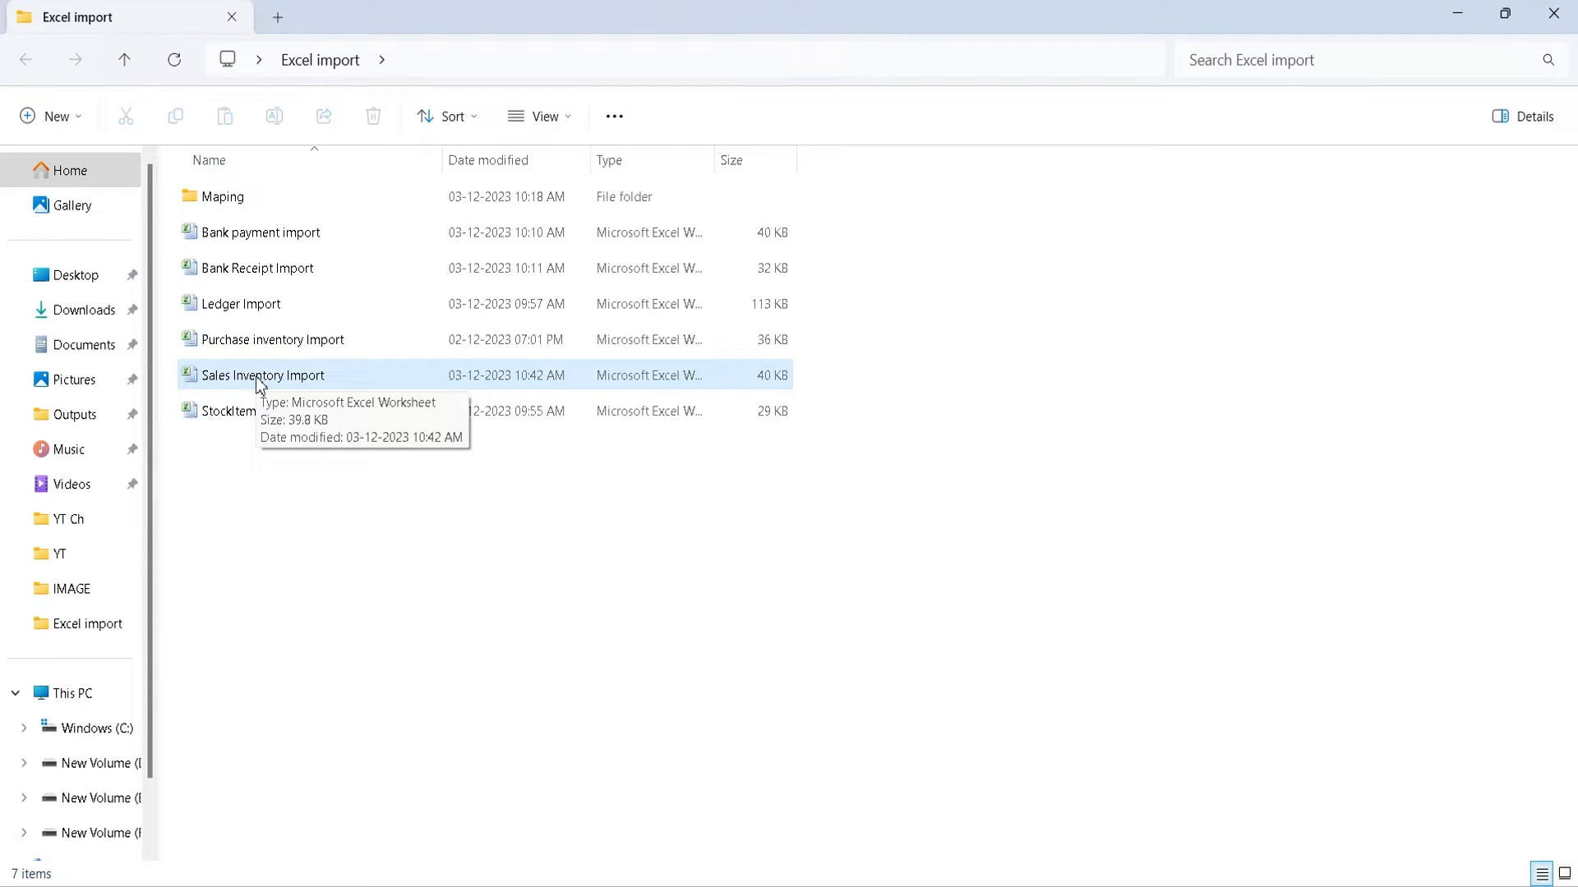
click(1063, 886)
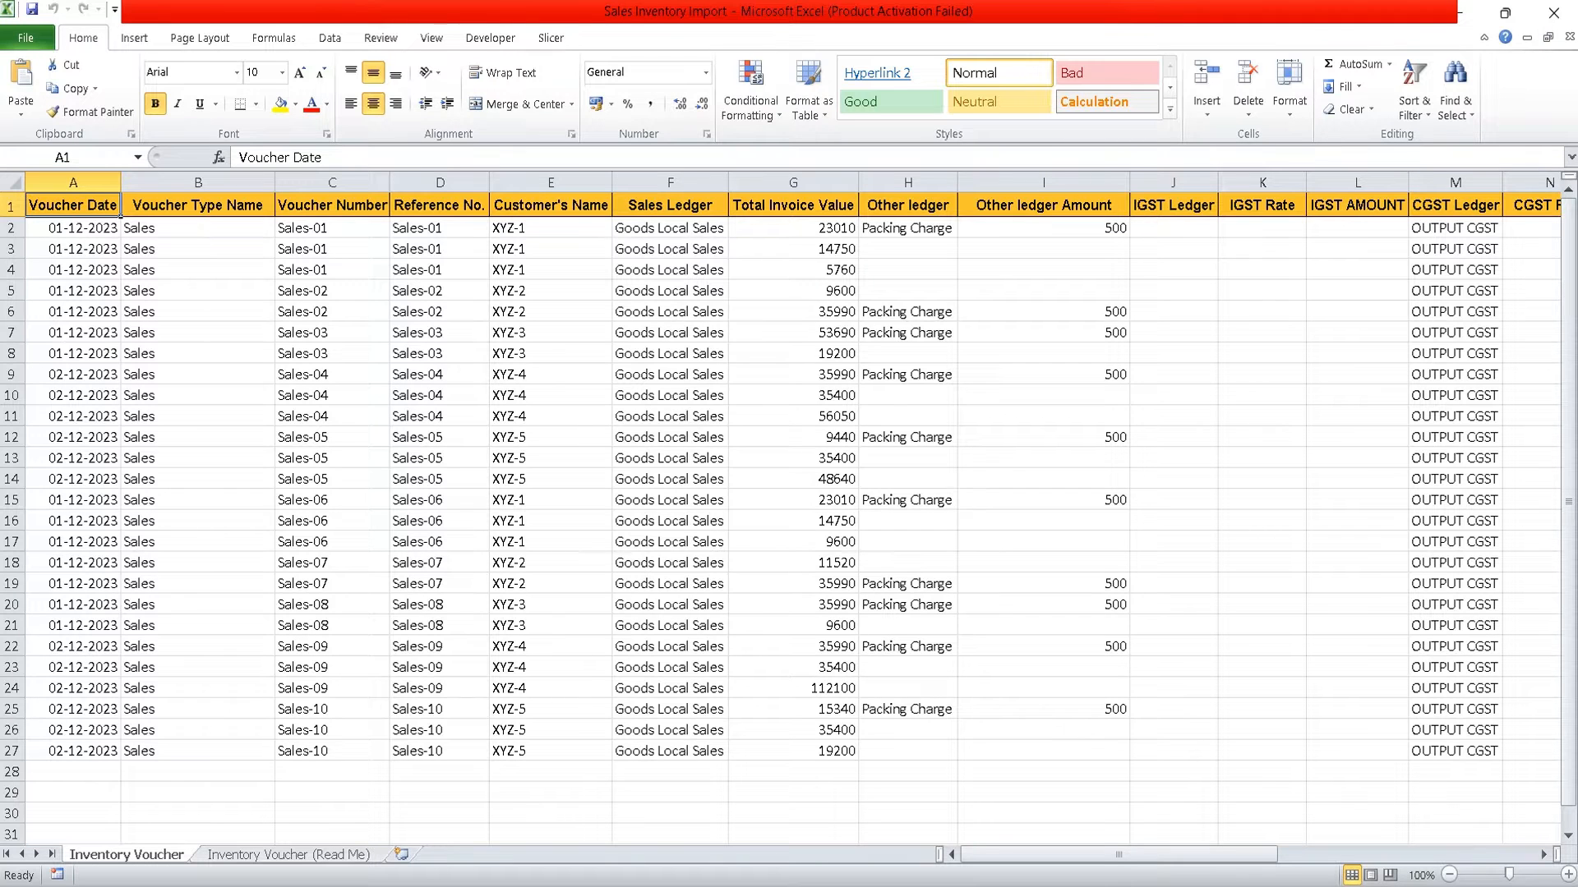
key(alt+Tab)
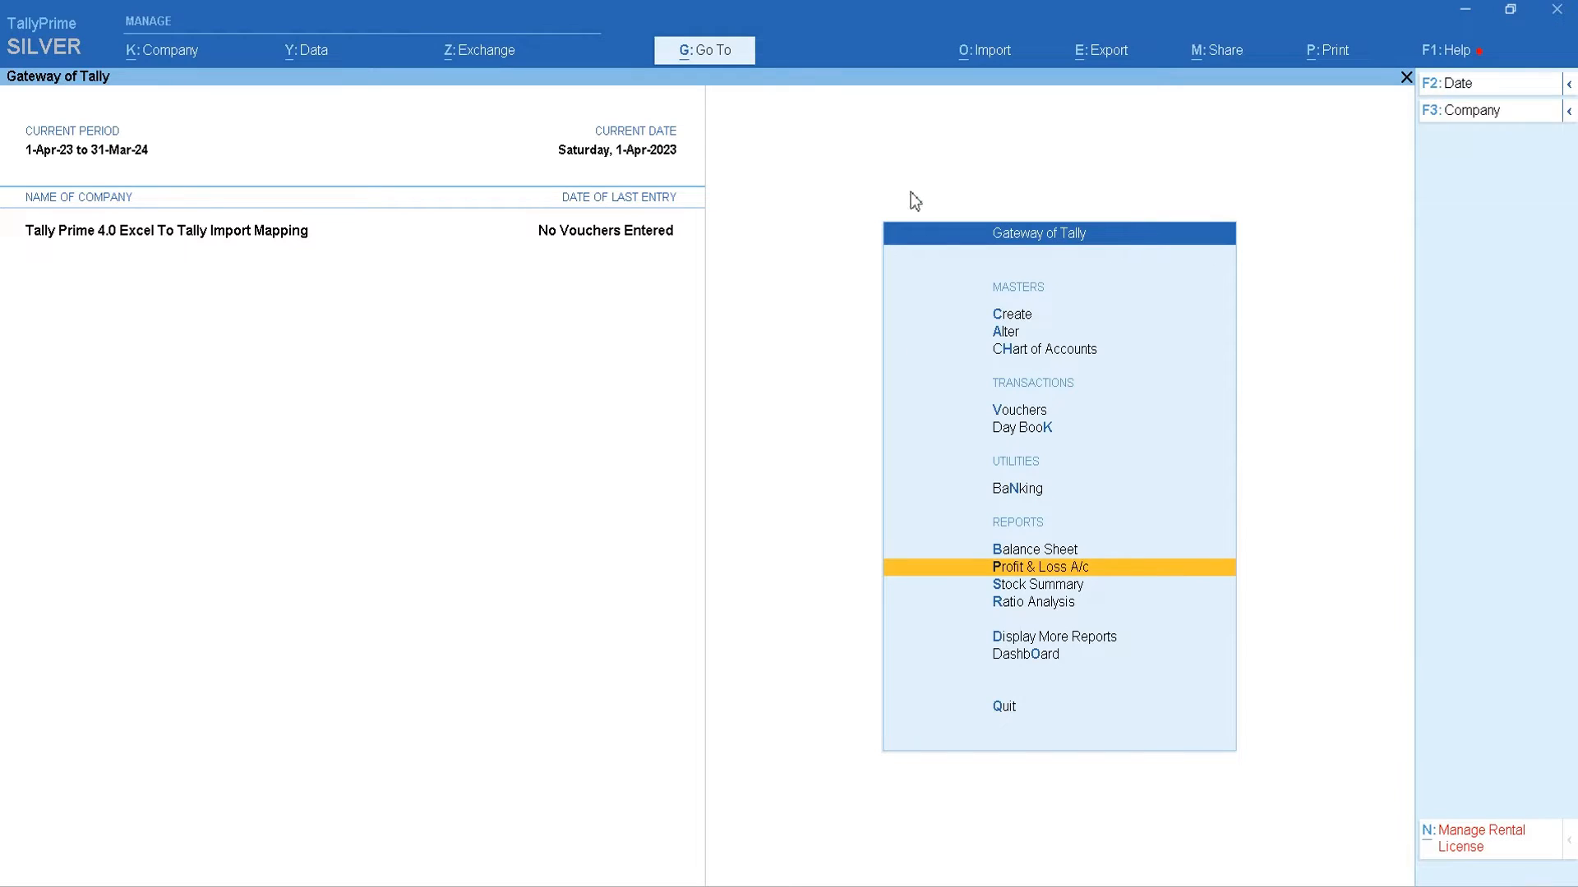
Open the sample Excel file export for transactions
click(980, 51)
key(Down)
key(Down)
key(Down)
key(Down)
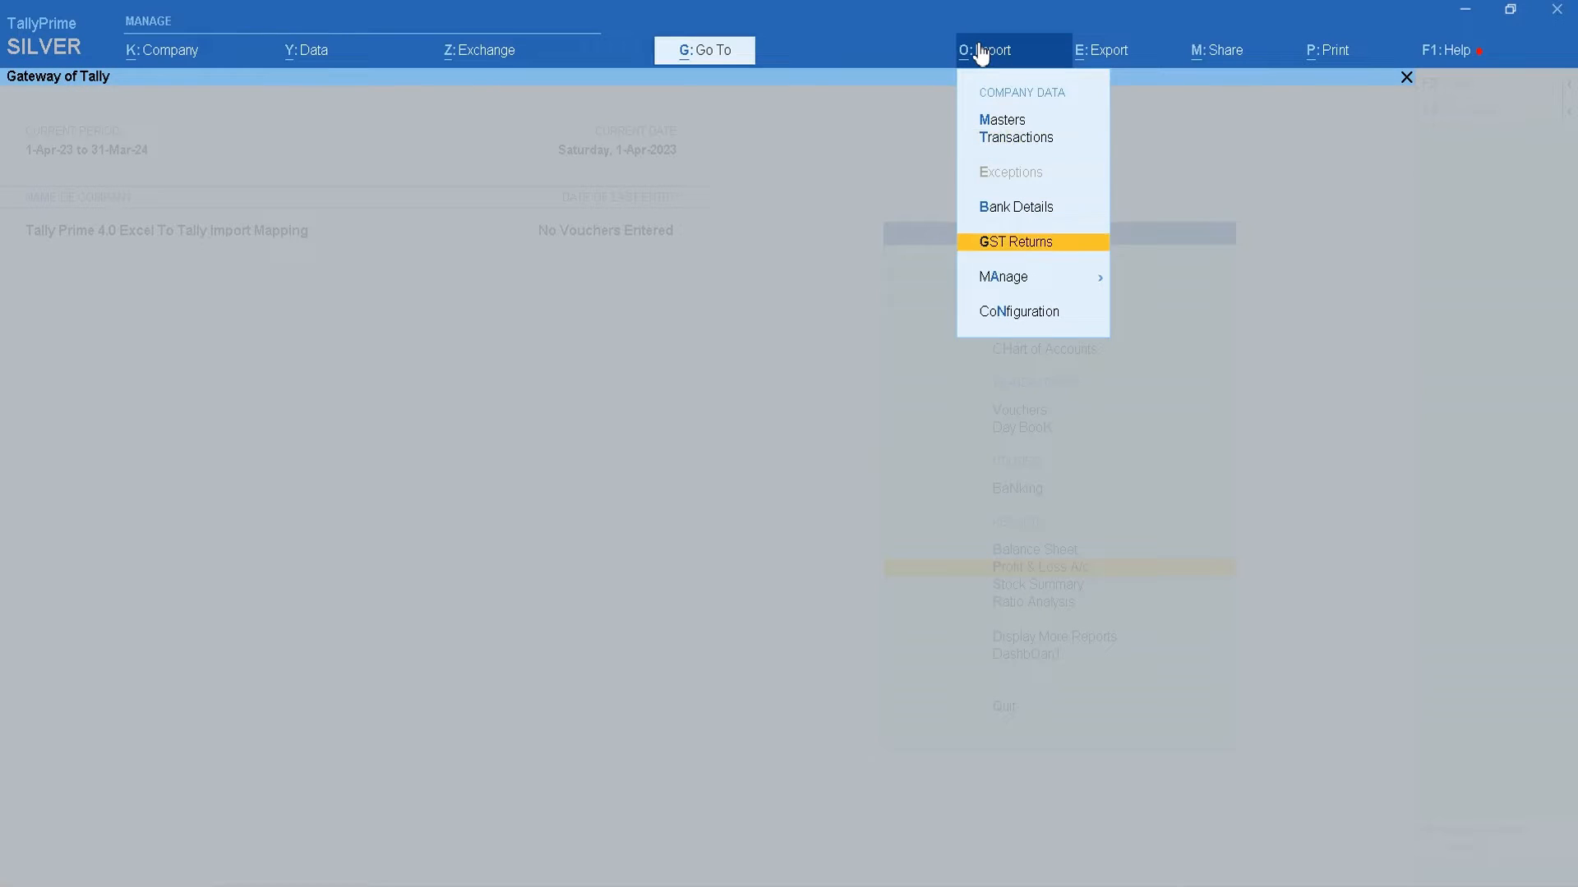
key(Return)
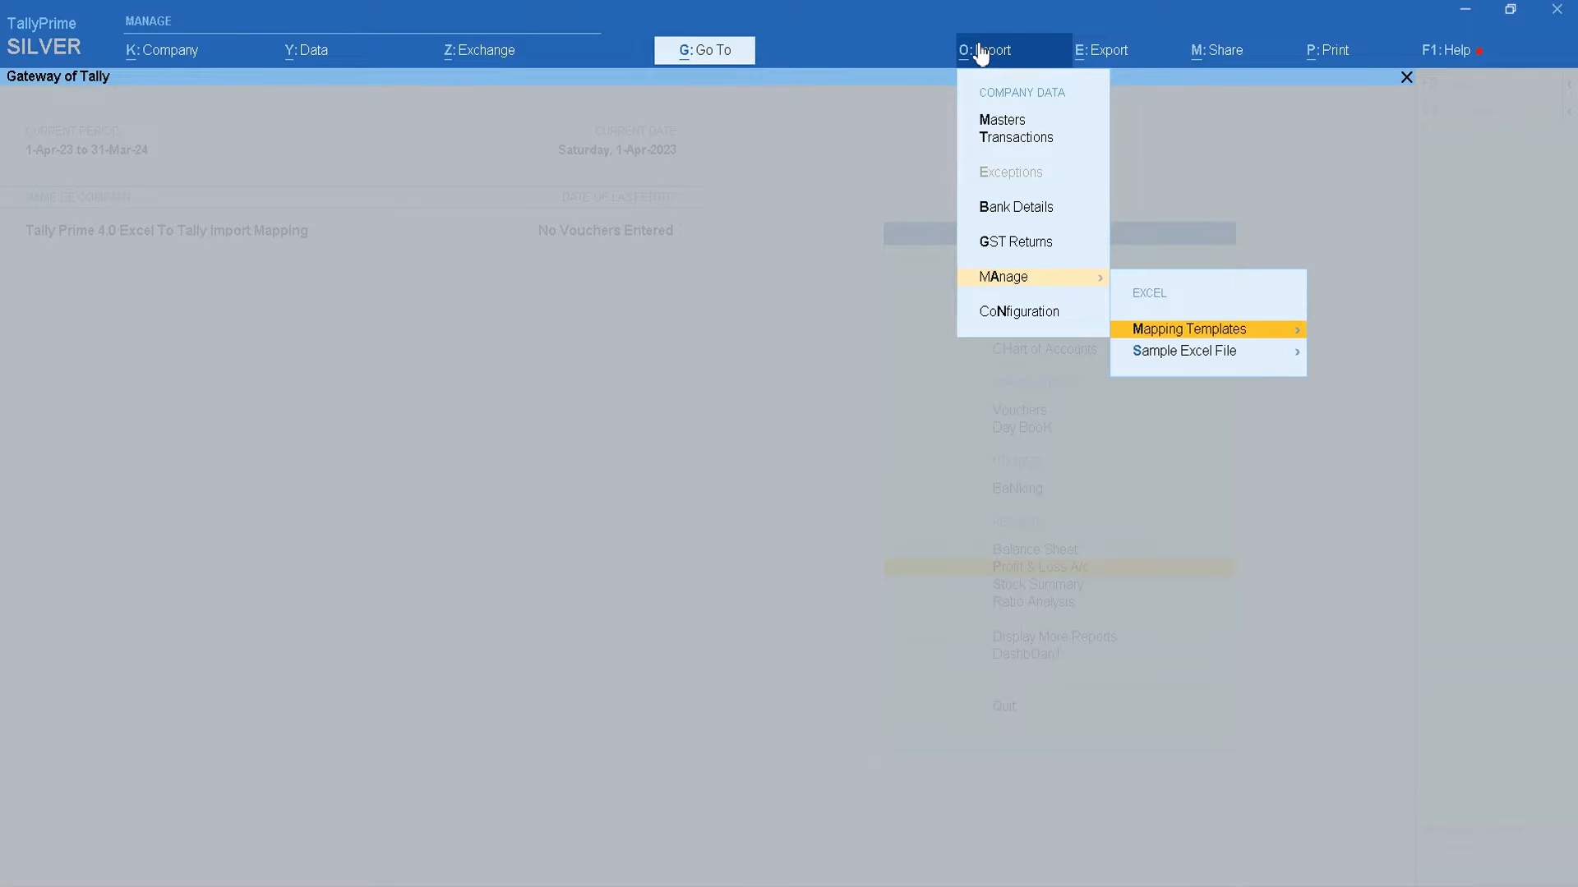
key(Down)
key(Return)
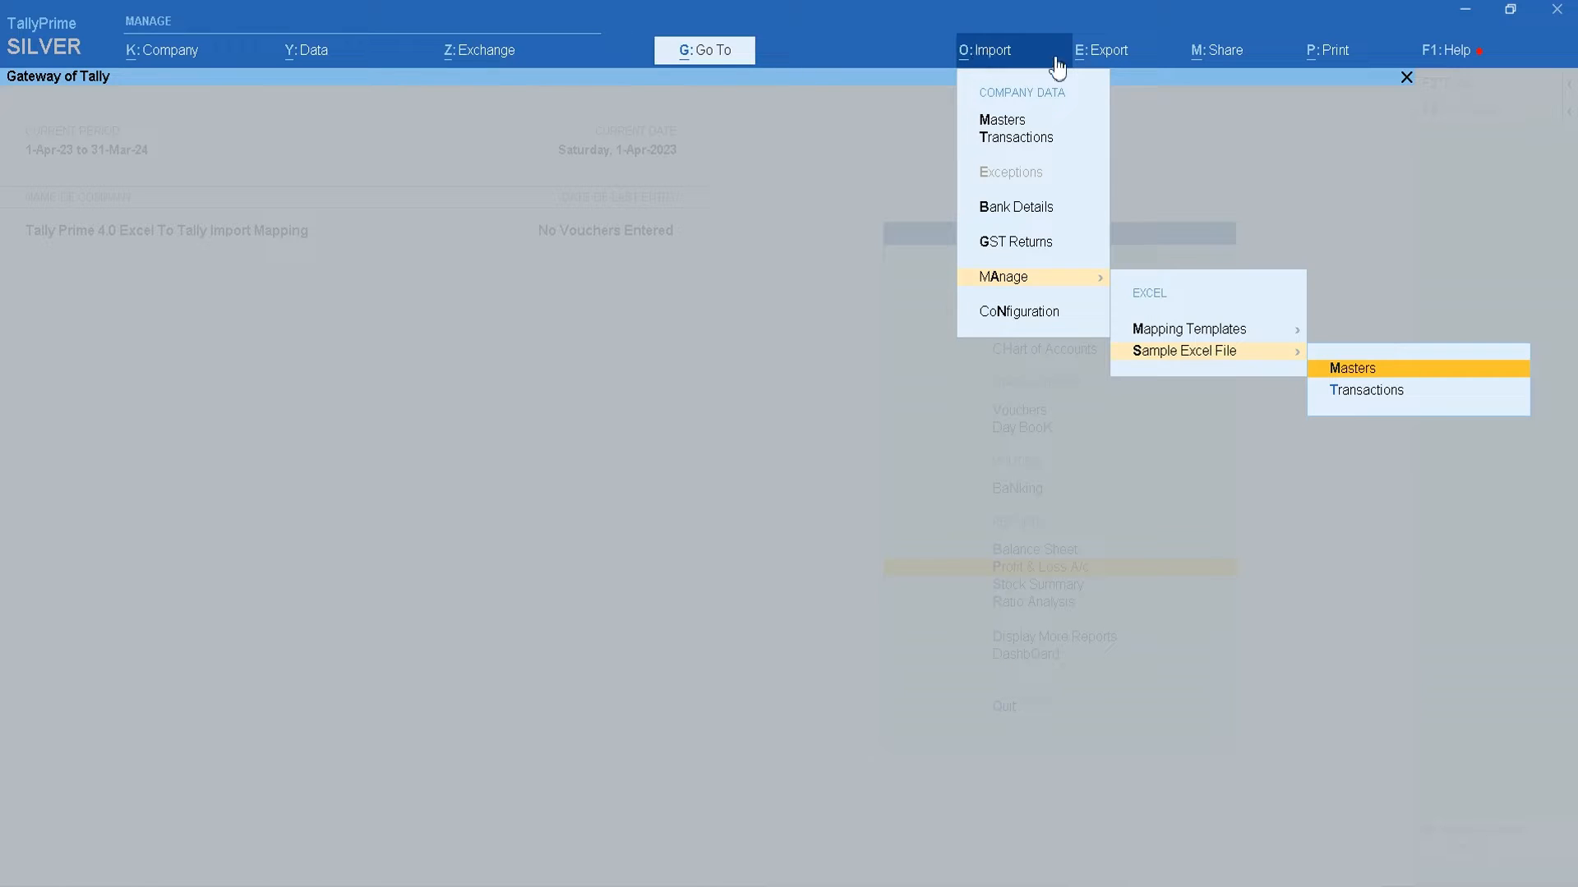
click(1366, 394)
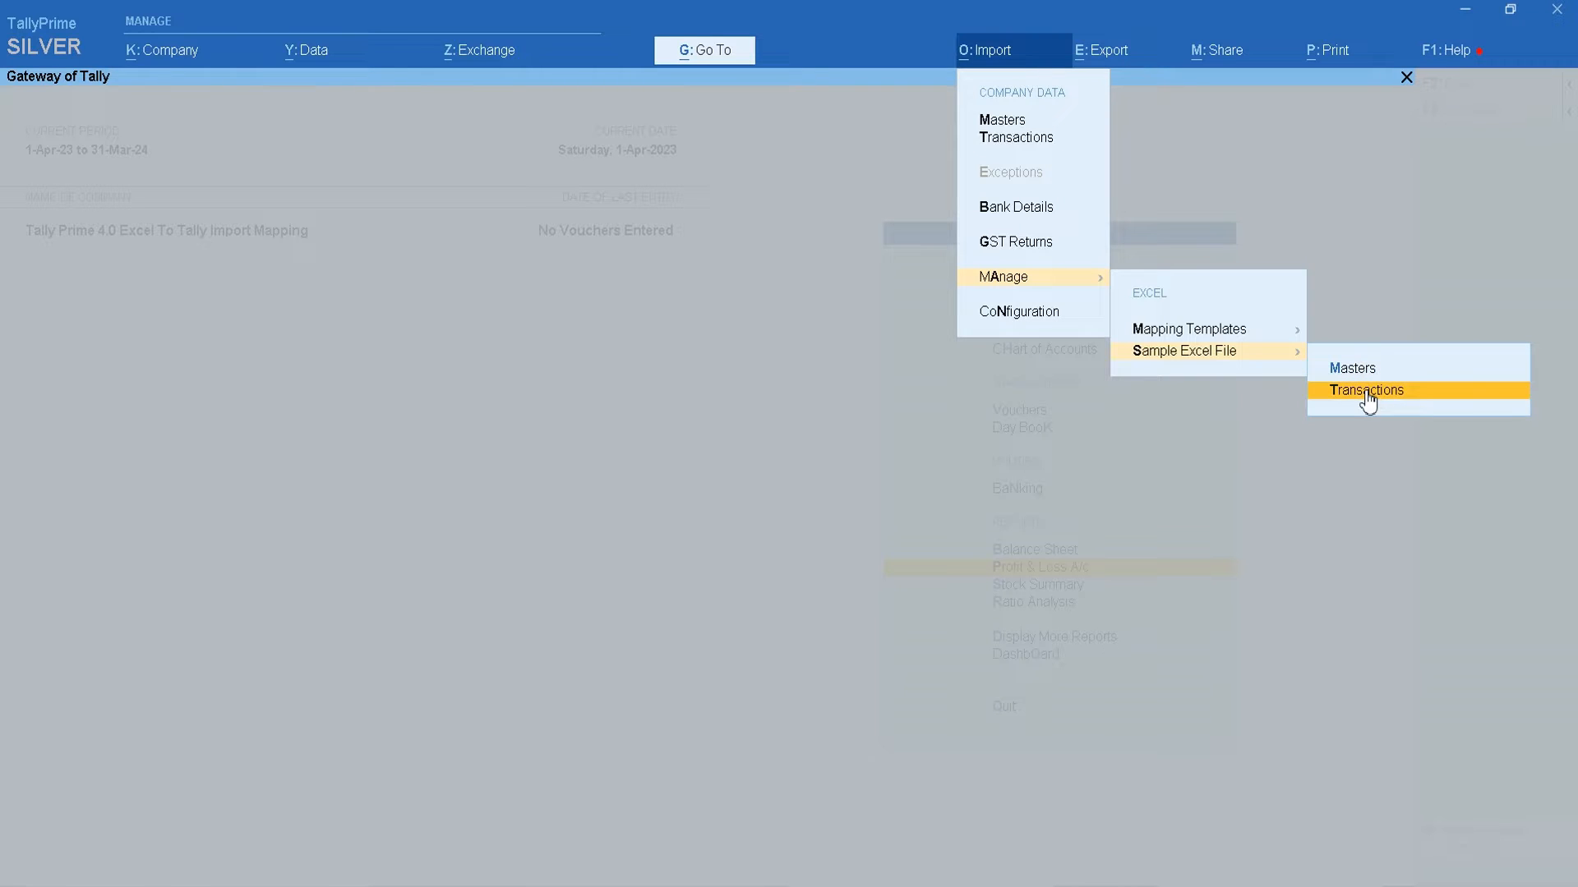
click(1368, 398)
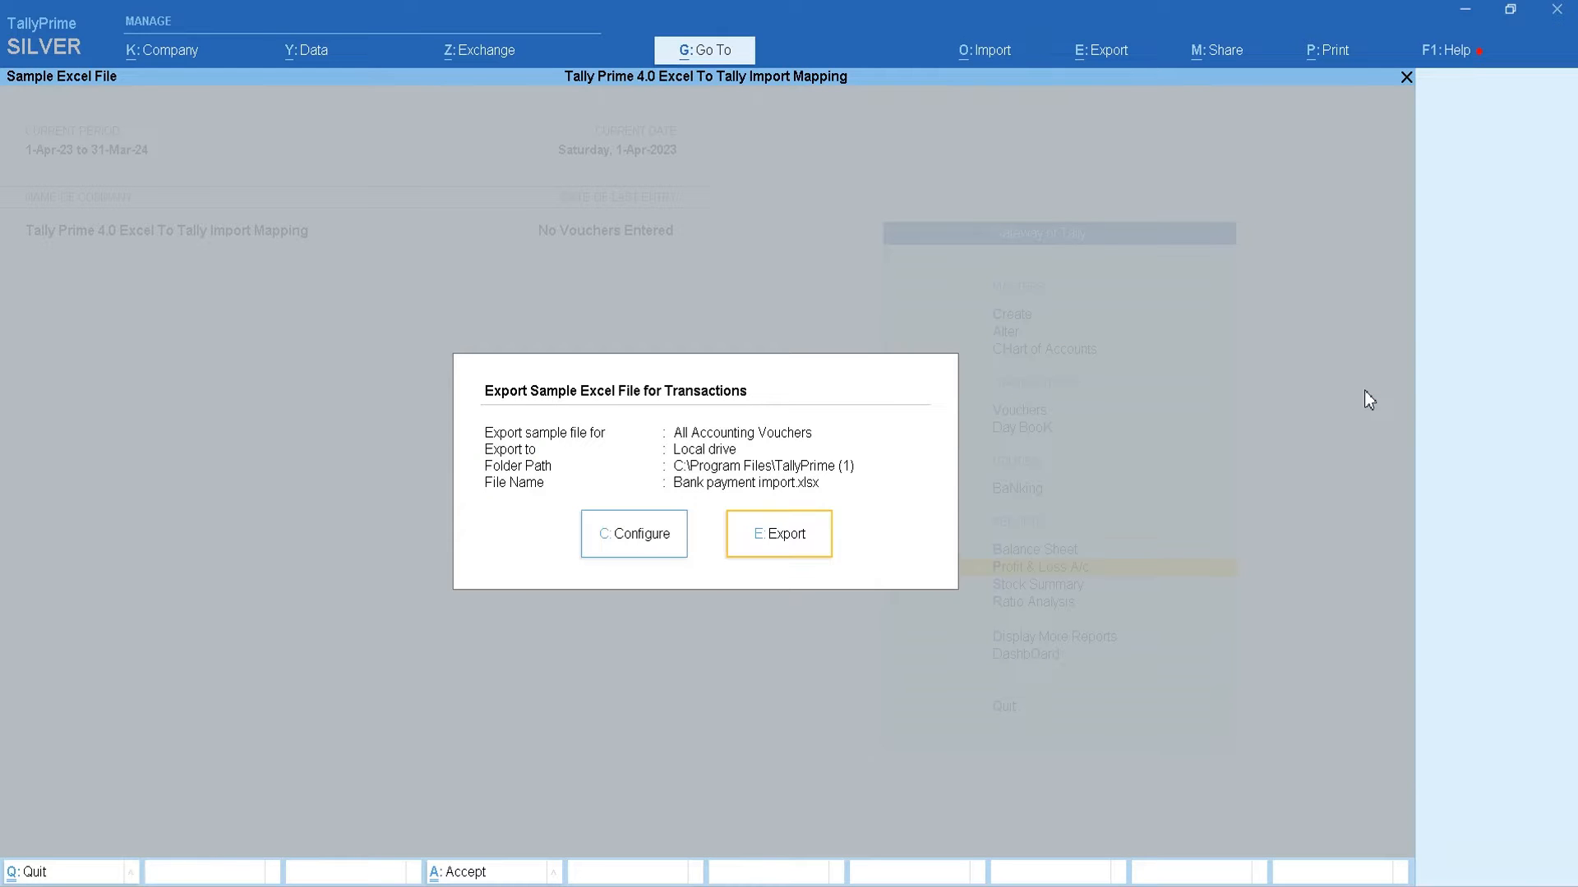
Configure the sample file export for All Accounting Vouchers
click(627, 538)
key(Return)
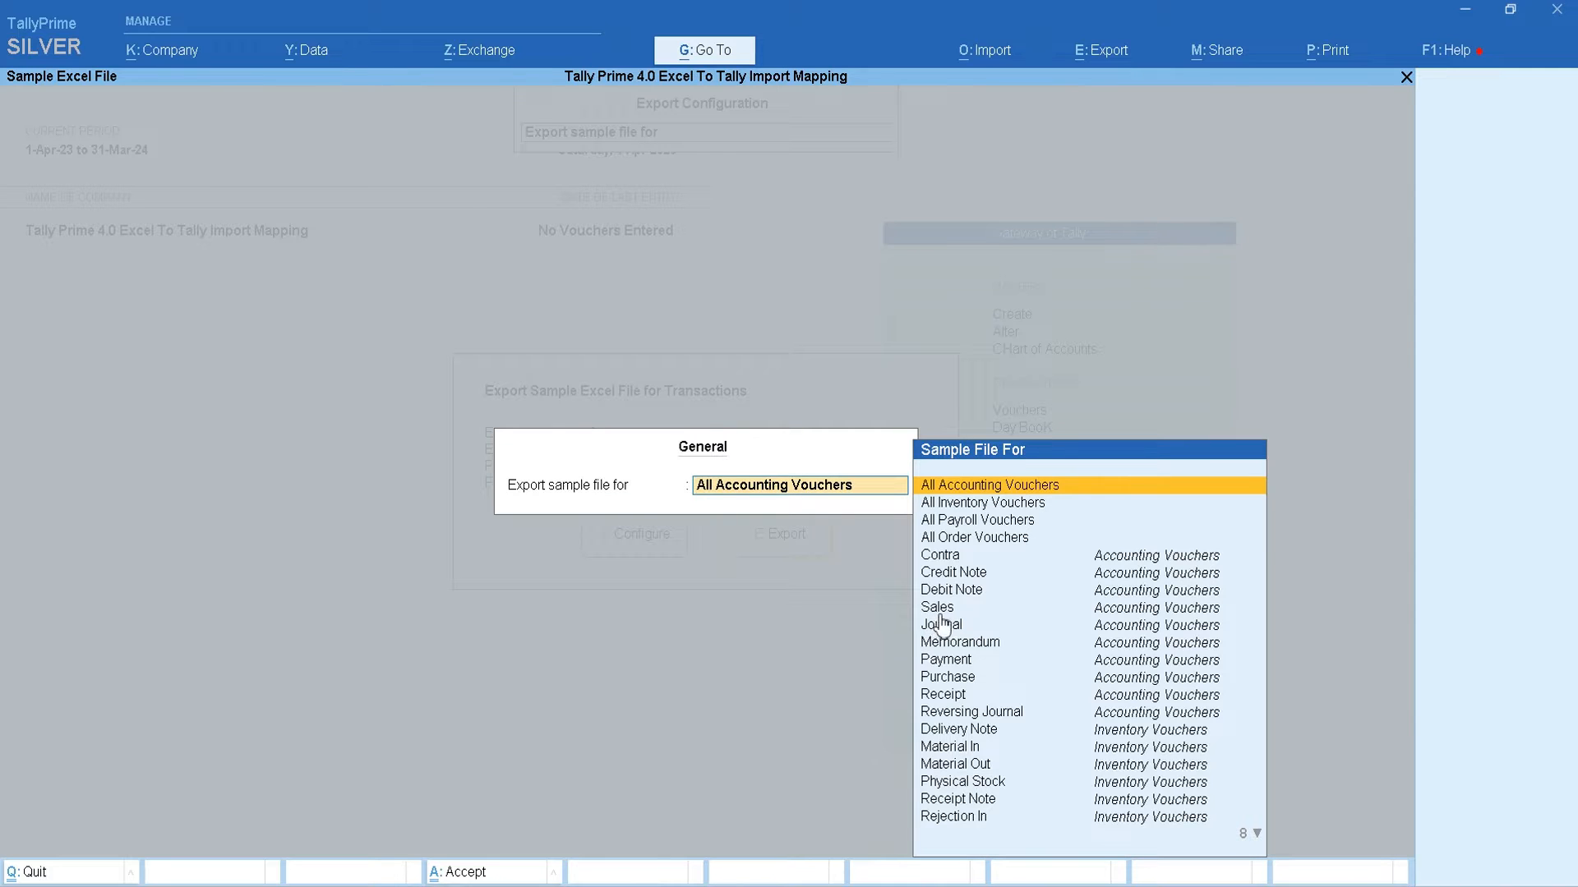
key(Return)
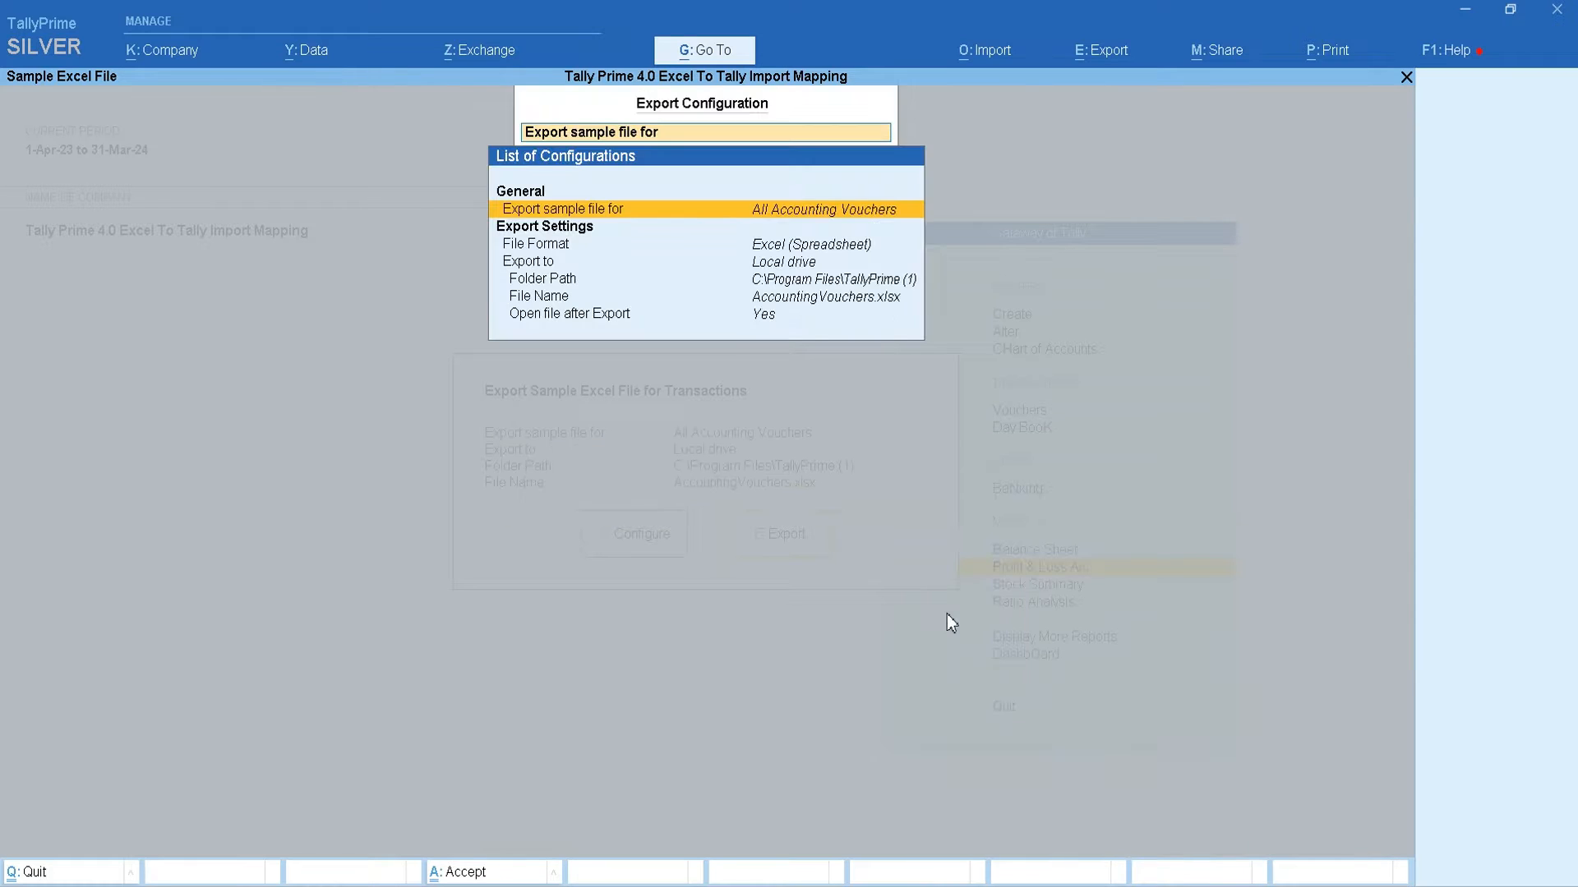
Set the sample file's export folder path to the Desktop folder
key(Down)
key(Down)
key(Down)
key(Down)
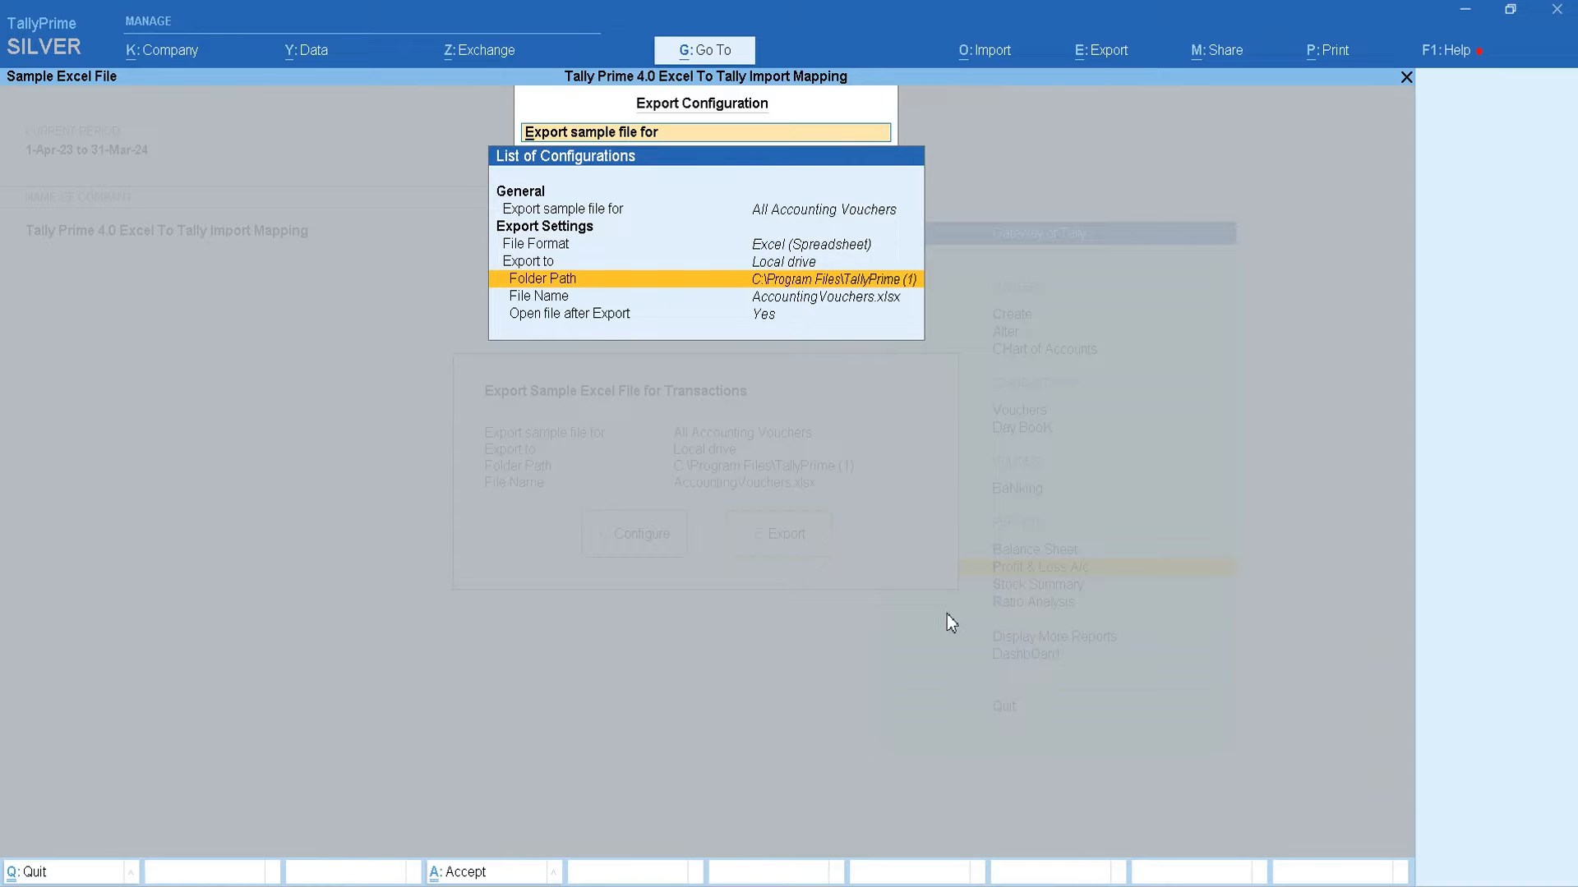
key(Return)
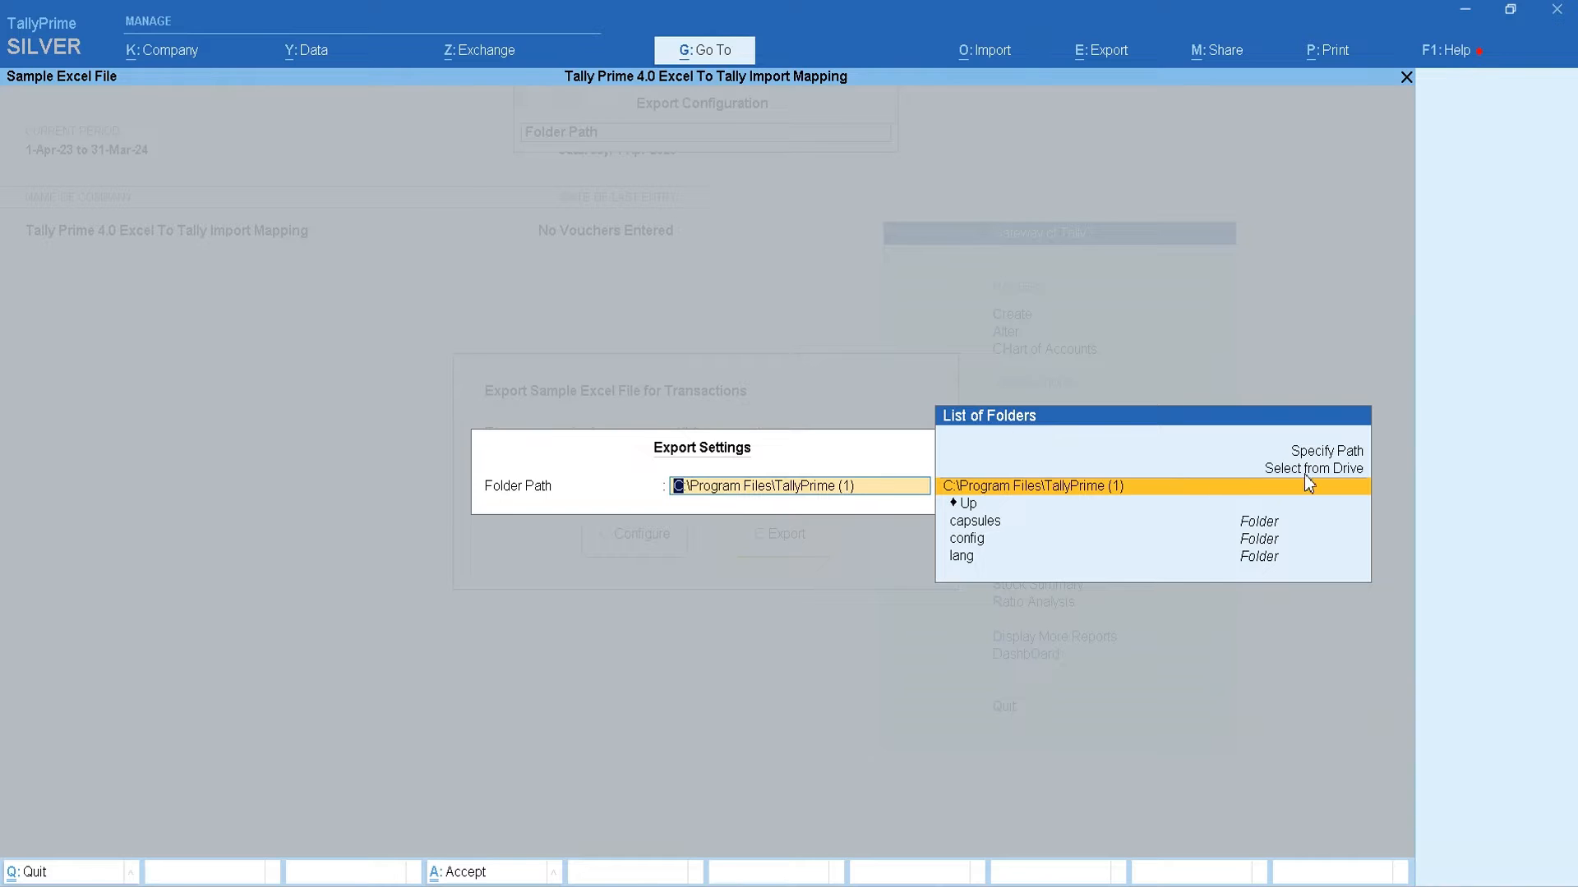
key(Up)
key(Up)
key(Down)
key(Return)
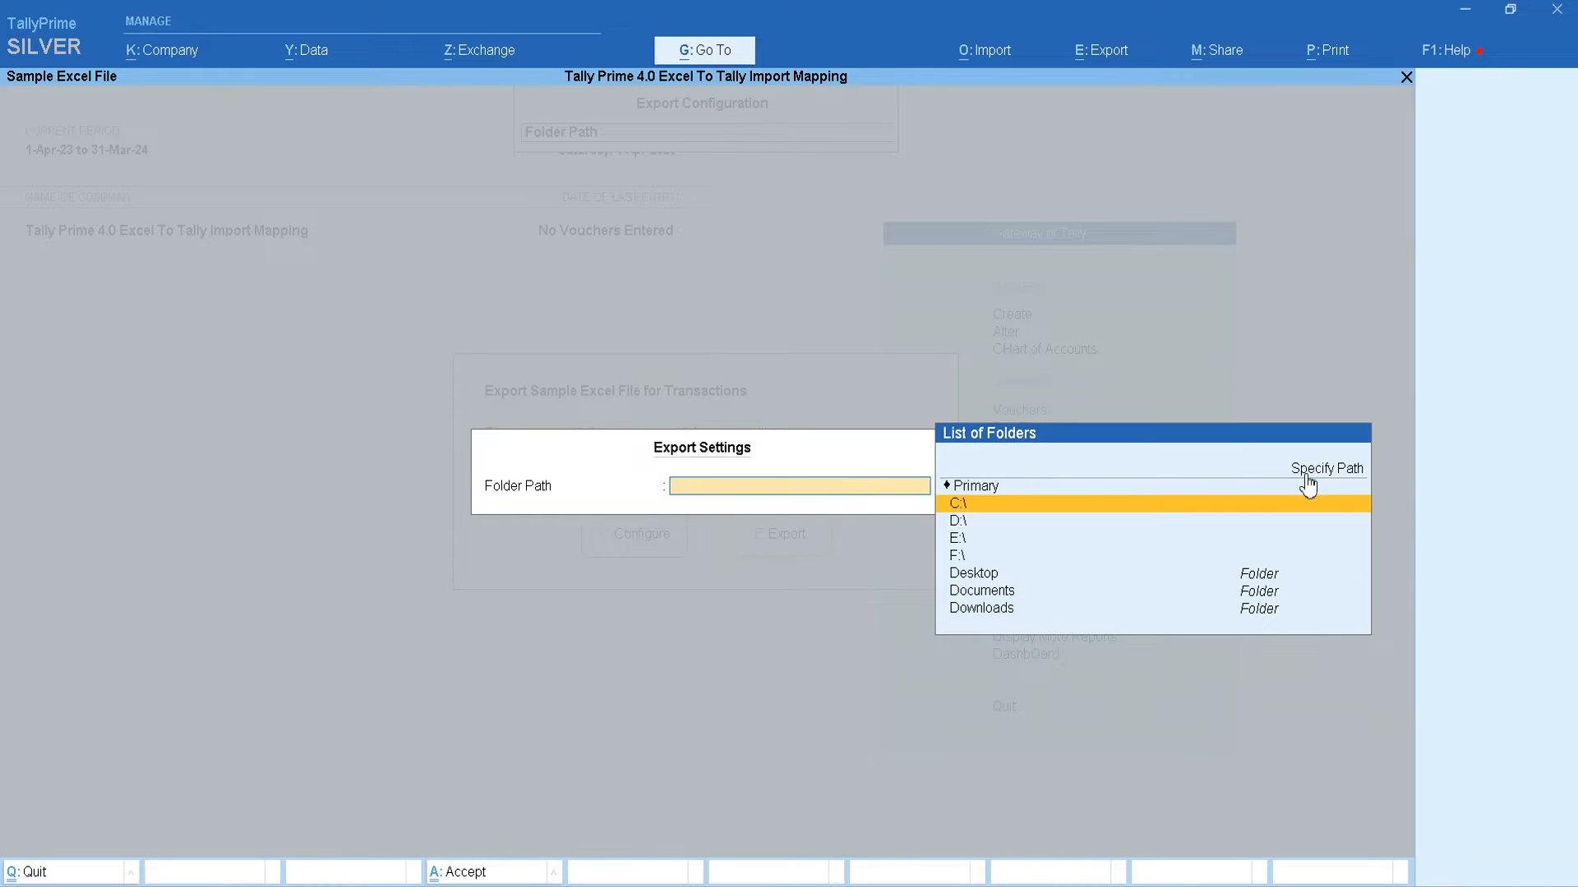
key(Down)
key(Down)
key(Down)
key(Down)
key(Return)
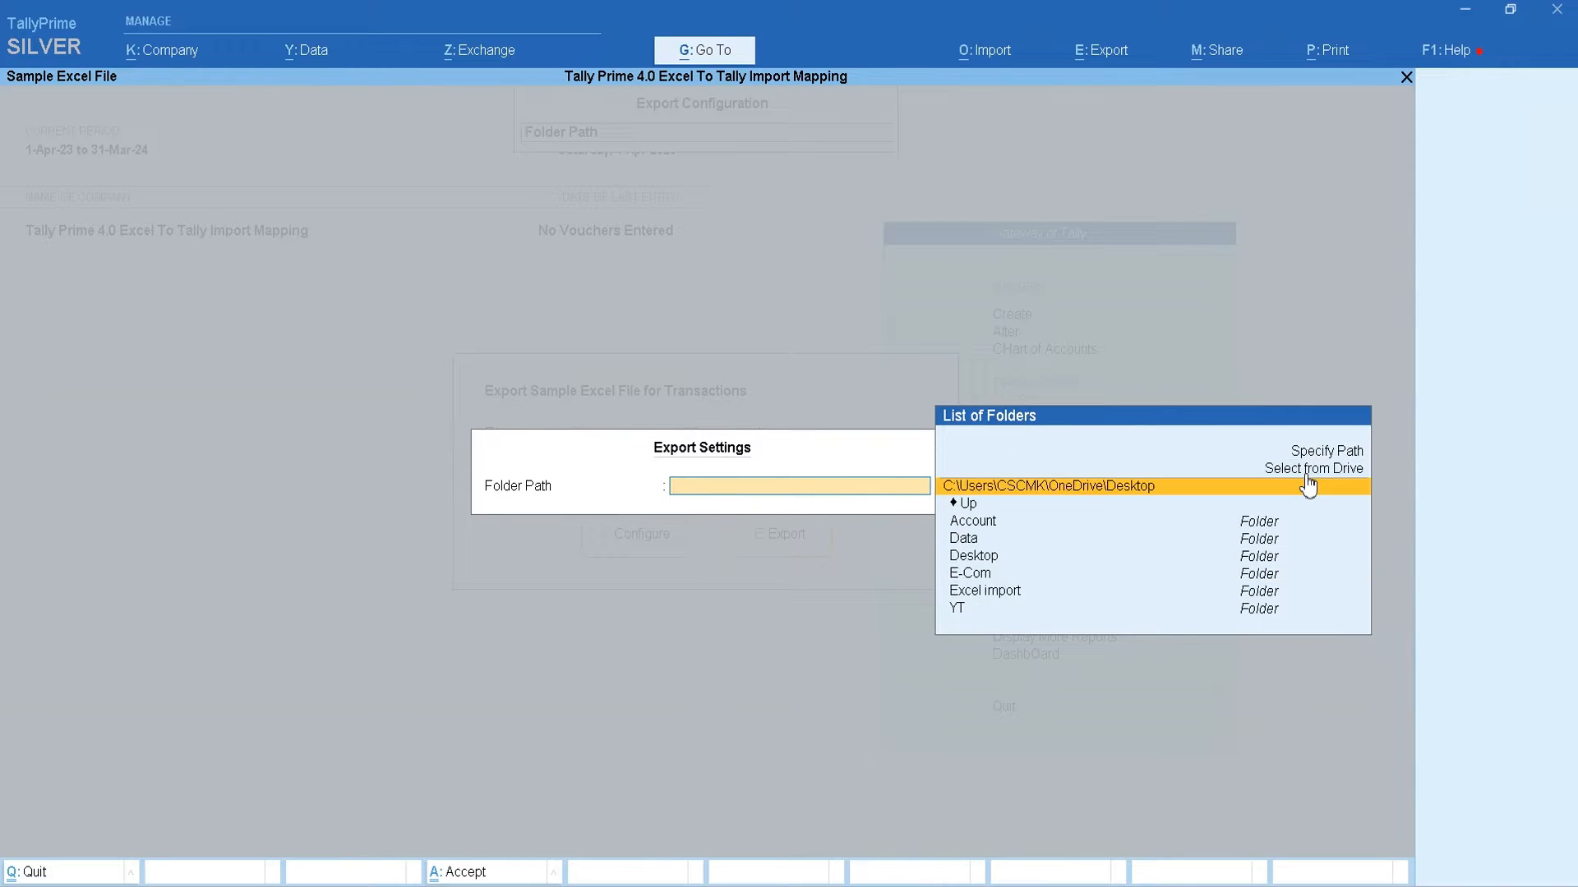
key(Return)
Name the sample file "Sales voucher import", export it, and return to TallyPrime after dismissing the Office activation notice
key(Down)
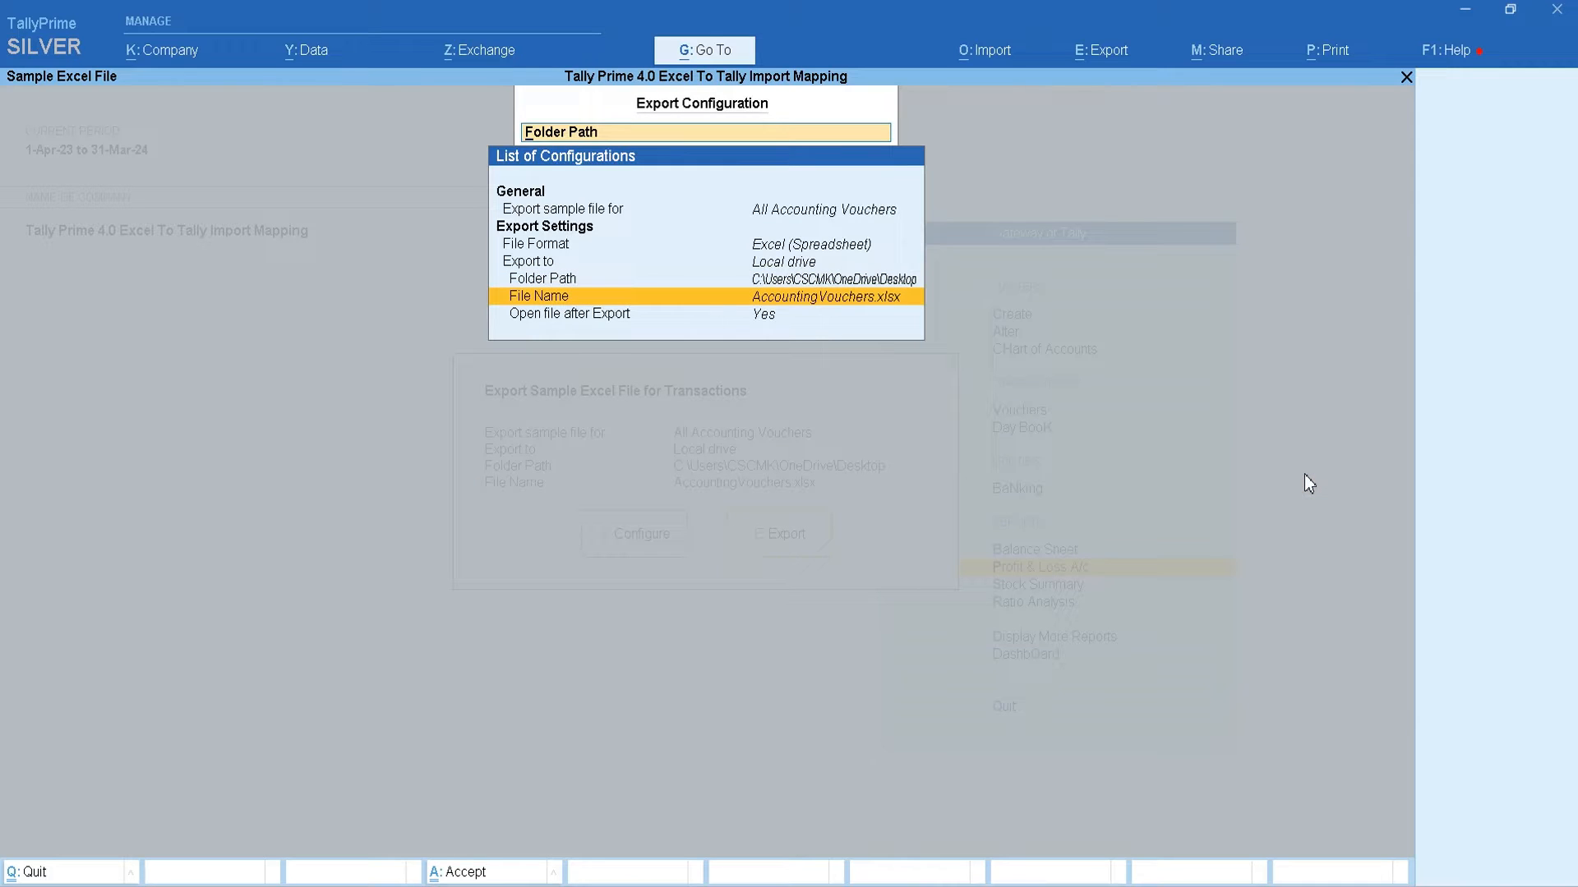
key(Return)
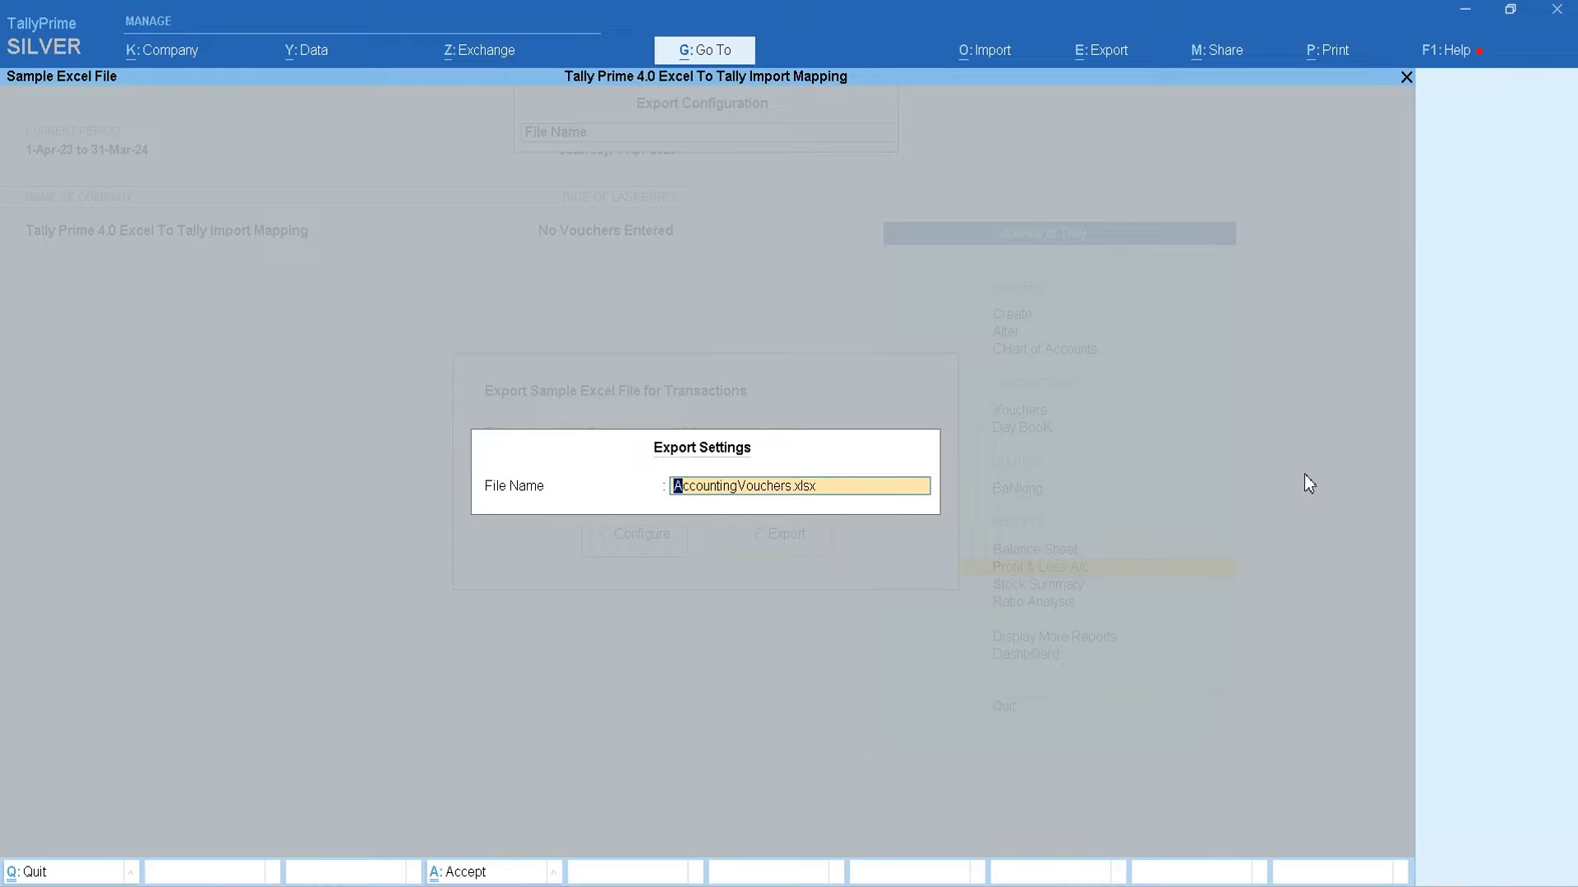
text(Sales voucher import)
key(Return)
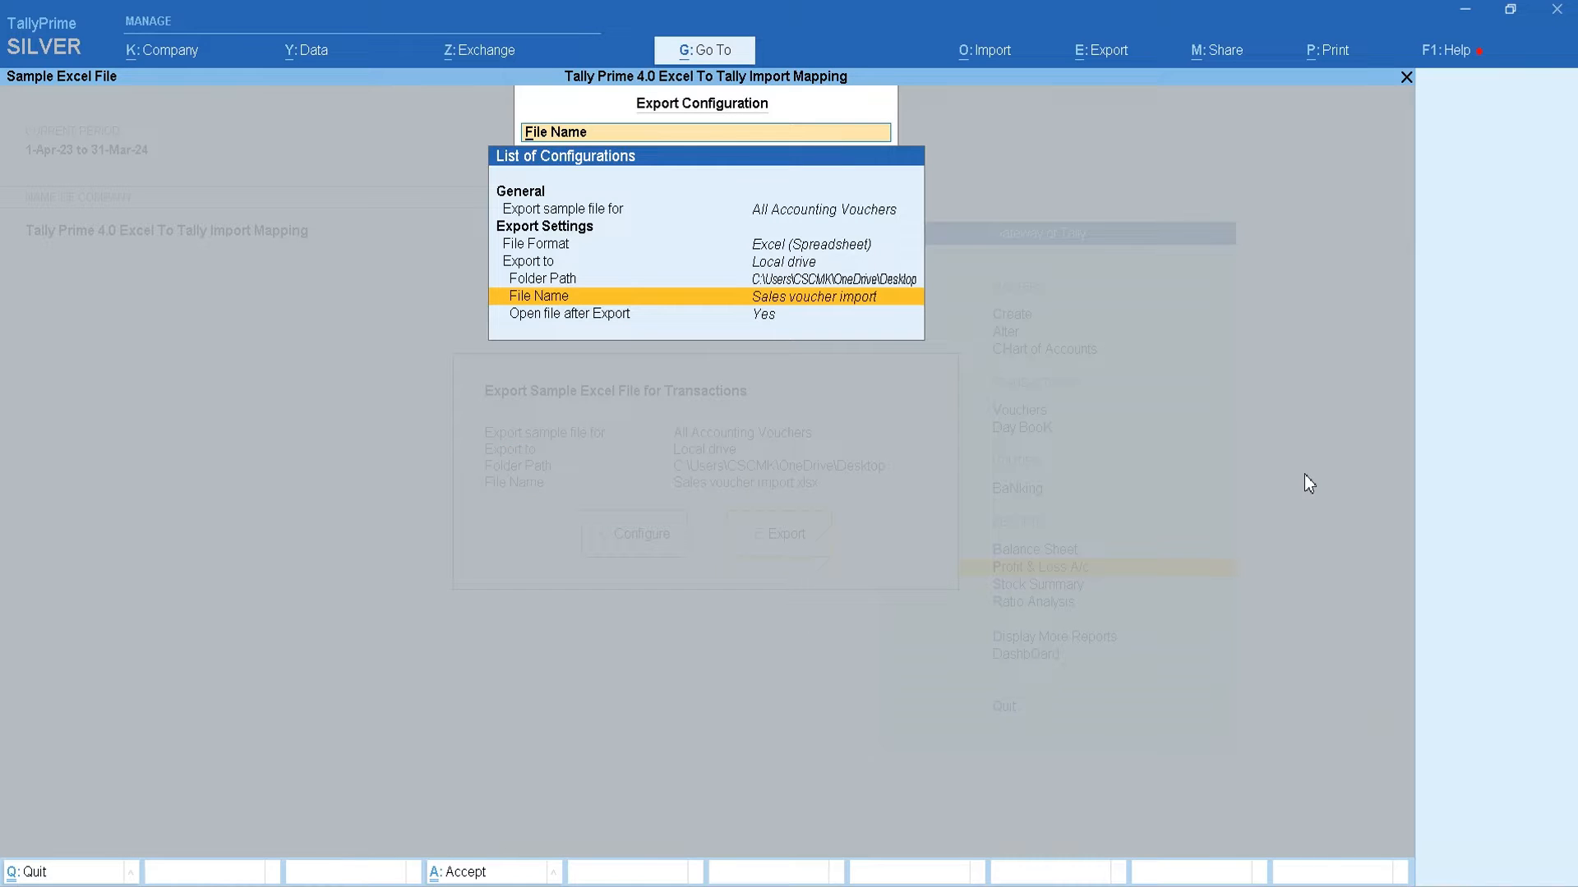
key(ctrl+a)
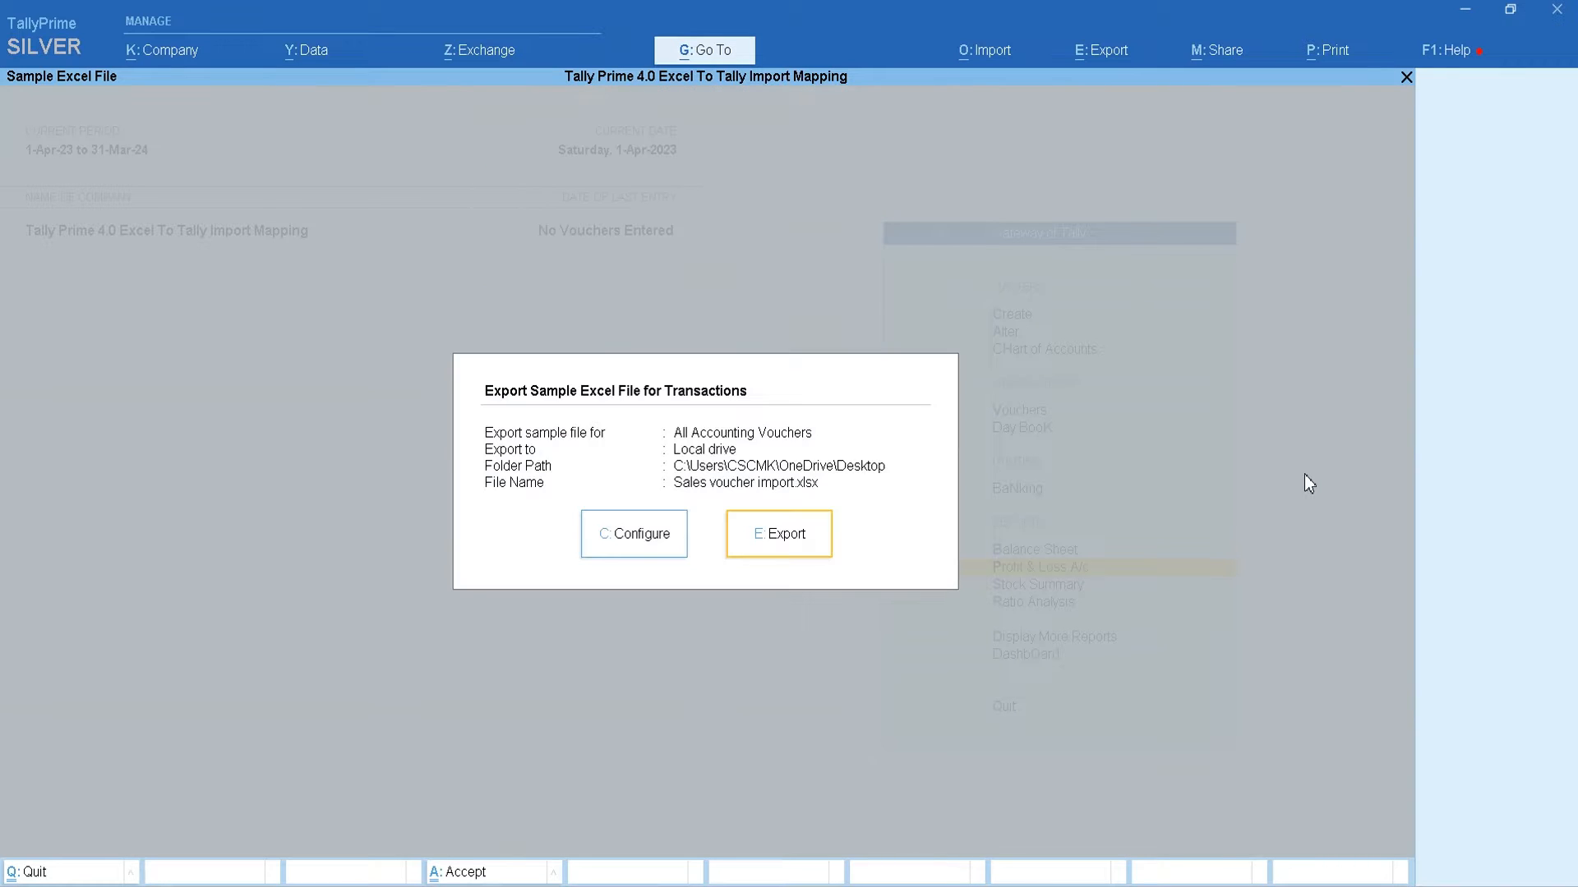
click(791, 542)
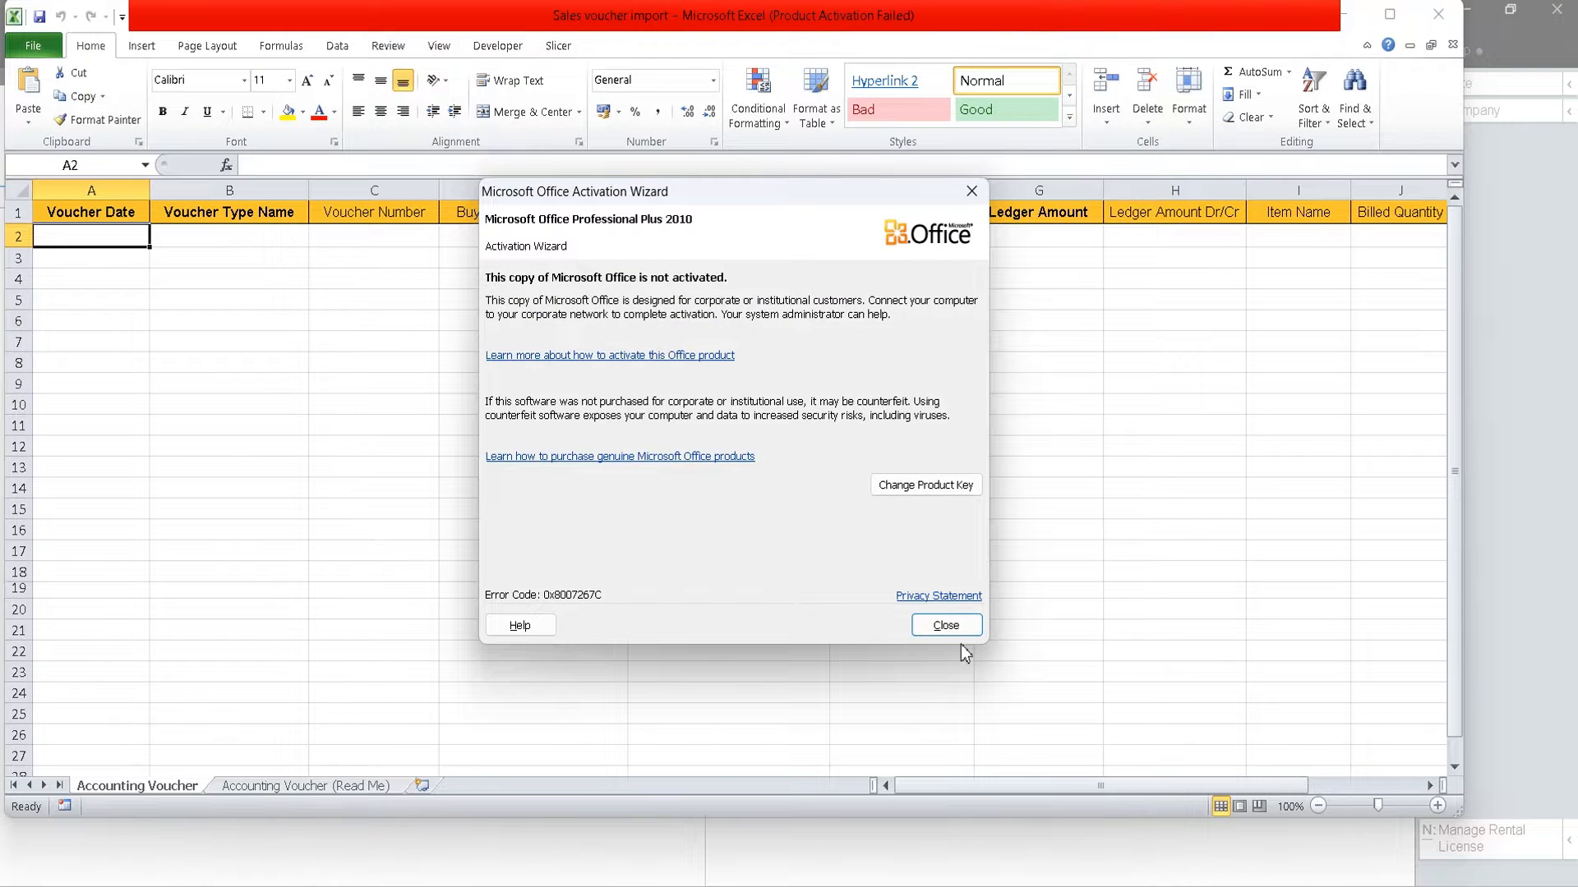
click(950, 630)
key(alt+Tab)
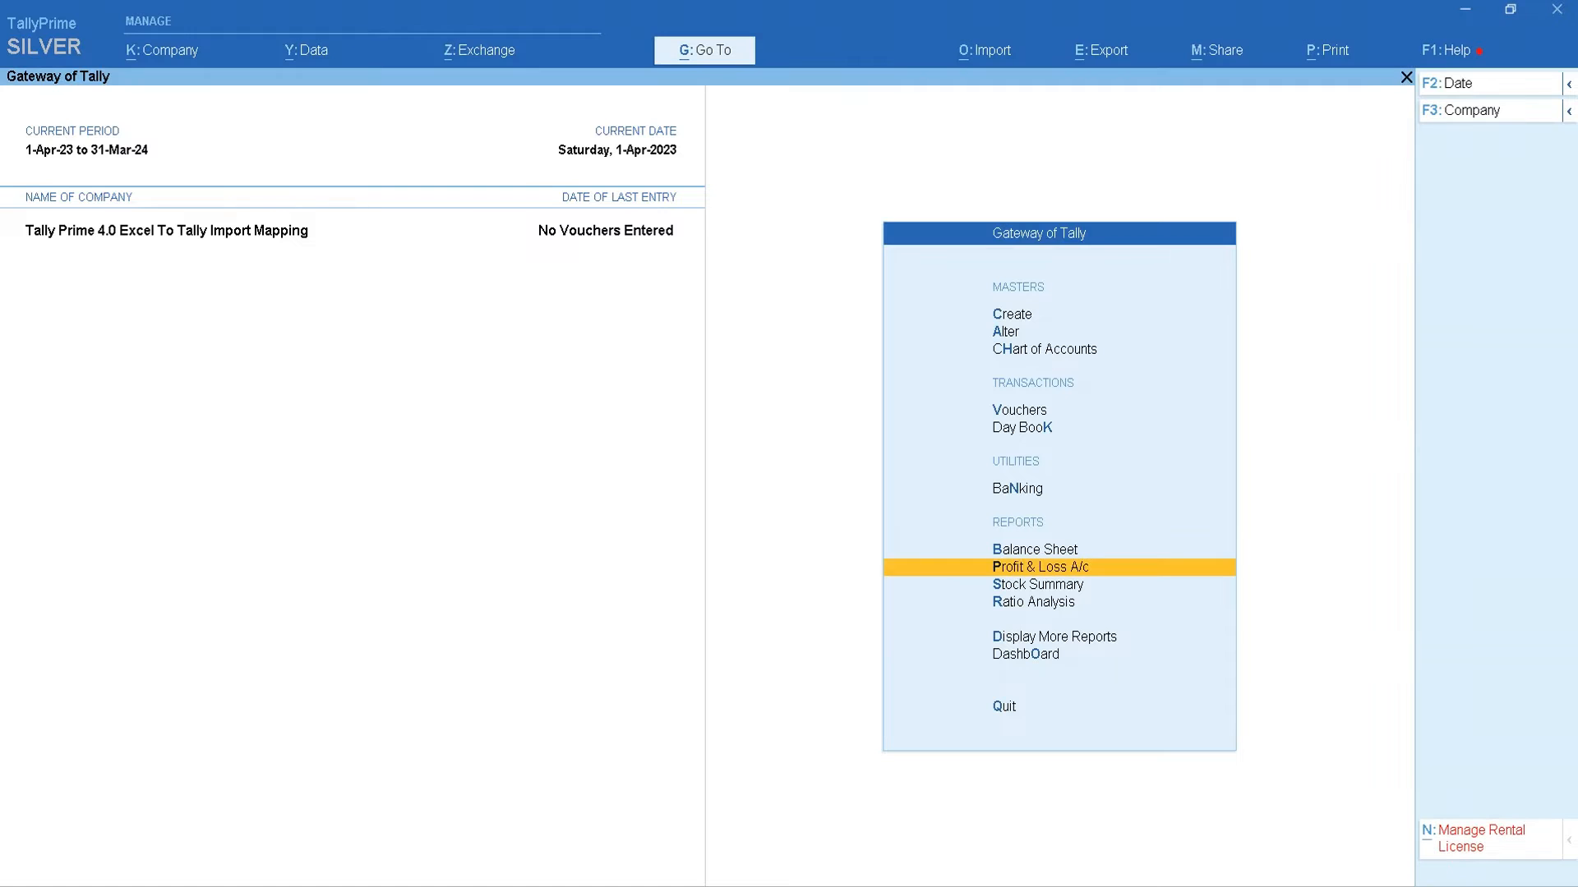
click(997, 48)
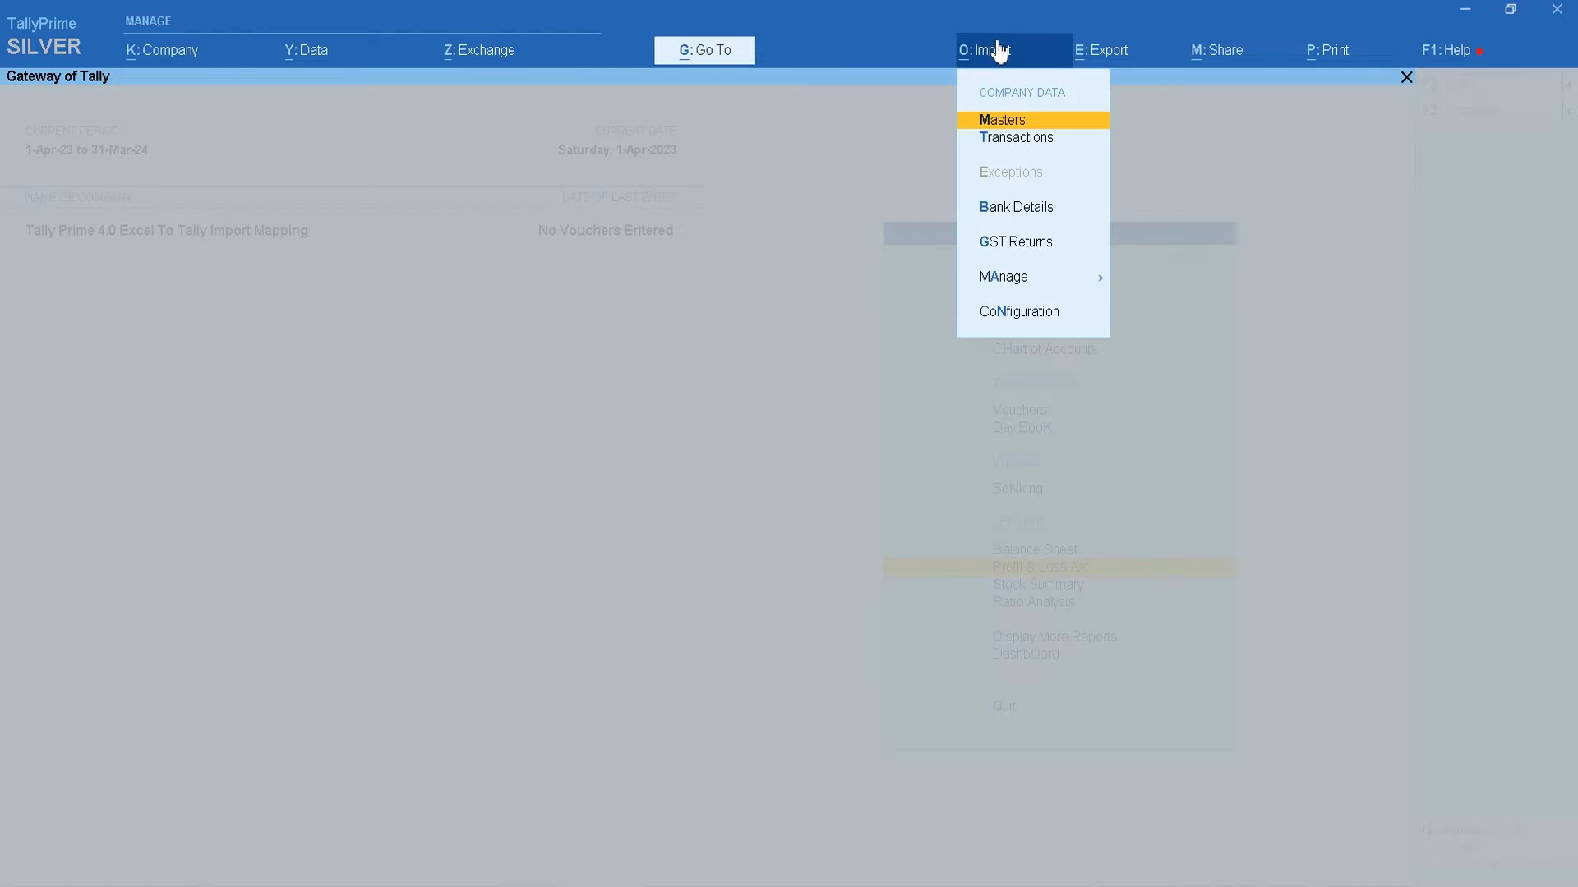
key(Down)
key(Down)
key(Down)
key(Down)
key(Return)
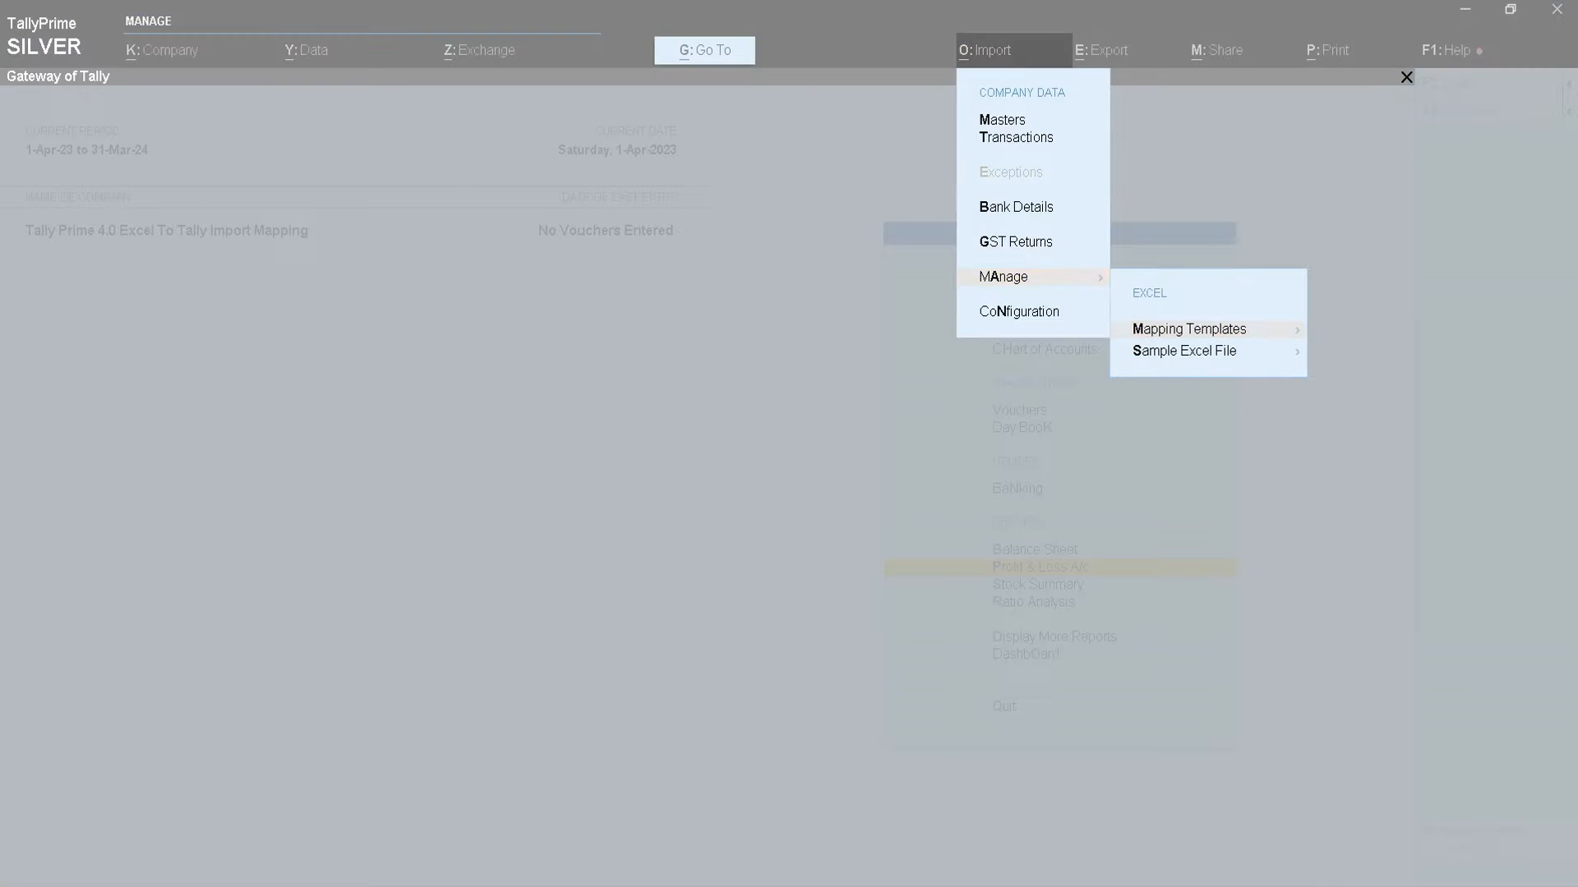
Review the exported Sales voucher import workbook's headings, close it, and check the headings in the Sales Inventory Import workbook
mouse_move(1068, 875)
click(1119, 854)
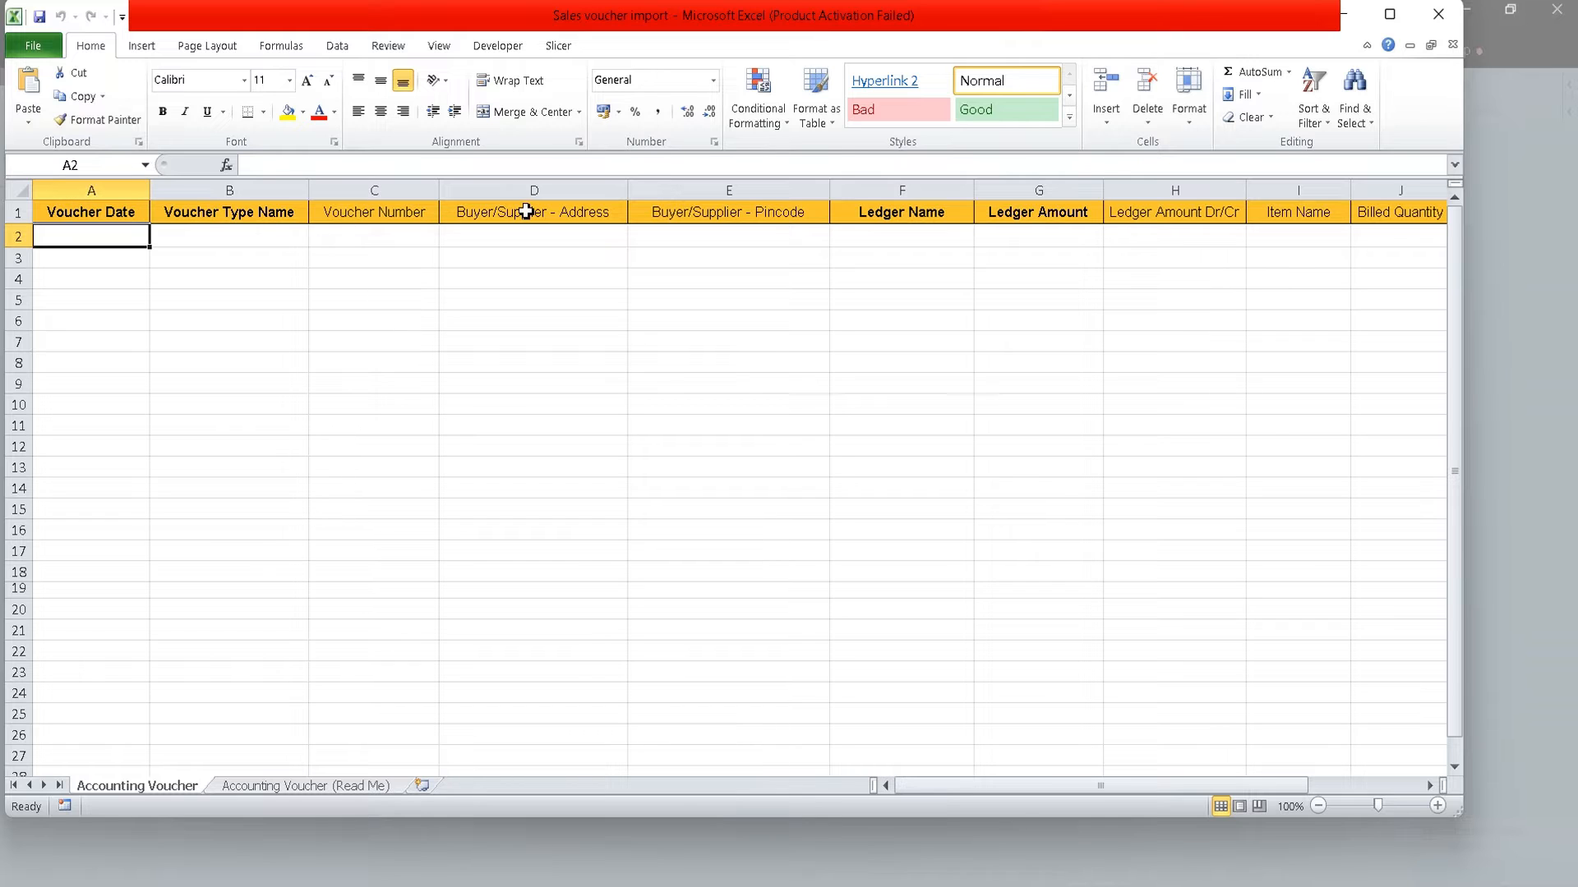
click(1440, 17)
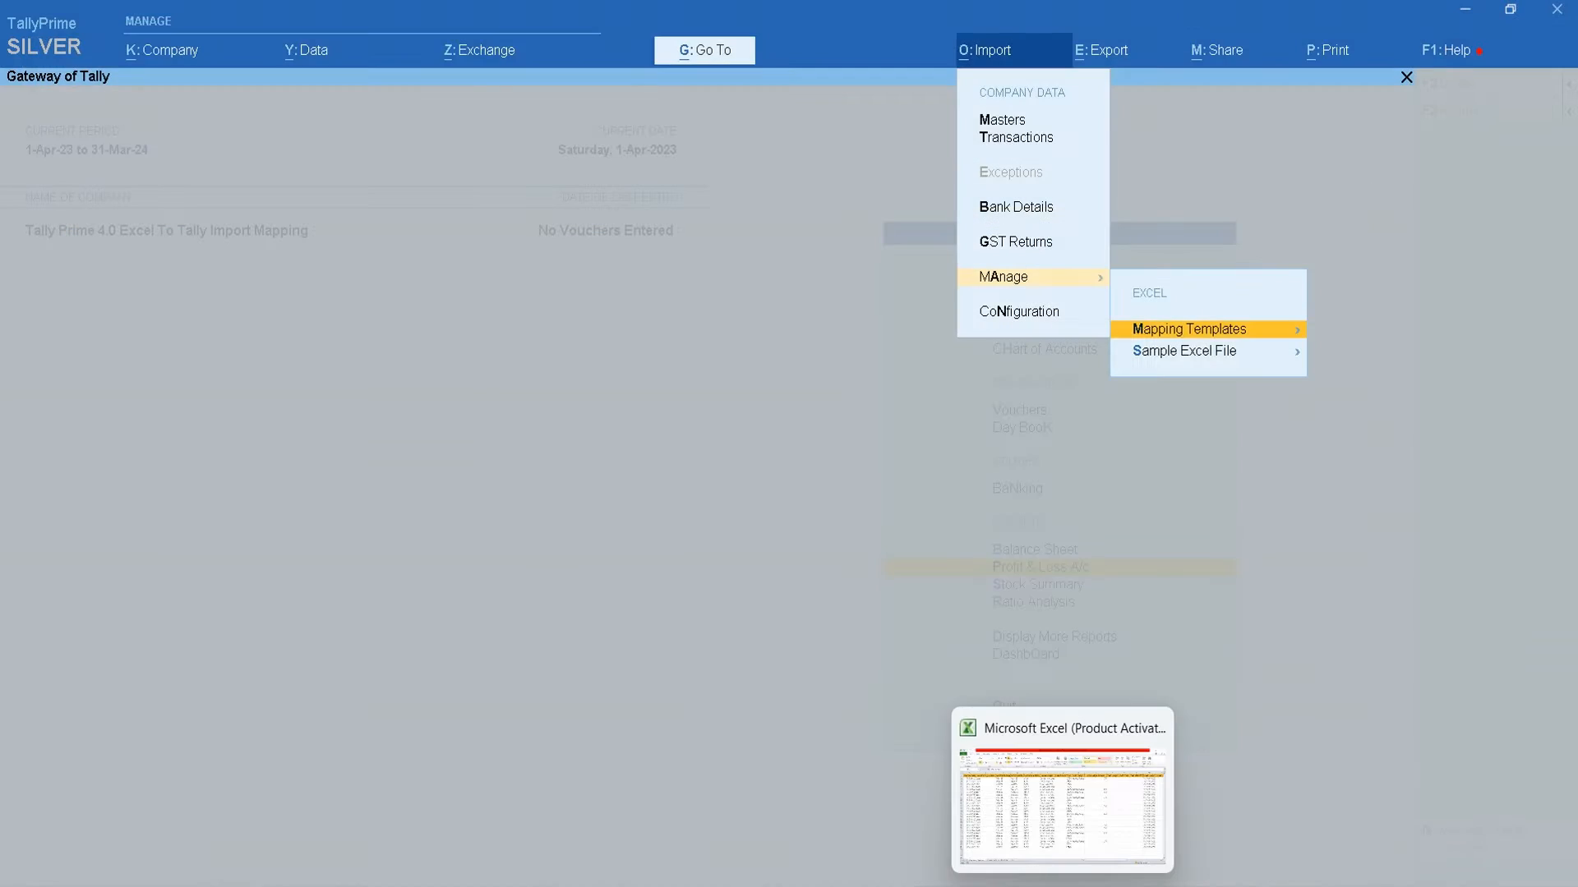
click(1064, 886)
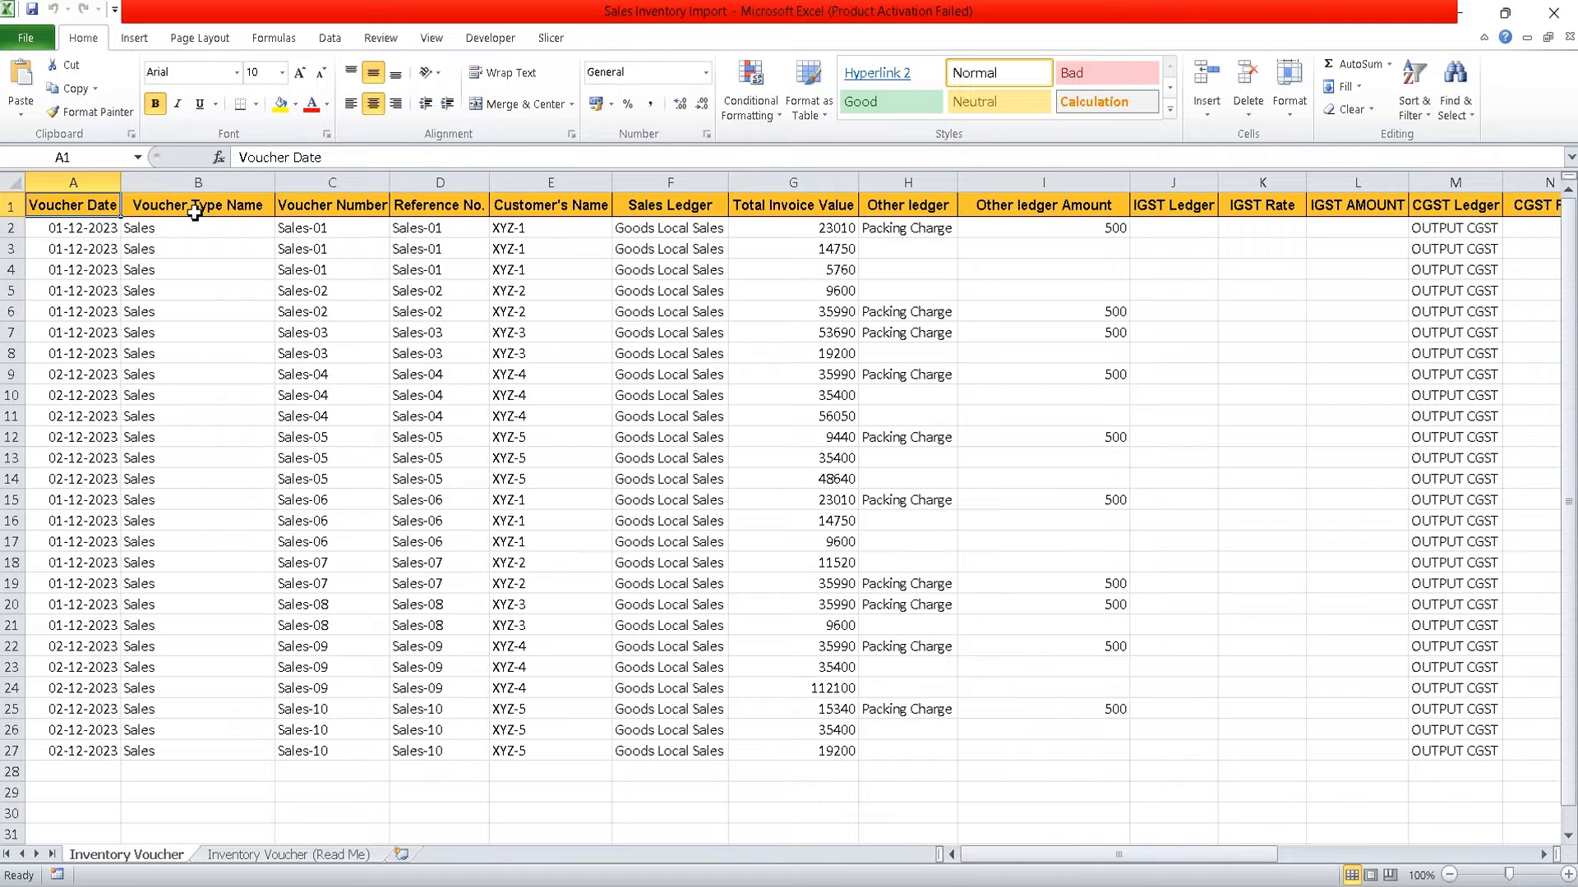
click(976, 884)
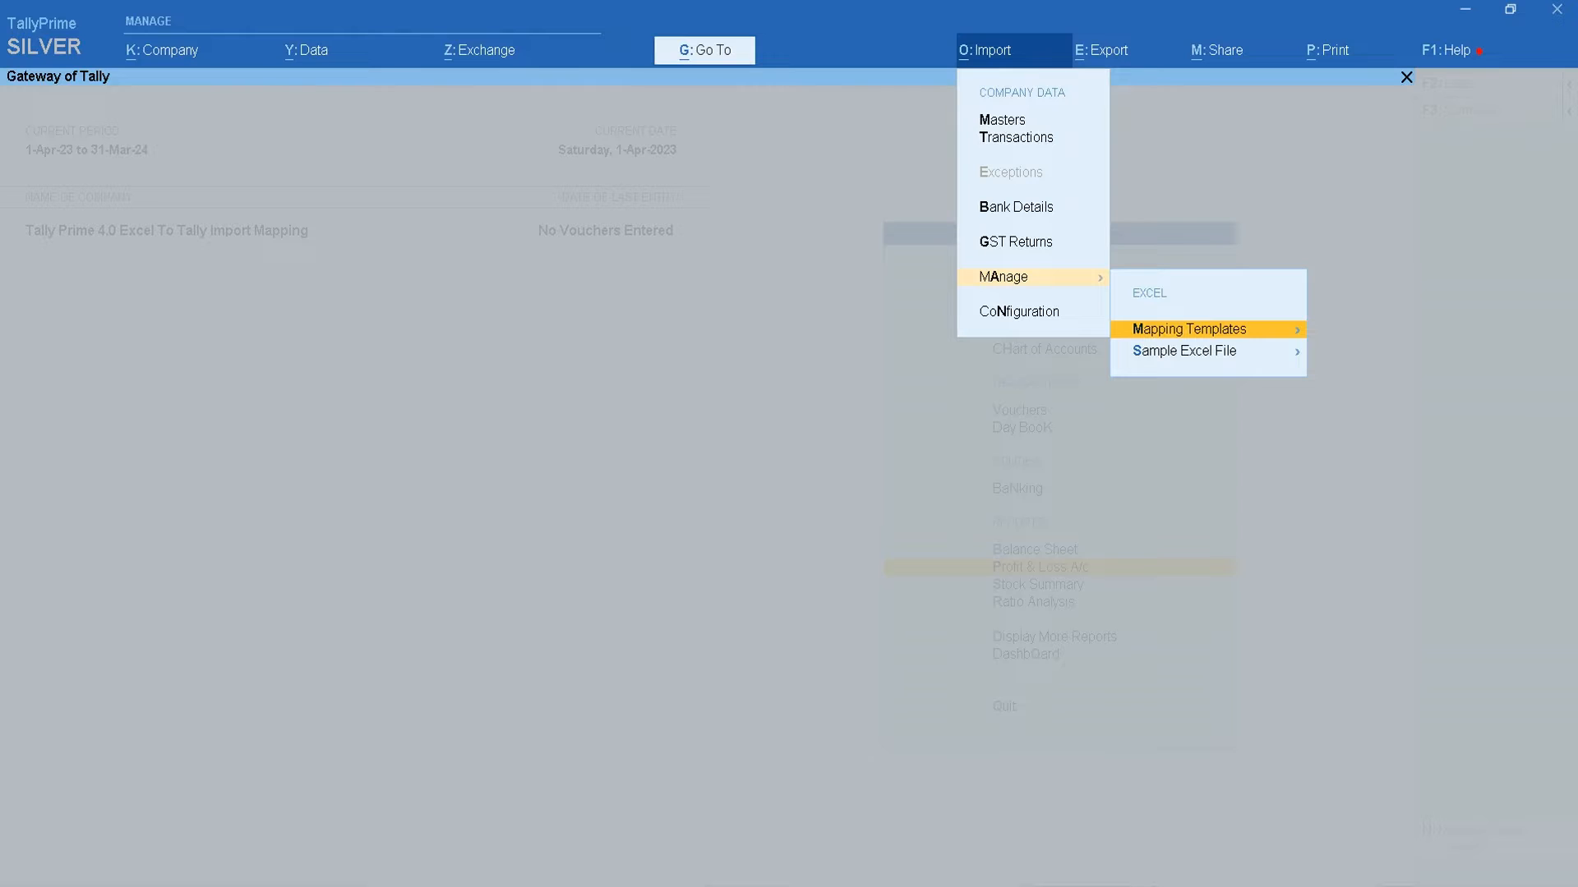
Leave the import options and open a new Sales voucher in TallyPrime
key(Escape)
key(Escape)
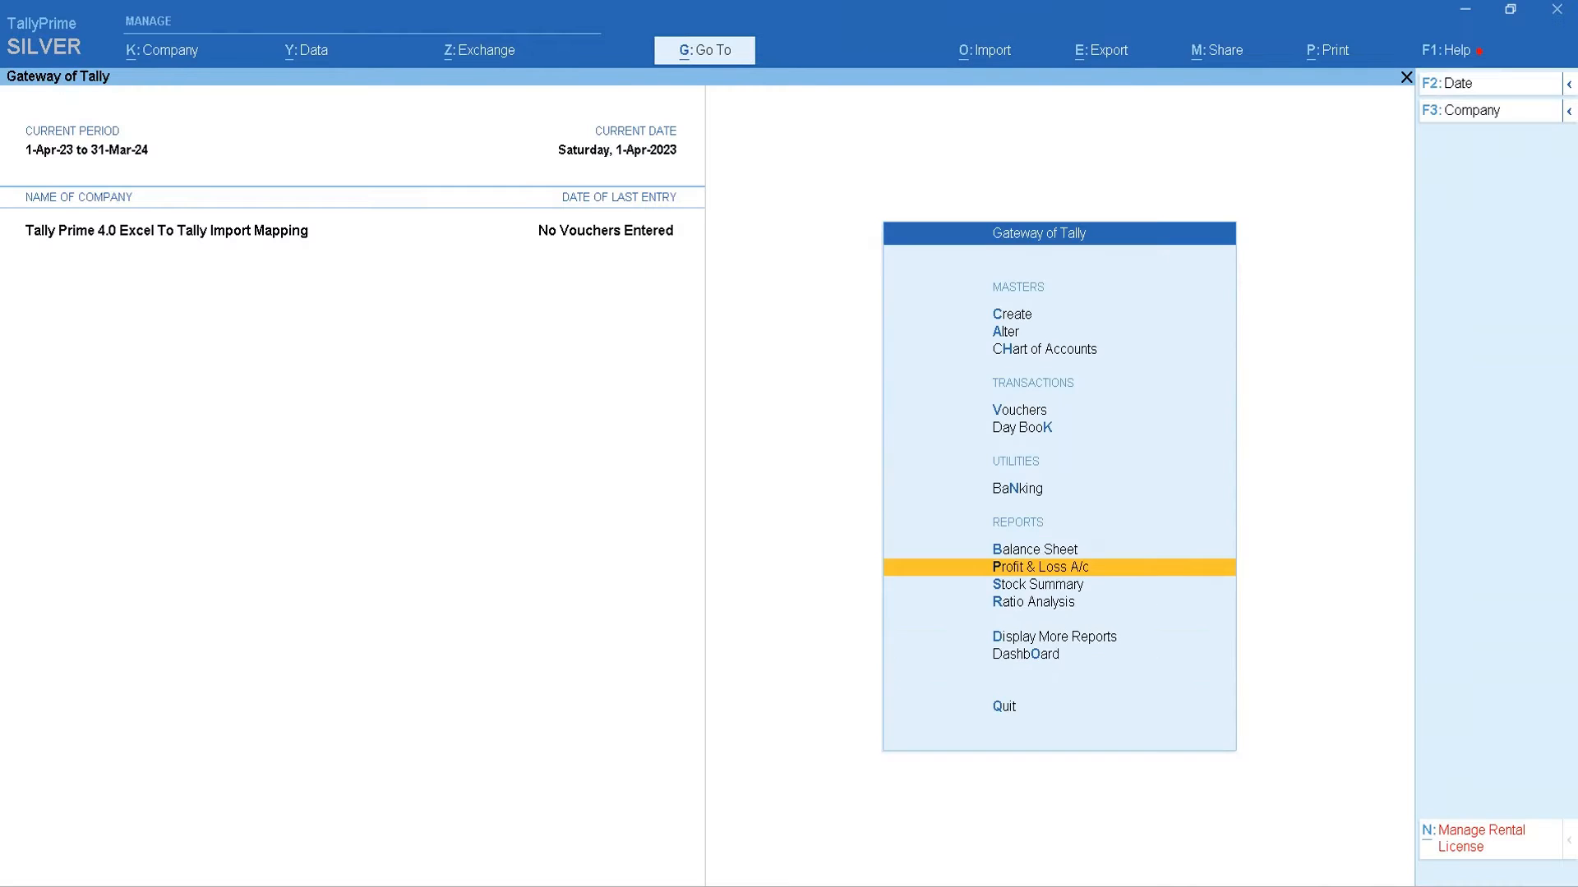
click(1019, 410)
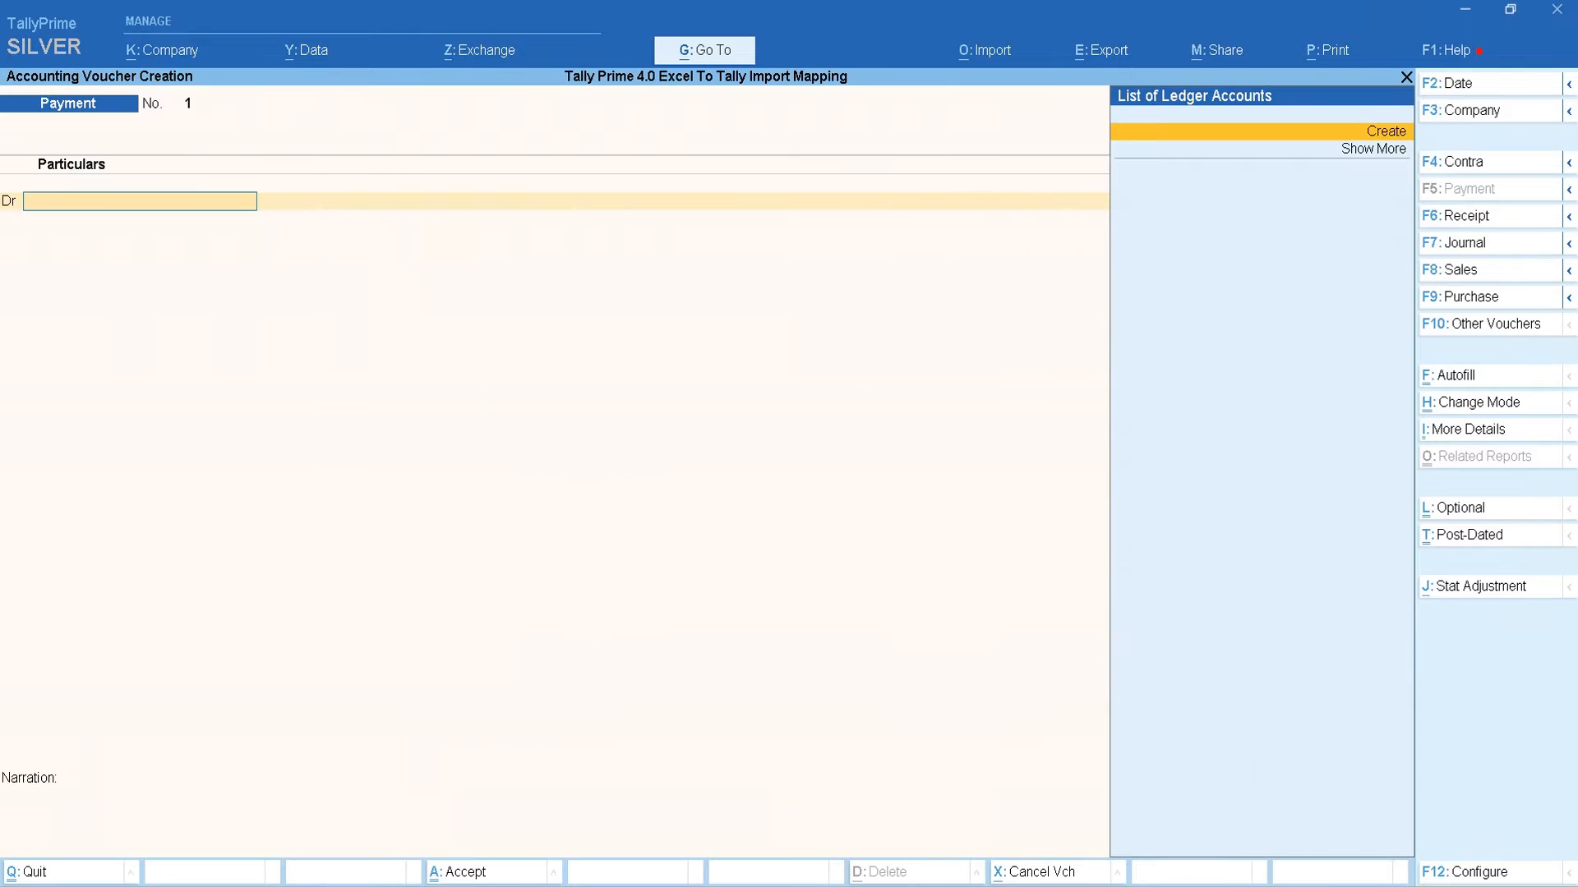
click(1459, 271)
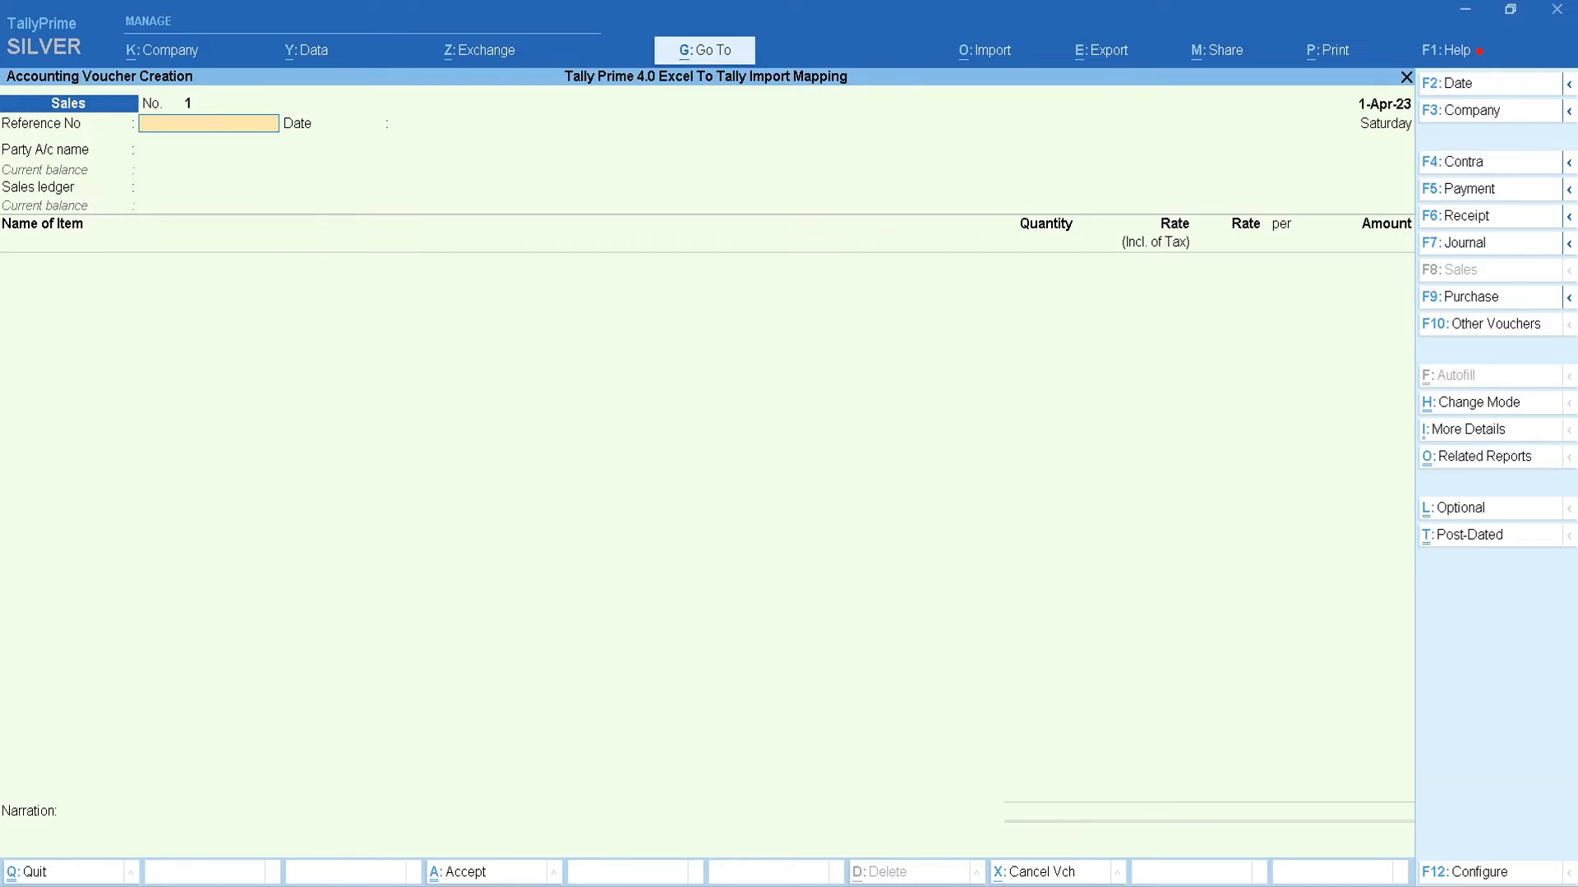
Compare the workbook's Voucher Date, Voucher Type Name, Voucher Number and Reference No. headings with the fields of TallyPrime's Sales voucher
key(alt+Tab)
key(alt+Tab)
key(alt+Tab)
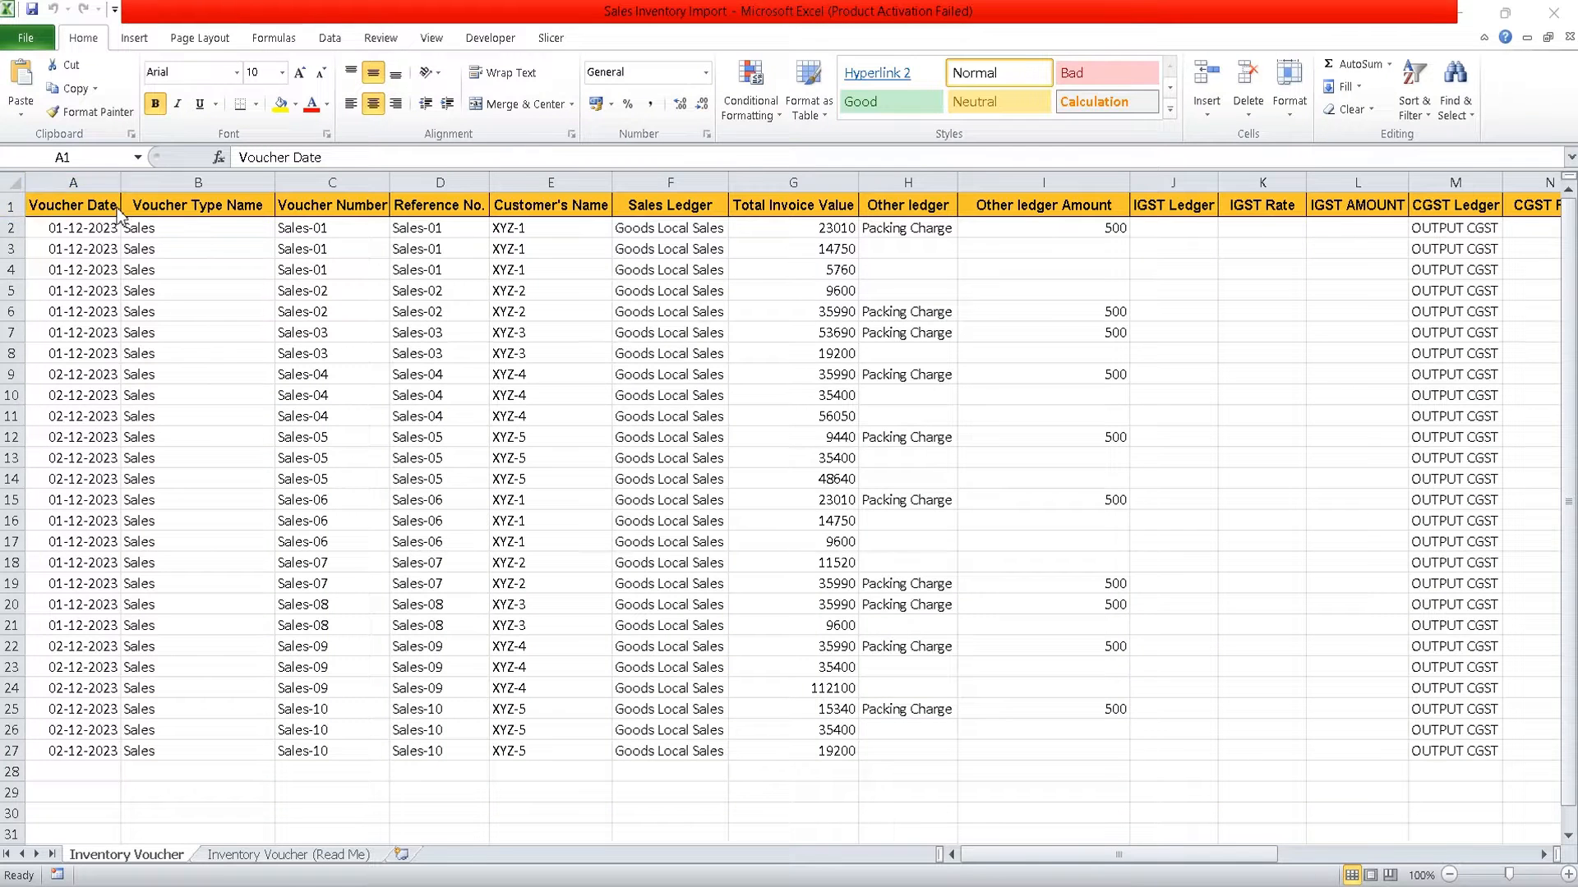
key(alt+Tab)
key(alt+Tab)
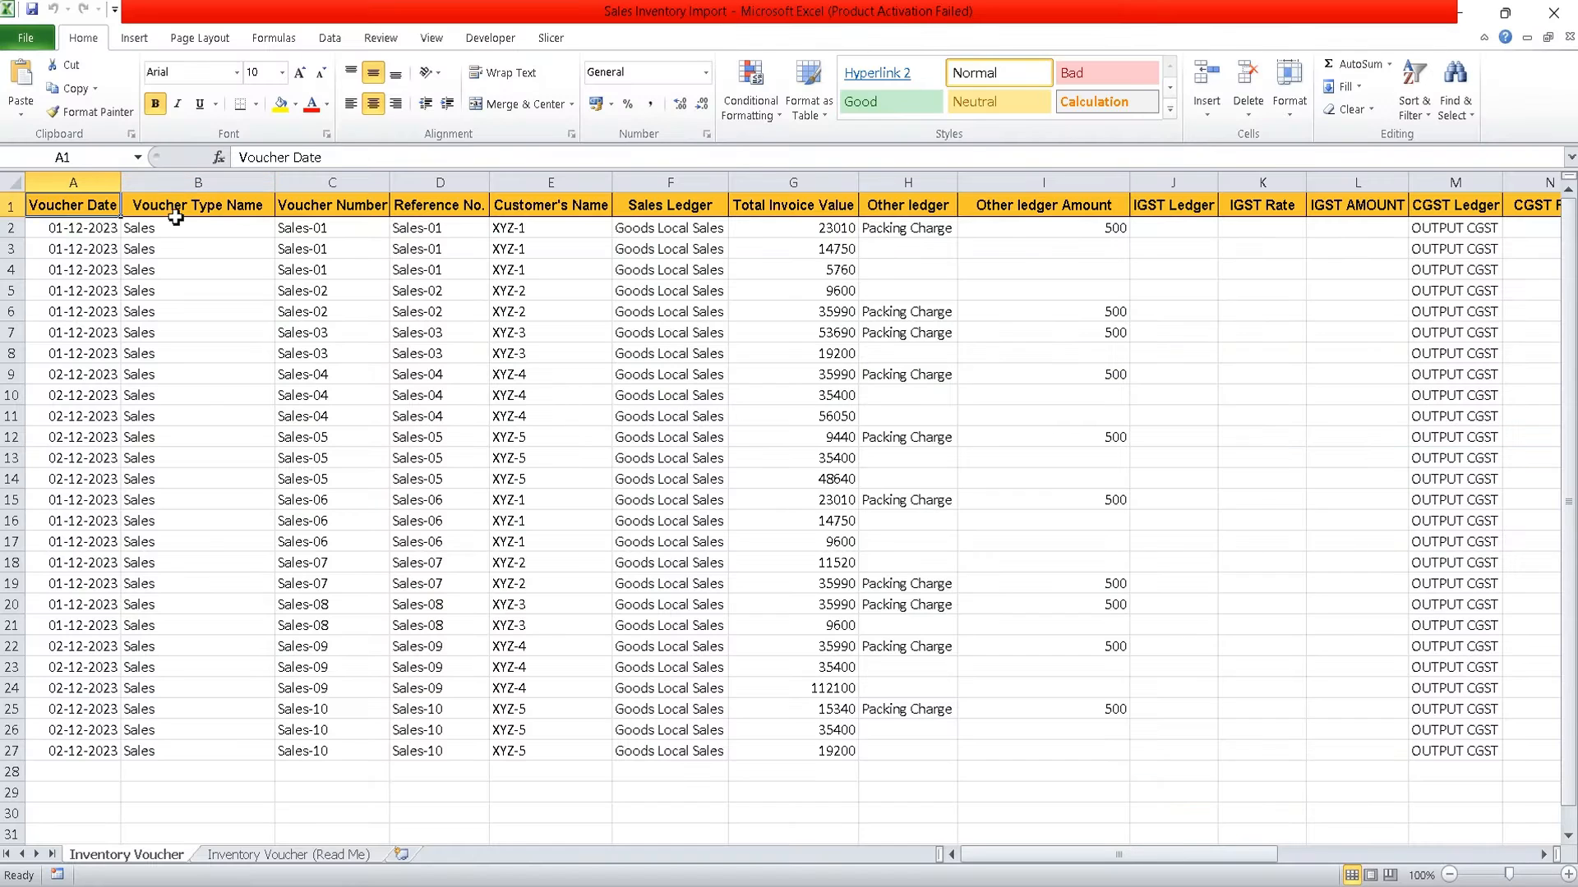
key(alt+Tab)
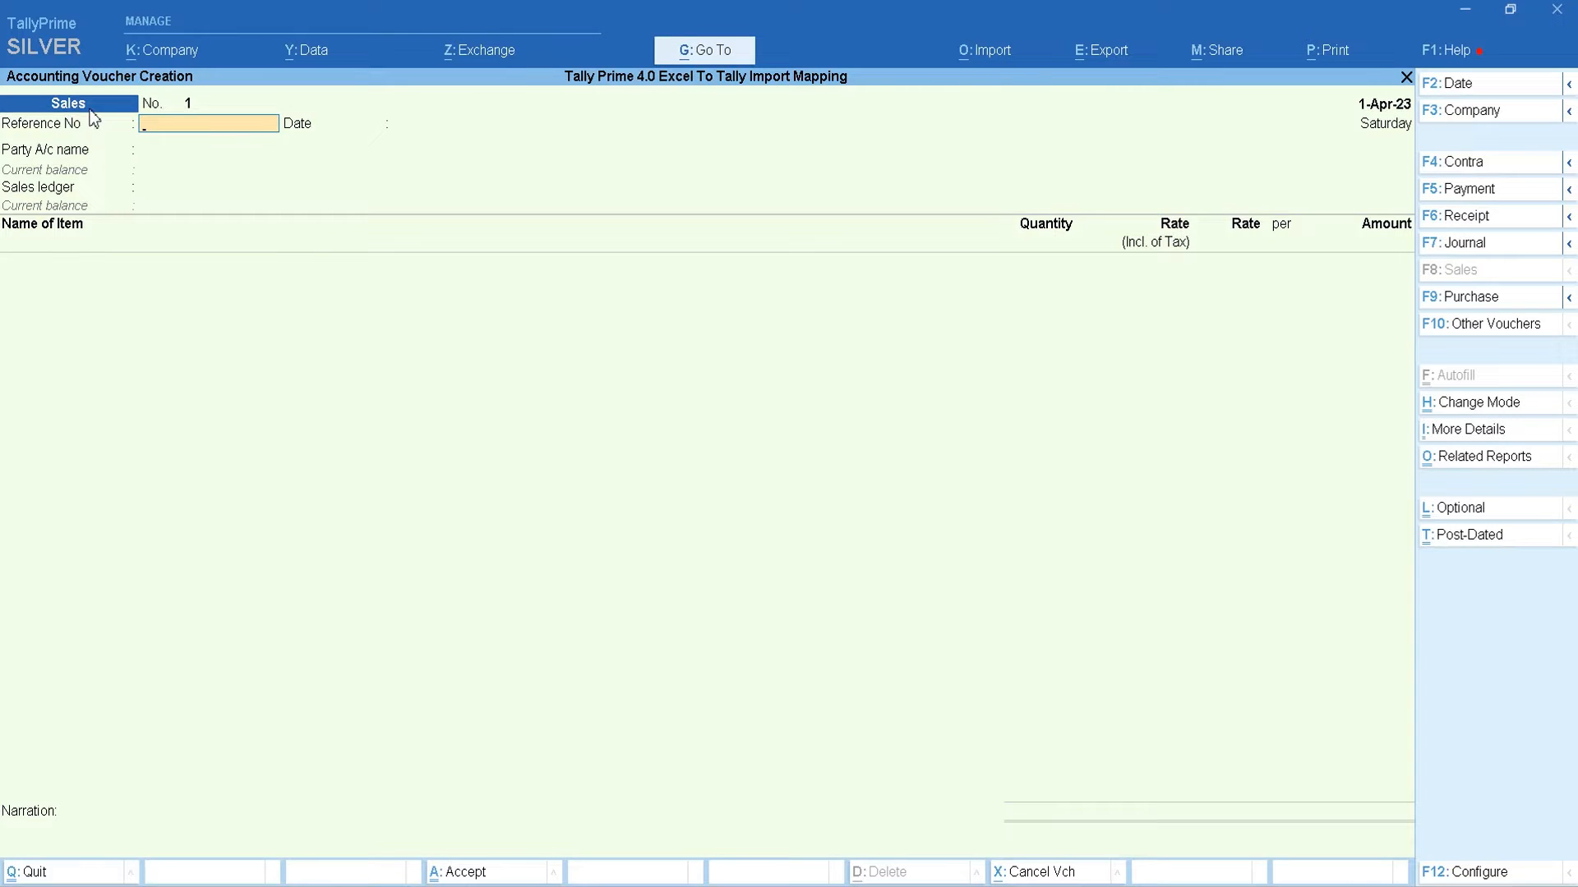
key(alt+Tab)
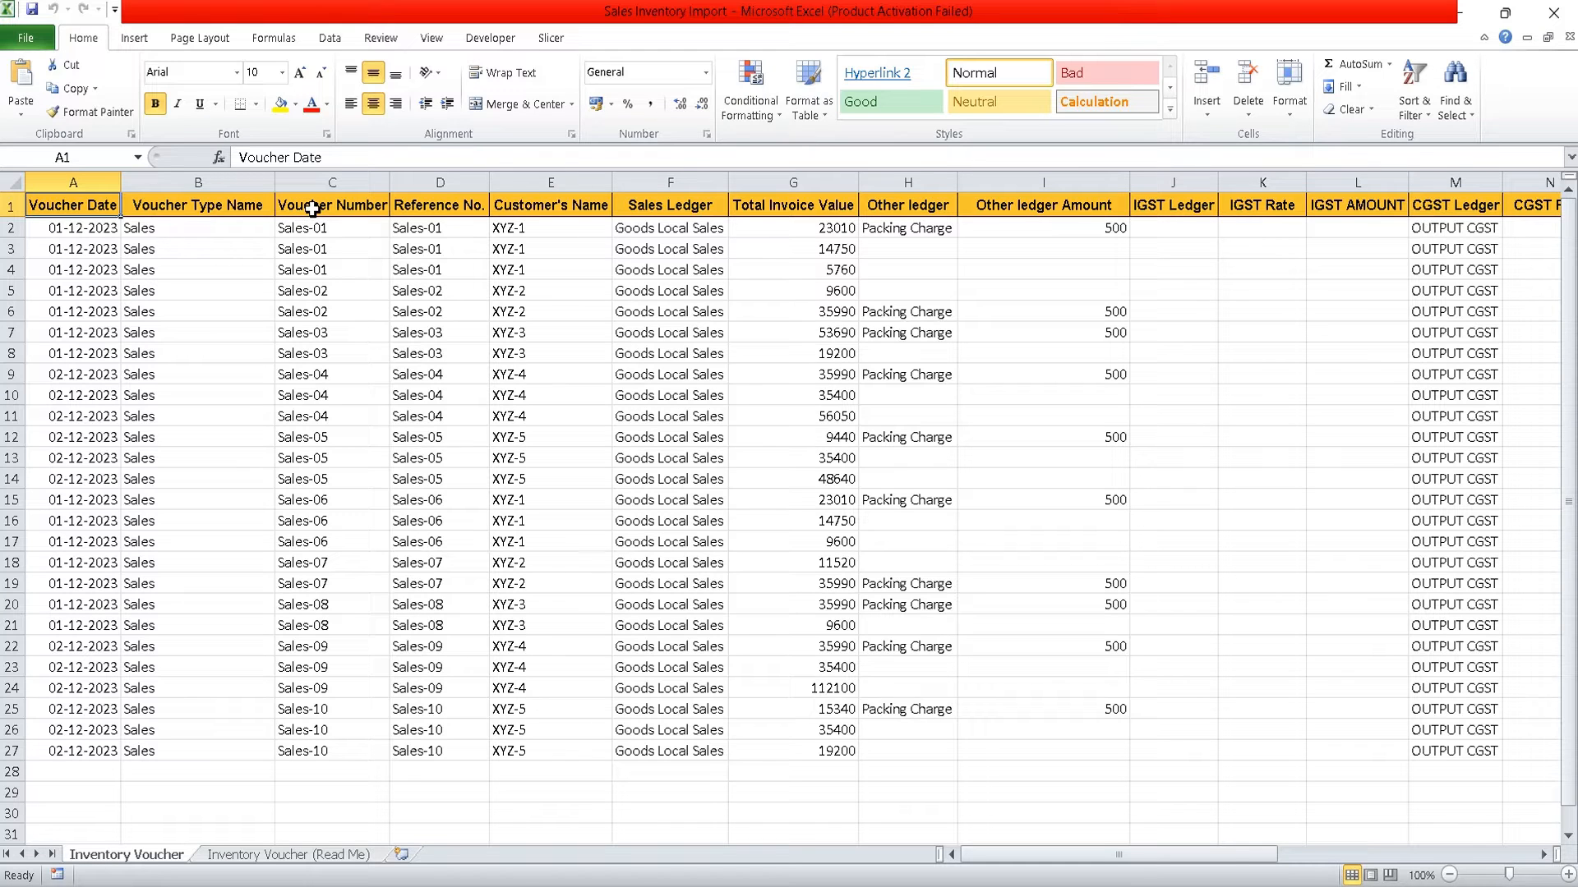
key(alt+Tab)
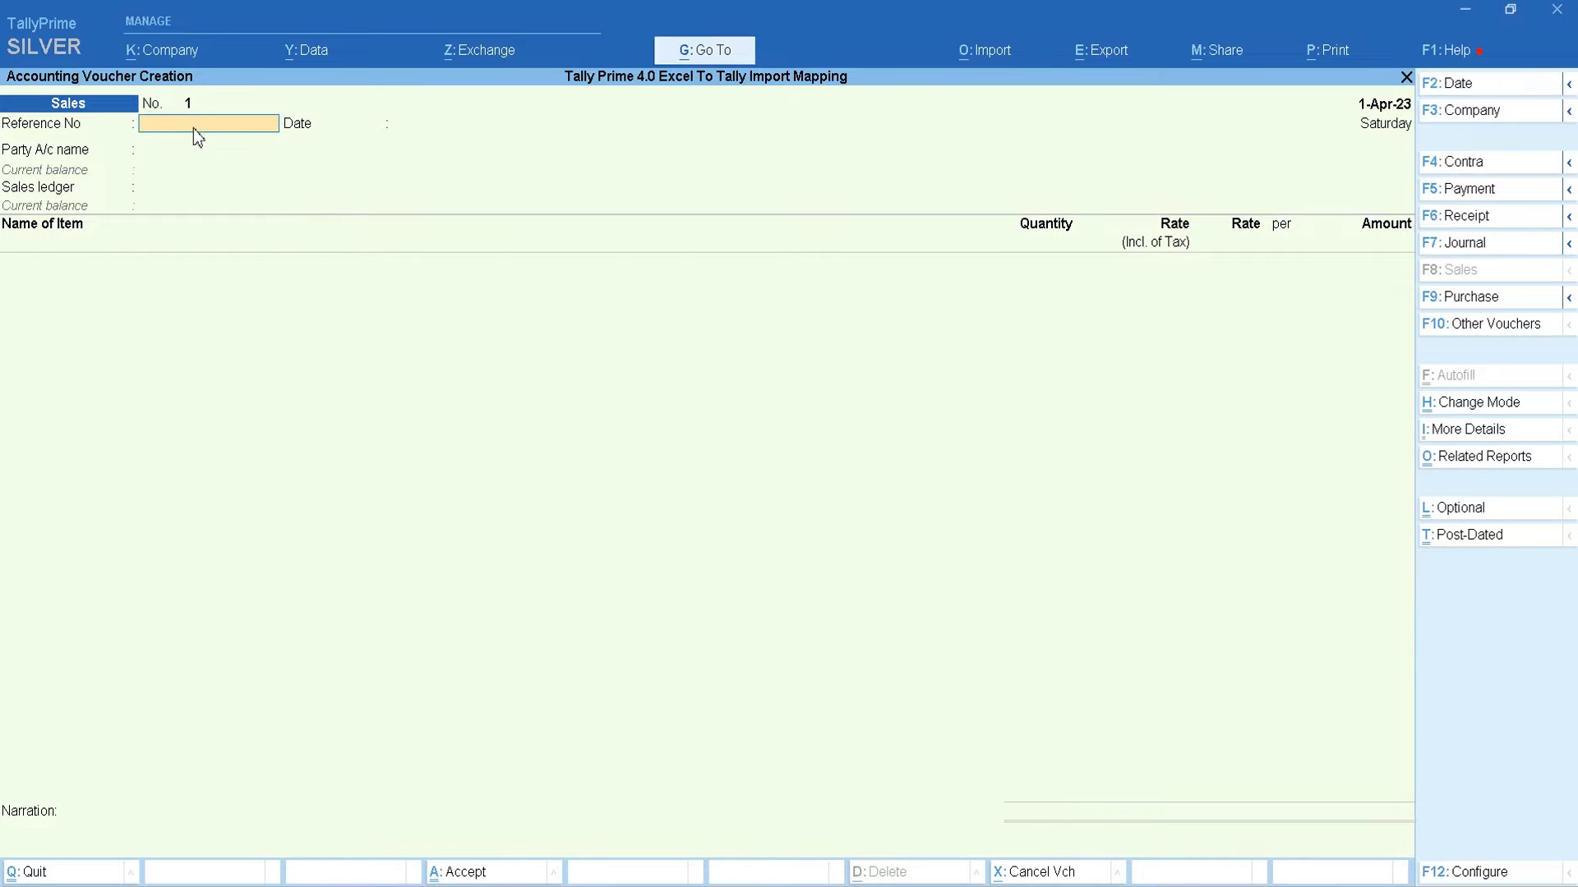
key(alt+Tab)
key(alt+Tab)
key(alt+Tab)
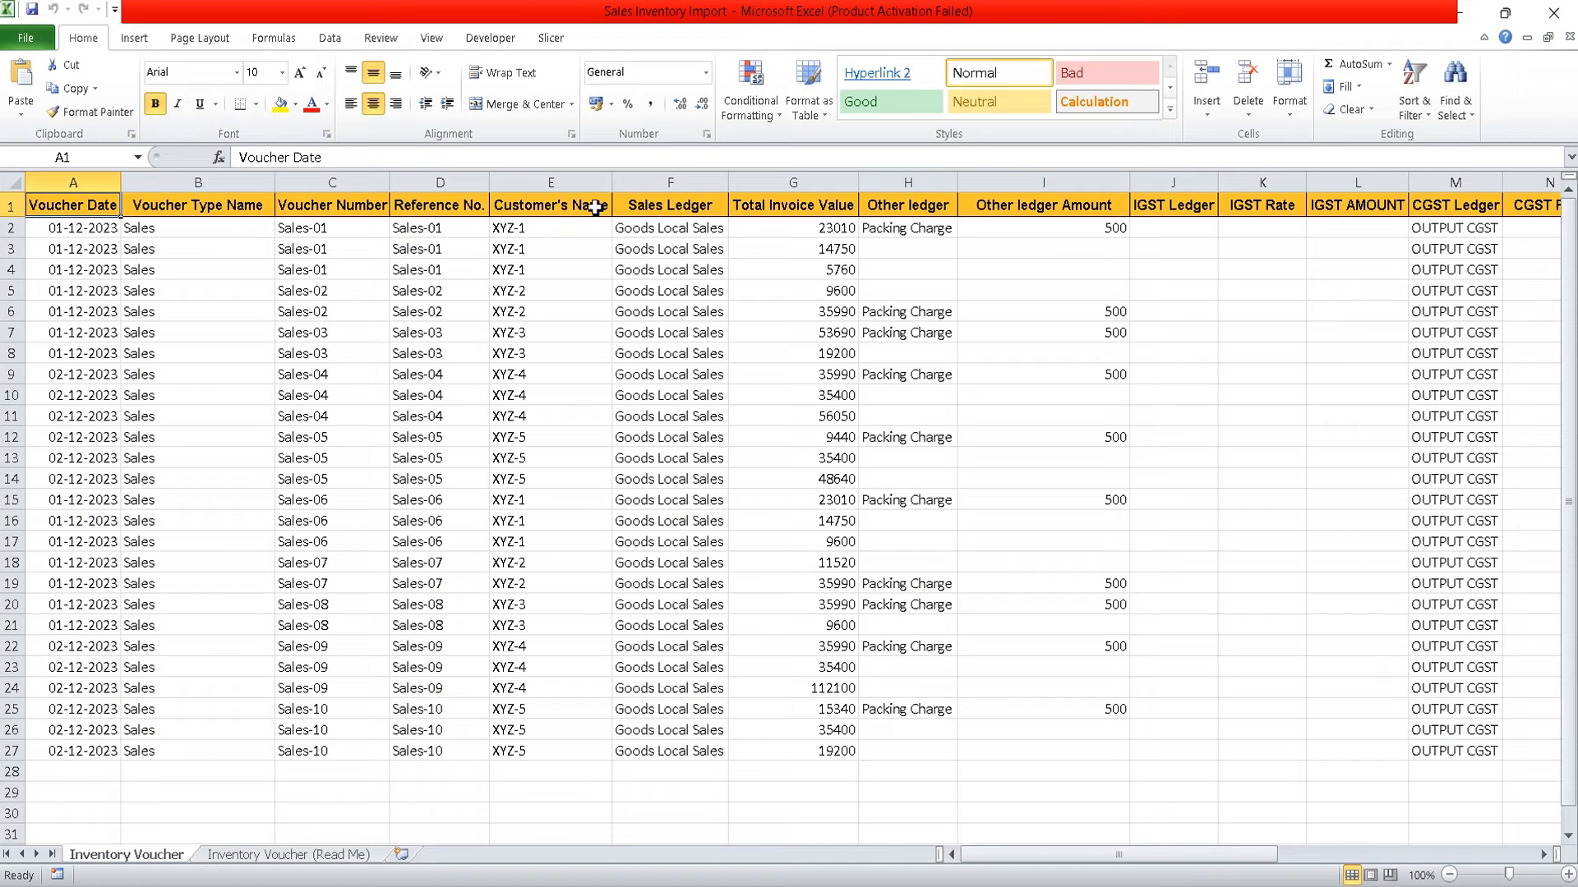
Advance the Sales voucher to Party A/c name and compare the party and sales ledger fields with the workbook's Customer's Name and Sales Ledger headings
key(alt+Tab)
key(Return)
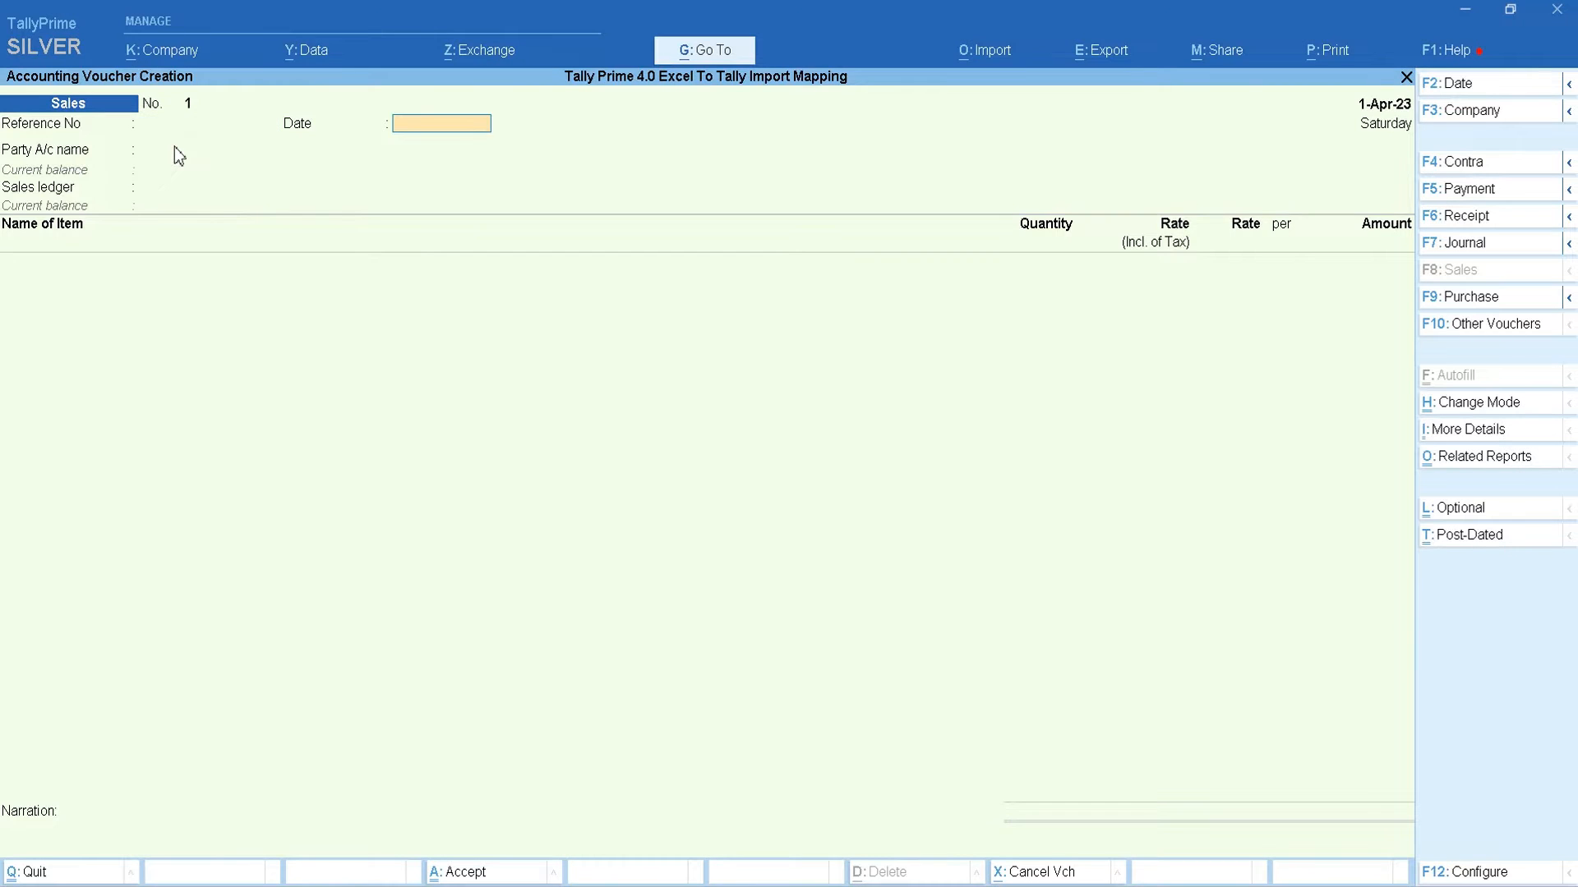
key(Return)
key(alt+Tab)
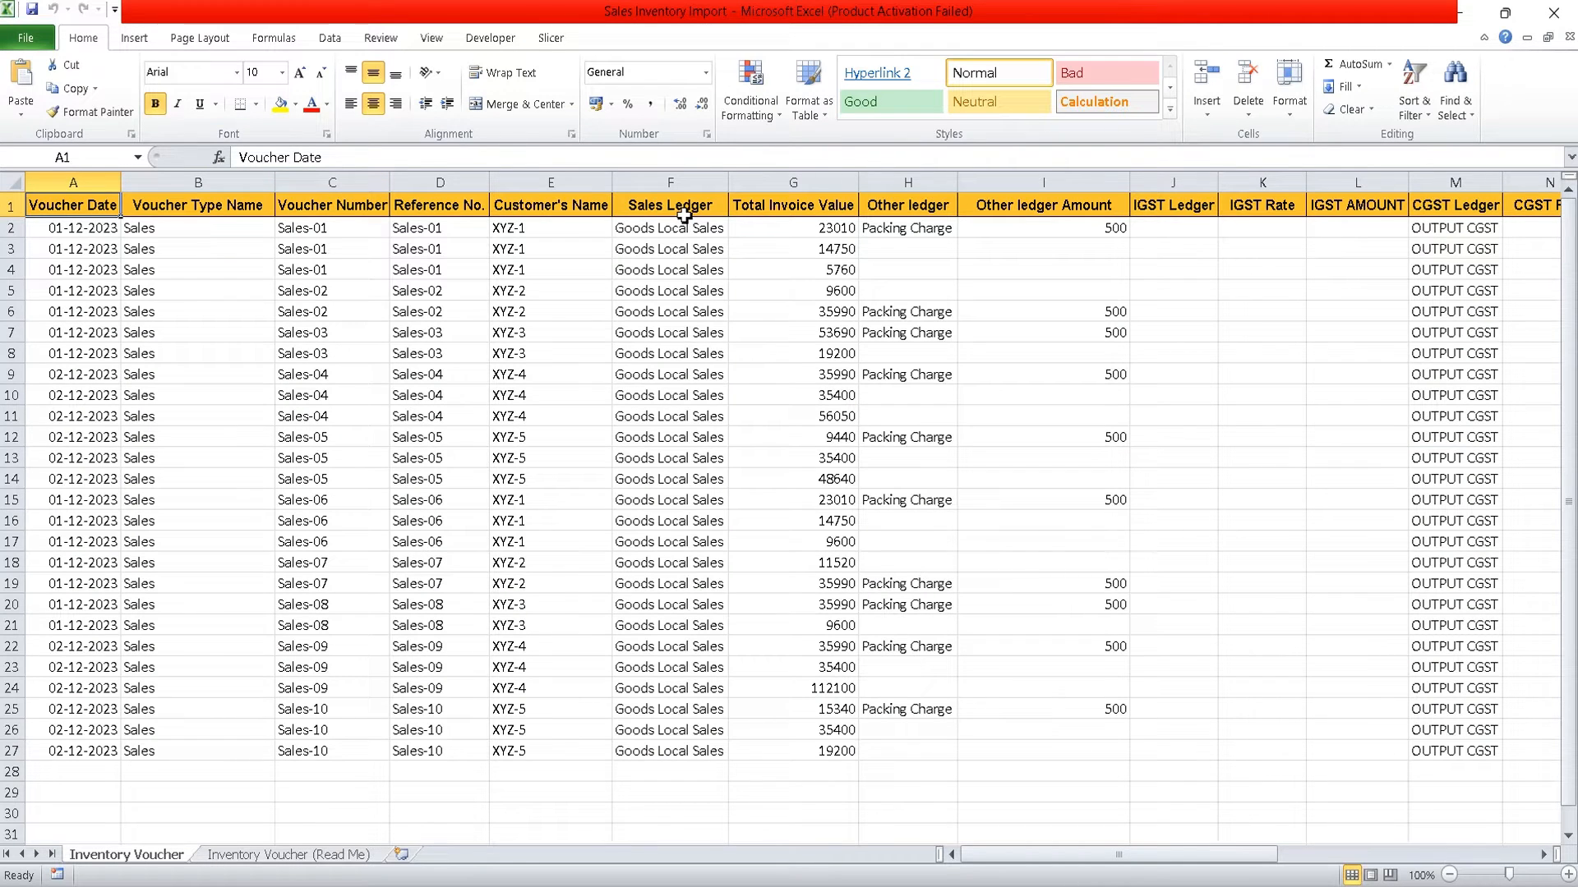
key(alt+Tab)
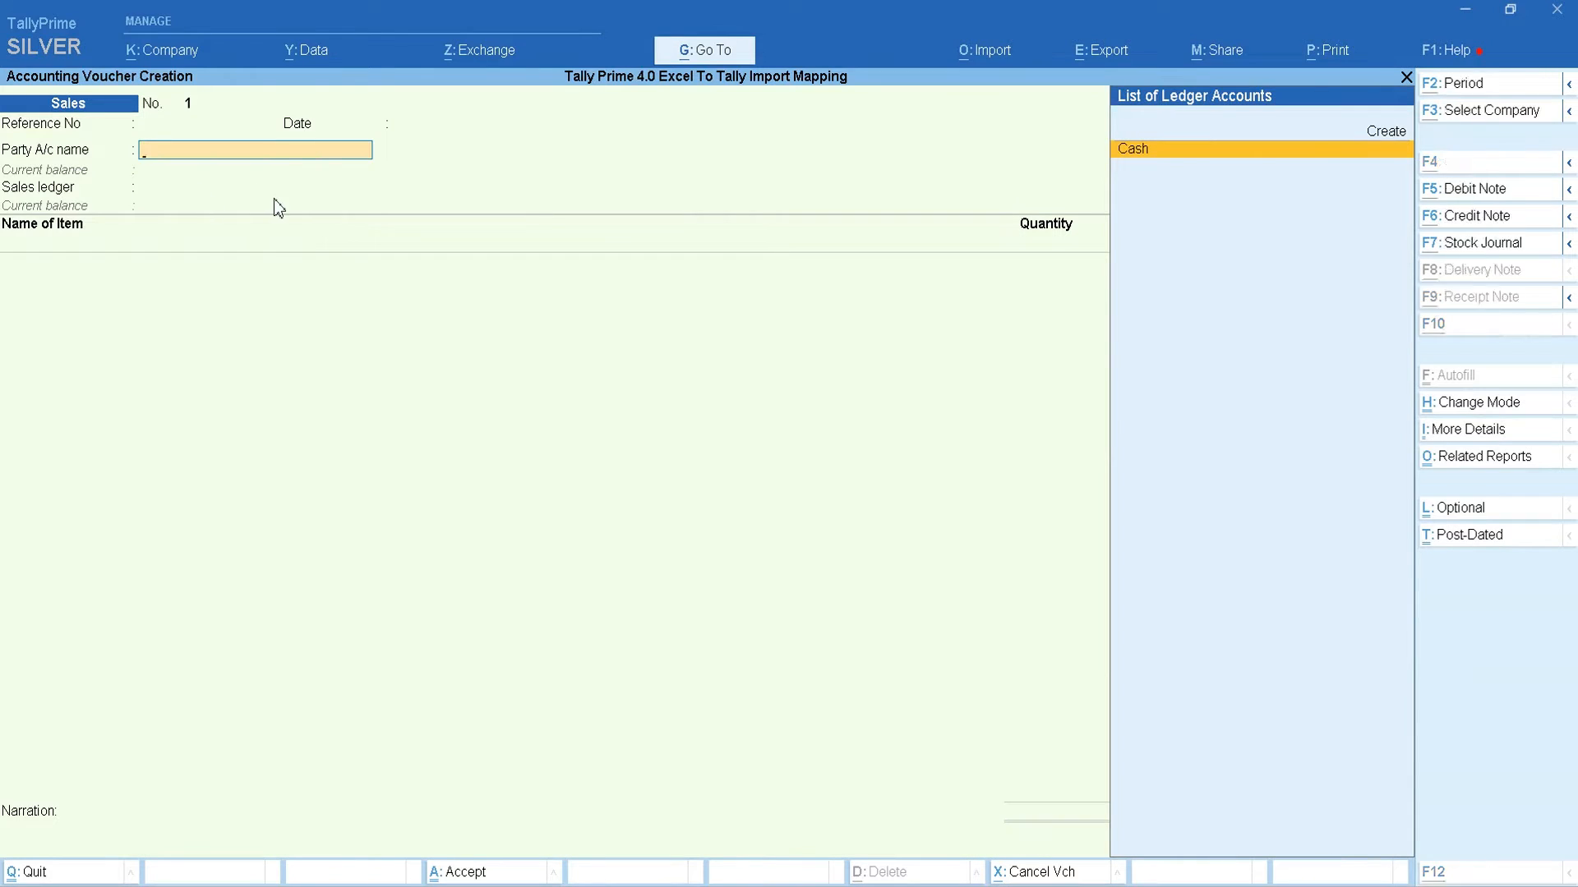
key(alt+Tab)
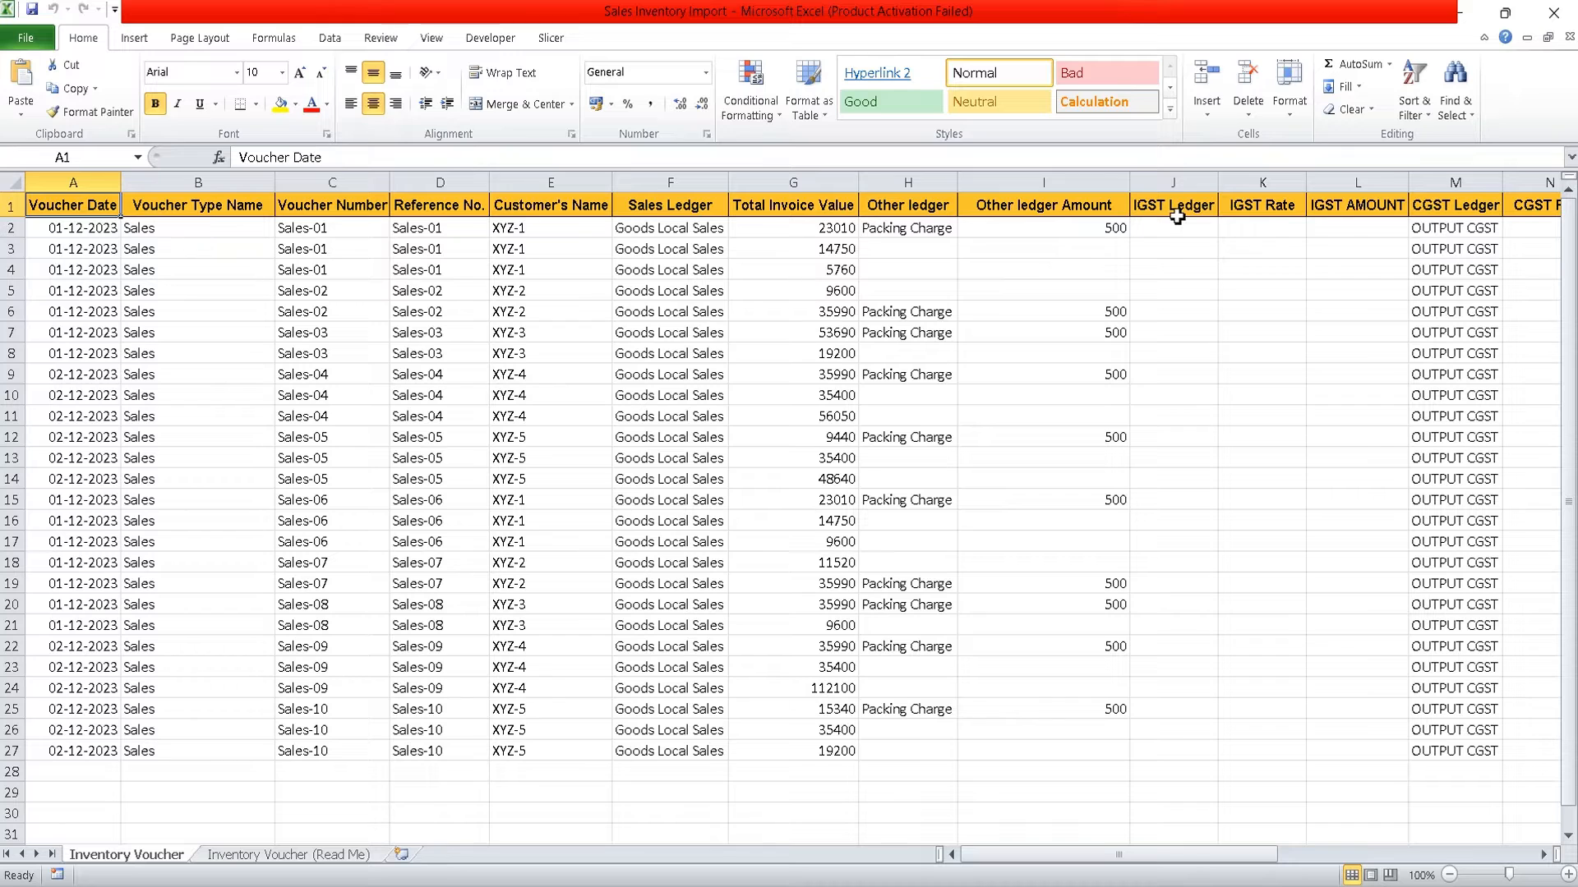
Examine the IGST, CGST and SGST ledger, rate and amount columns of the Inventory Voucher sheet
click(1343, 207)
key(Right)
key(Right)
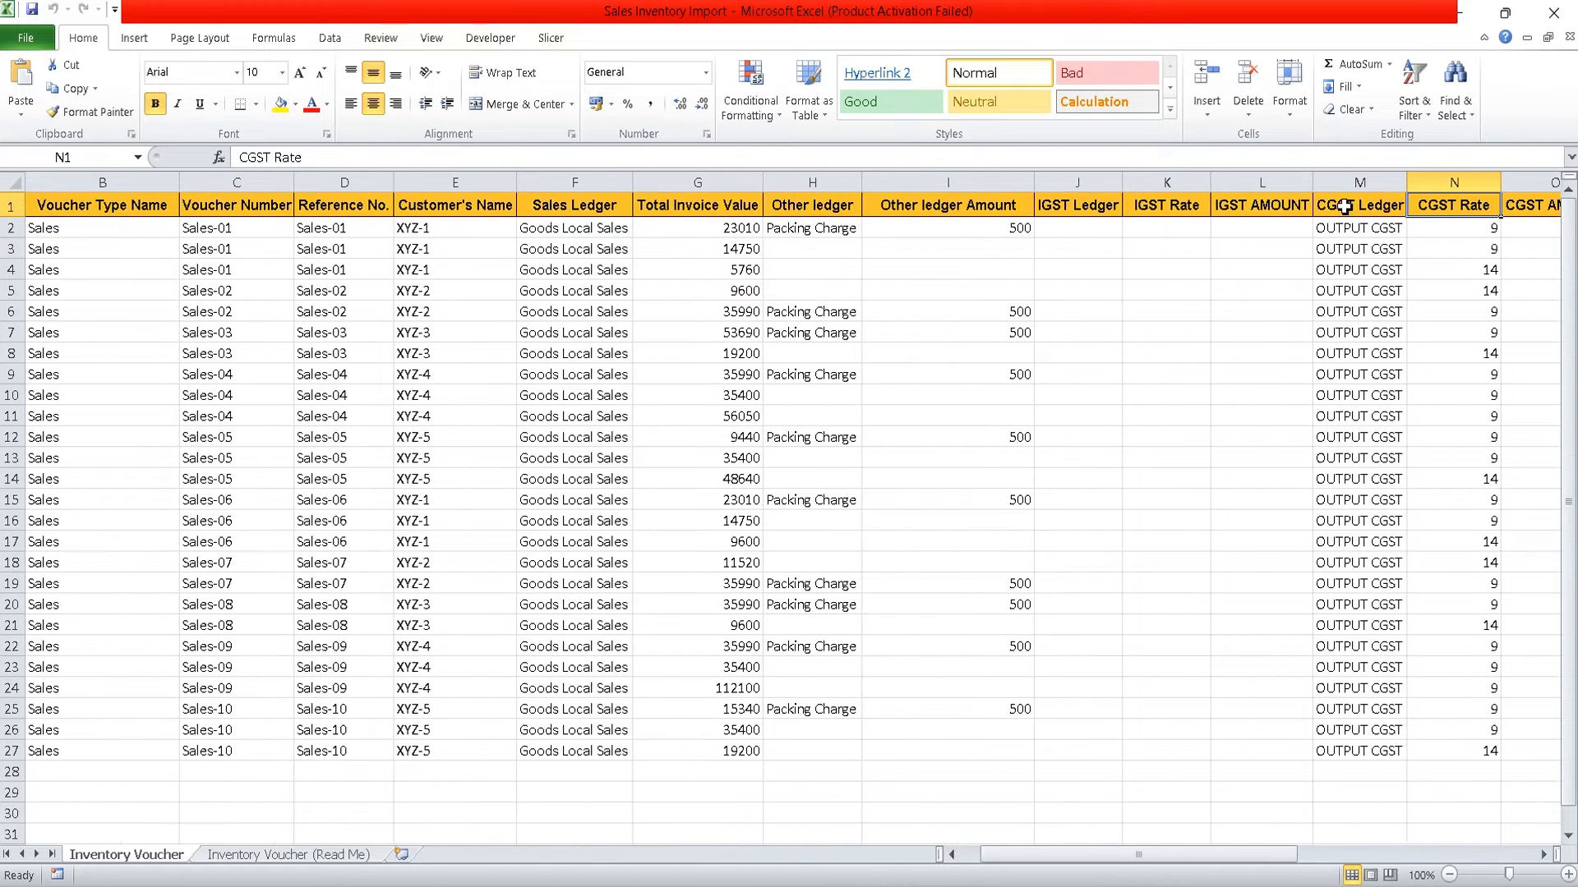
key(Right)
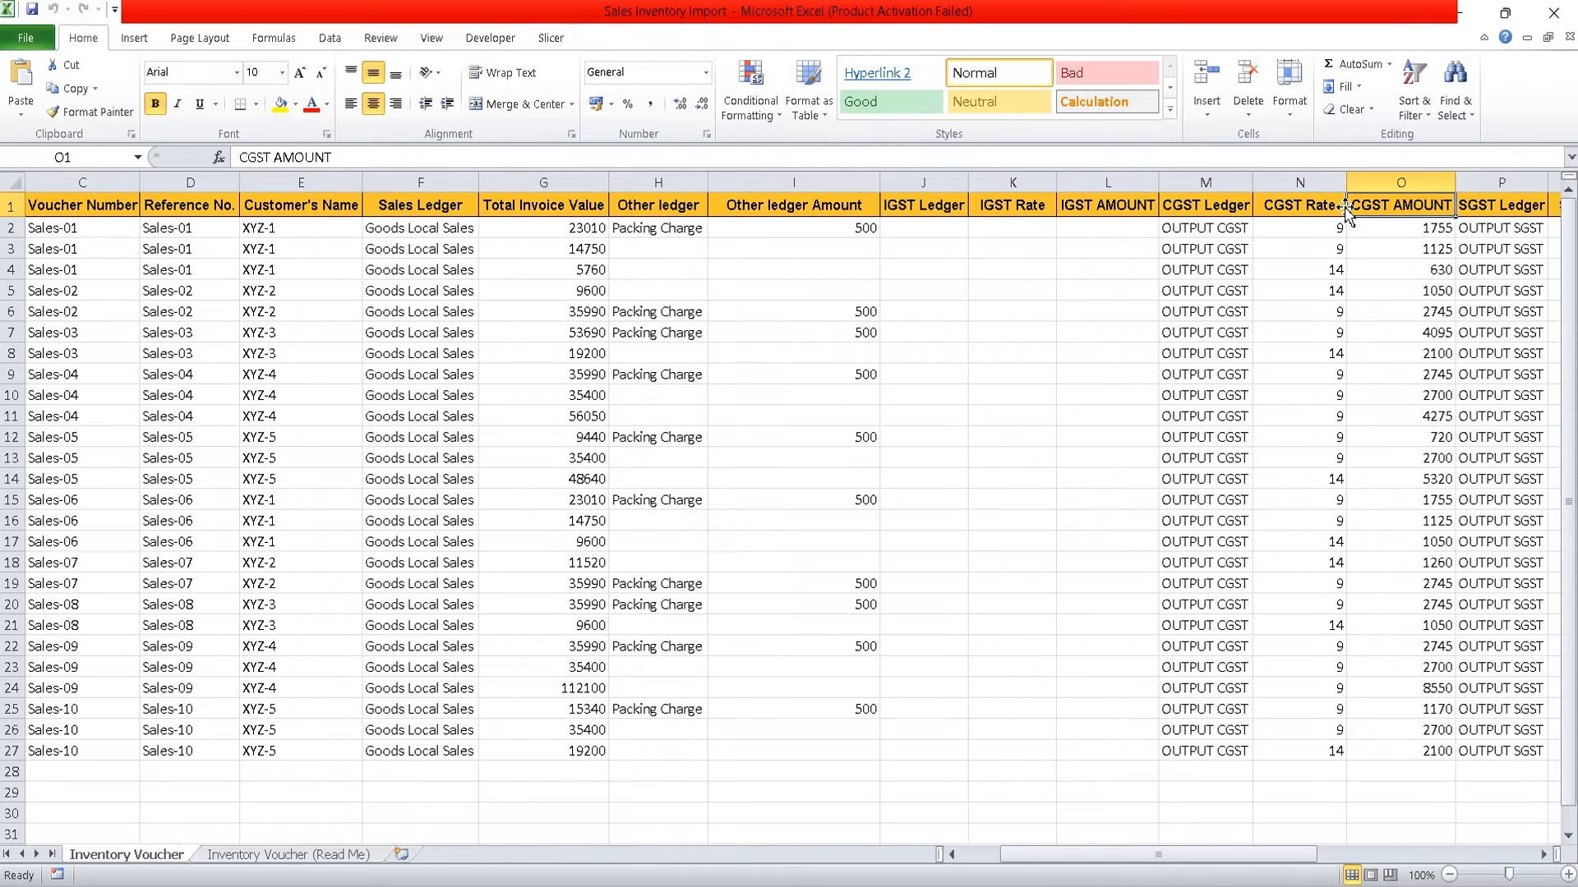
key(Right)
key(Right)
key(Right)
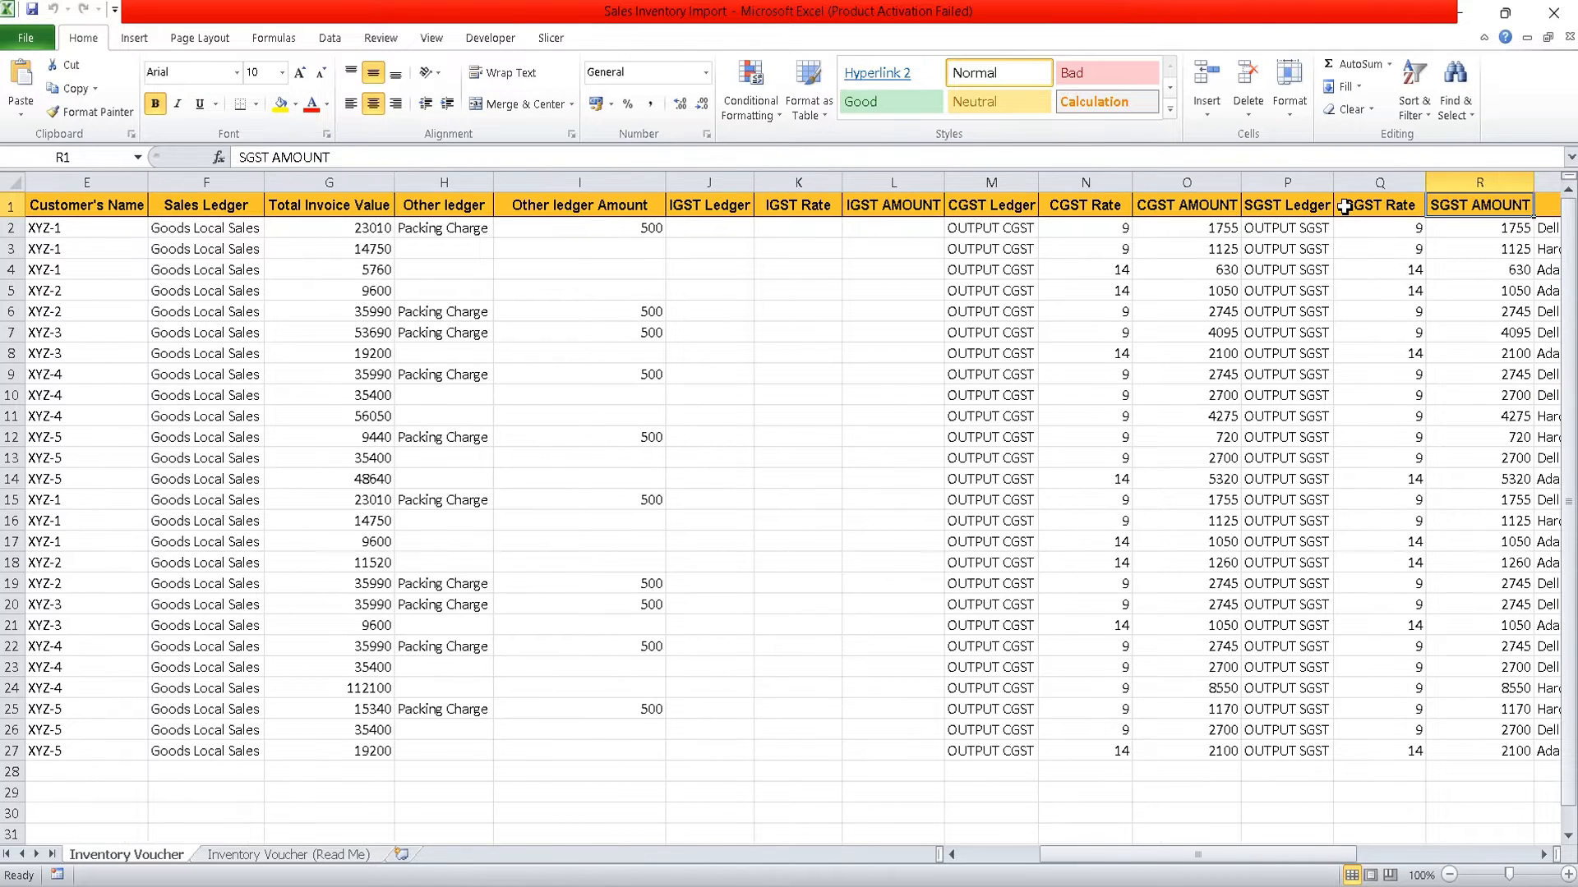
Review the Item Name, Billed Quantity, Item Rate per and Item Amount columns, including the formula in the first item amount
key(Right)
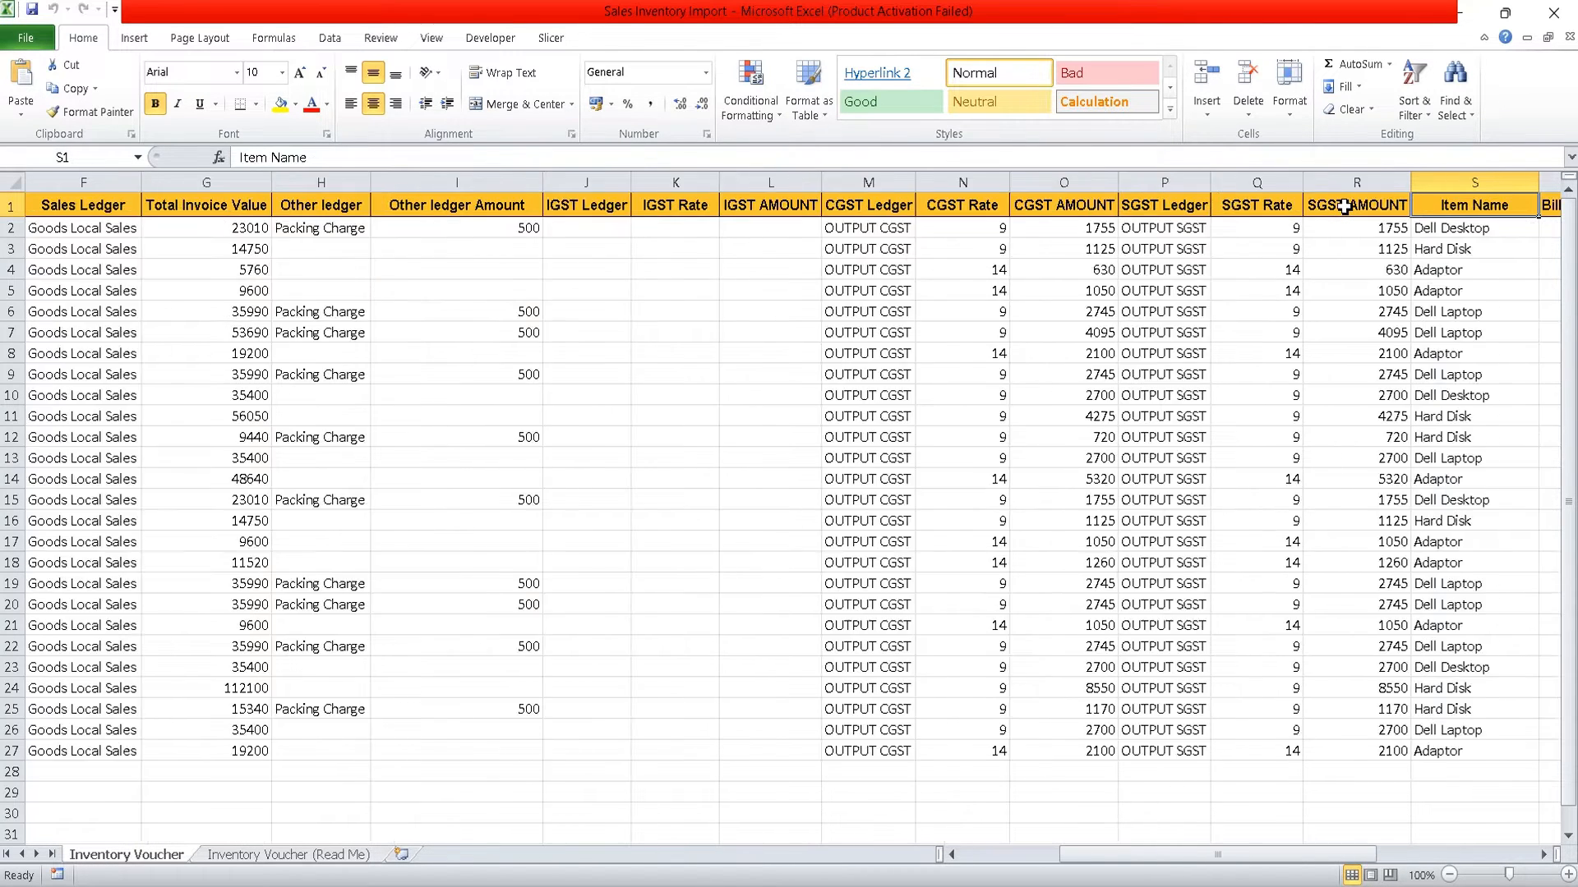
key(Right)
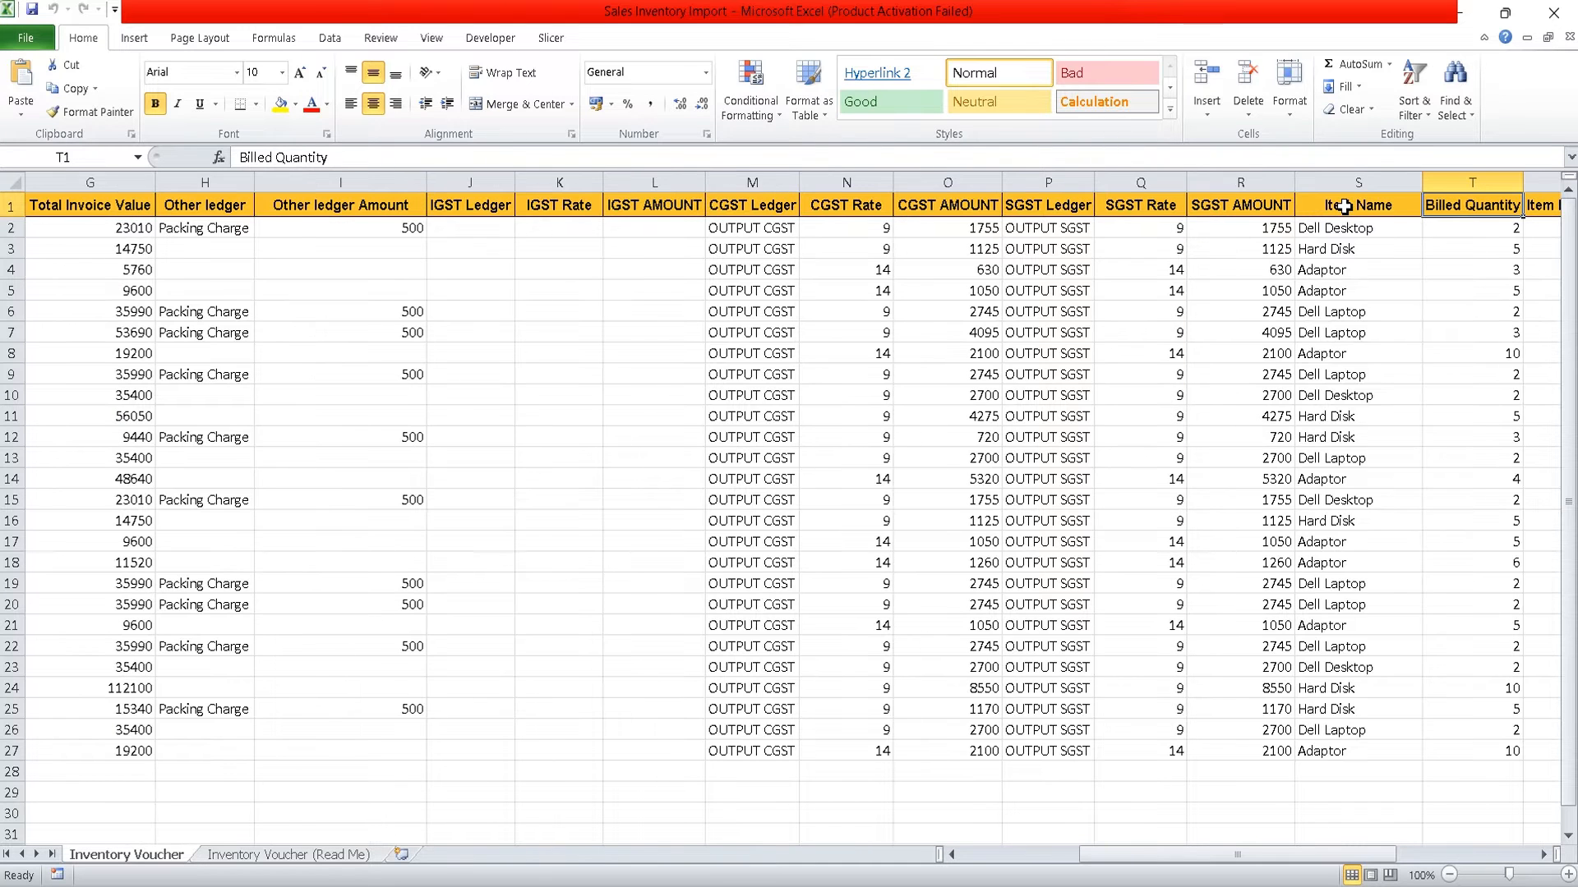
key(Right)
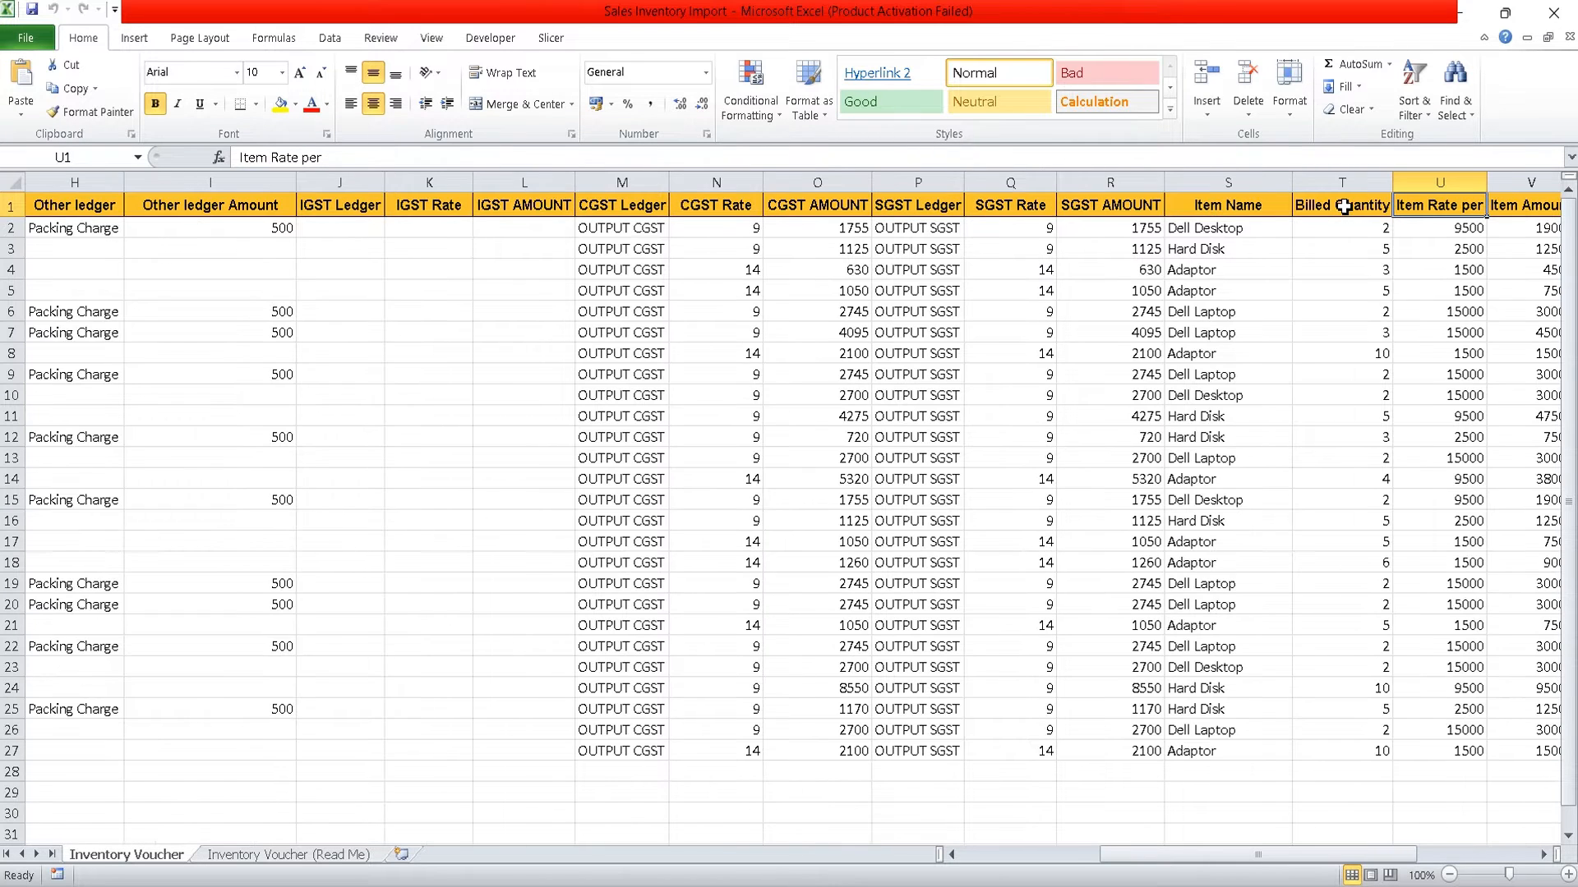
key(Down)
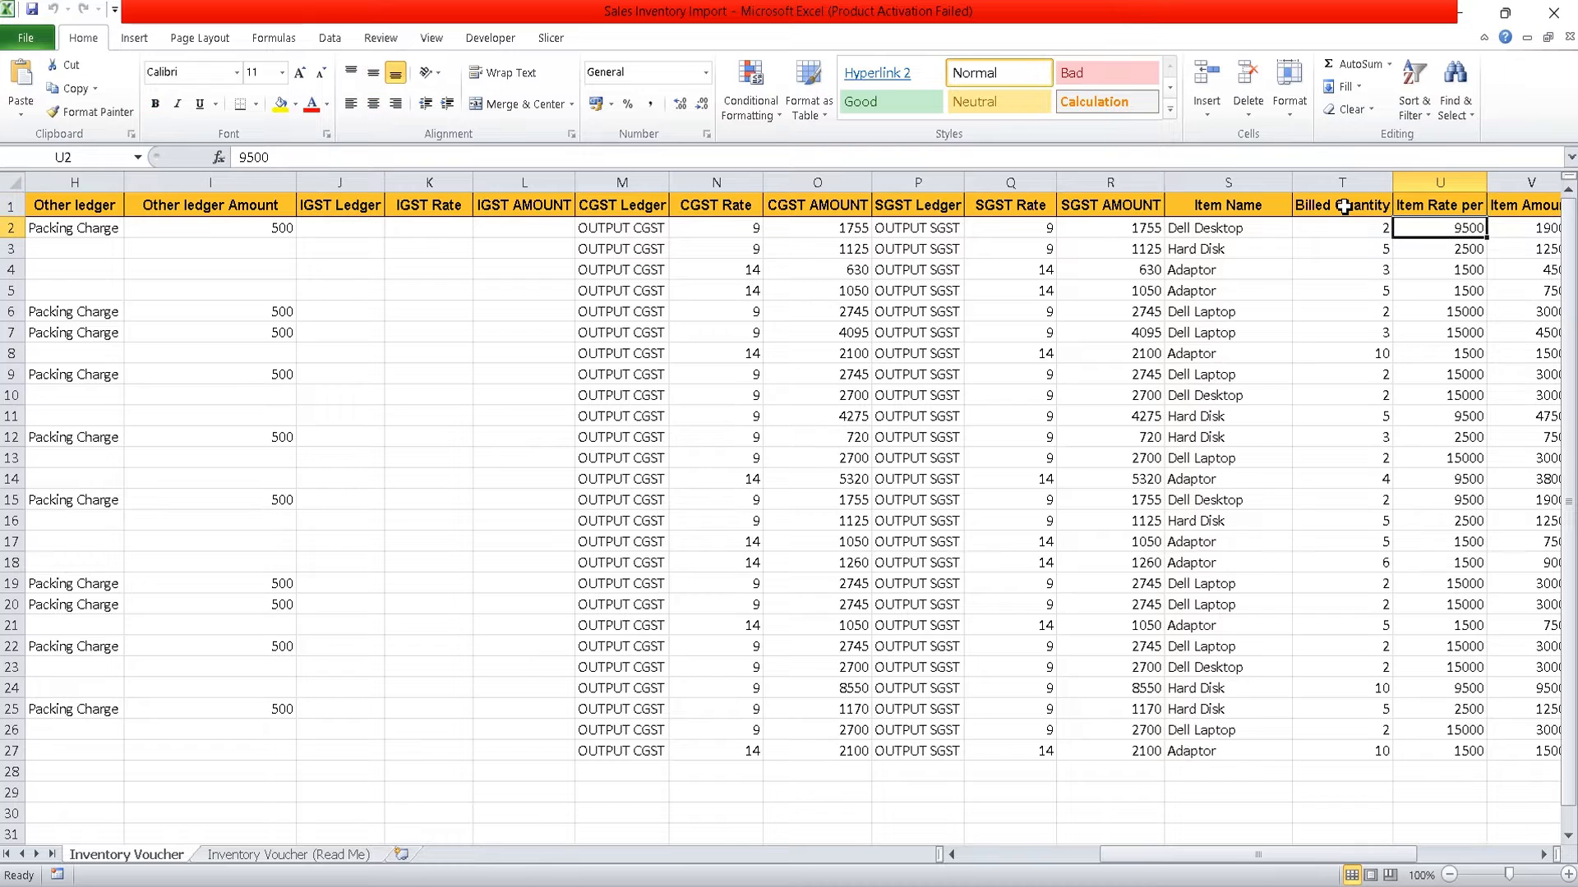
key(Up)
key(Right)
key(Down)
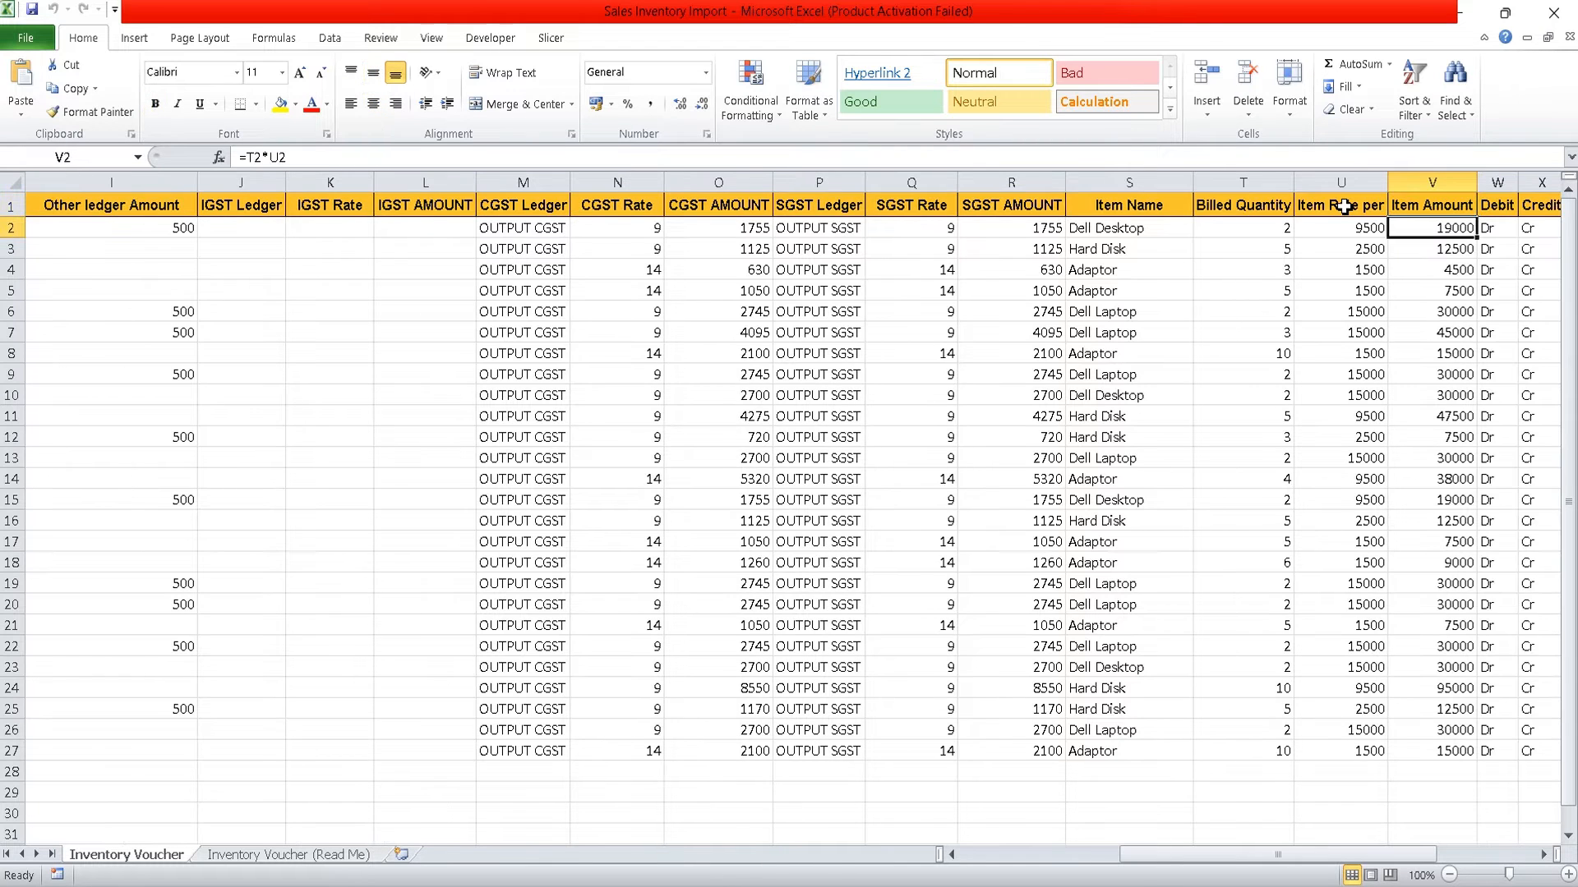
Check the Debit and Credit columns and their entries in the first data row
key(Right)
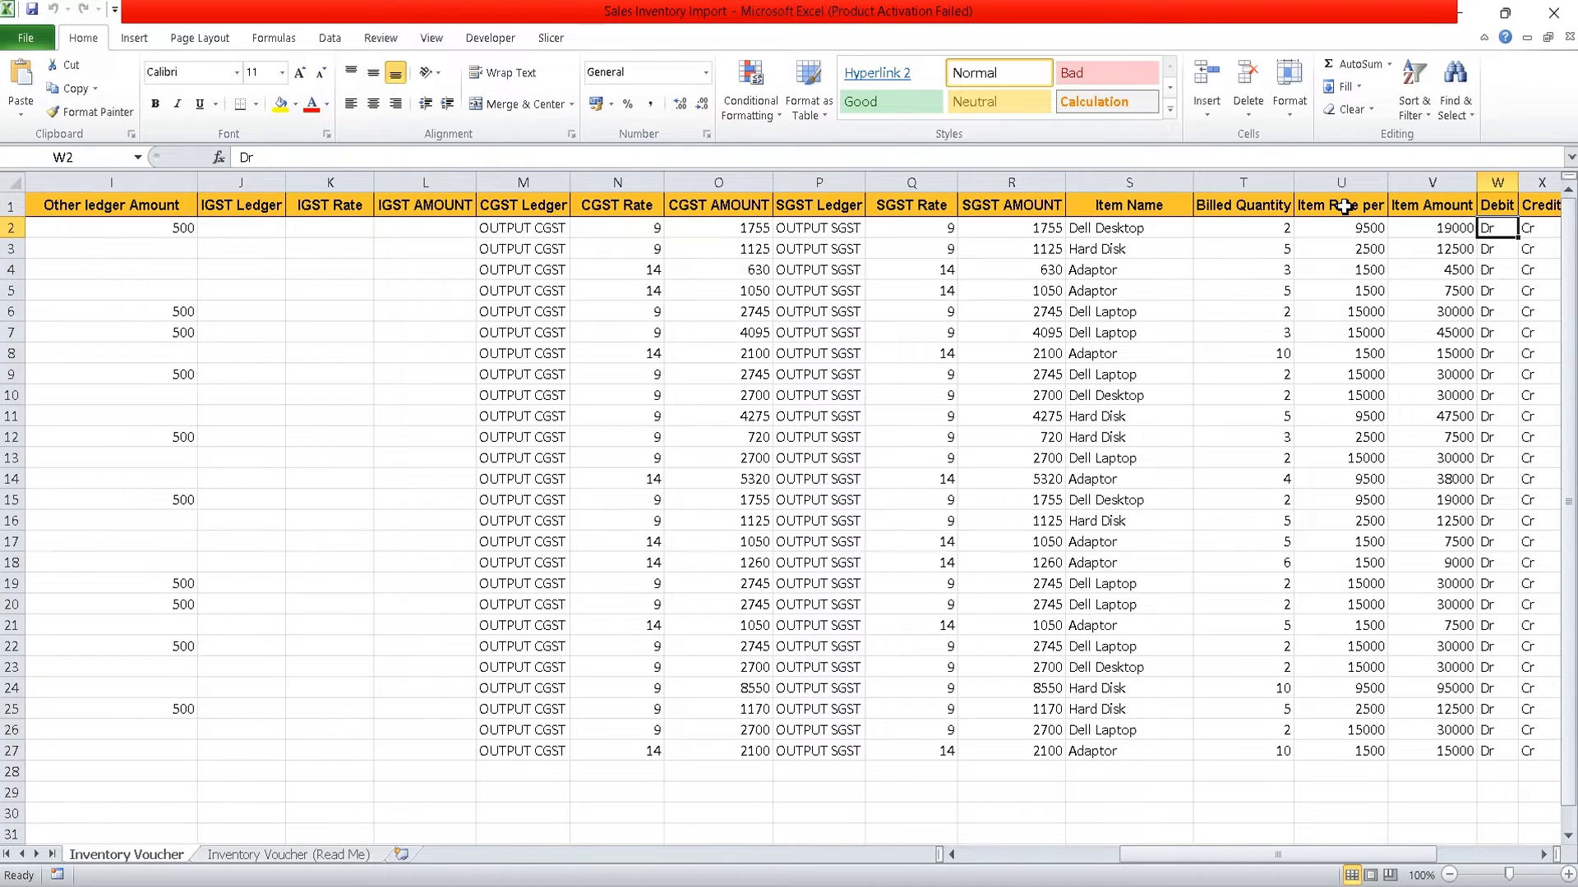
key(Right)
key(Up)
key(Left)
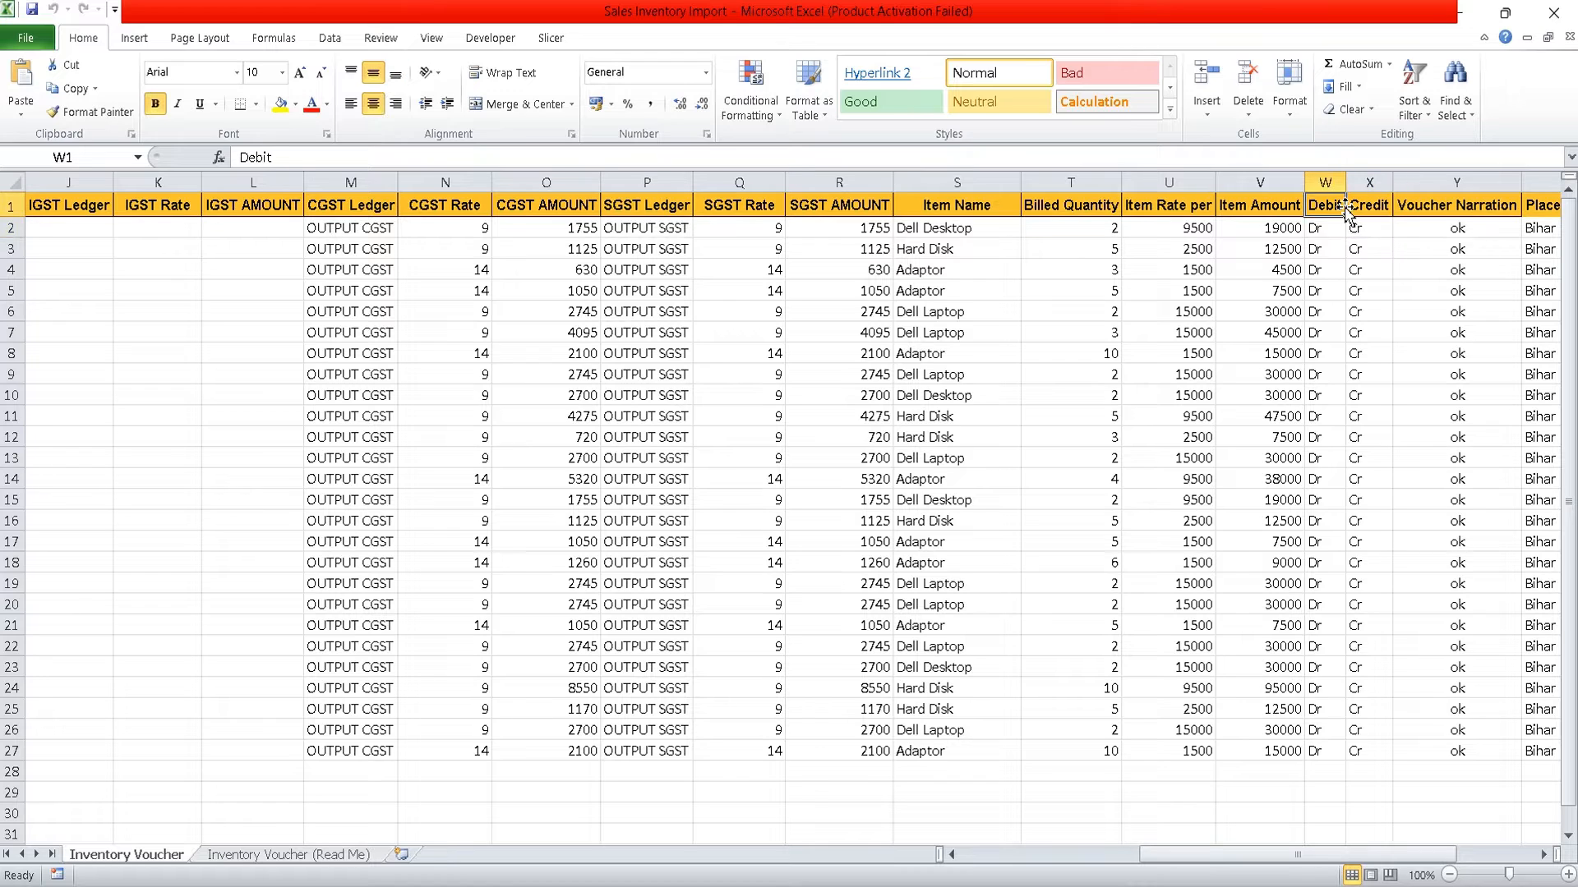
key(Right)
key(Down)
key(Left)
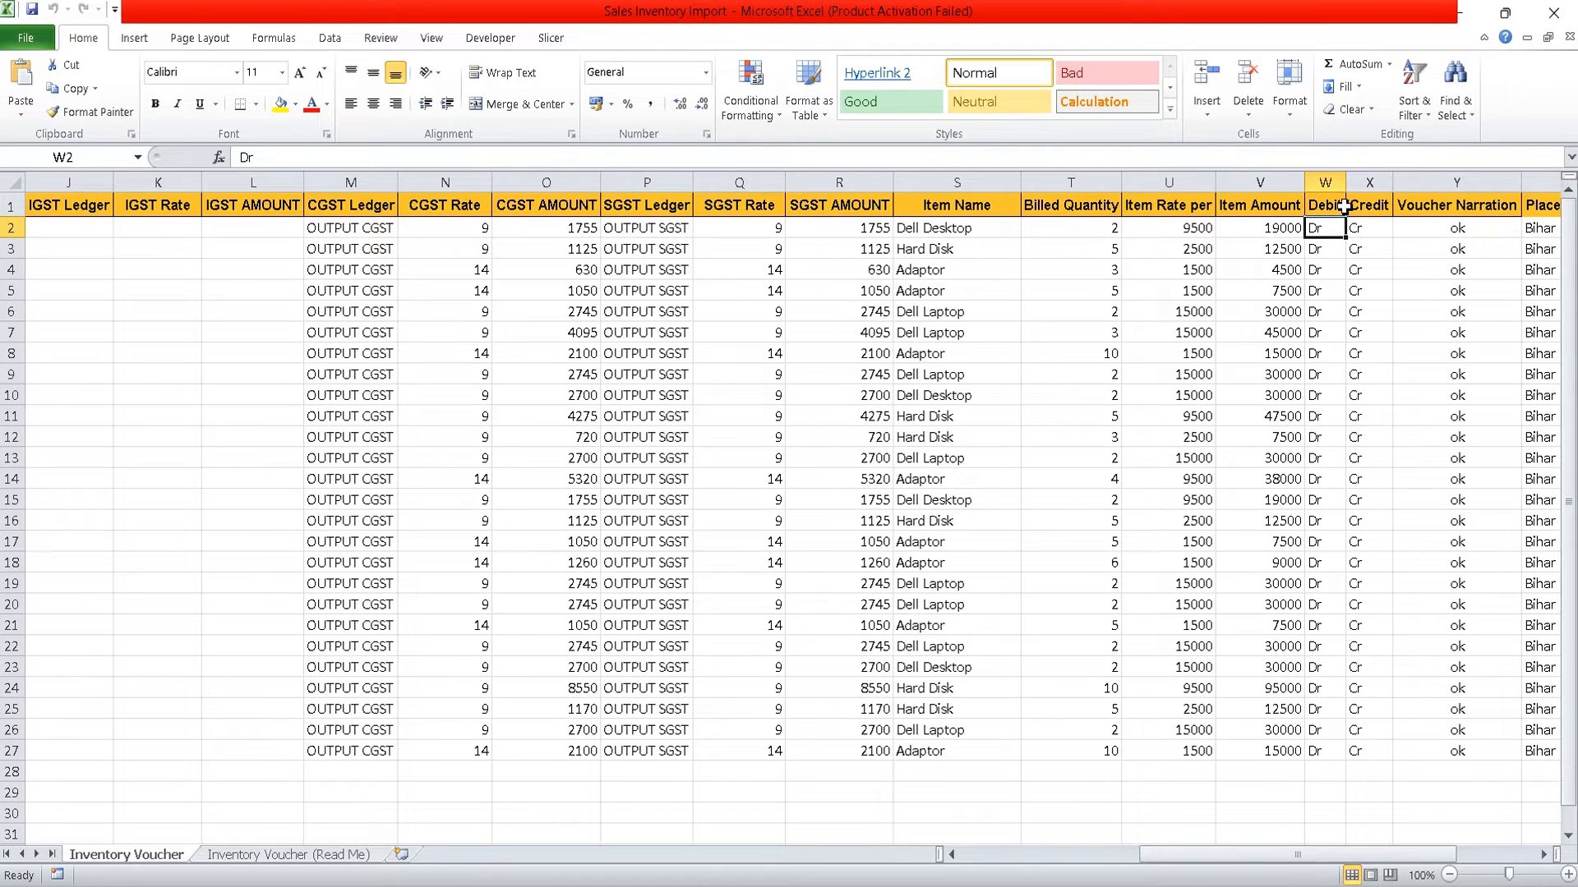
key(Right)
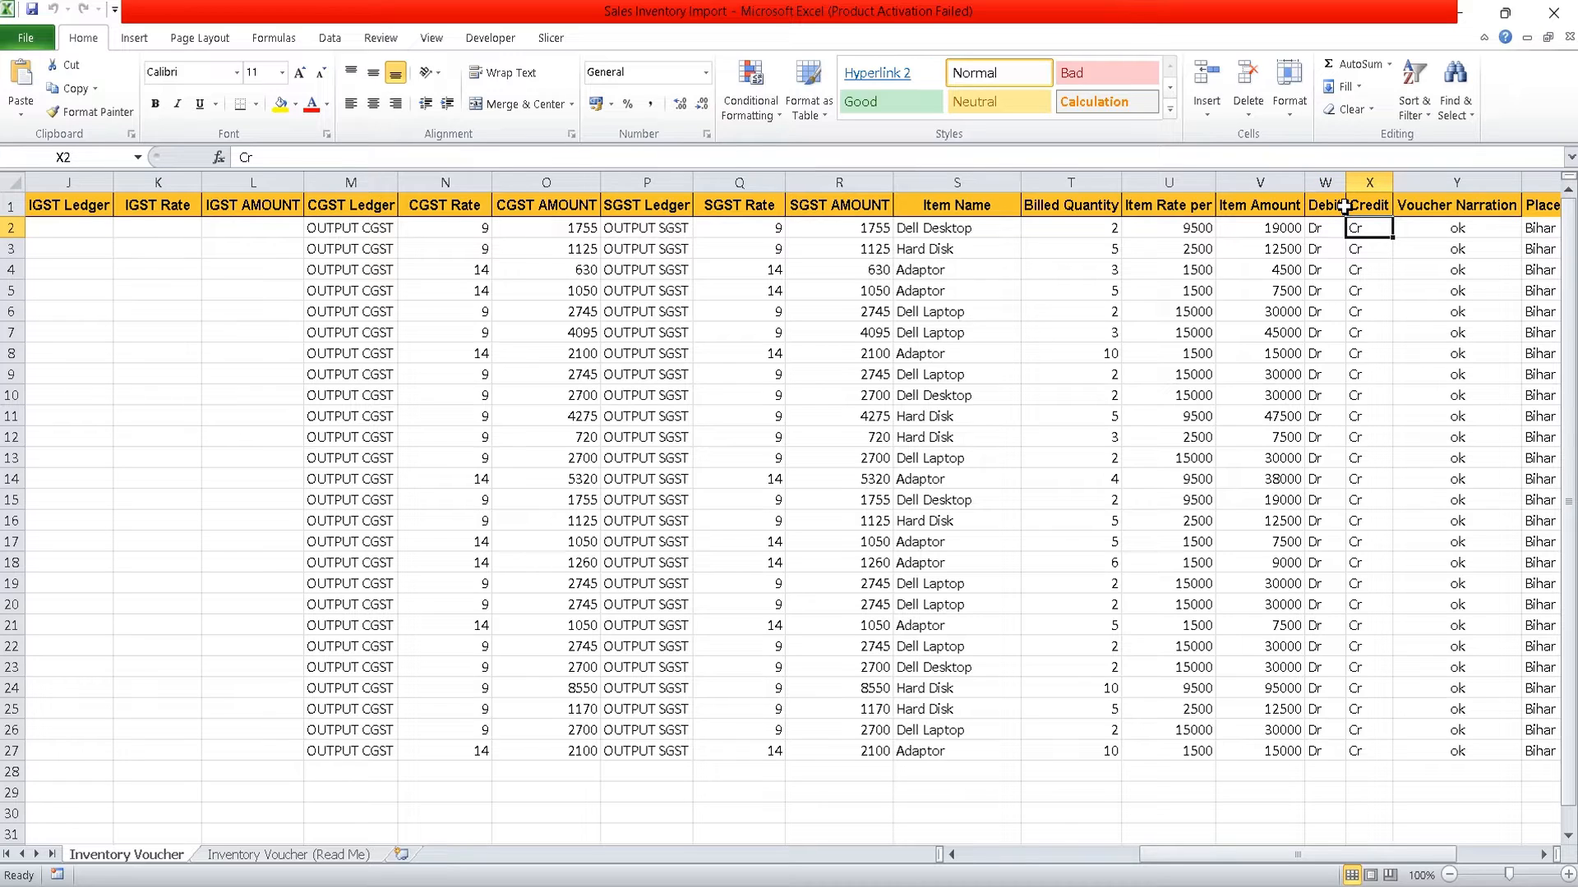
Look through the first entries of the Voucher Narration column
key(Right)
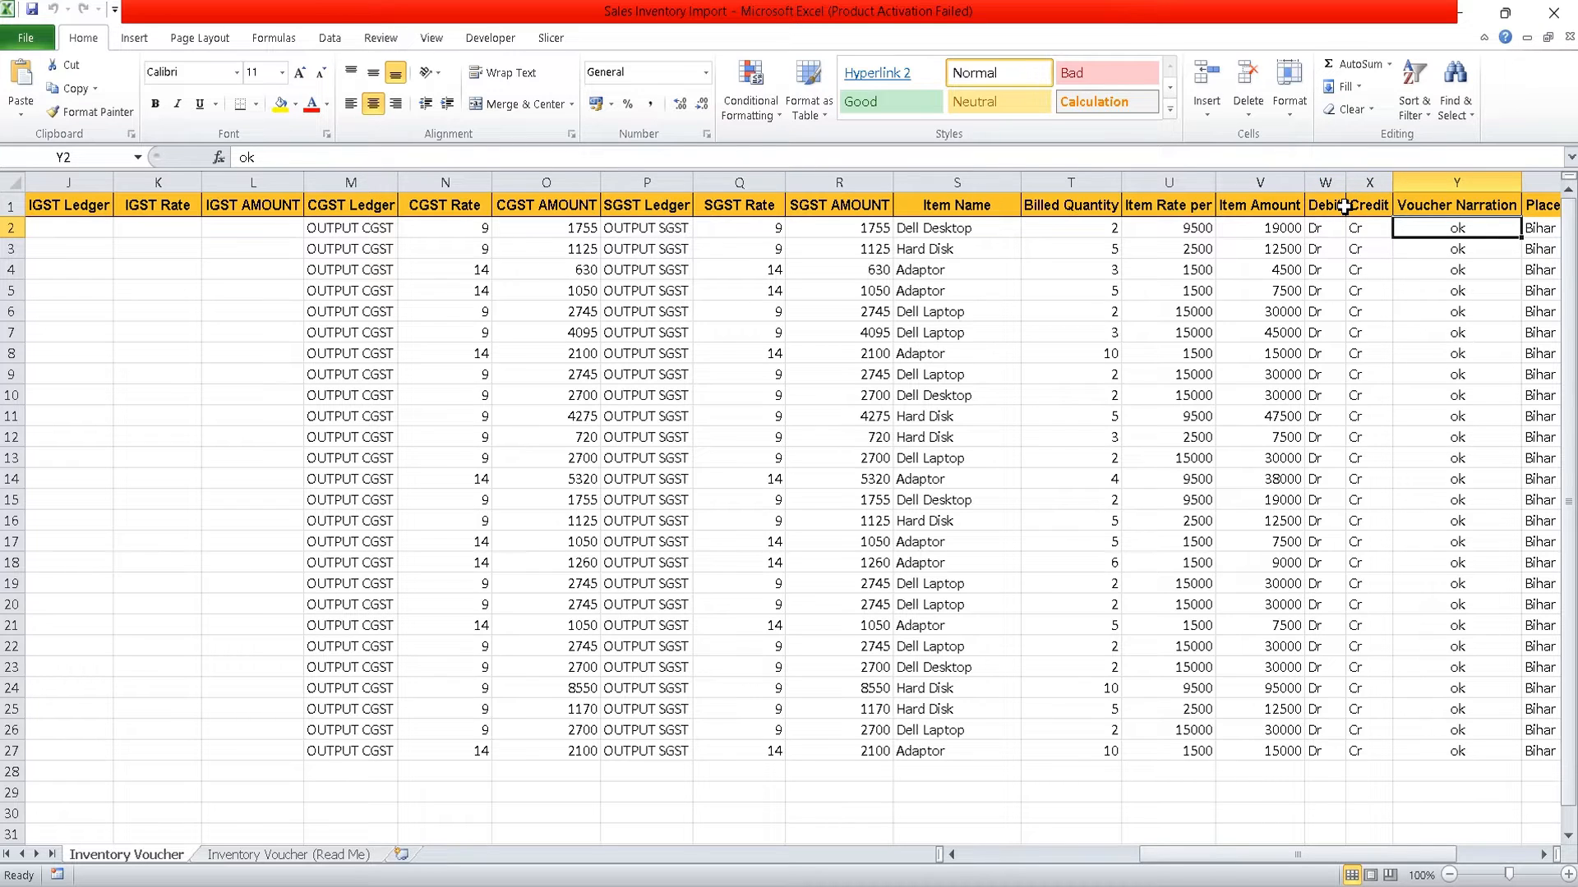
key(Down)
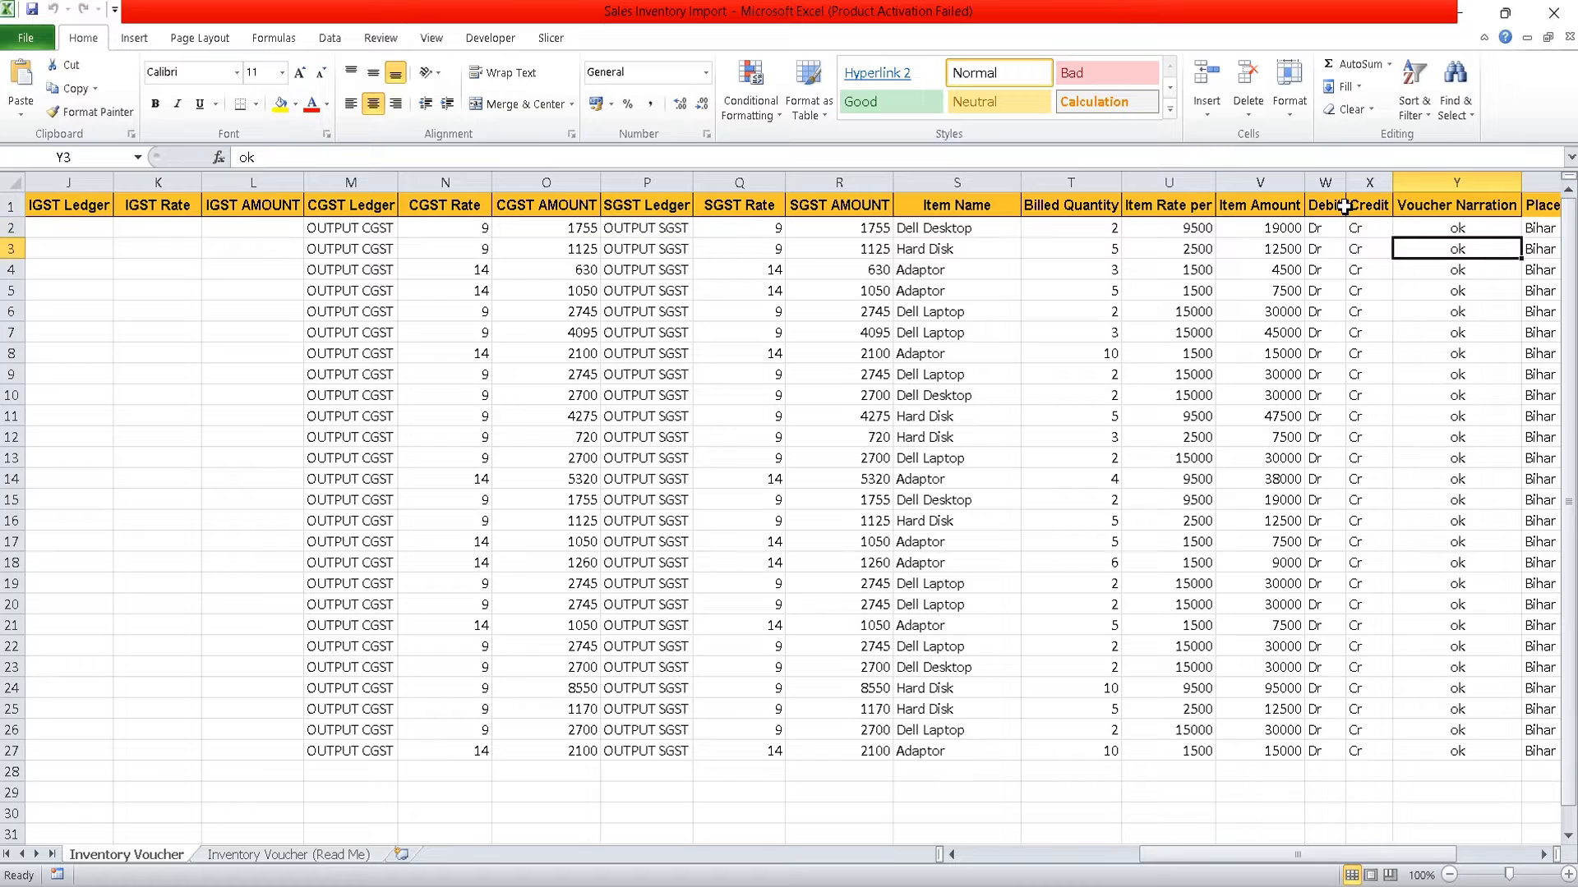
key(Down)
key(Up)
key(Up)
key(Down)
key(Down)
key(Down)
key(Up)
key(Up)
key(Up)
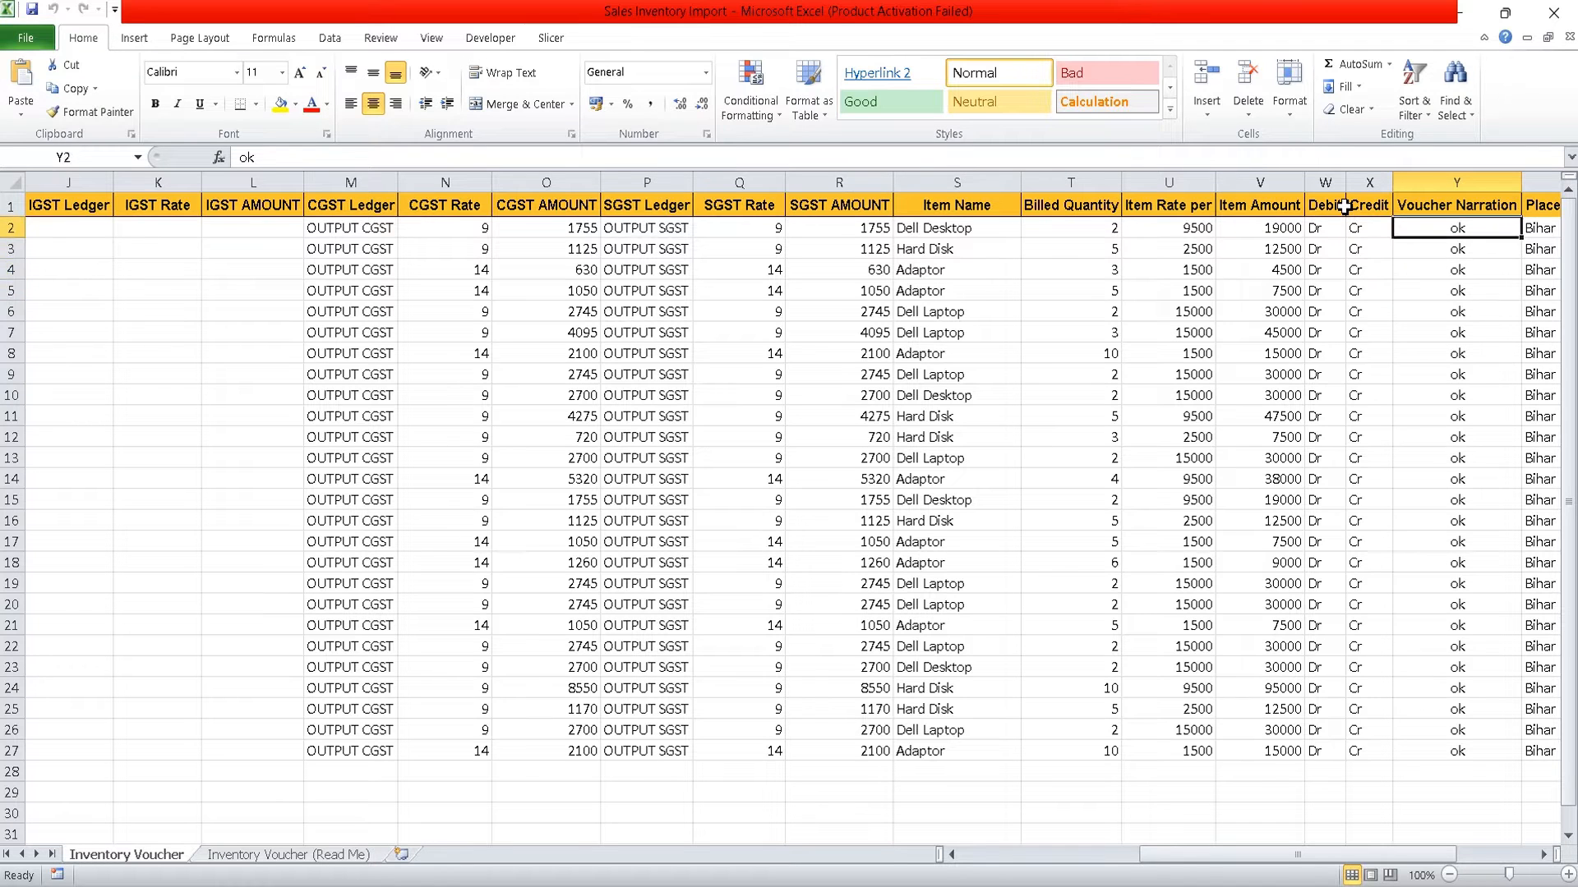
Inspect the Place of Supply, State, Country and Registration Type columns at the end of the sheet
key(Right)
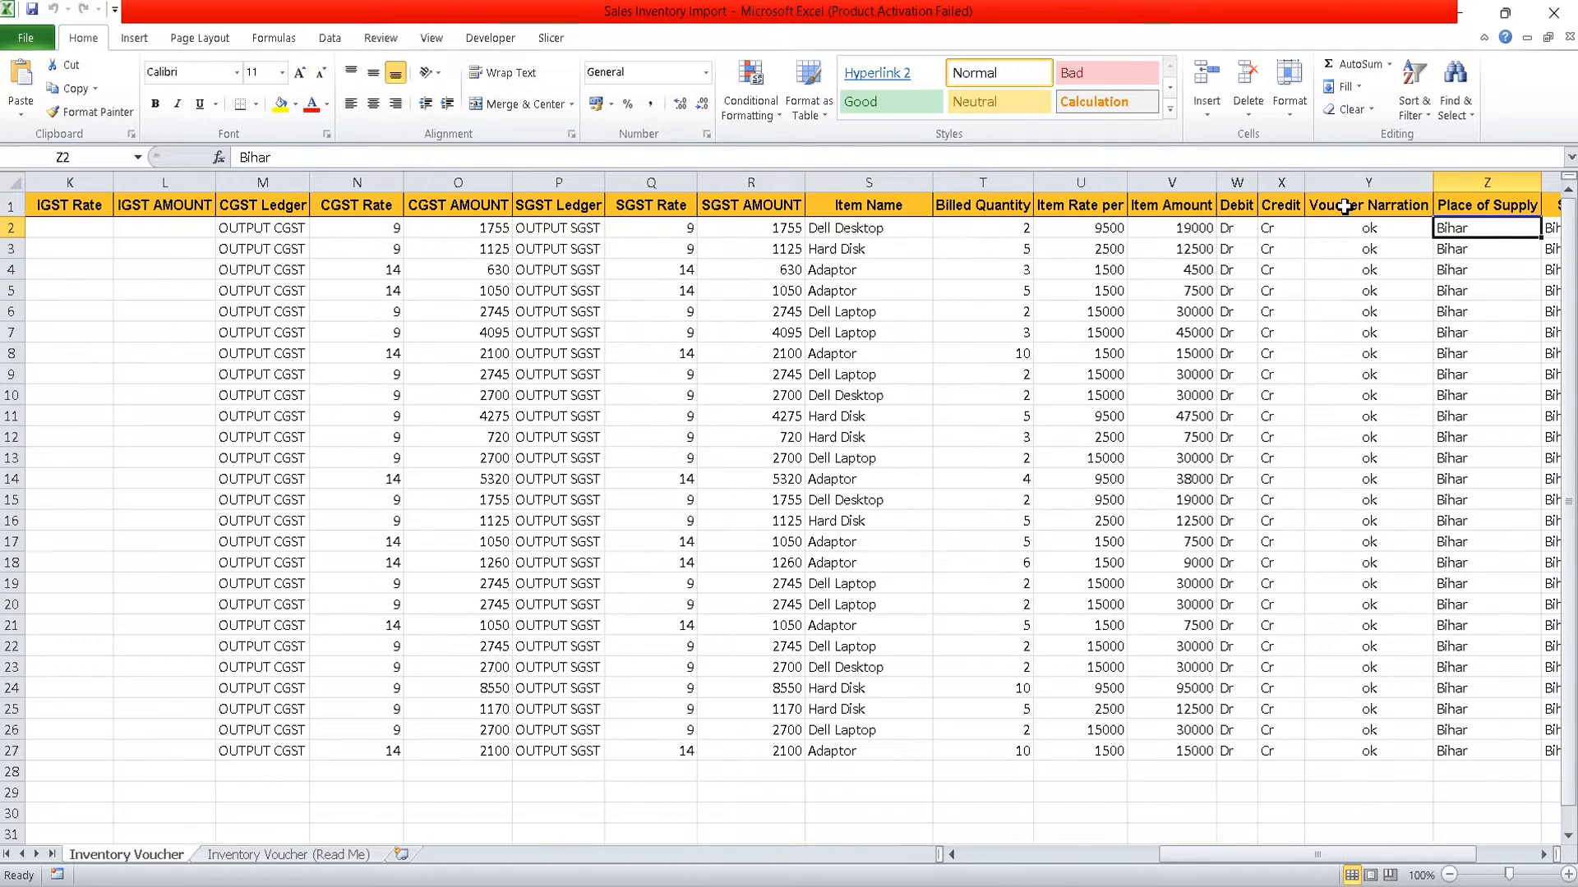
key(Right)
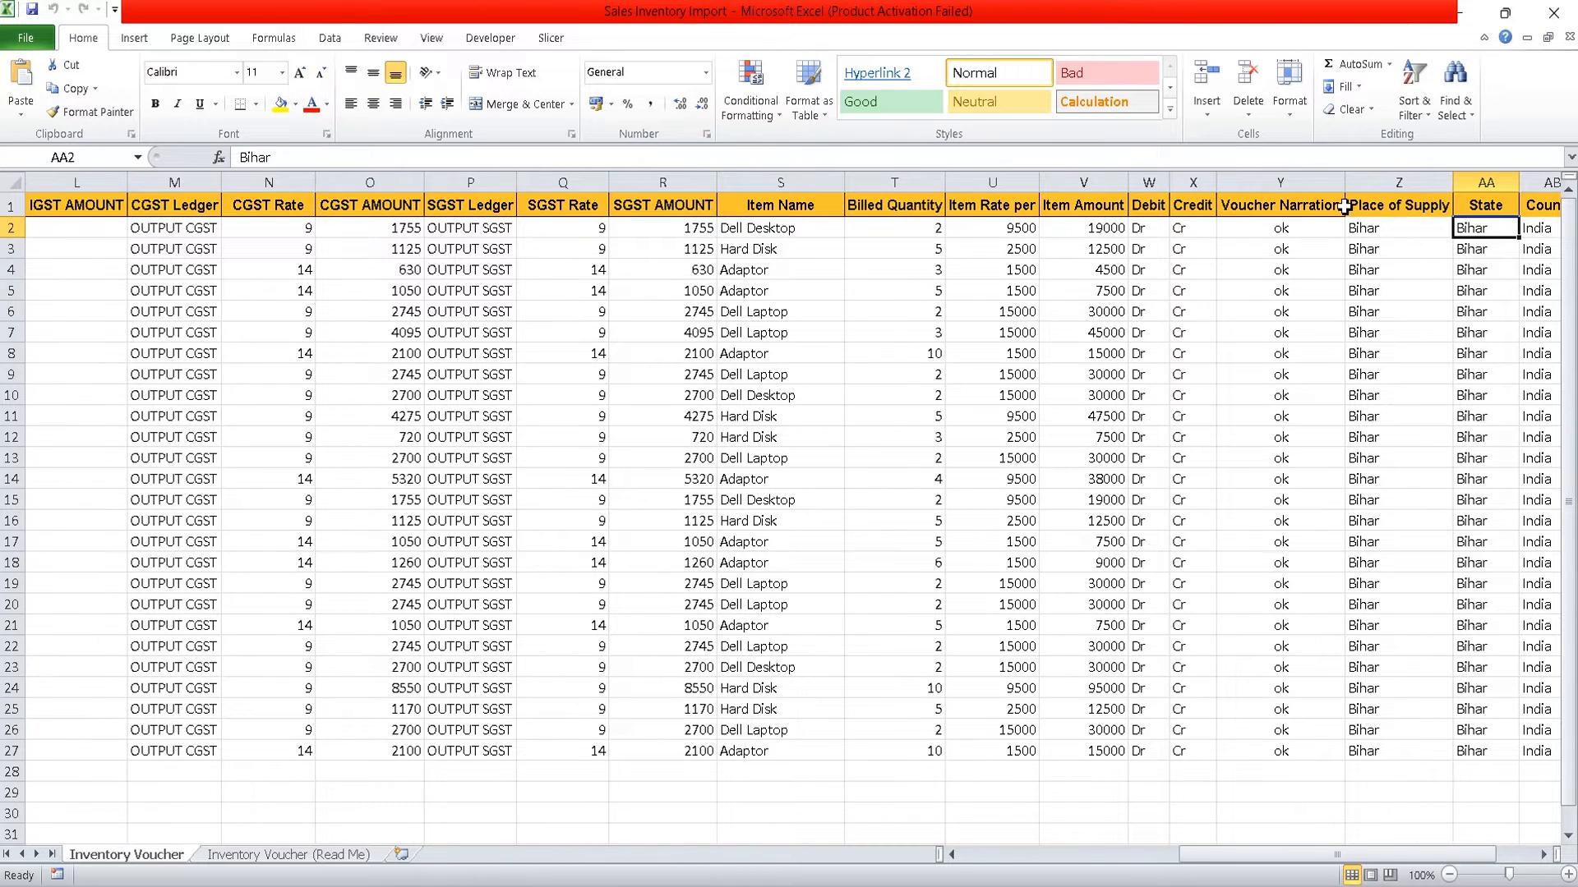
key(Right)
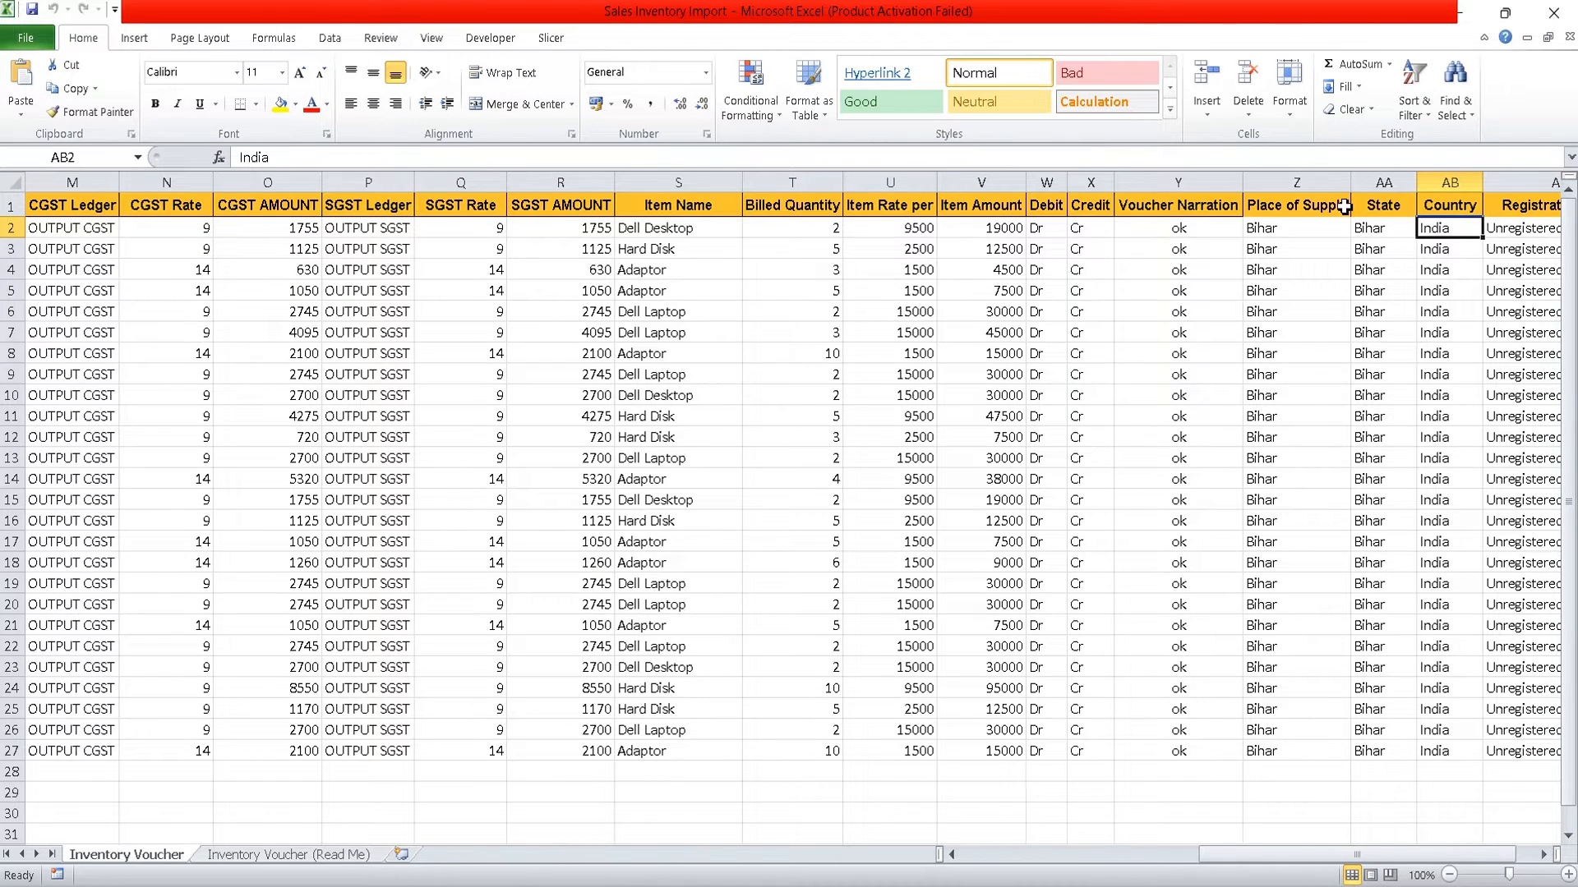
key(Right)
key(Up)
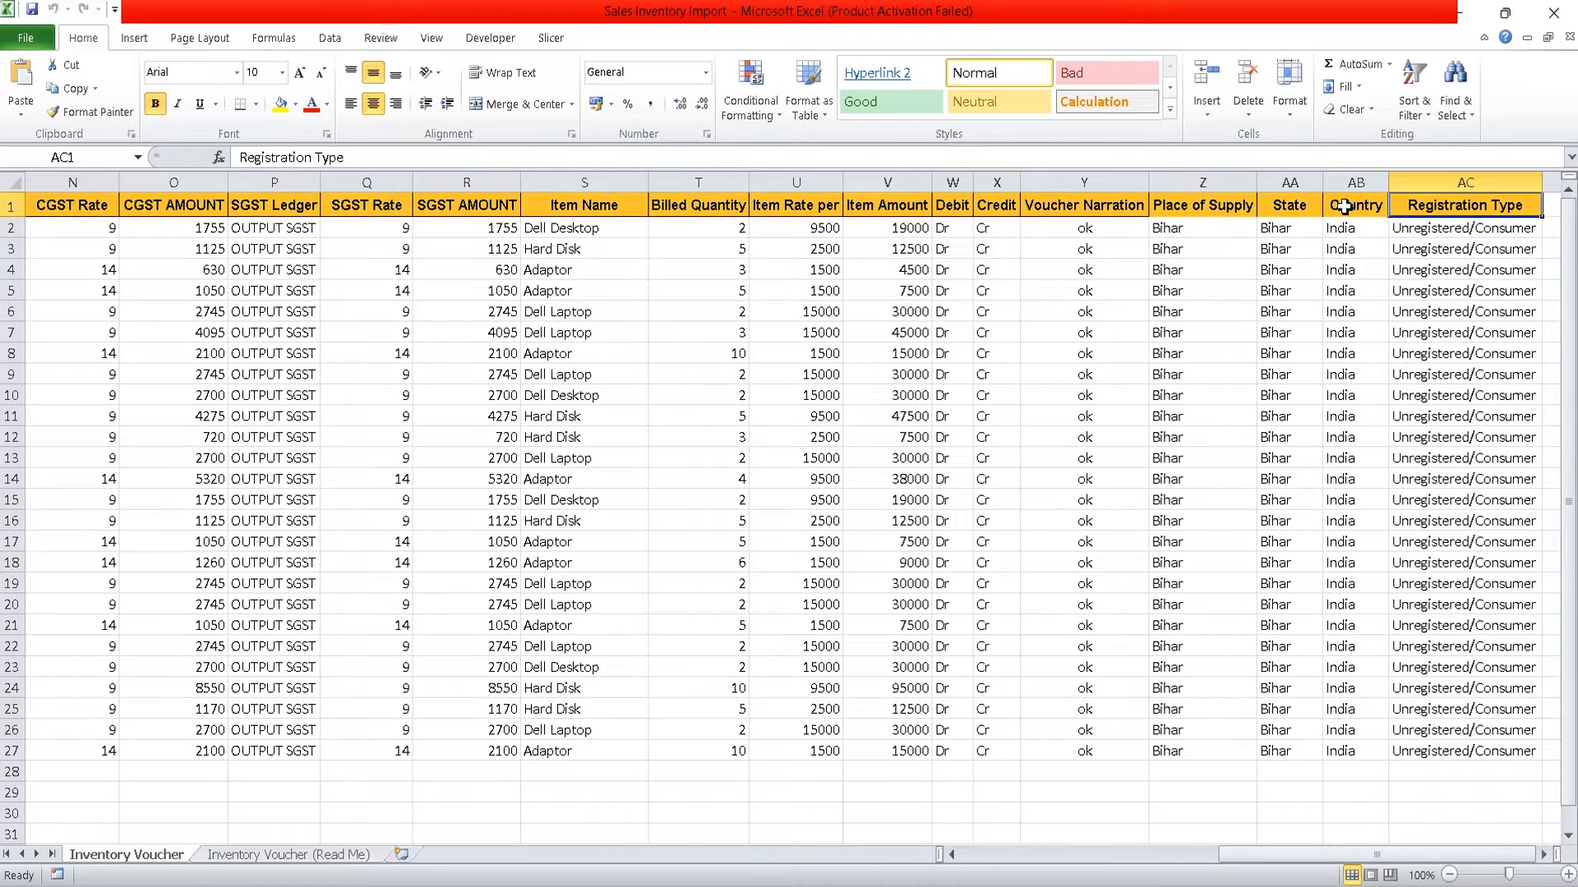
key(Down)
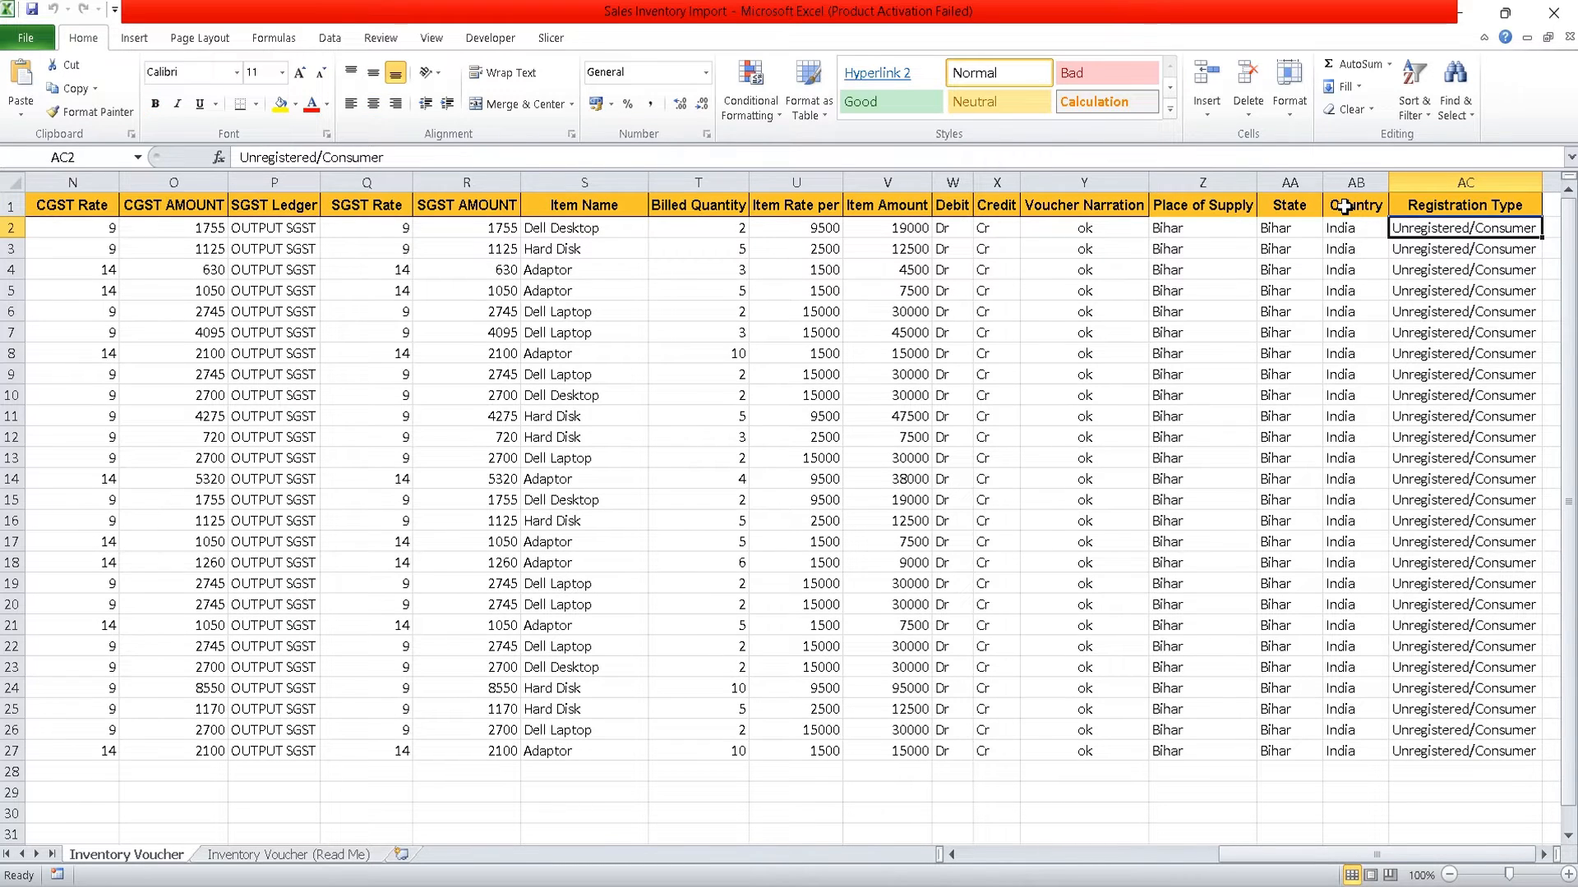
key(Down)
key(Up)
key(Up)
Go back across the column headings to cell A1 of the Inventory Voucher sheet
key(Left)
key(Left)
key(Left)
key(Left)
key(Left)
key(Left)
key(Left)
key(Left)
key(Left)
key(Left)
key(Left)
key(Left)
key(Left)
key(ctrl+Home)
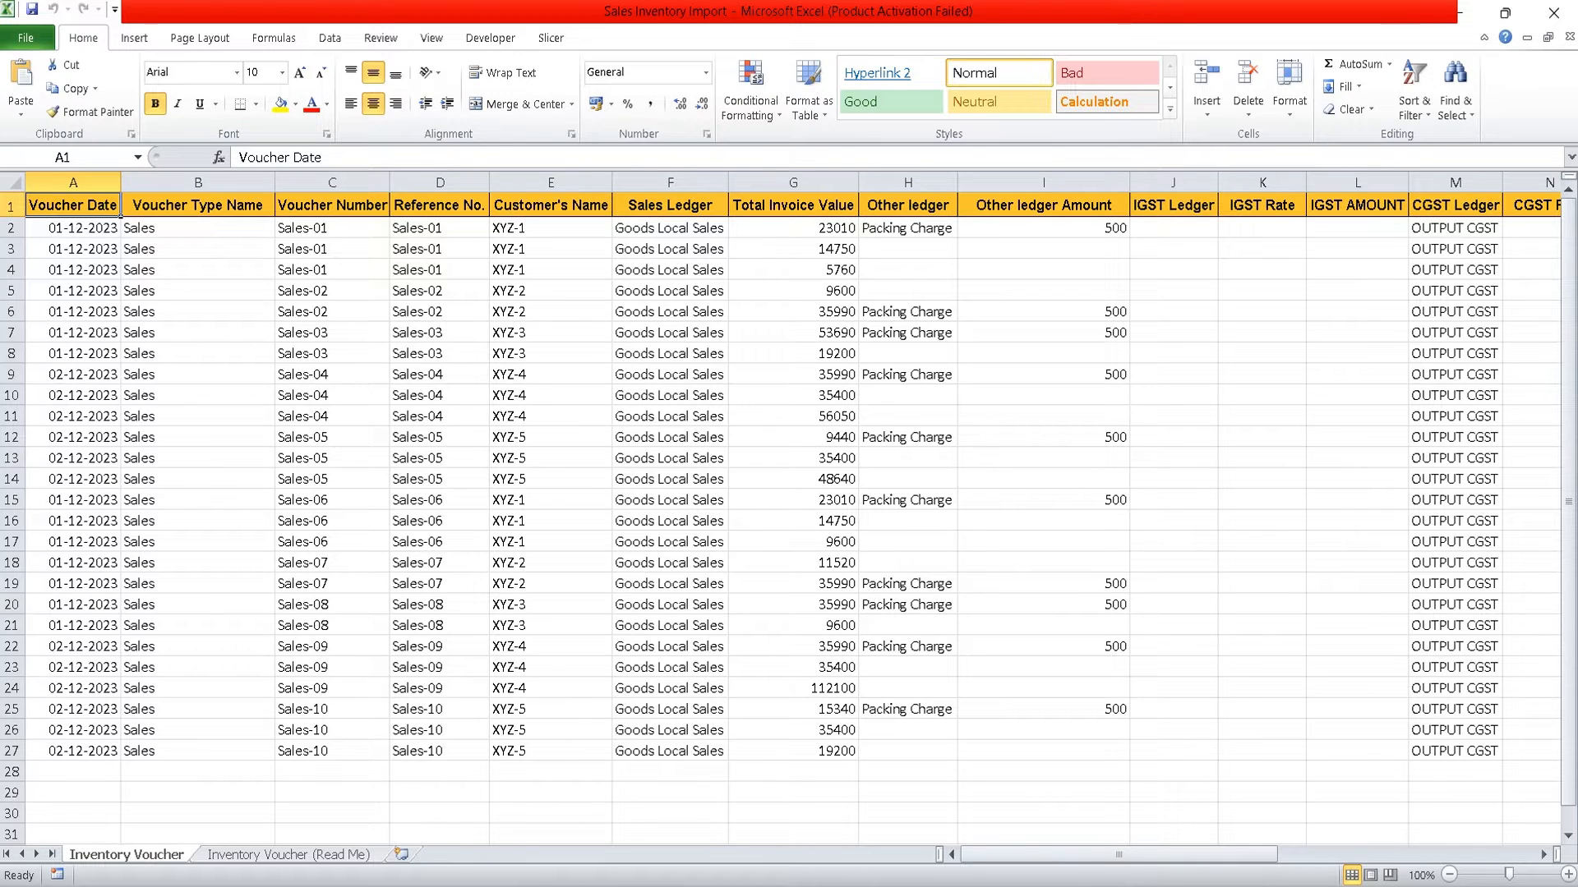
Switch to TallyPrime, leave the sales voucher and start creating an Excel import mapping template for transactions
key(alt+Tab)
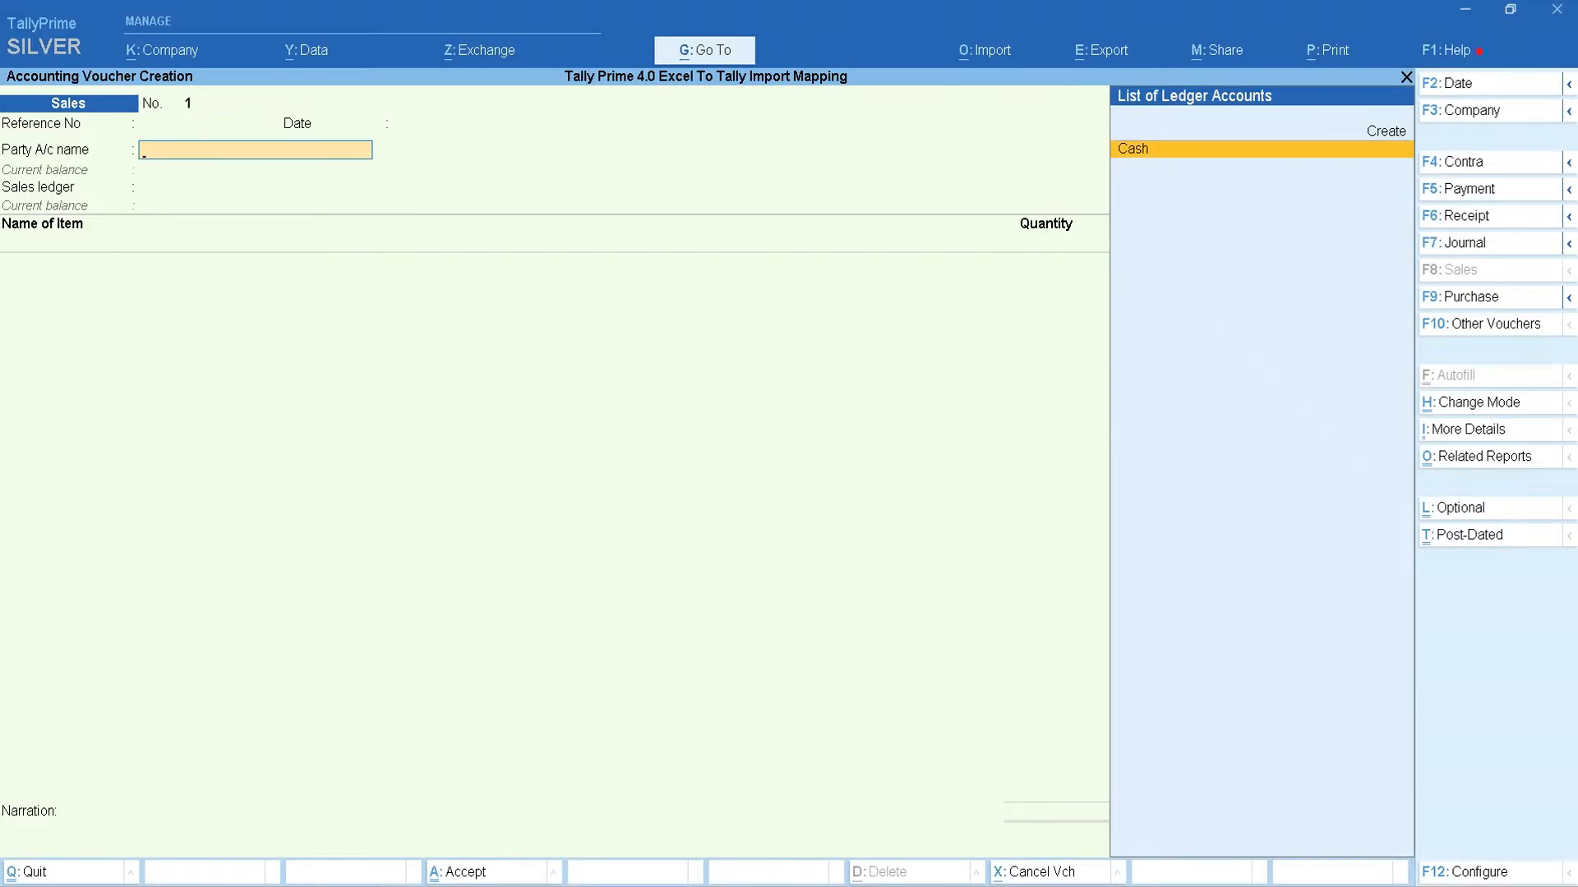
key(Escape)
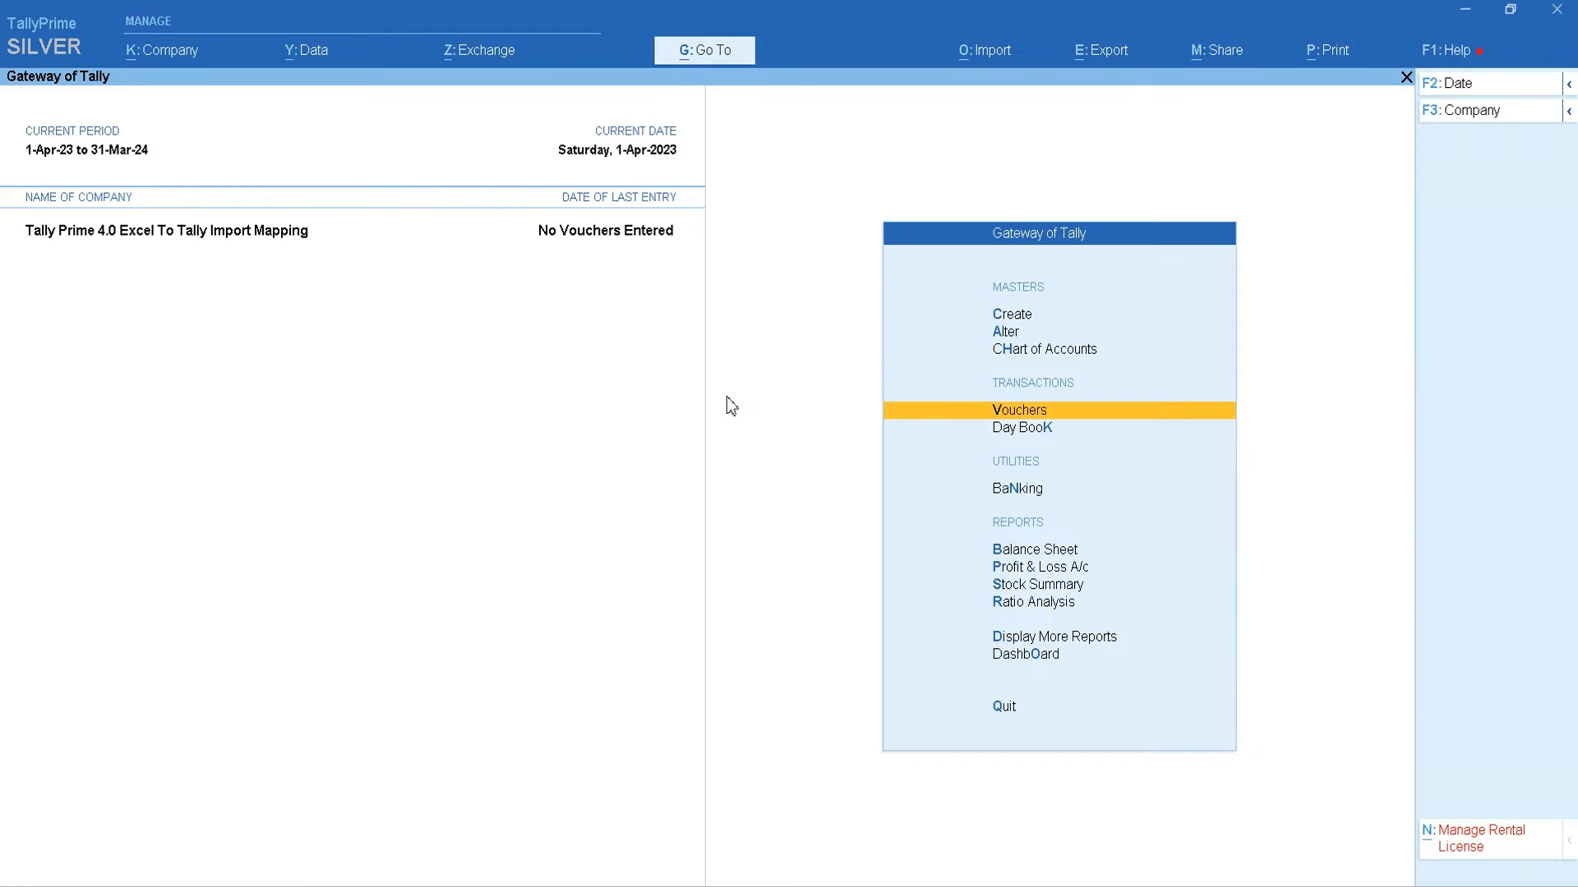
click(985, 54)
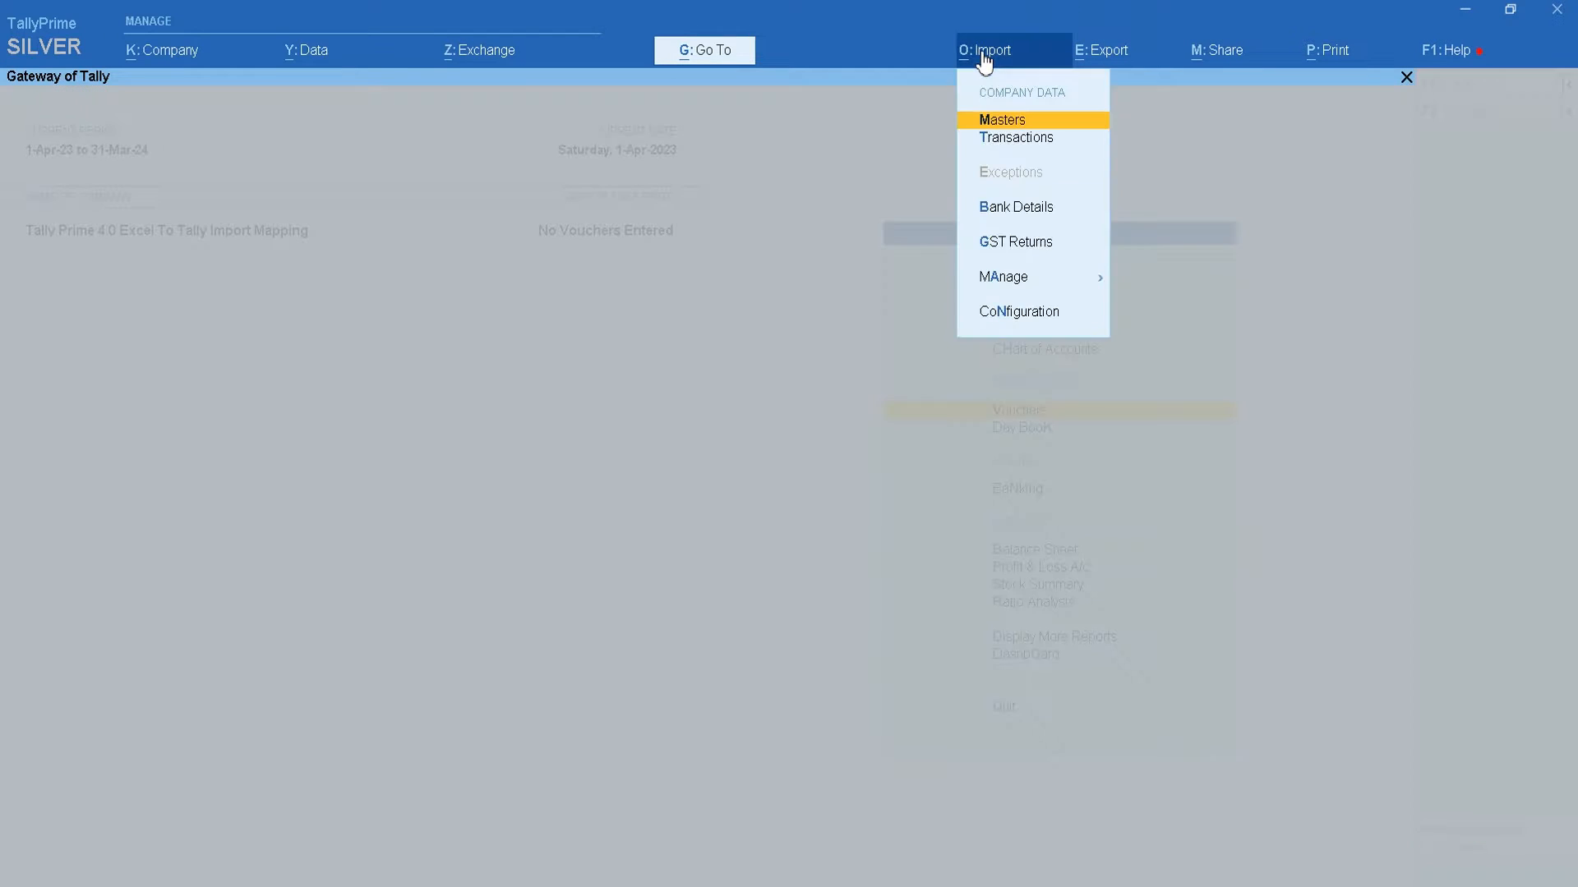
key(Down)
key(Down)
key(Down)
key(Down)
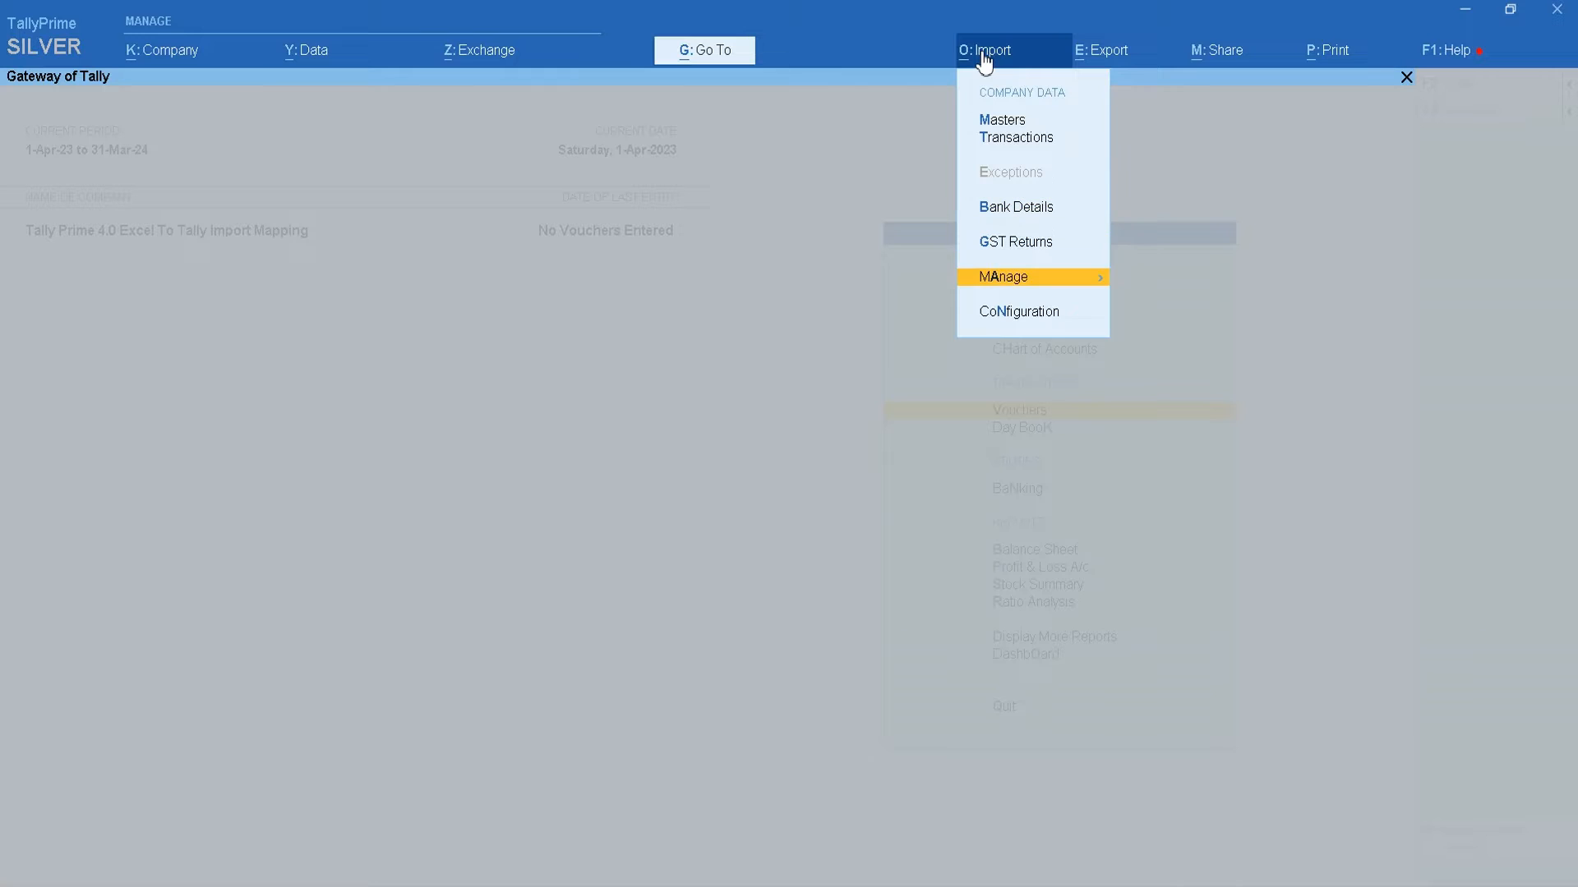
key(Return)
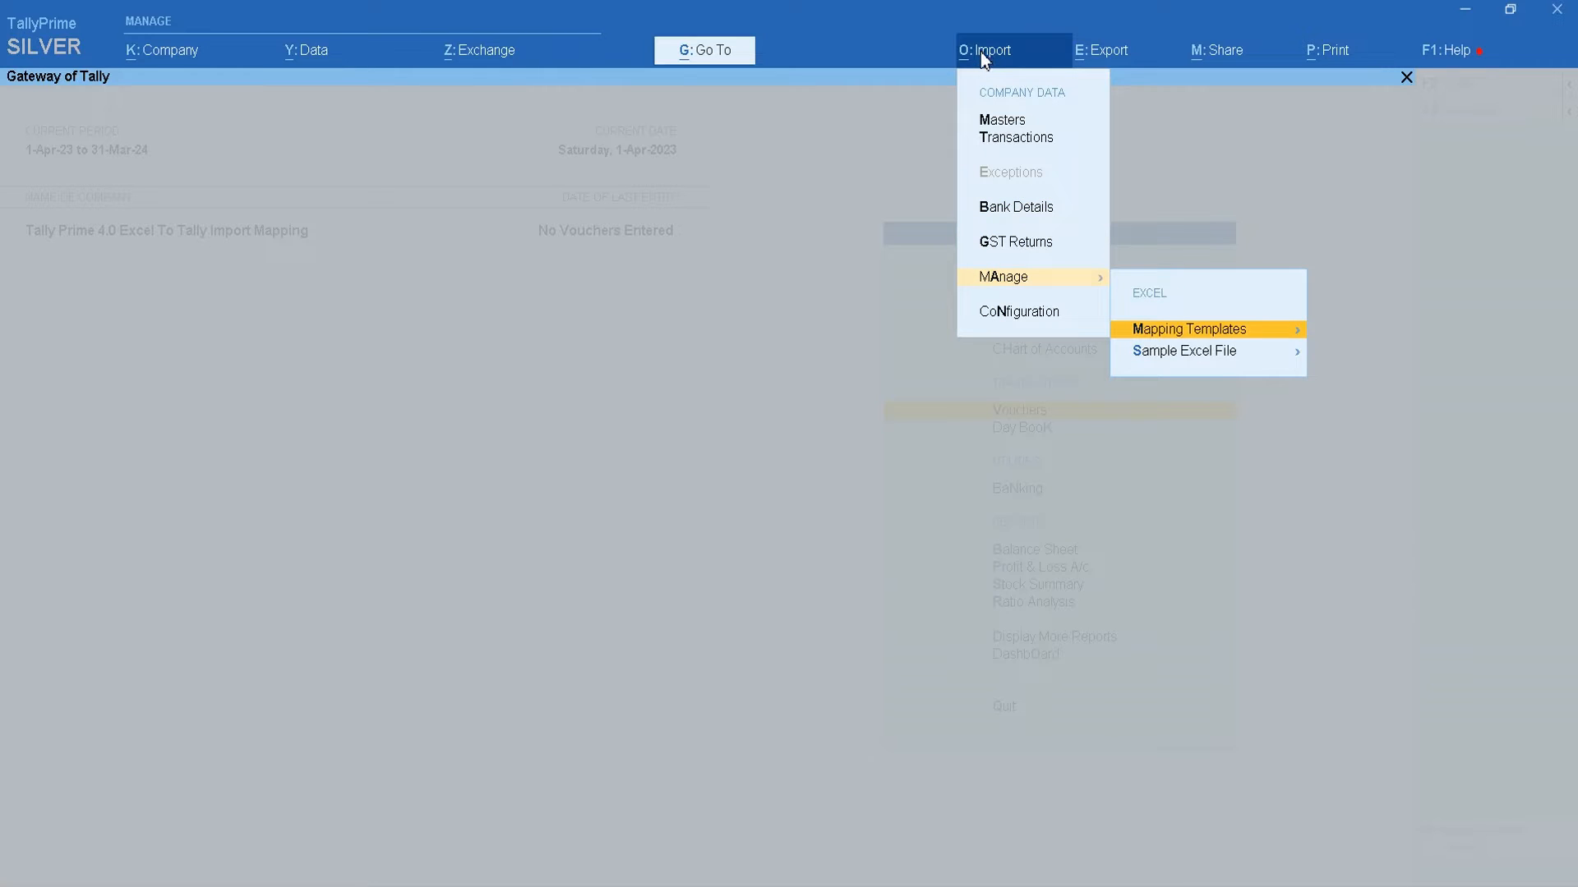
key(Return)
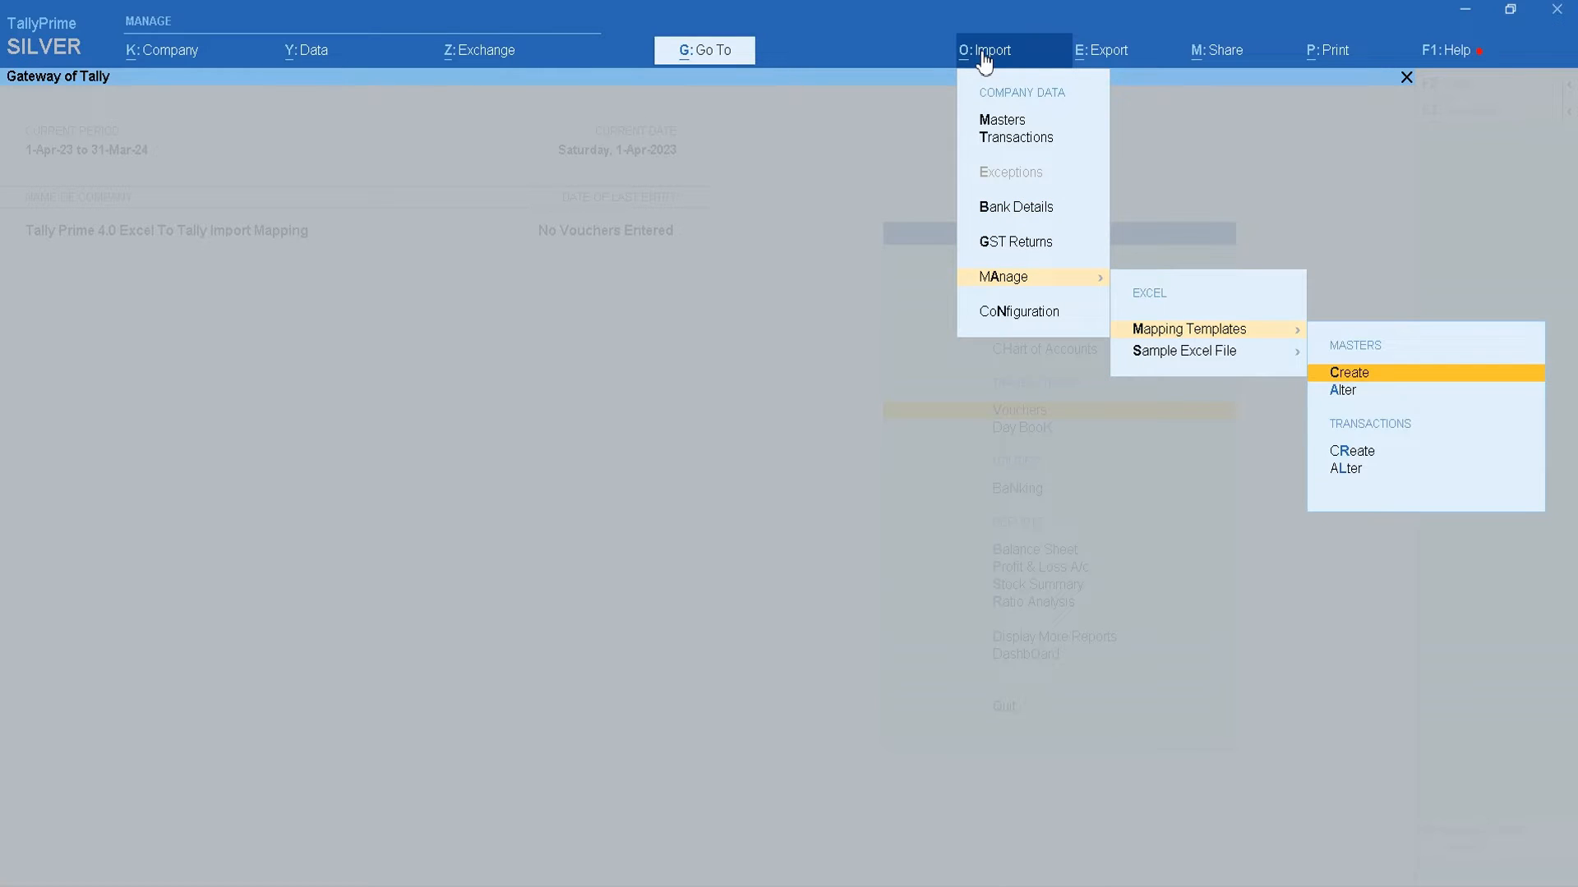
click(1354, 451)
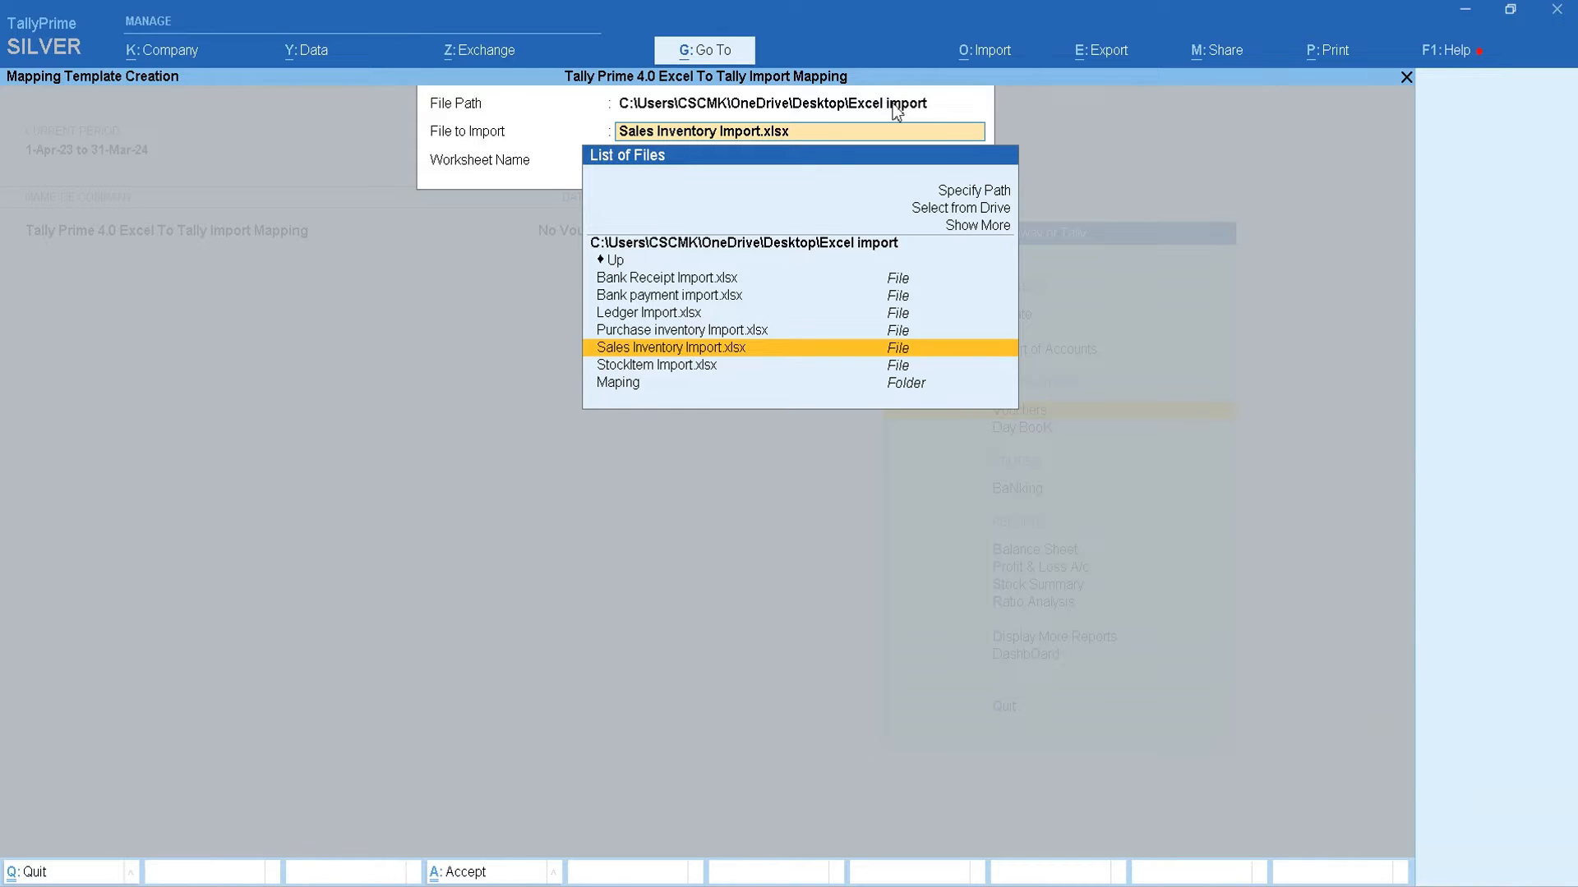
Go back to the drive list for the file to import and open the Desktop folder
key(Up)
key(Up)
key(Up)
key(Up)
key(Up)
key(Up)
key(Up)
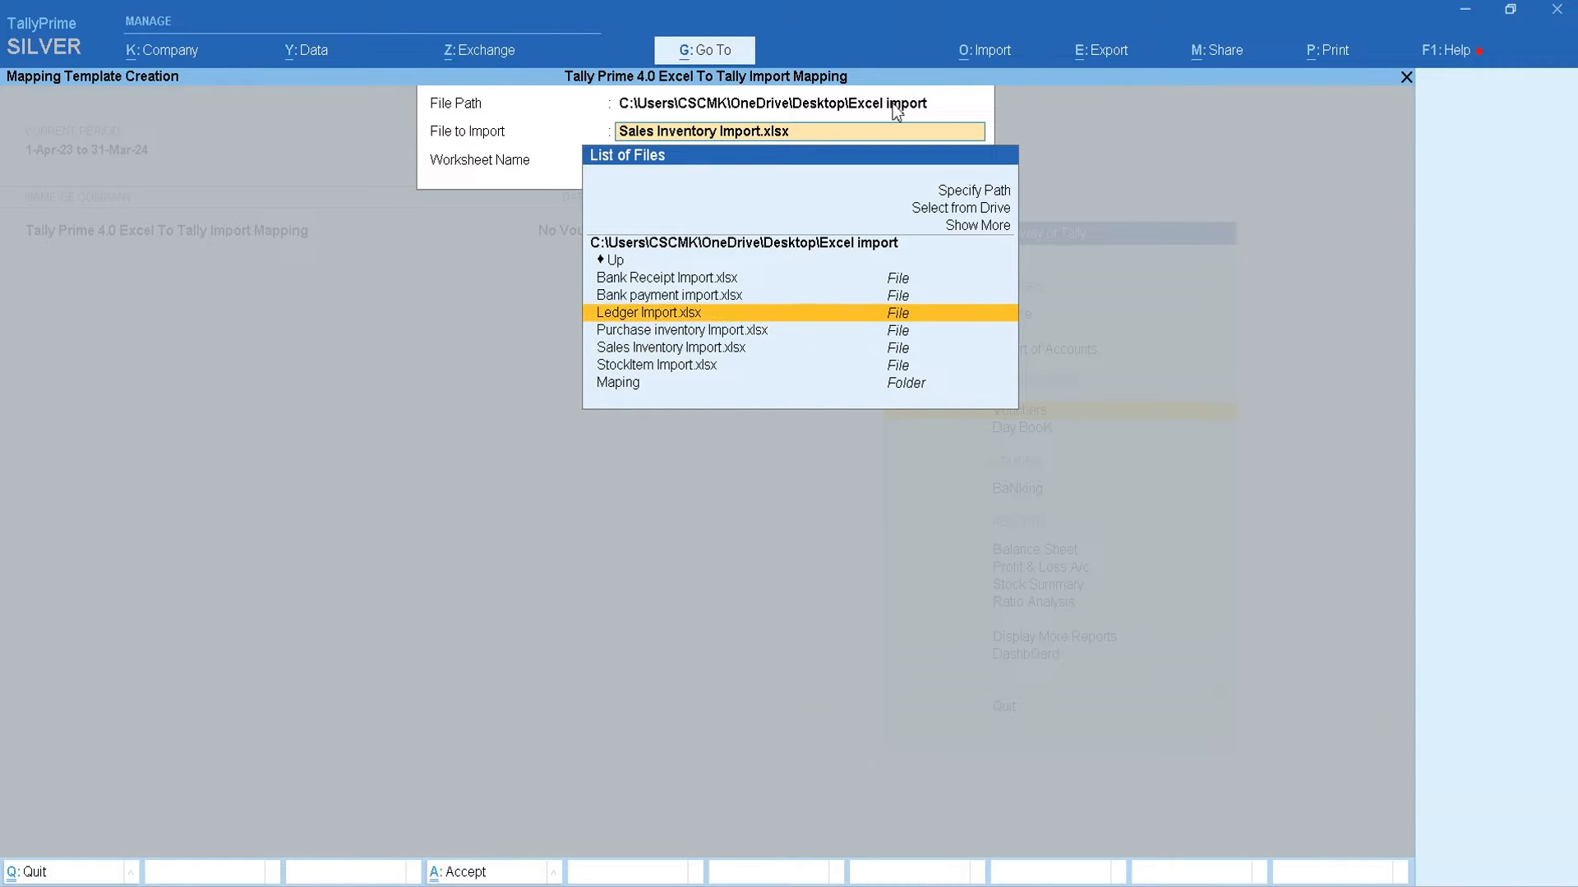
key(Return)
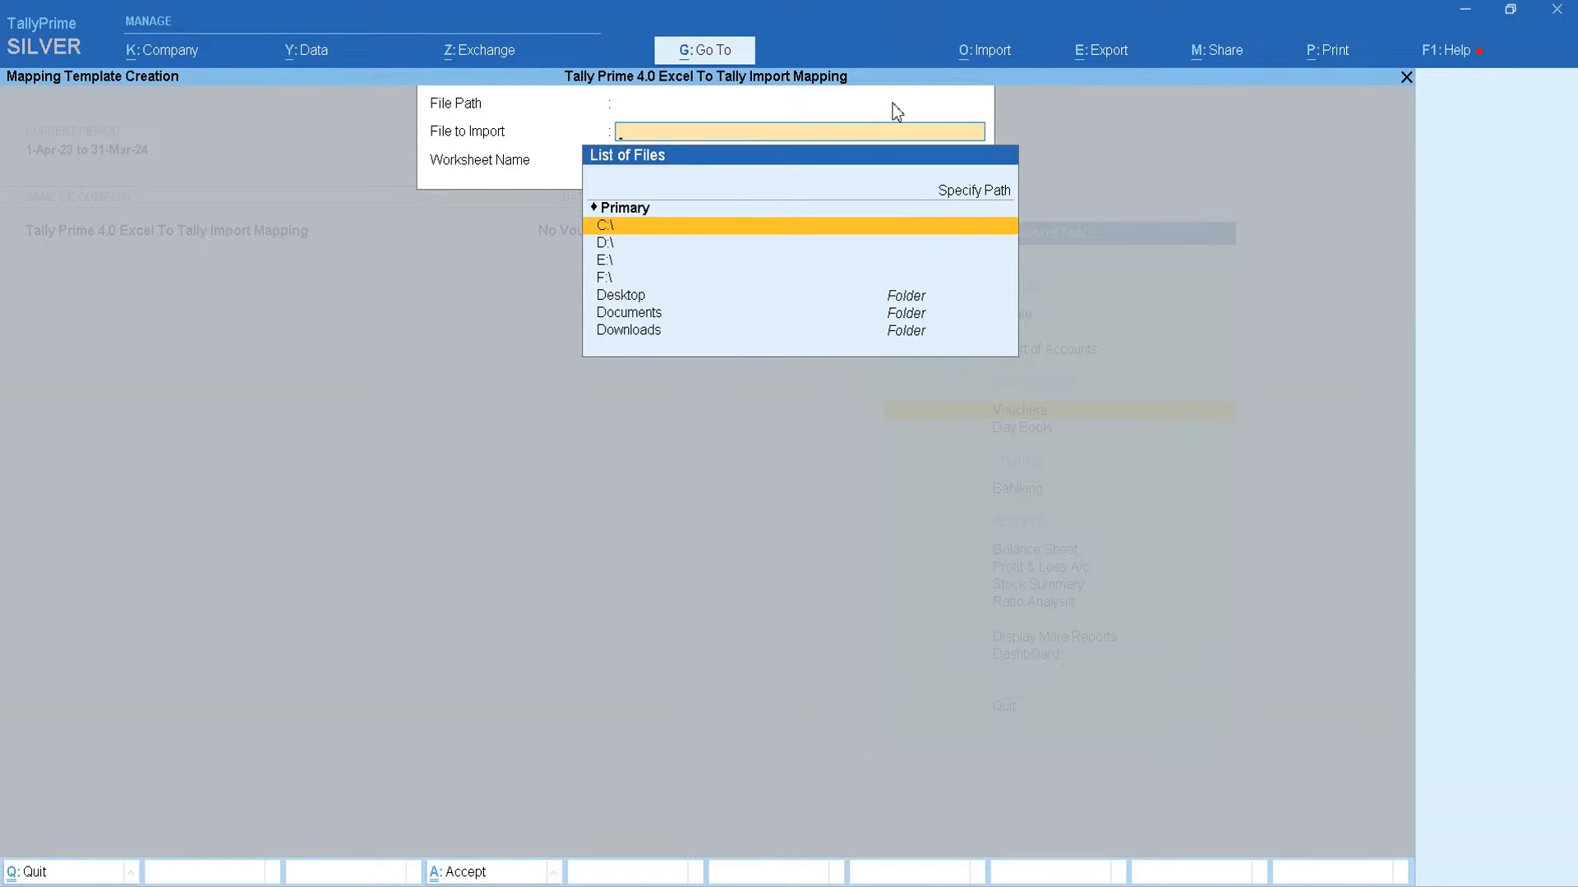
key(Down)
key(Down)
key(Down)
key(Down)
key(Return)
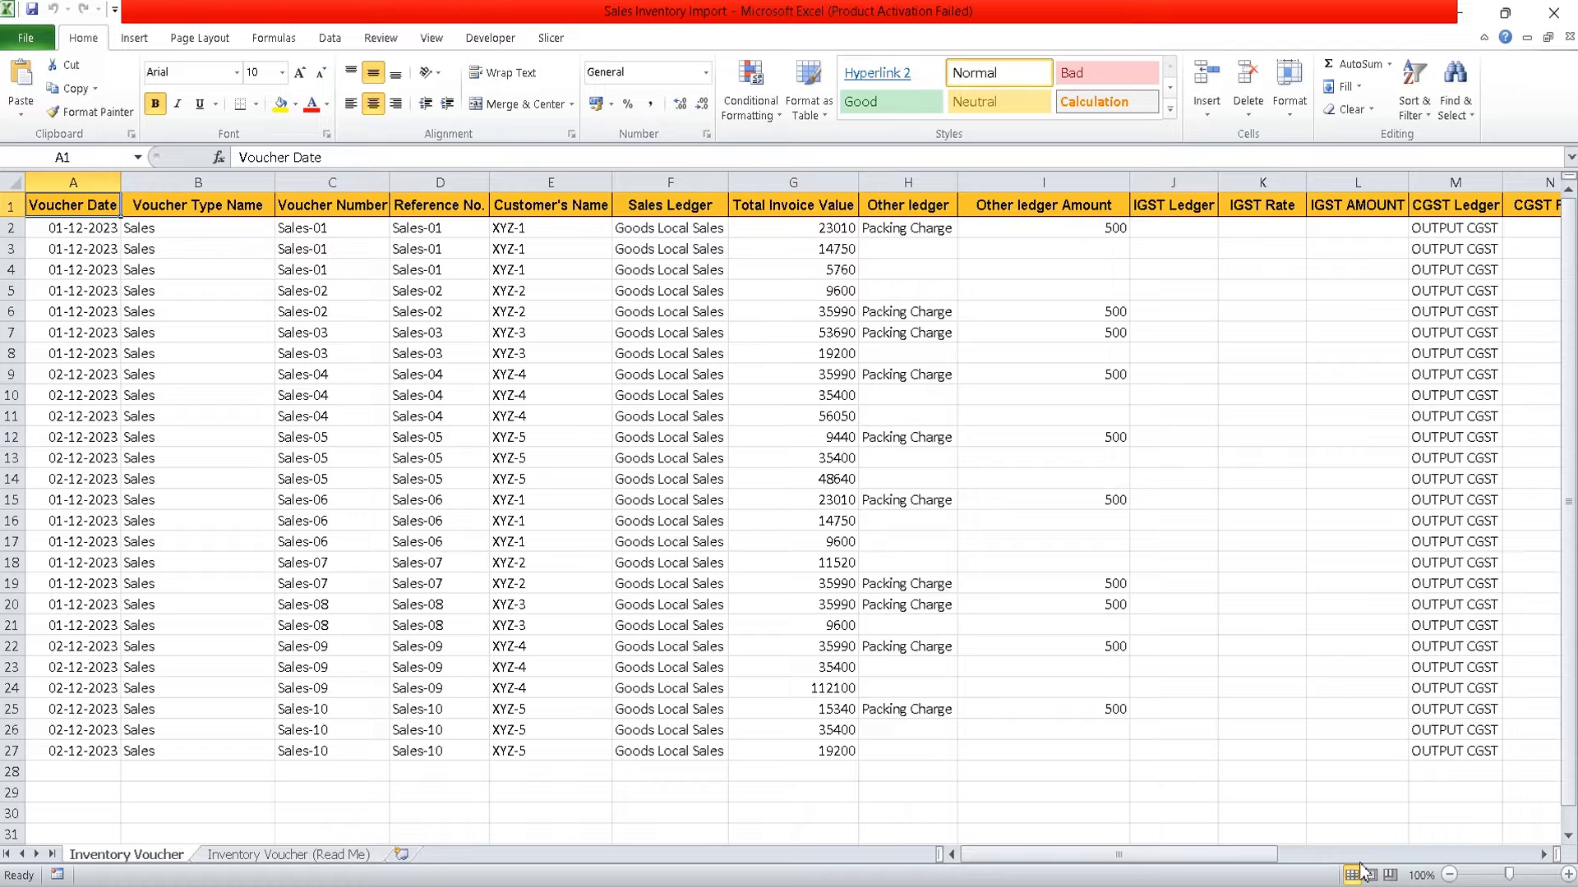
Return to TallyPrime and choose the Desktop folder again as the import file location by selecting from drive
click(980, 886)
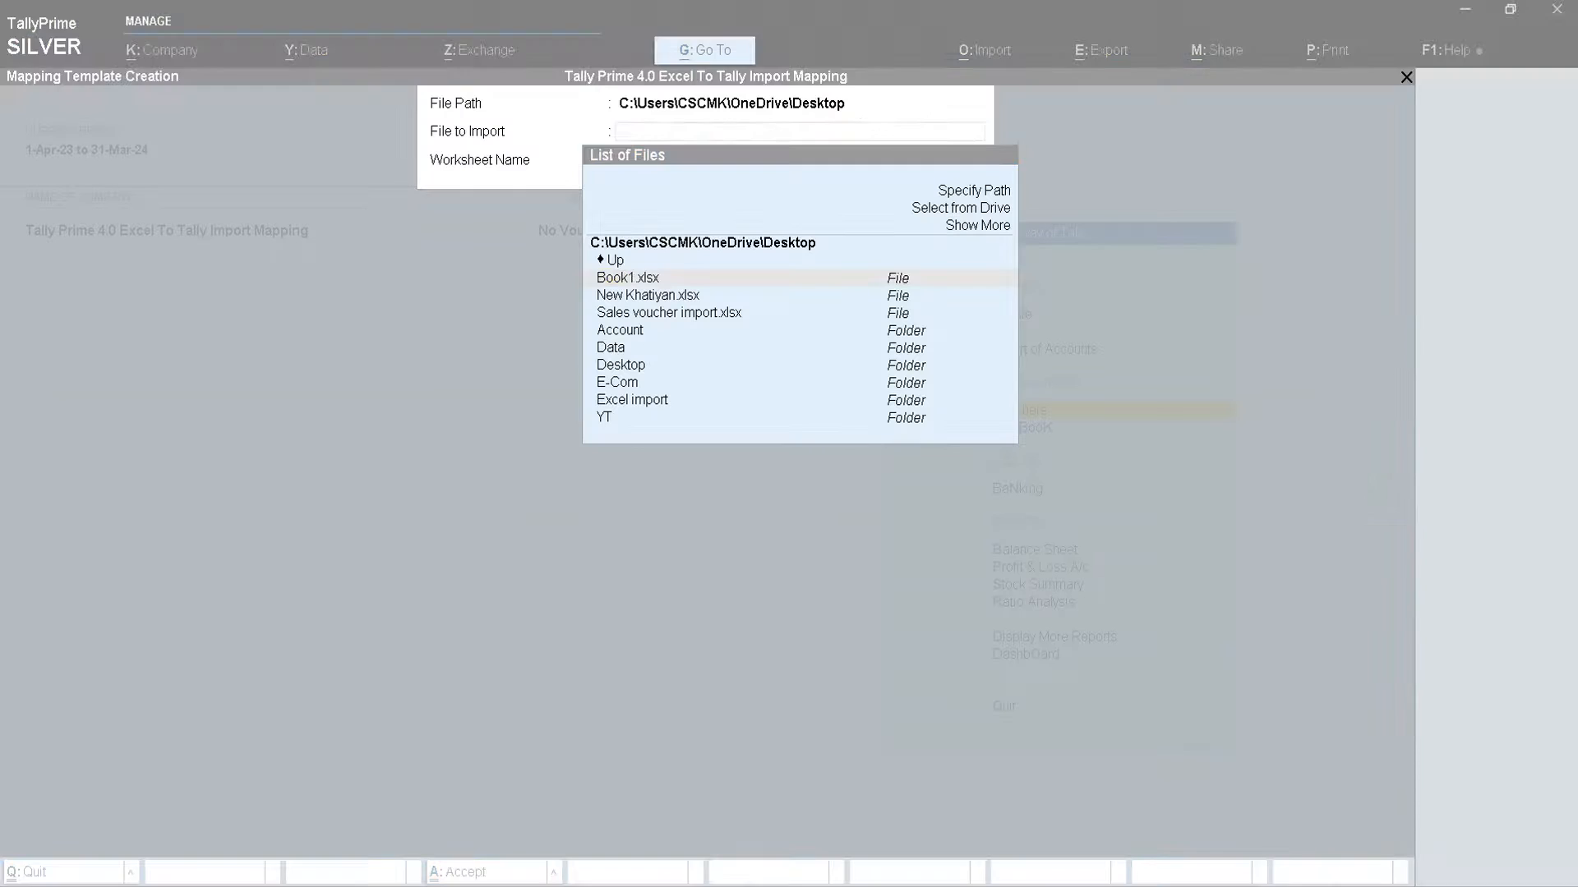
key(Up)
key(Up)
key(Up)
key(Return)
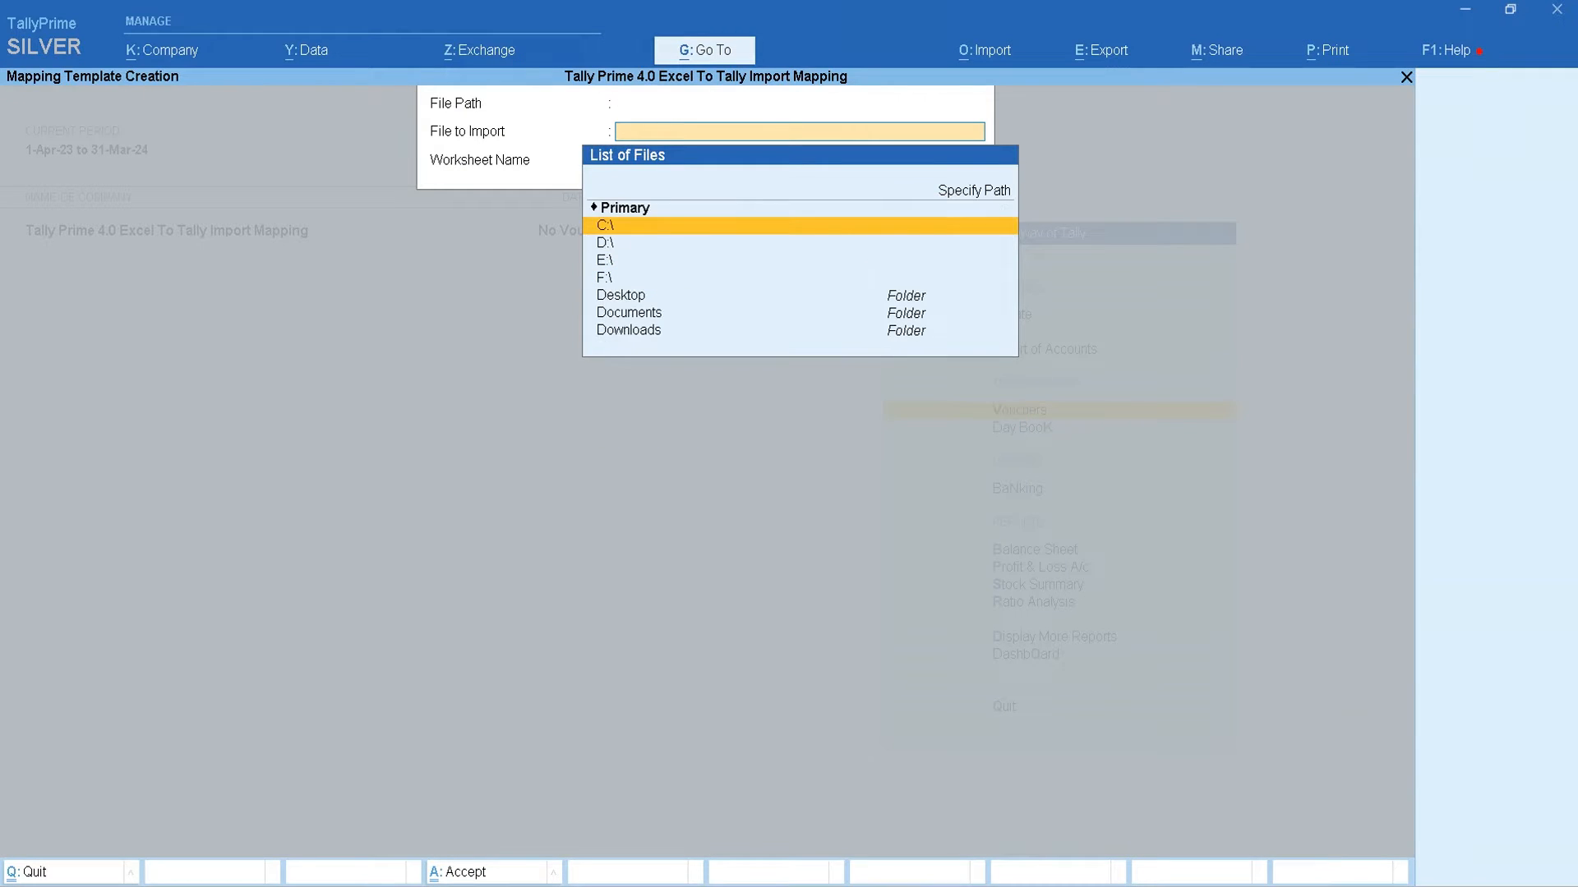
key(Down)
key(Down)
key(Down)
key(Down)
key(Return)
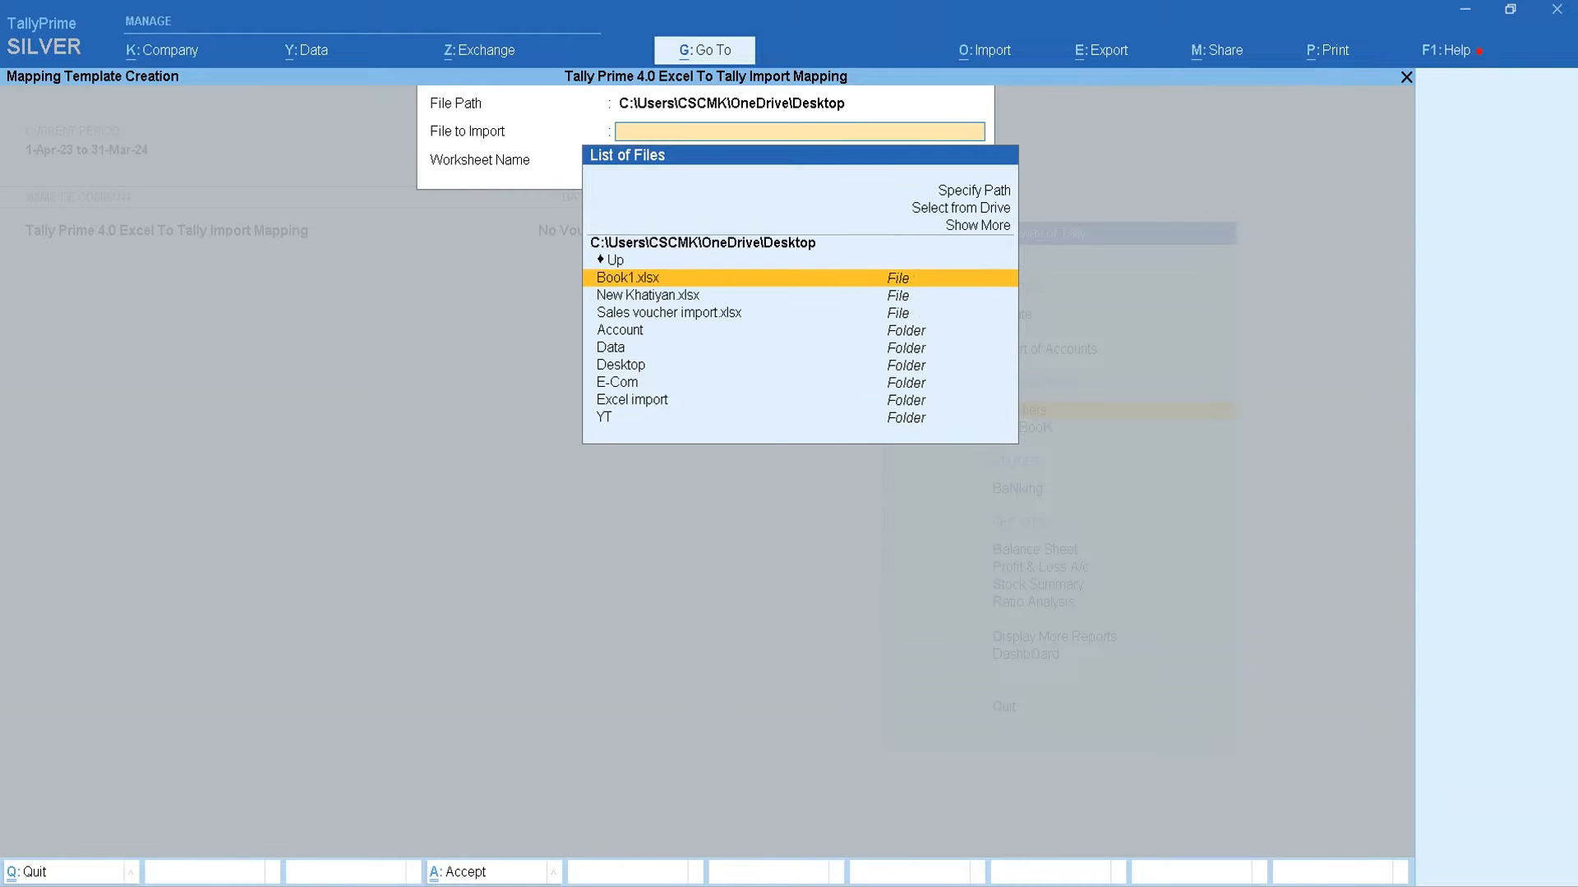
Open the Excel import folder inside the Desktop location
key(Down)
key(Down)
key(Down)
key(Down)
key(Down)
key(Down)
key(Down)
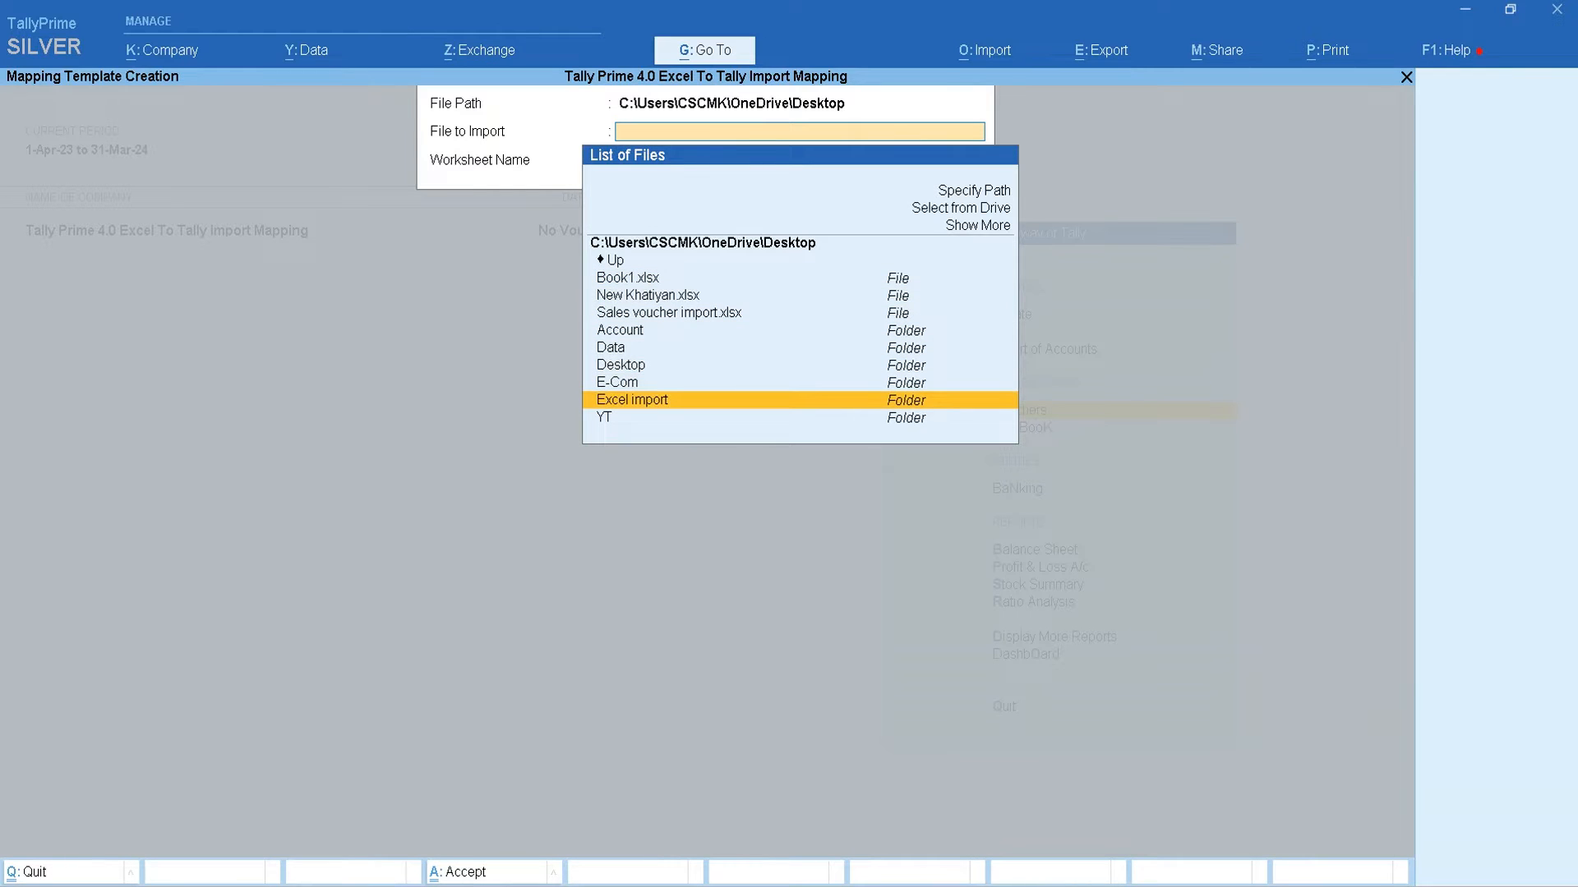
key(Return)
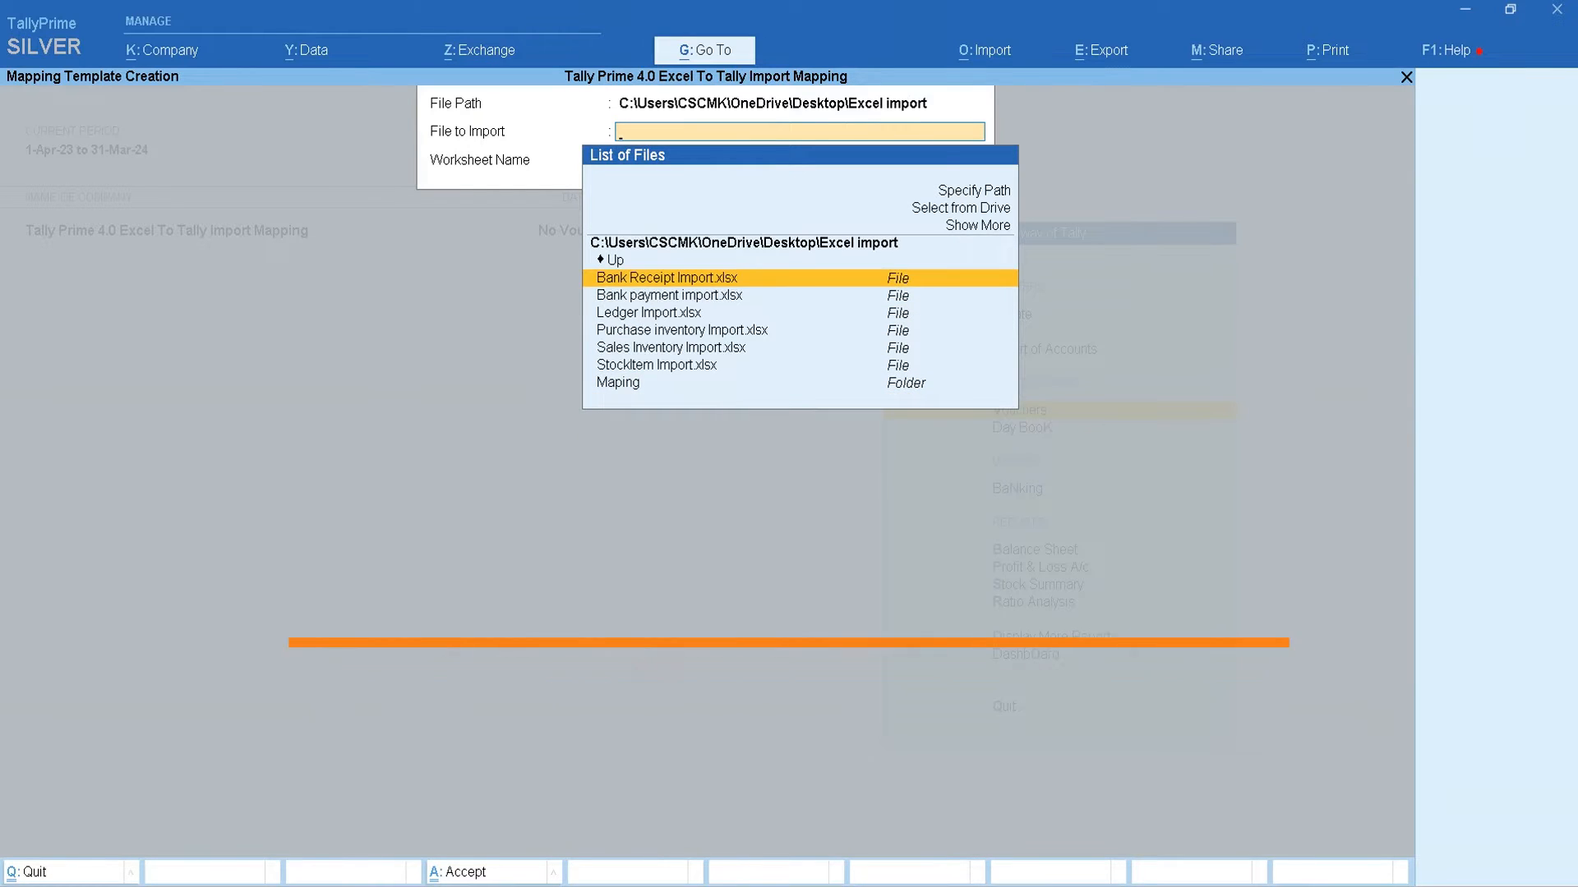
Choose Sales Inventory Import.xlsx as the file to import, with Inventory Voucher as its worksheet
key(Down)
key(Down)
key(Down)
key(Down)
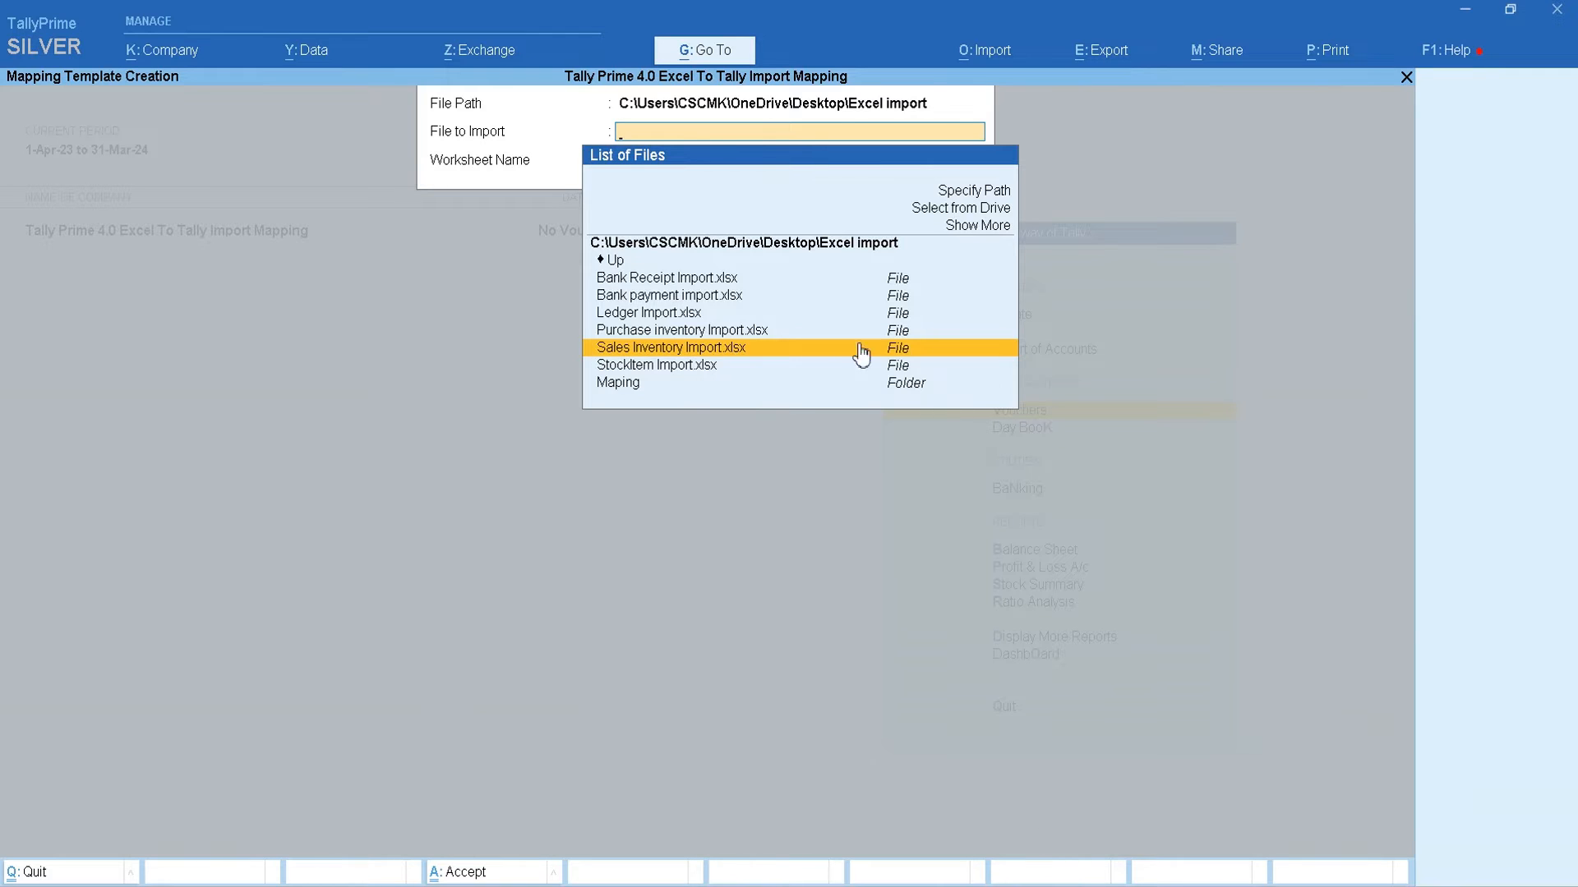
click(765, 358)
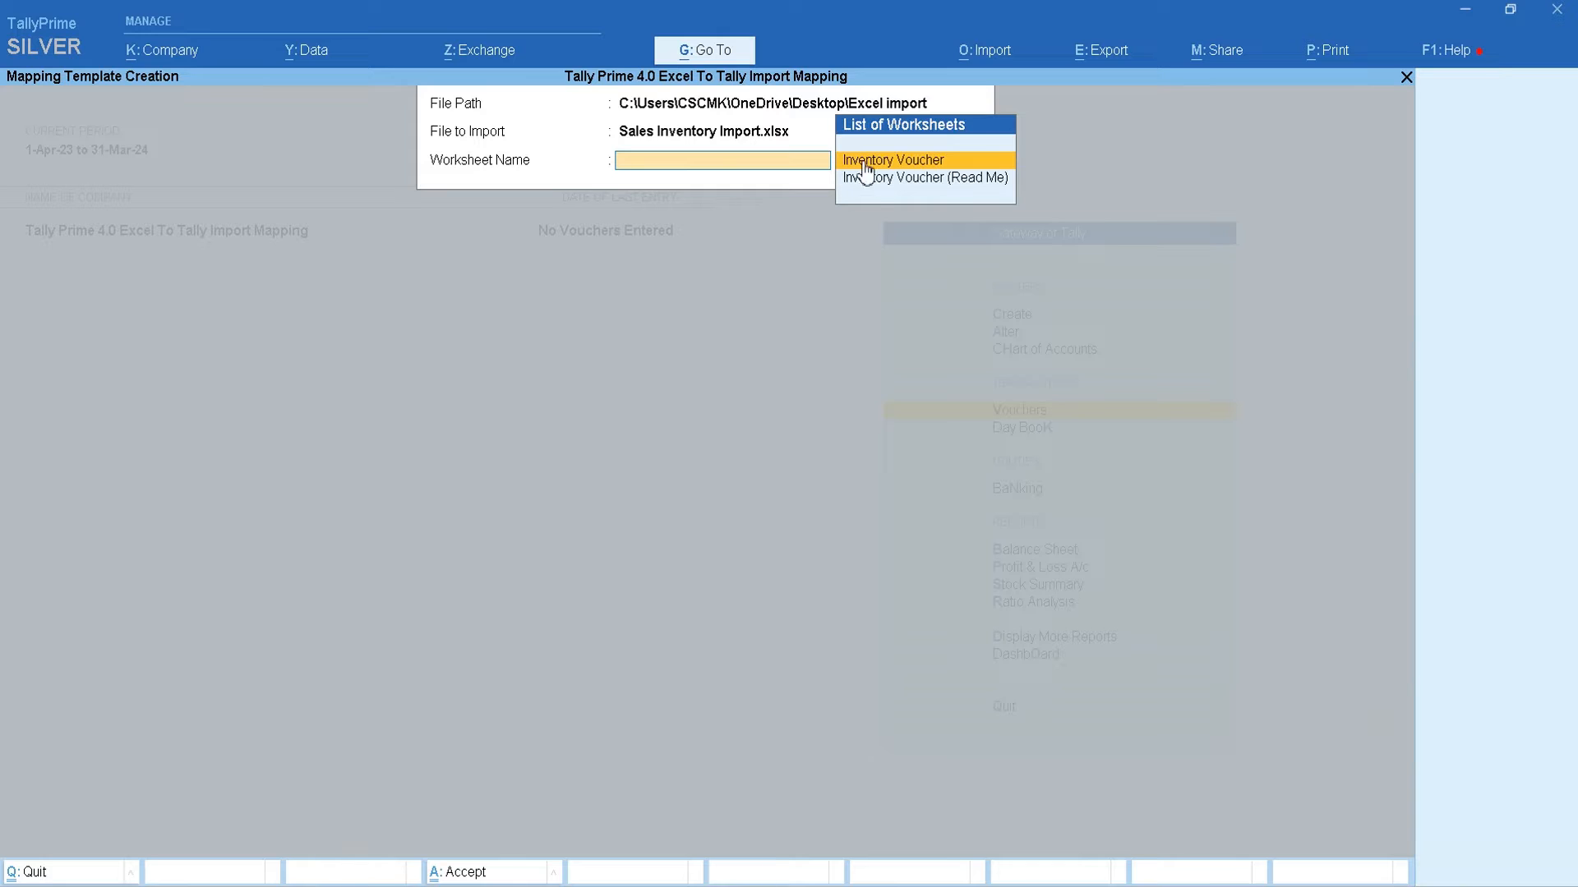
click(922, 161)
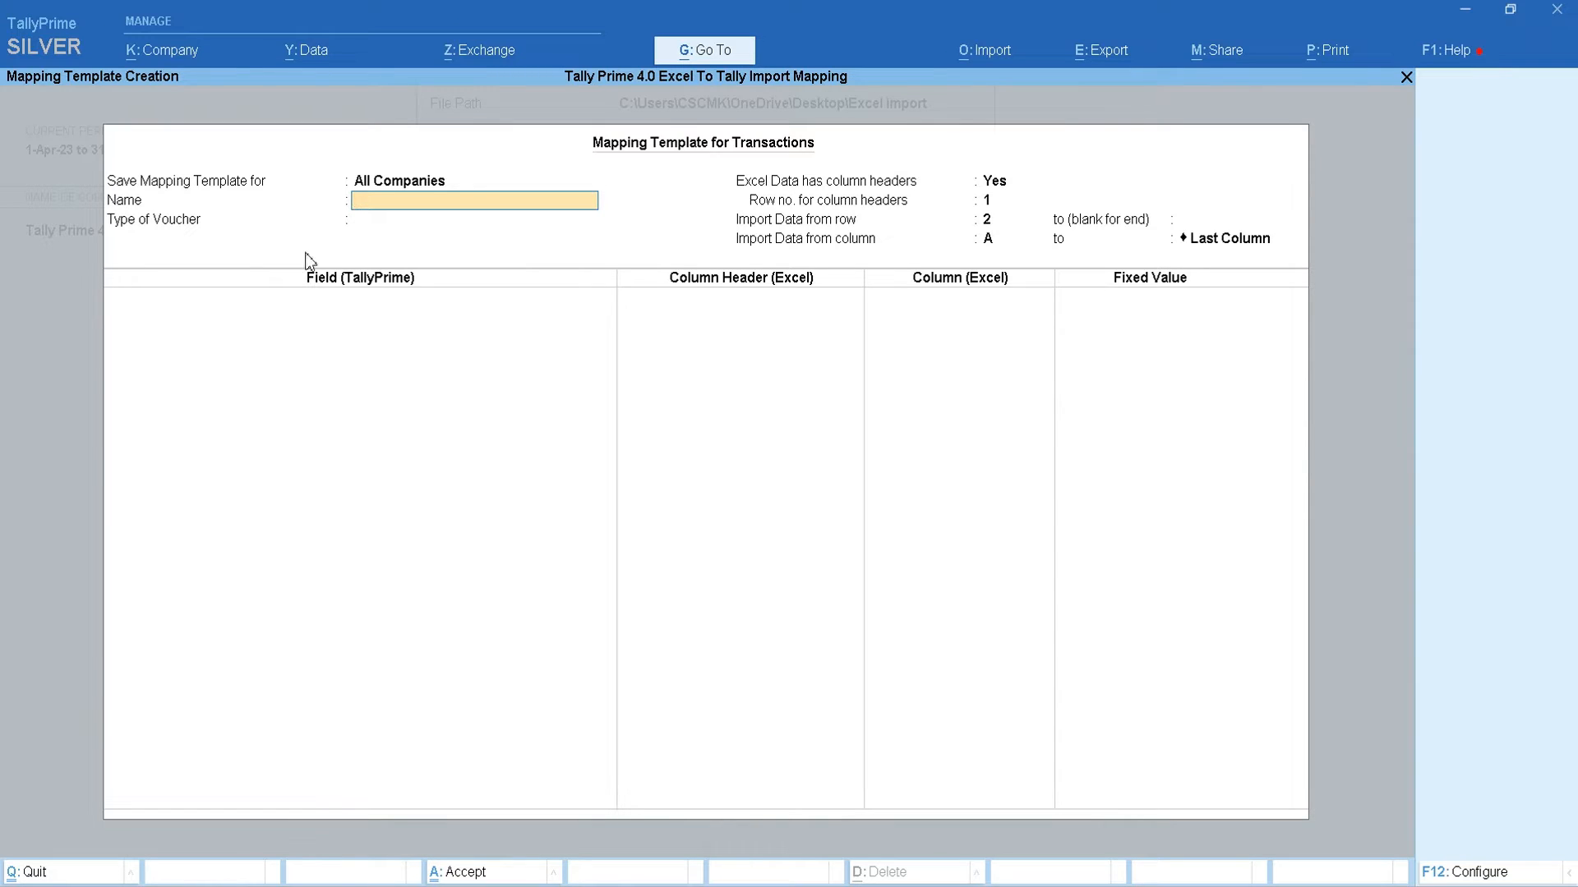
Set the mapping template to be saved for All Companies after reviewing the This Company option
key(BackSpace)
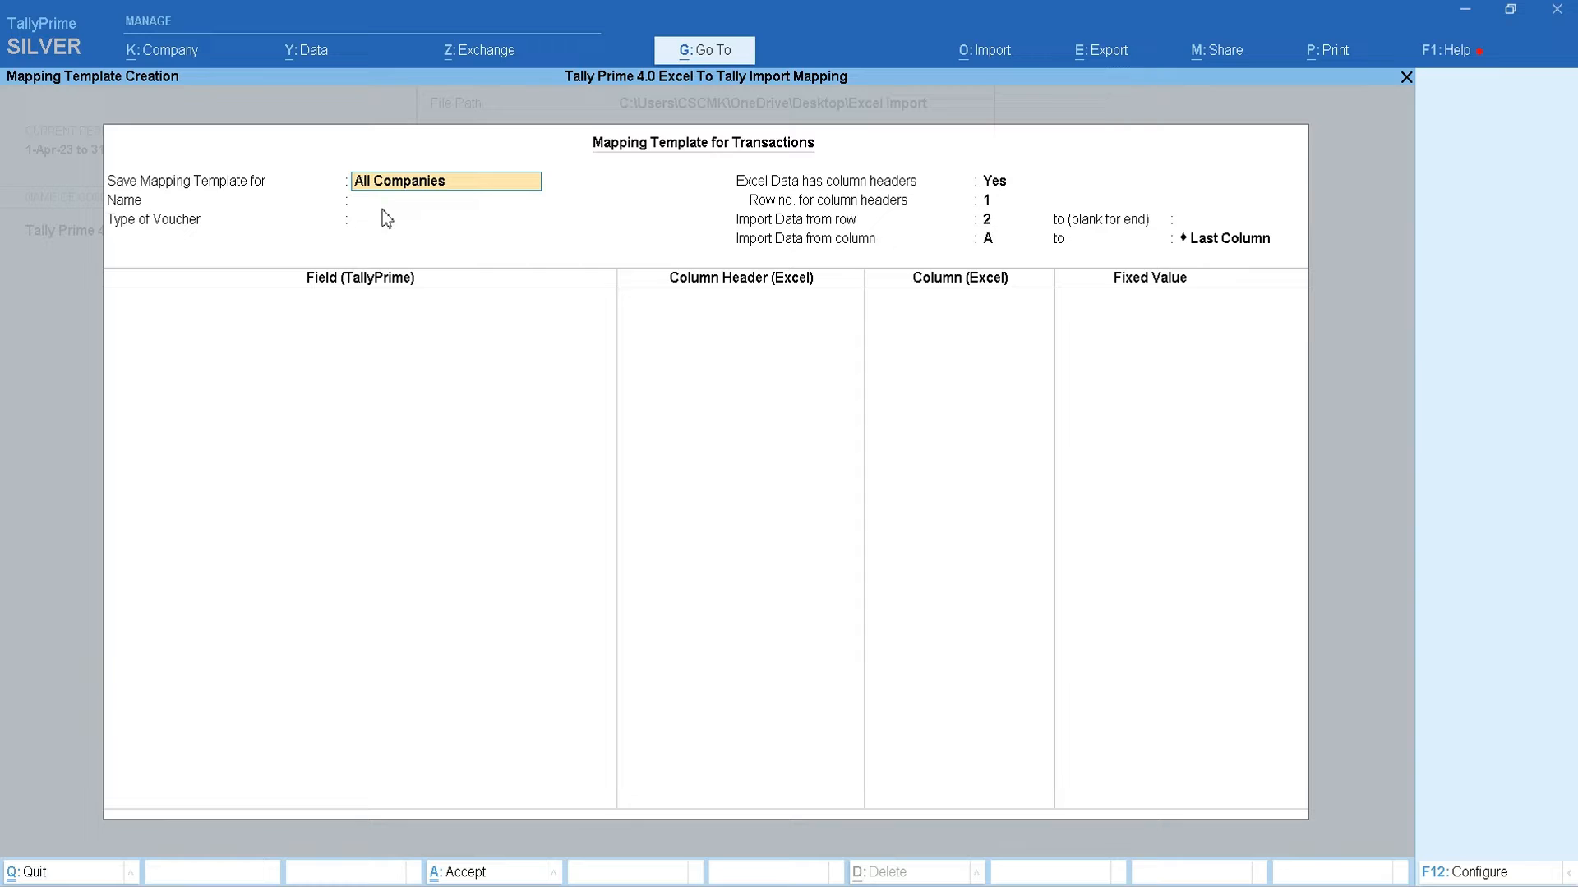
key(BackSpace)
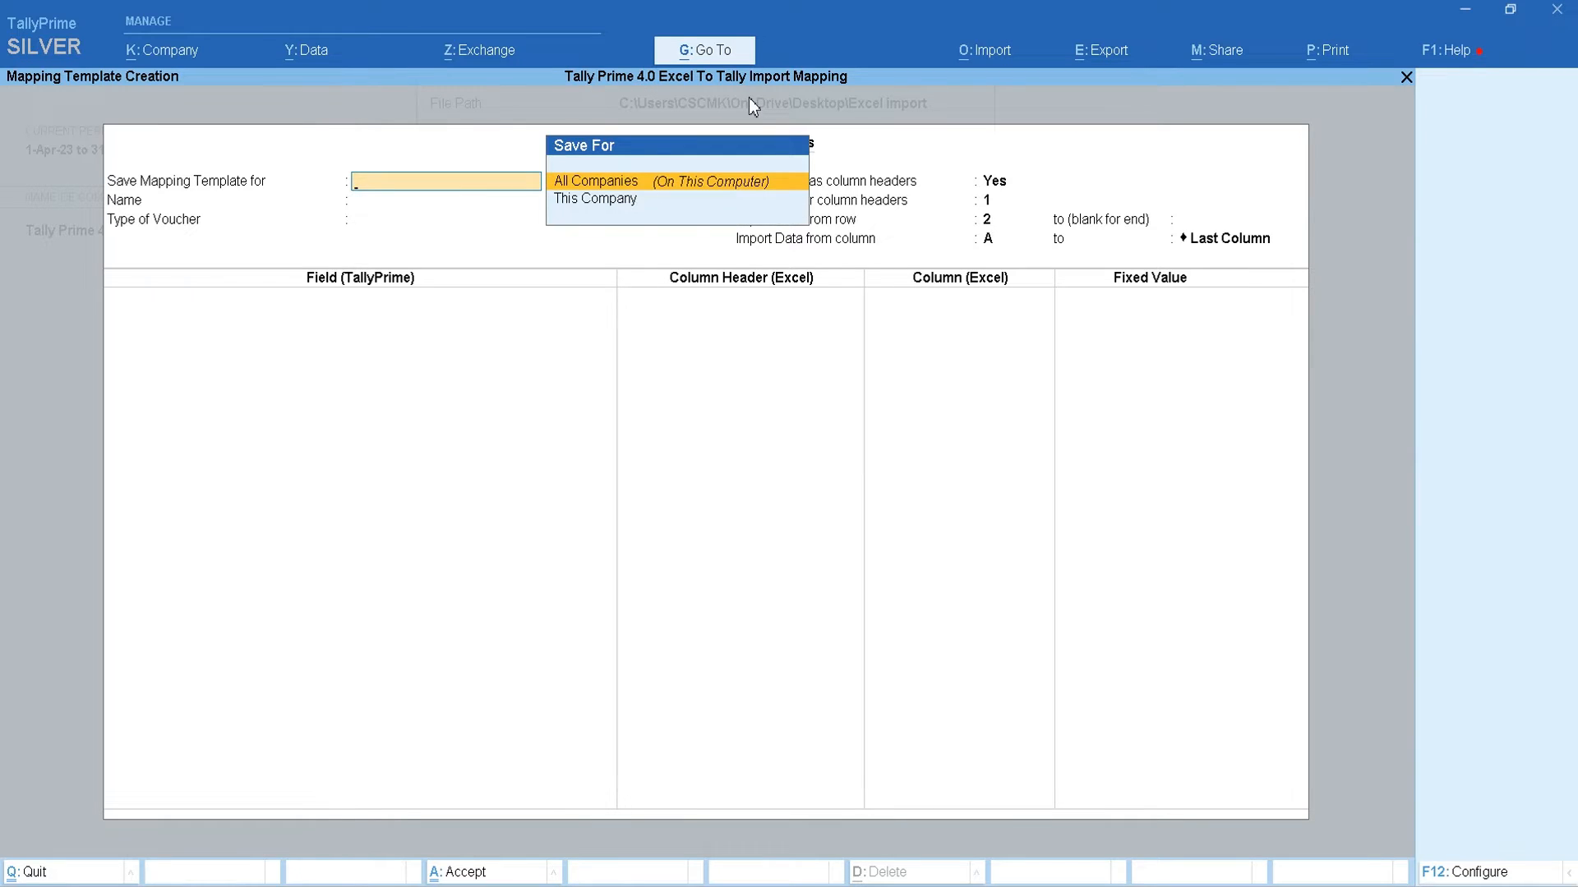
key(Down)
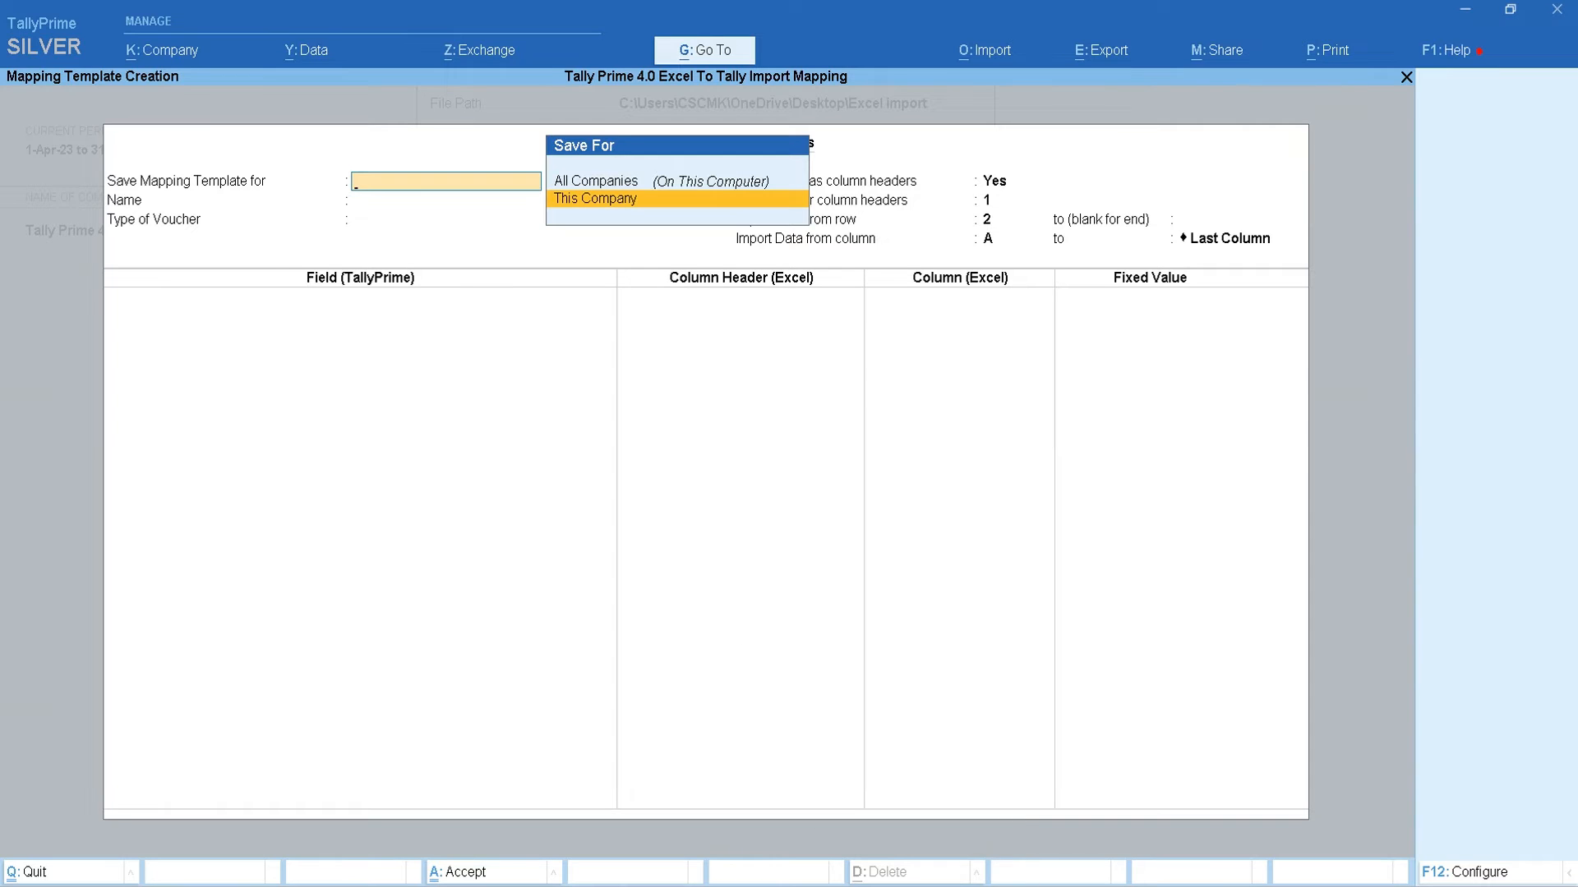
click(1063, 885)
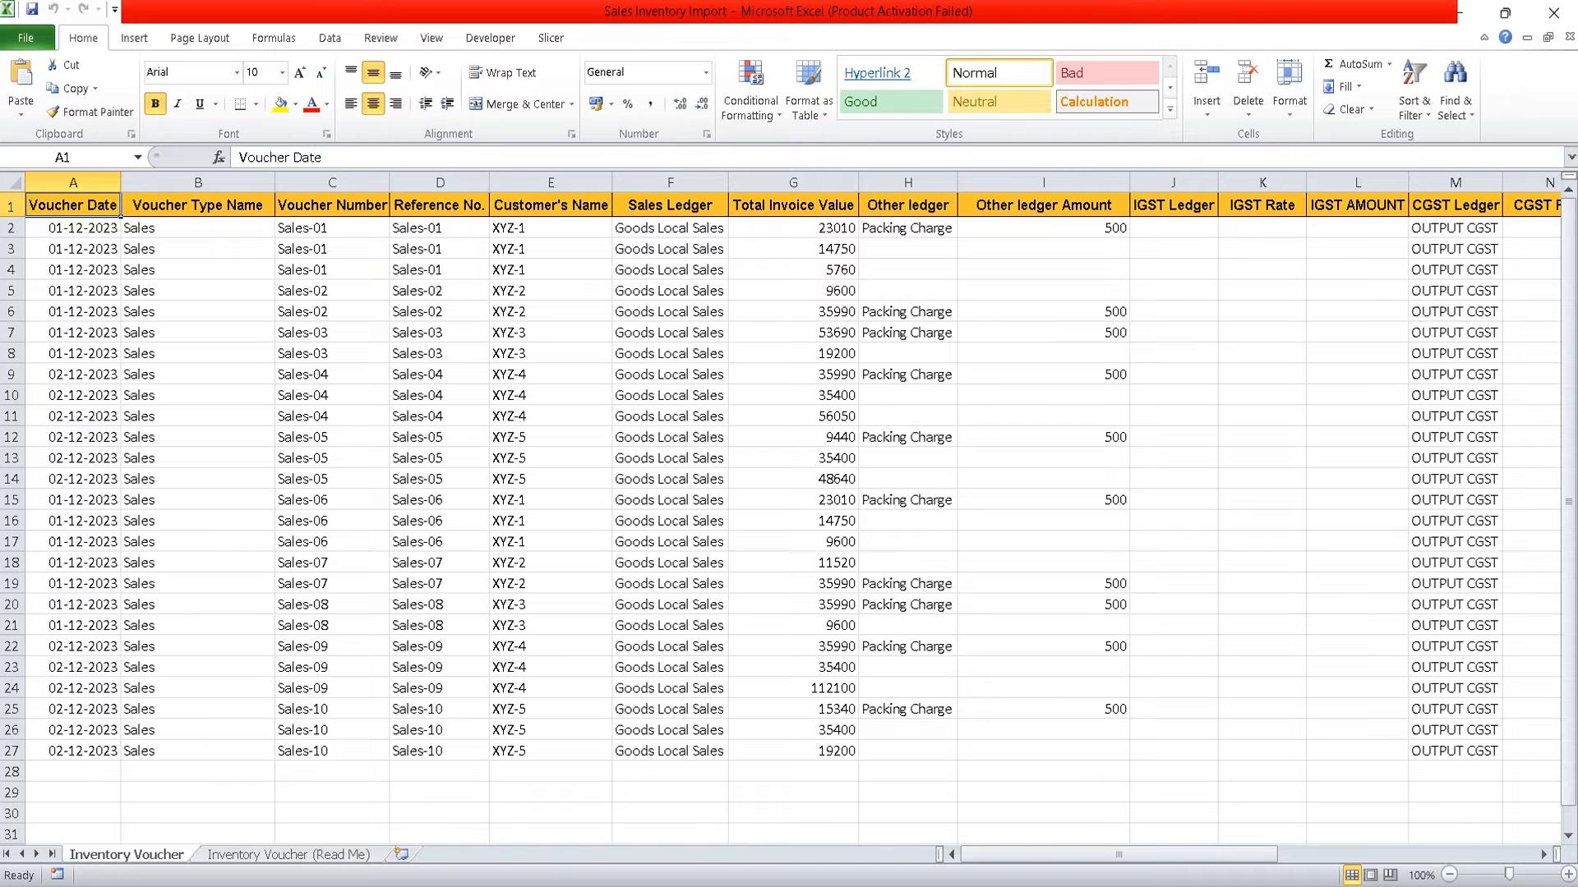
key(alt+Tab)
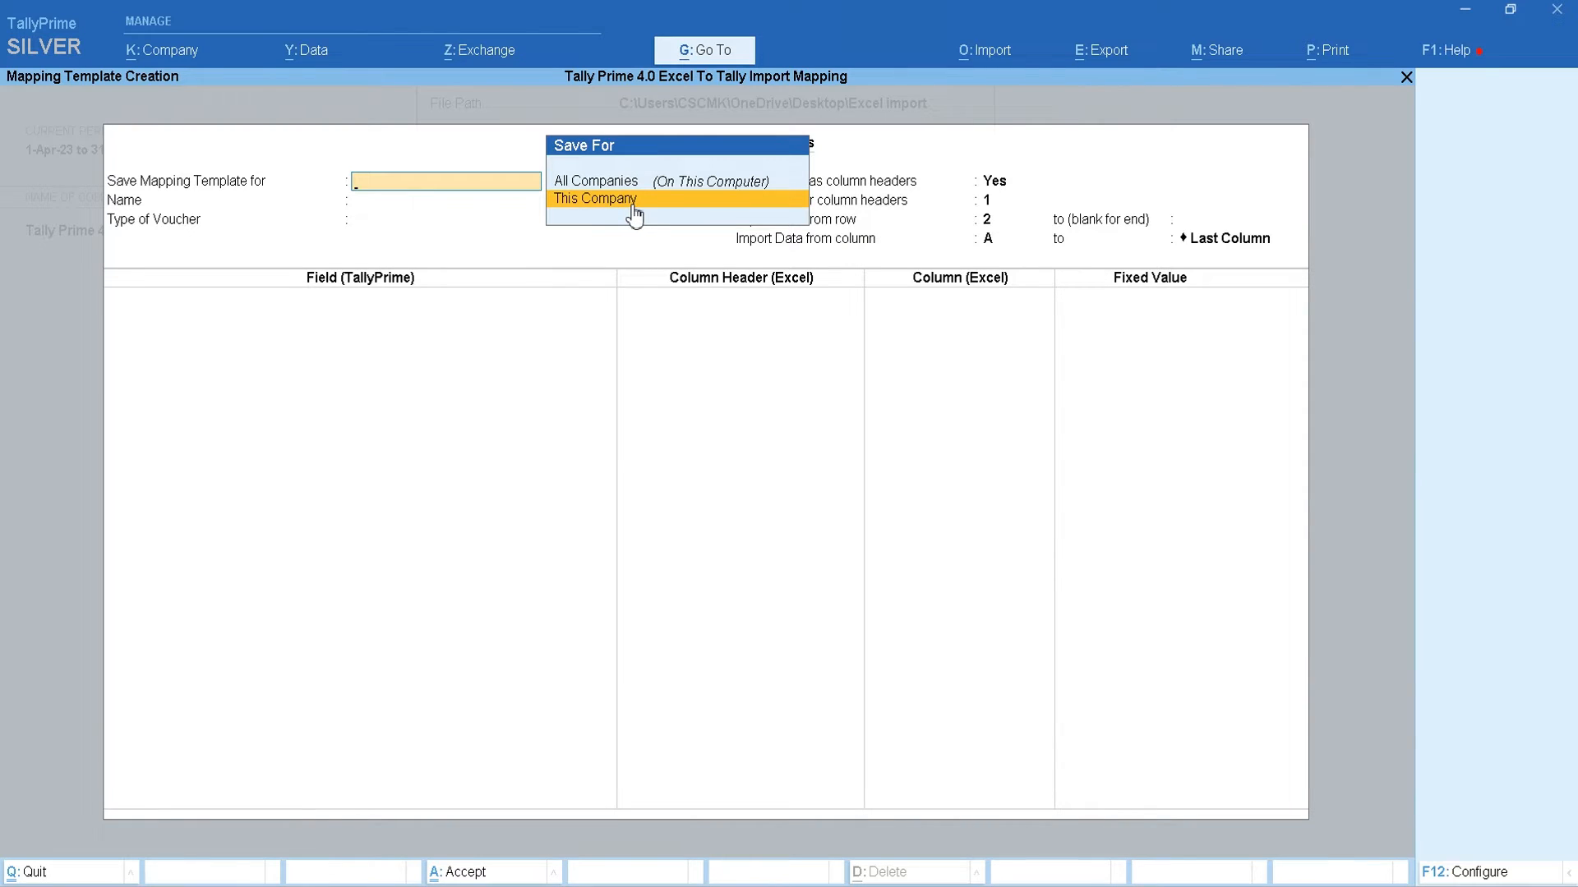
key(Up)
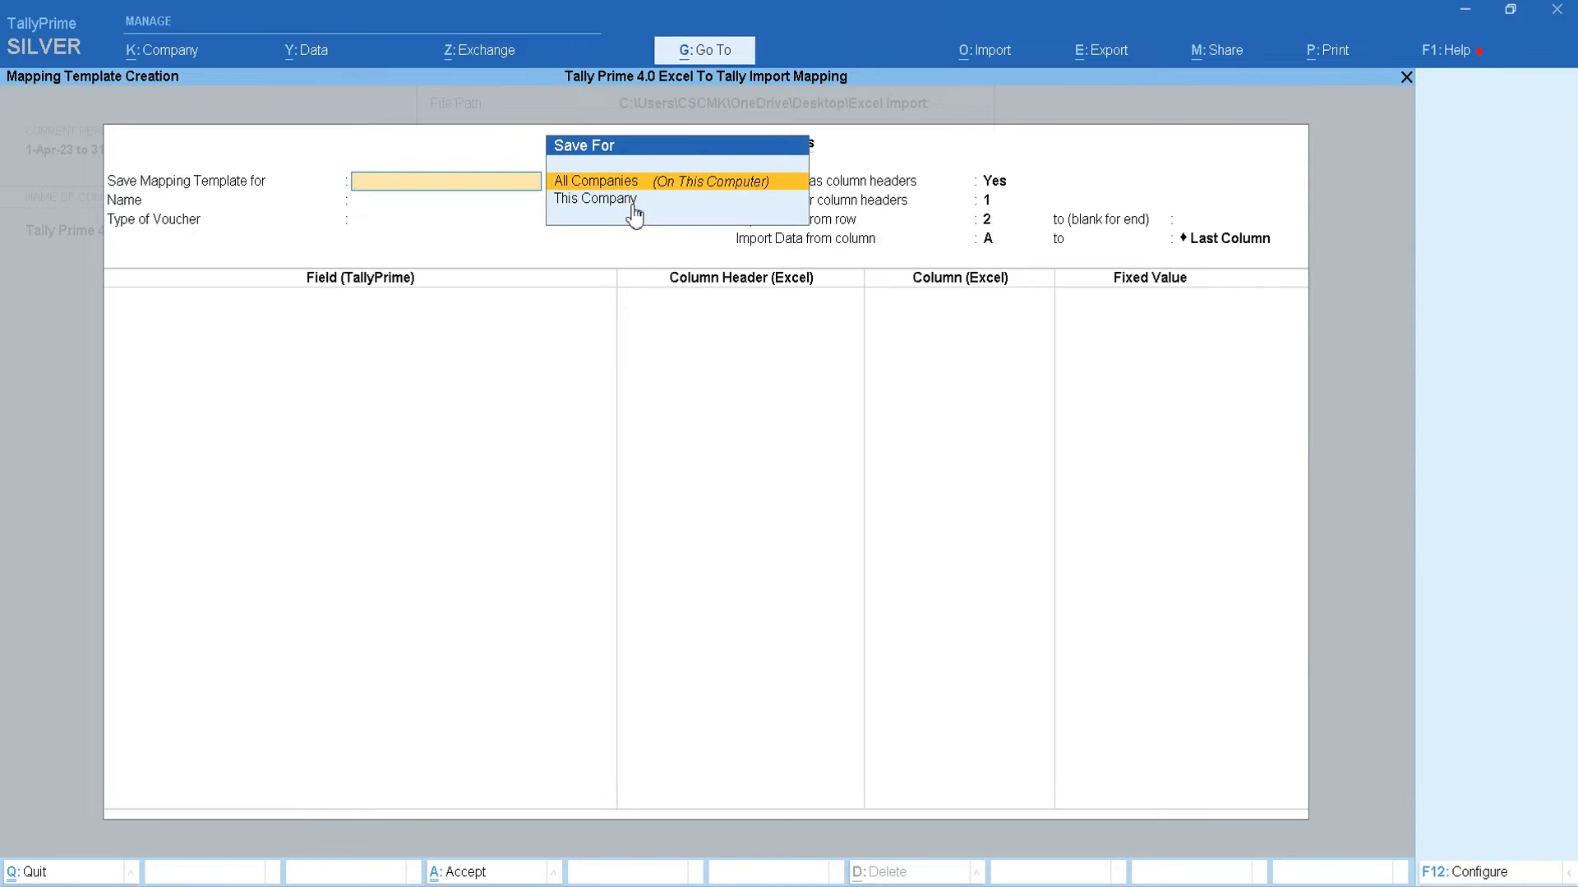
key(Return)
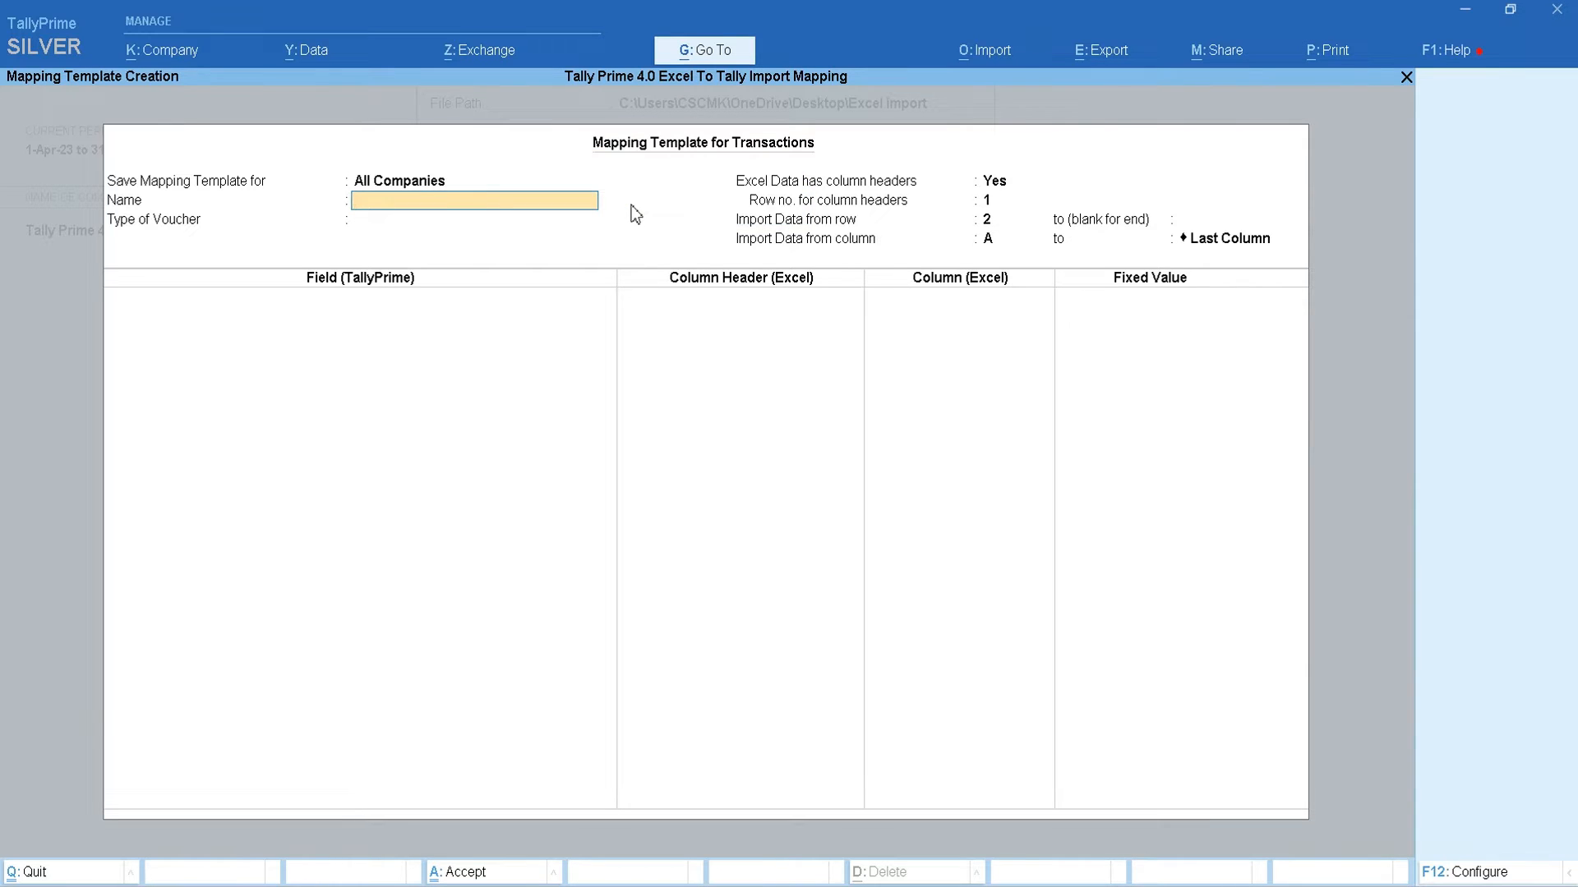
Name the mapping template Sales Inventory Import and set its voucher type to Accounting Vouchers
text(Sales)
text(inventory Import)
key(Return)
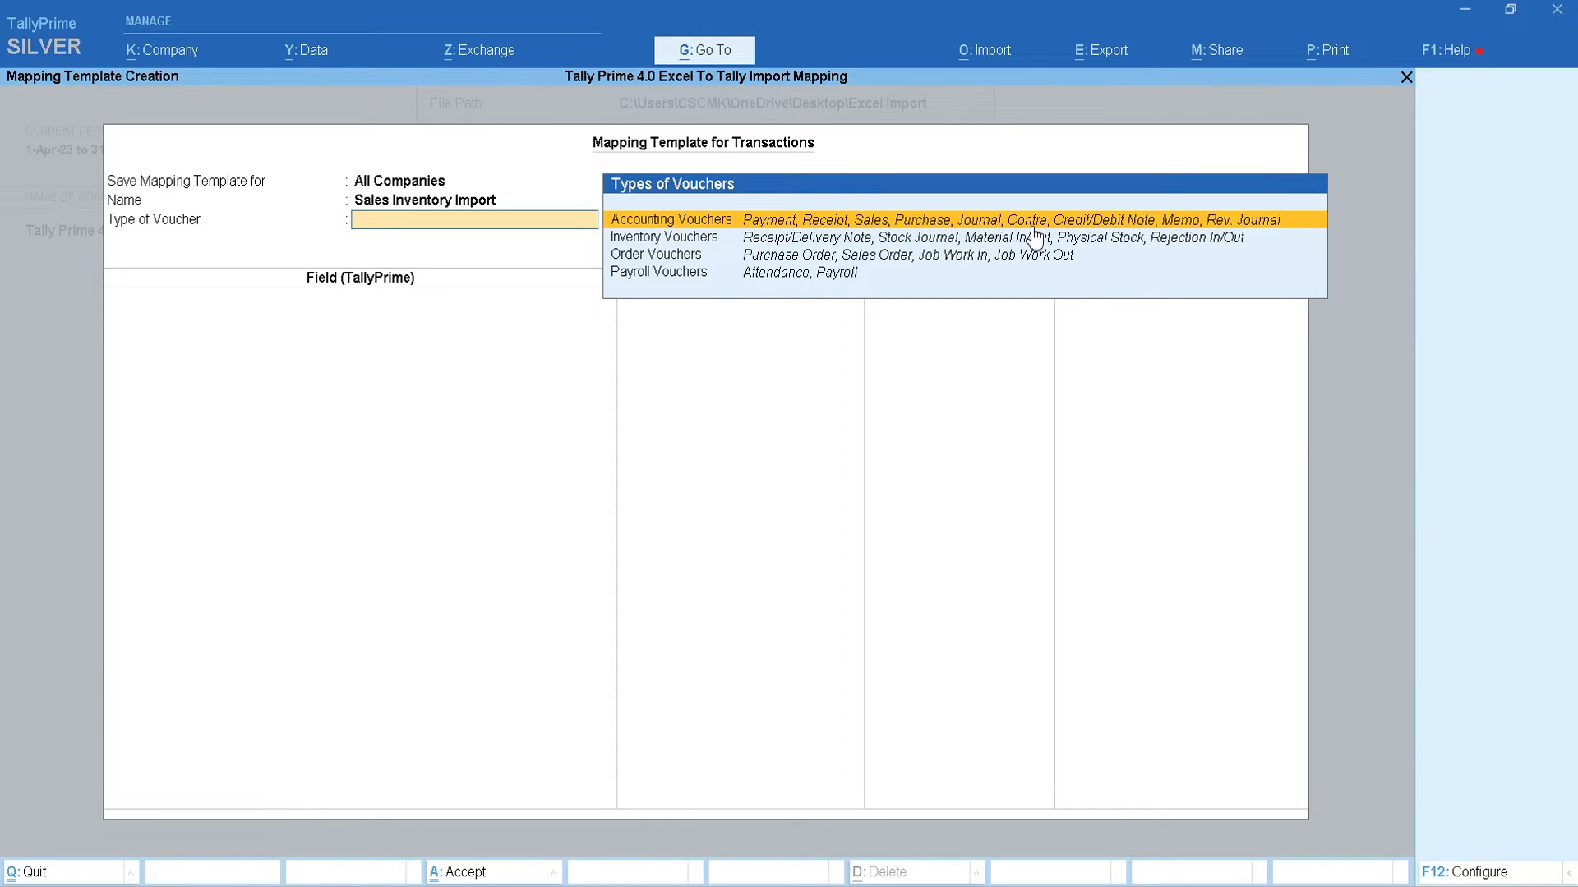
key(Return)
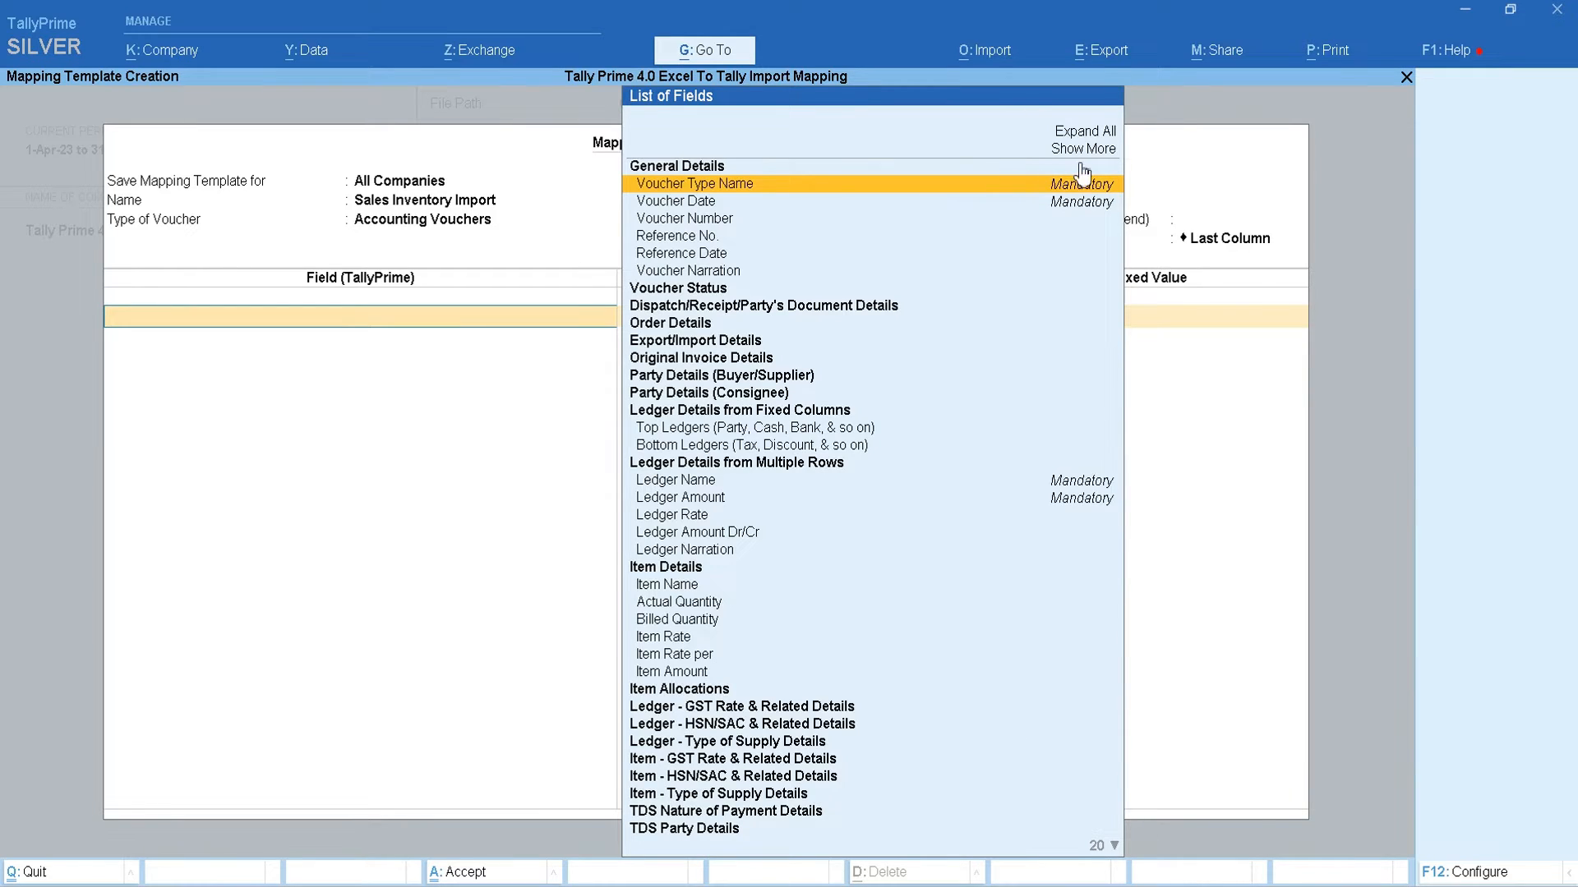
Show more fields in the list of TallyPrime fields available for mapping
key(Up)
key(Up)
key(Return)
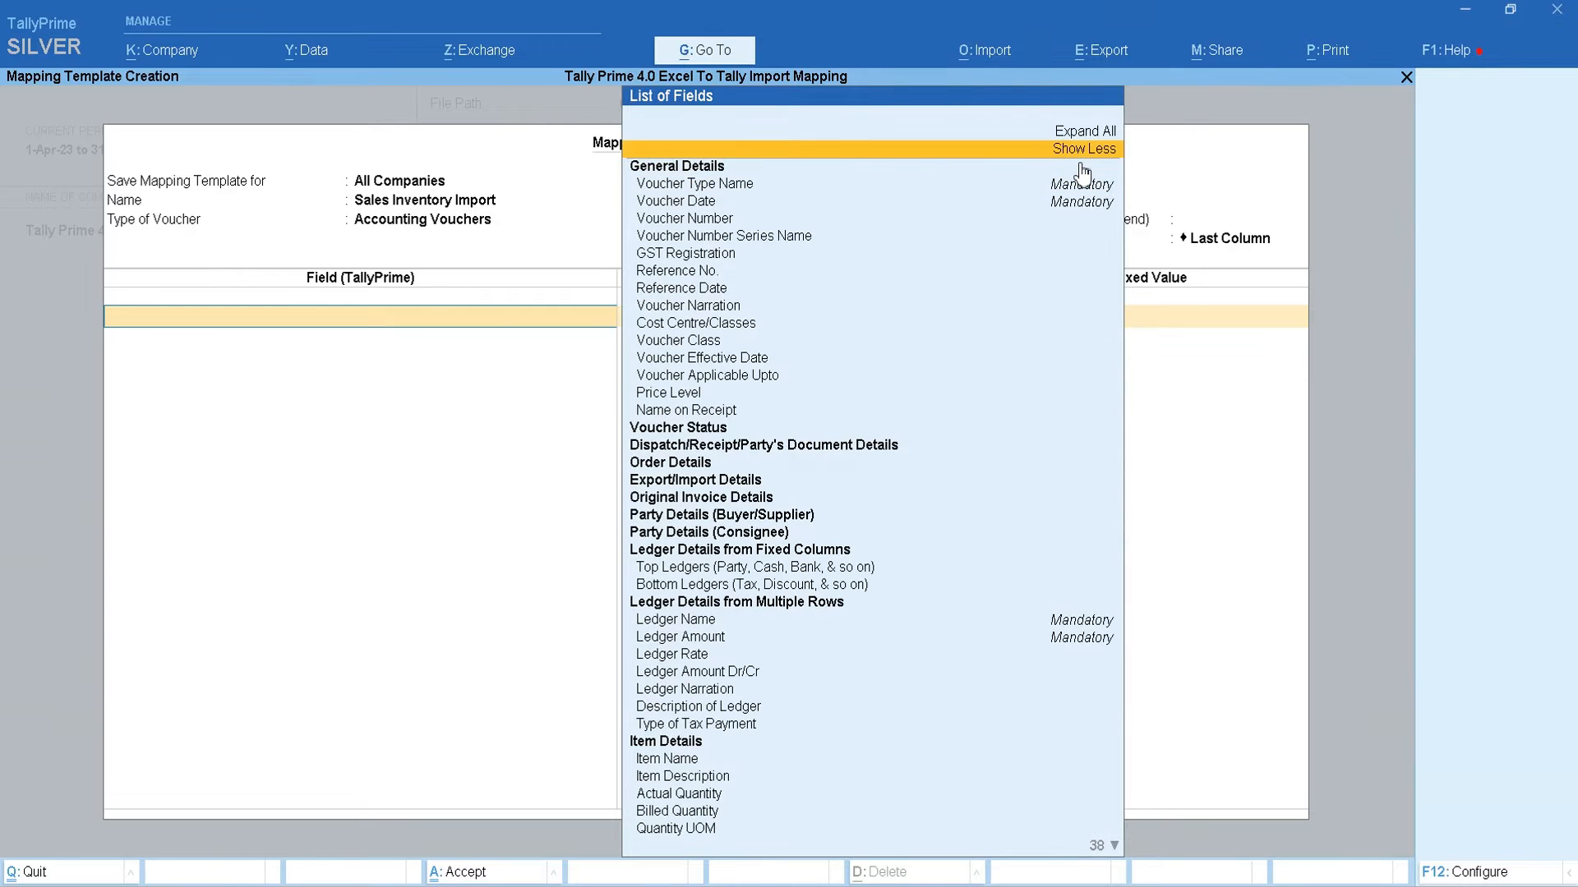
Look through the mapping fields from General Details down to Tax Type Allocations Details, returning to Voucher Type Name
key(Down)
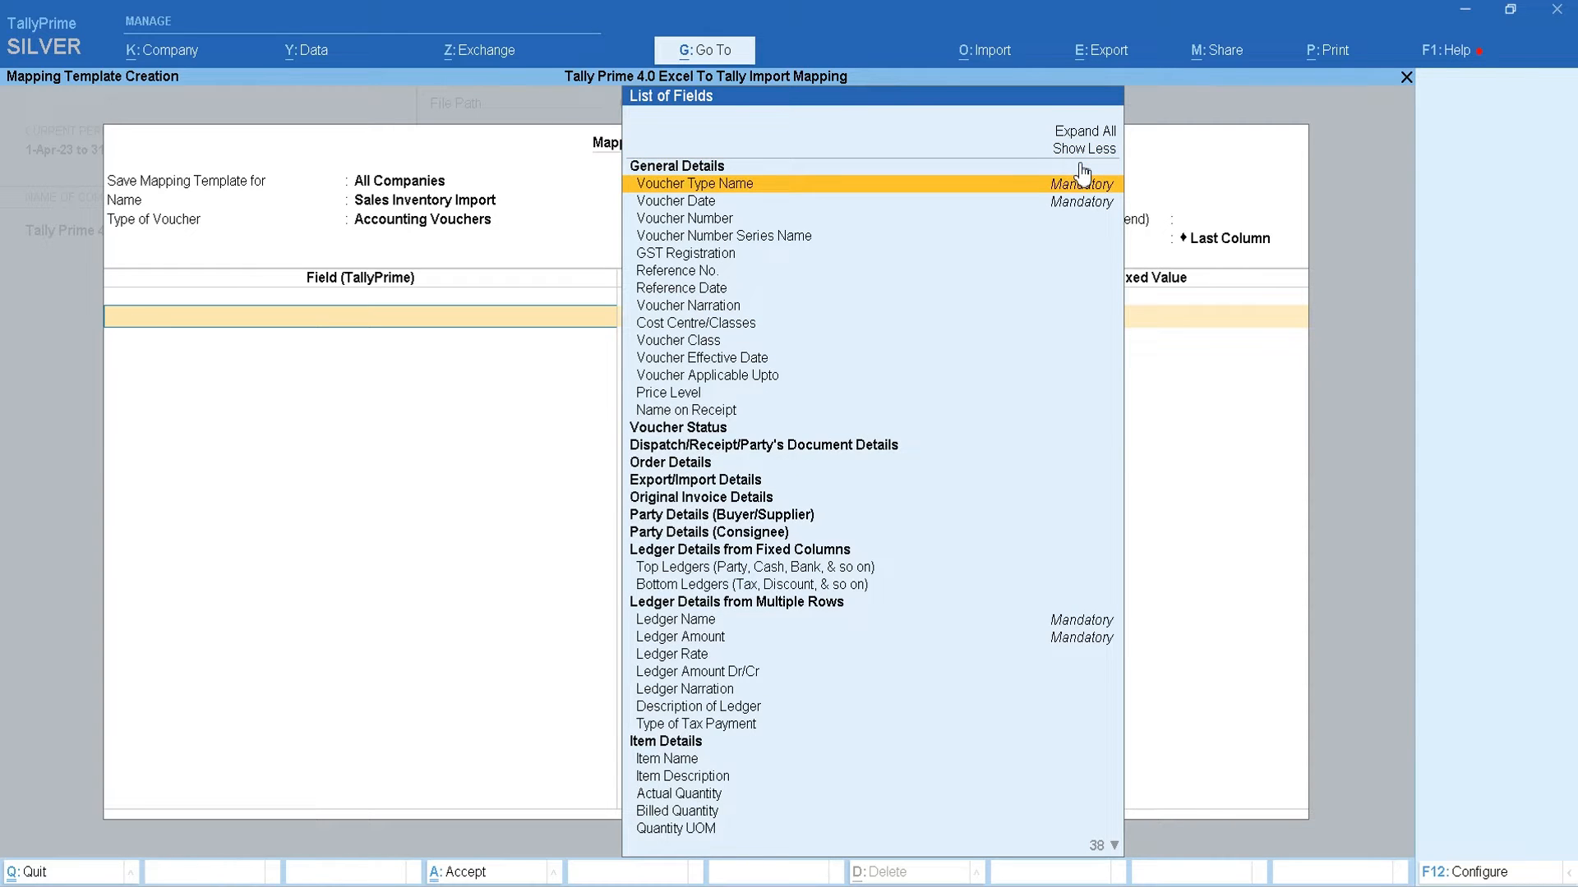
key(Down)
key(Down)
key(Down)
key(Down)
key(Down)
key(Down)
key(Down)
key(Down)
key(Down)
key(Down)
key(Down)
key(Down)
key(Down)
key(Down)
key(Down)
key(Down)
key(Down)
key(Down)
key(Down)
key(Down)
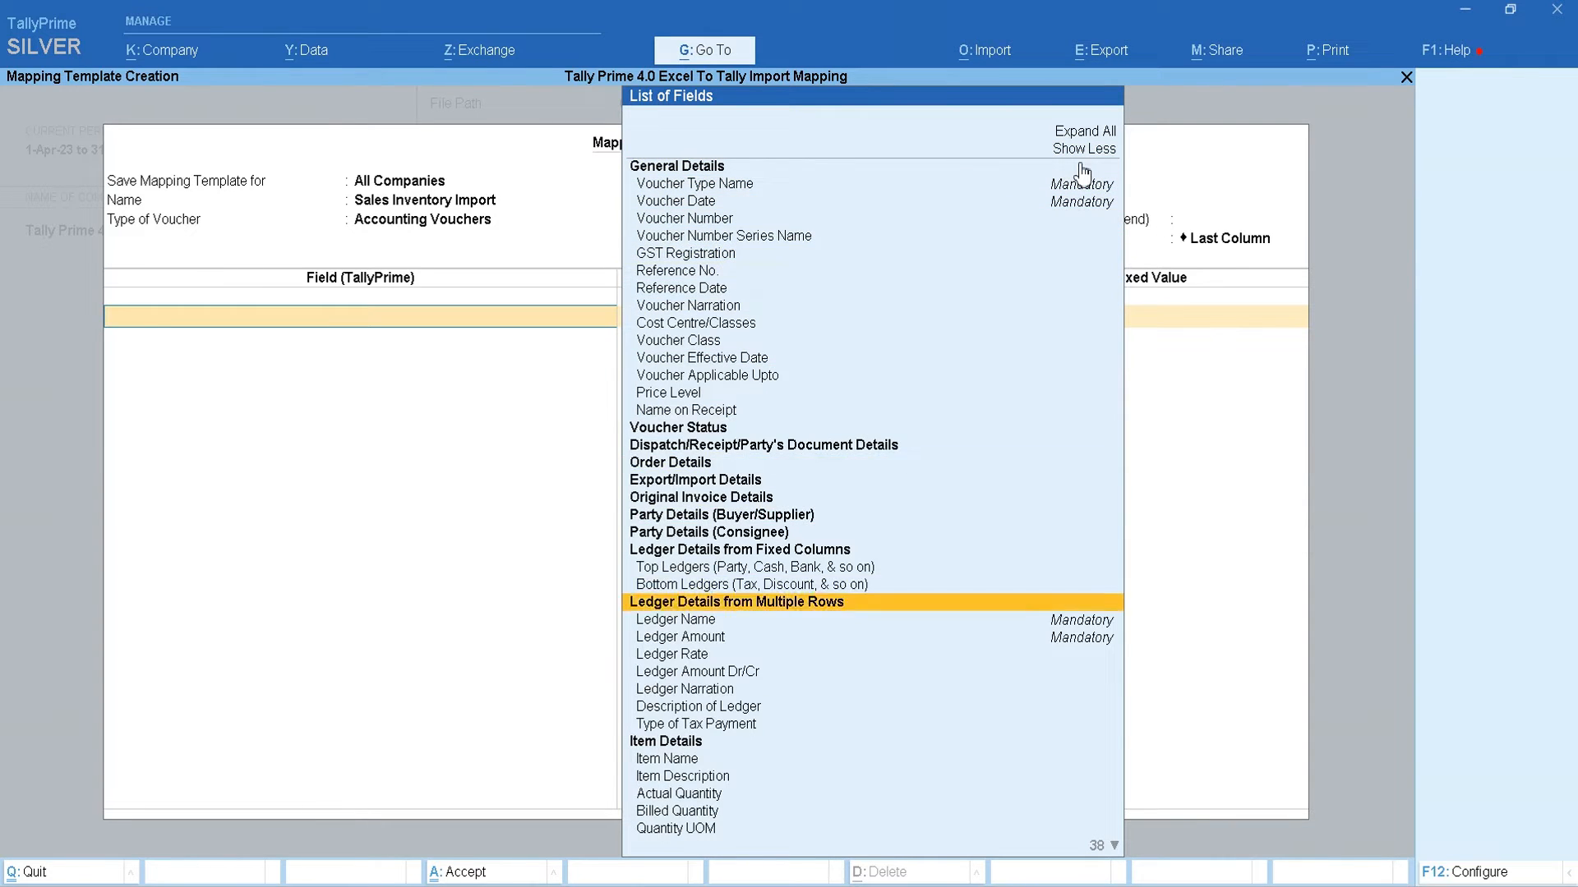
key(Down)
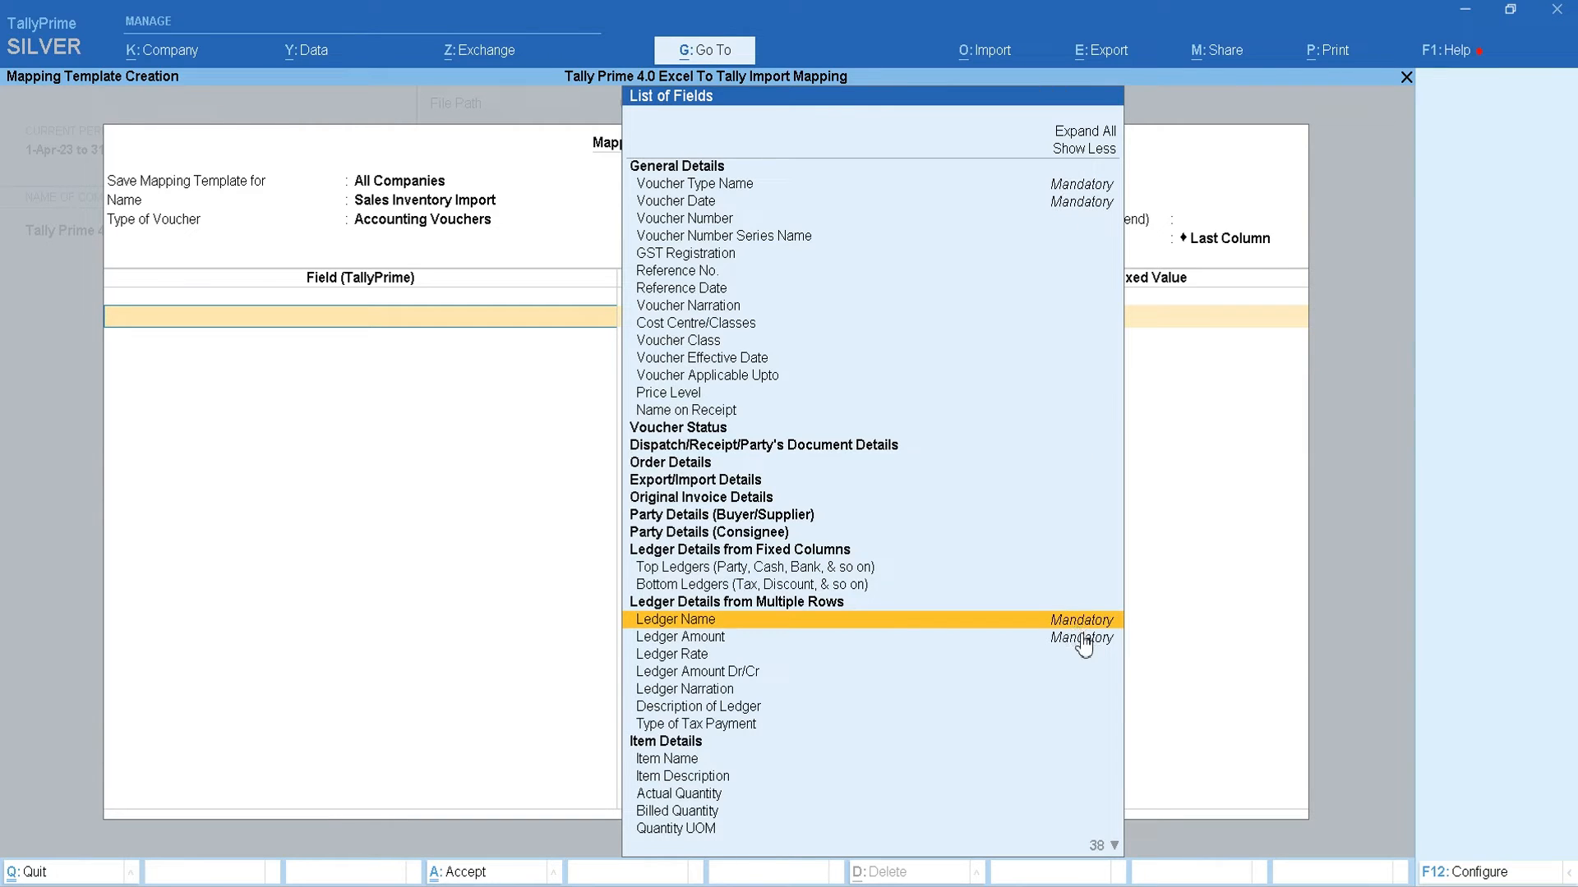
key(Down)
key(Down)
key(Down)
key(Down)
key(Down)
key(Down)
key(Down)
key(Down)
key(Down)
key(Down)
key(Down)
key(Down)
key(Down)
key(Down)
key(Down)
key(Down)
key(Down)
key(Down)
key(Down)
key(Down)
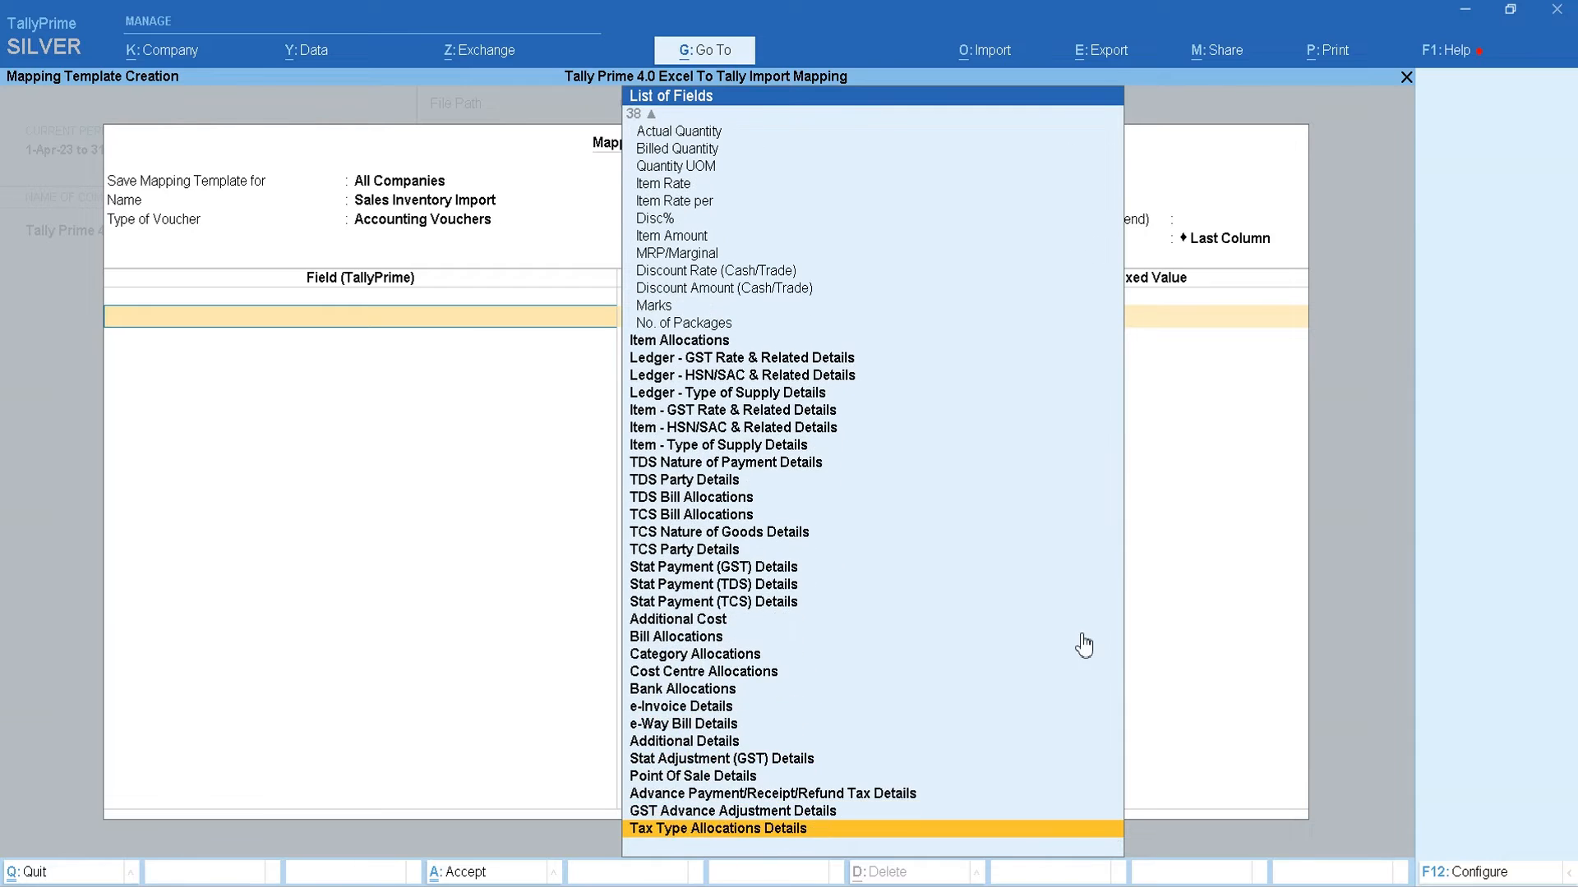
key(Up)
key(Up)
key(Up)
key(Up)
key(Up)
key(Up)
key(Up)
key(Up)
key(Up)
key(Up)
key(Up)
key(Up)
key(Up)
key(Up)
key(Up)
key(Up)
key(Up)
key(Up)
key(Up)
key(Up)
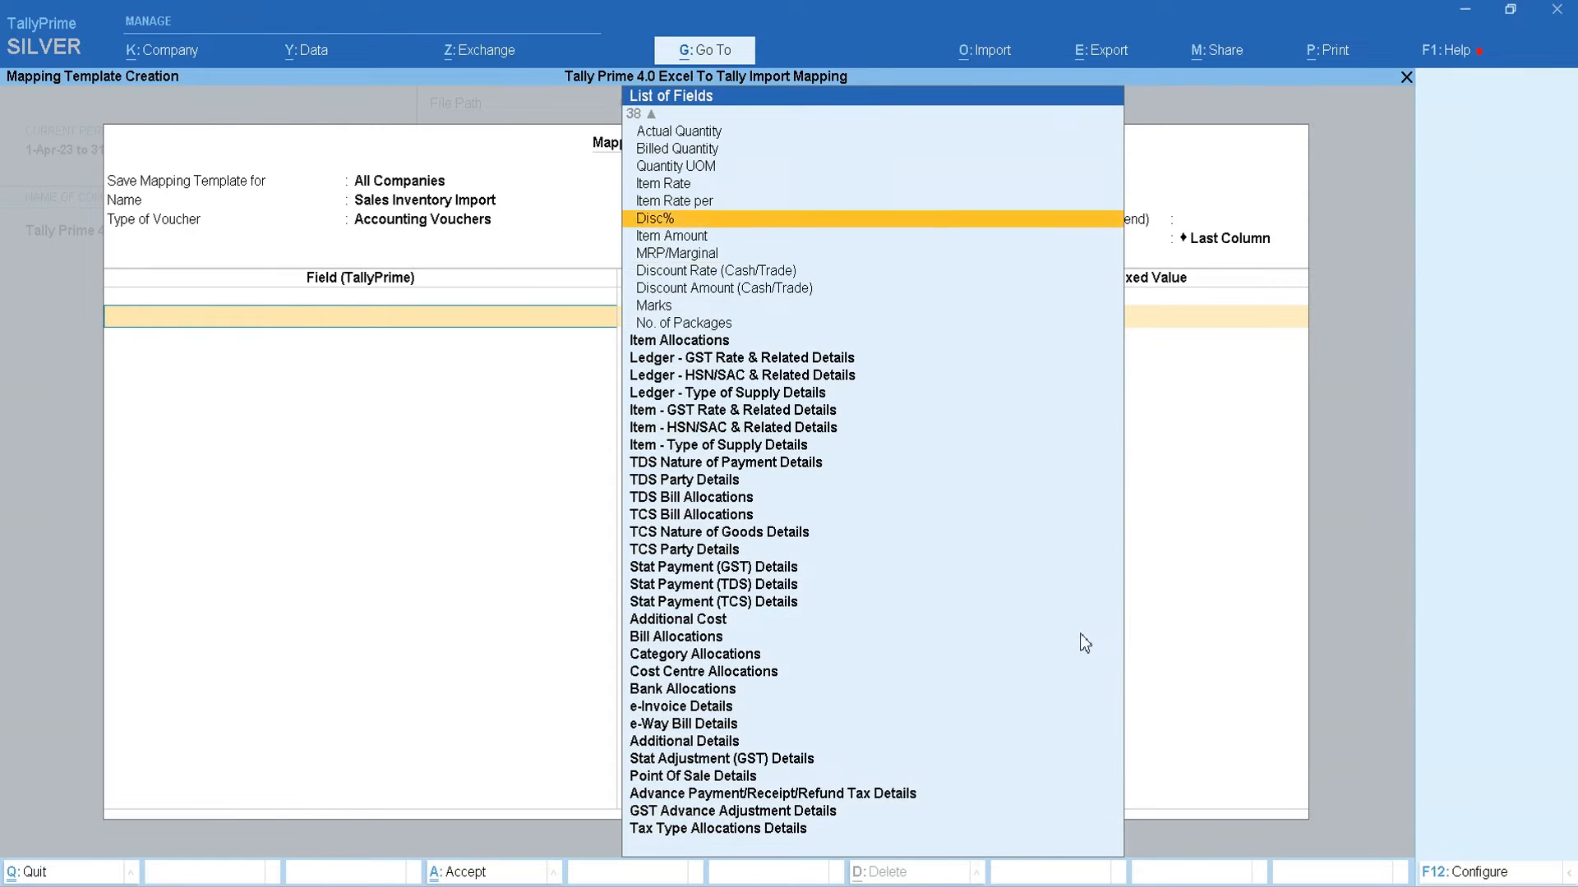
key(Up)
key(Up)
key(Up)
key(Up)
key(Up)
key(Up)
key(Up)
key(Up)
key(Up)
key(Up)
key(Up)
key(Up)
key(Up)
key(Up)
key(Up)
key(Up)
key(Up)
key(Up)
key(Up)
key(Up)
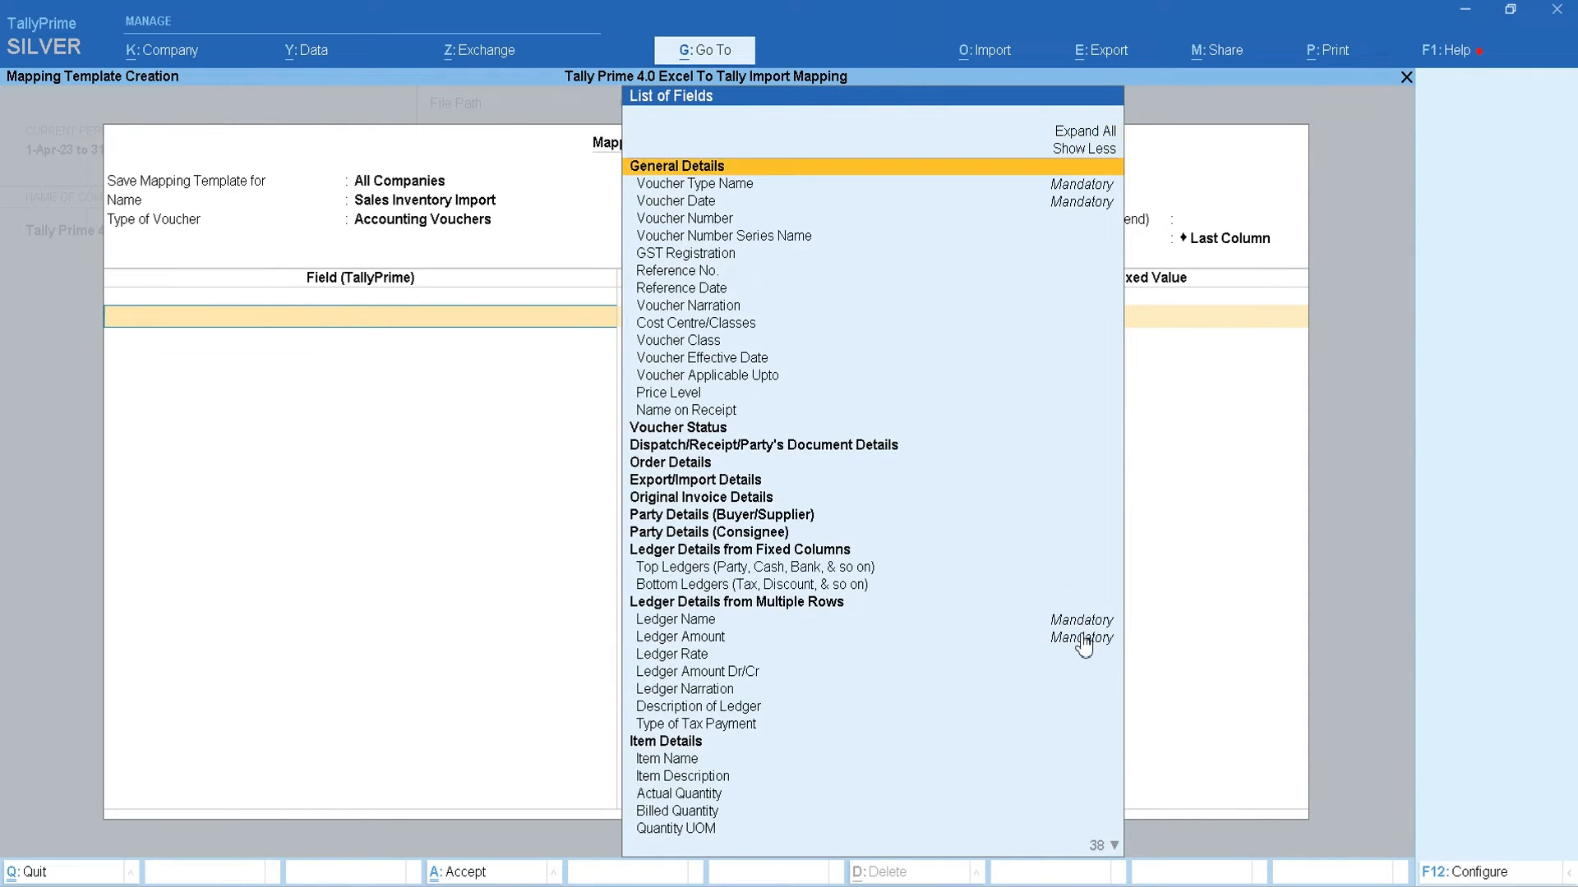
key(Down)
key(Down)
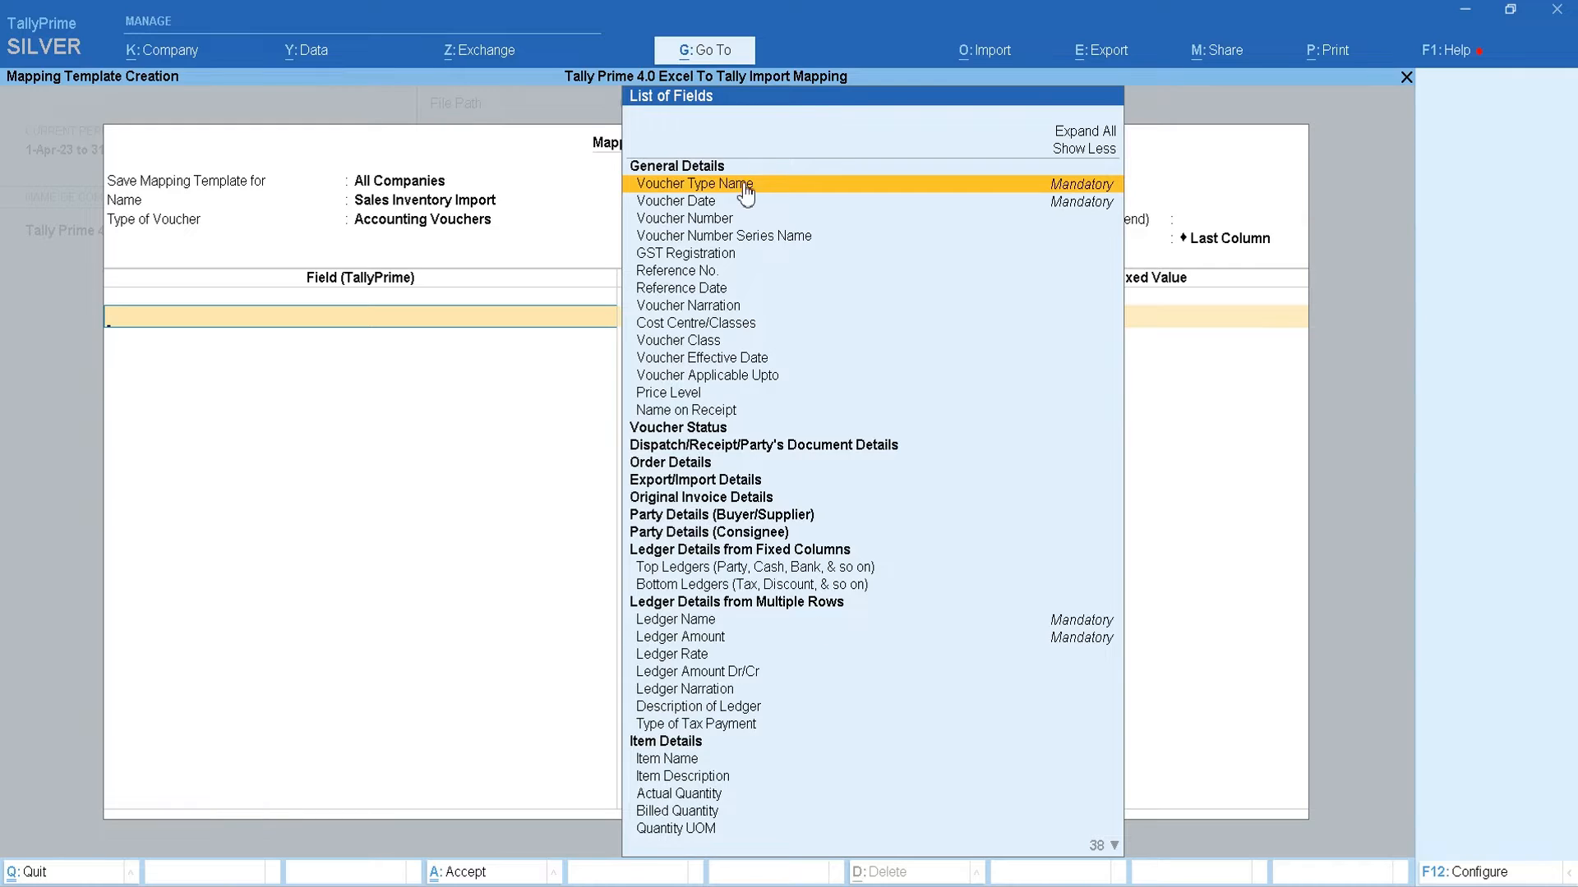
Map the Voucher Type Name field to the Voucher Type Name column header, checking the headers in the Excel workbook
key(alt+Tab)
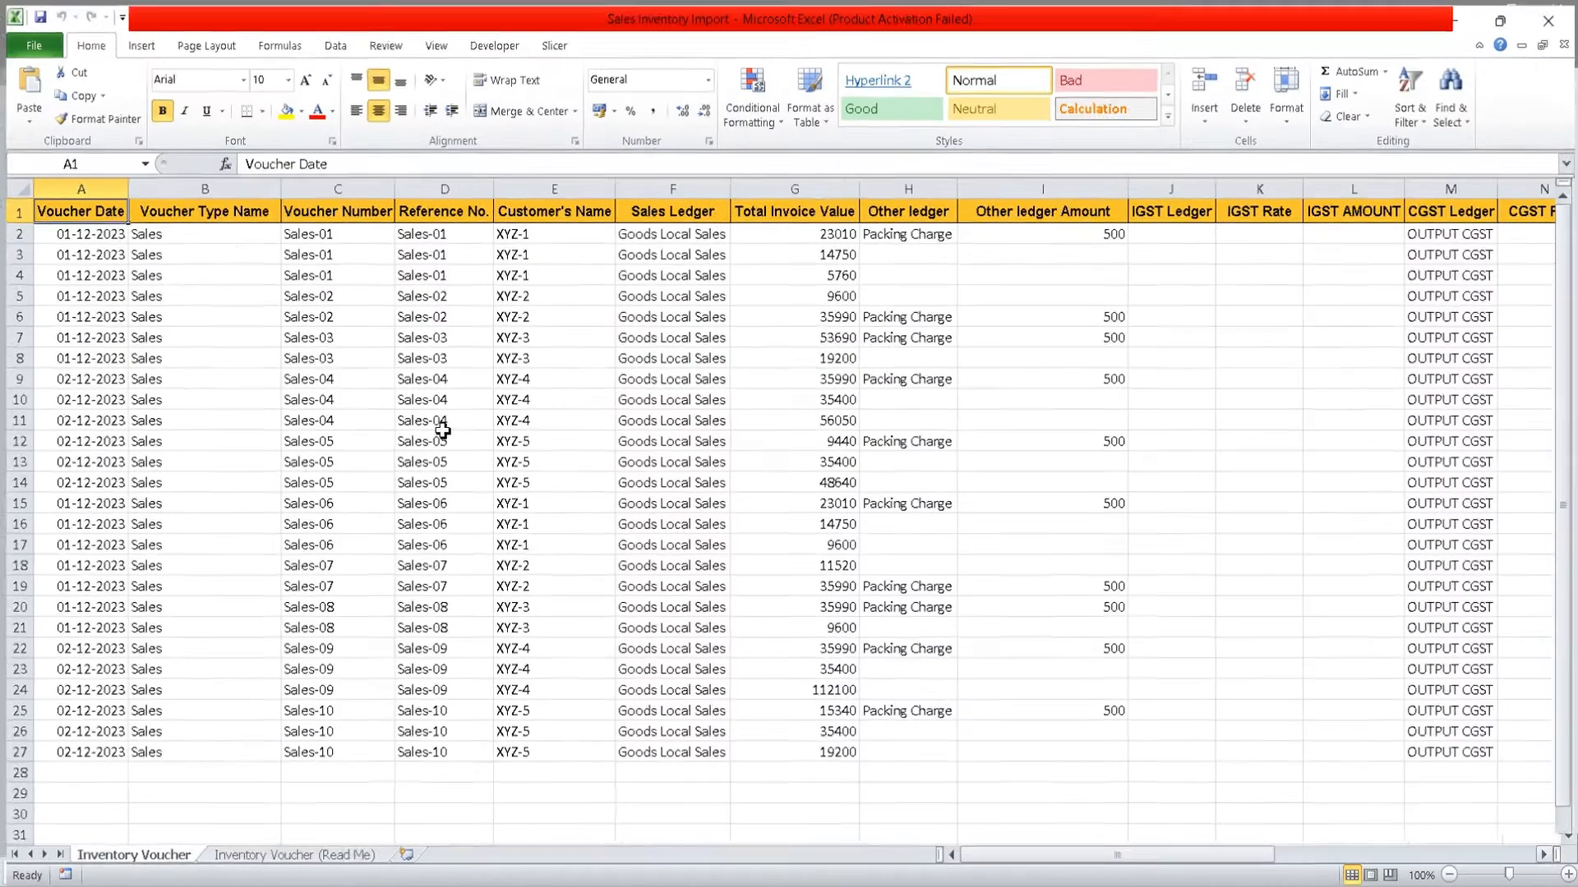
key(alt+Tab)
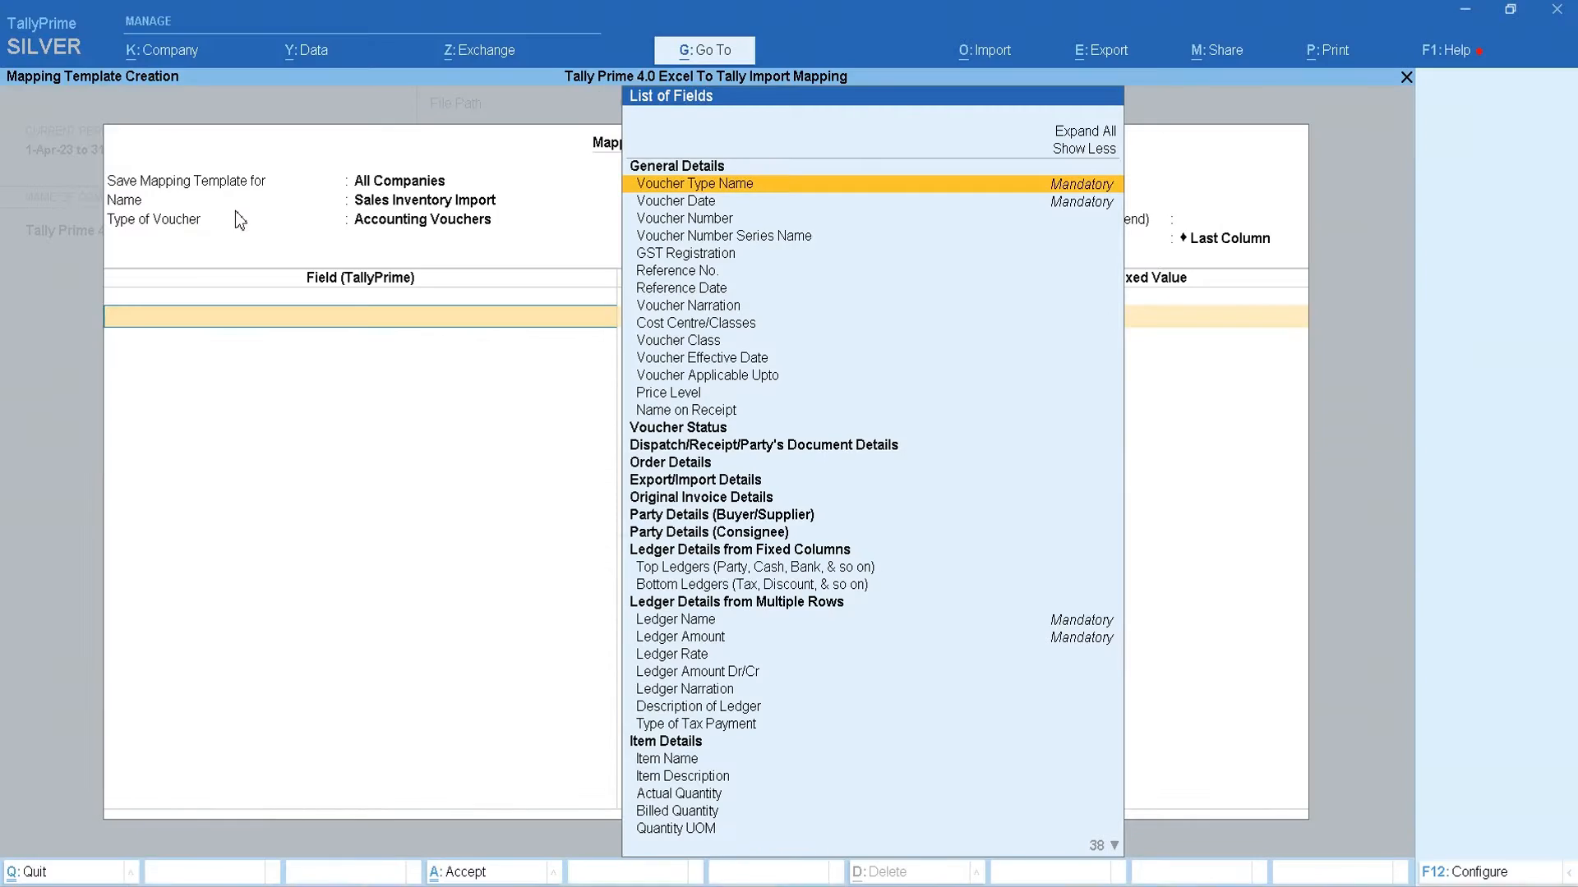
key(Return)
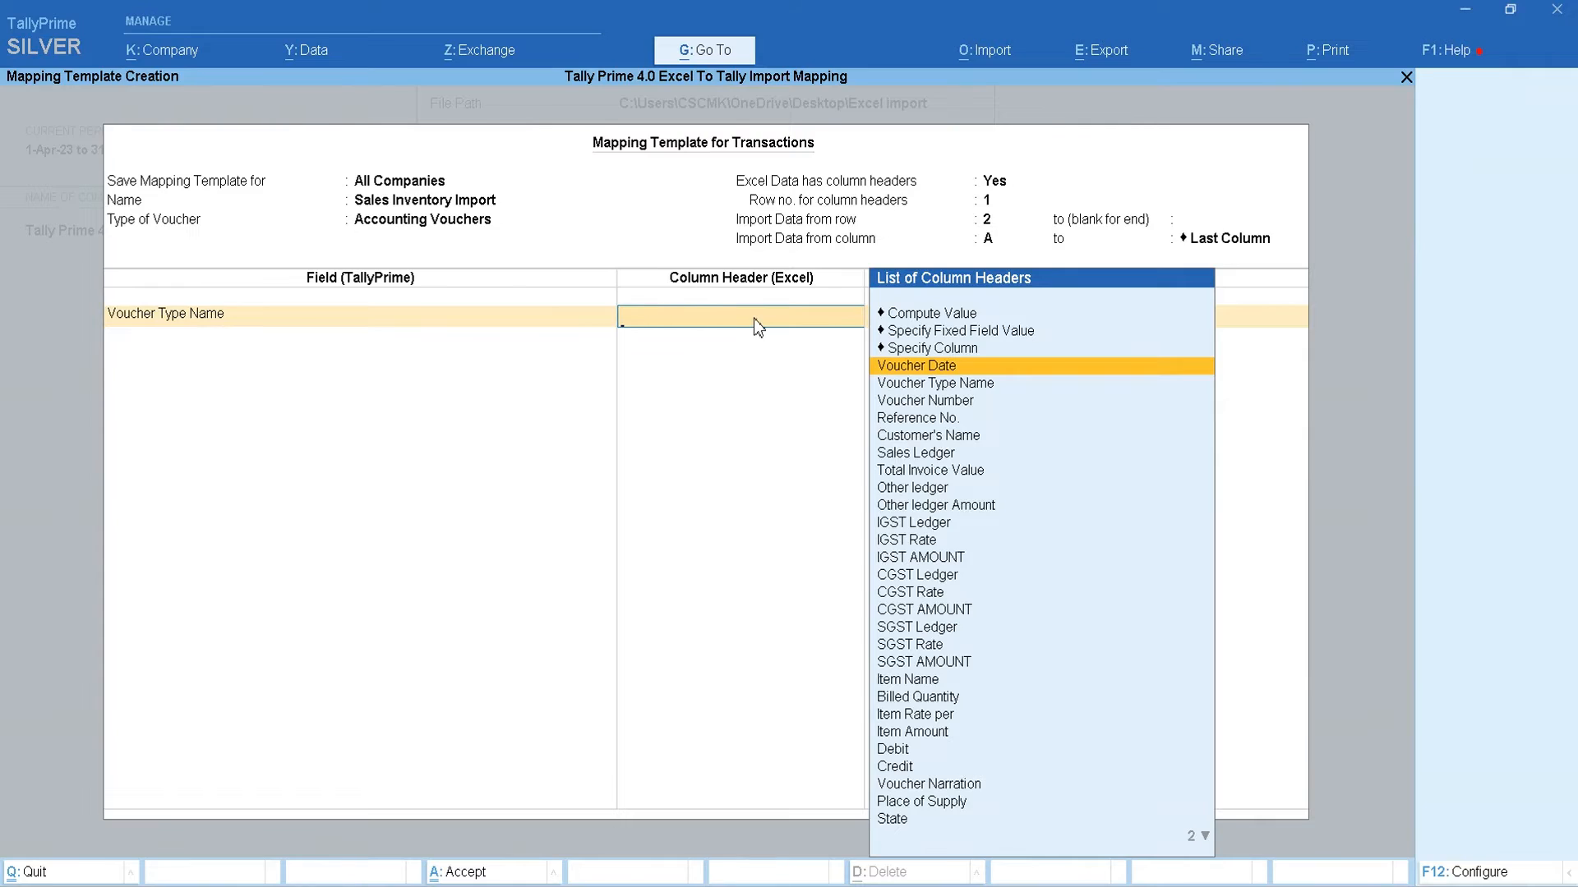
key(alt+Tab)
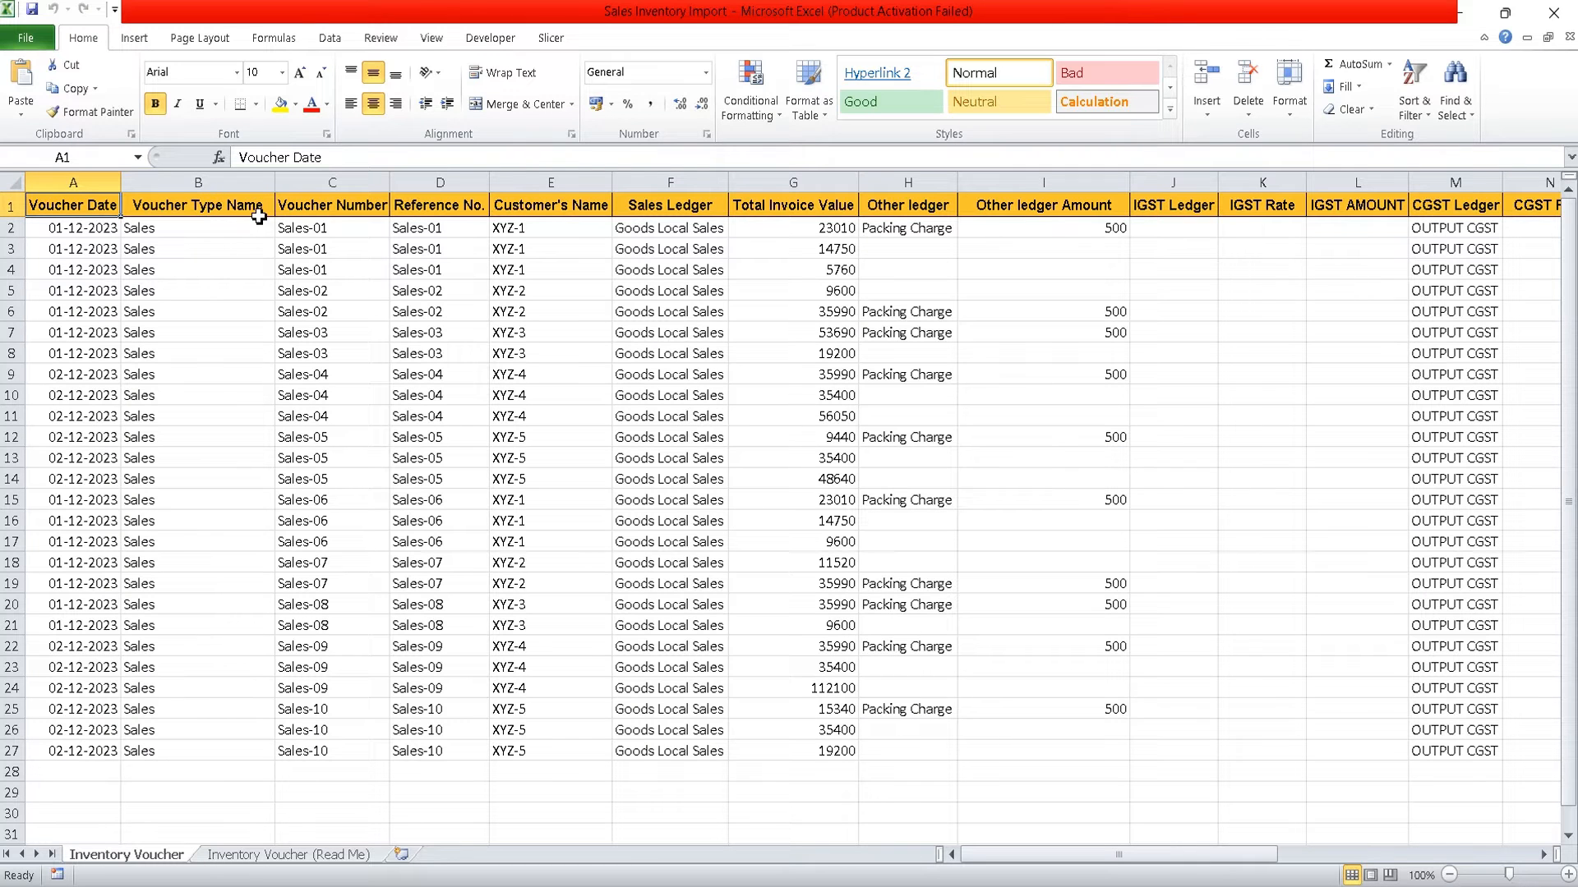
key(alt+Tab)
key(Down)
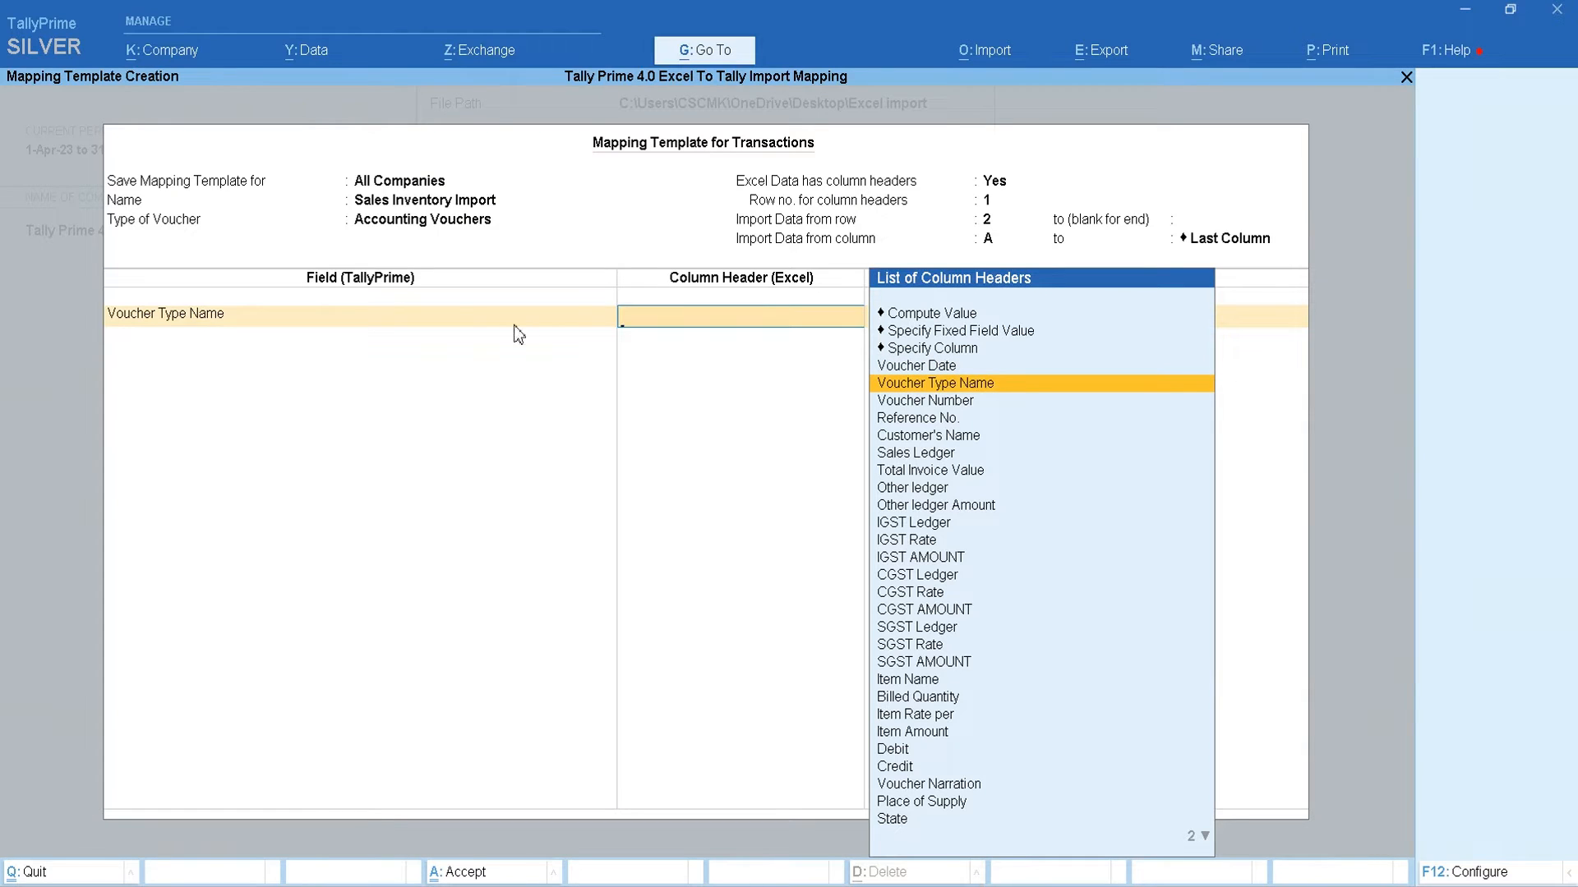
key(alt+Tab)
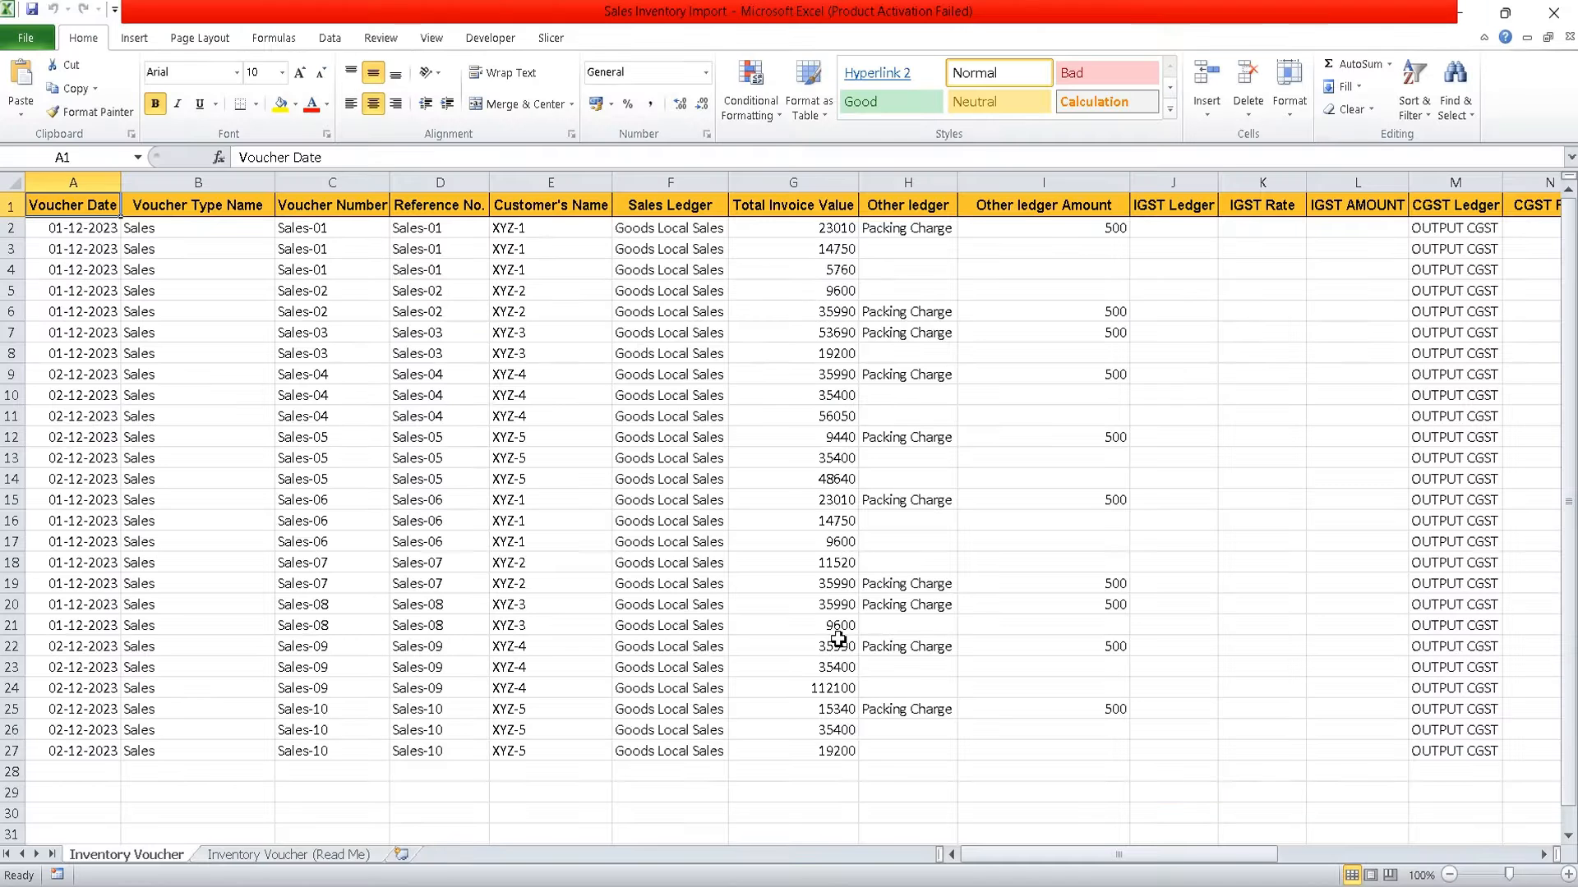
key(alt+Tab)
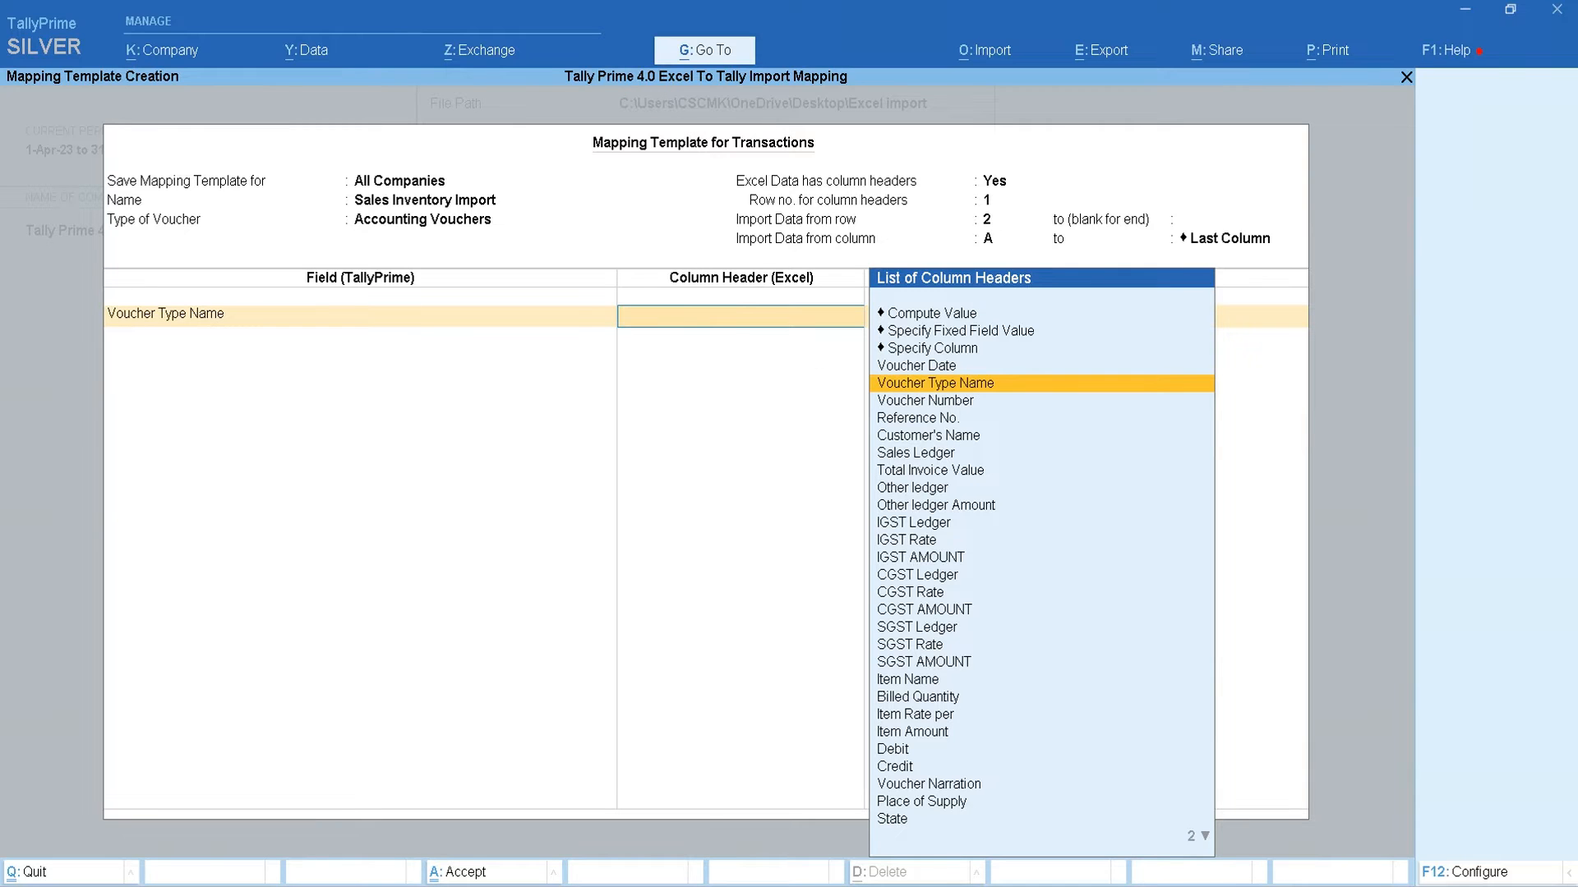
mouse_move(1063, 886)
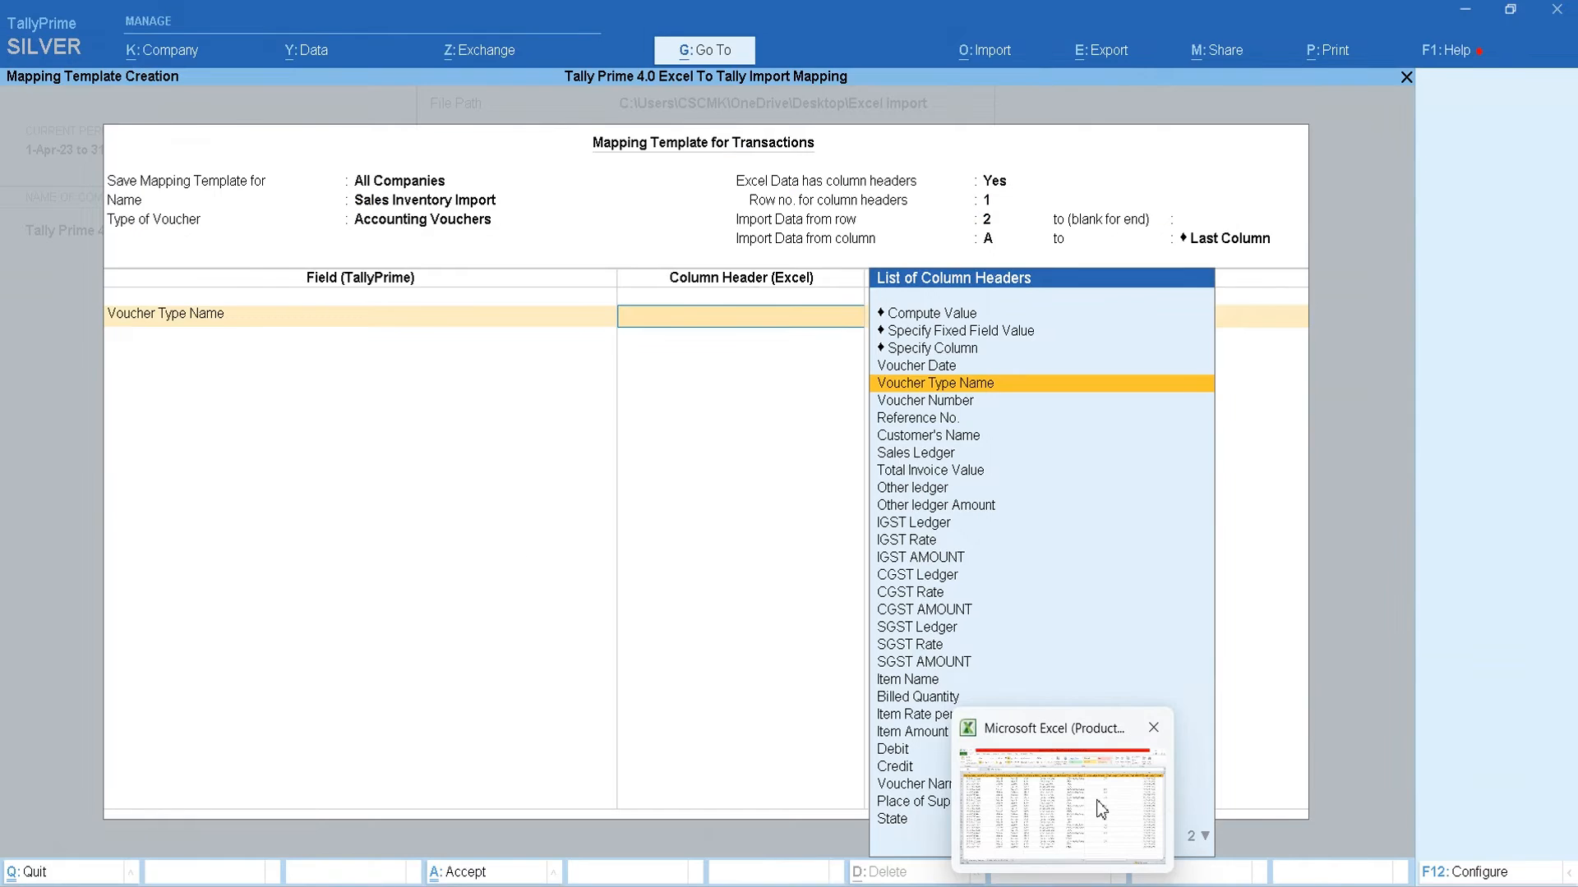
click(1095, 805)
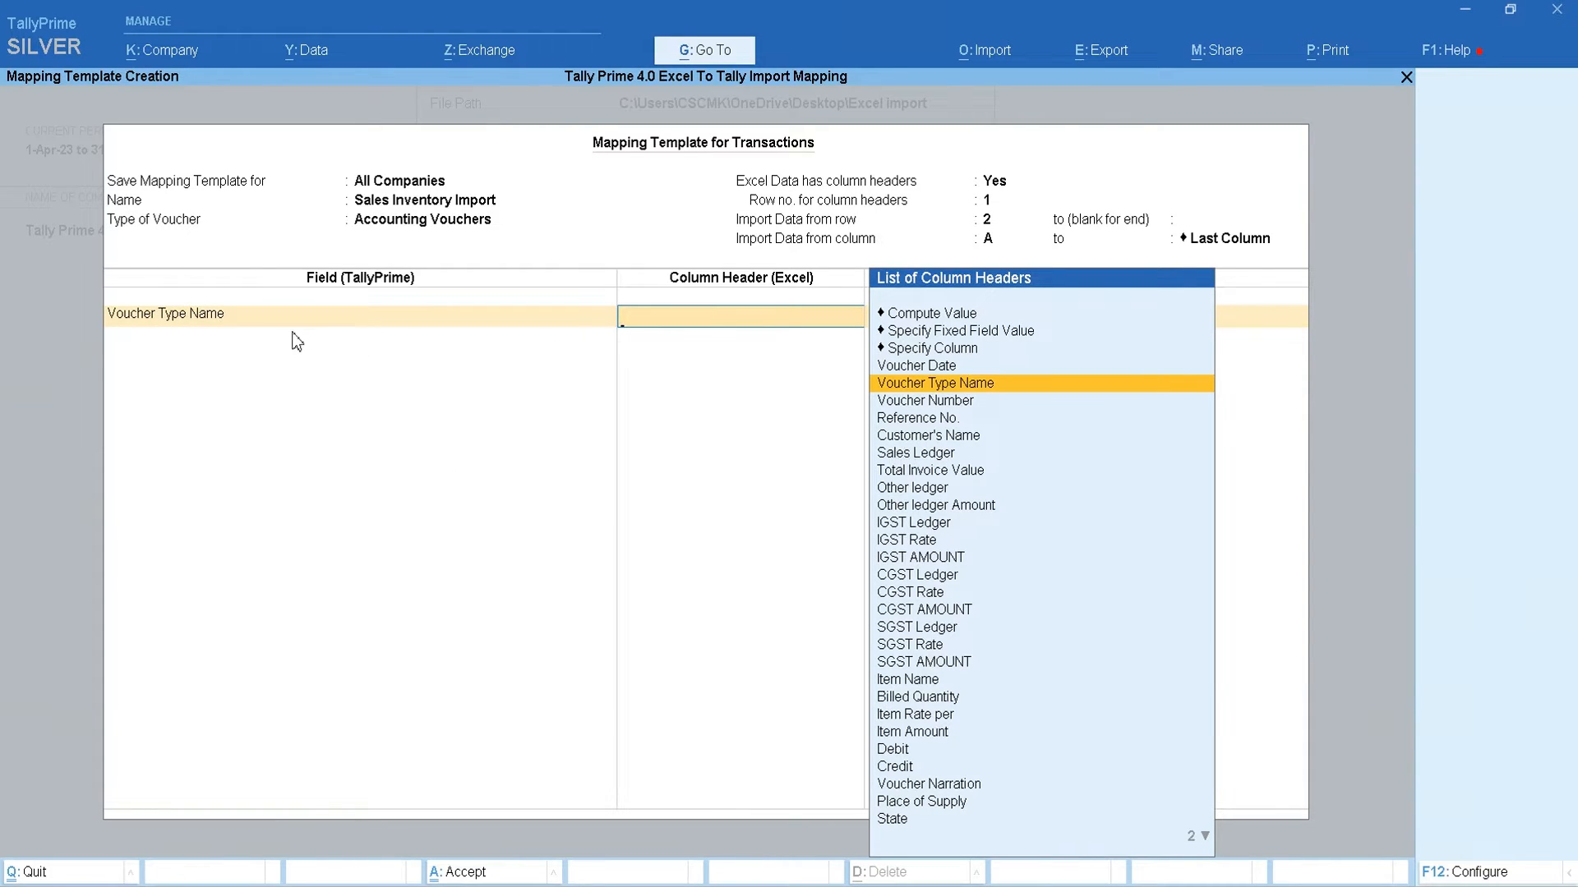
click(957, 385)
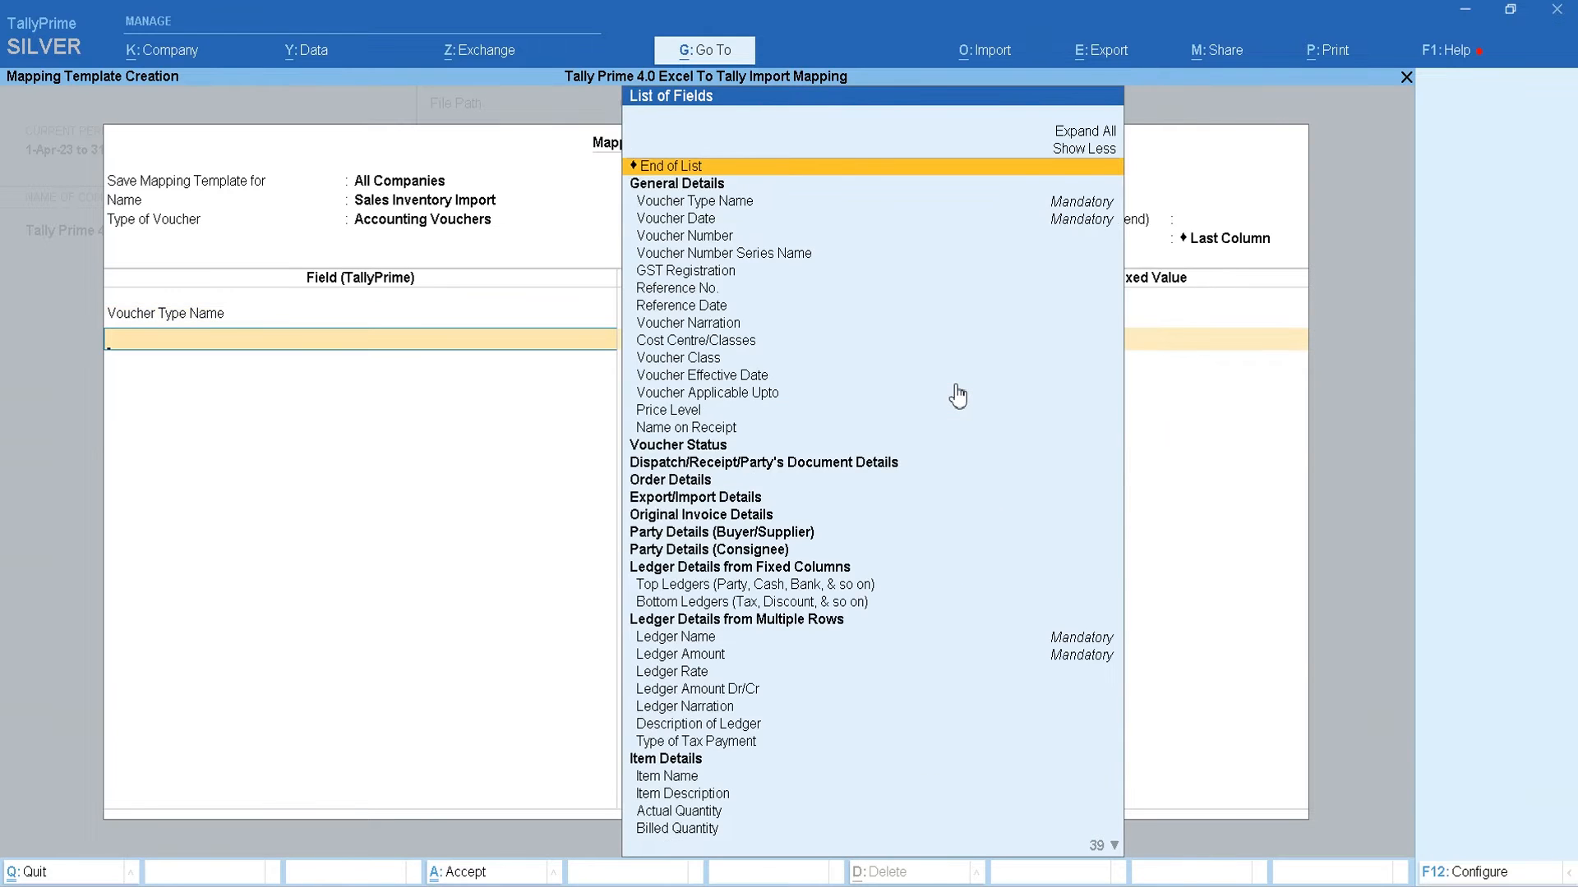
Map the Voucher Date field to the Voucher Date column header, checking it against the Excel sheet
key(Down)
key(Down)
key(Down)
key(Return)
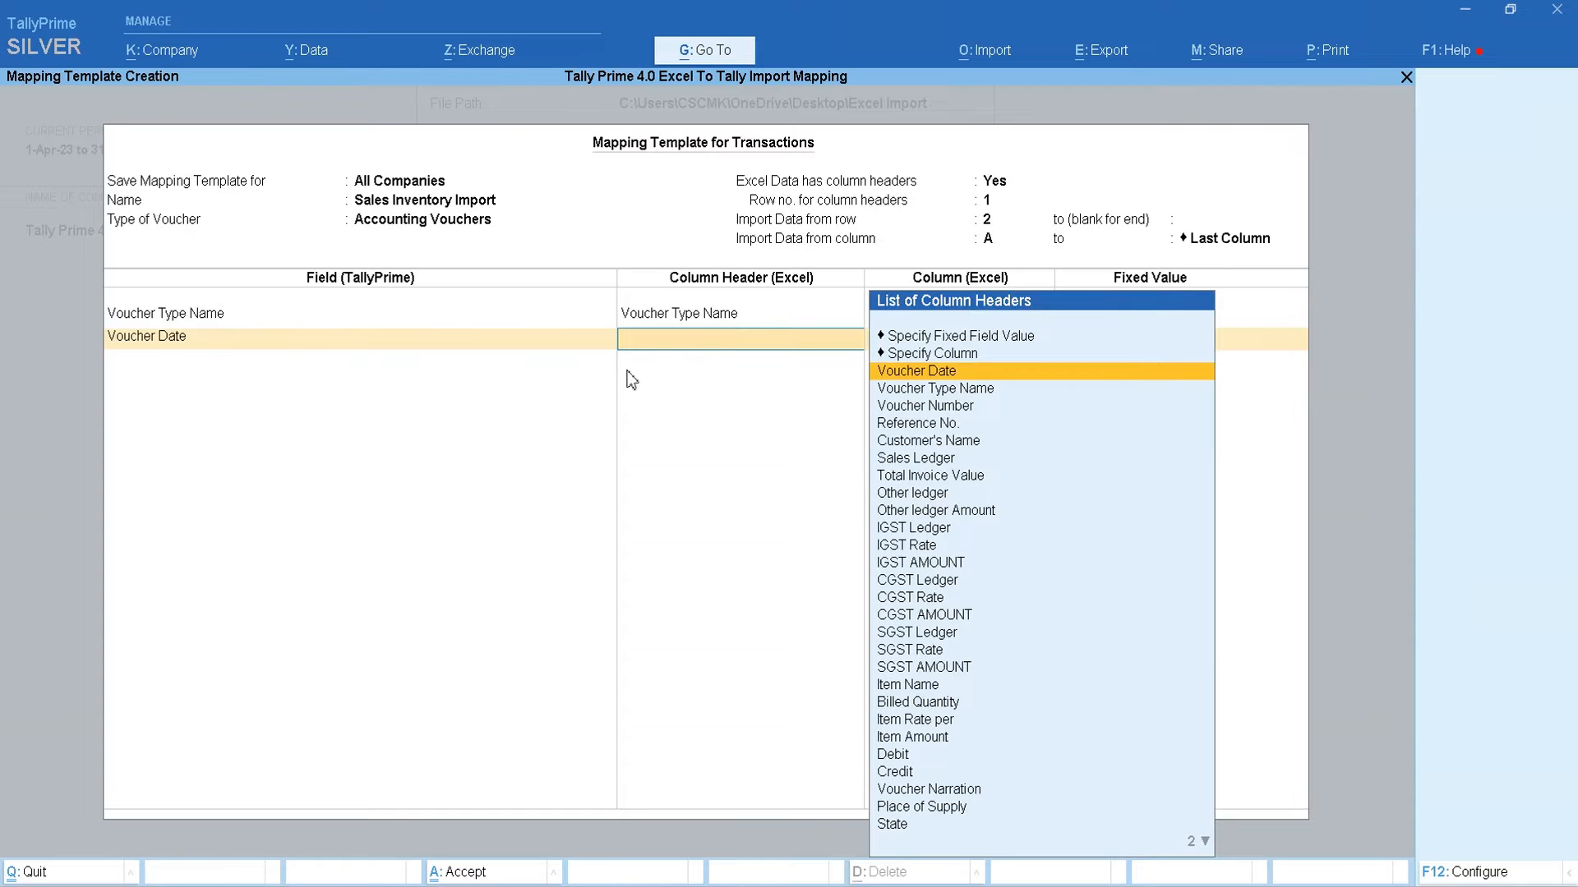
key(alt+Tab)
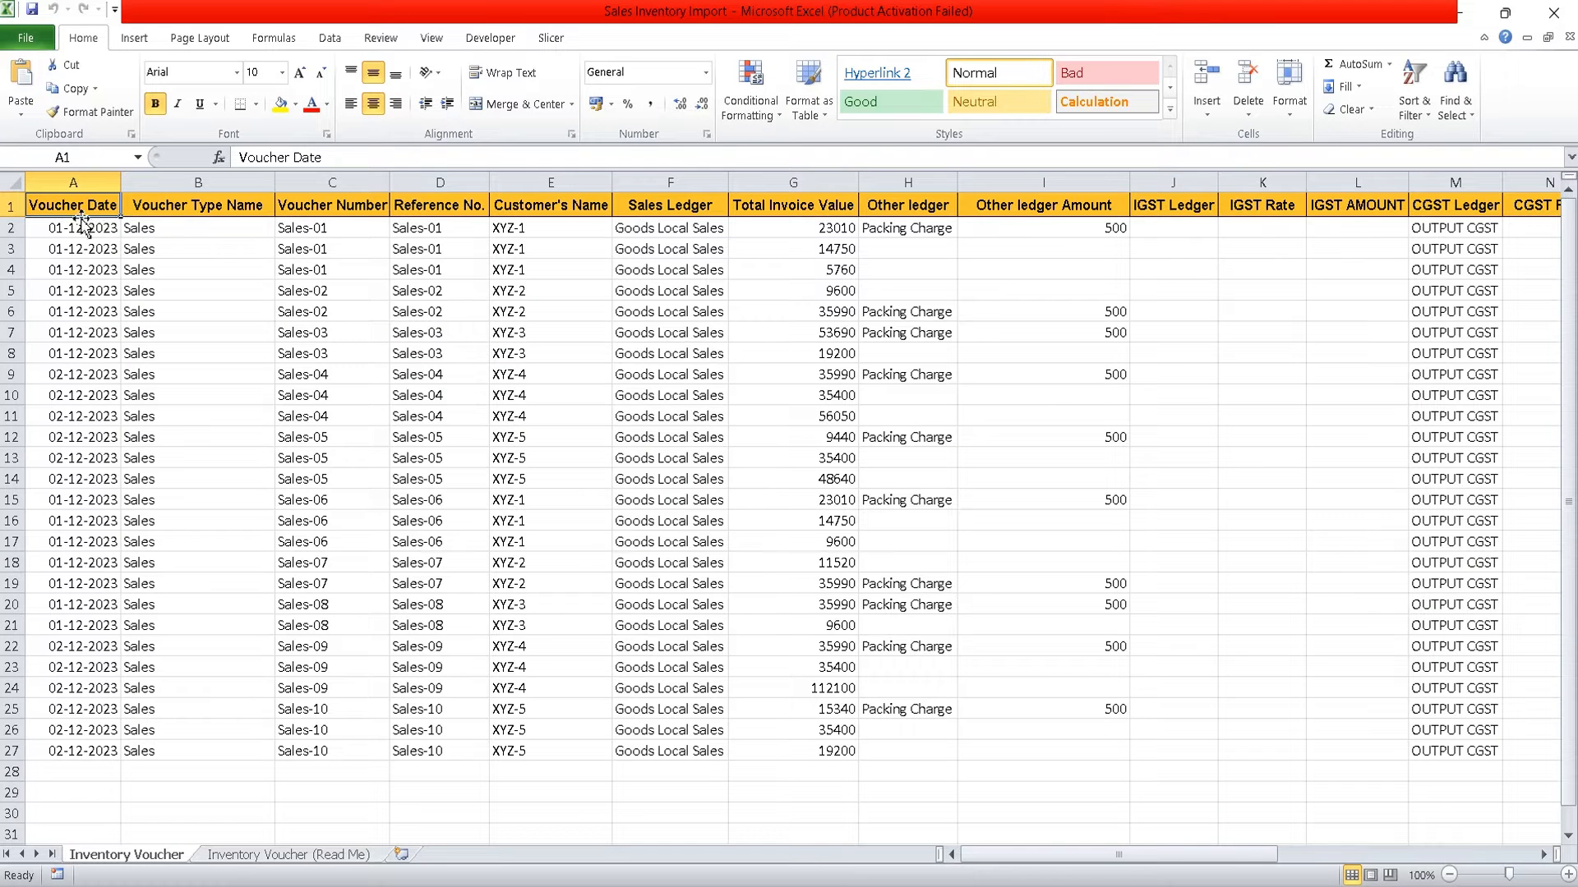
key(alt+Tab)
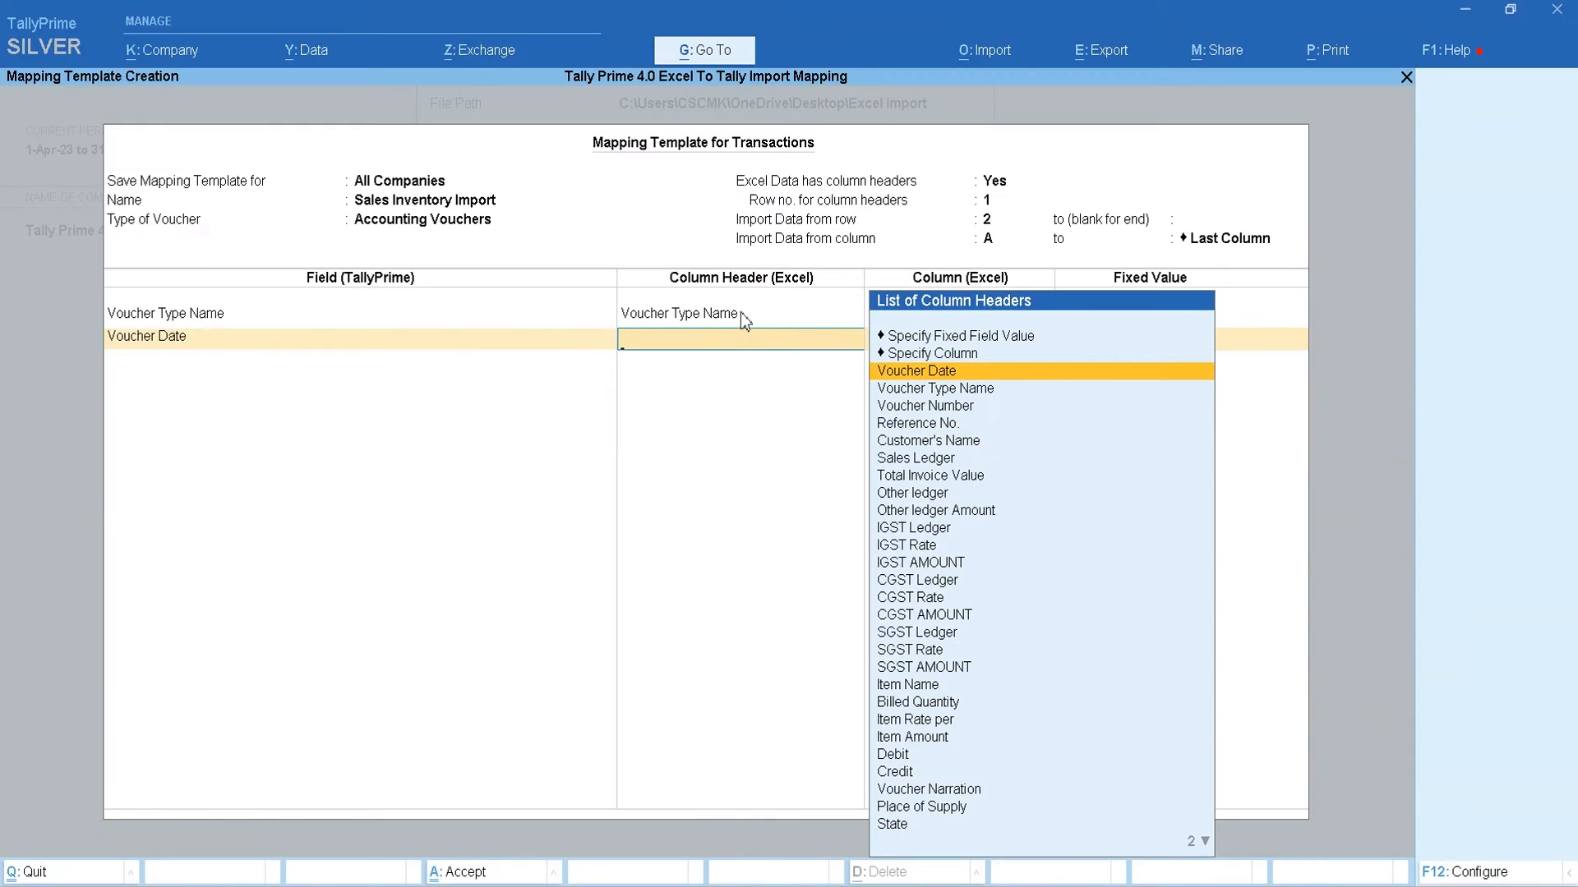
click(977, 372)
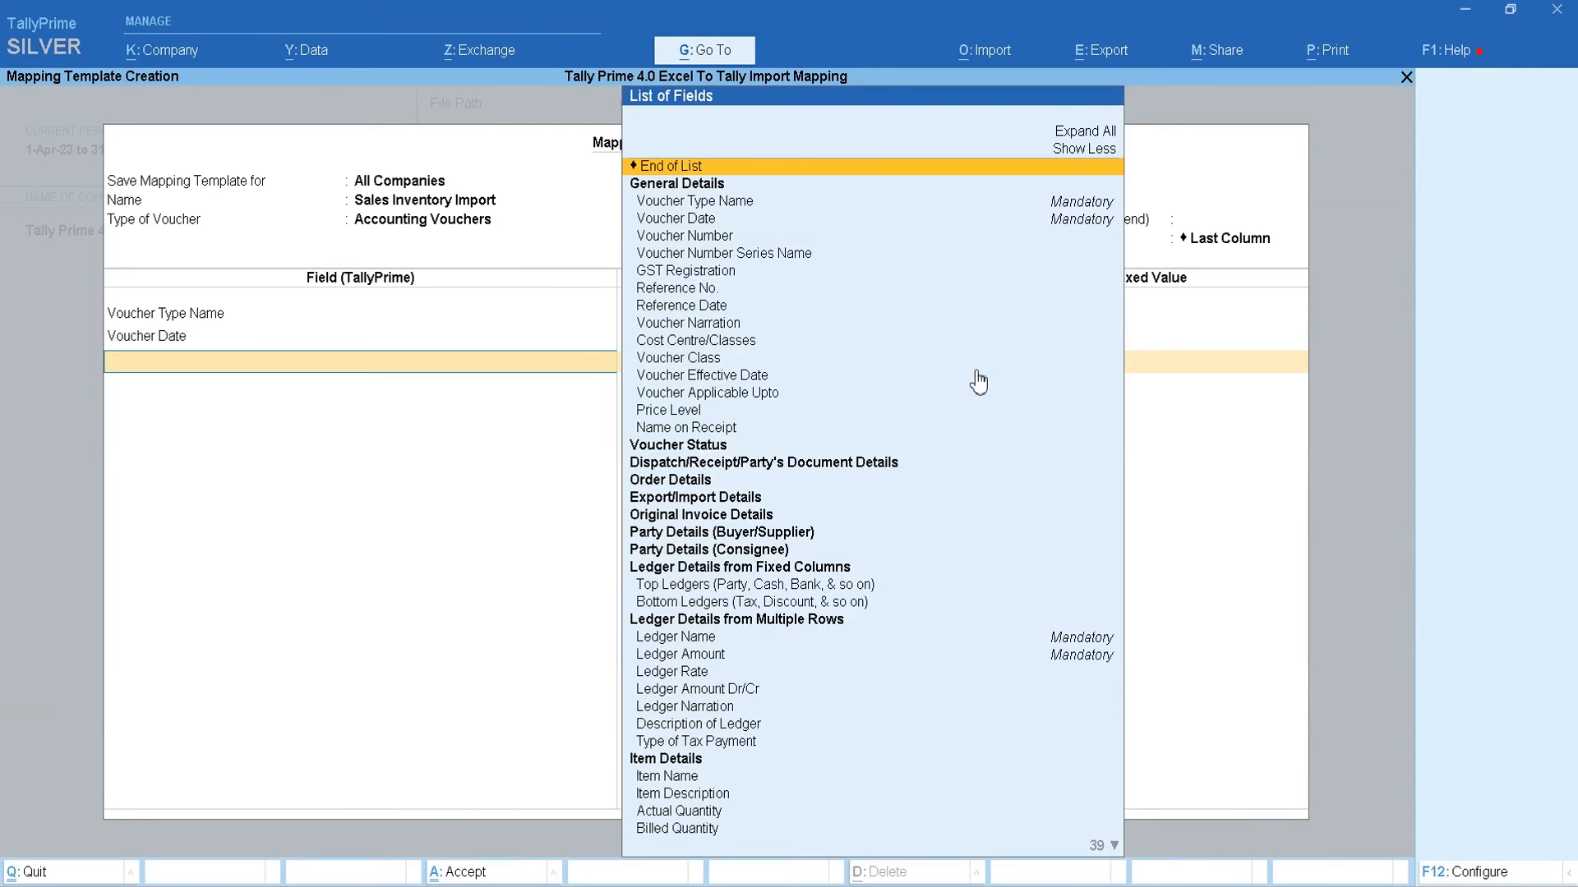
Check the Excel headers and map the Voucher Number field to the Voucher Number column header
key(alt+Tab)
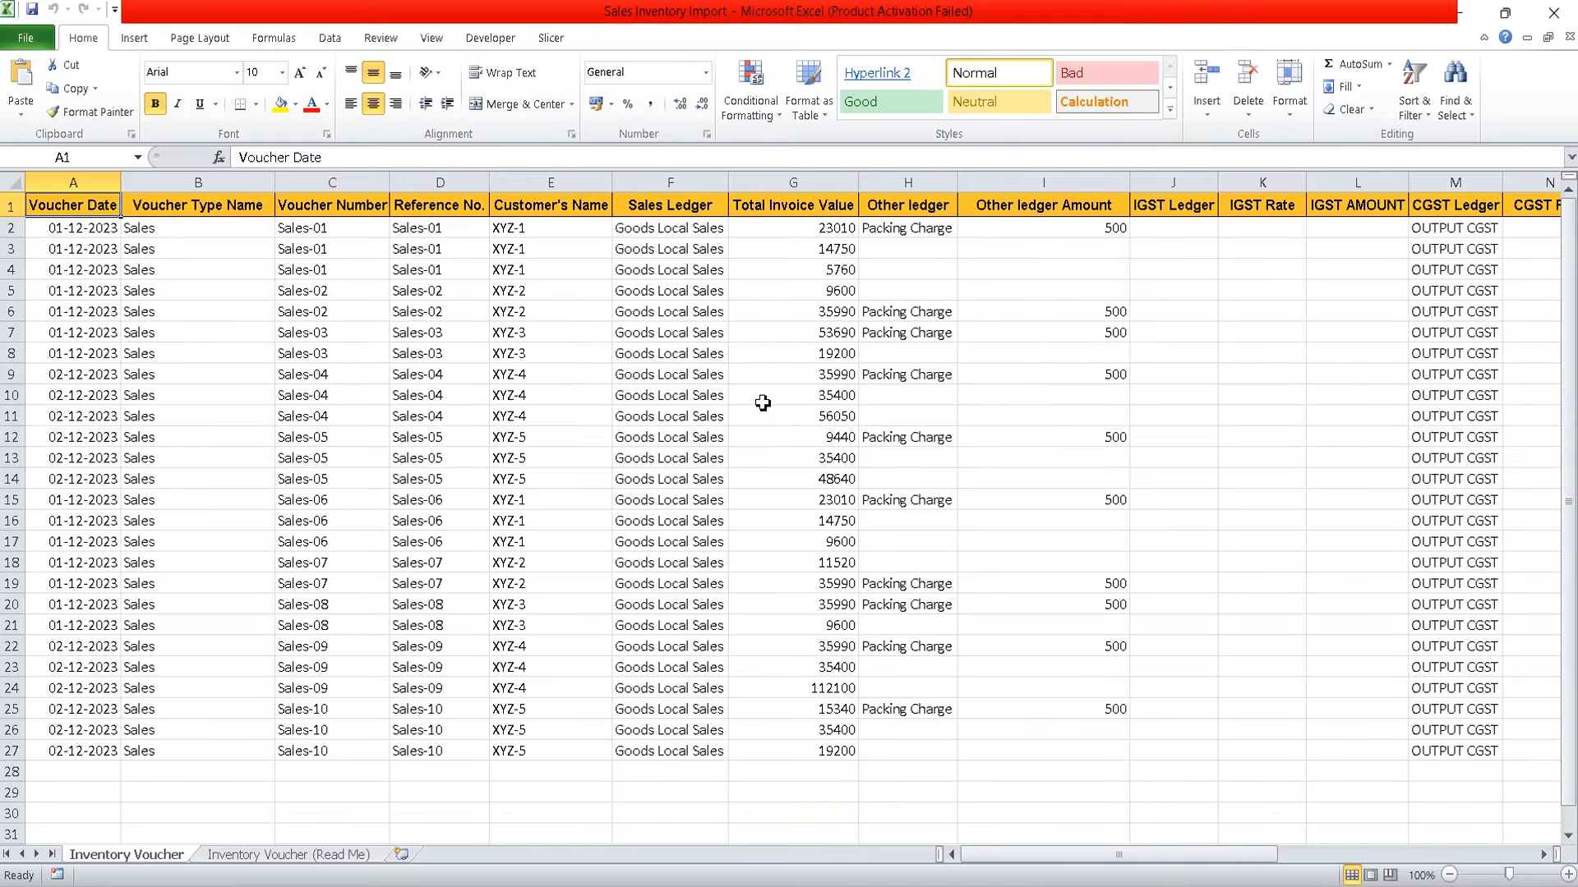
key(alt+Tab)
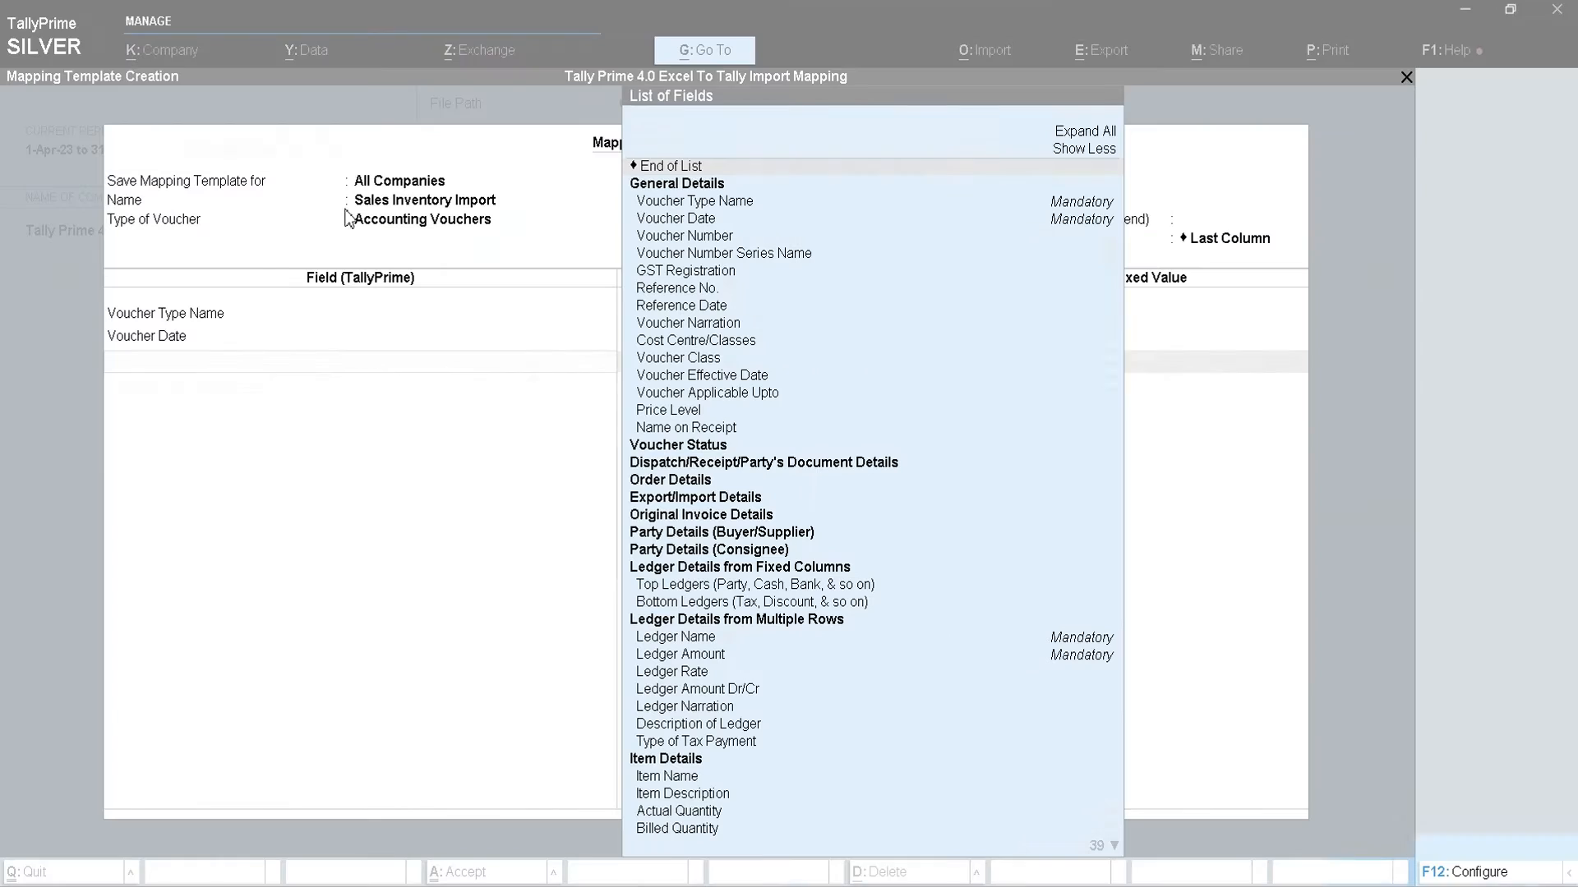
key(Down)
key(Down)
key(Down)
key(Down)
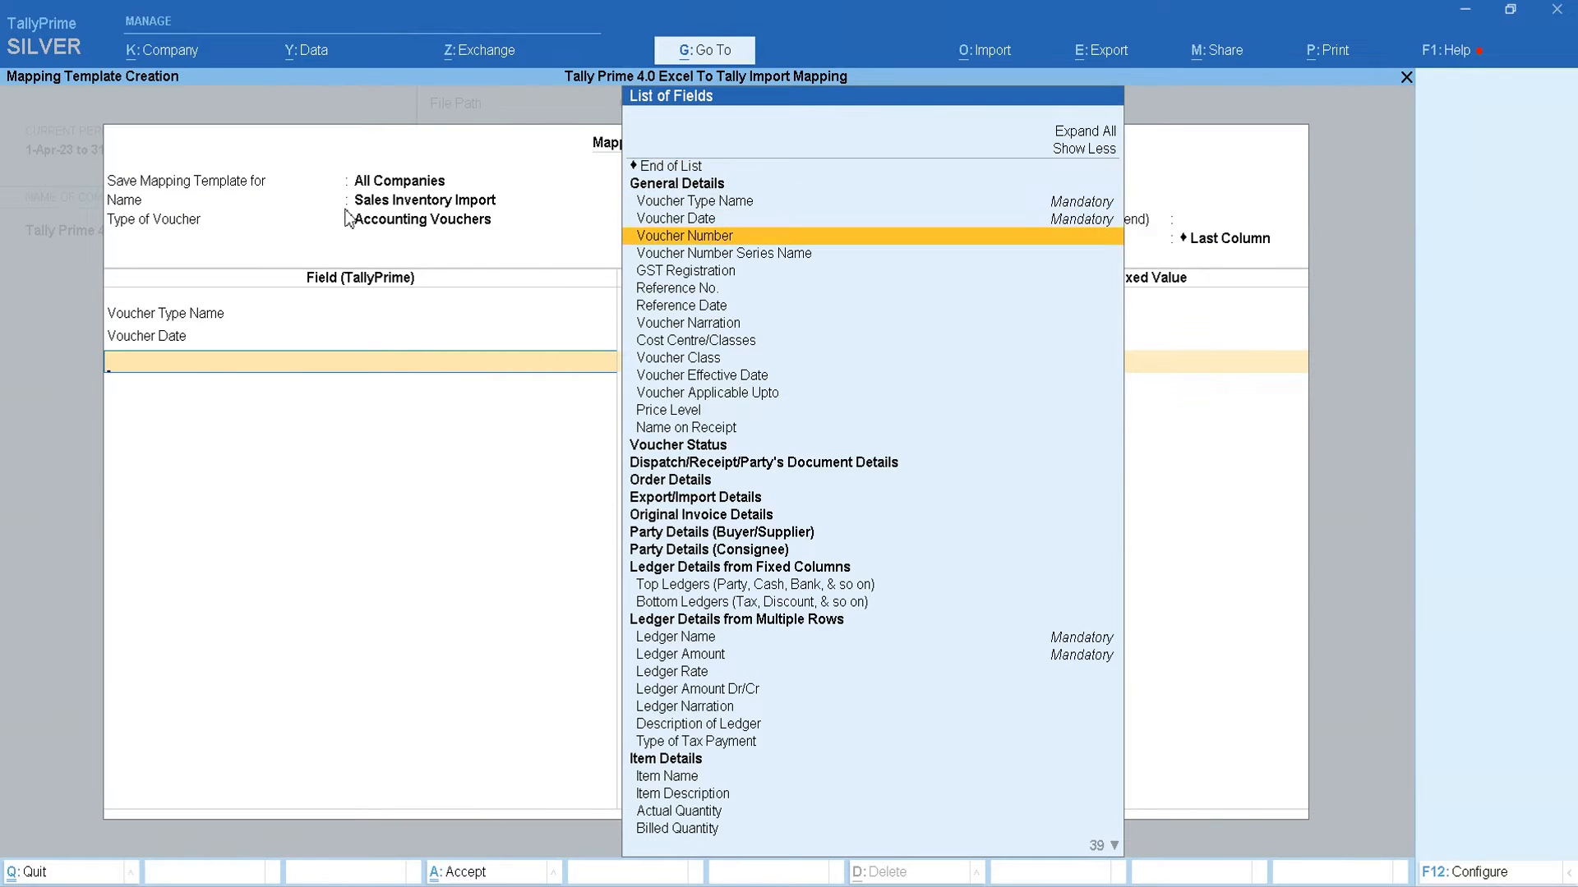
key(Return)
key(Down)
key(Down)
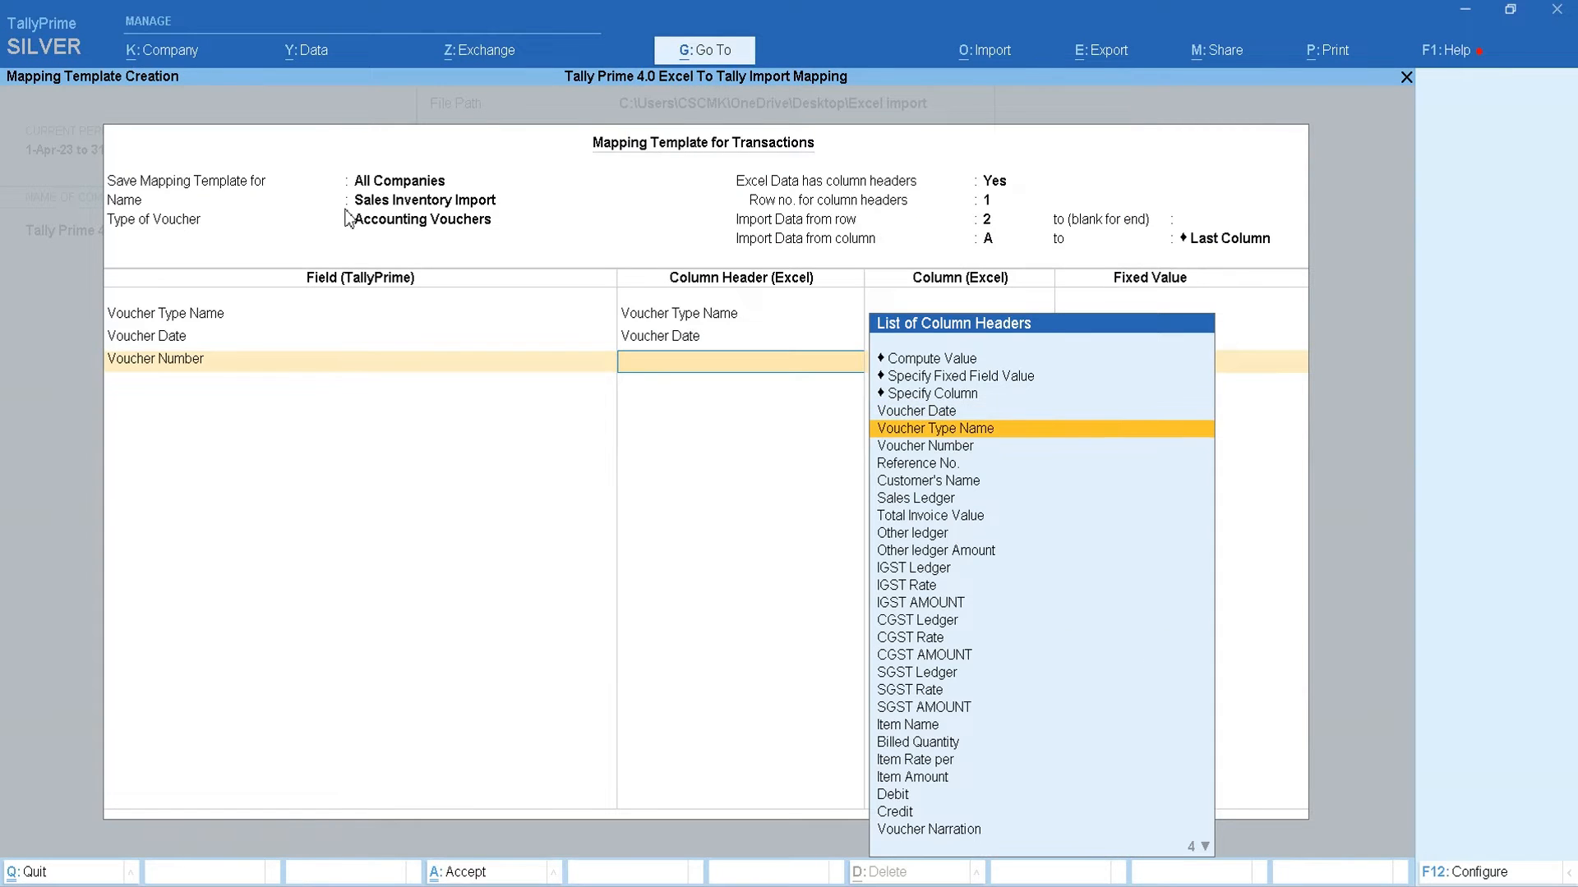
key(Return)
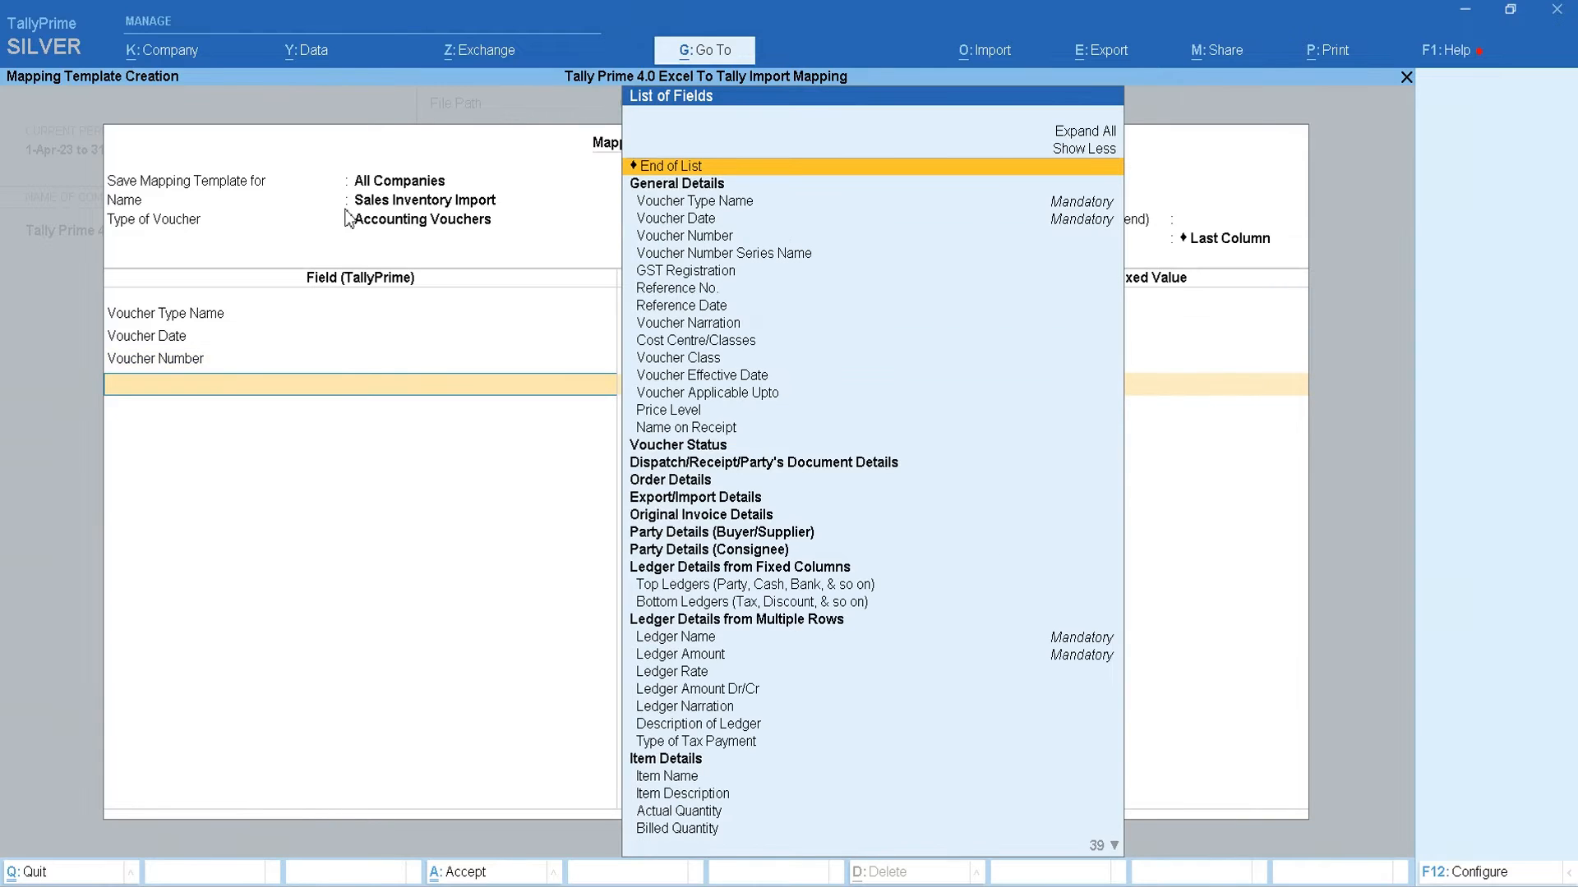
Check the Excel headers and map the Reference No. field to the Reference No. column header
key(alt+Tab)
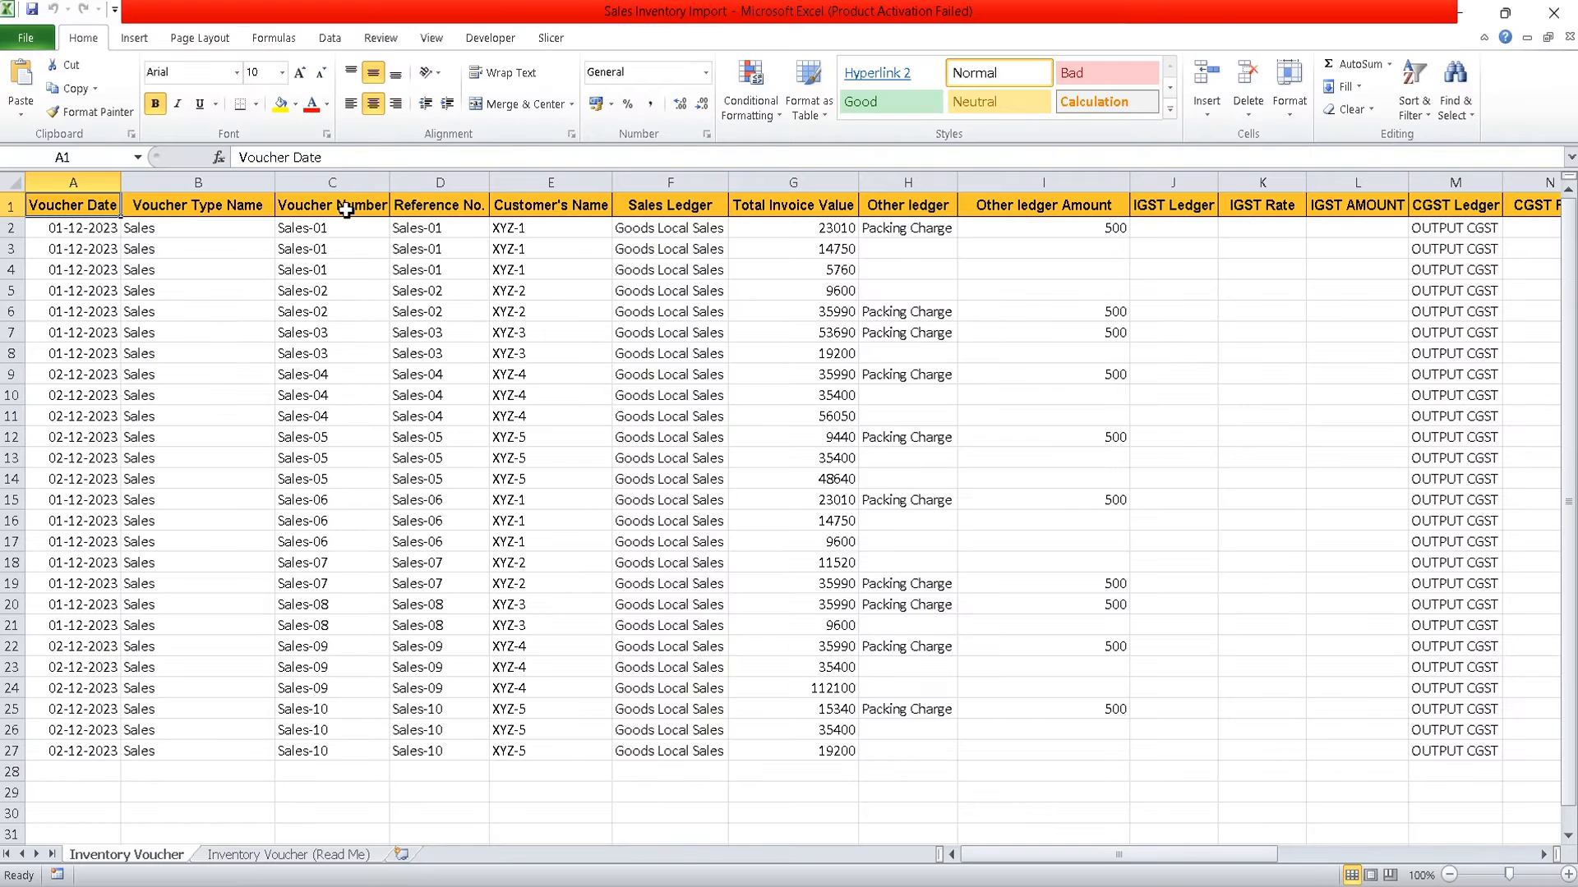
click(422, 206)
key(alt+Tab)
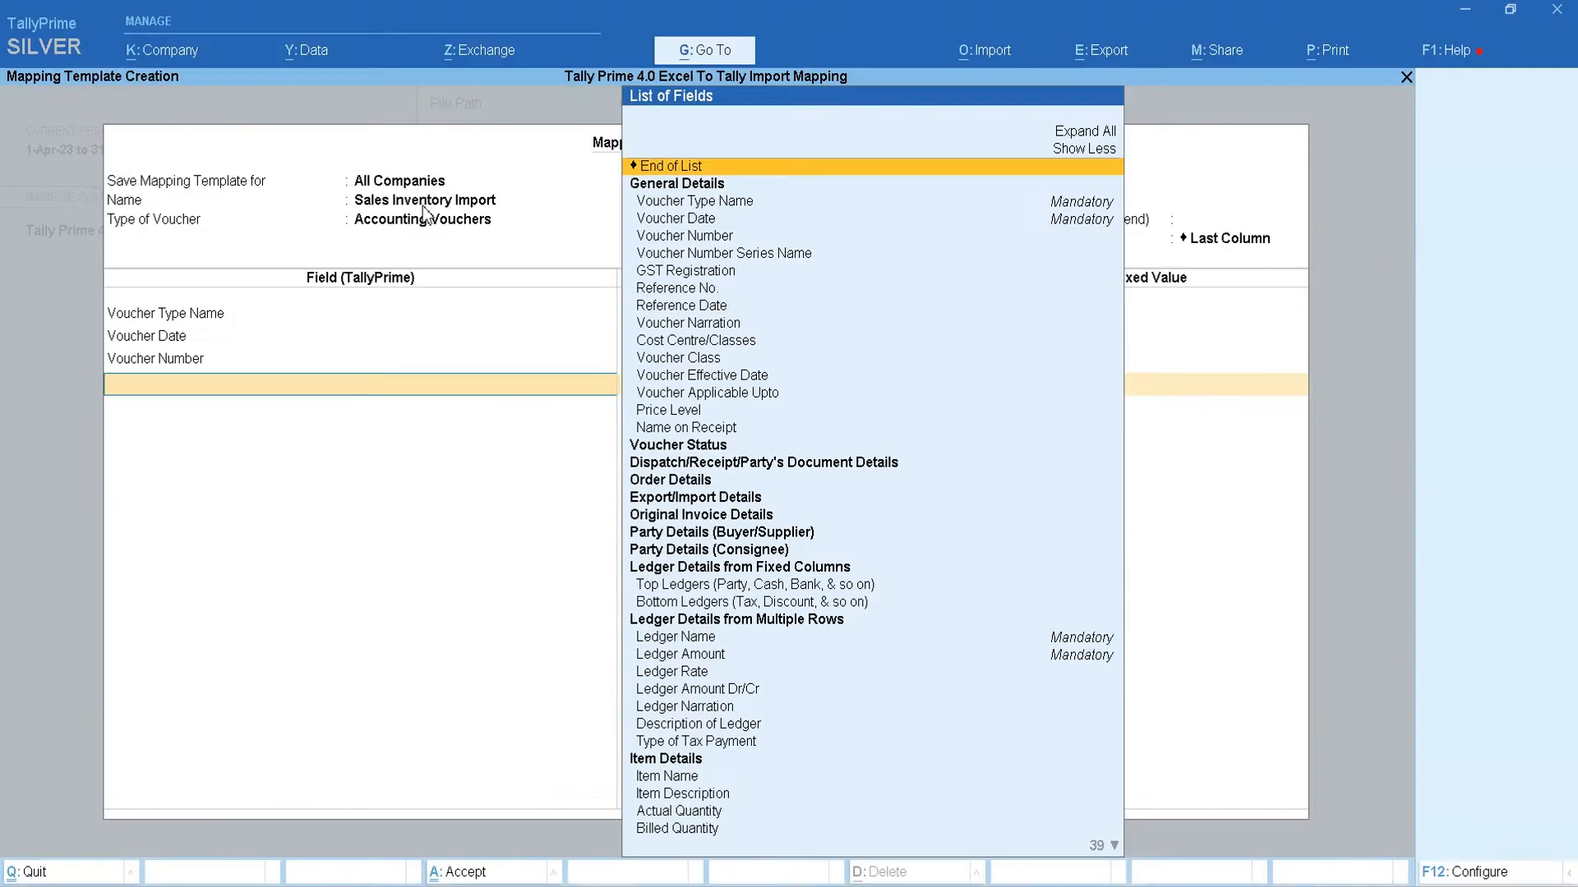
key(Down)
key(Down)
key(Down)
key(Down)
key(Down)
key(Down)
key(Down)
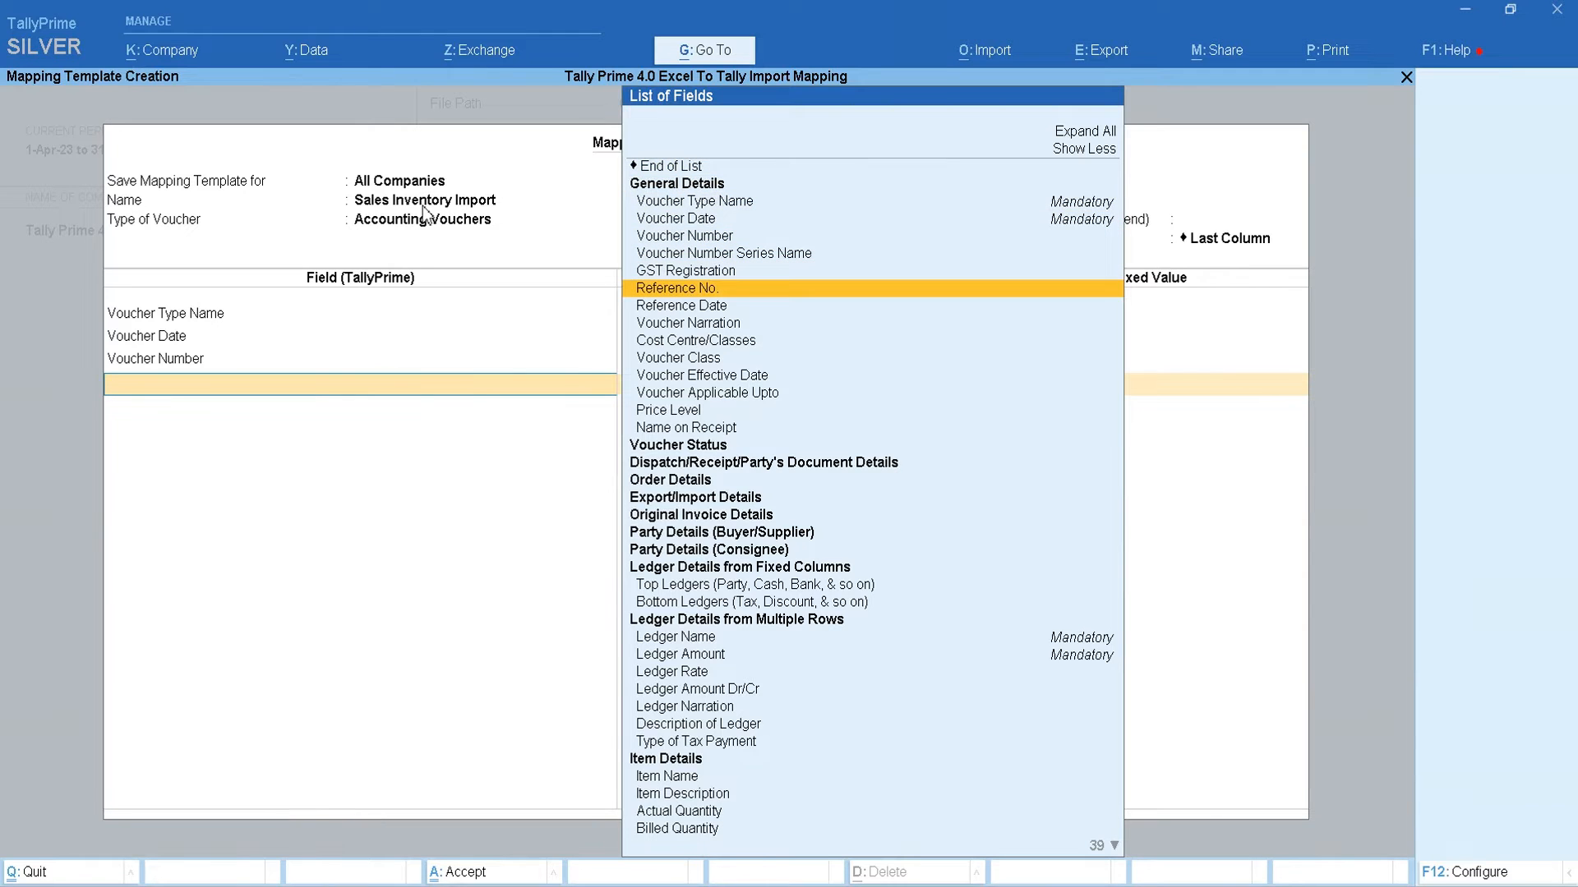
key(Return)
key(Down)
key(Down)
key(Down)
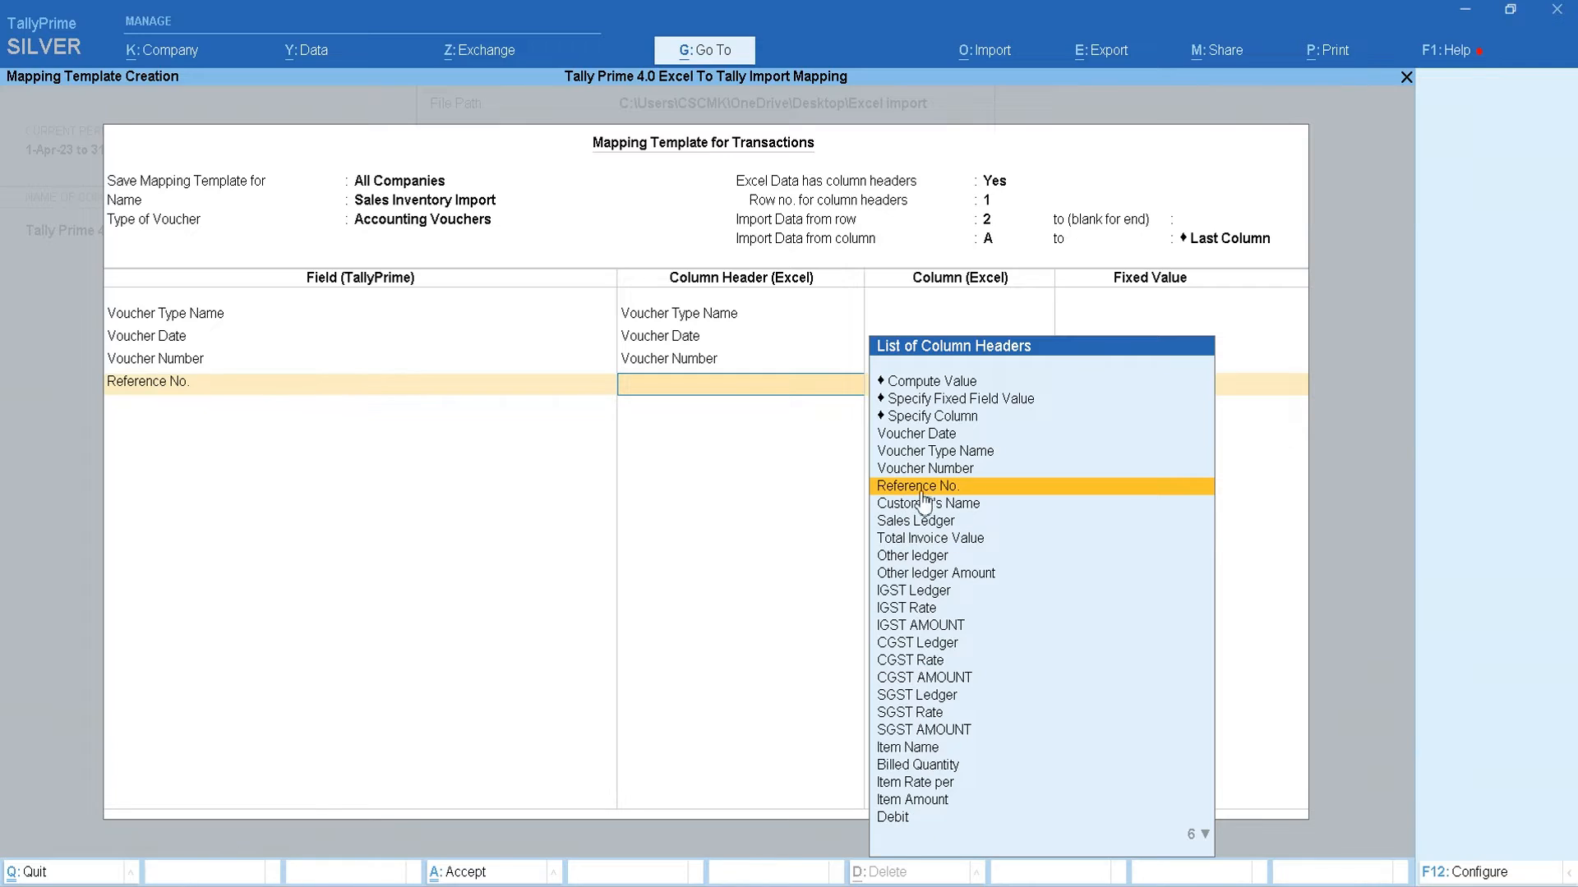
key(Return)
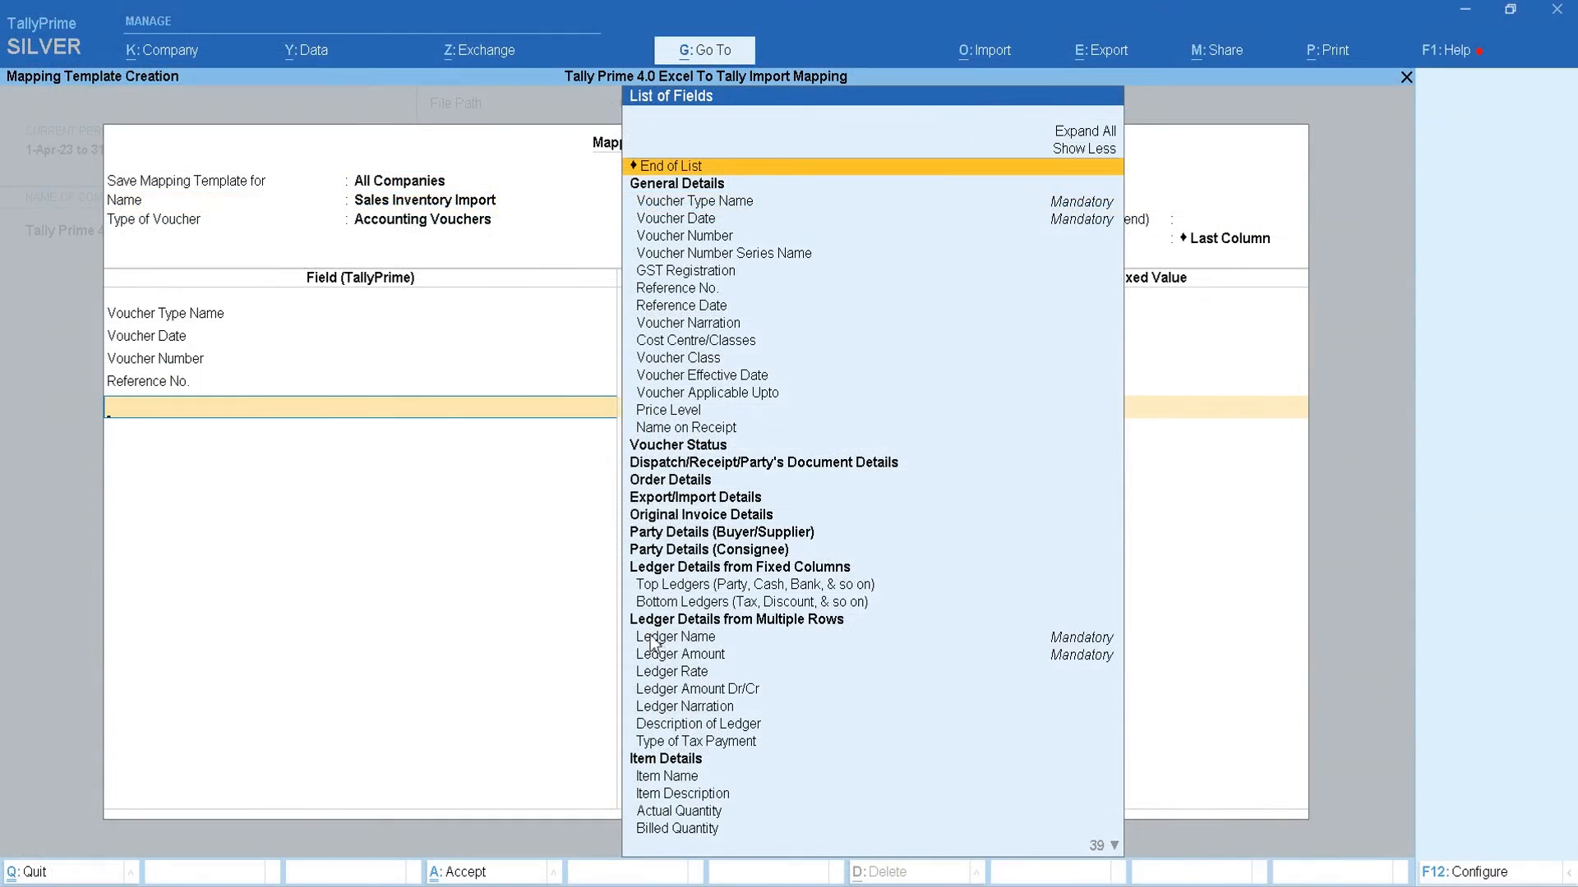
Map the Ledger Name field under Ledger Details from Multiple Rows to the Sales Ledger column header after reviewing the Excel columns
click(664, 641)
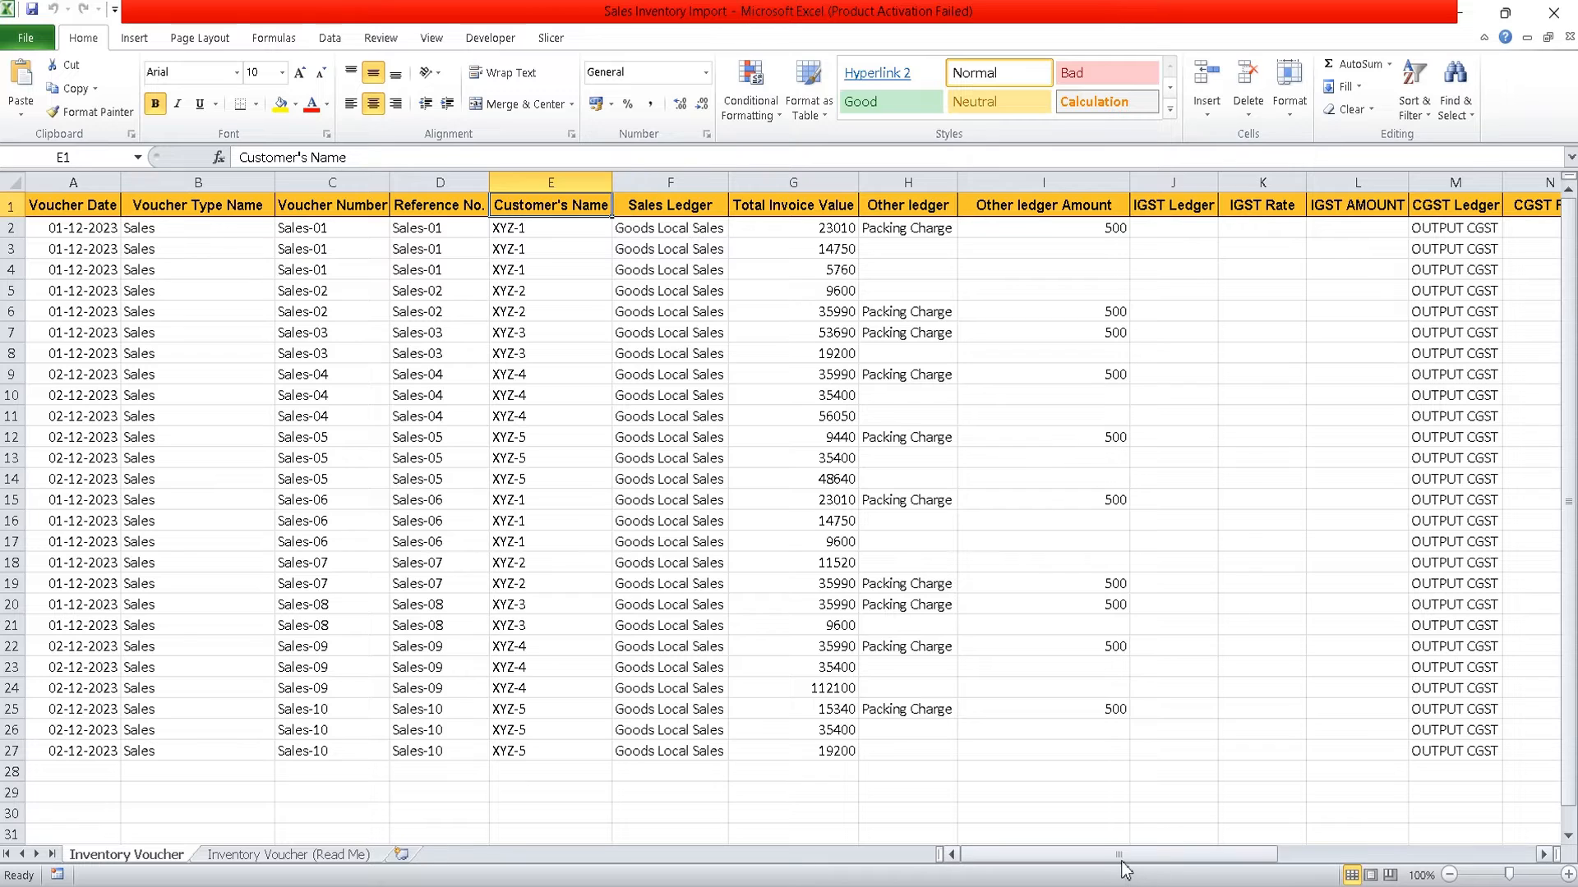
drag(1111, 862, 1249, 863)
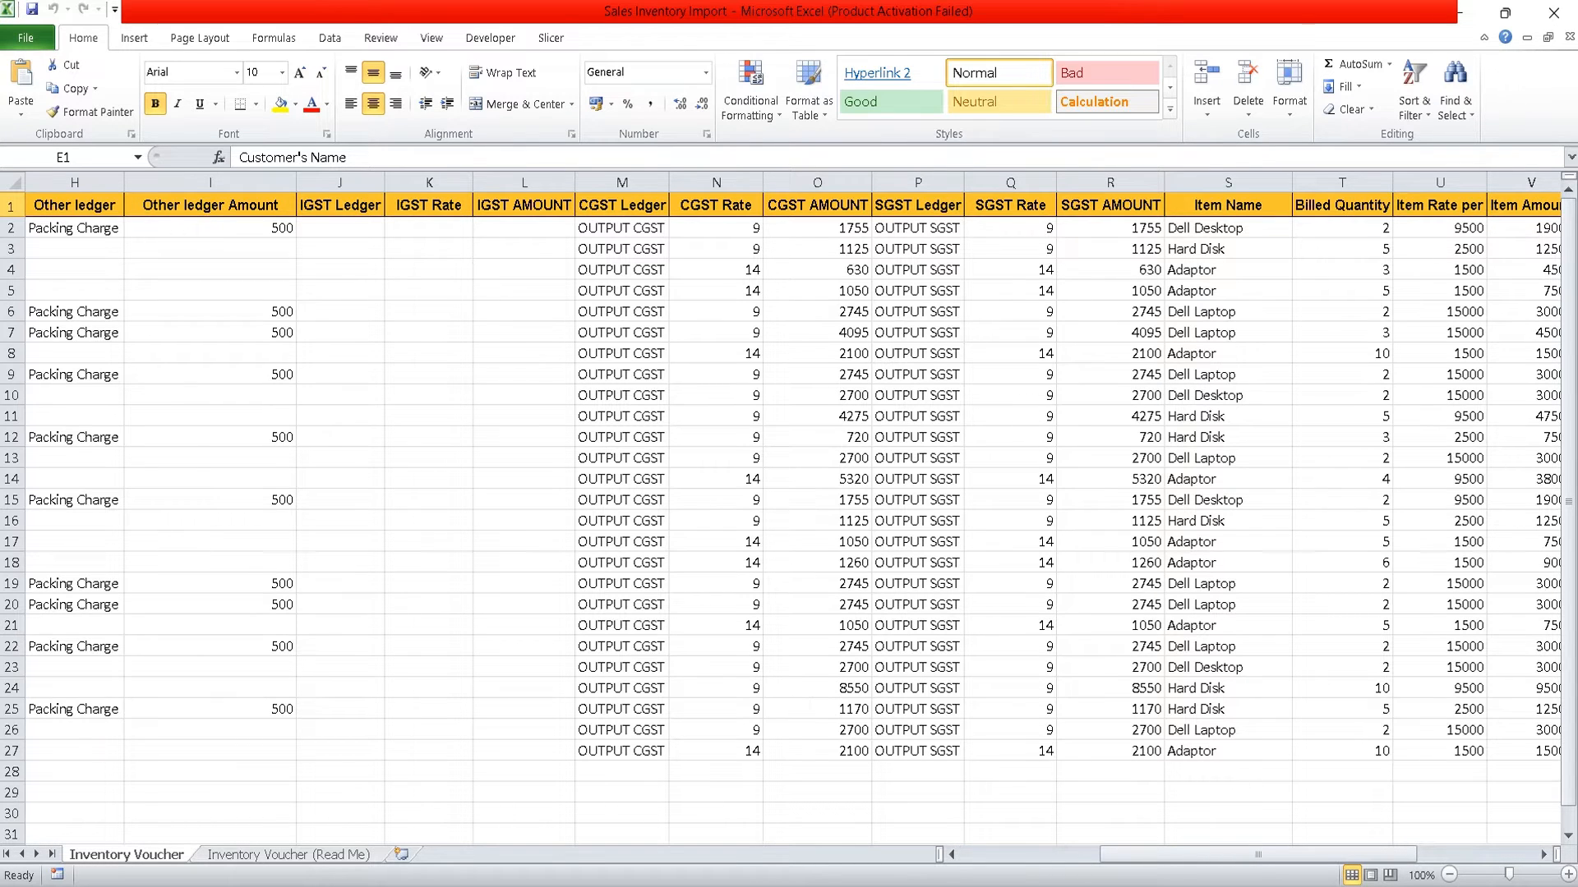
click(1075, 886)
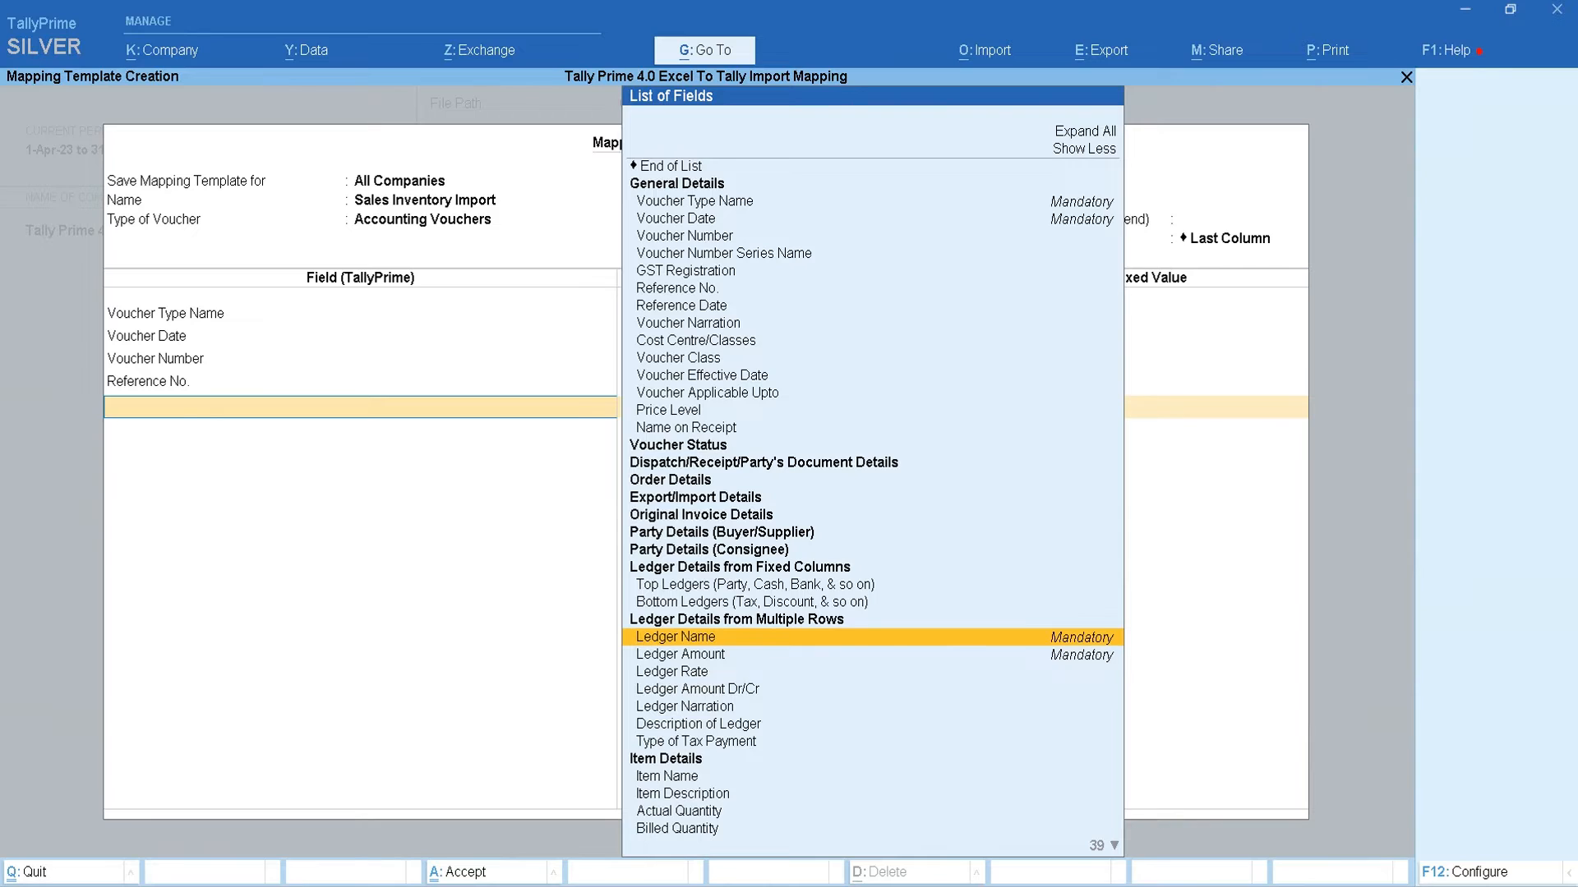
key(Return)
key(Down)
key(Down)
key(Down)
key(Down)
key(Down)
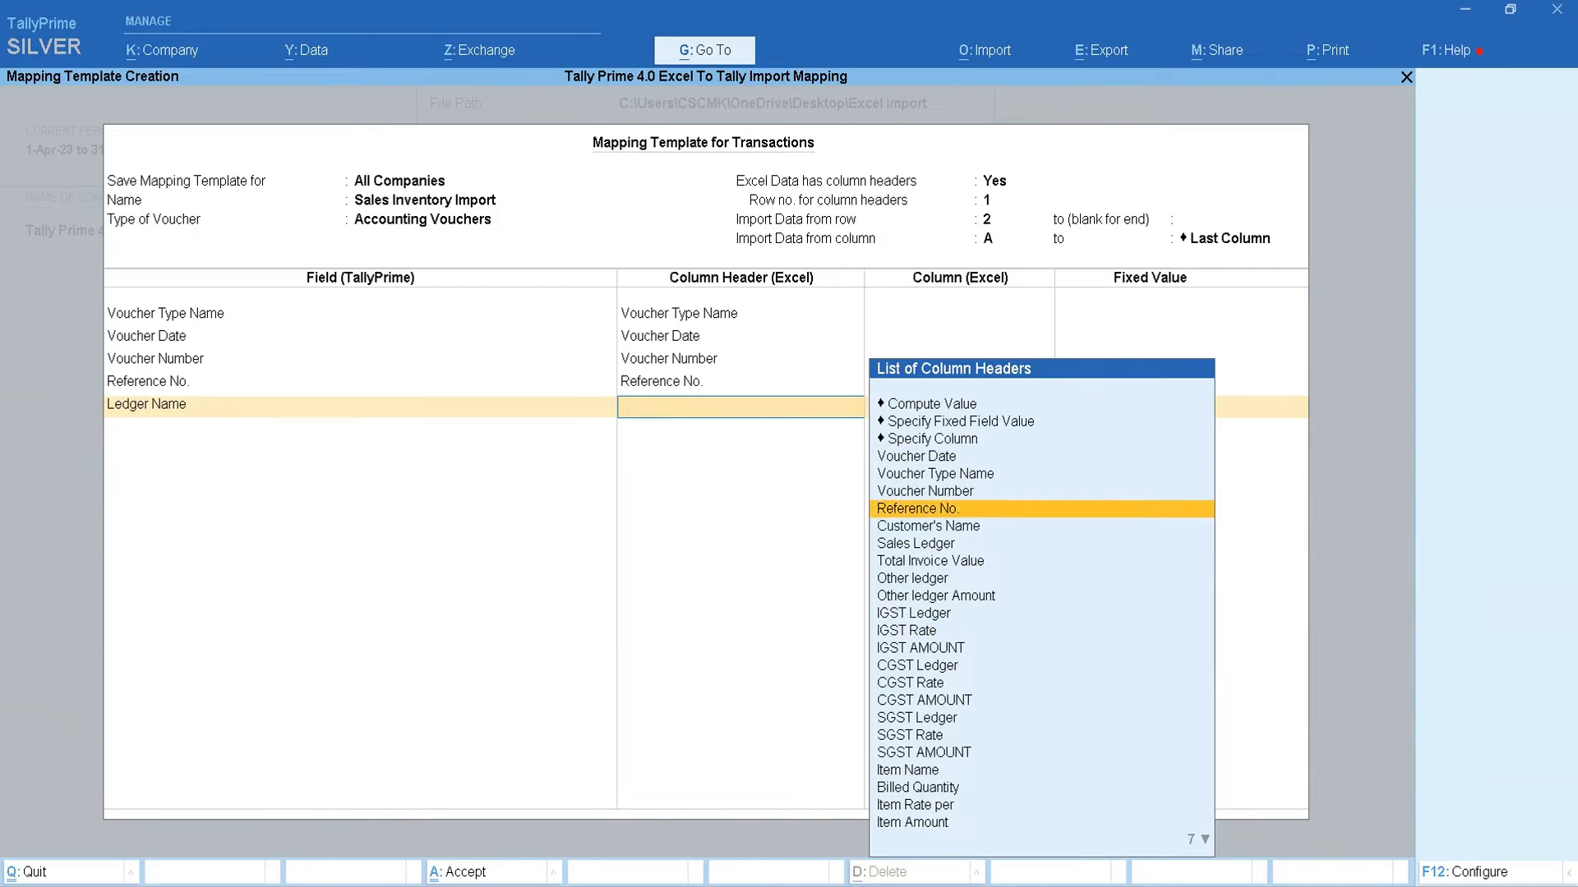
key(Return)
Assign the Sales Ledger column header to the Ledger Name row and add the Ledger Amount field under Ledger Details from Multiple Rows
key(Down)
key(Down)
key(Down)
key(Down)
key(Down)
key(Down)
key(Down)
key(Down)
key(Down)
key(Down)
key(Down)
key(Down)
key(Down)
key(Down)
key(Down)
key(Down)
key(Down)
key(Down)
key(Down)
key(Down)
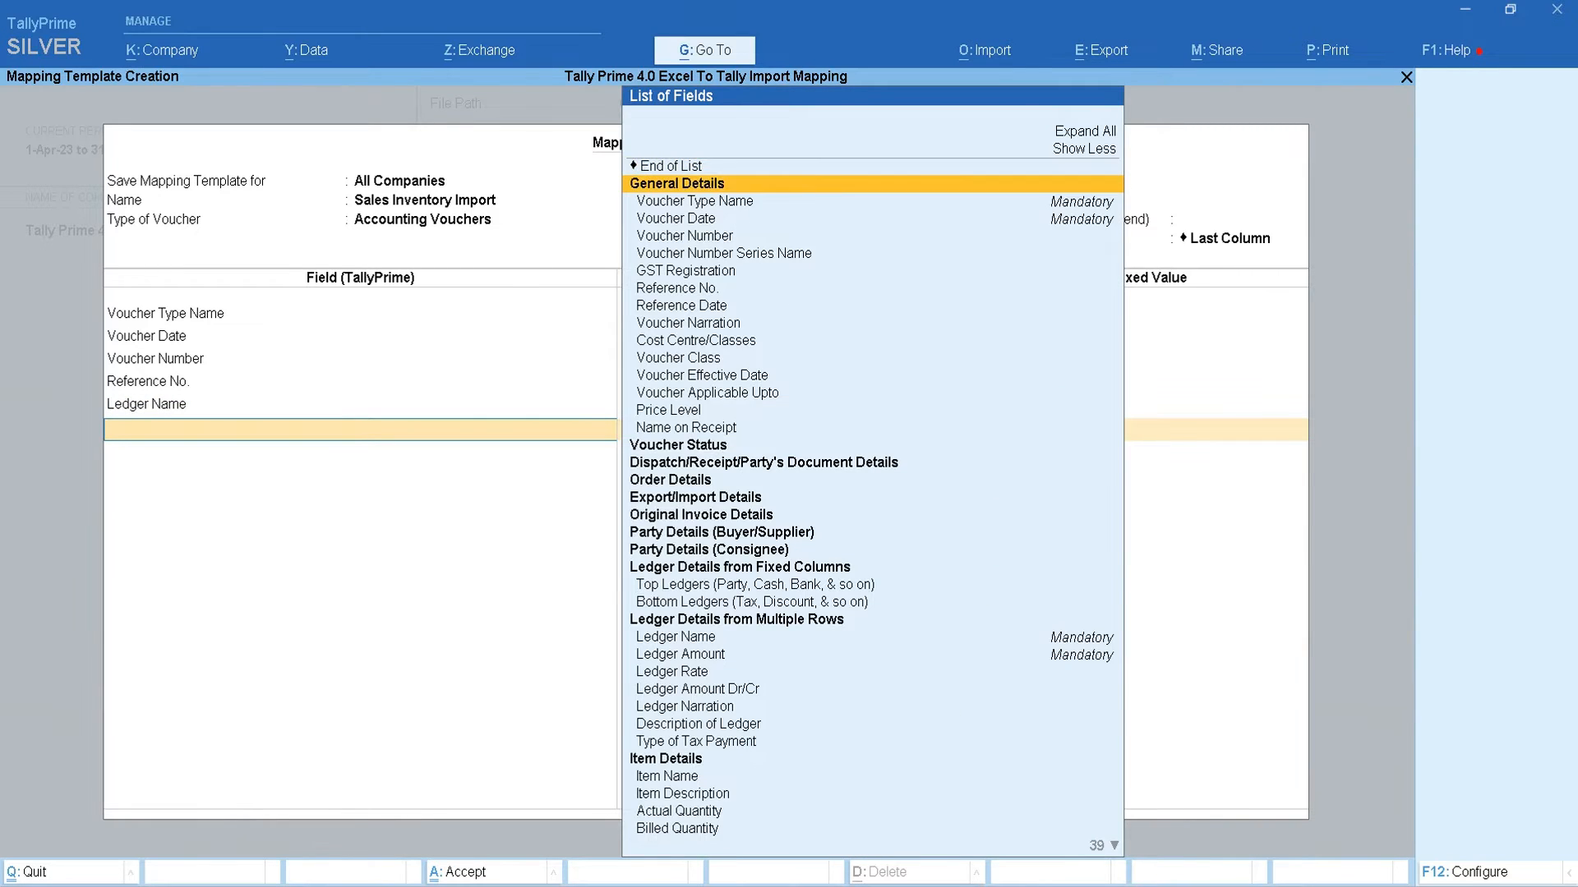
key(Return)
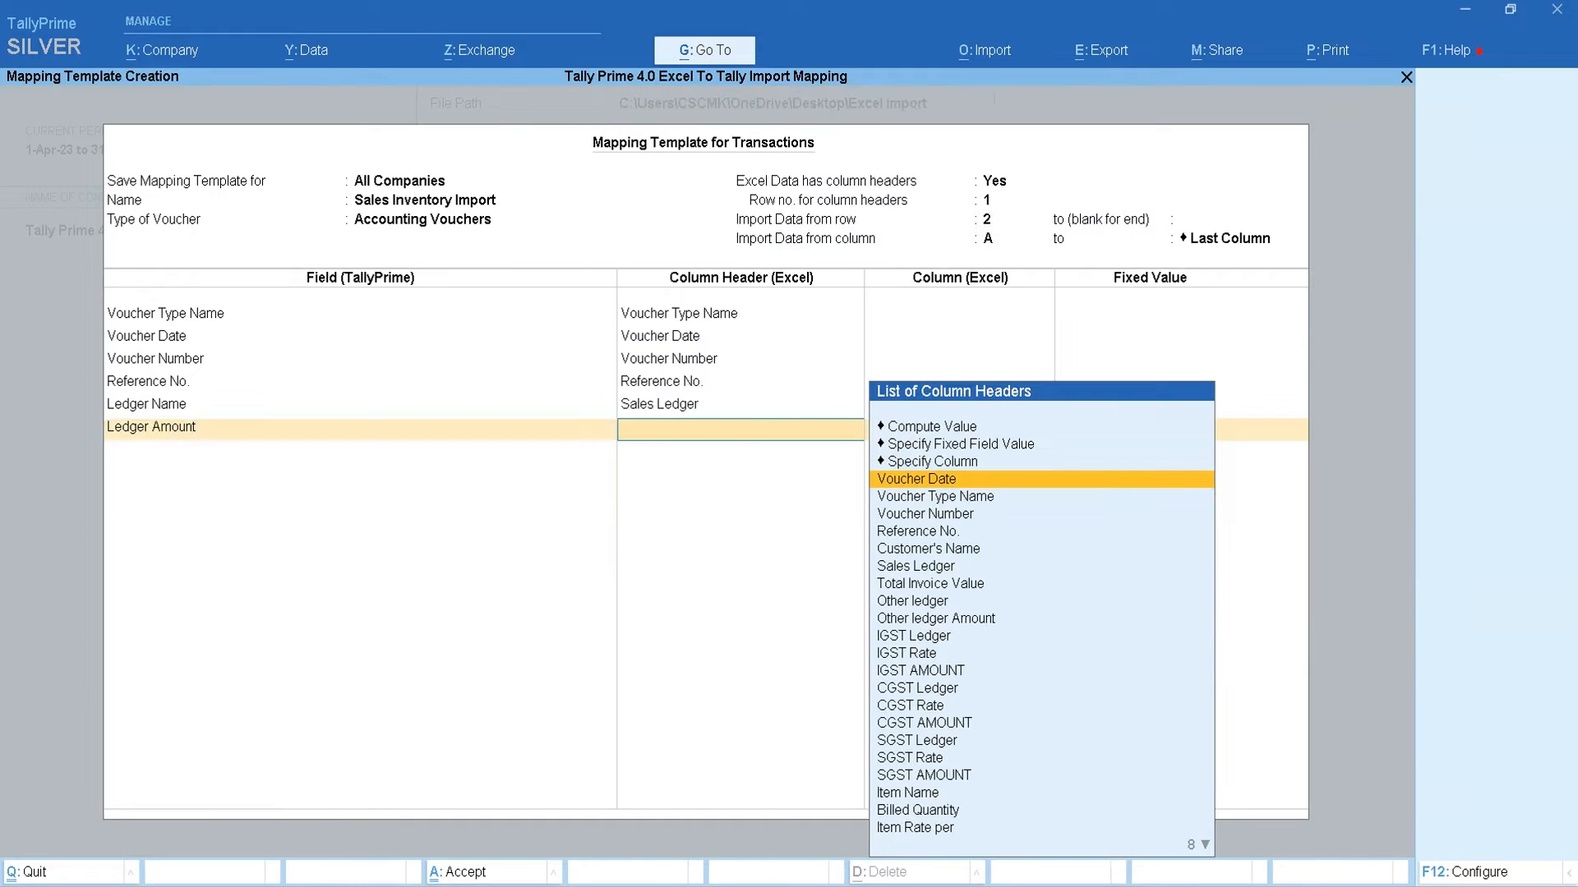
Map the Ledger Amount field to the Item Amount column header, checking that column in the Excel sheet
key(Down)
key(Down)
key(Down)
key(Down)
key(Down)
key(Down)
key(Down)
key(Down)
key(Down)
key(Down)
key(Down)
key(Down)
key(Down)
key(Down)
key(Down)
key(Down)
key(Down)
key(Down)
key(Down)
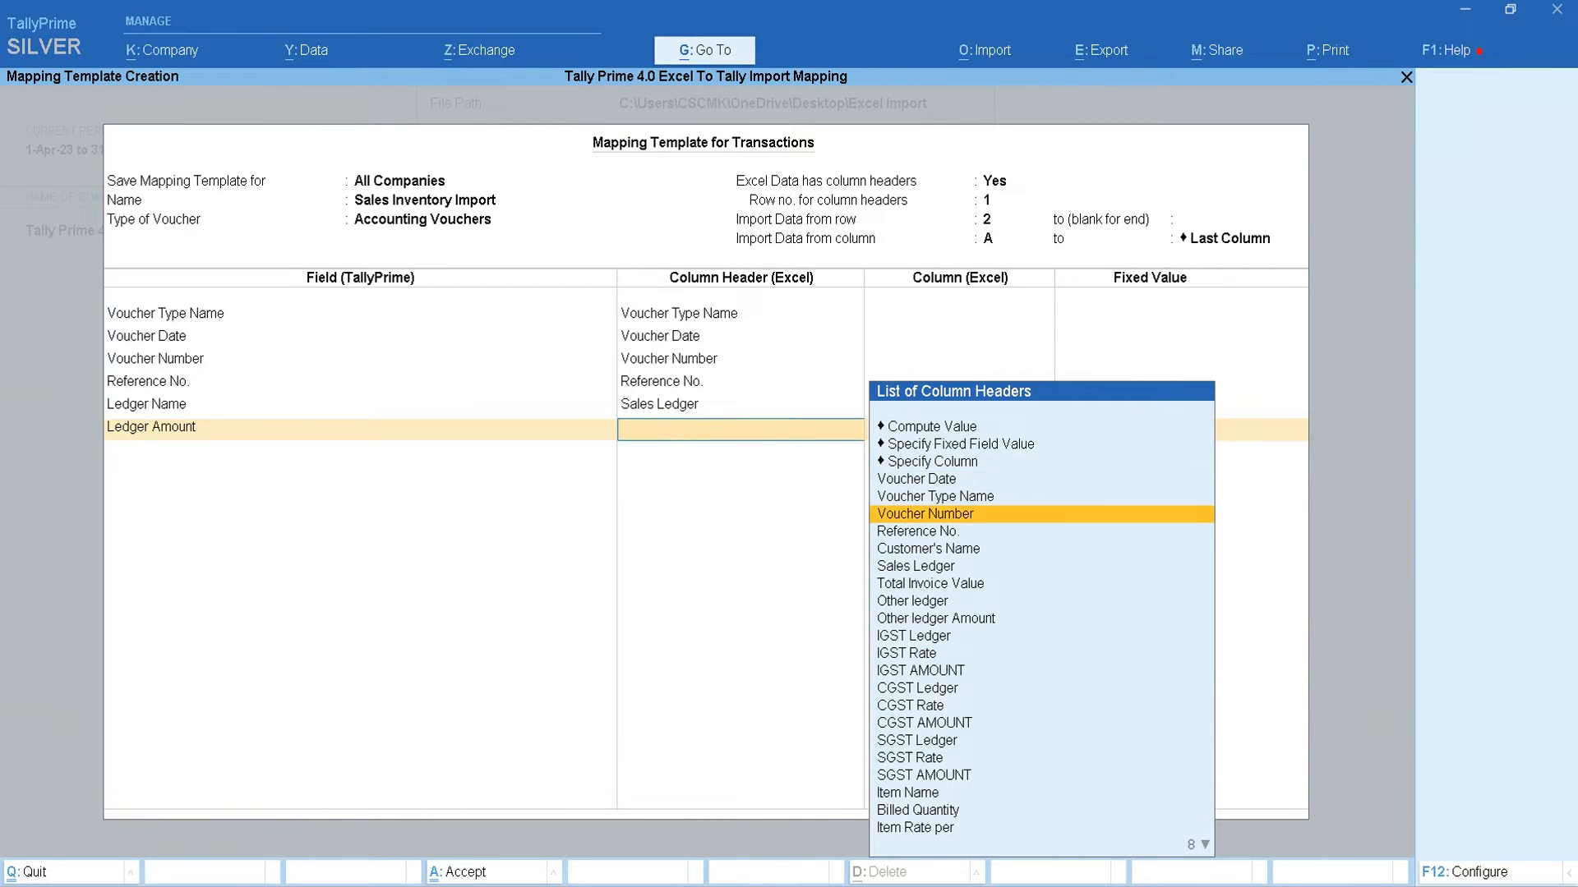
key(Down)
key(Down)
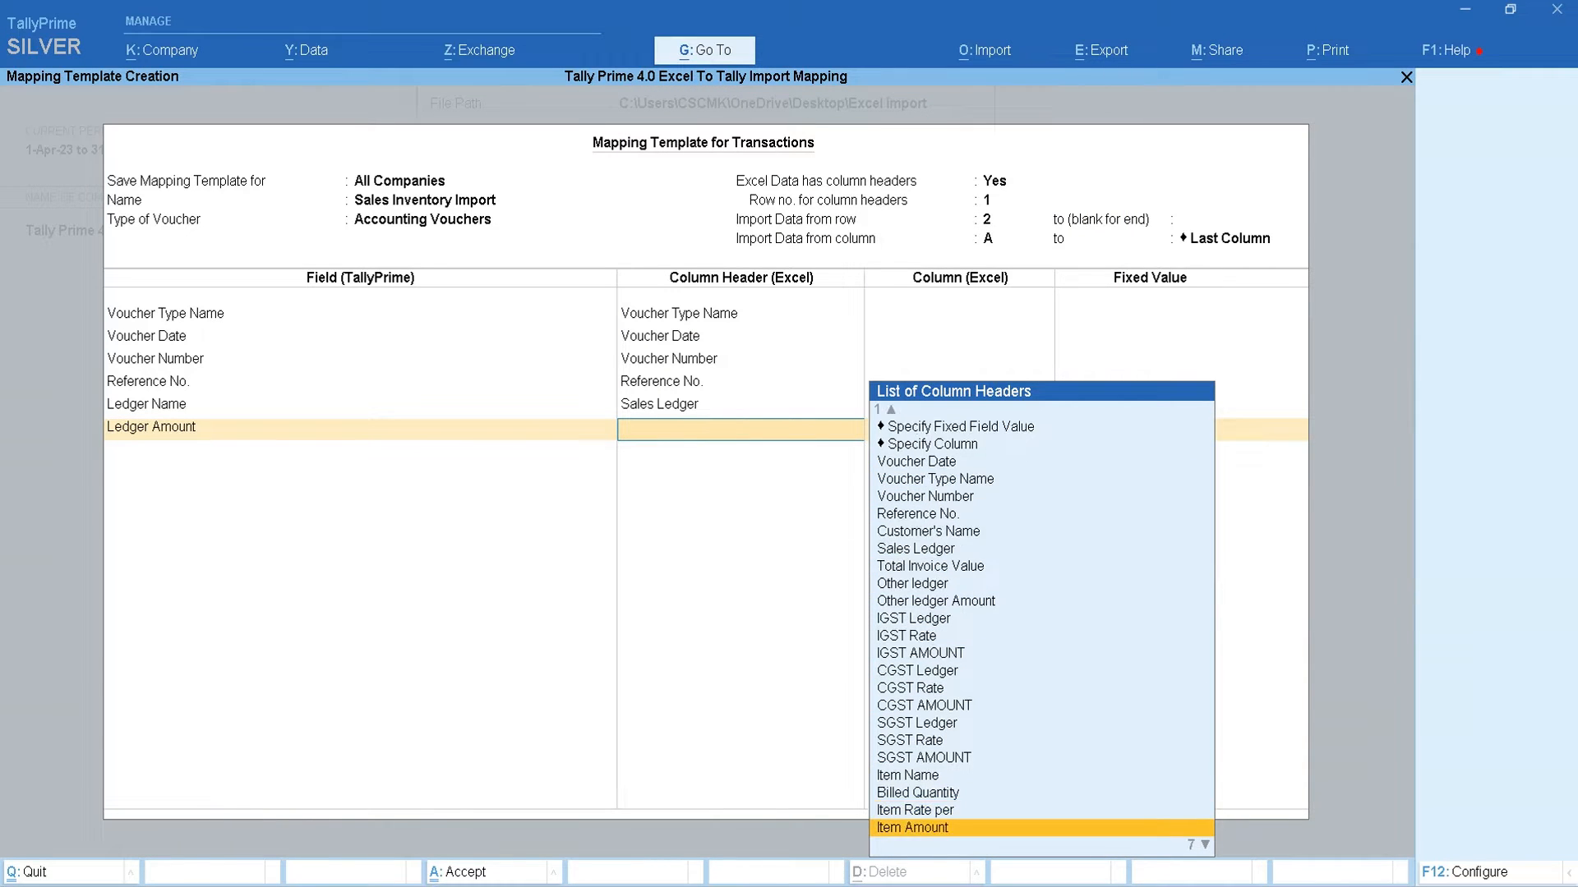
key(Down)
key(Up)
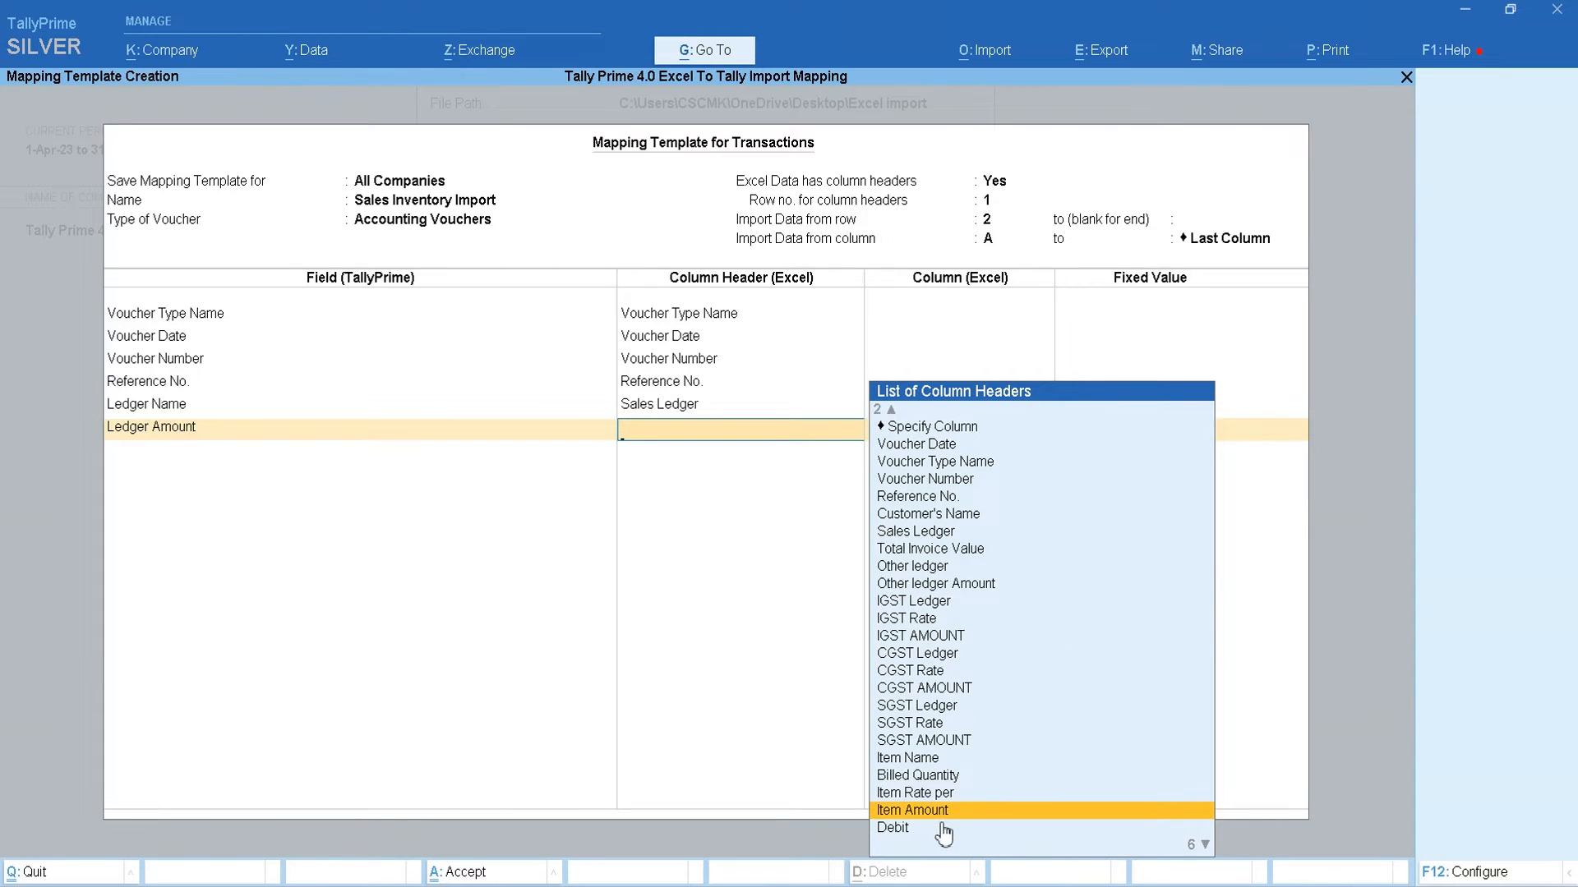
mouse_move(1084, 886)
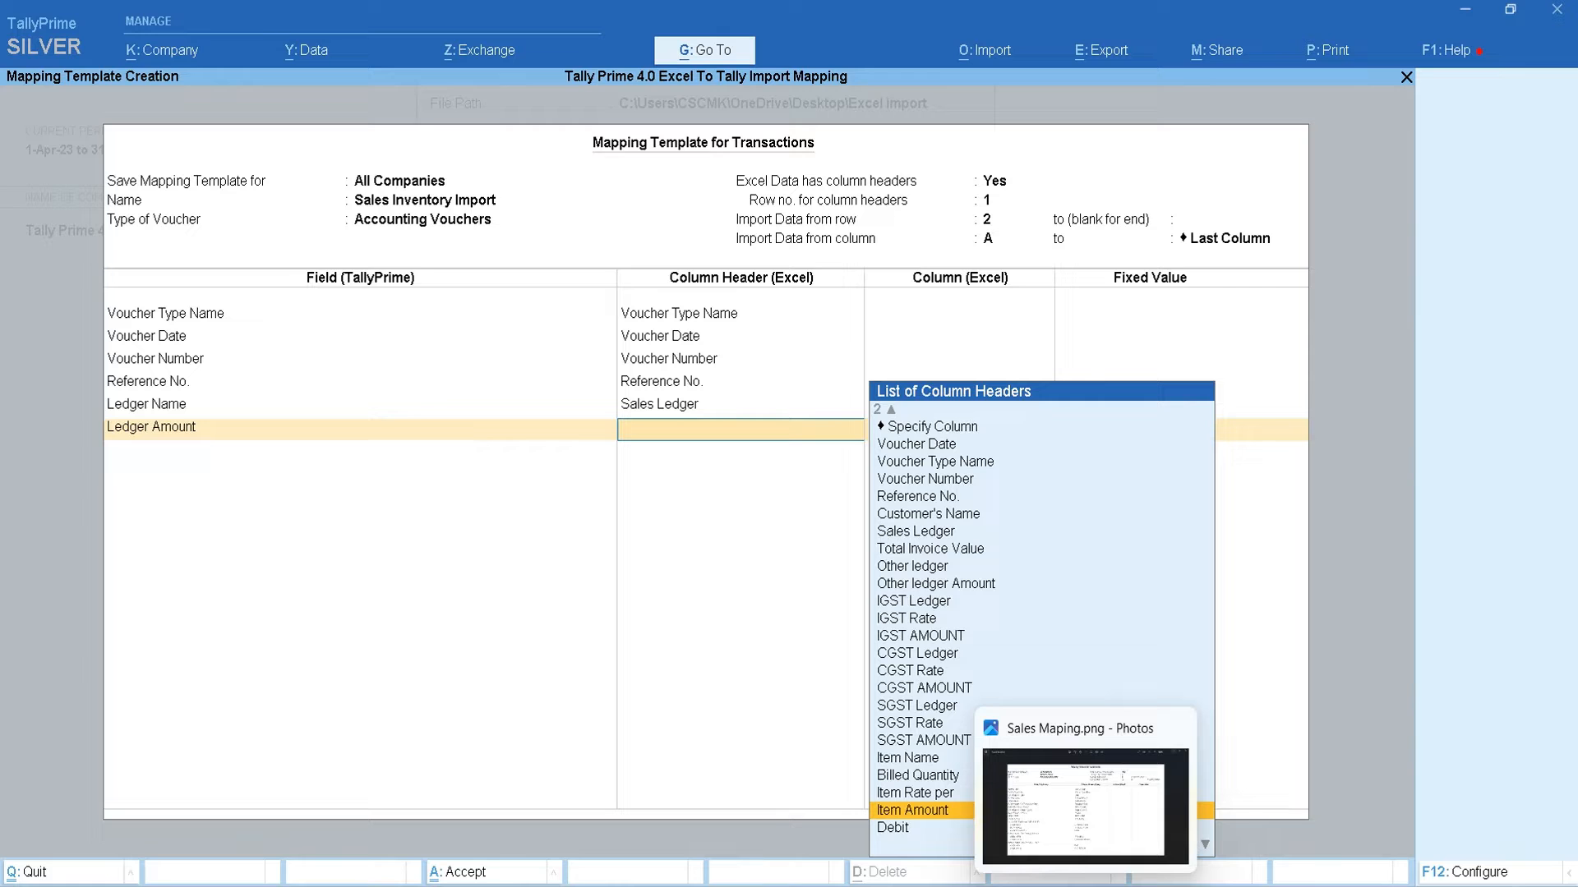
key(alt+Tab)
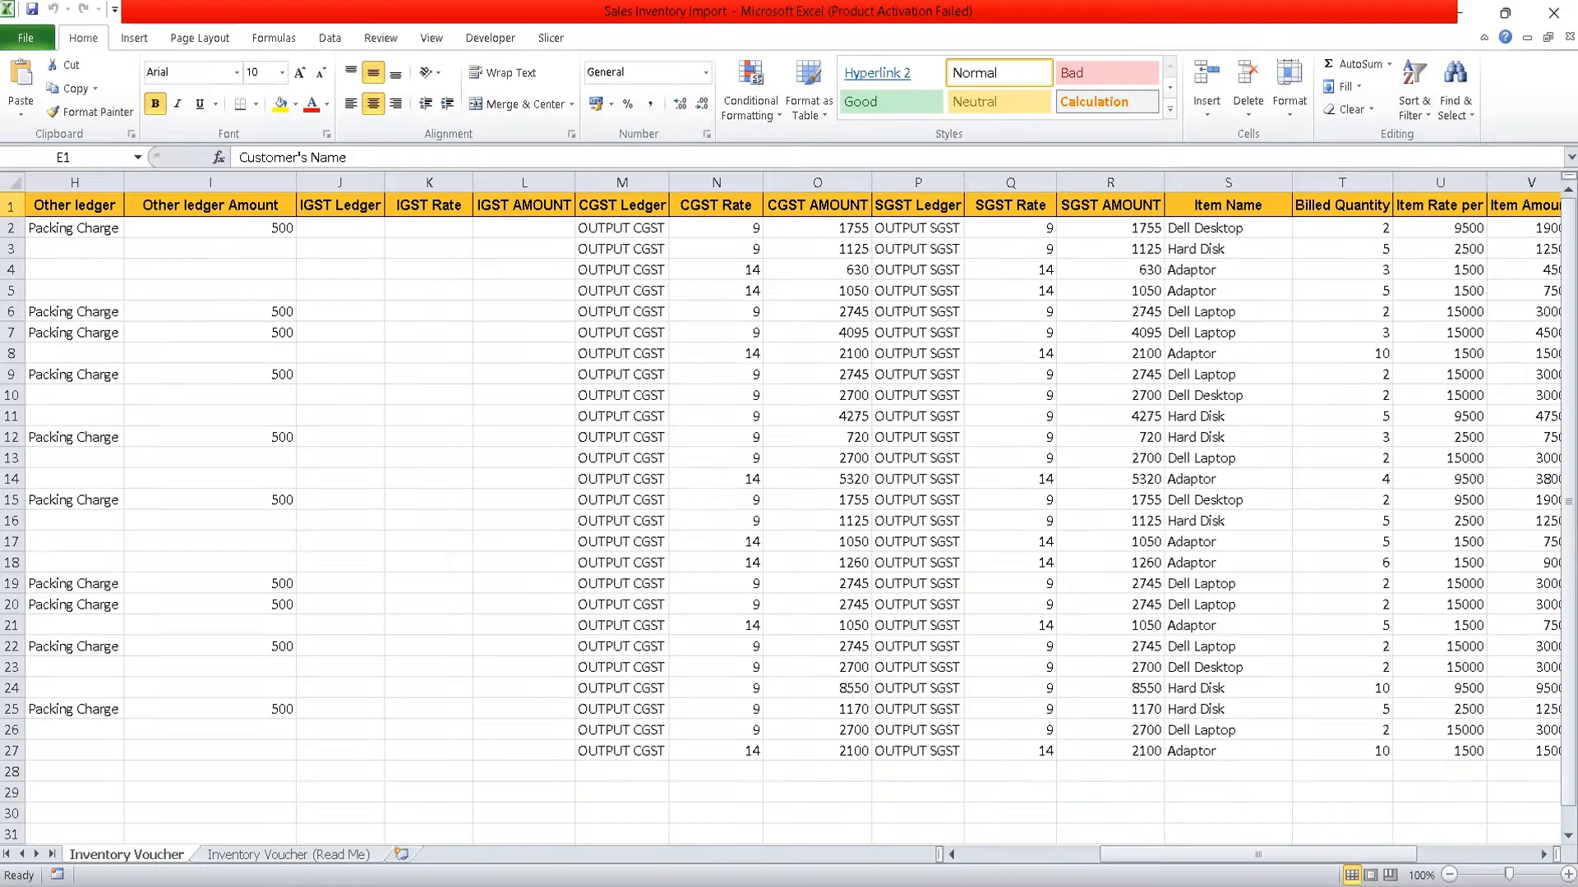
click(1516, 201)
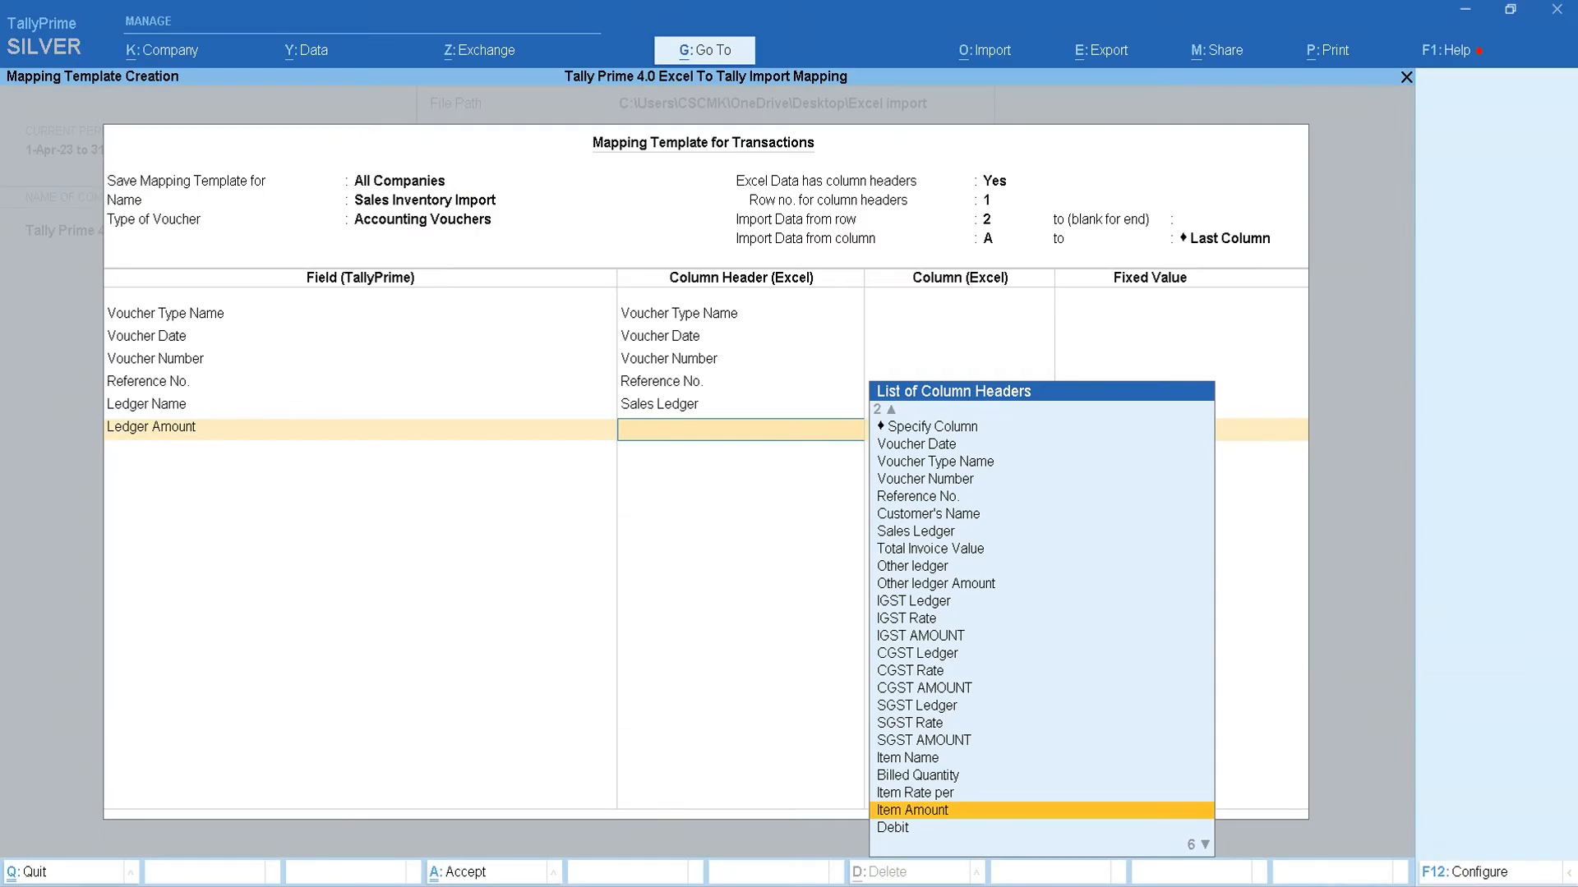
key(Return)
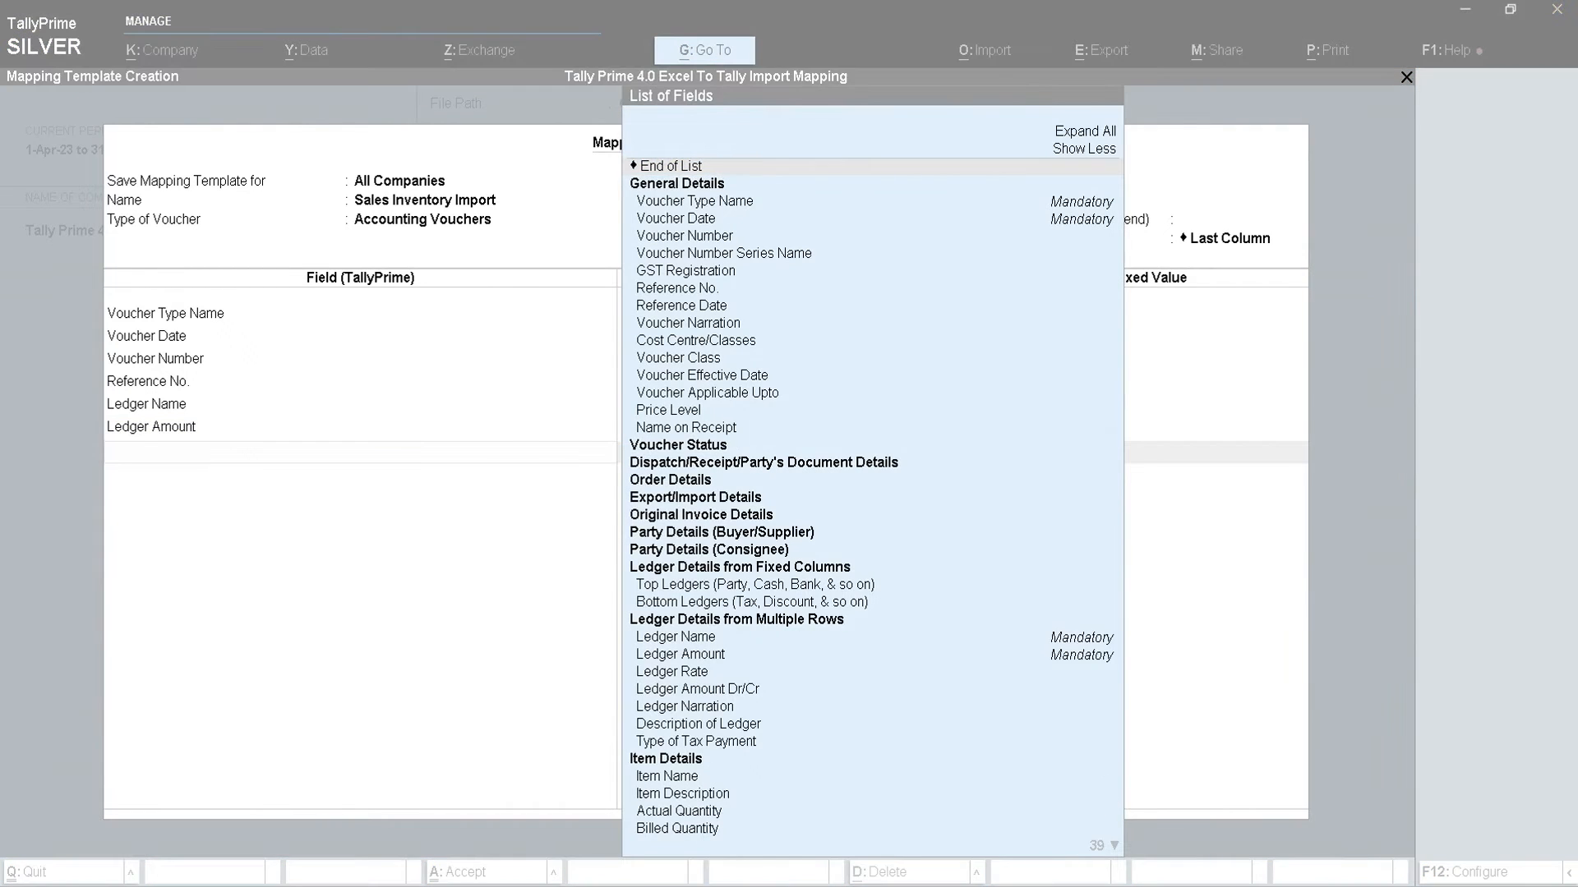
Check the customer column in the Excel sheet and add the Top Ledgers (Party, Cash, Bank, & so on) group to the template
key(alt+Tab)
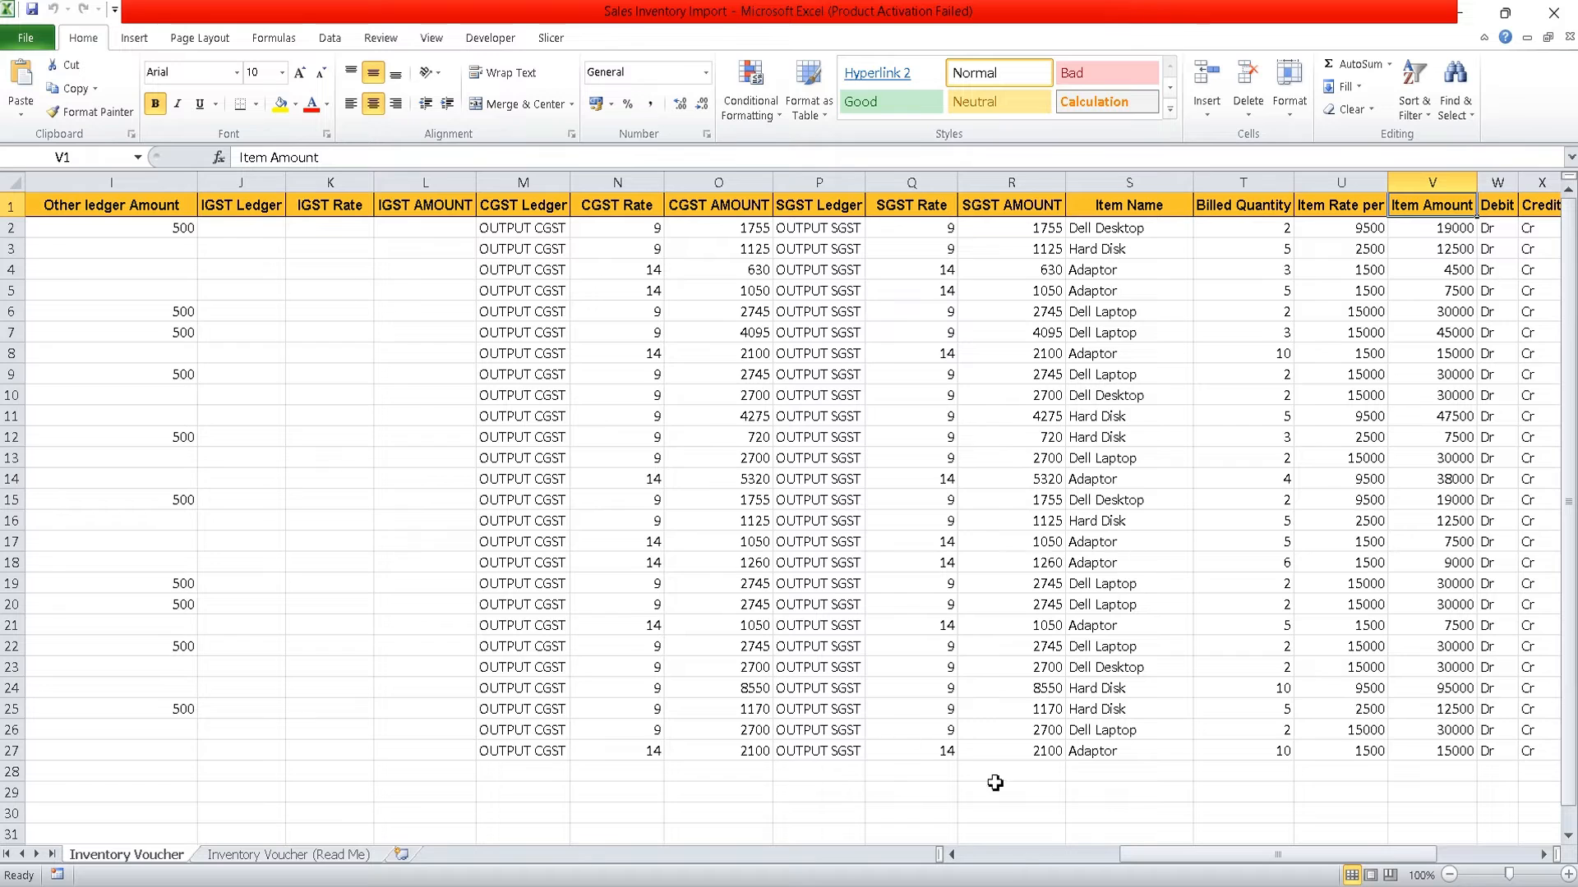
click(986, 854)
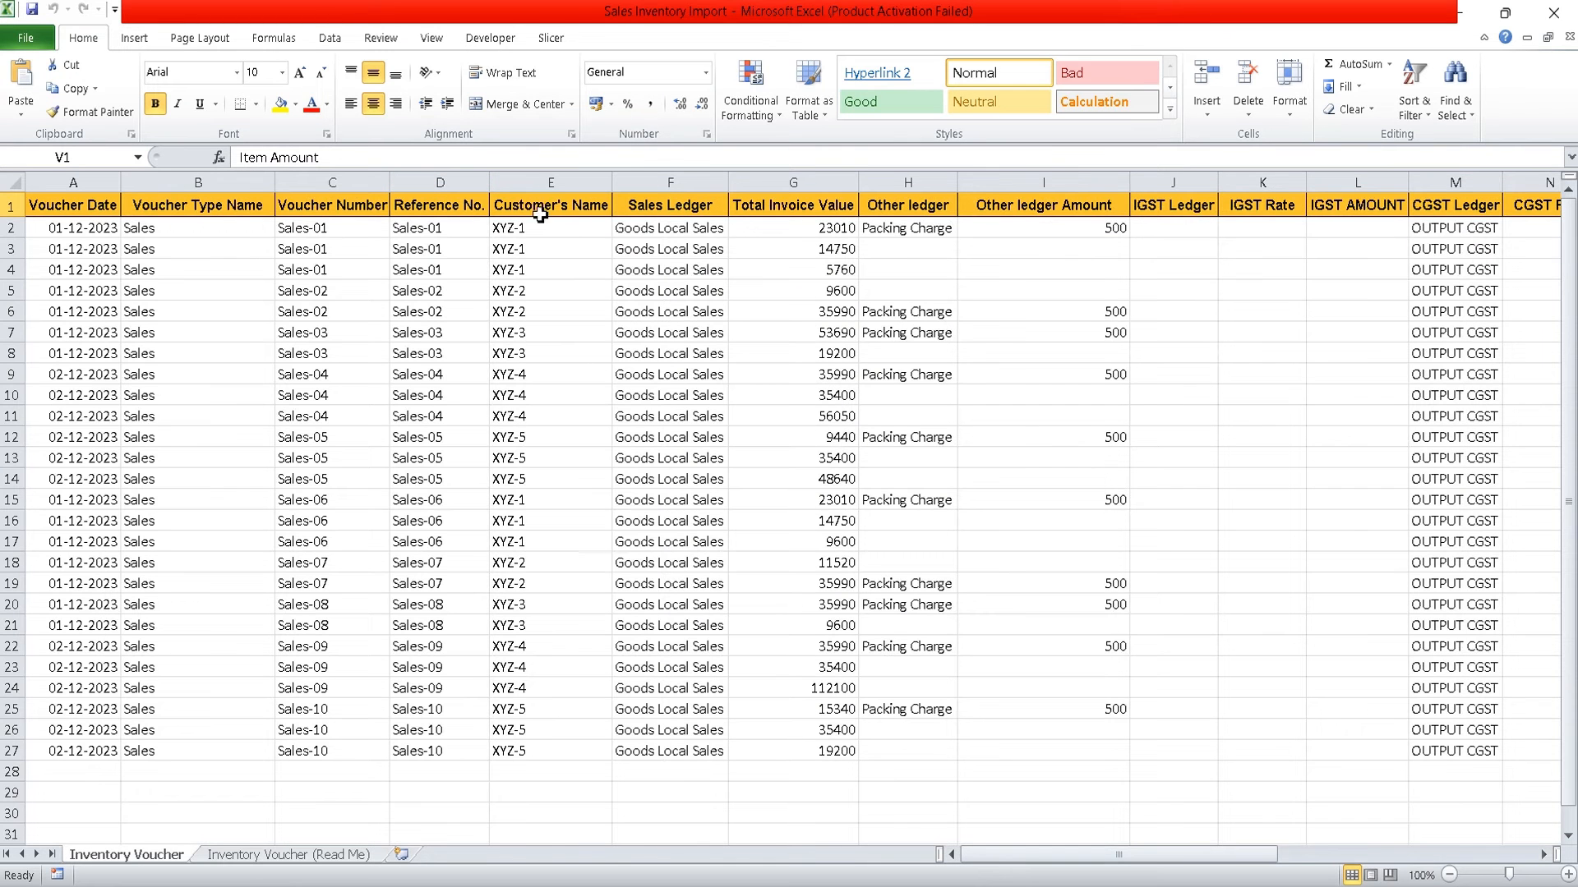
key(alt+Tab)
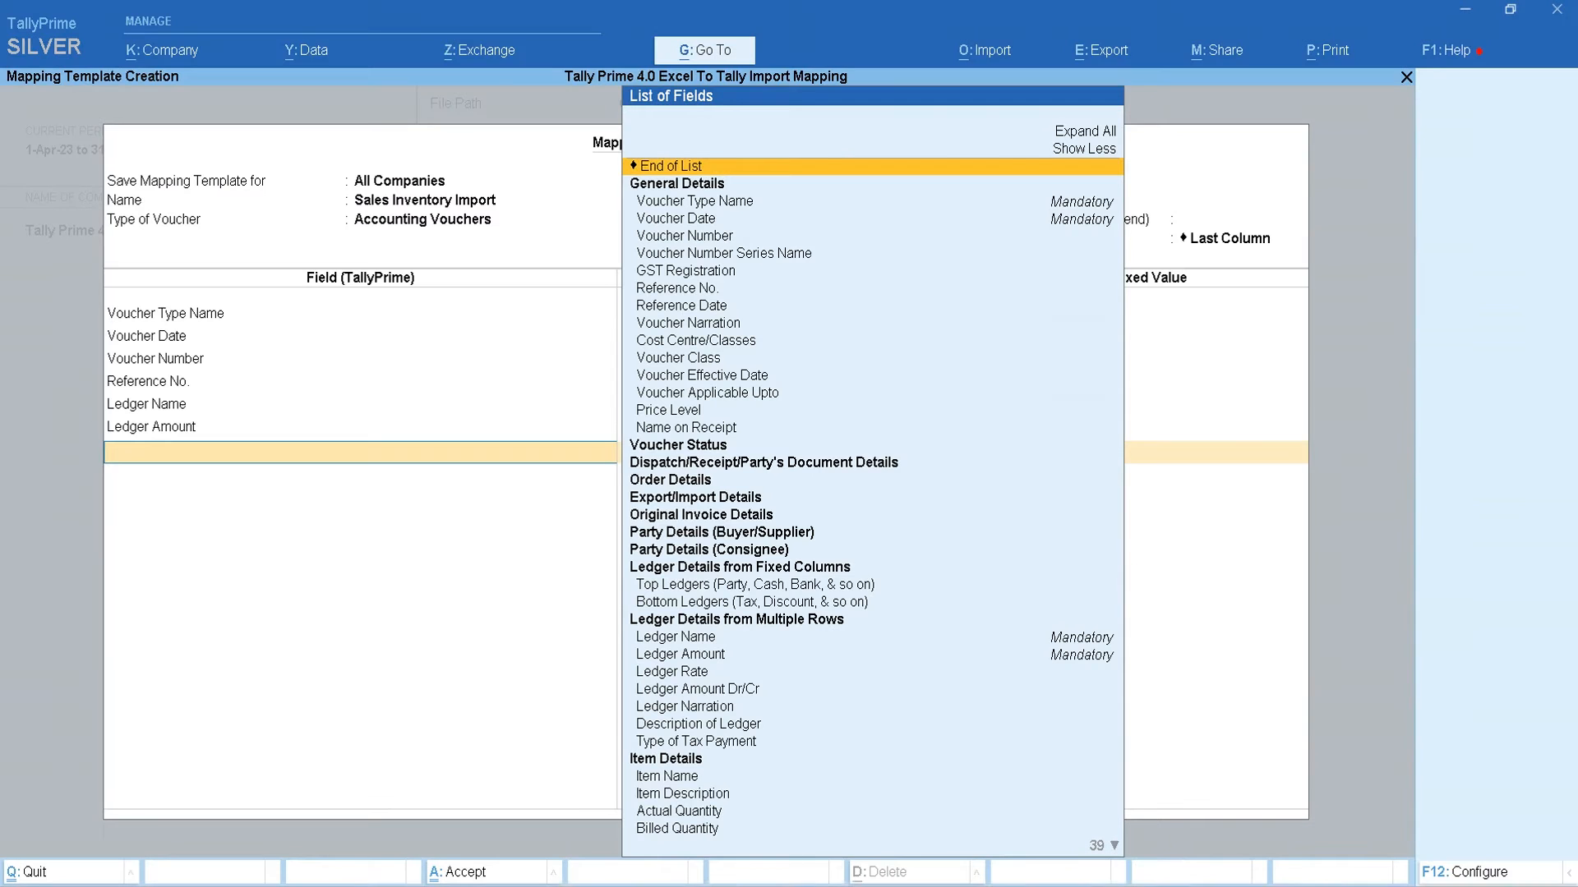
click(647, 589)
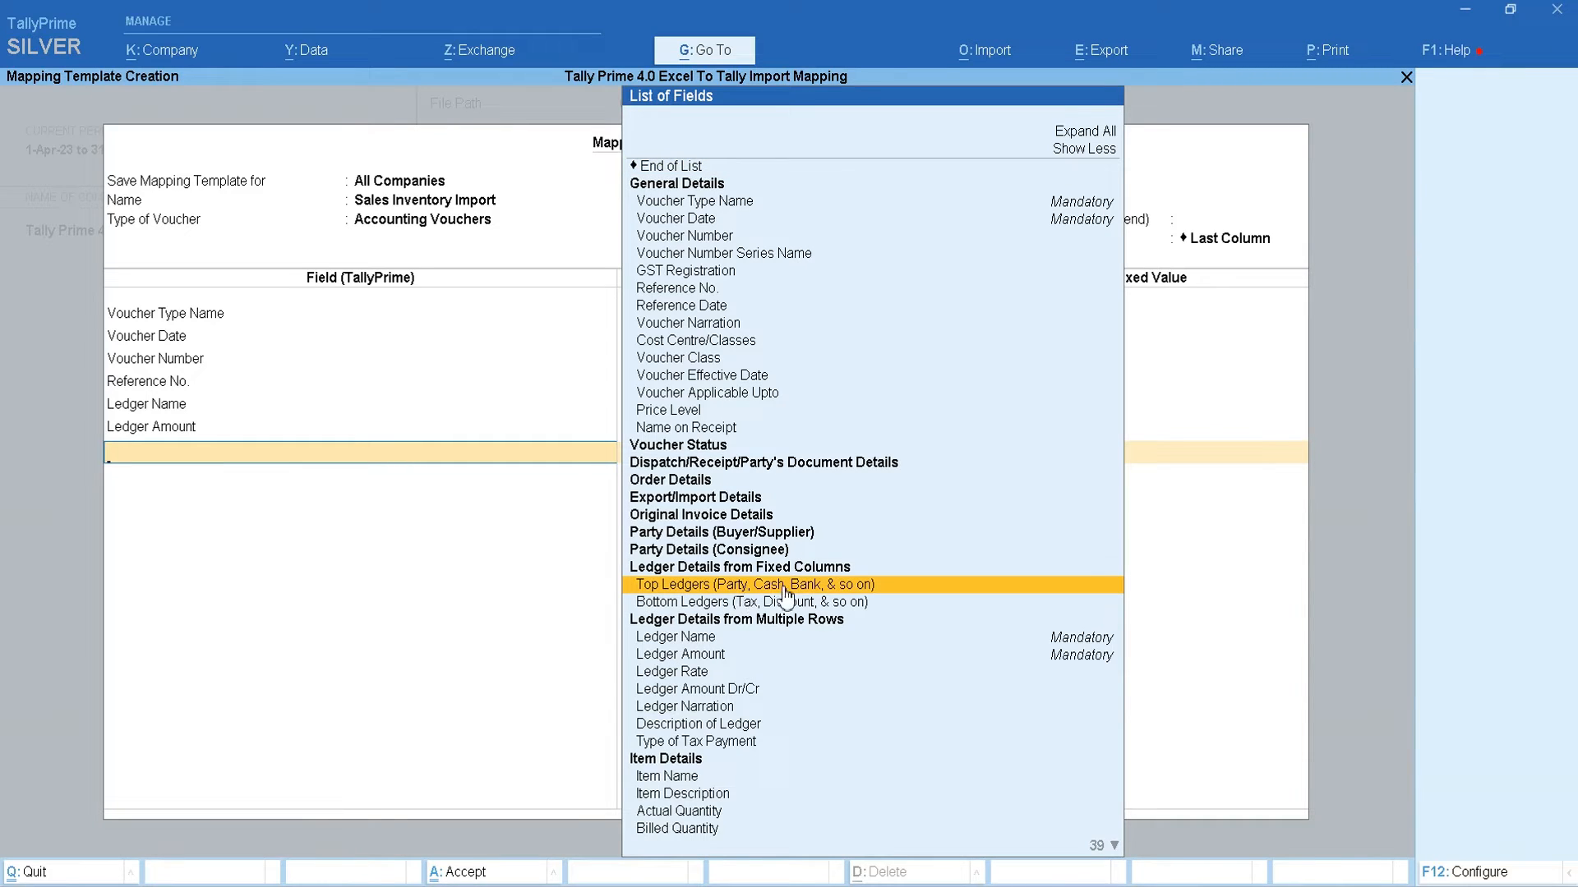
click(733, 586)
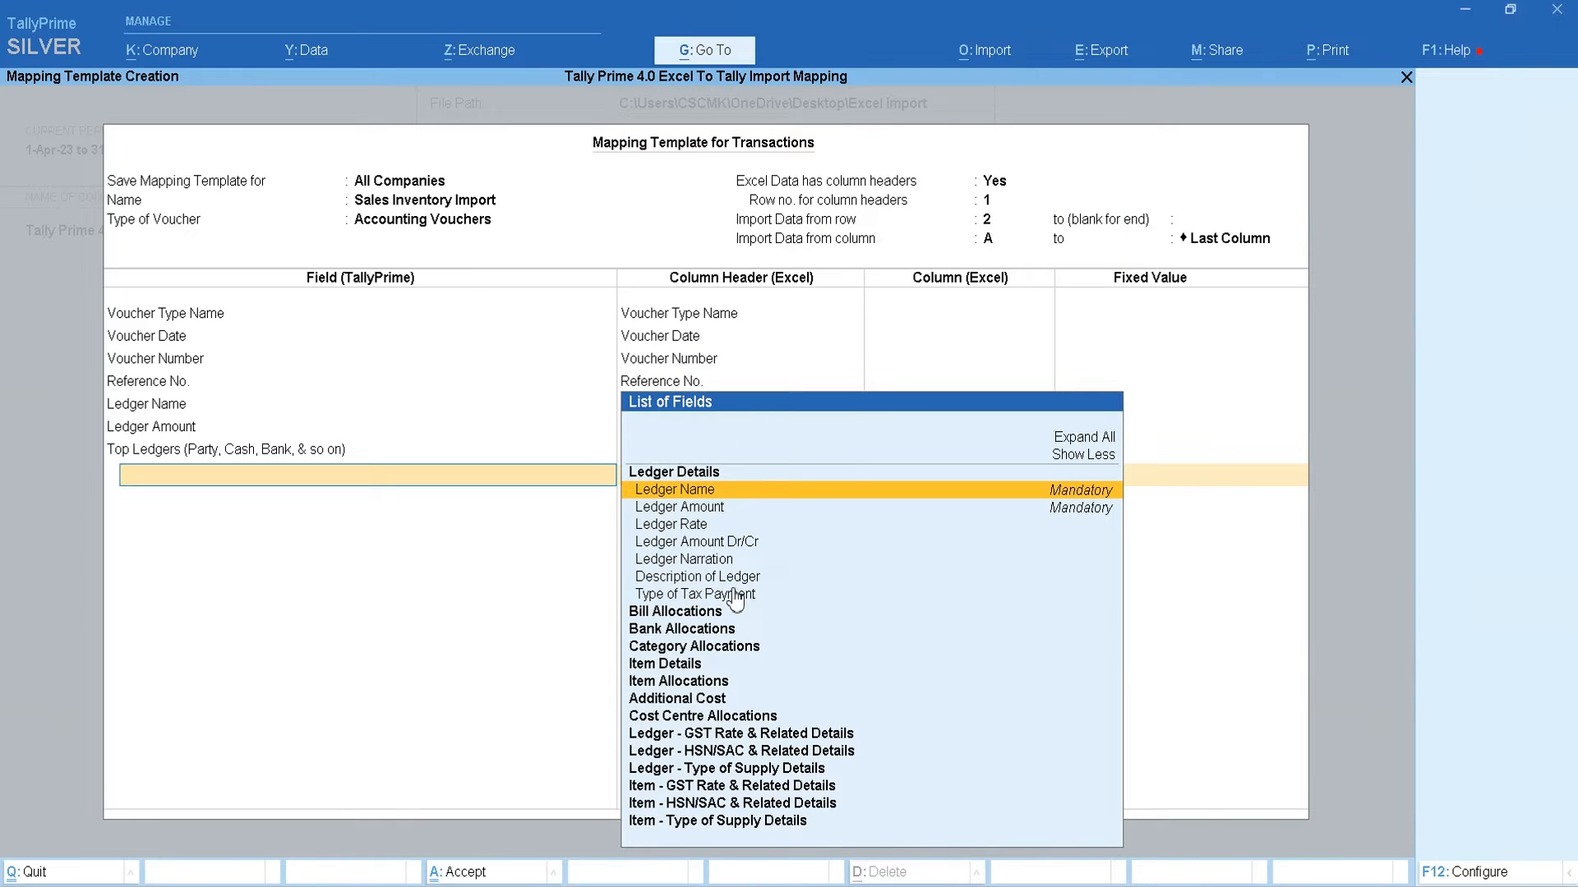
Map the Ledger Name field under Top Ledgers to the Customer's Name column header
key(Return)
key(Down)
key(Down)
key(Down)
key(Down)
key(Down)
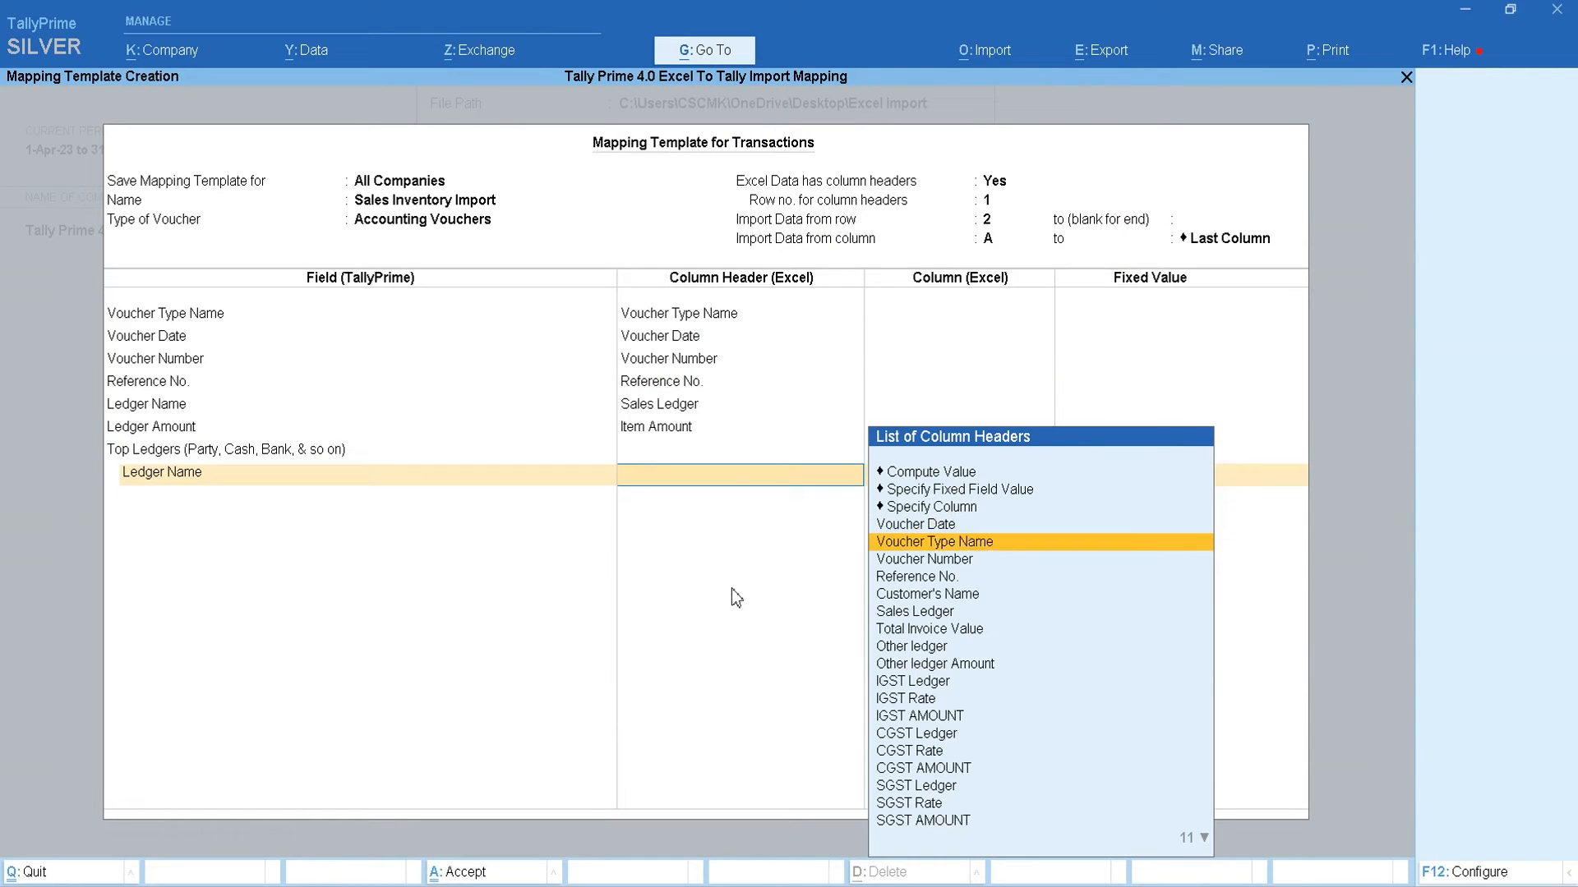
key(Return)
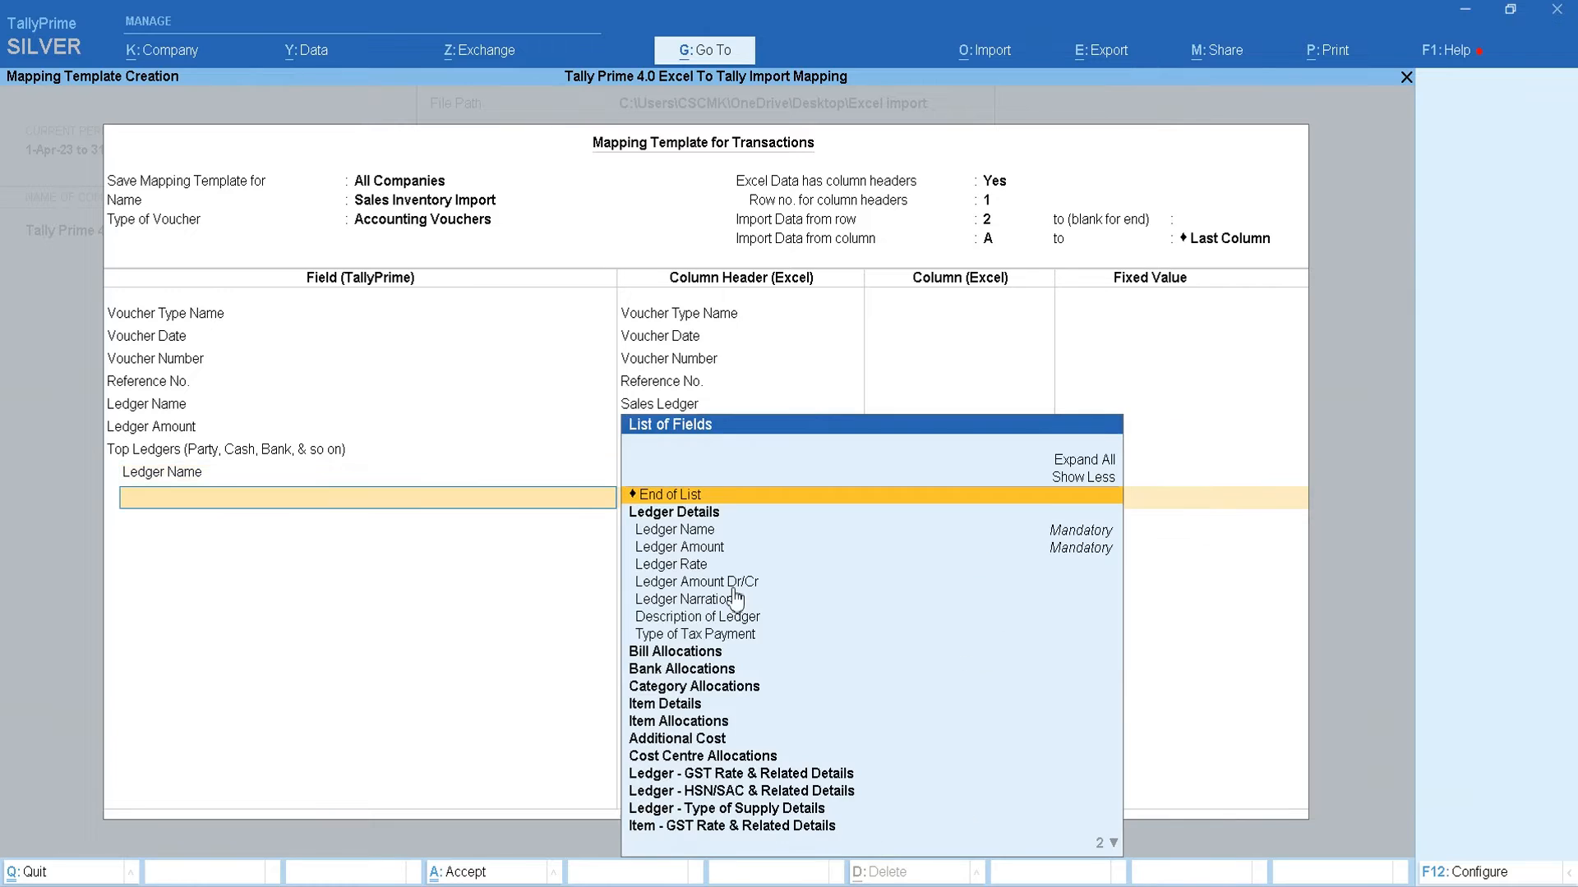
Map the Ledger Amount field under Top Ledgers to the Total Invoice Value column header
key(Down)
key(Down)
key(Return)
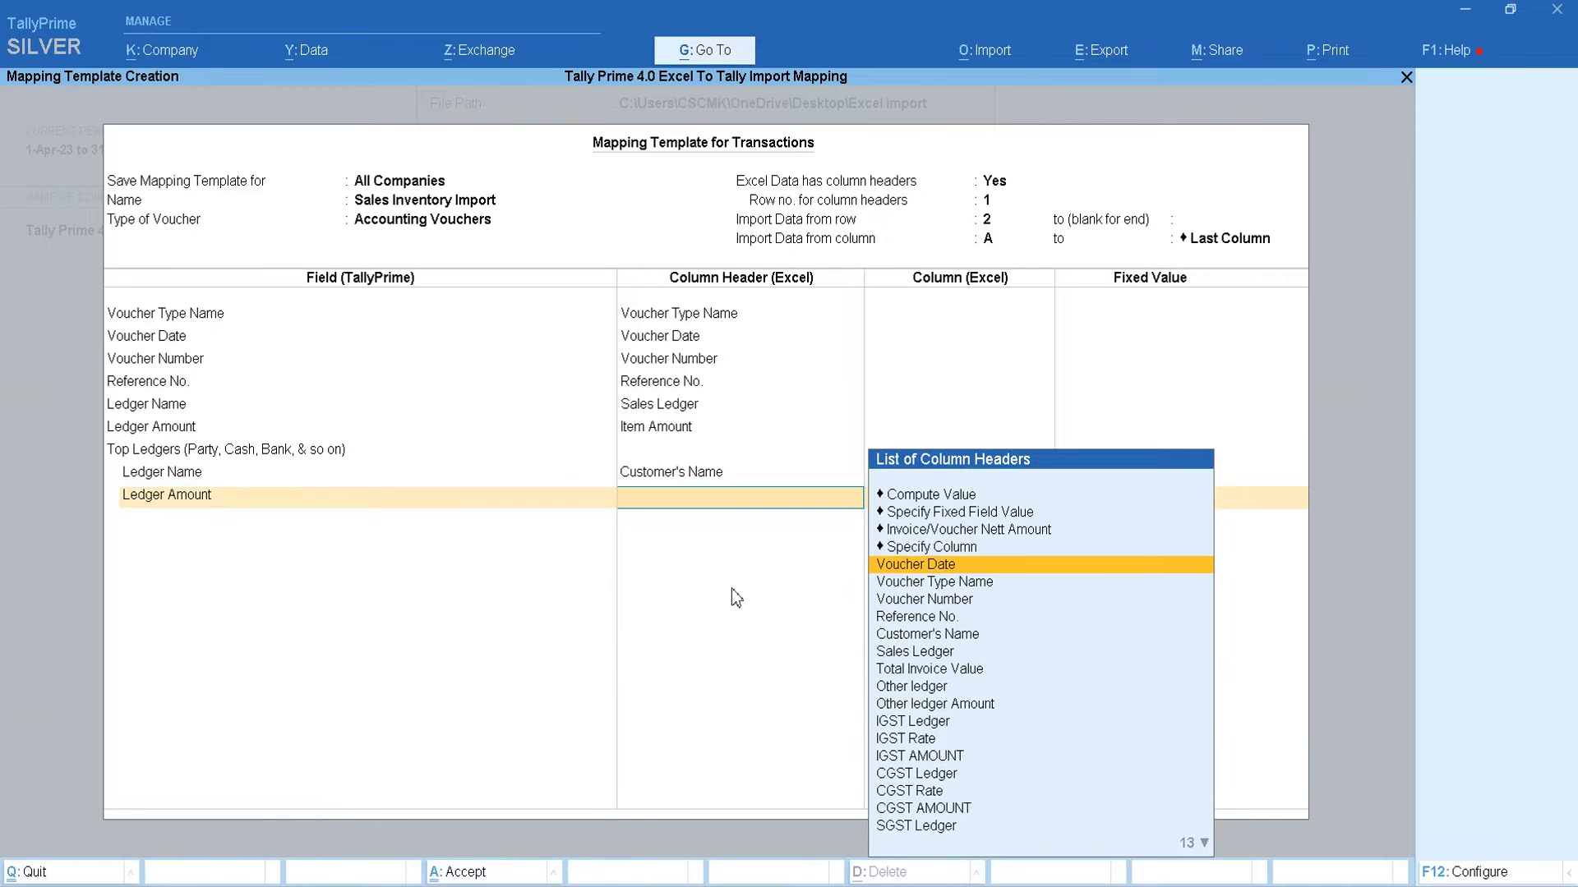
key(Down)
key(Down)
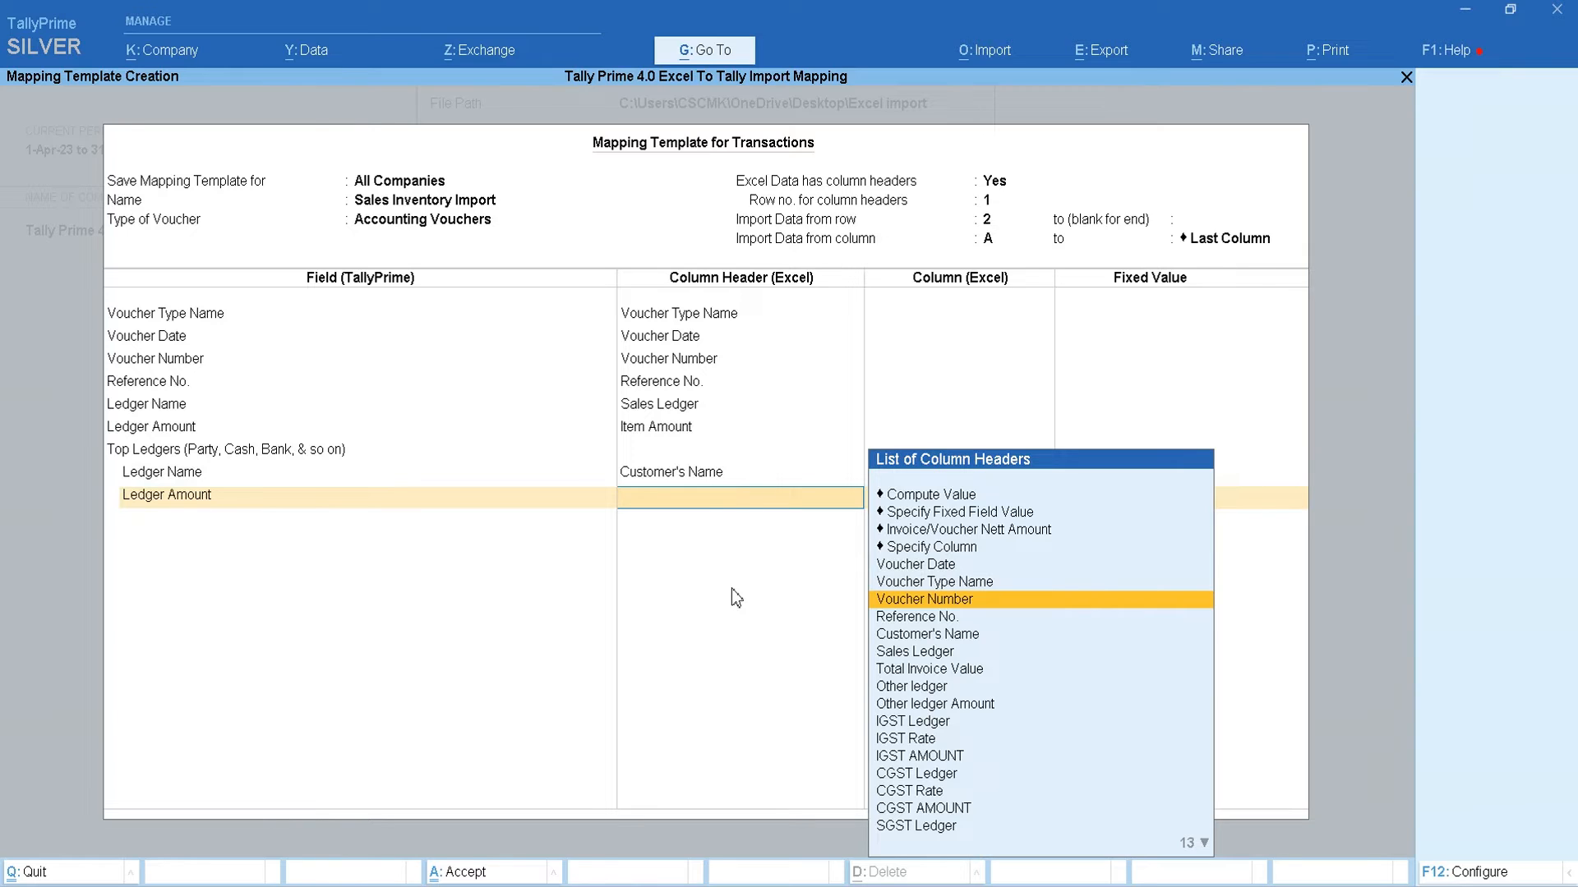
key(Down)
key(Down)
key(Down)
key(Down)
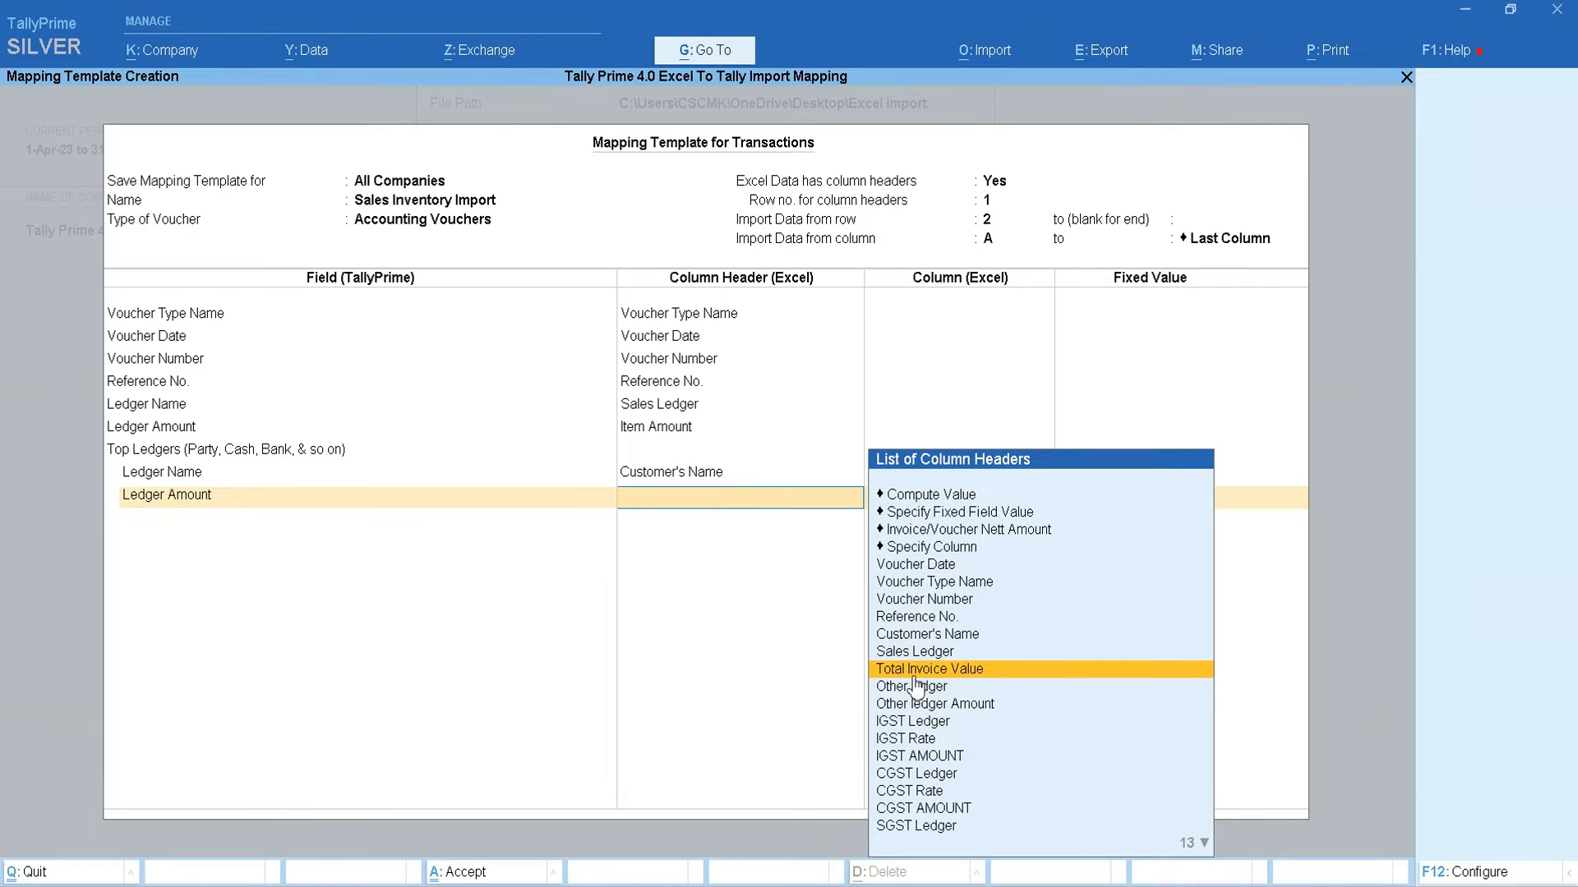
key(Return)
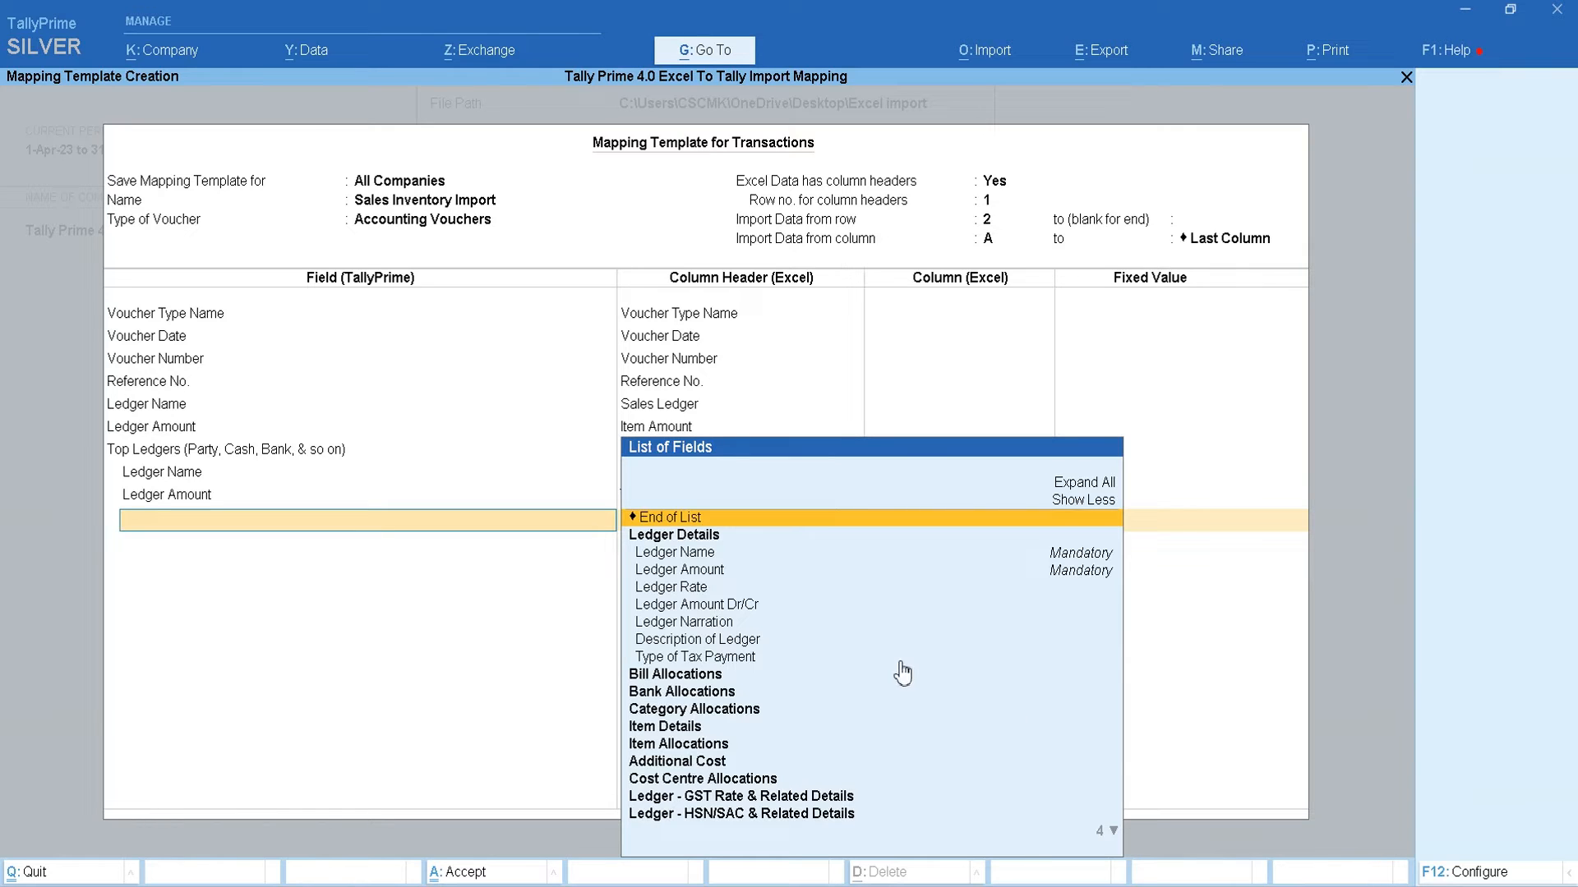
Map the Ledger Amount Dr/Cr field under Top Ledgers to the Debit column header after checking the Excel sheet, and end that field list
key(Down)
key(Down)
key(Down)
key(Down)
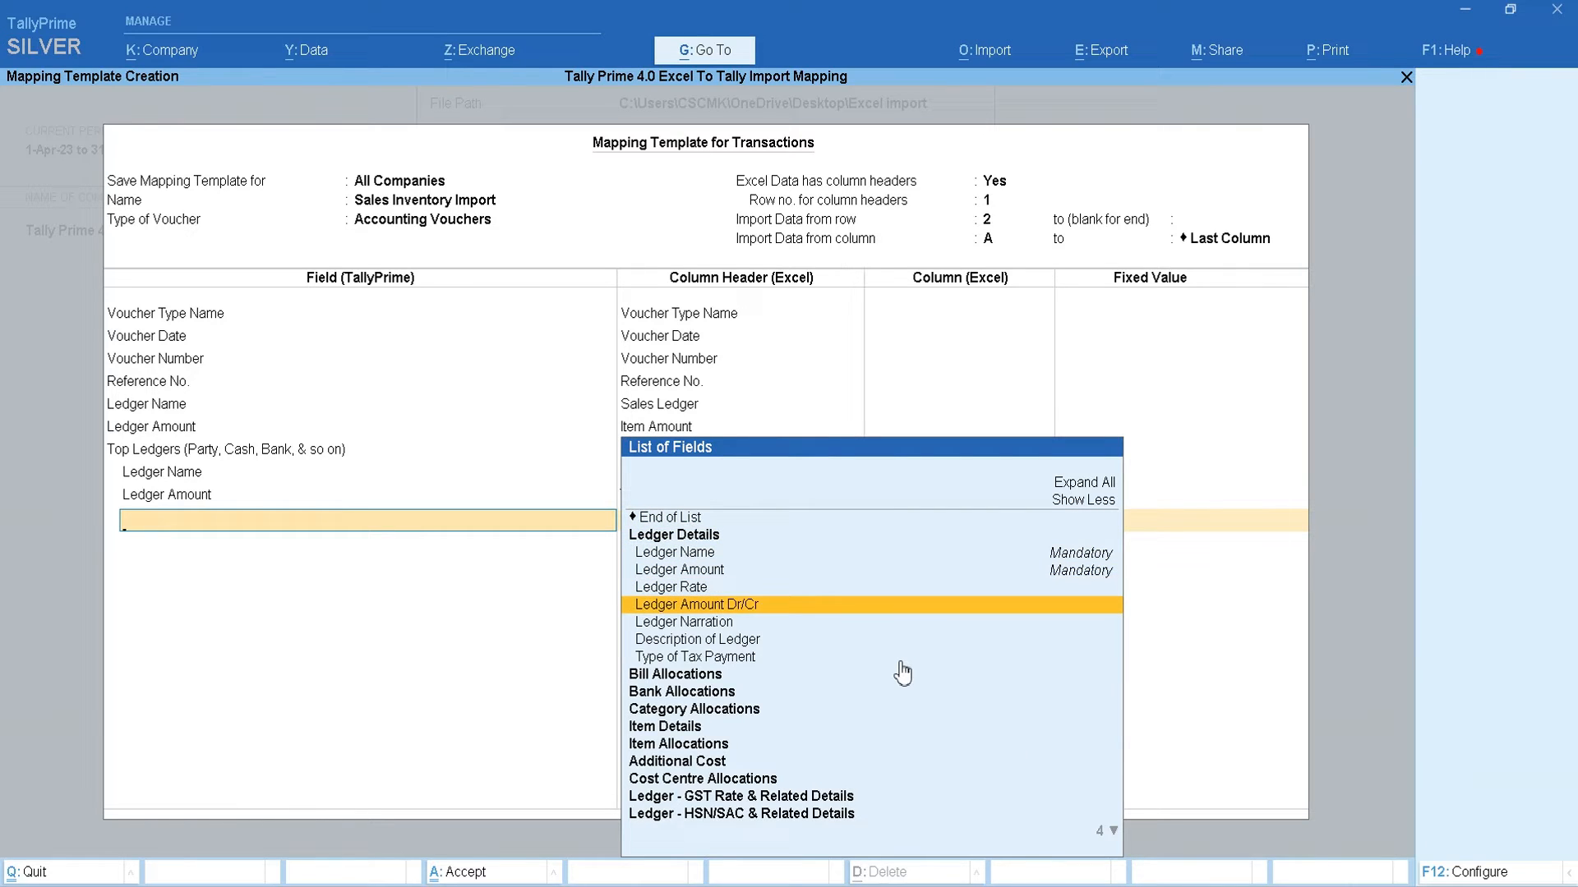
key(Return)
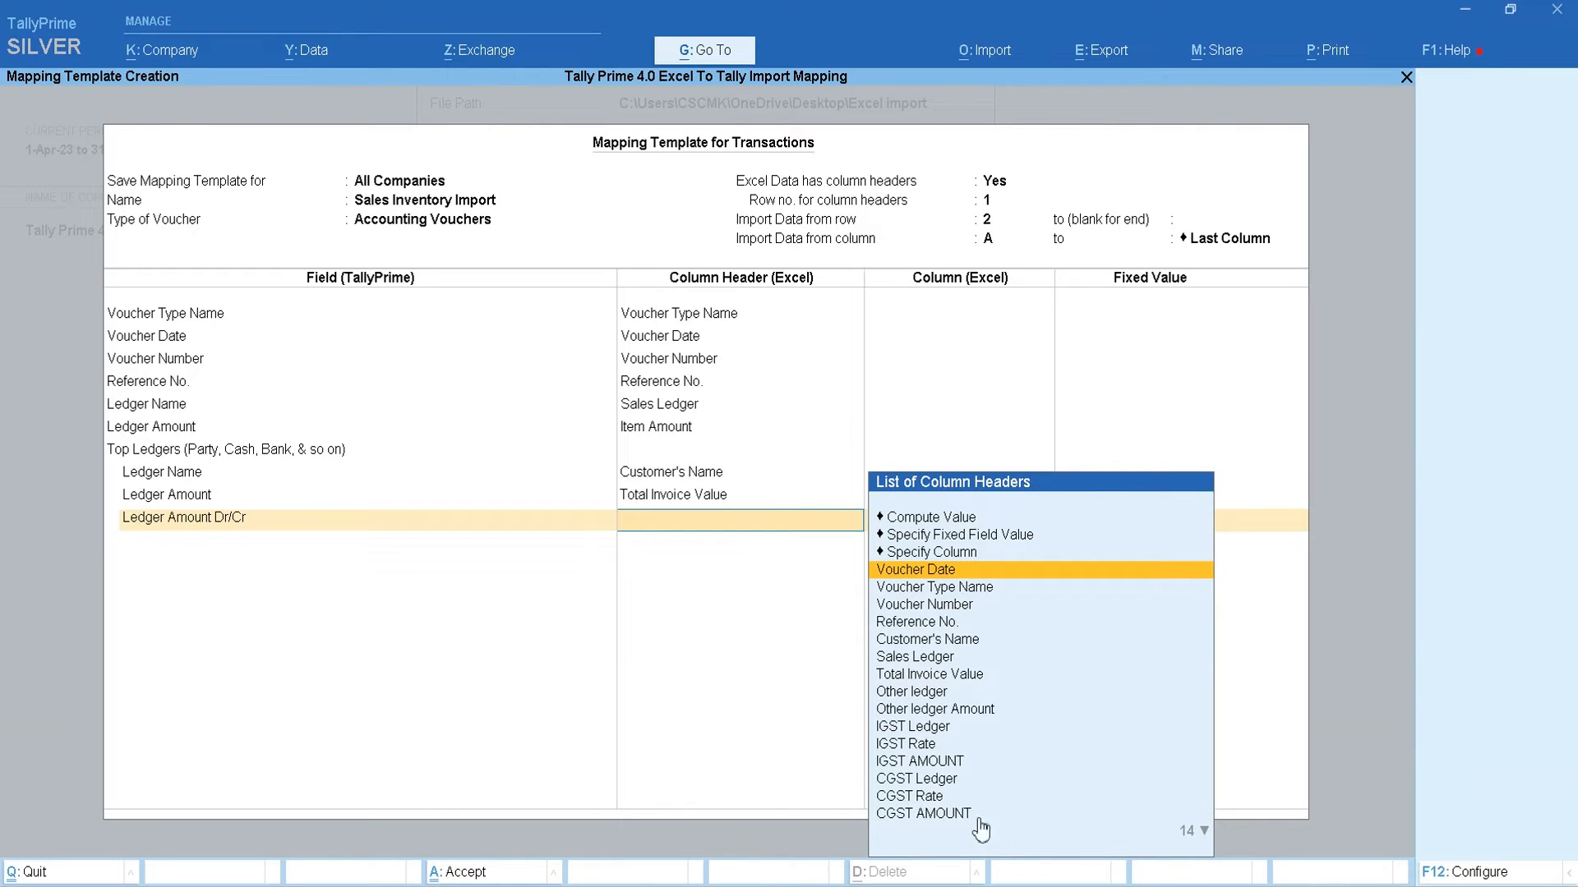
click(1039, 886)
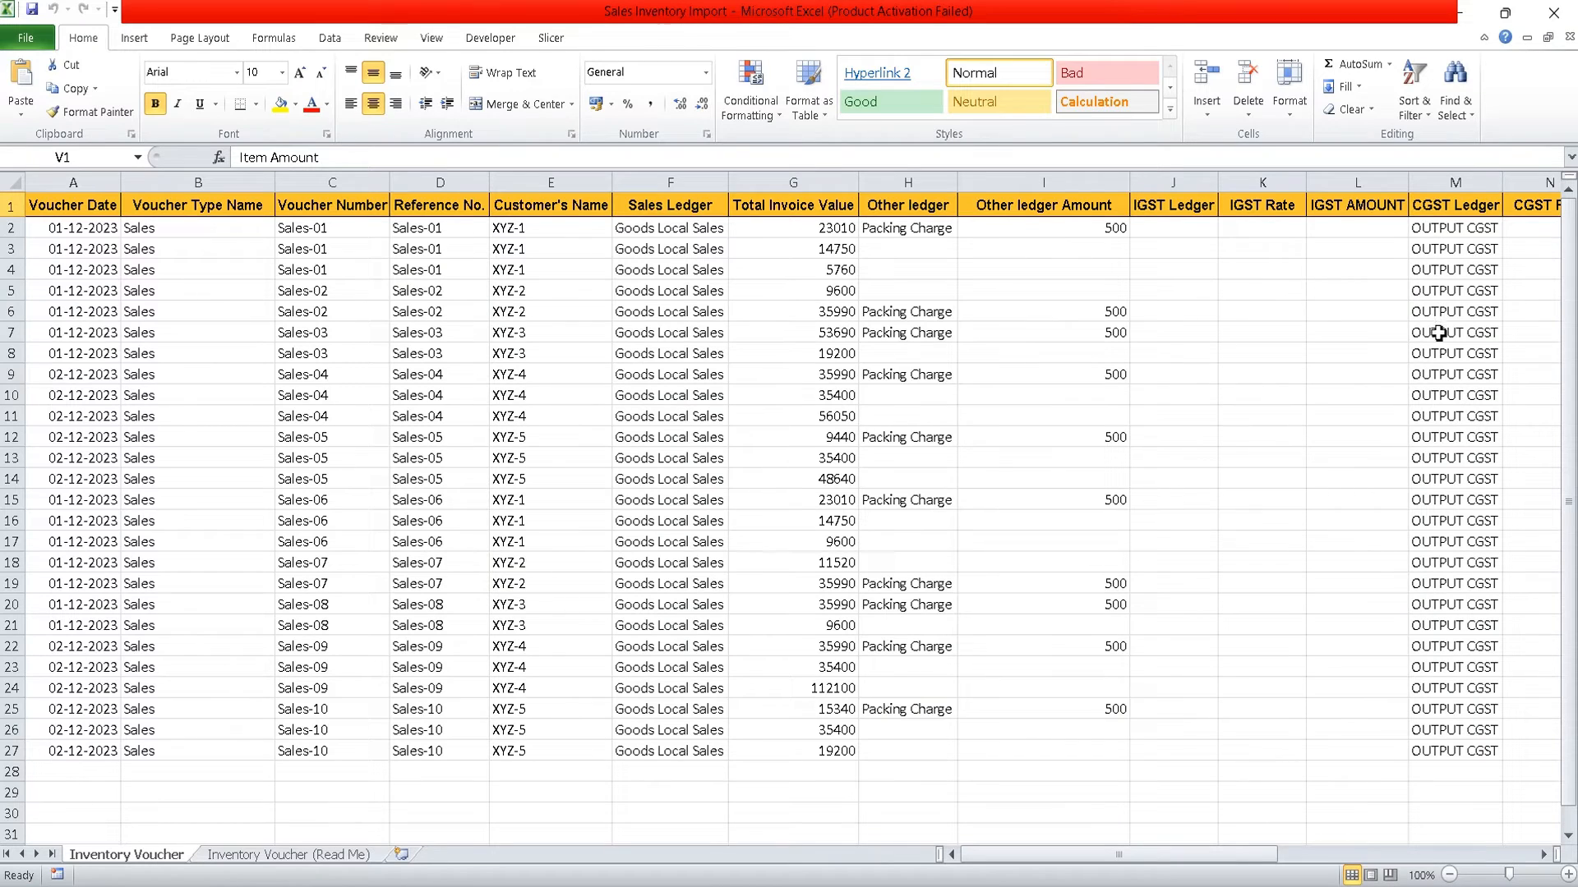
drag(1081, 856, 1257, 856)
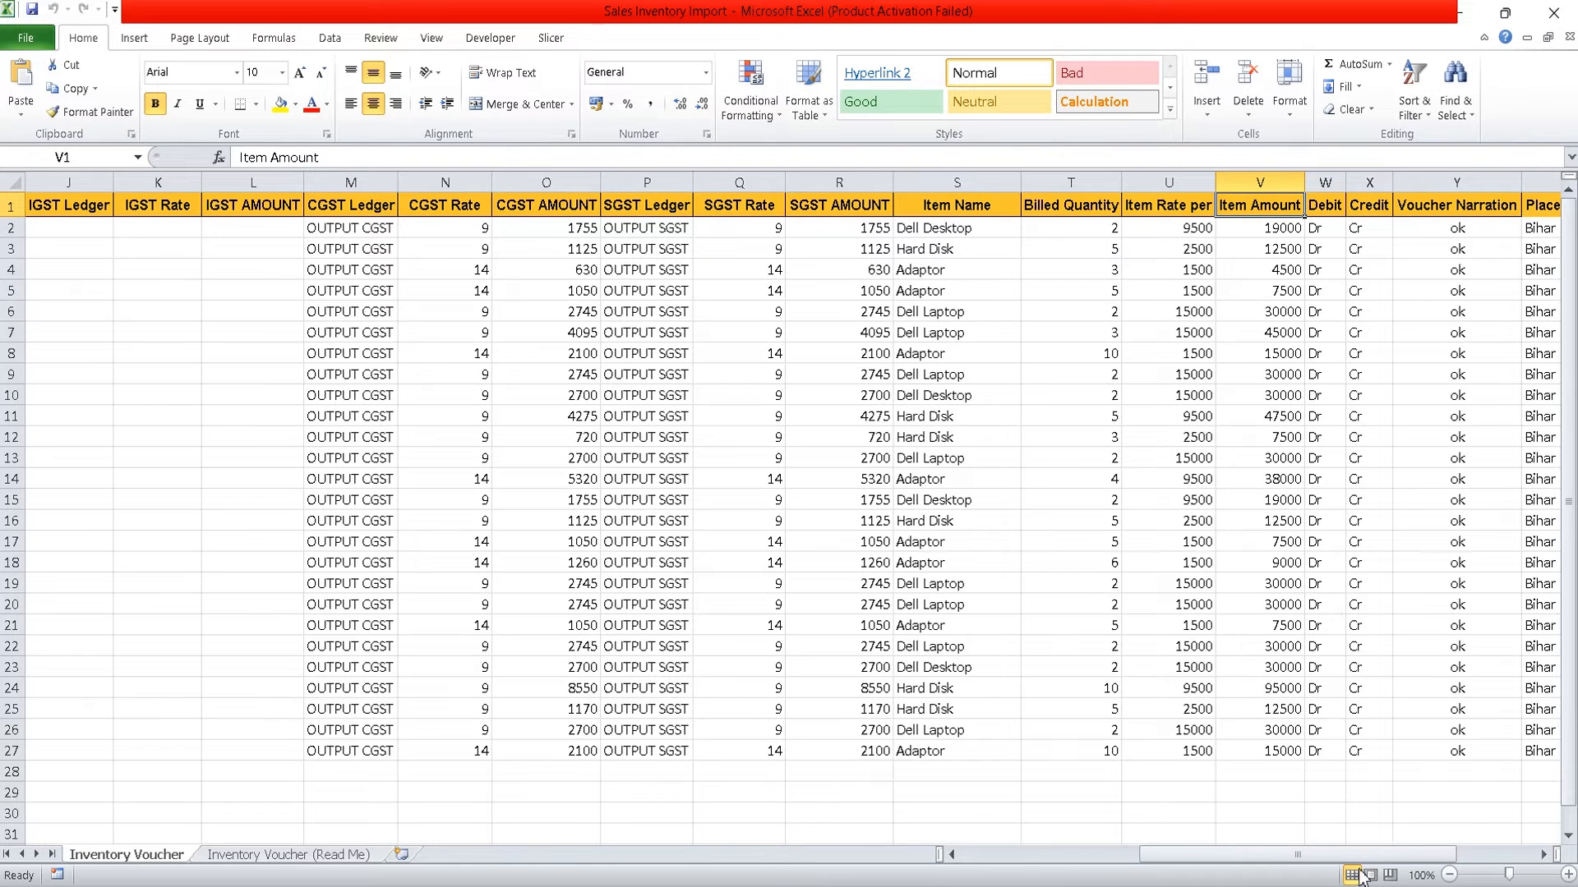
key(alt+Tab)
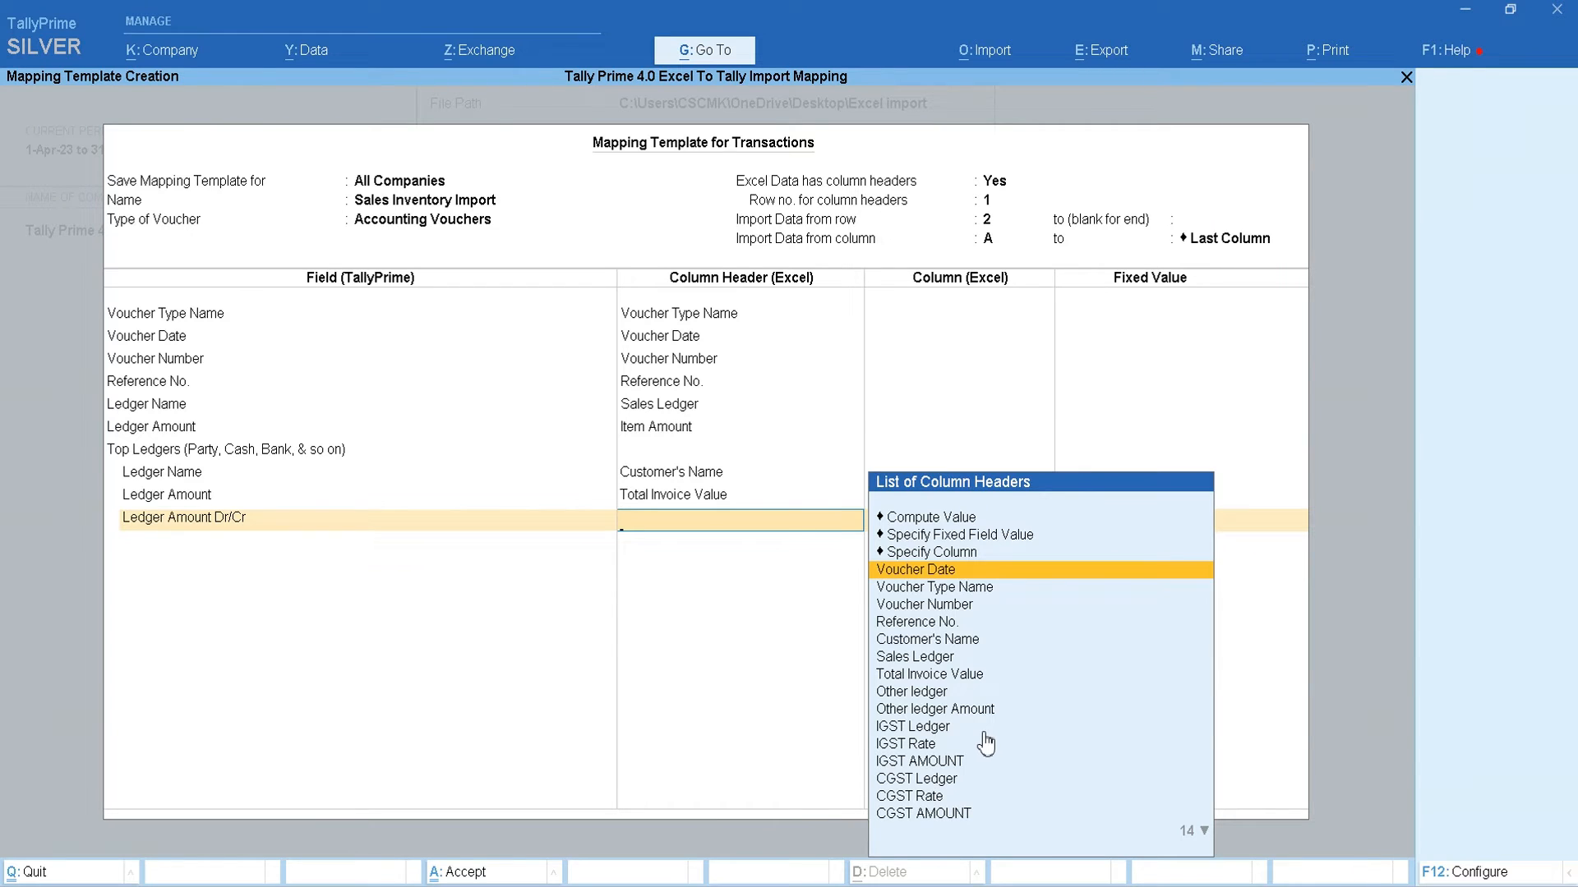
text(De)
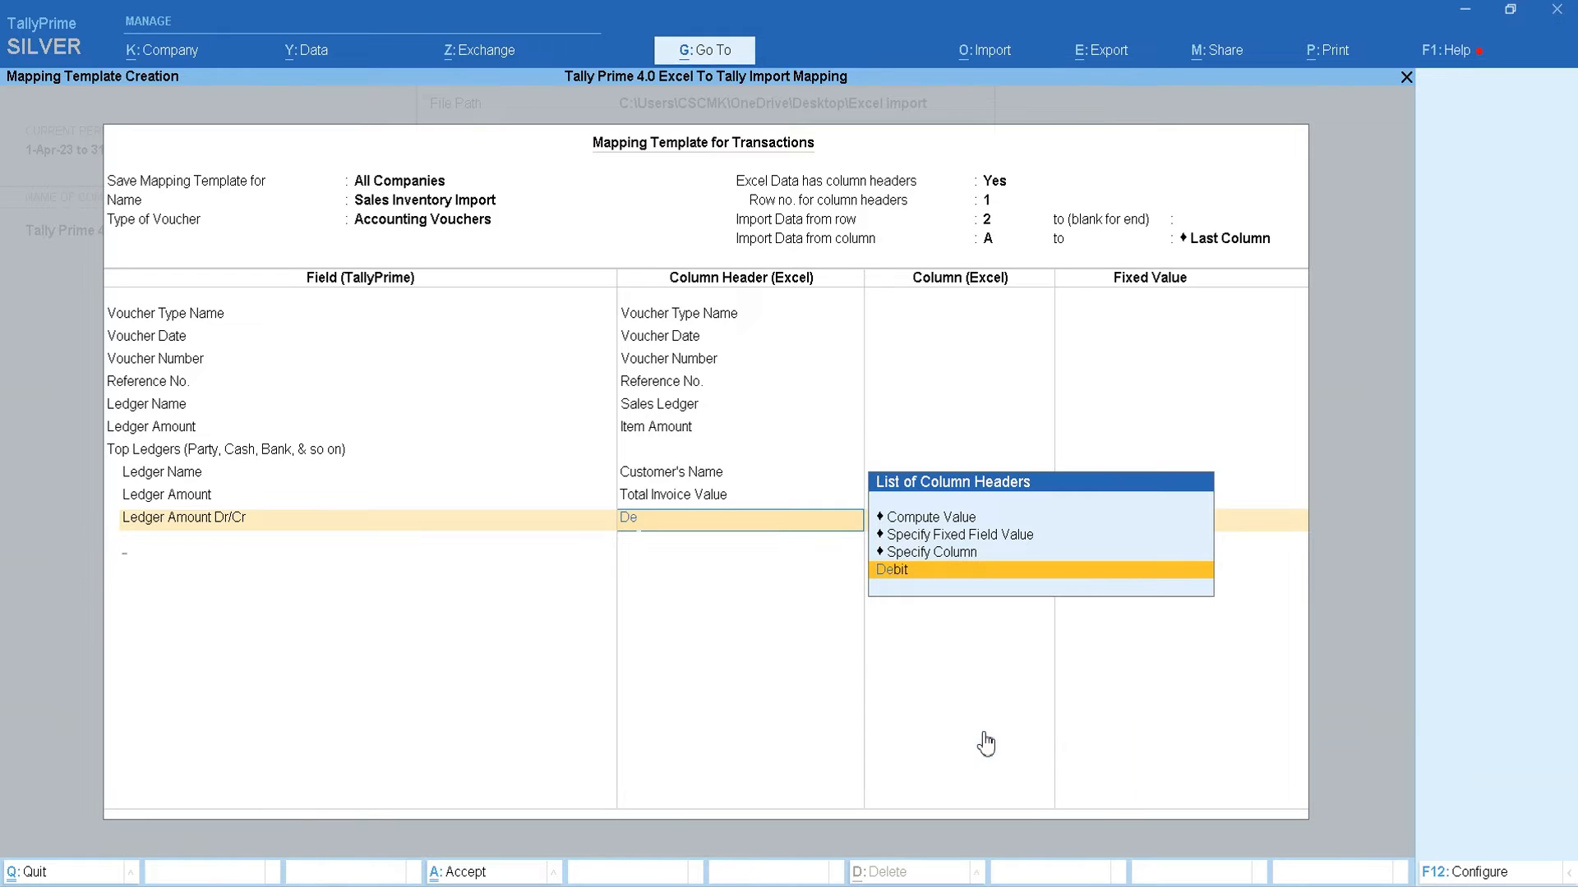
key(Return)
key(Return)
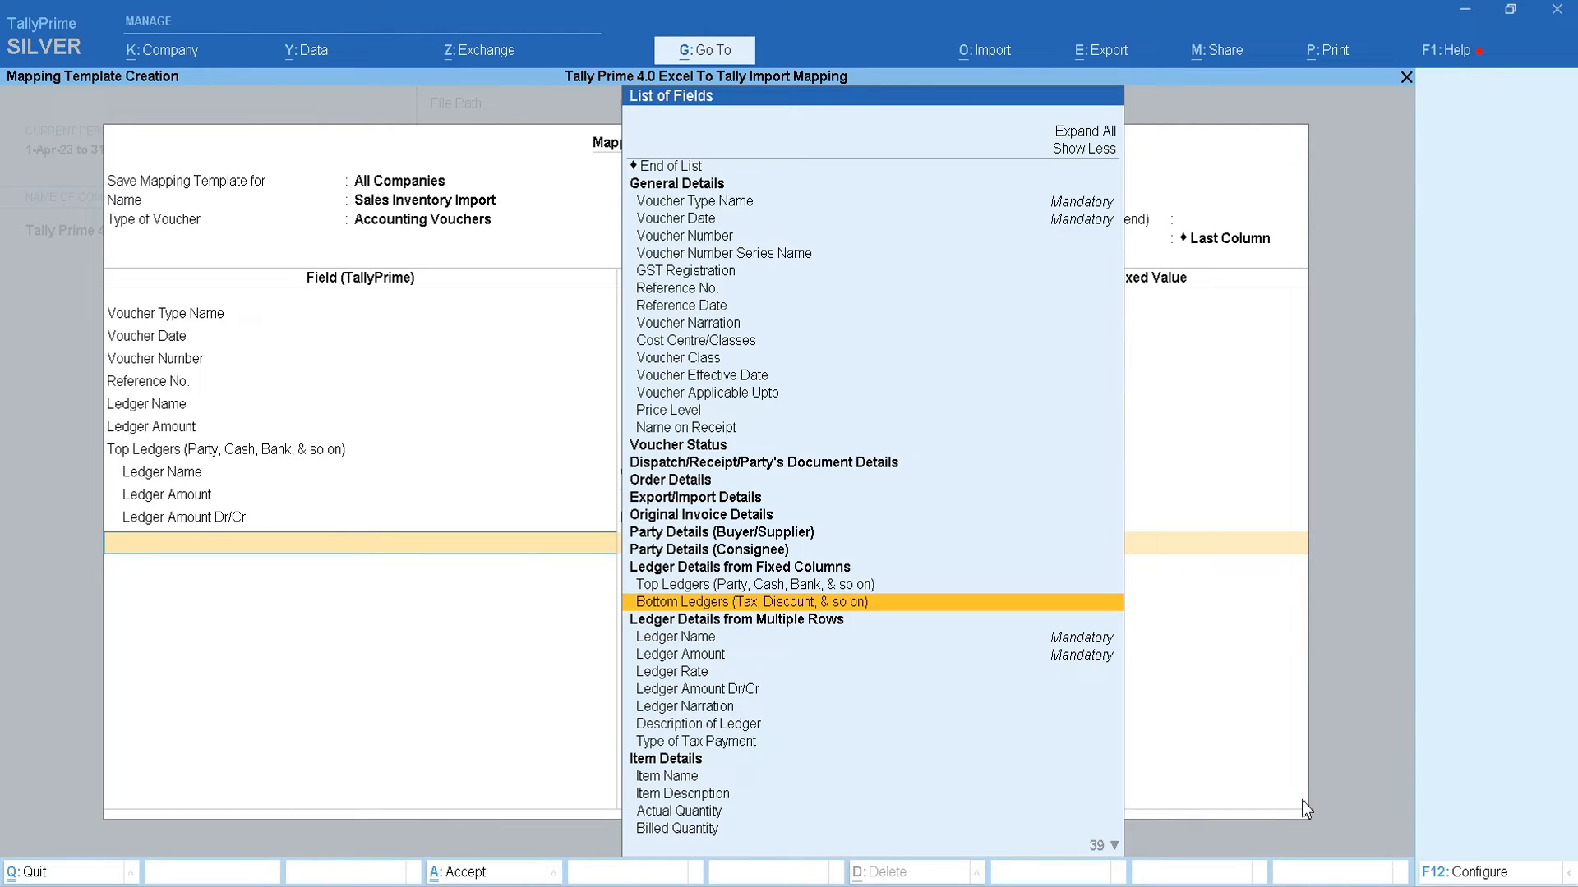
Review the other-ledger columns in the Excel sheet and add the Bottom Ledgers (Tax, Discount, & so on) group to the template
click(1040, 885)
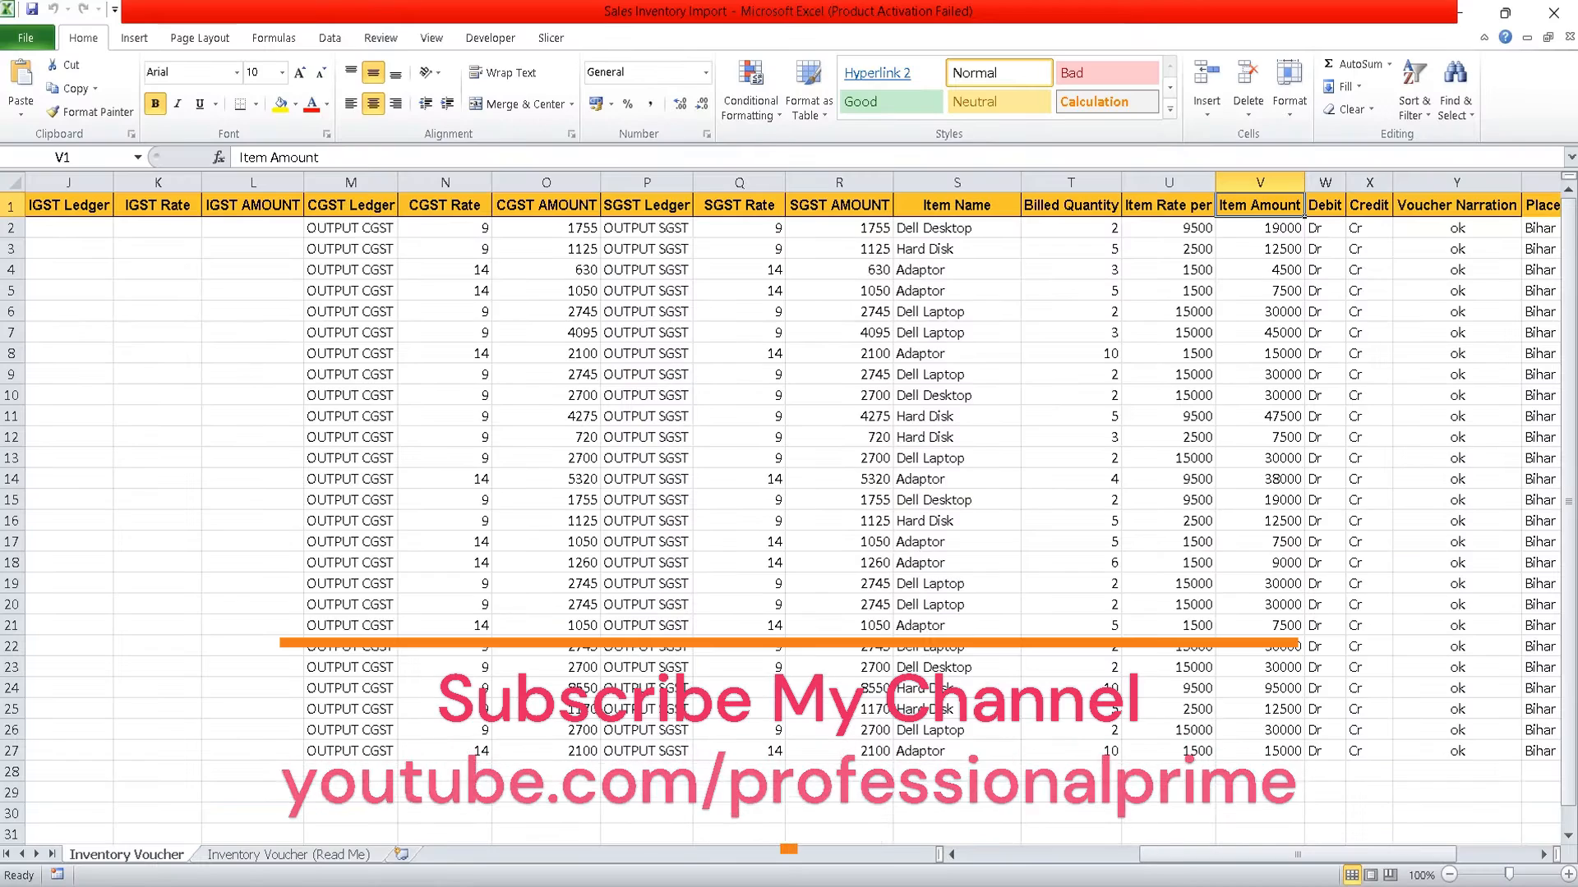
click(1014, 856)
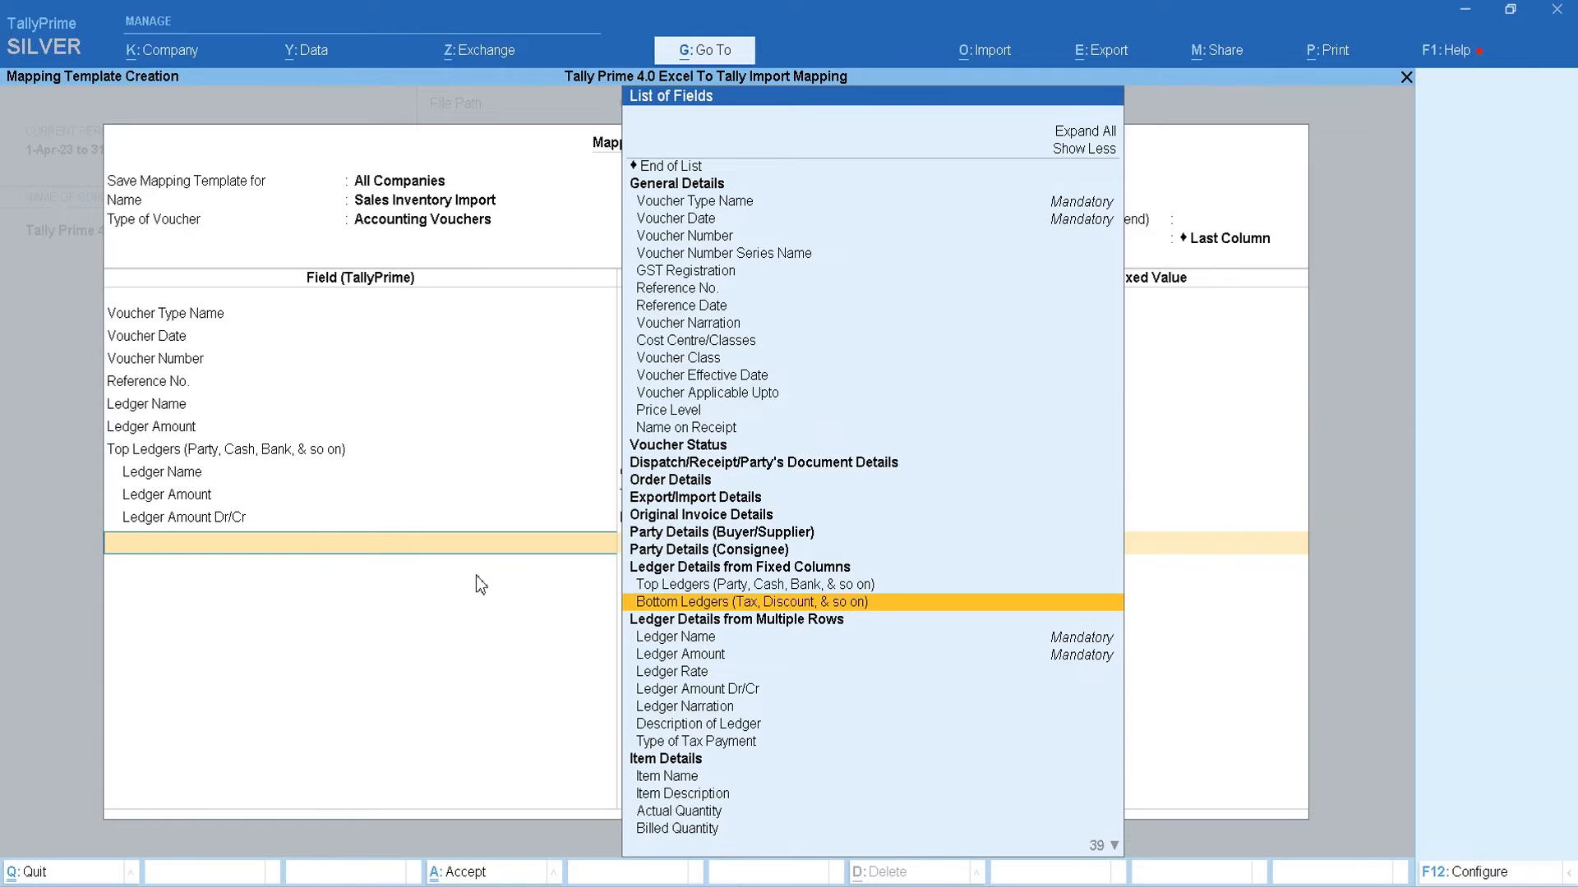
click(639, 604)
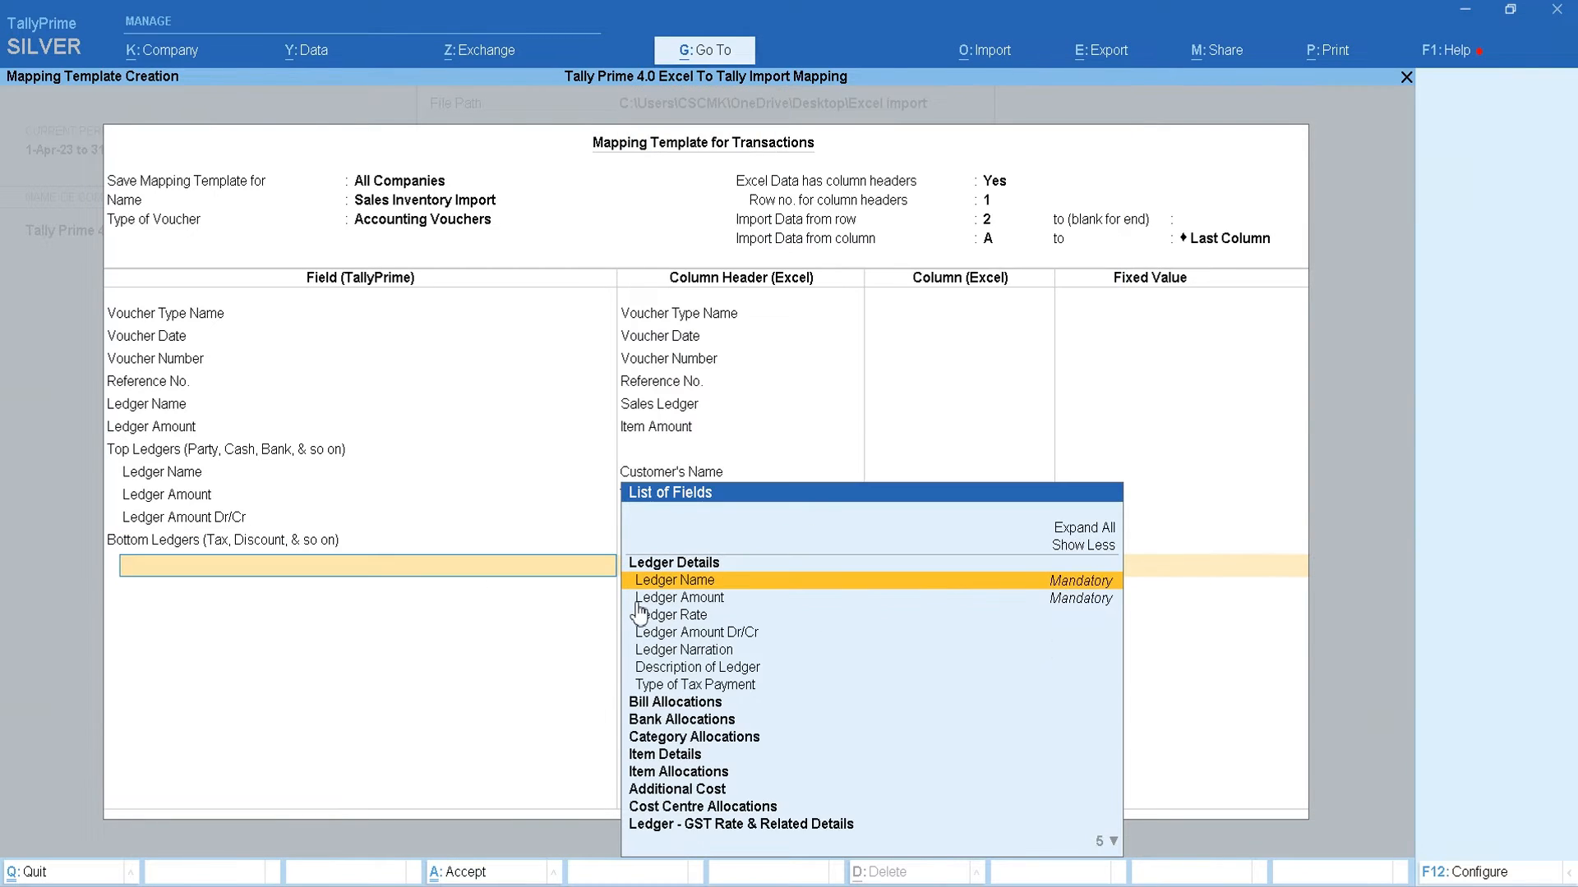
Map the Ledger Name field under Bottom Ledgers to the Other ledger column header
key(Return)
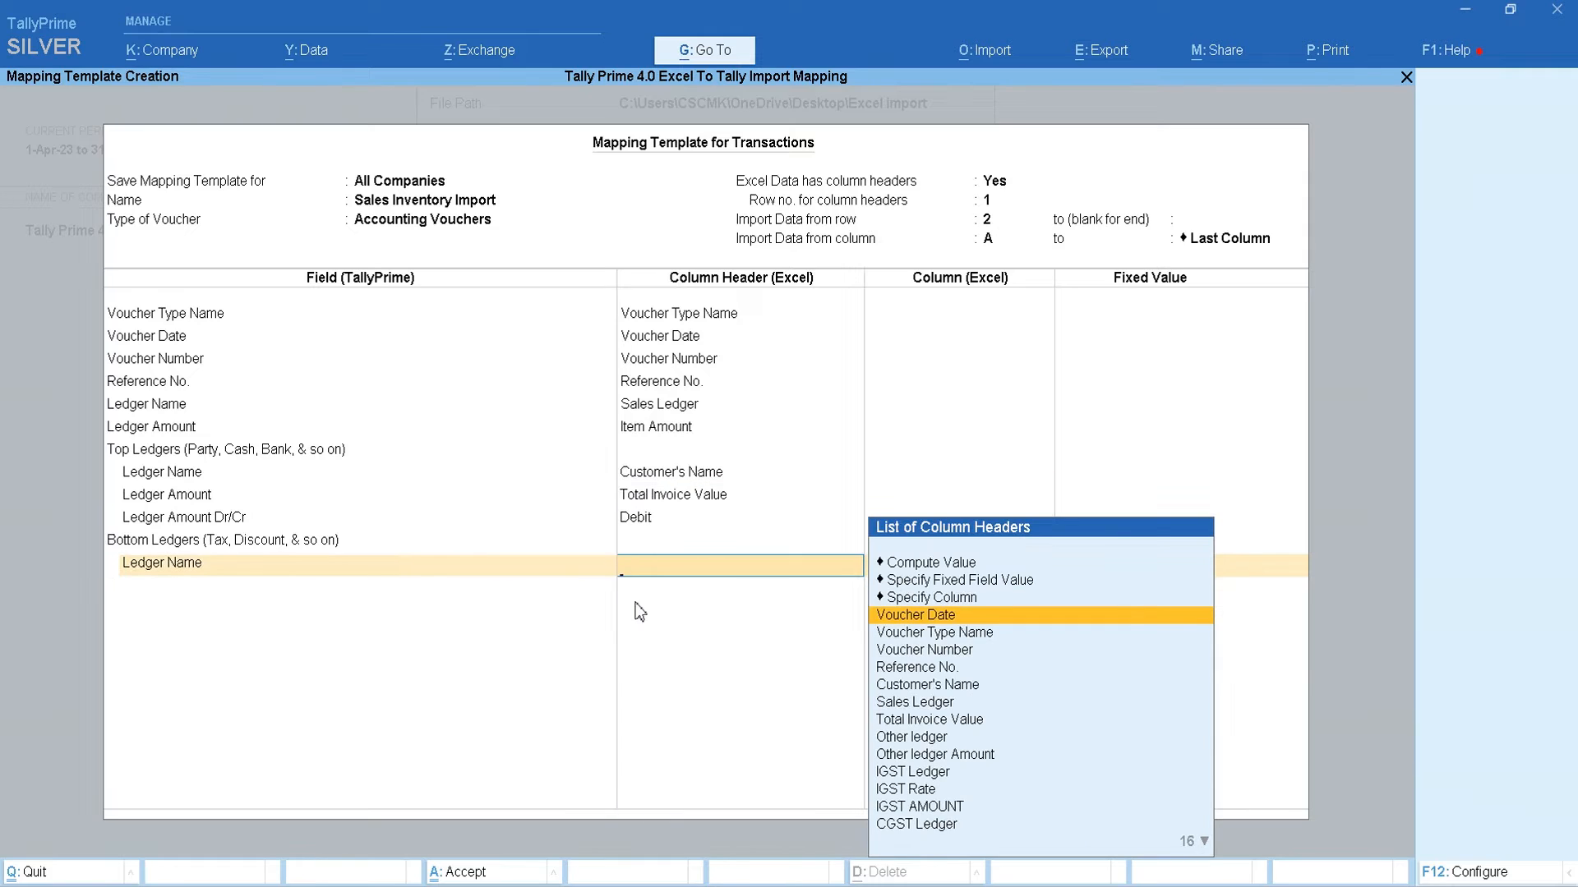
key(Down)
key(Down)
key(Down)
key(Down)
key(Down)
key(Down)
key(Down)
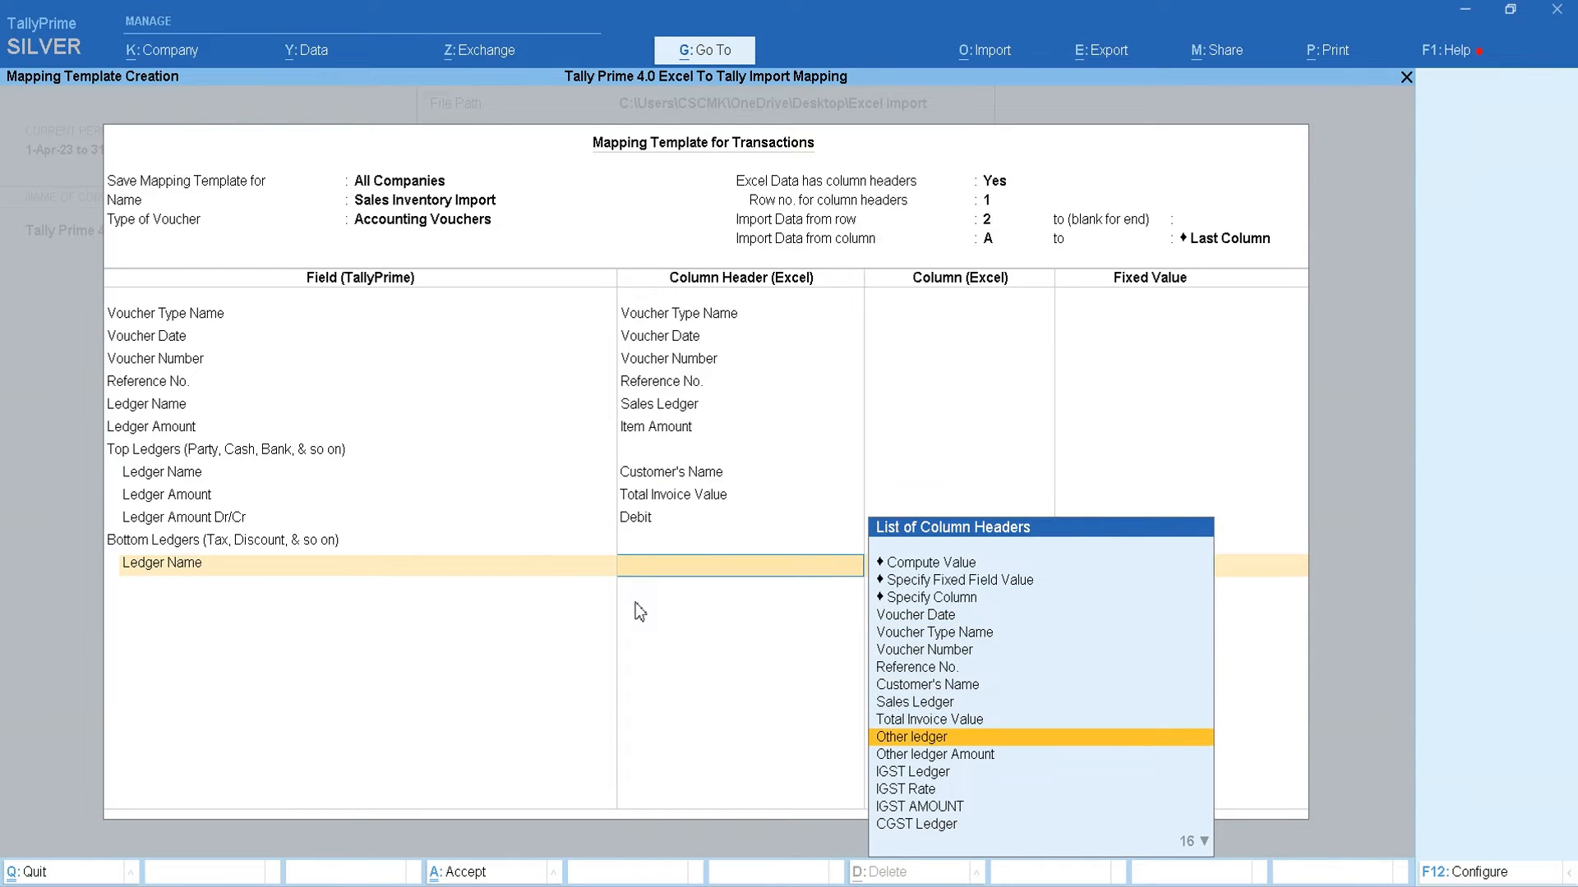
key(Return)
Map the Ledger Amount field under Bottom Ledgers to the Other ledger Amount column header
key(Down)
key(Down)
key(Down)
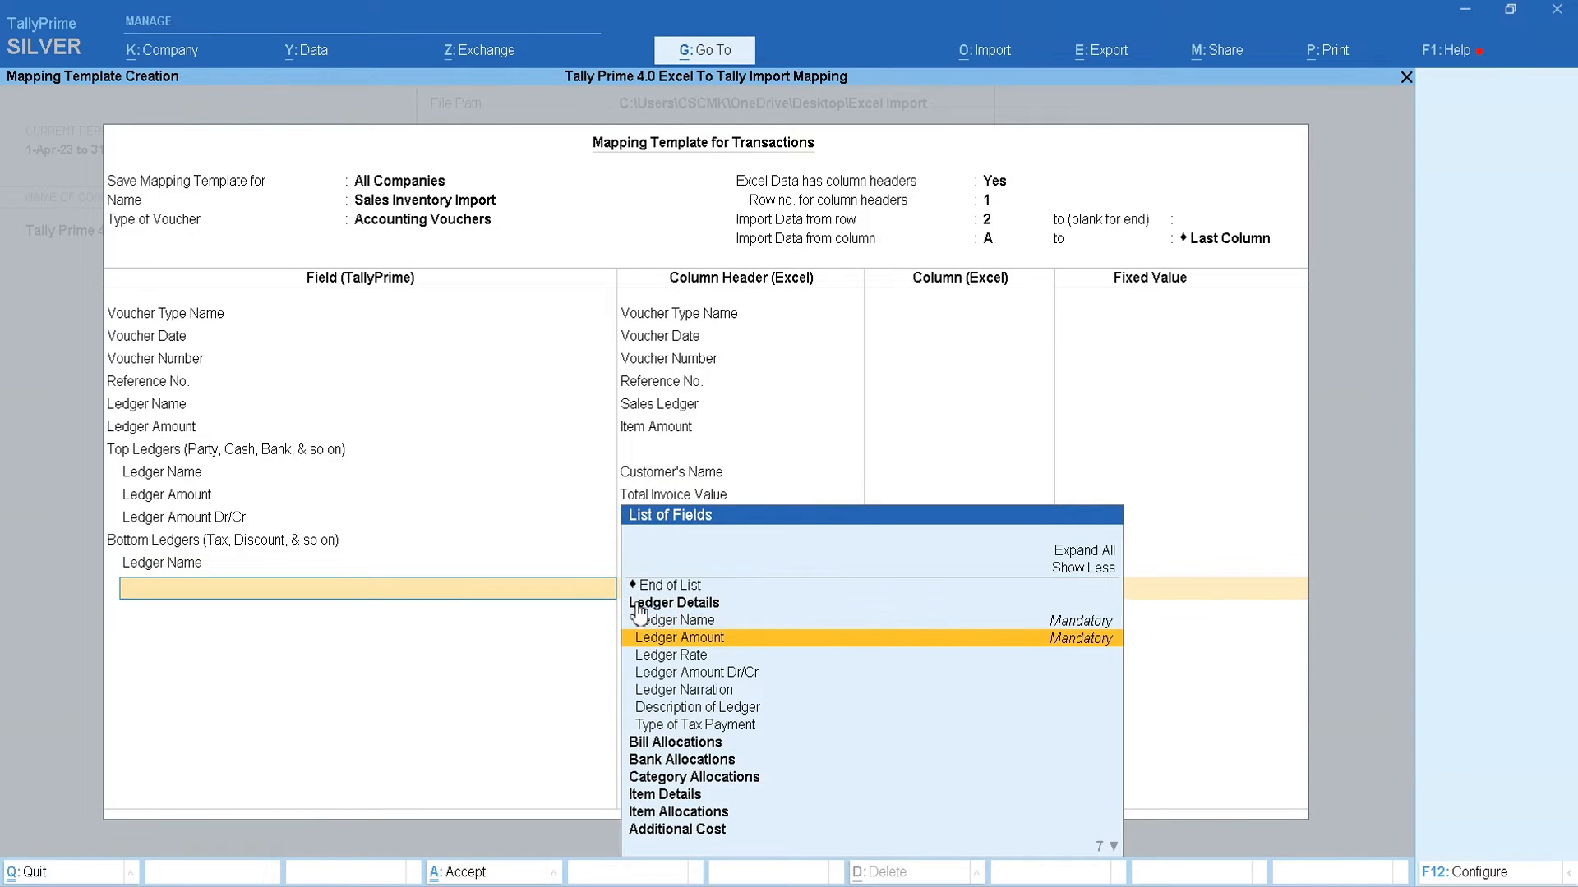
key(Return)
key(Down)
key(Down)
key(Down)
key(Down)
key(Down)
key(Down)
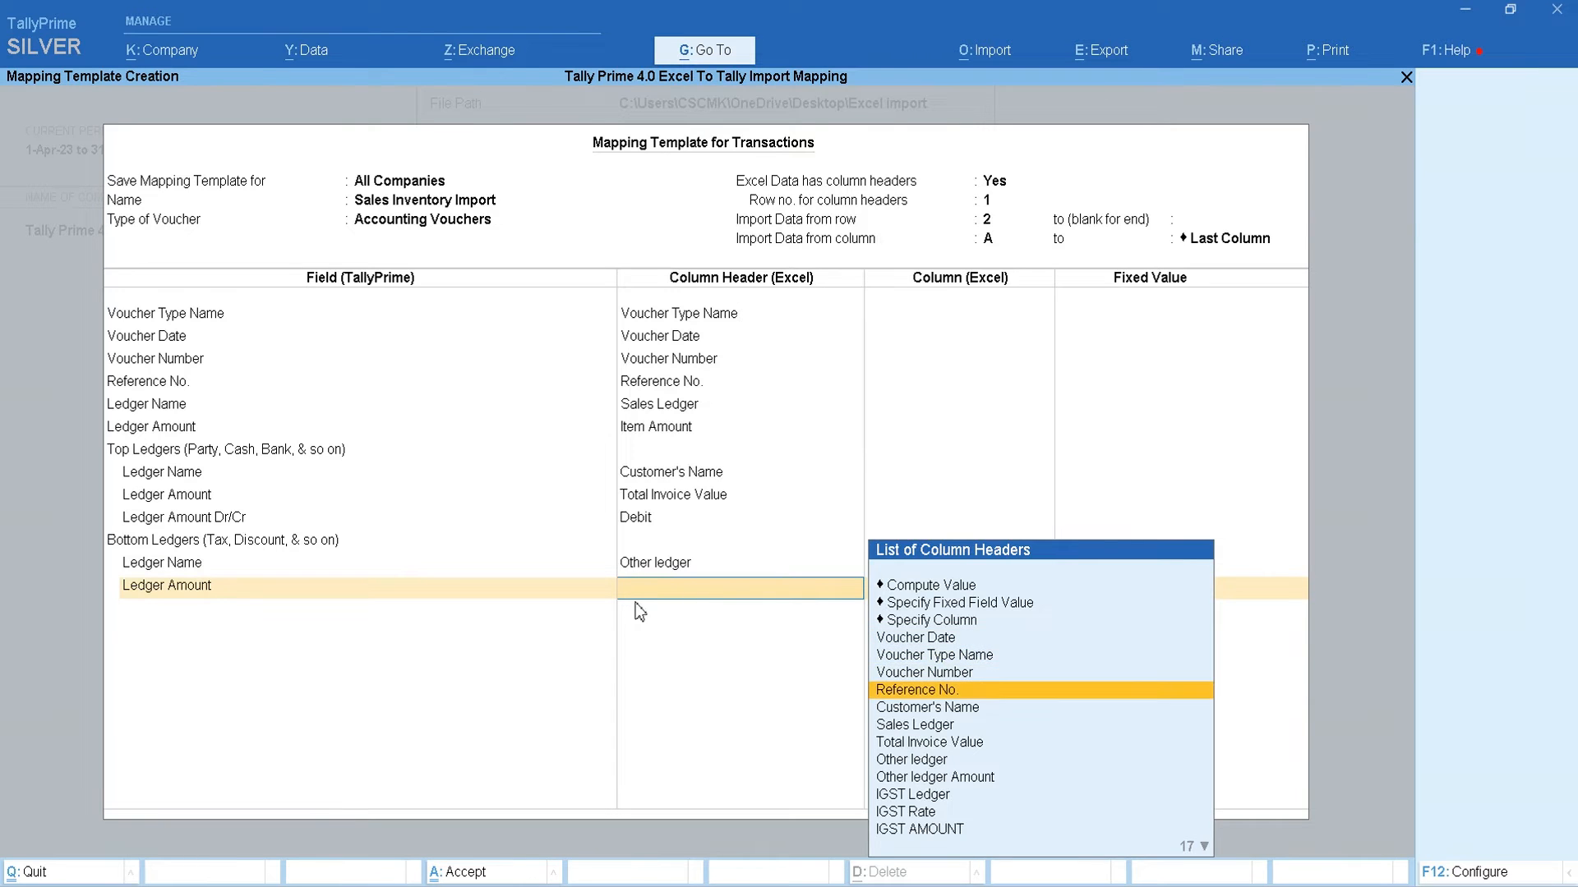
key(Down)
key(Down)
key(Return)
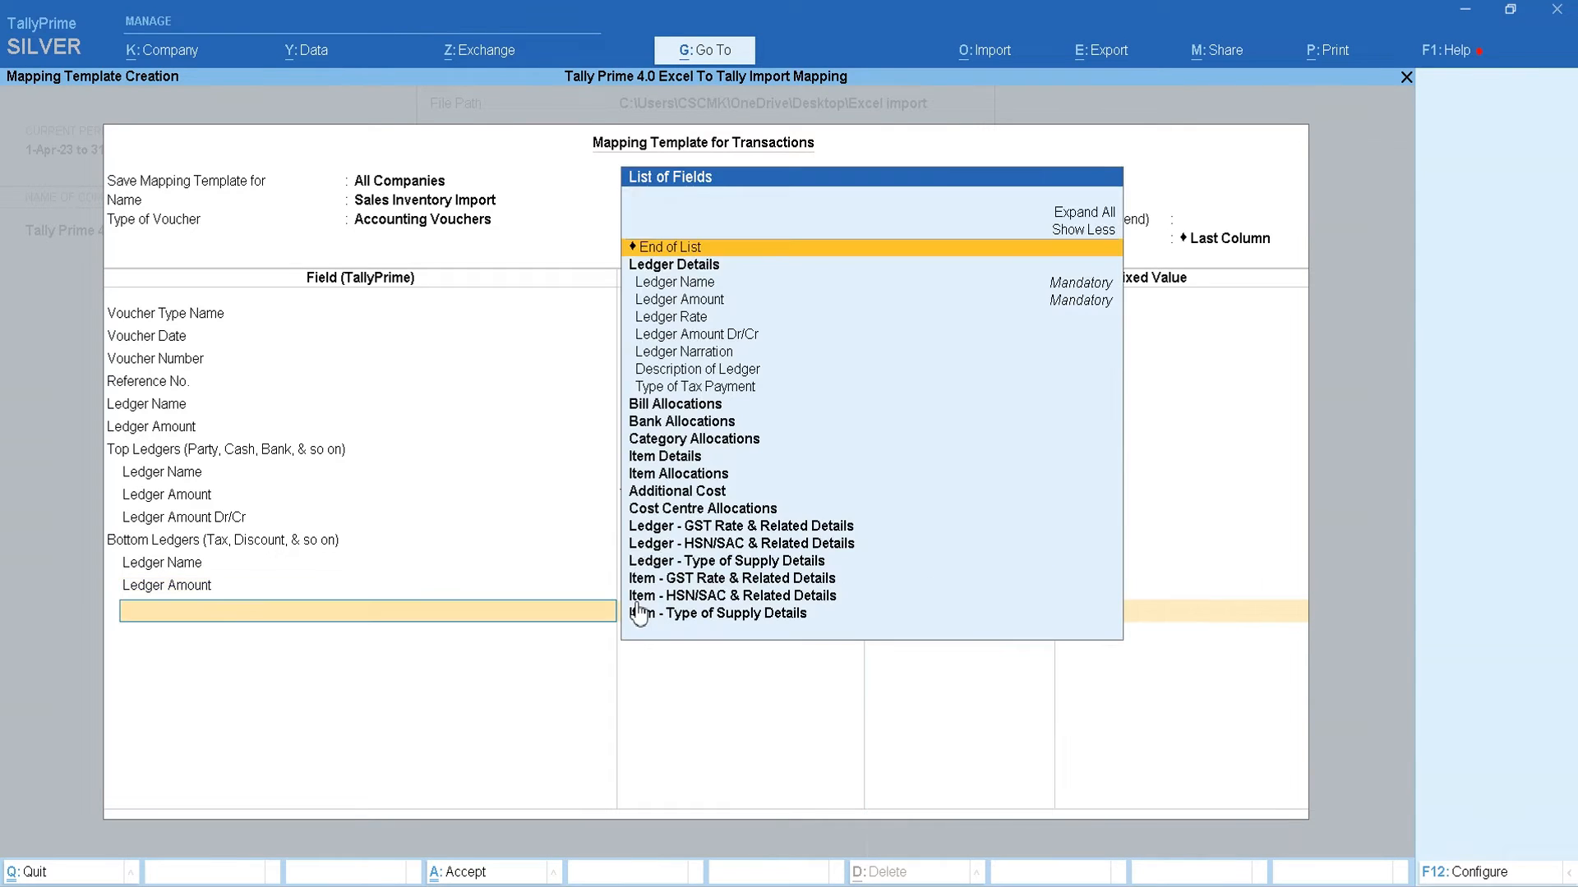
End the other-ledger field list and add a second Bottom Ledgers (Tax, Discount, & so on) group to the template
key(Down)
key(Down)
key(Down)
key(Down)
key(Down)
key(Down)
key(Down)
key(Down)
key(Down)
key(Down)
key(Down)
key(Down)
key(Down)
key(Down)
key(Down)
key(Down)
key(Down)
key(Down)
key(Down)
key(Down)
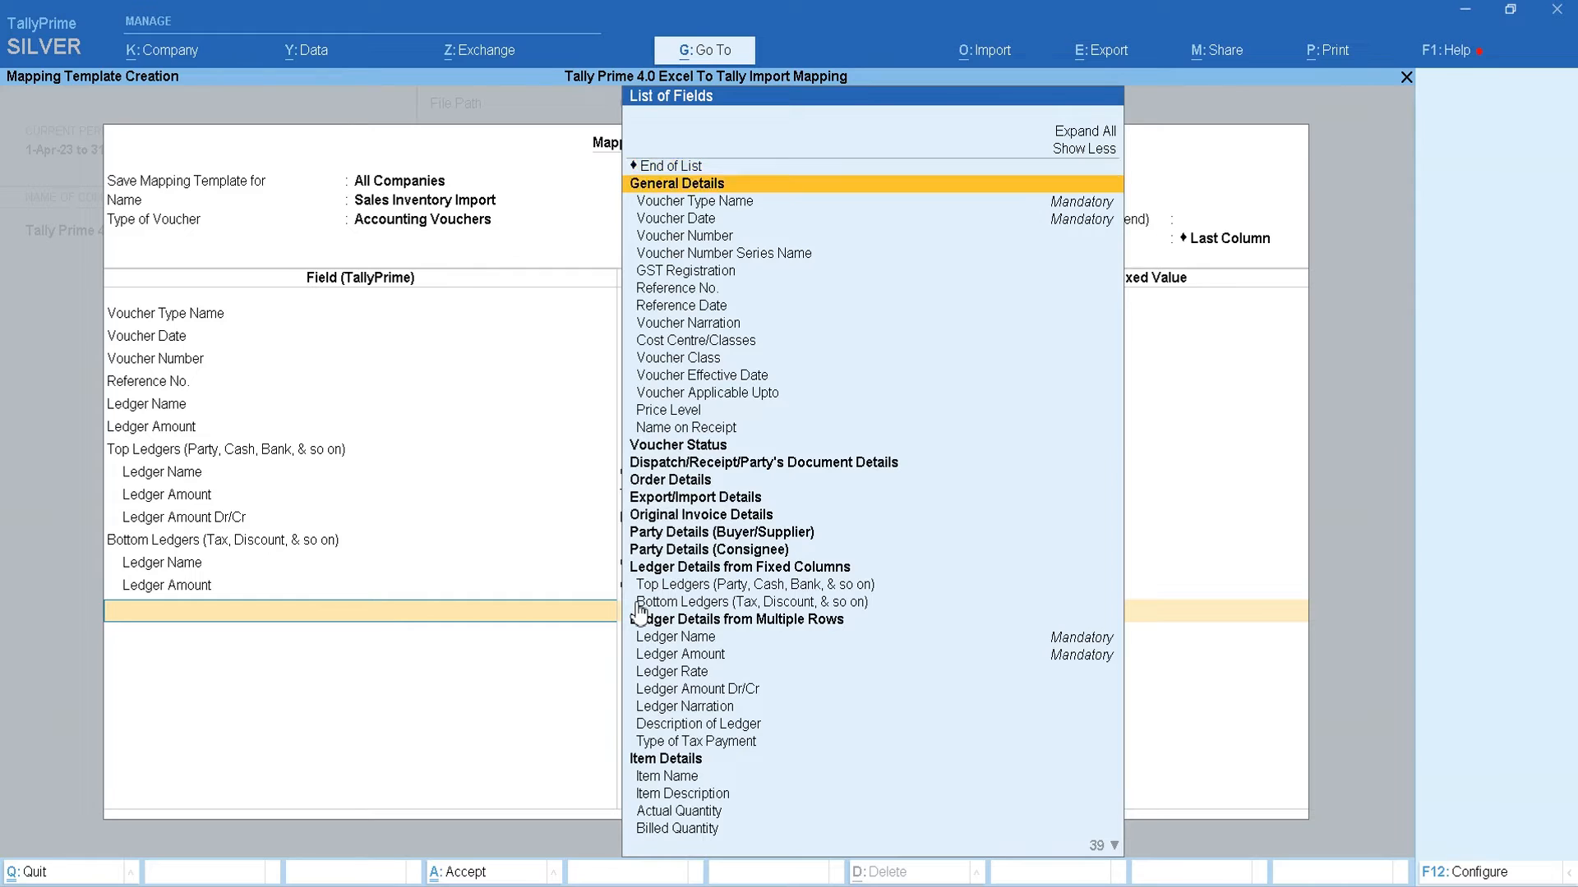
key(Return)
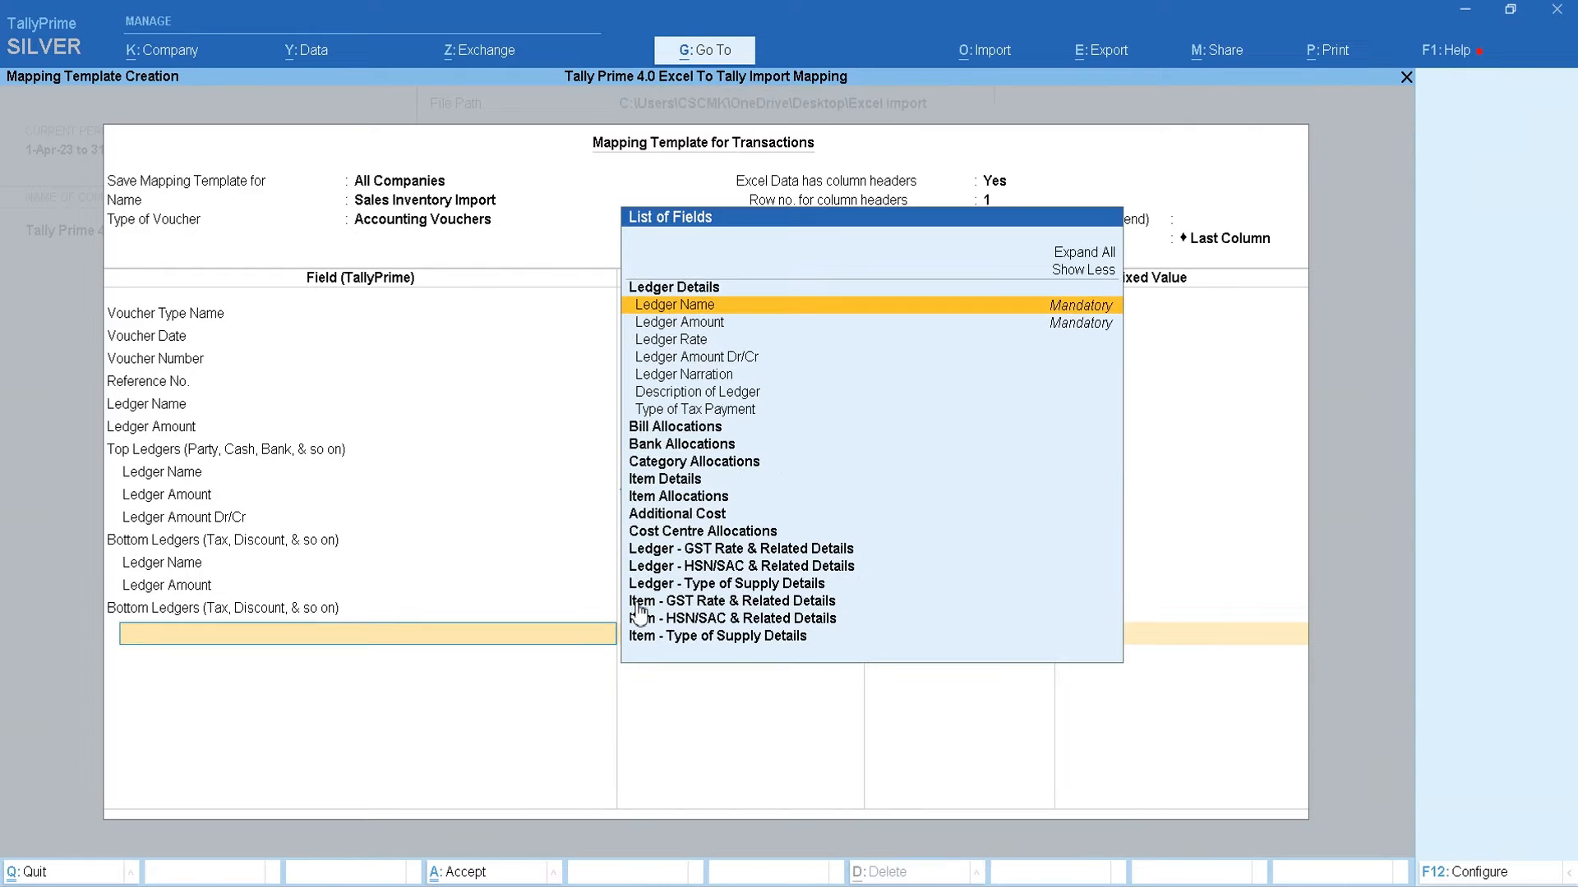
Map the Ledger Name field of the second Bottom Ledgers group to the IGST Ledger column header after checking the Excel sheet
key(Return)
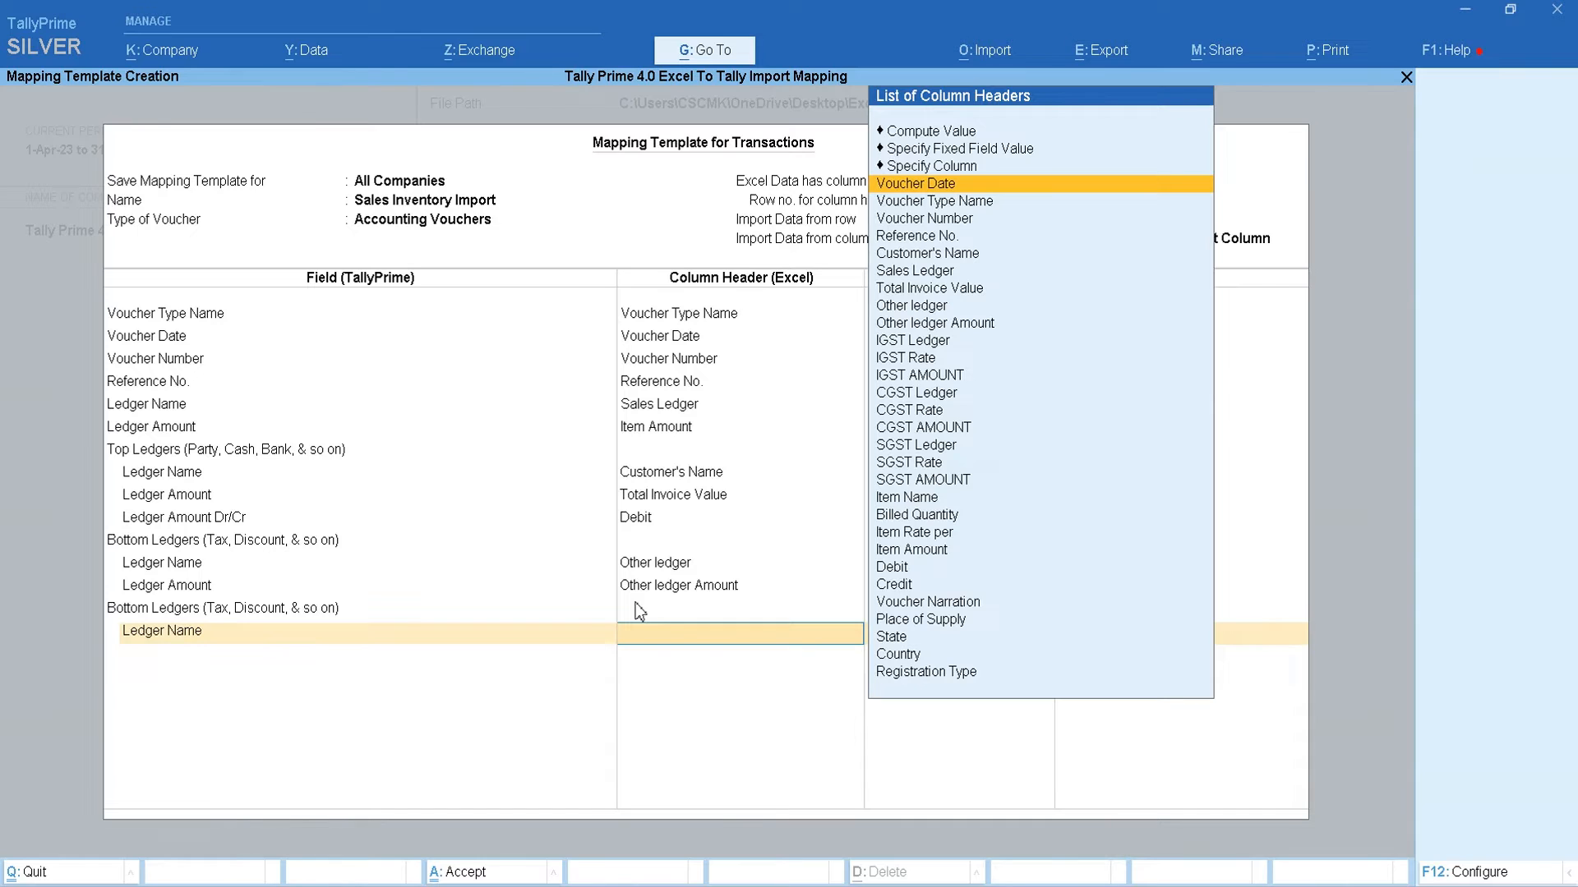
key(alt+Tab)
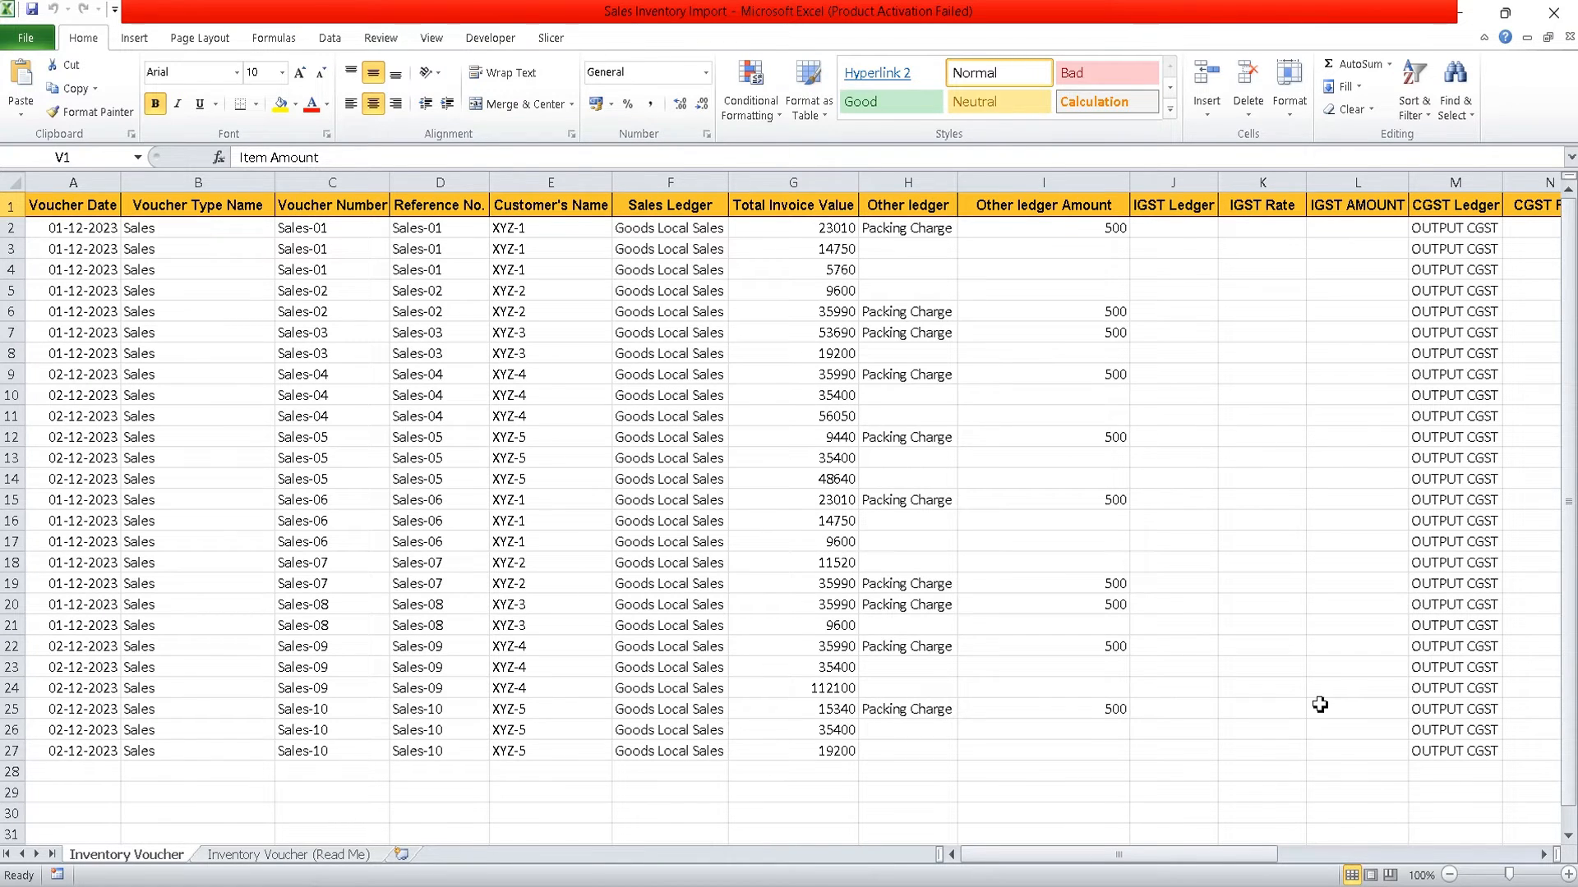
key(alt+Tab)
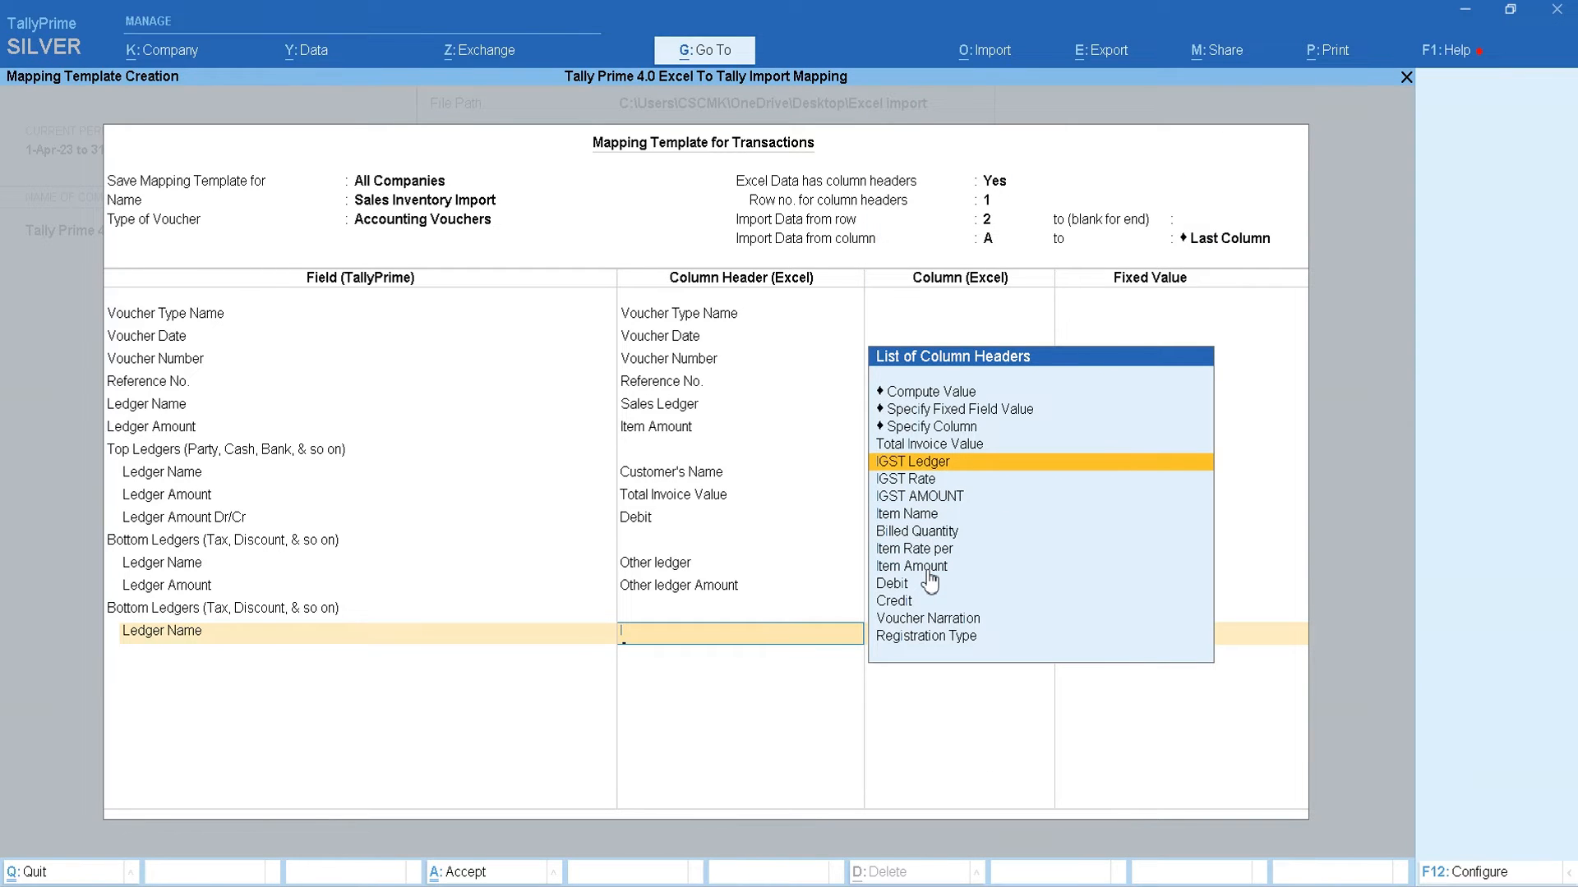
key(Return)
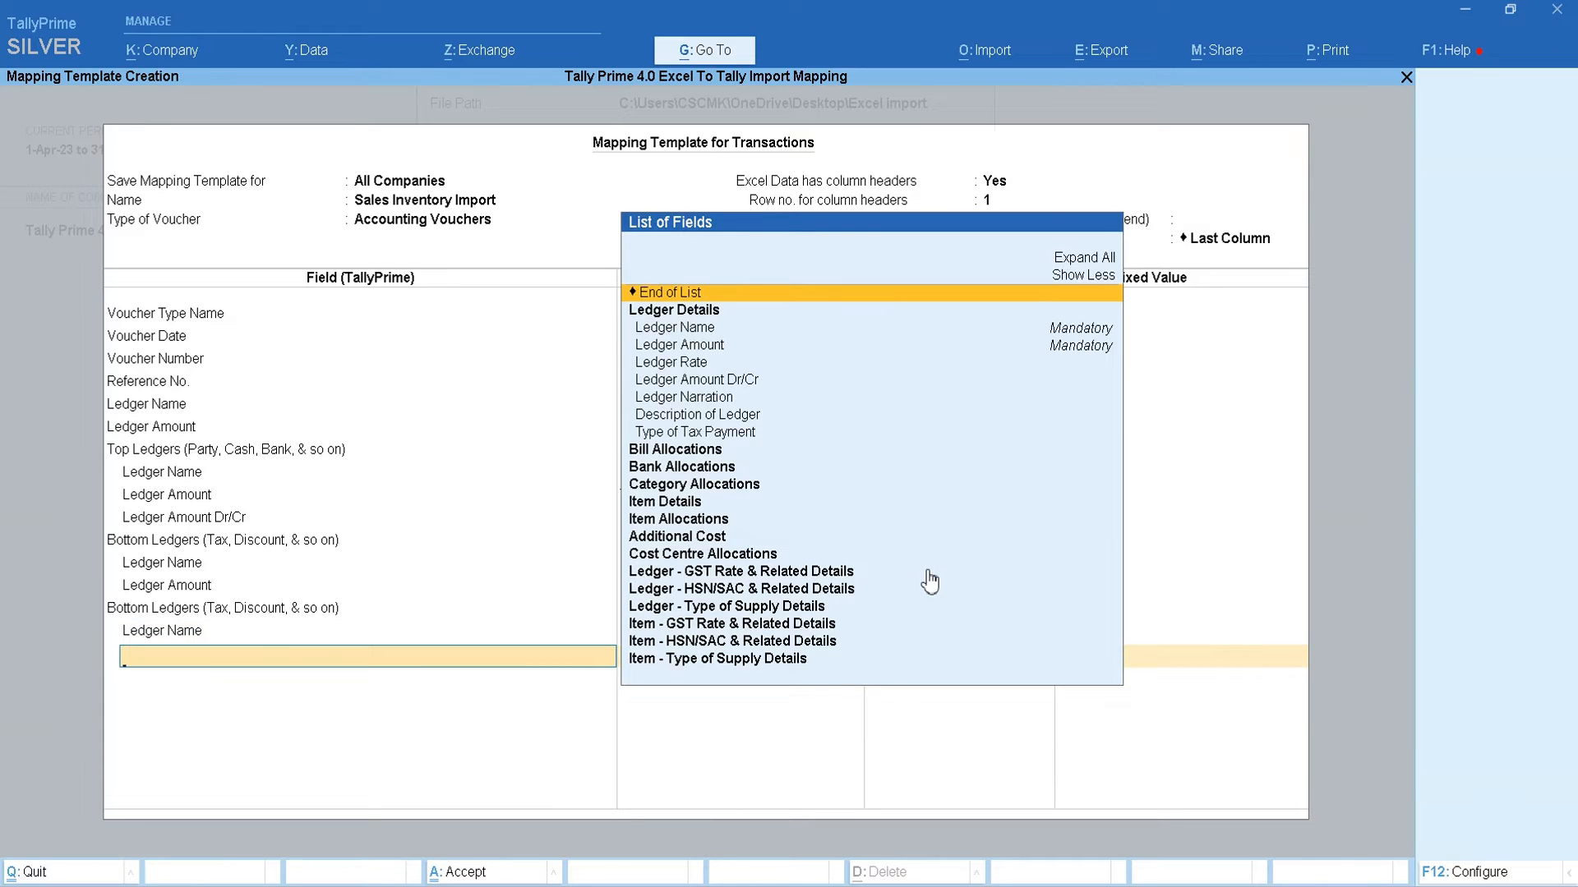
key(BackSpace)
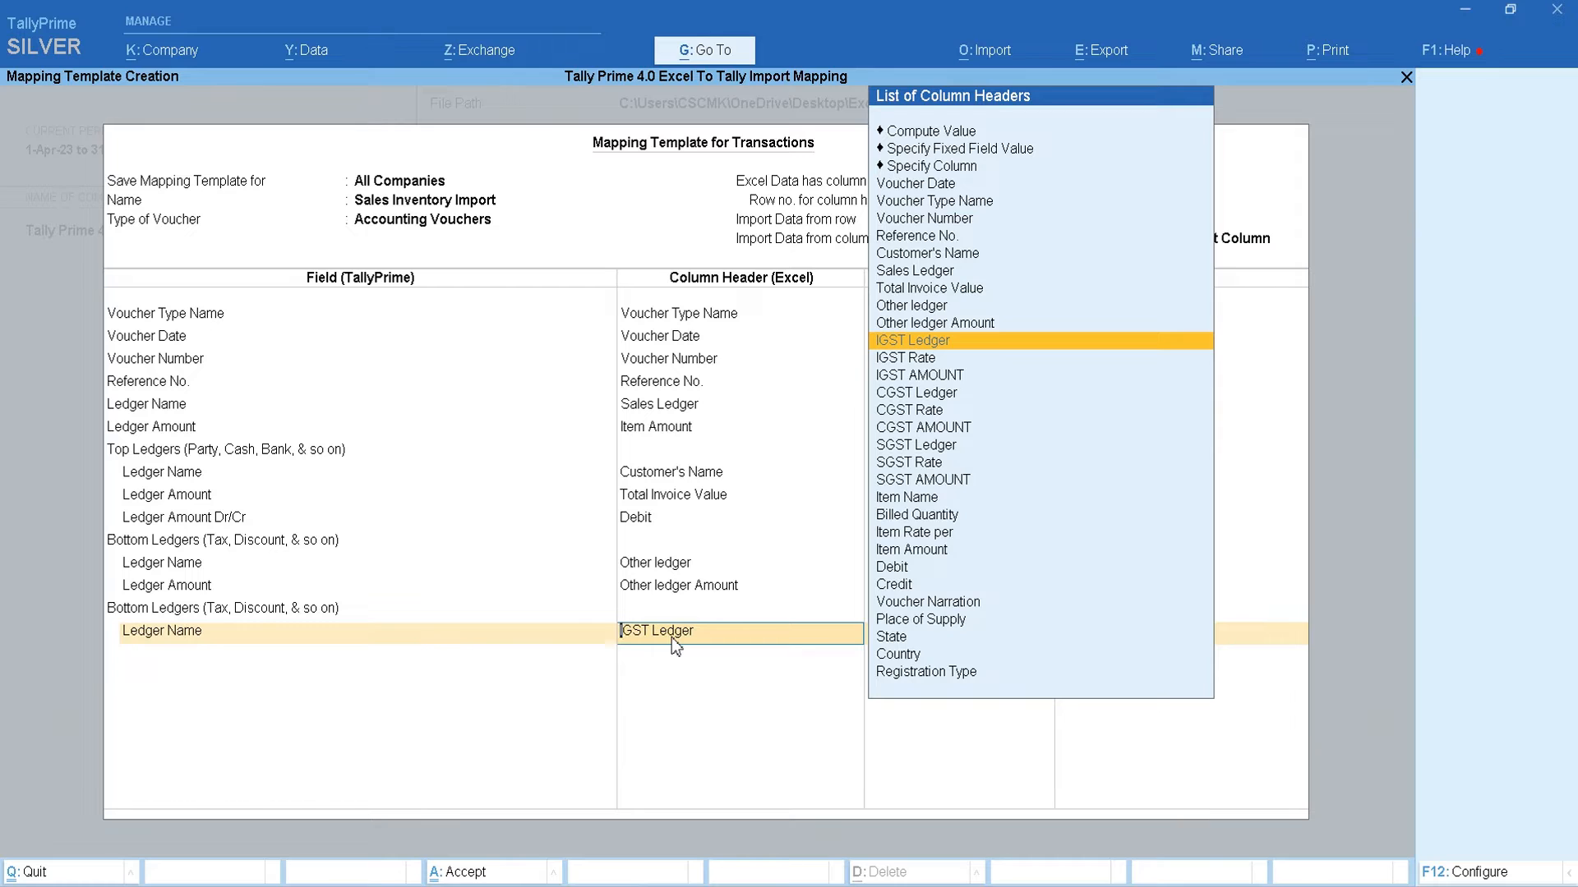
key(Return)
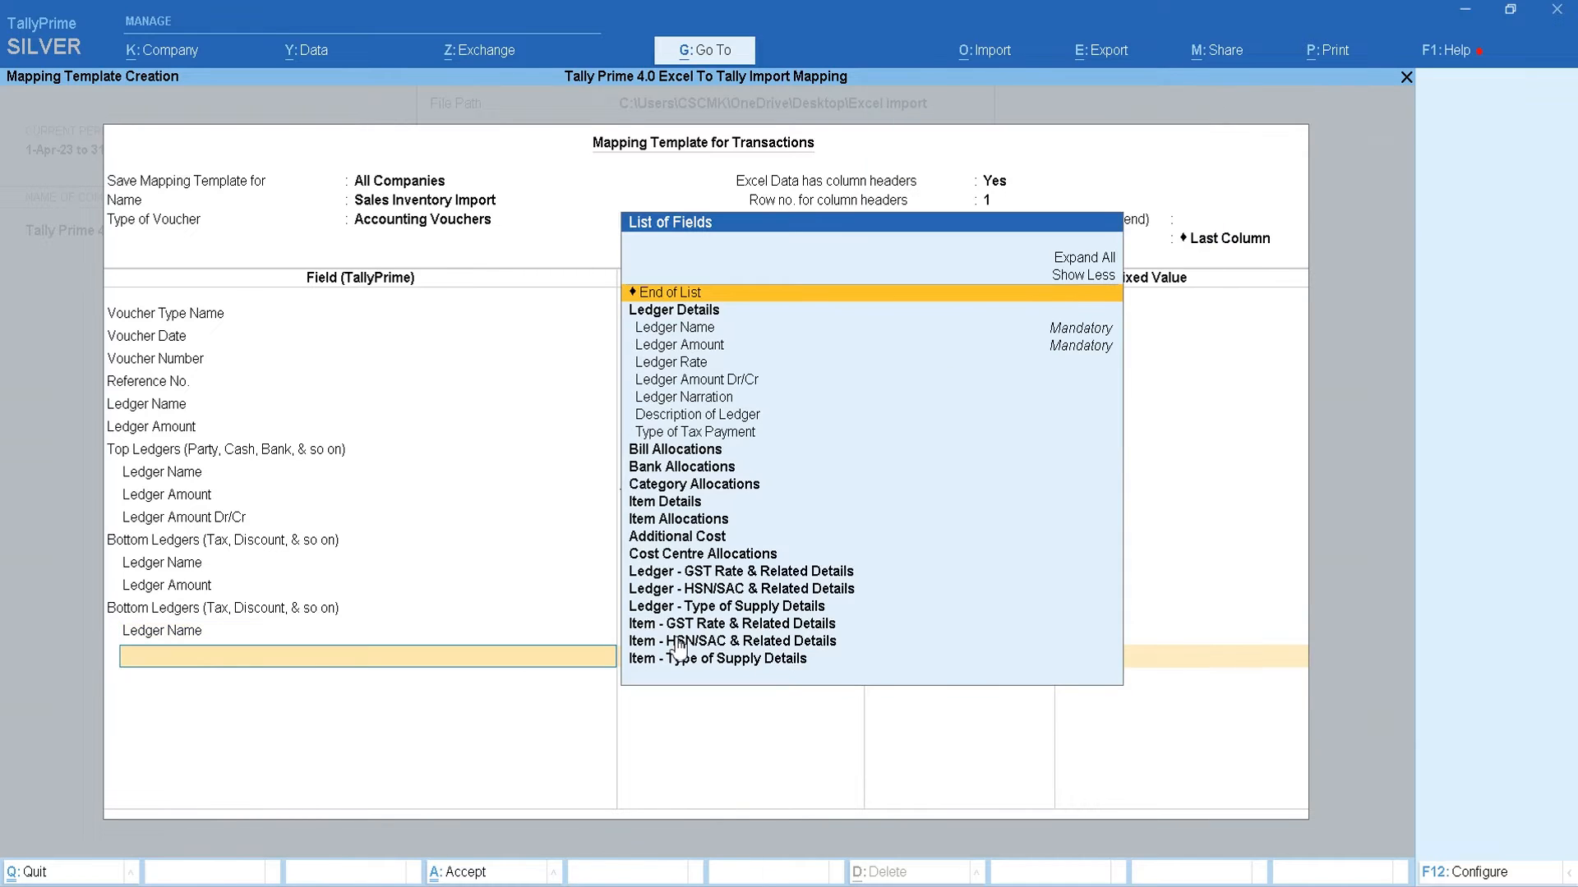
Add the Ledger Amount field to the IGST Bottom Ledgers group and map it to the IGST AMOUNT column header
key(Down)
key(Down)
key(Return)
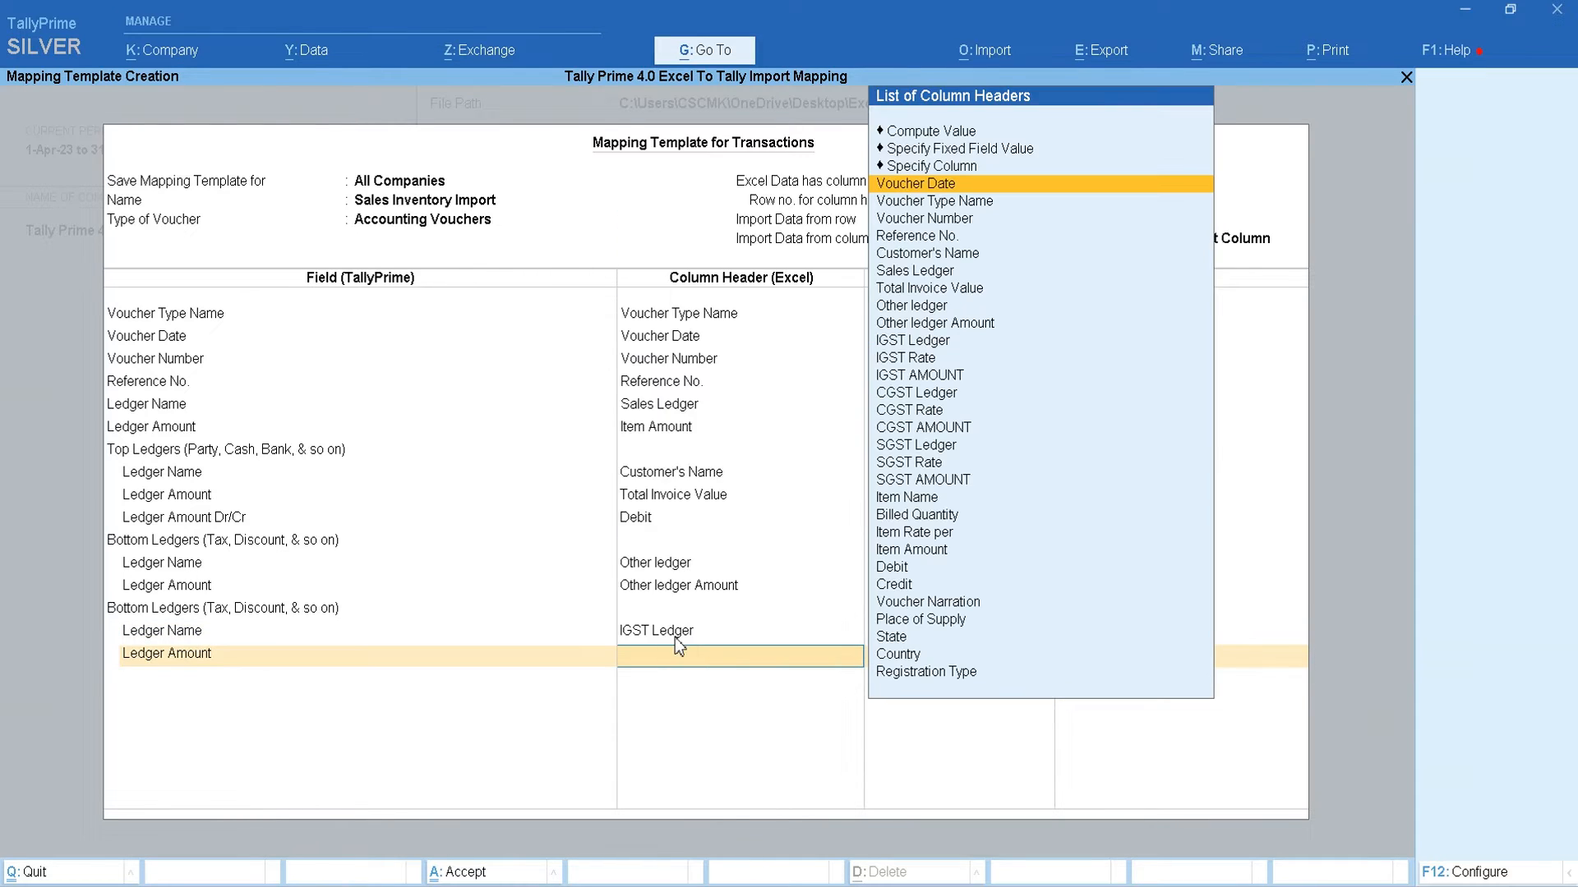
key(Down)
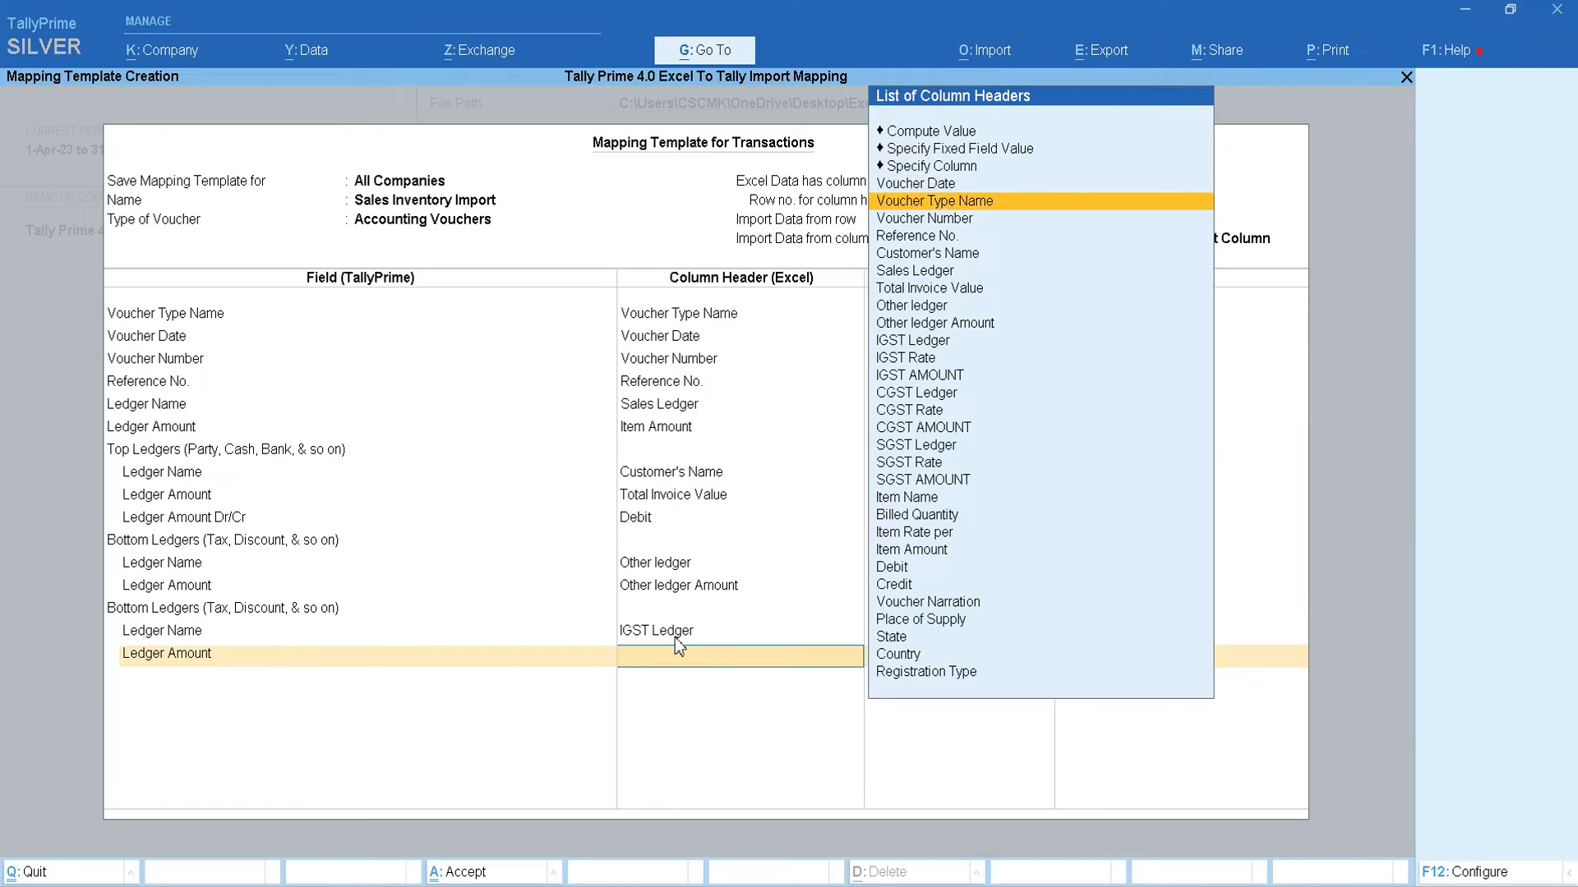
key(Down)
key(Down)
key(Down)
text(I)
key(Down)
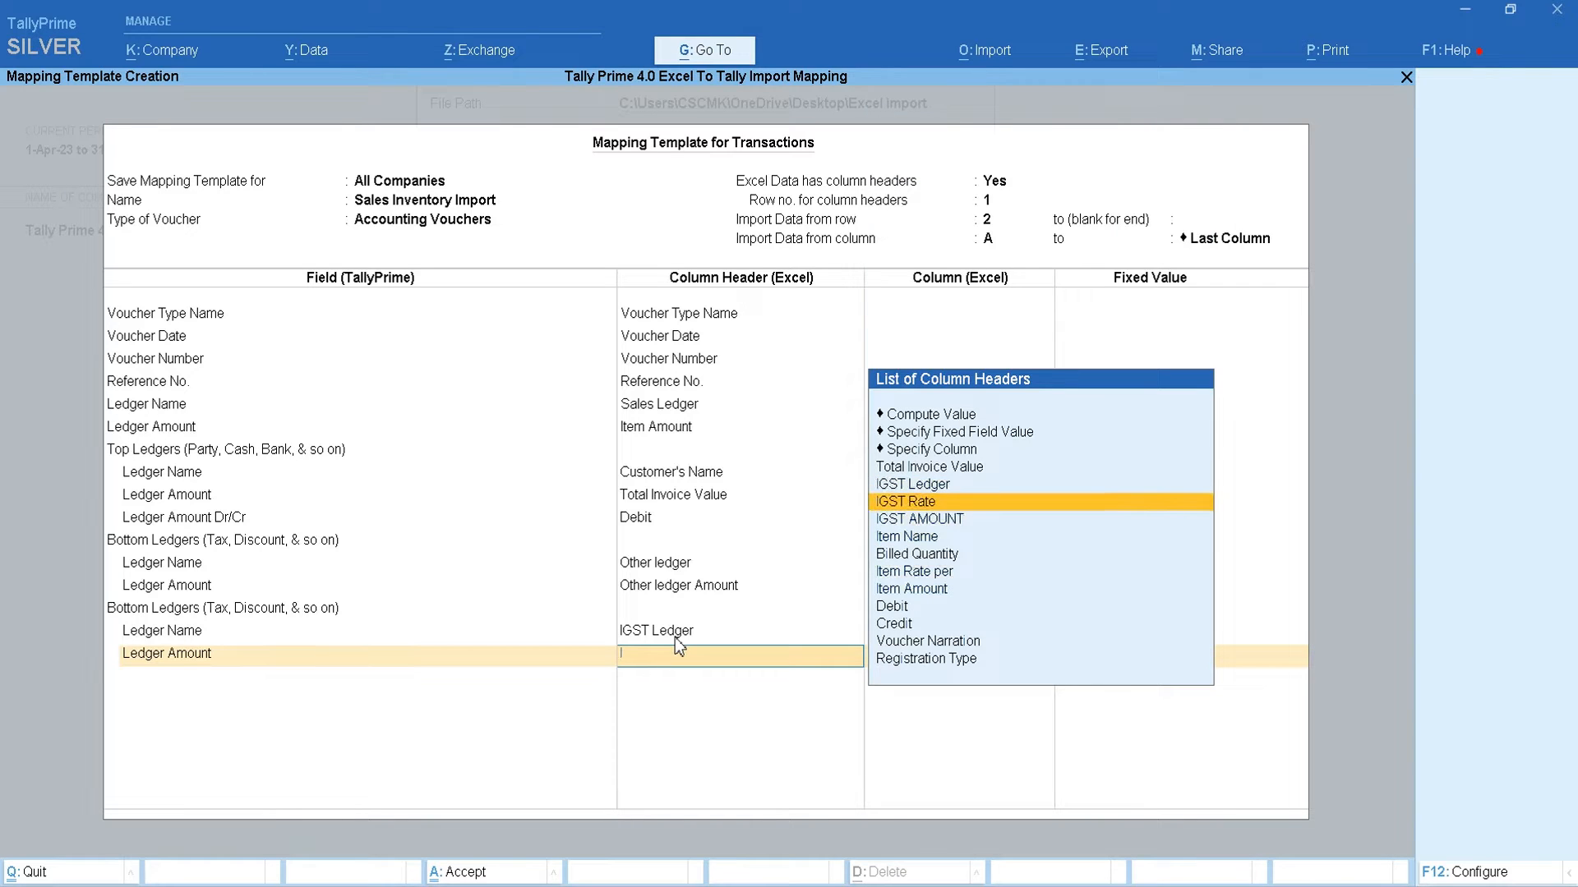
key(Down)
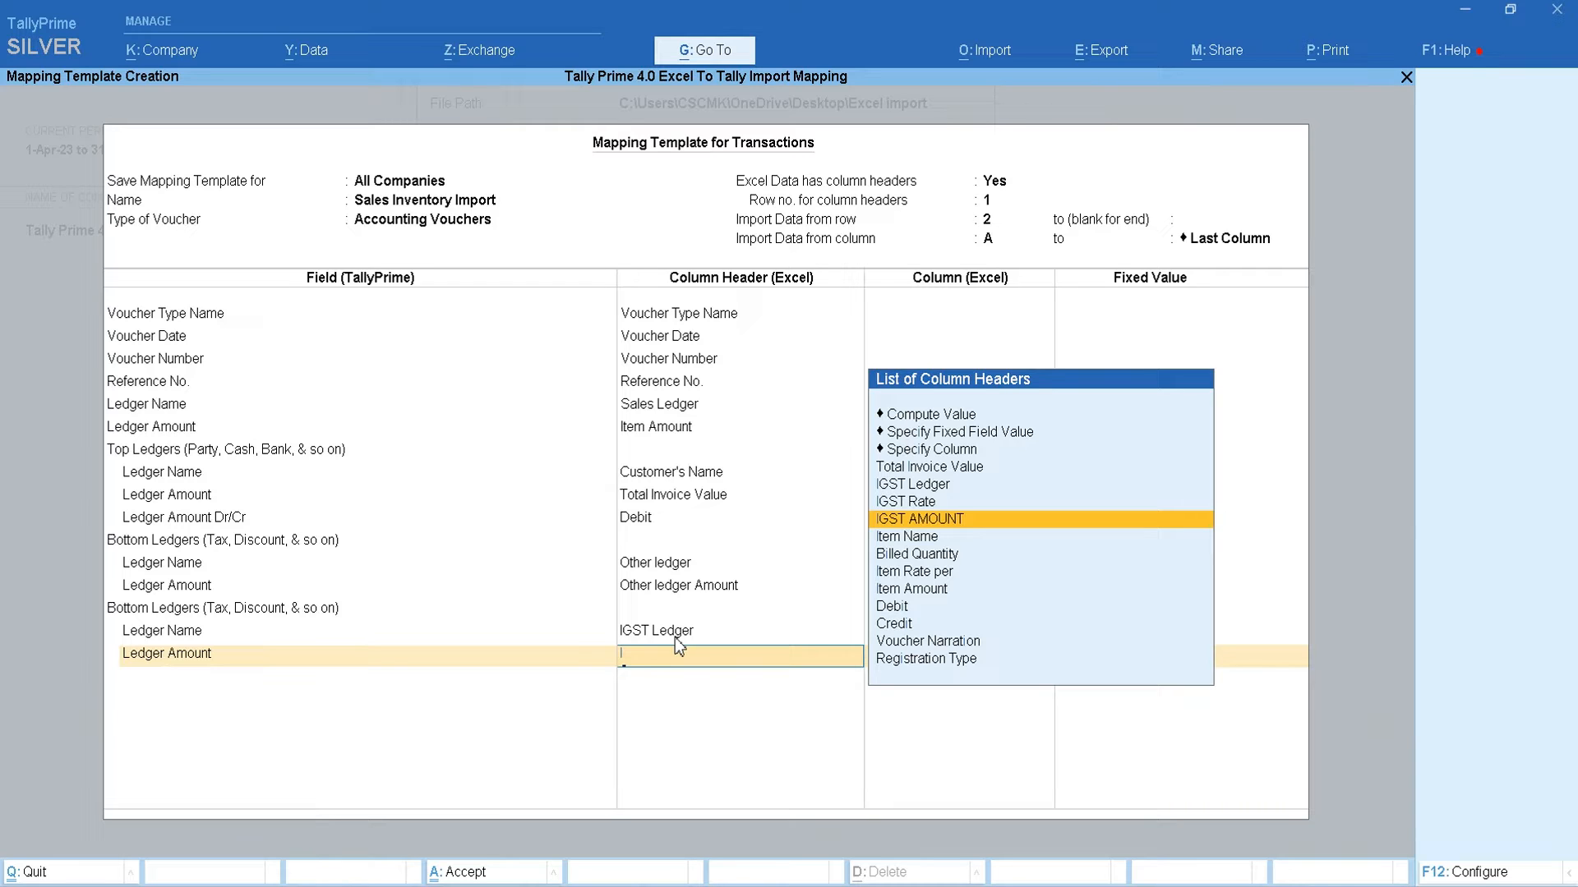
key(Return)
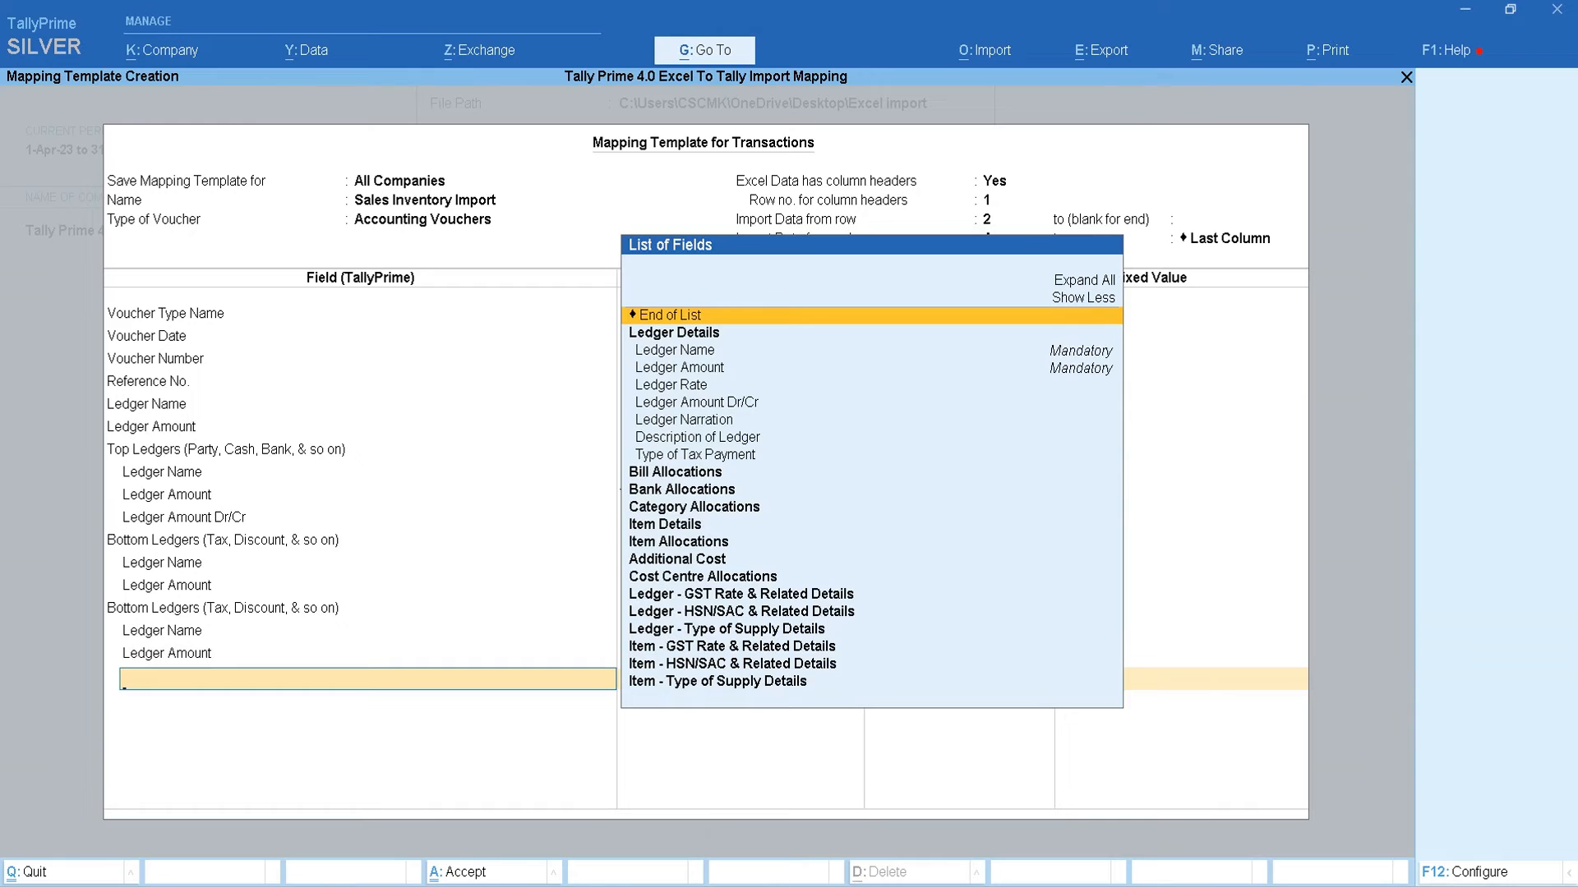
Check the IGST columns in the Excel sheet and map the group's Ledger Rate field to the IGST Rate column header
key(alt+Tab)
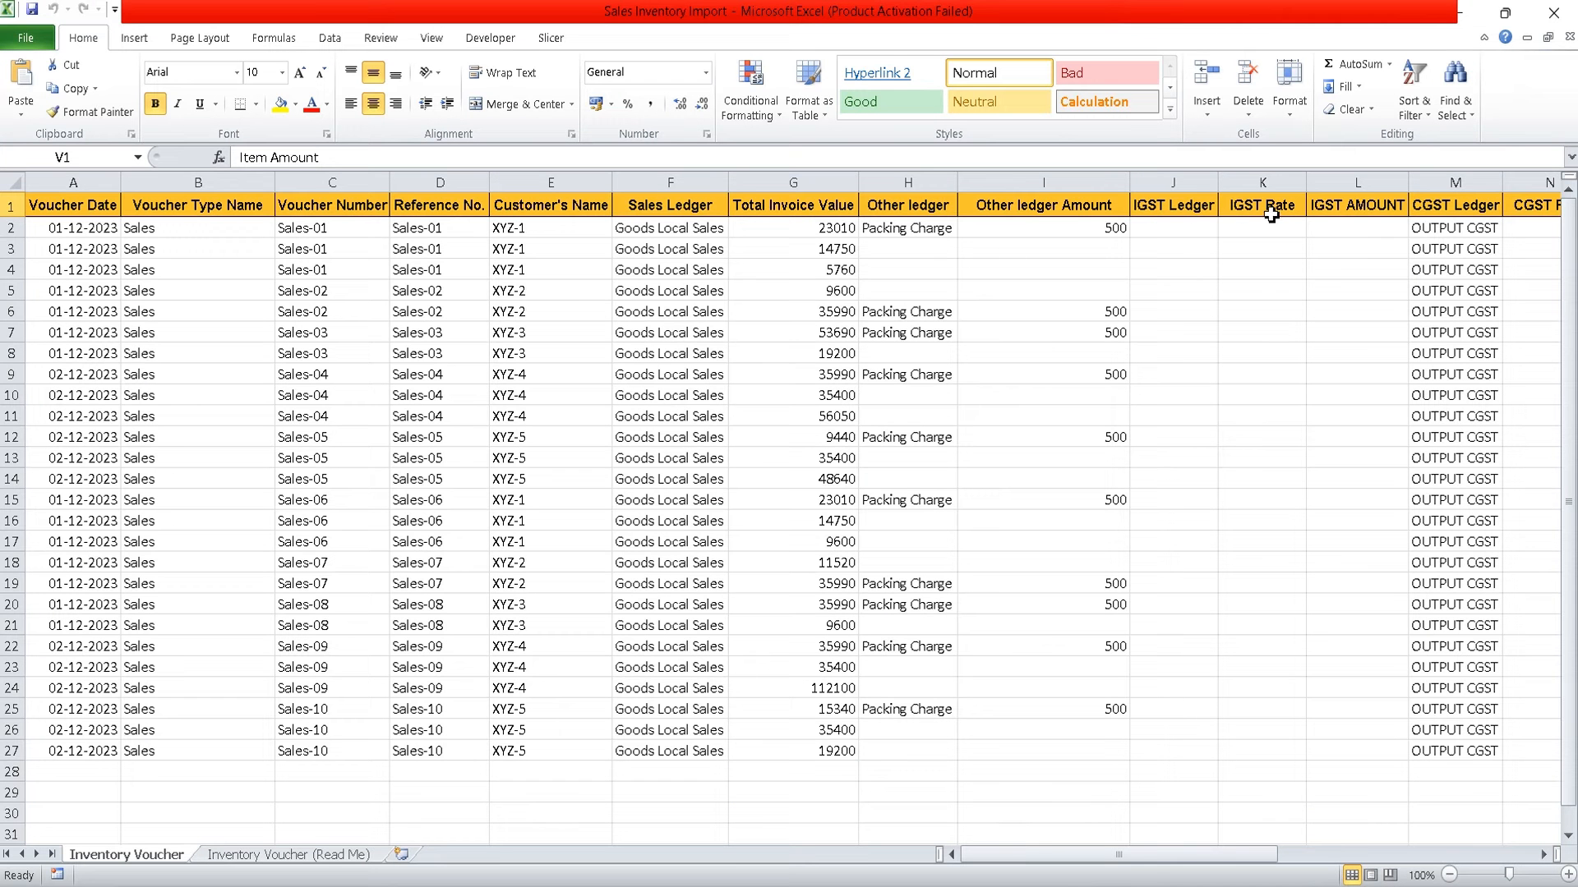
key(alt+Tab)
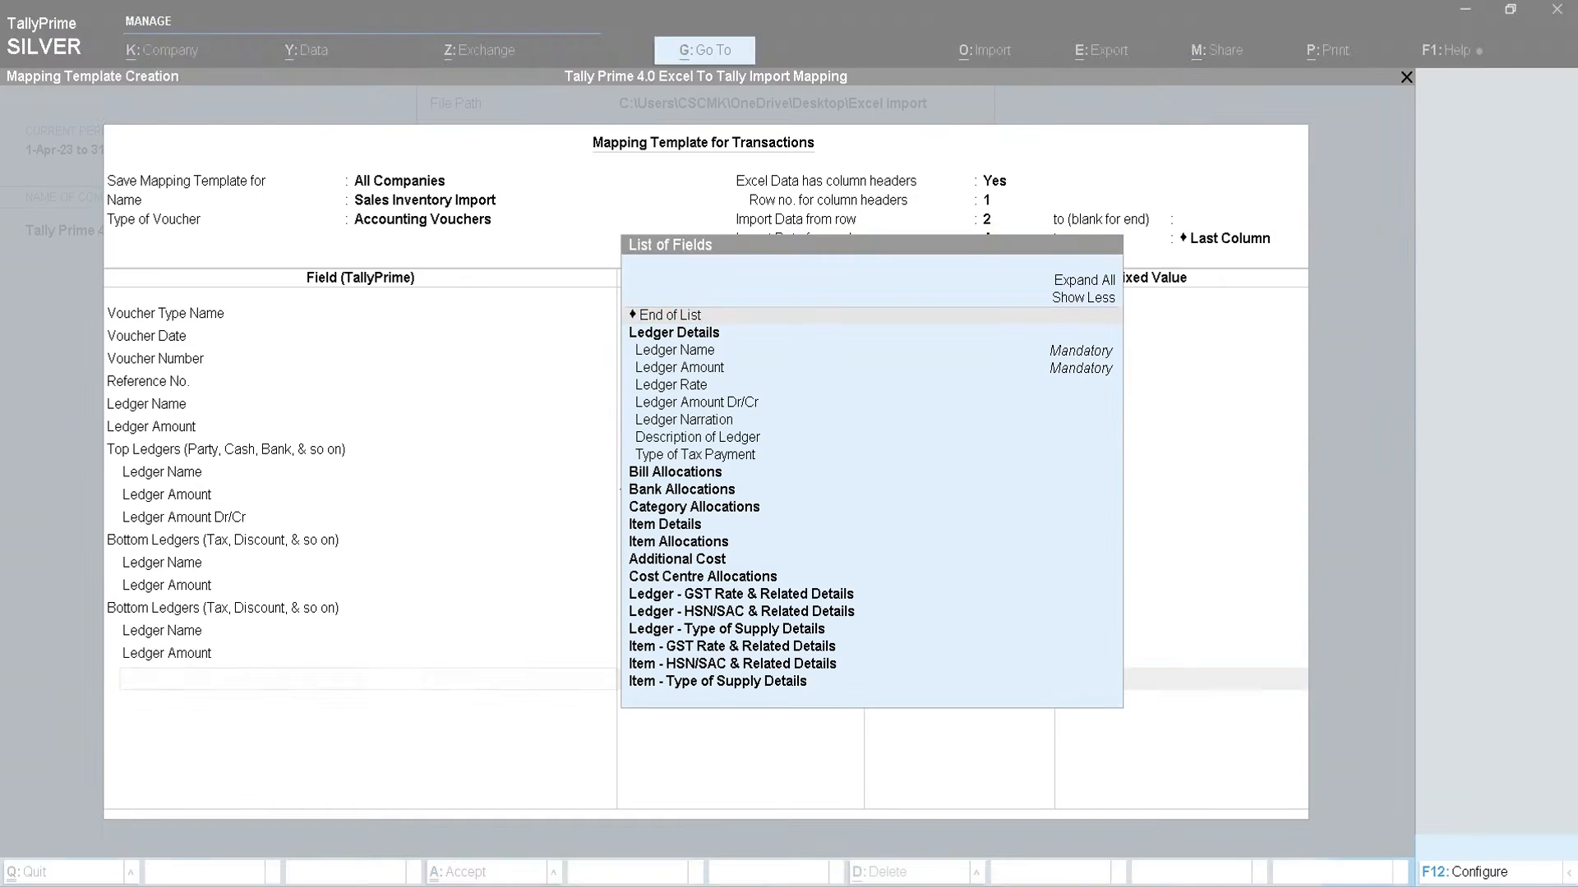
key(Down)
key(Down)
key(Down)
key(Down)
key(Down)
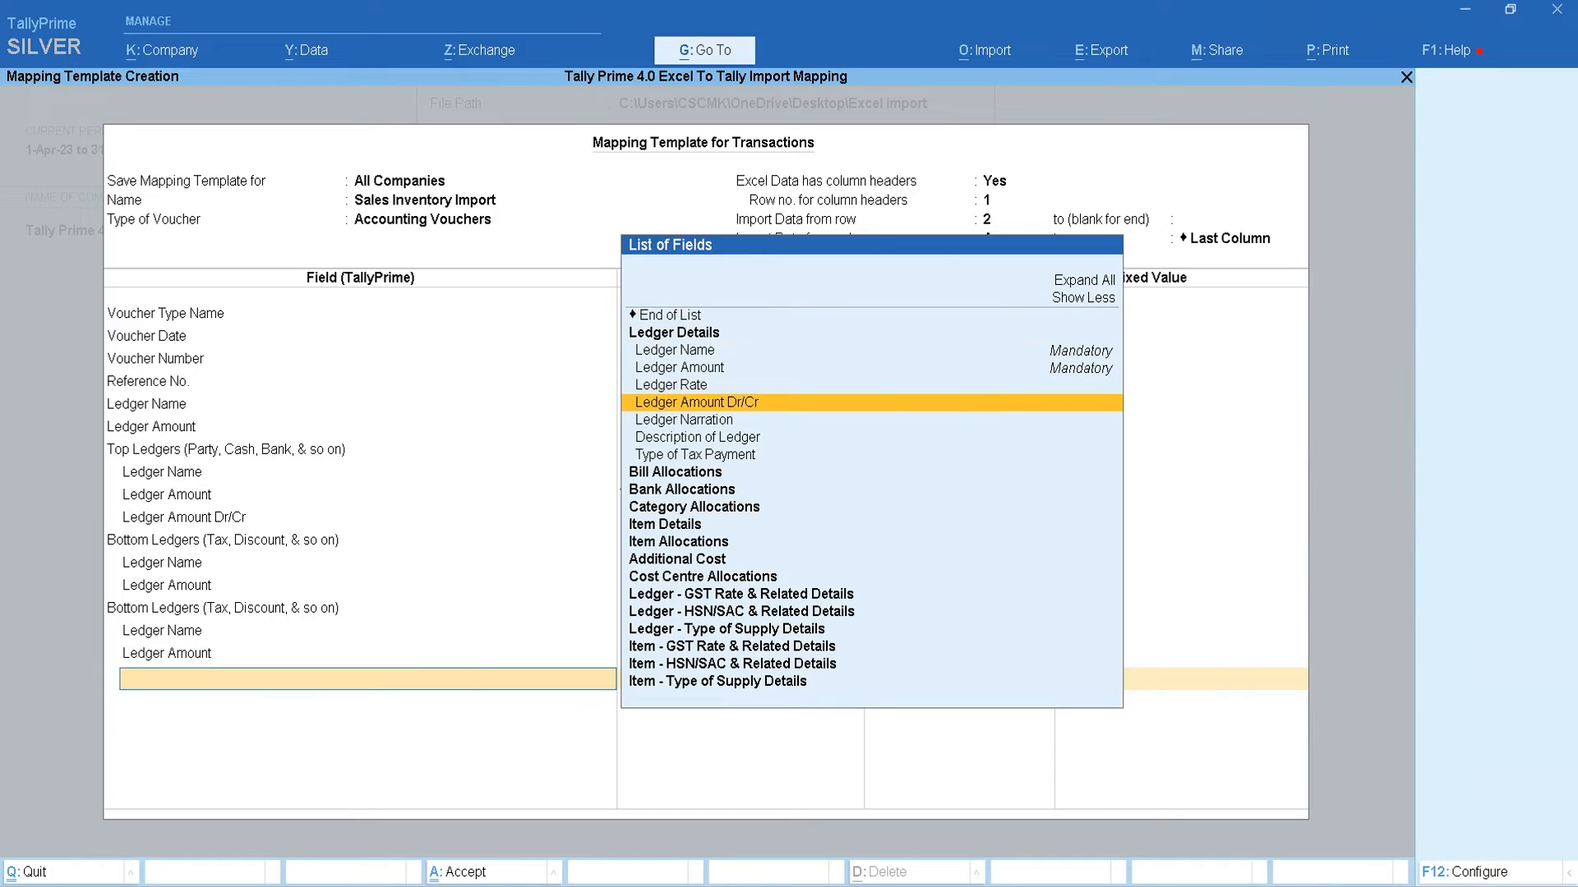
key(Up)
key(Return)
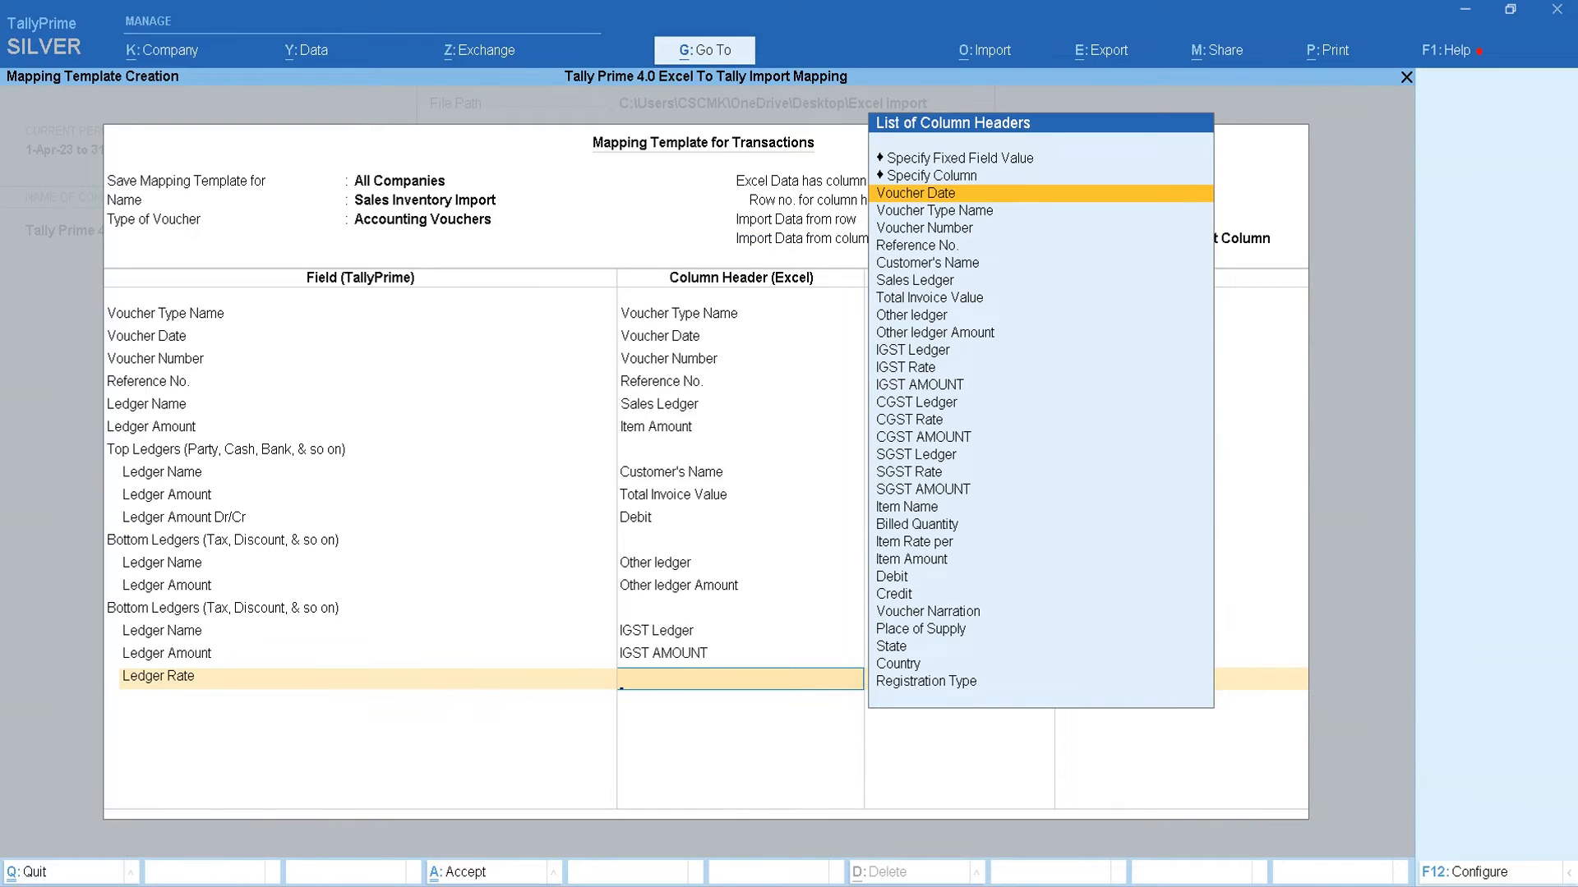
text(i)
key(Down)
key(Down)
key(Return)
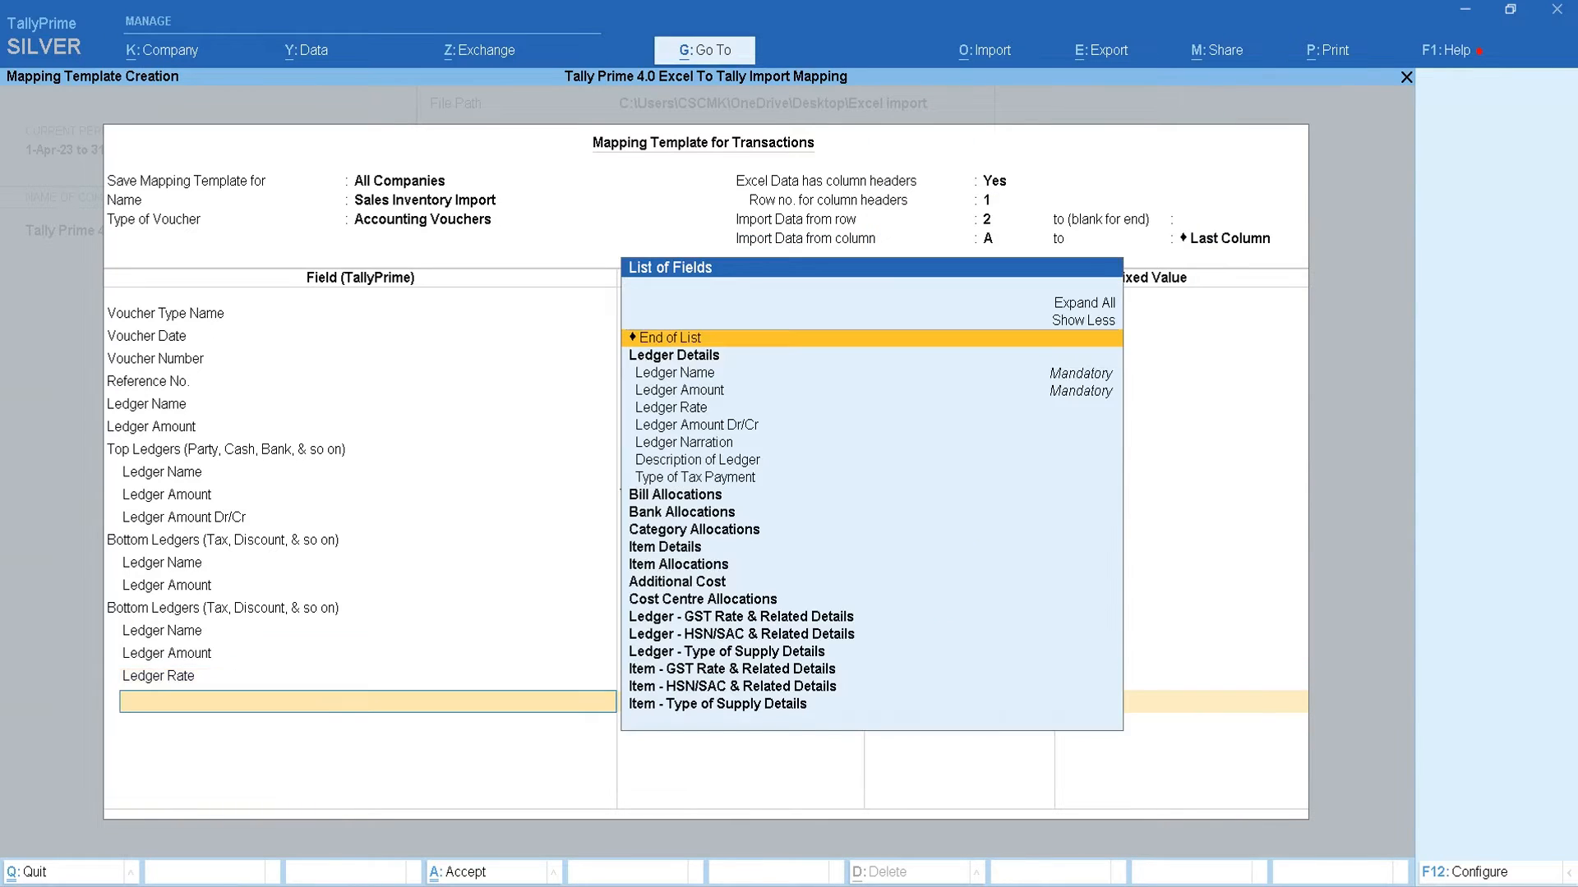
End the IGST field list and add a third Bottom Ledgers (Tax, Discount, & so on) group to the template
key(Return)
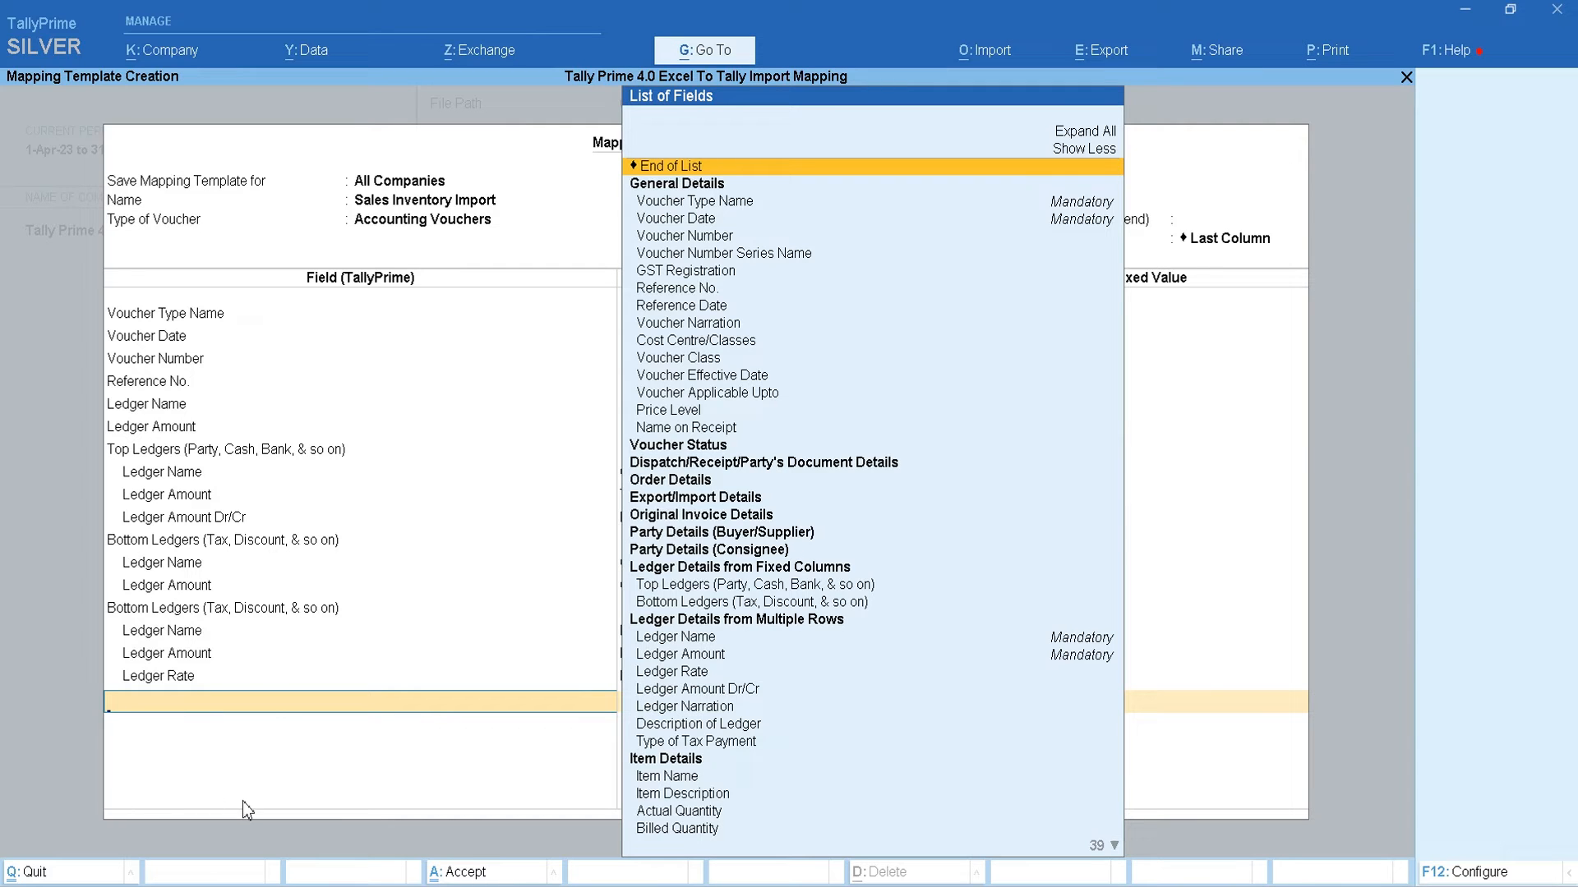
key(Down)
key(Down)
key(Down)
key(Down)
key(Down)
key(Down)
key(Down)
key(Down)
key(Down)
key(Down)
key(Down)
key(Down)
key(Down)
key(Down)
key(Down)
key(Down)
key(Down)
key(Down)
key(Down)
key(Down)
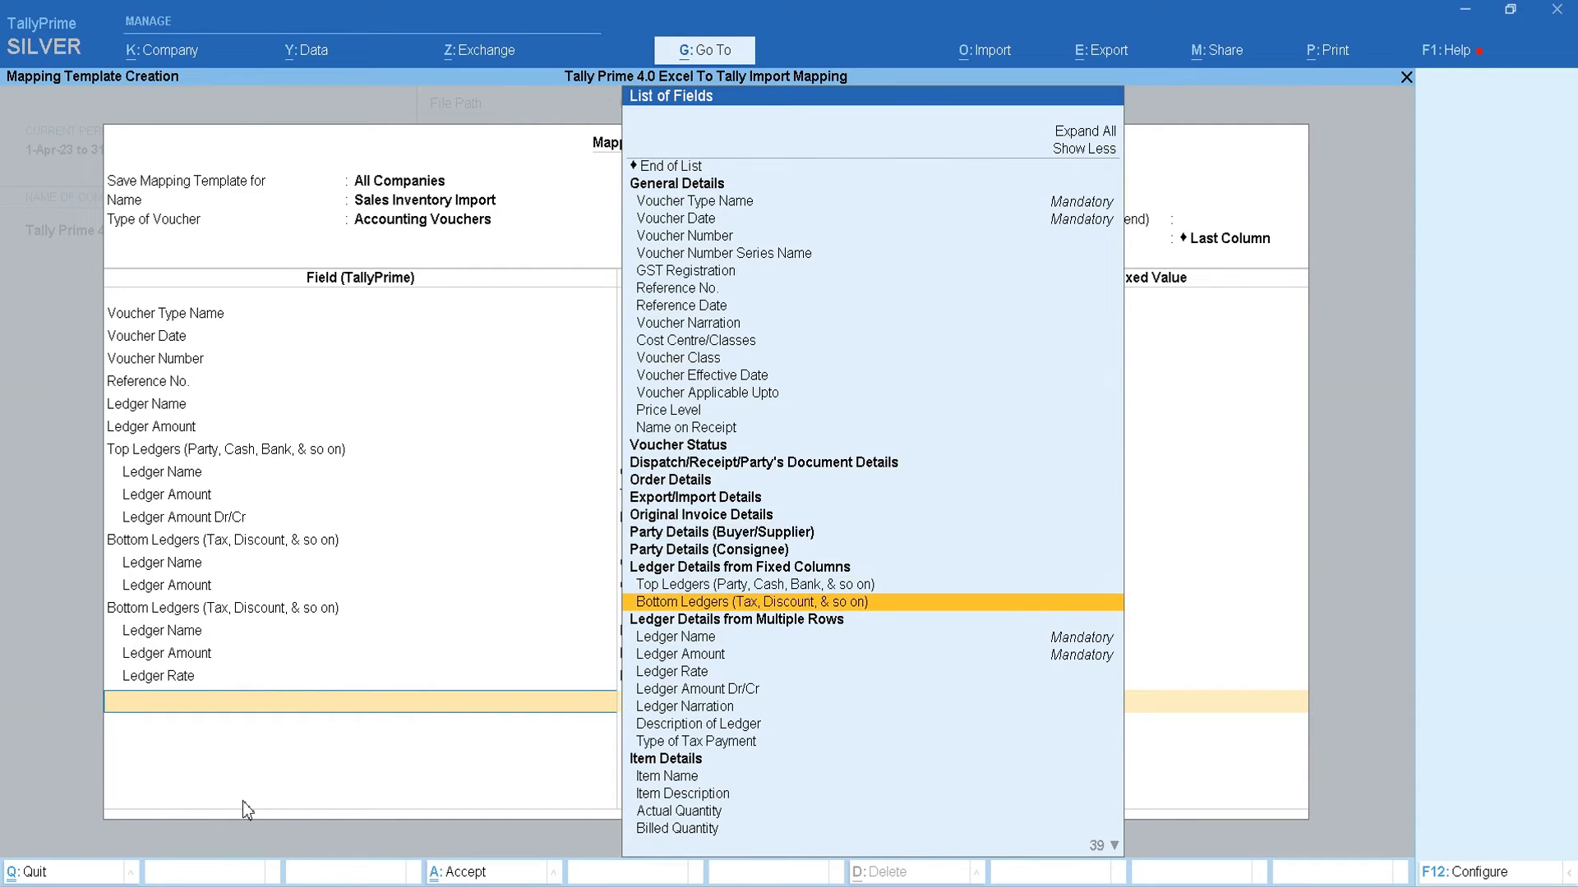
key(Return)
Map the Ledger Name field of the third Bottom Ledgers group to the CGST Ledger column header
key(Return)
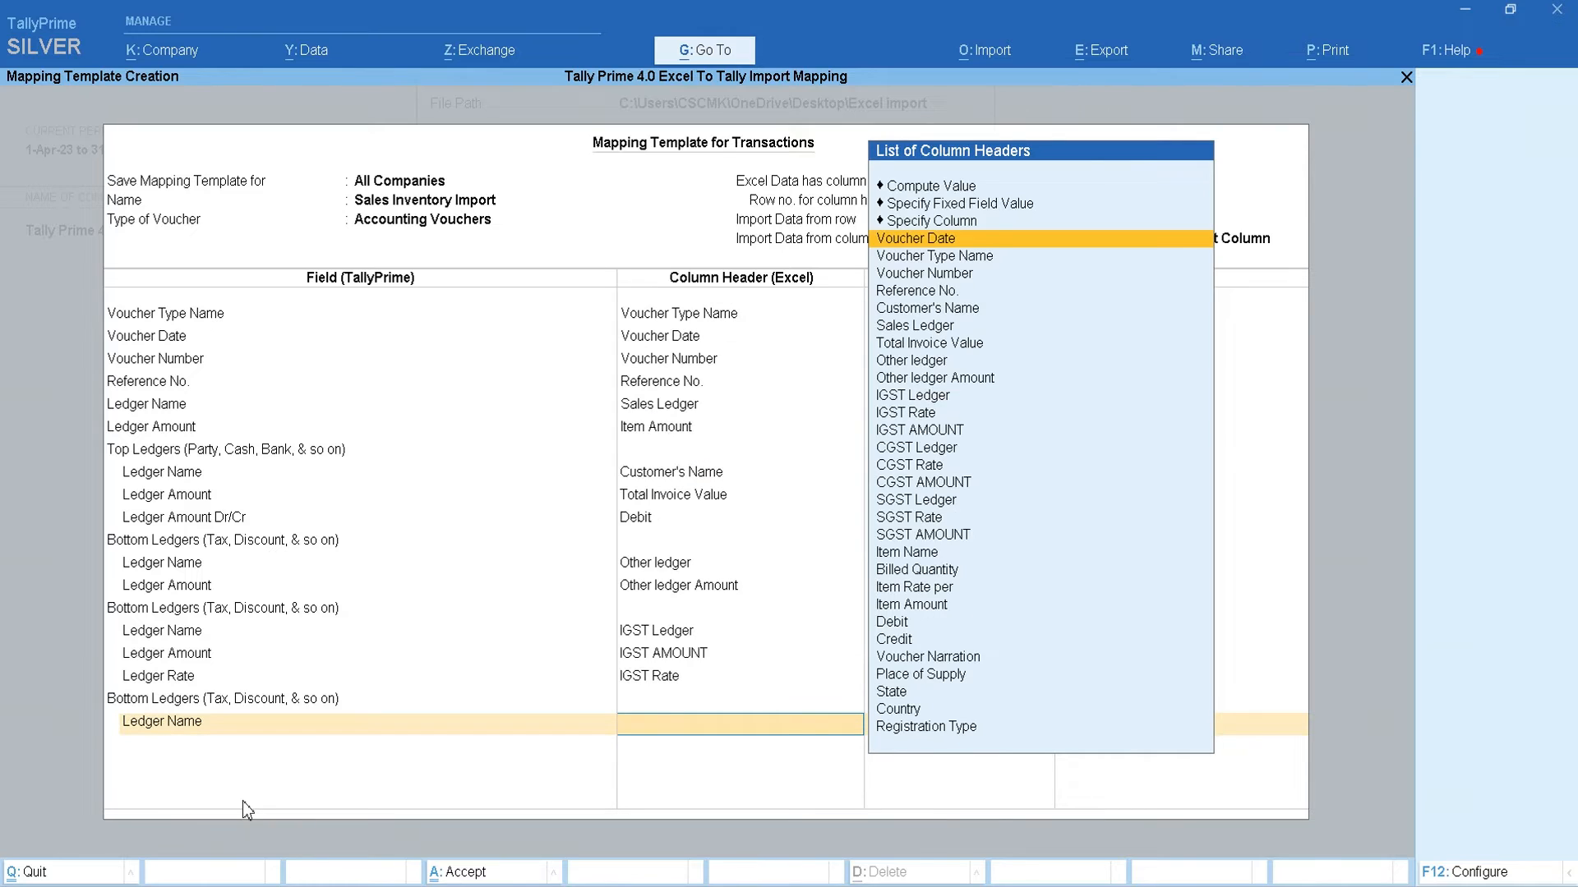
text(cgst)
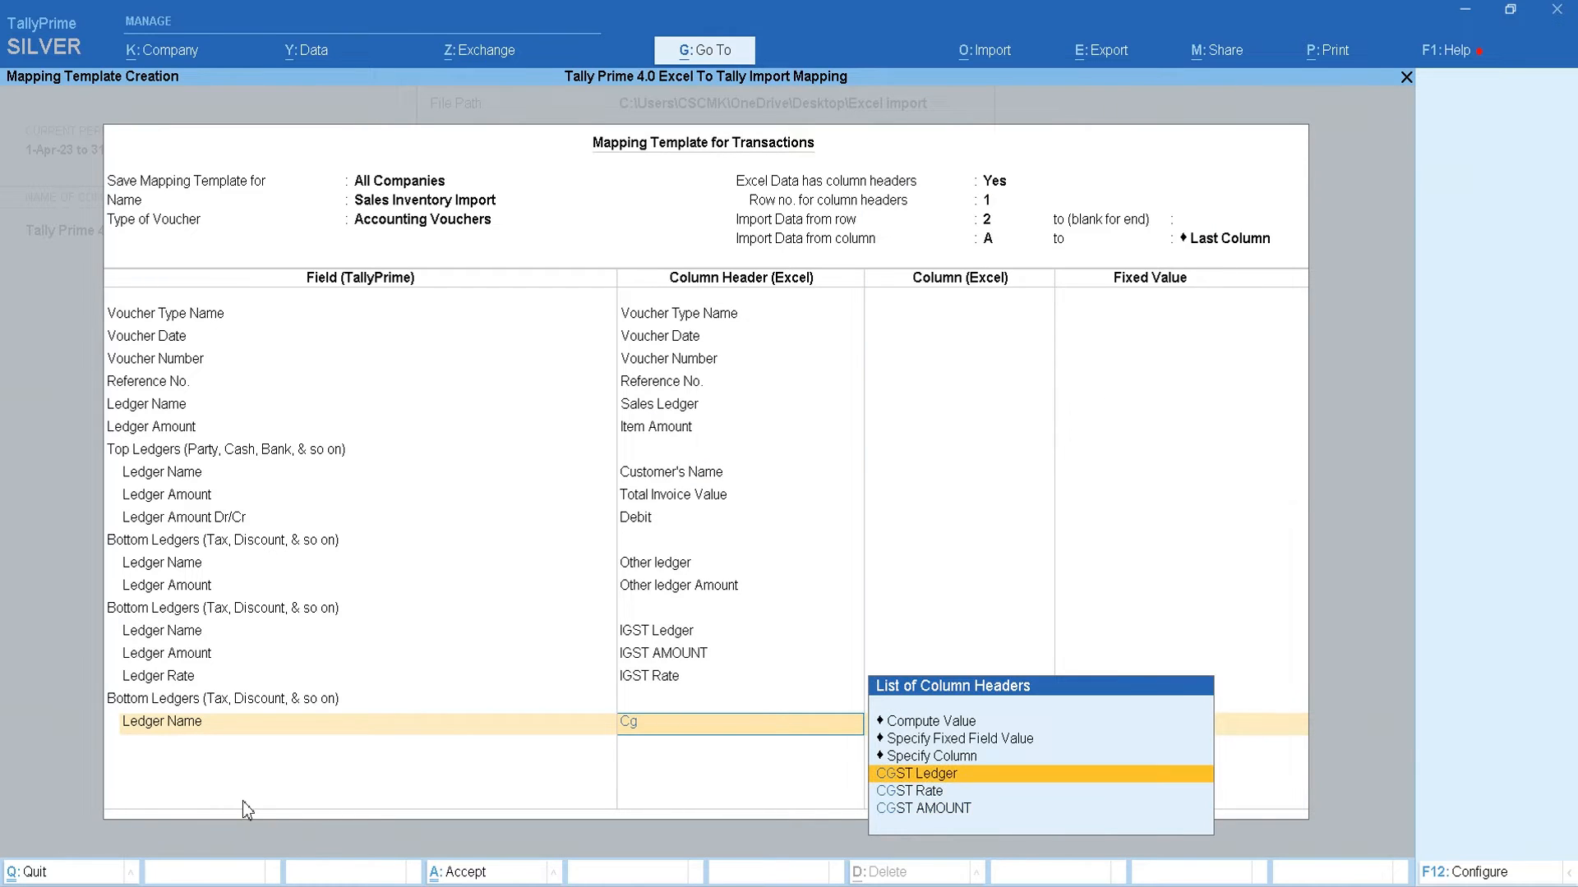
key(Return)
Add the Ledger Amount field to the CGST Bottom Ledgers group and map it to the CGST AMOUNT column header
key(Down)
key(Down)
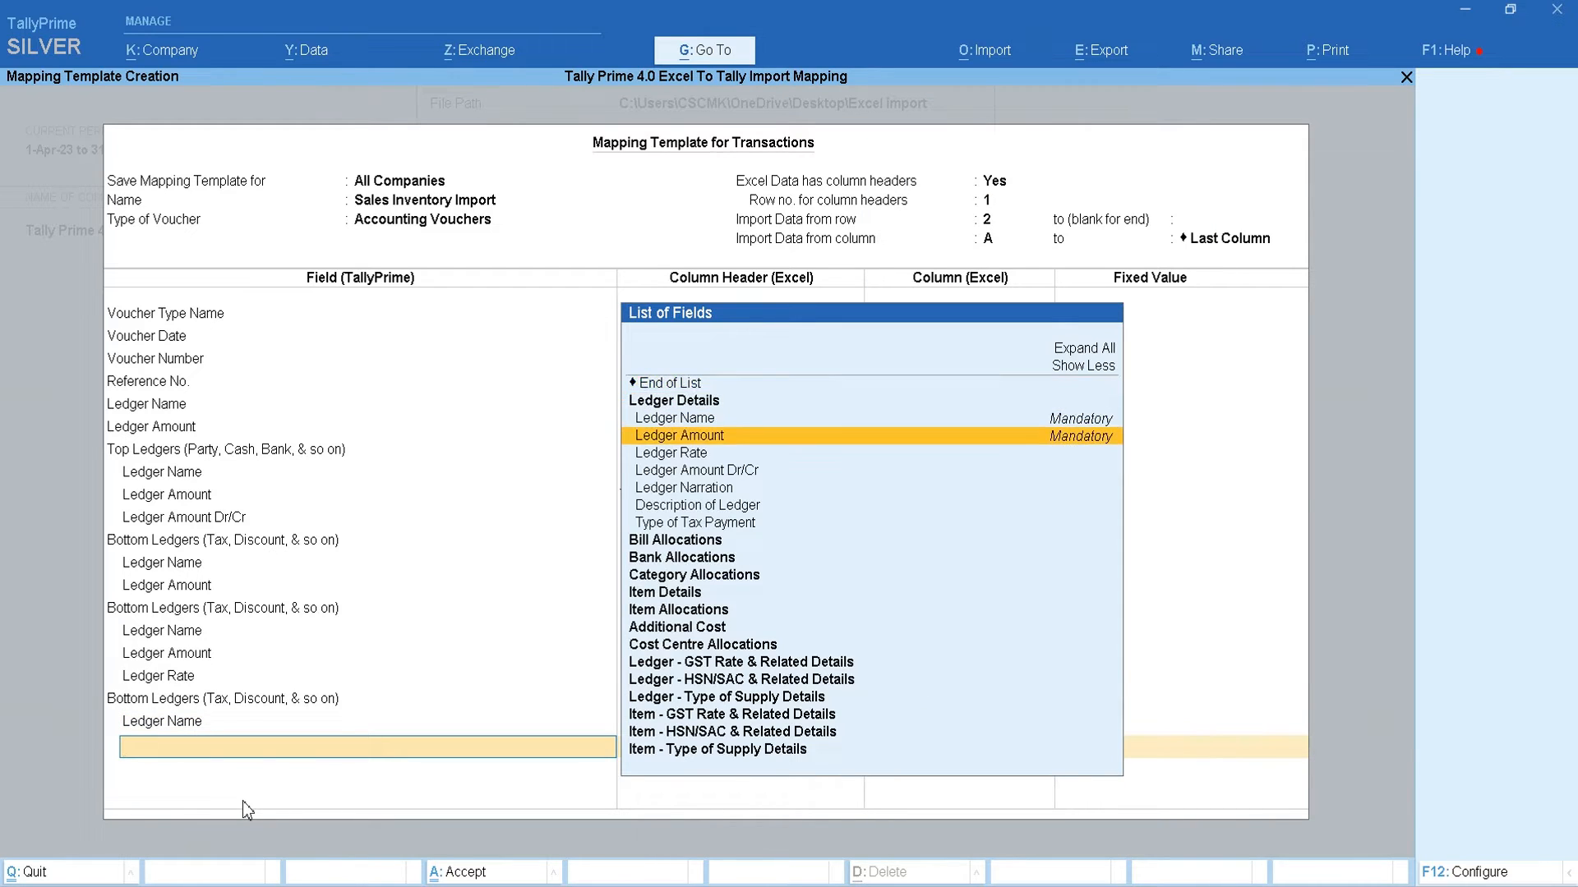
key(Return)
text(cg)
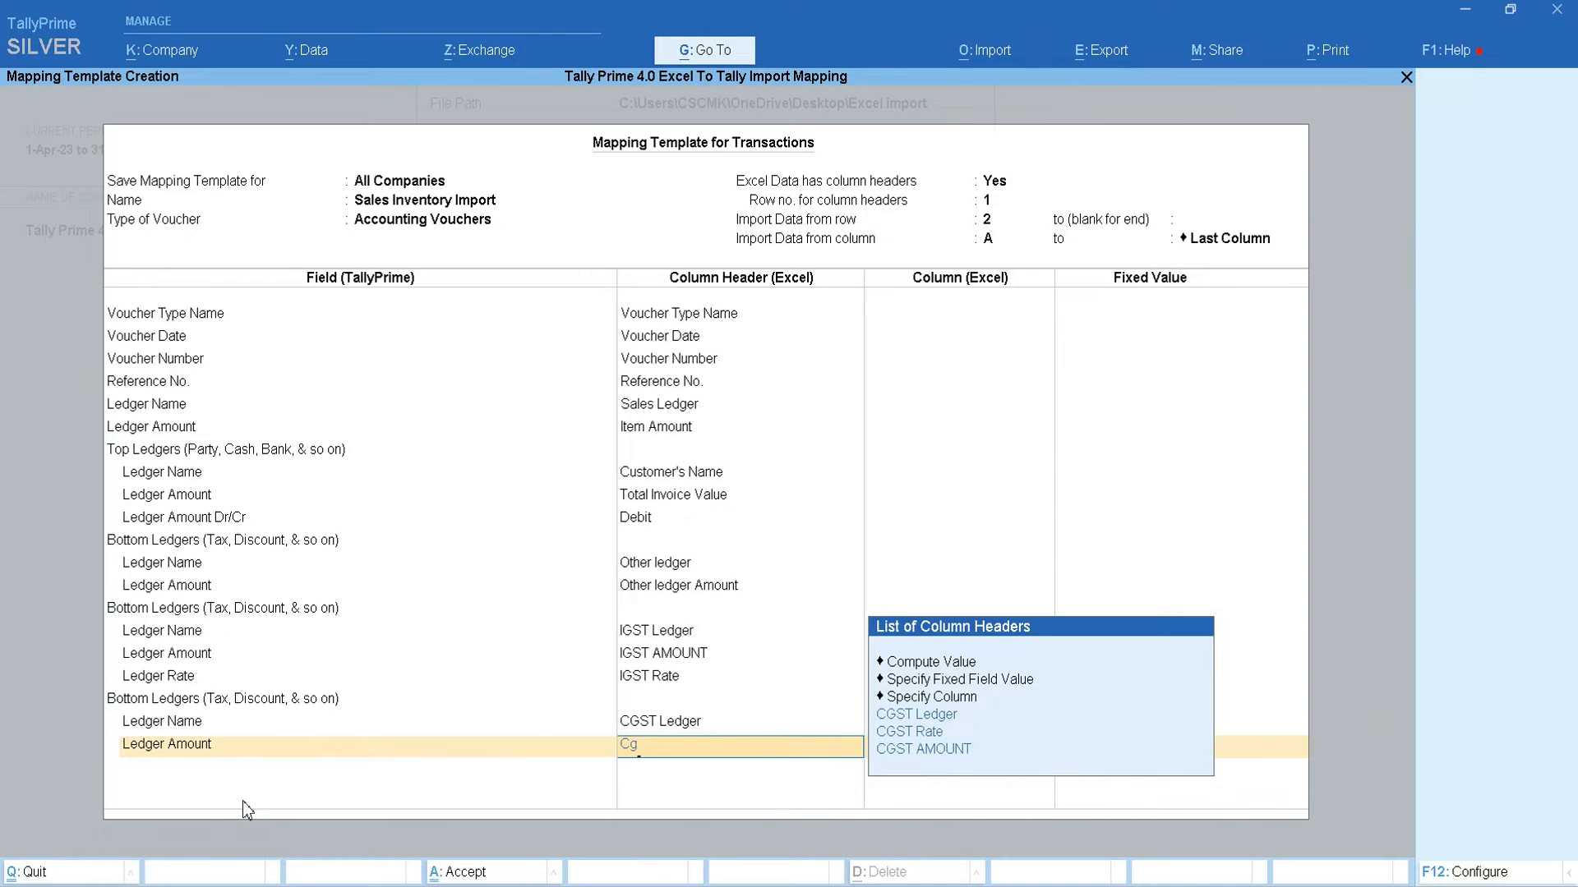
key(Down)
key(Down)
key(Return)
Add the Ledger Rate field to the CGST Bottom Ledgers group and map it to the CGST Rate column header
key(Down)
key(Down)
key(Down)
key(Down)
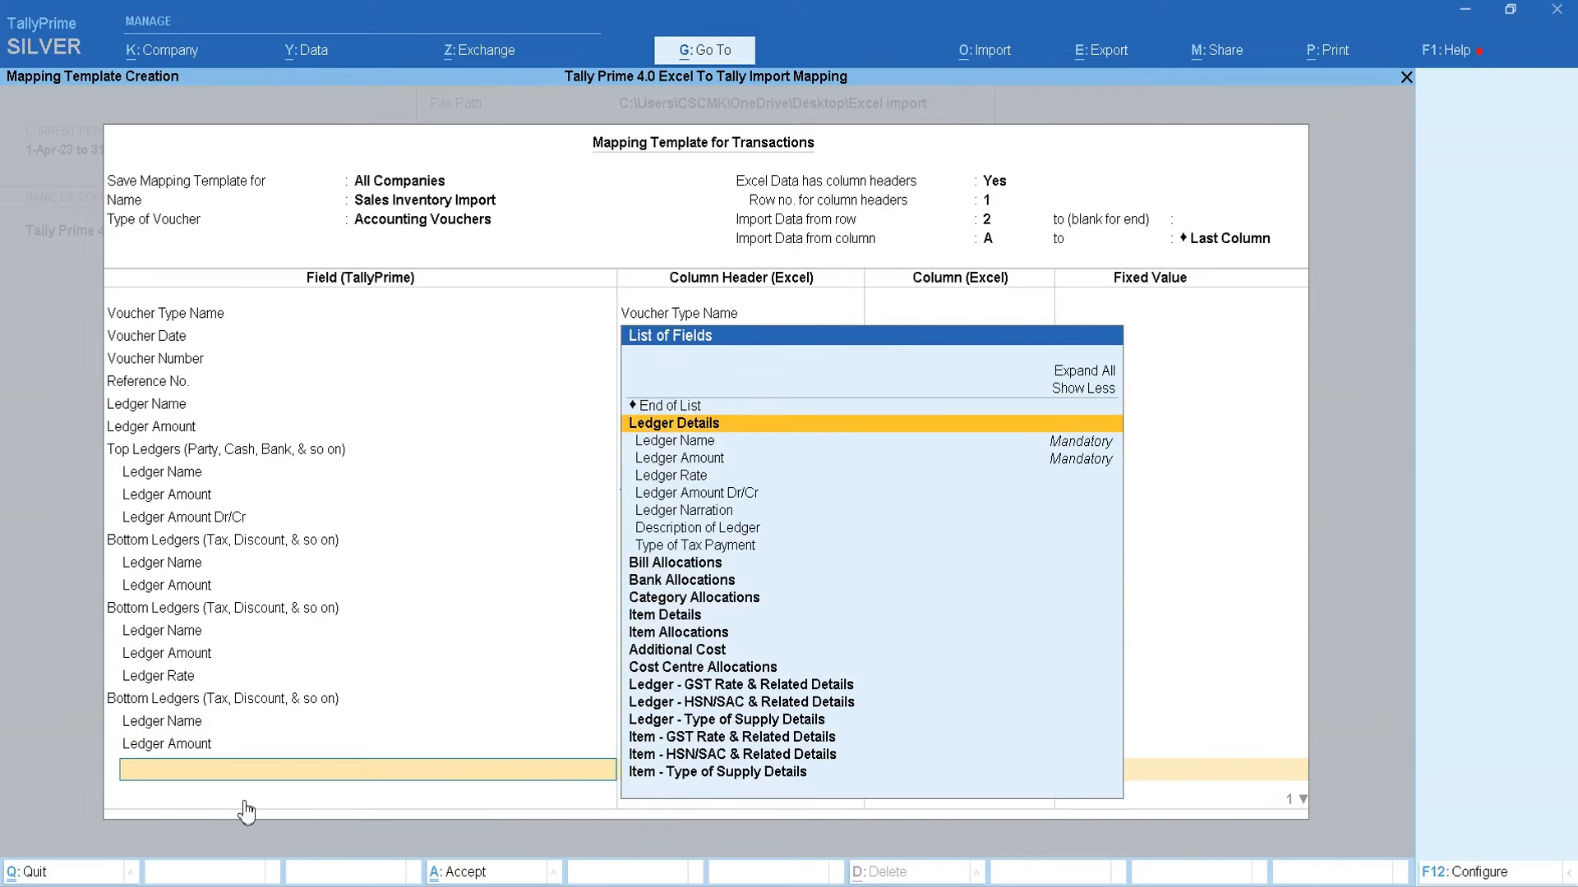
key(Return)
text(cg)
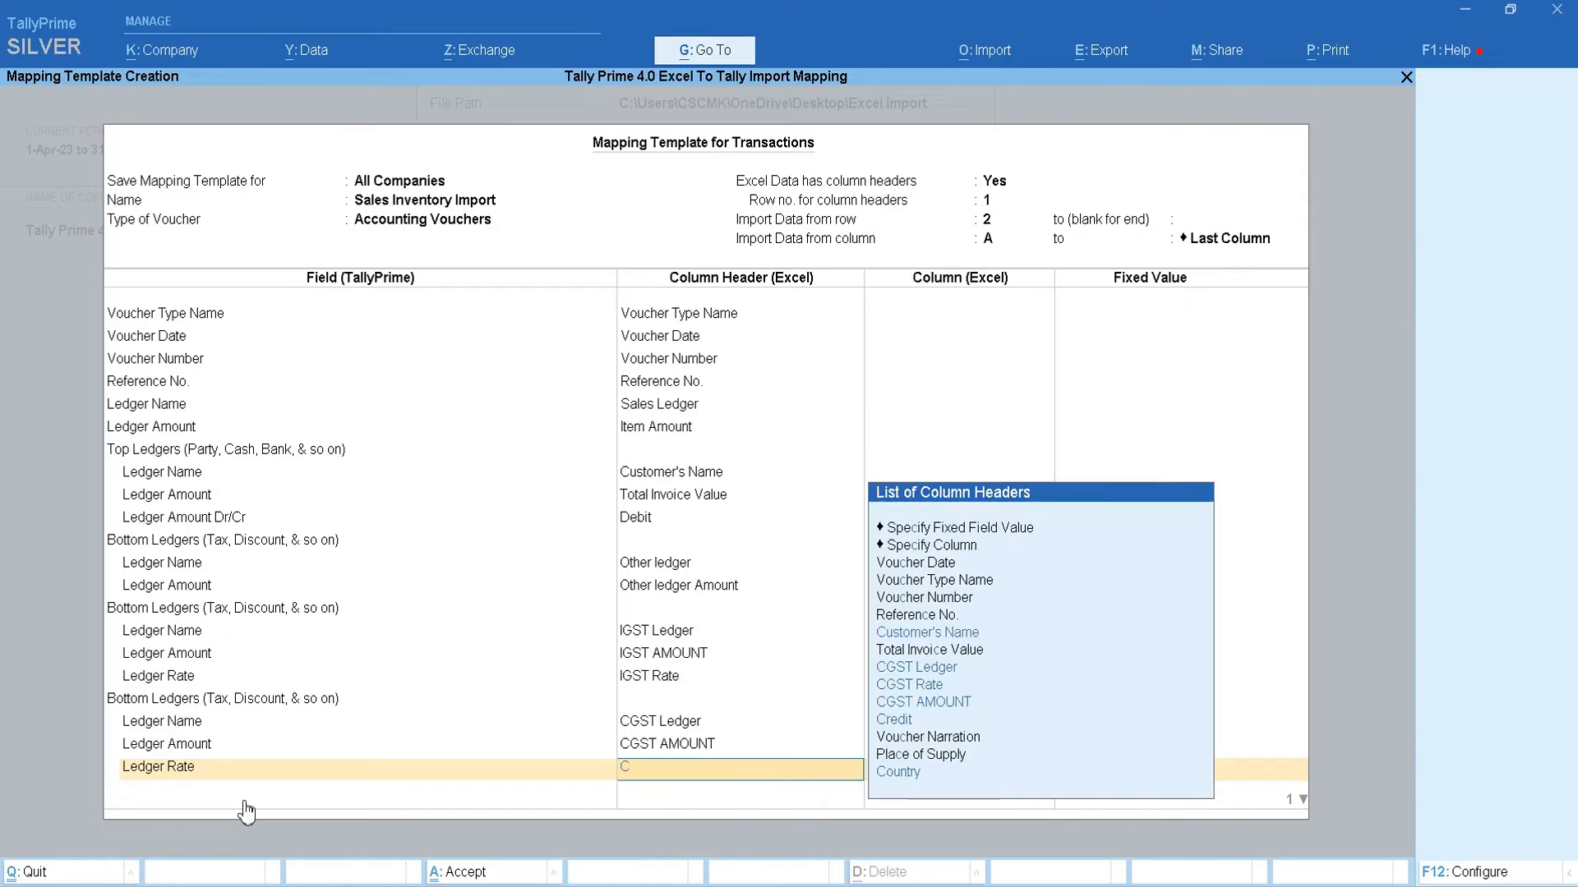
key(Down)
key(Return)
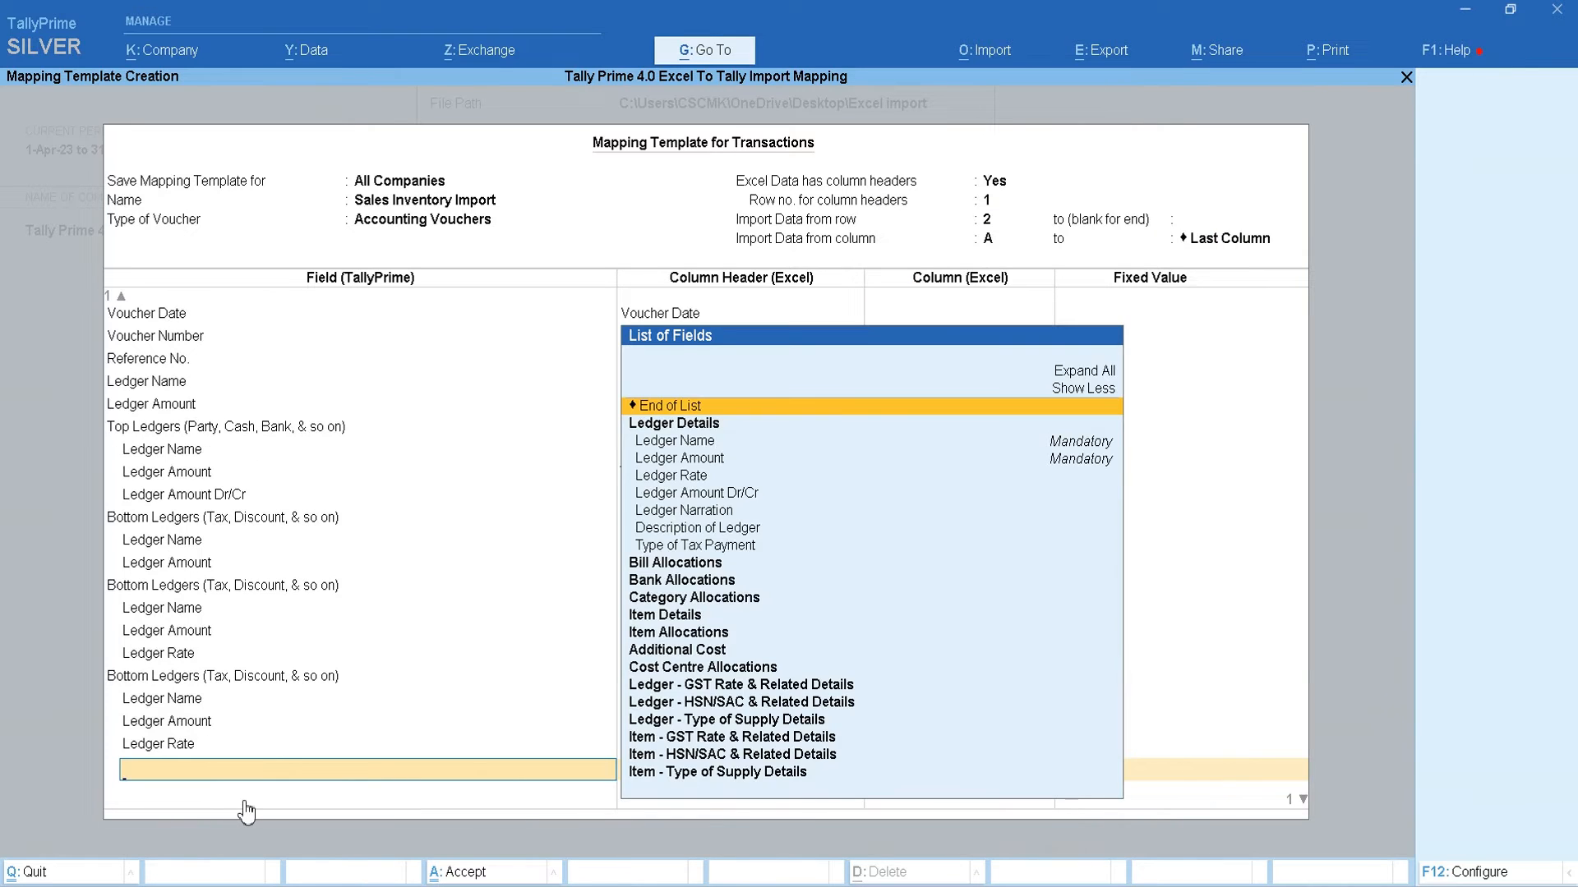
End the CGST field list and add a fourth Bottom Ledgers (Tax, Discount, & so on) group to the template
key(Down)
key(Down)
key(Down)
key(Down)
key(Down)
key(Down)
key(Down)
key(Down)
key(Down)
key(Down)
key(Down)
key(Down)
key(Down)
key(Down)
key(Down)
key(Down)
key(Down)
key(Down)
key(Down)
key(Down)
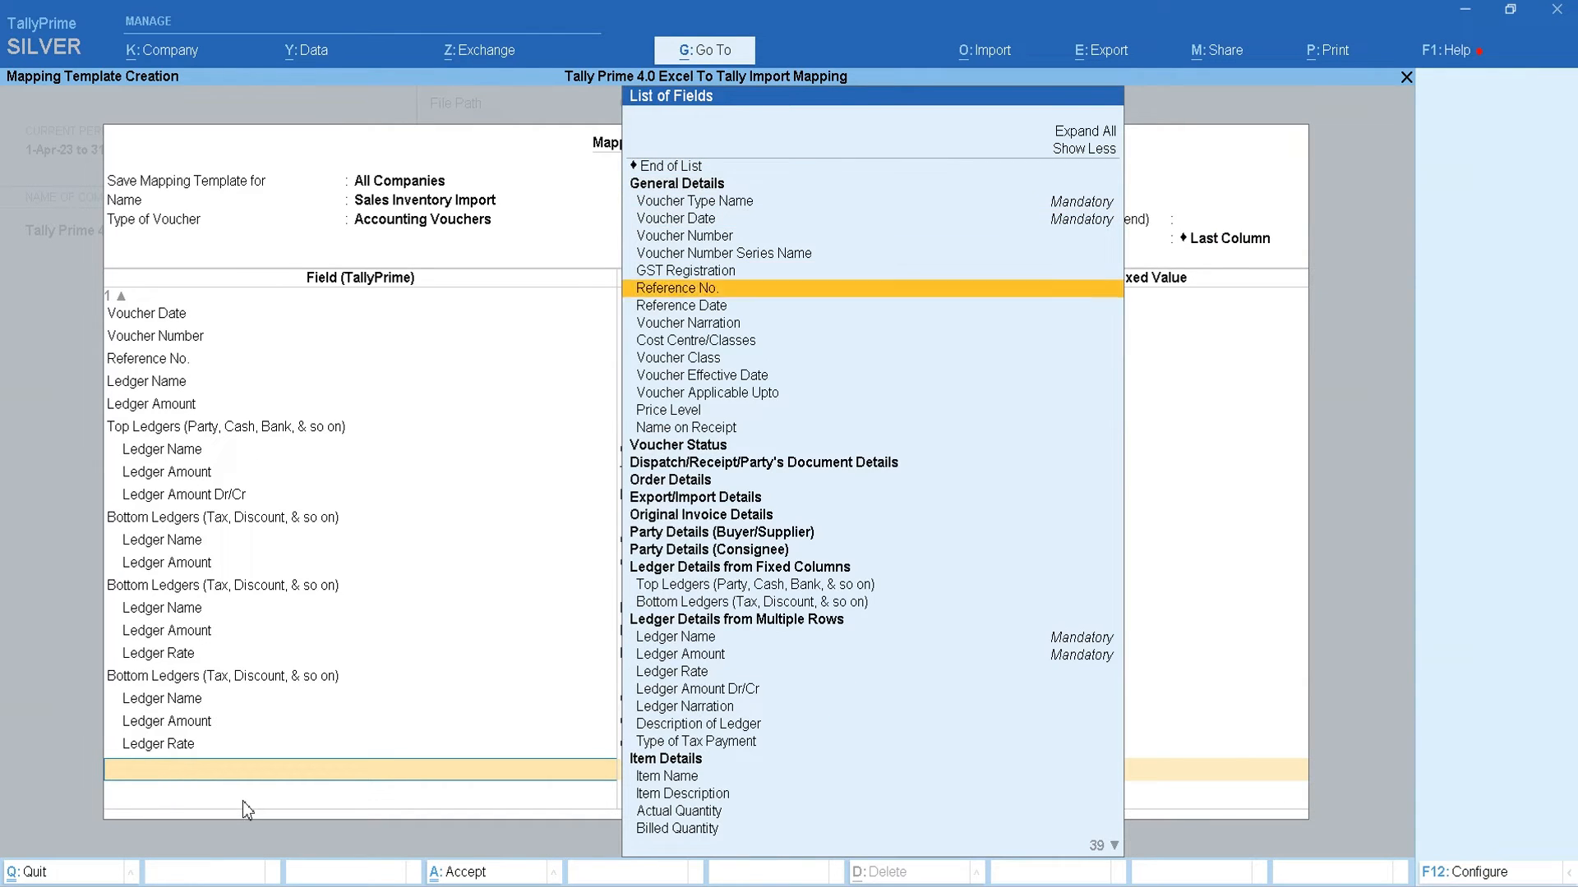
key(Return)
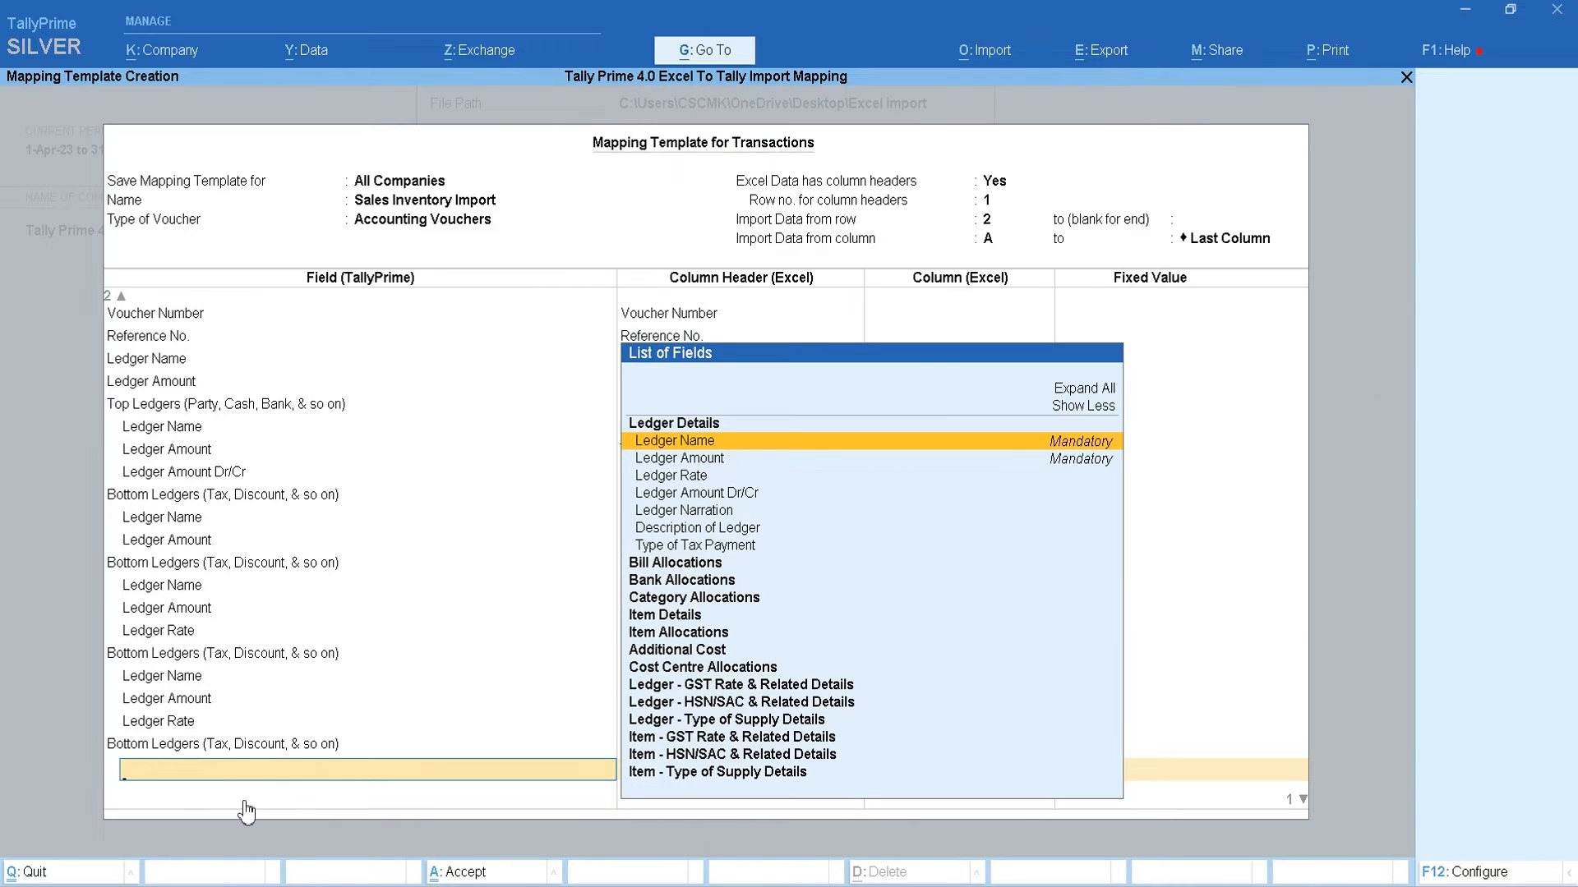
Map the Ledger Name field of the fourth Bottom Ledgers group to the SGST Ledger column header
text(Sg)
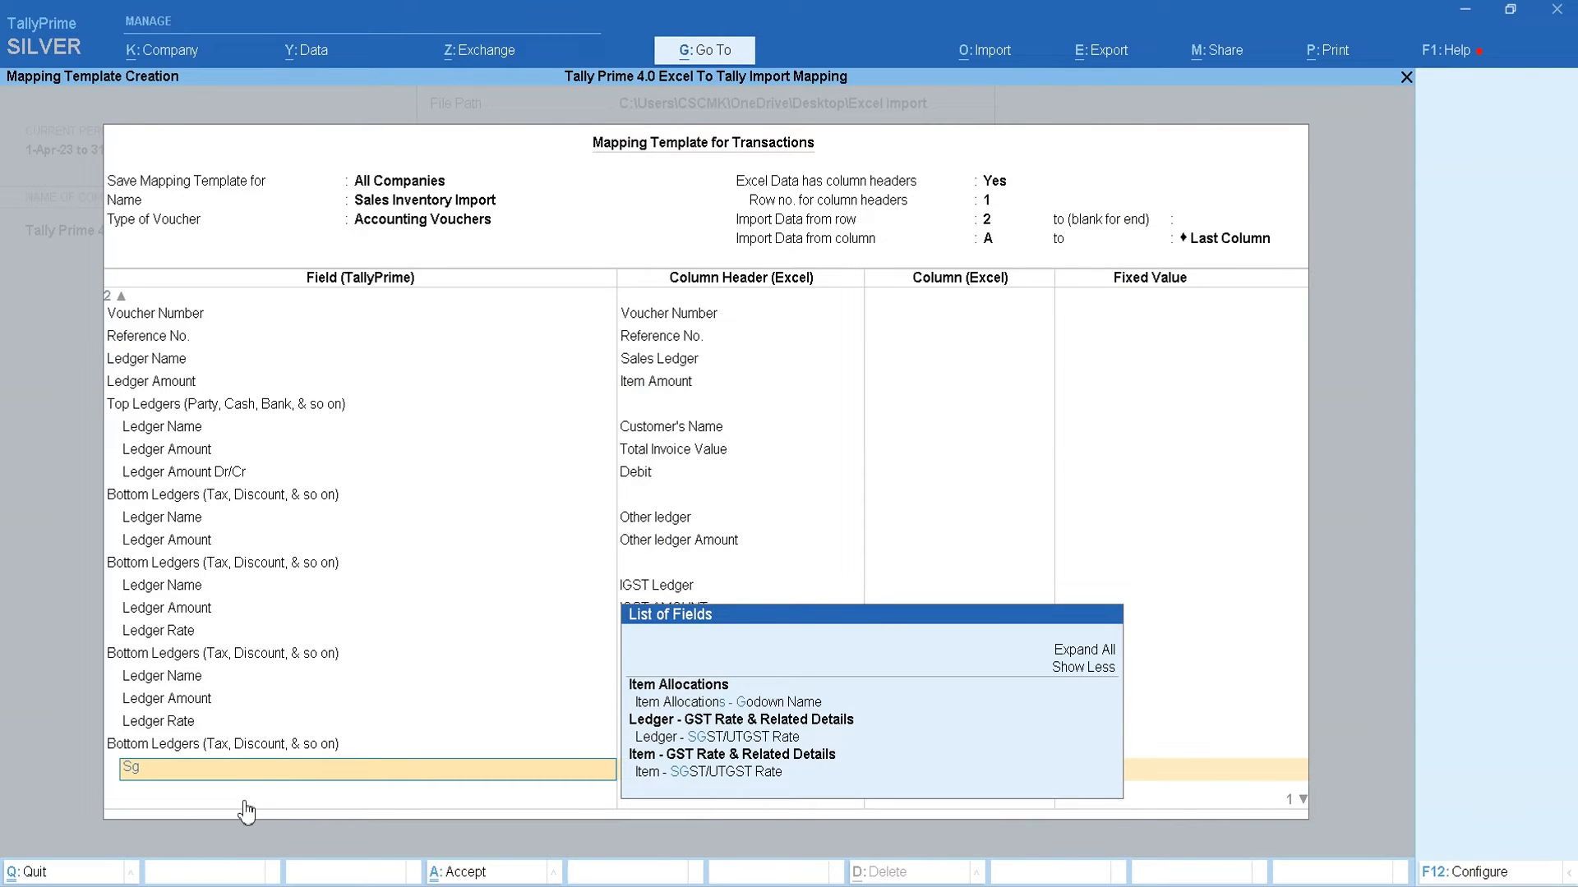
key(BackSpace)
key(BackSpace)
key(Return)
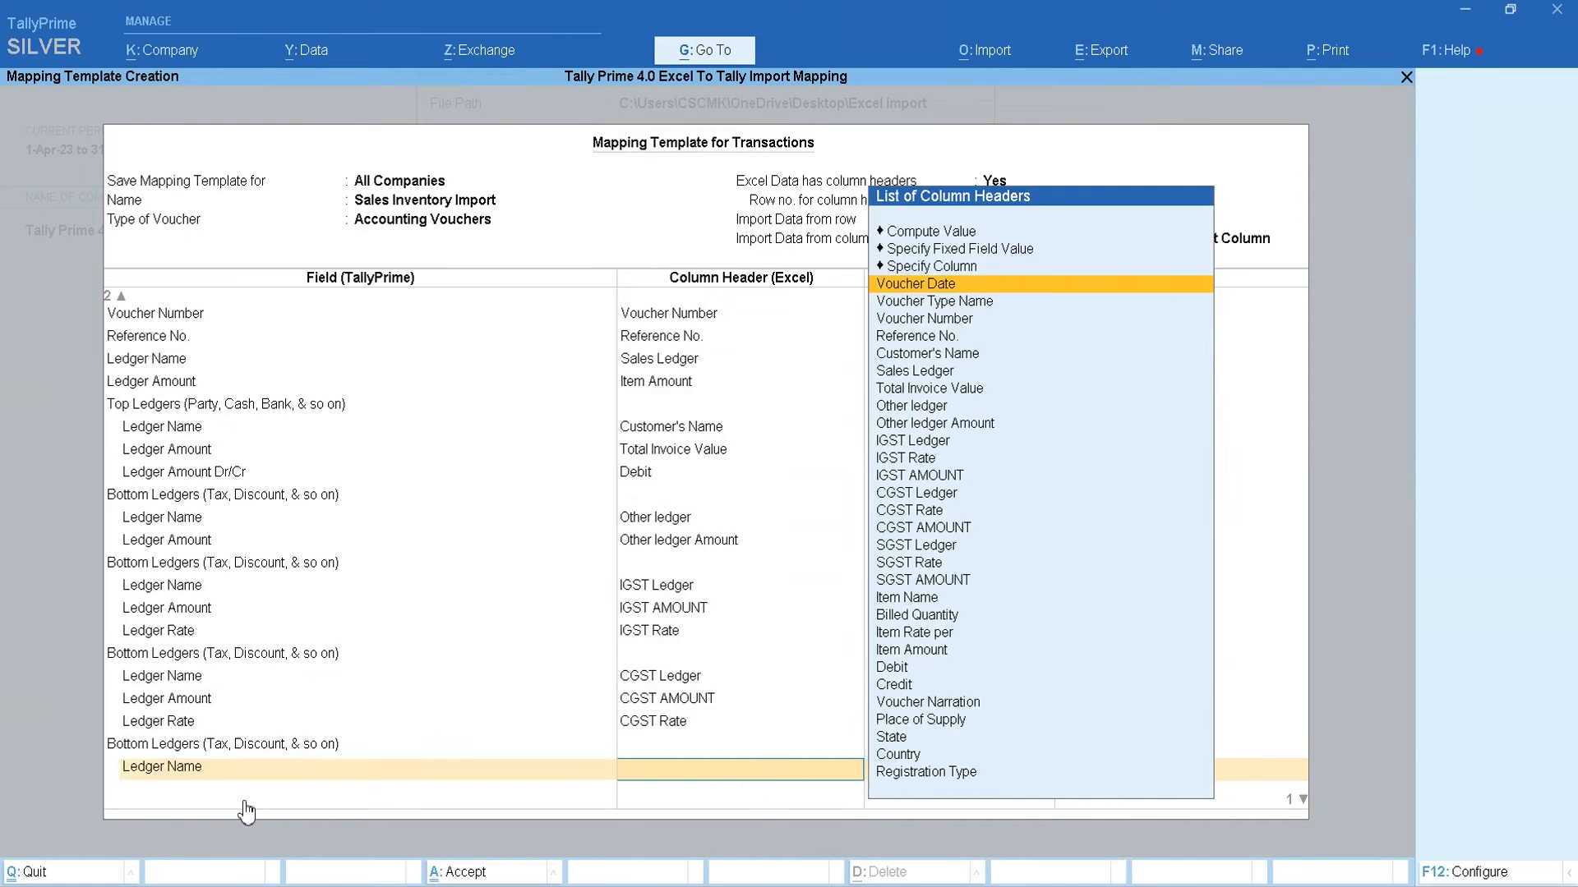
text(Sg)
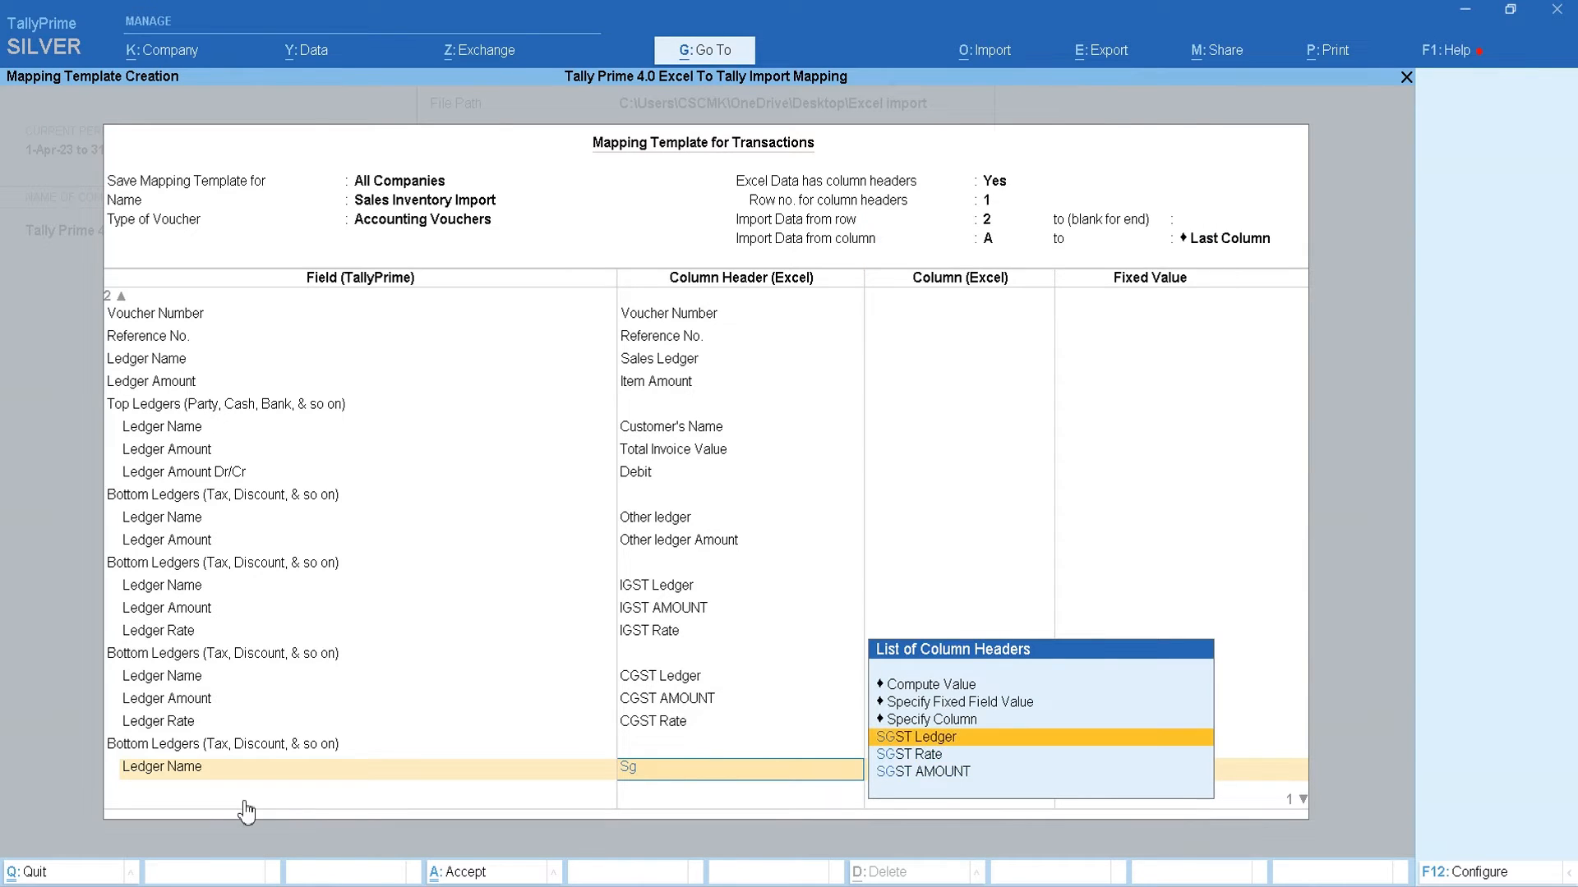
key(Return)
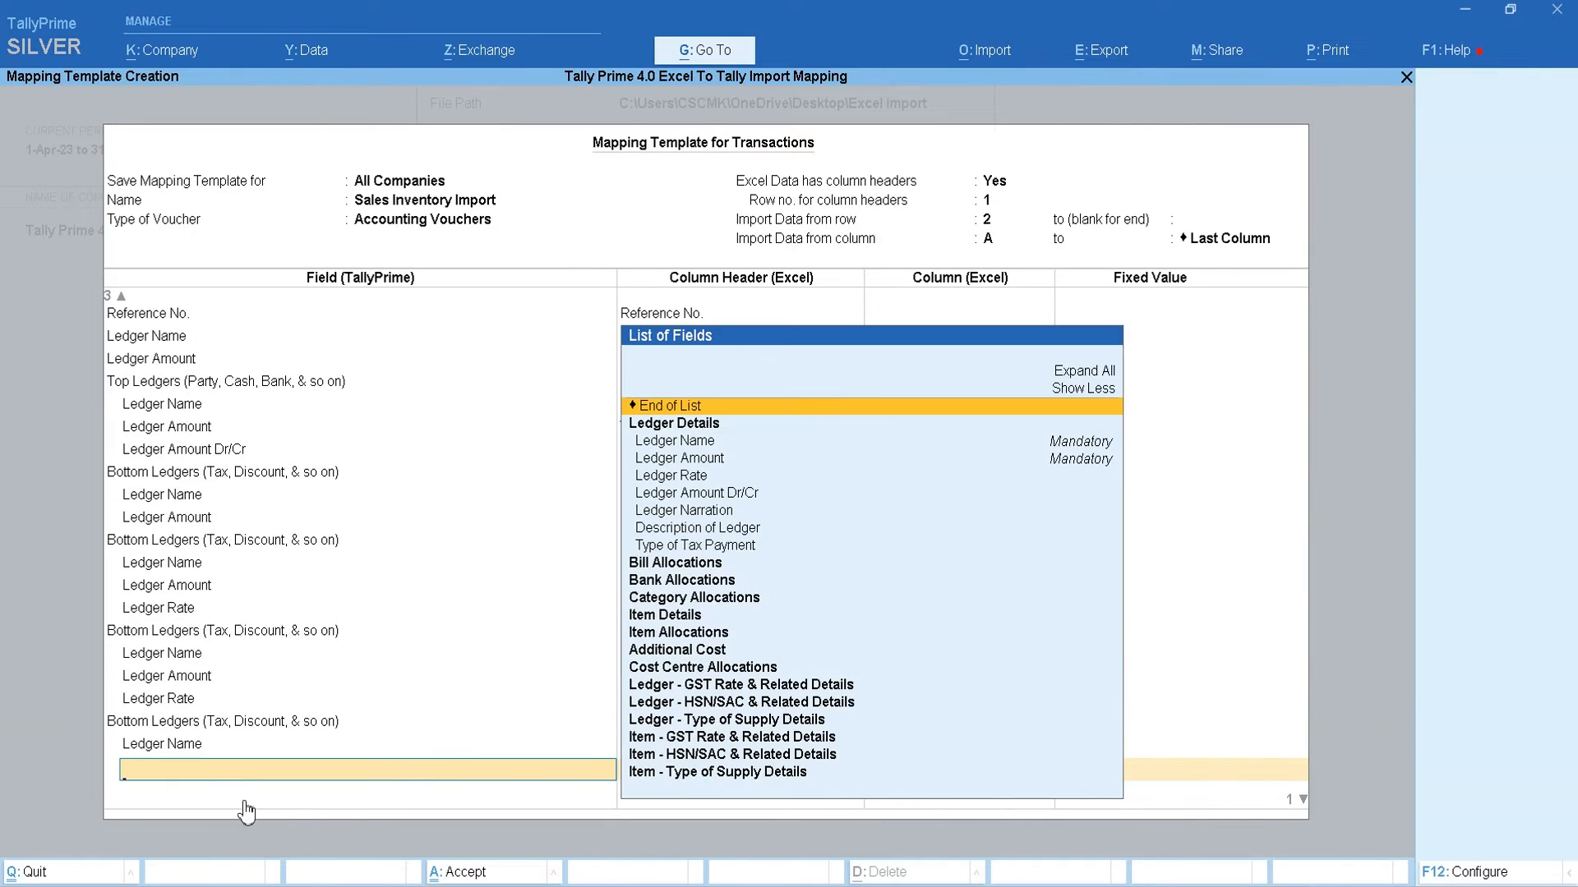
Add the Ledger Amount field to the SGST Bottom Ledgers group and map it to the SGST AMOUNT column header
key(Down)
key(Down)
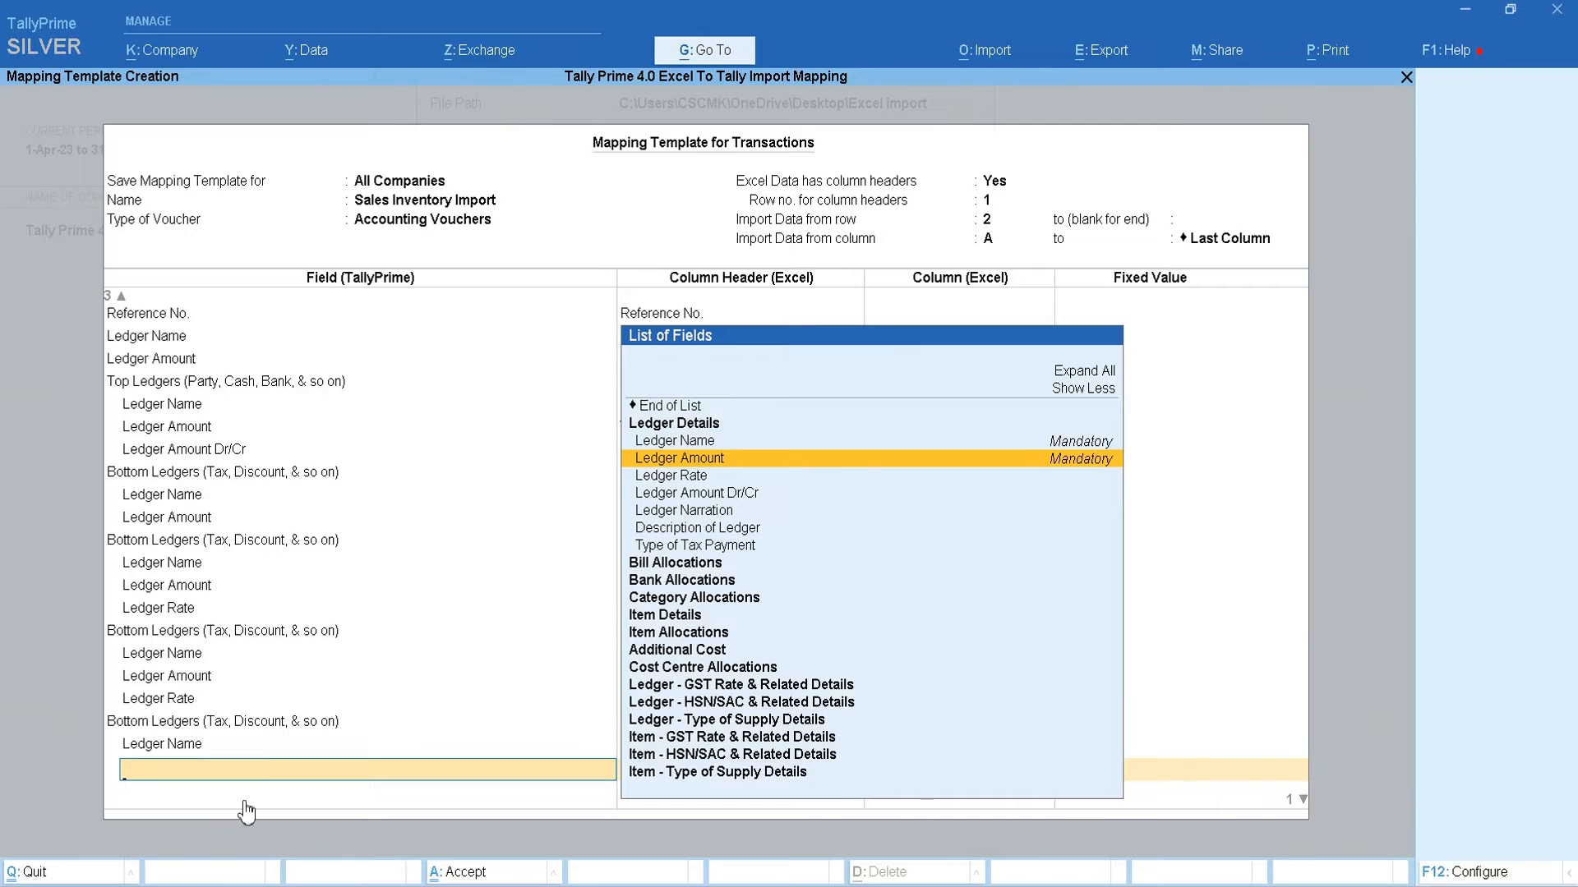
key(Return)
text(Sg)
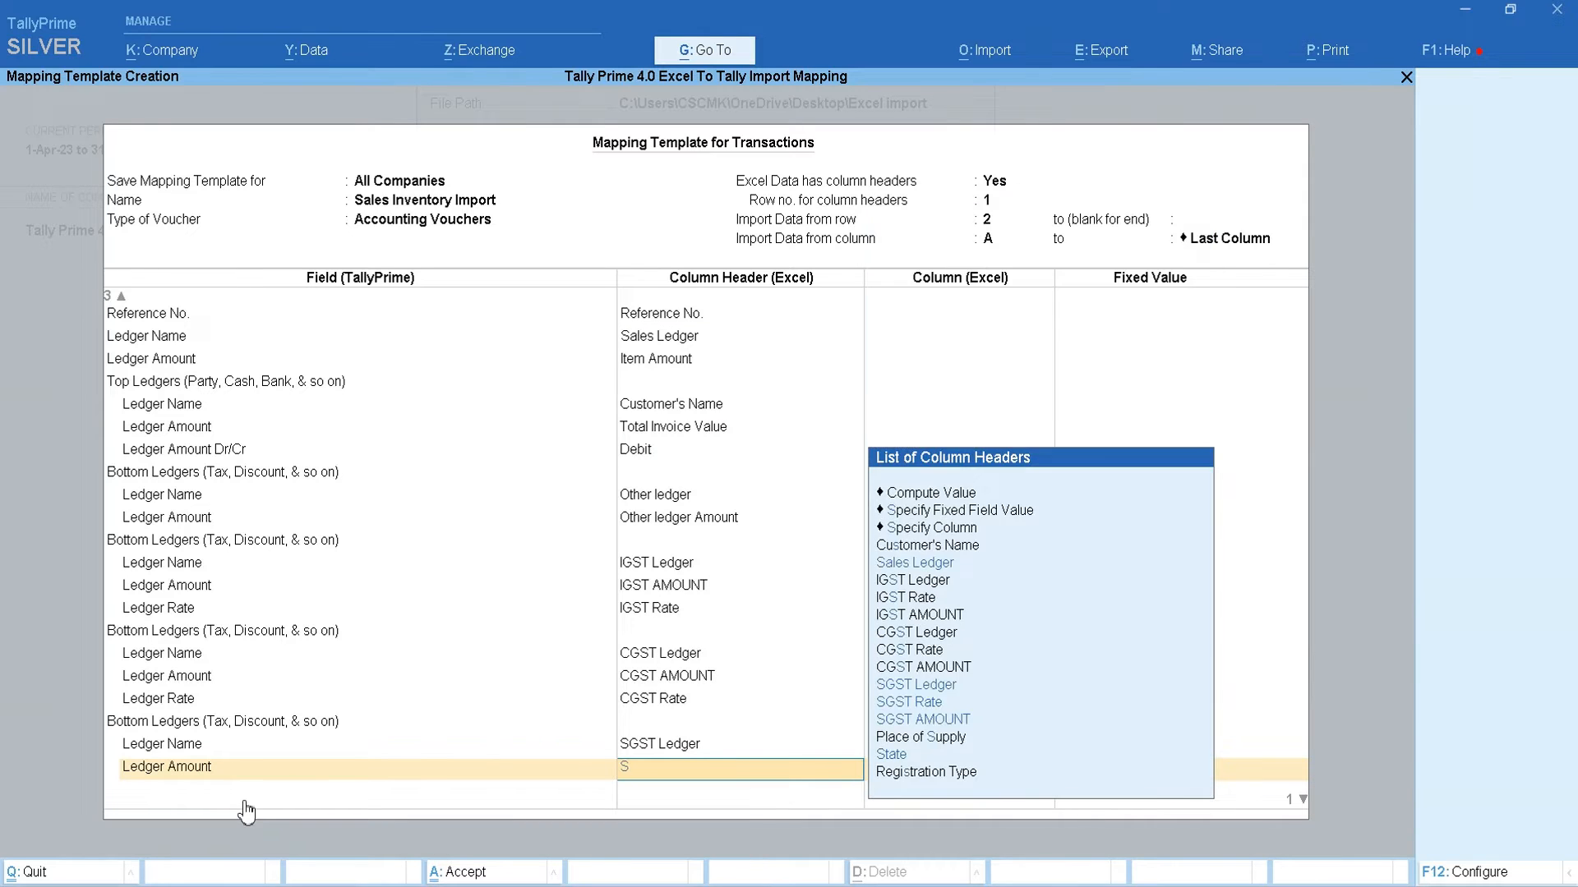
key(Down)
key(Down)
key(Return)
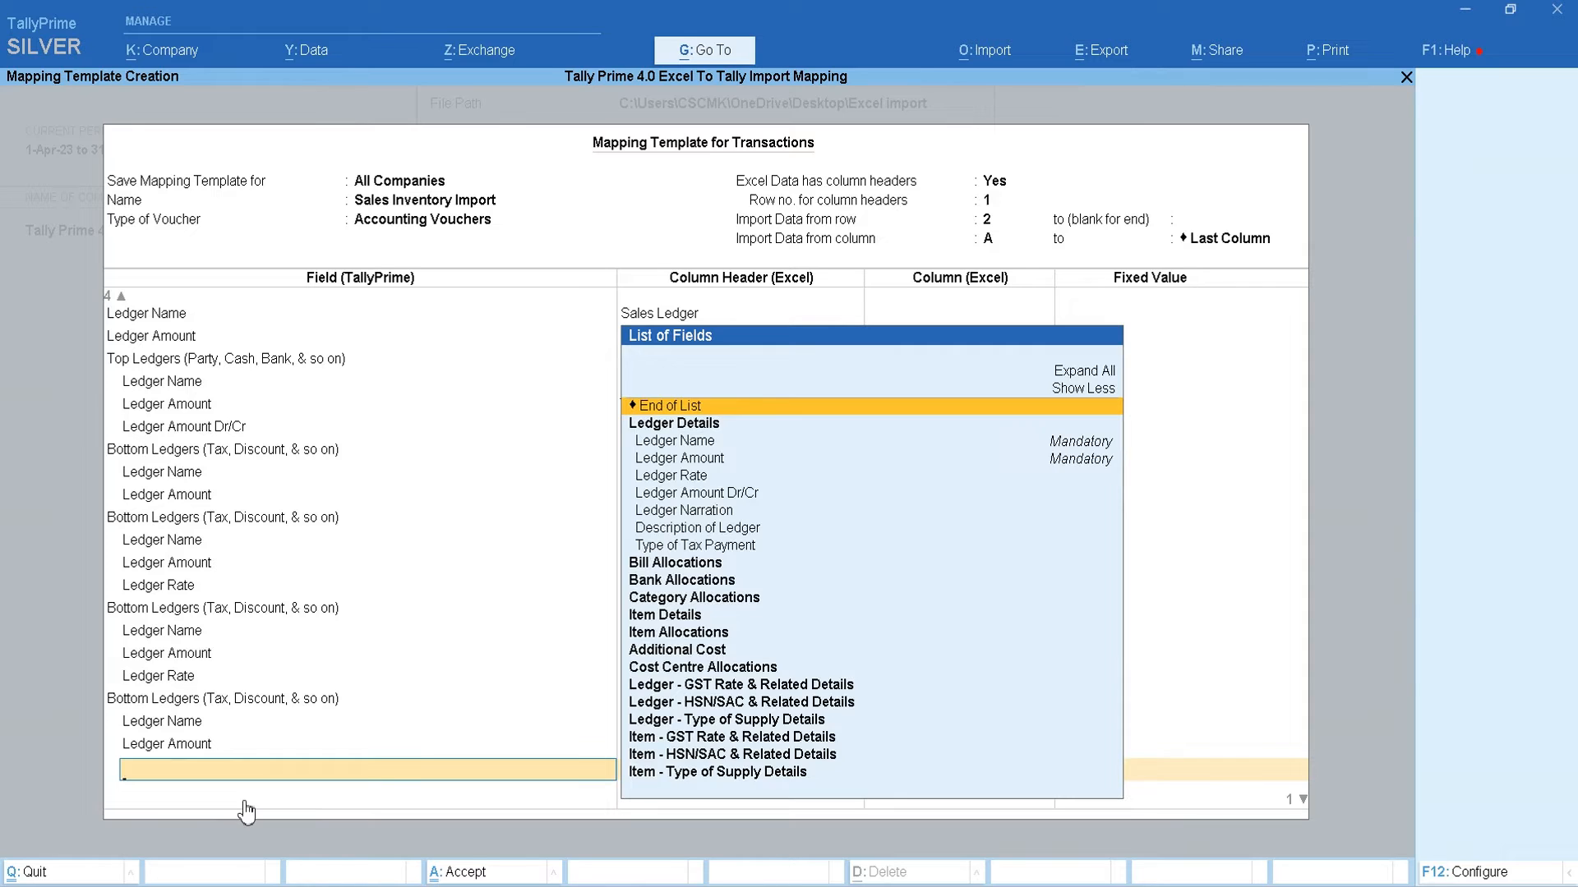
Add the Ledger Rate field to the SGST Bottom Ledgers group, map it to the SGST Rate column header, and end the group
key(Down)
key(Down)
key(Down)
key(Down)
key(Return)
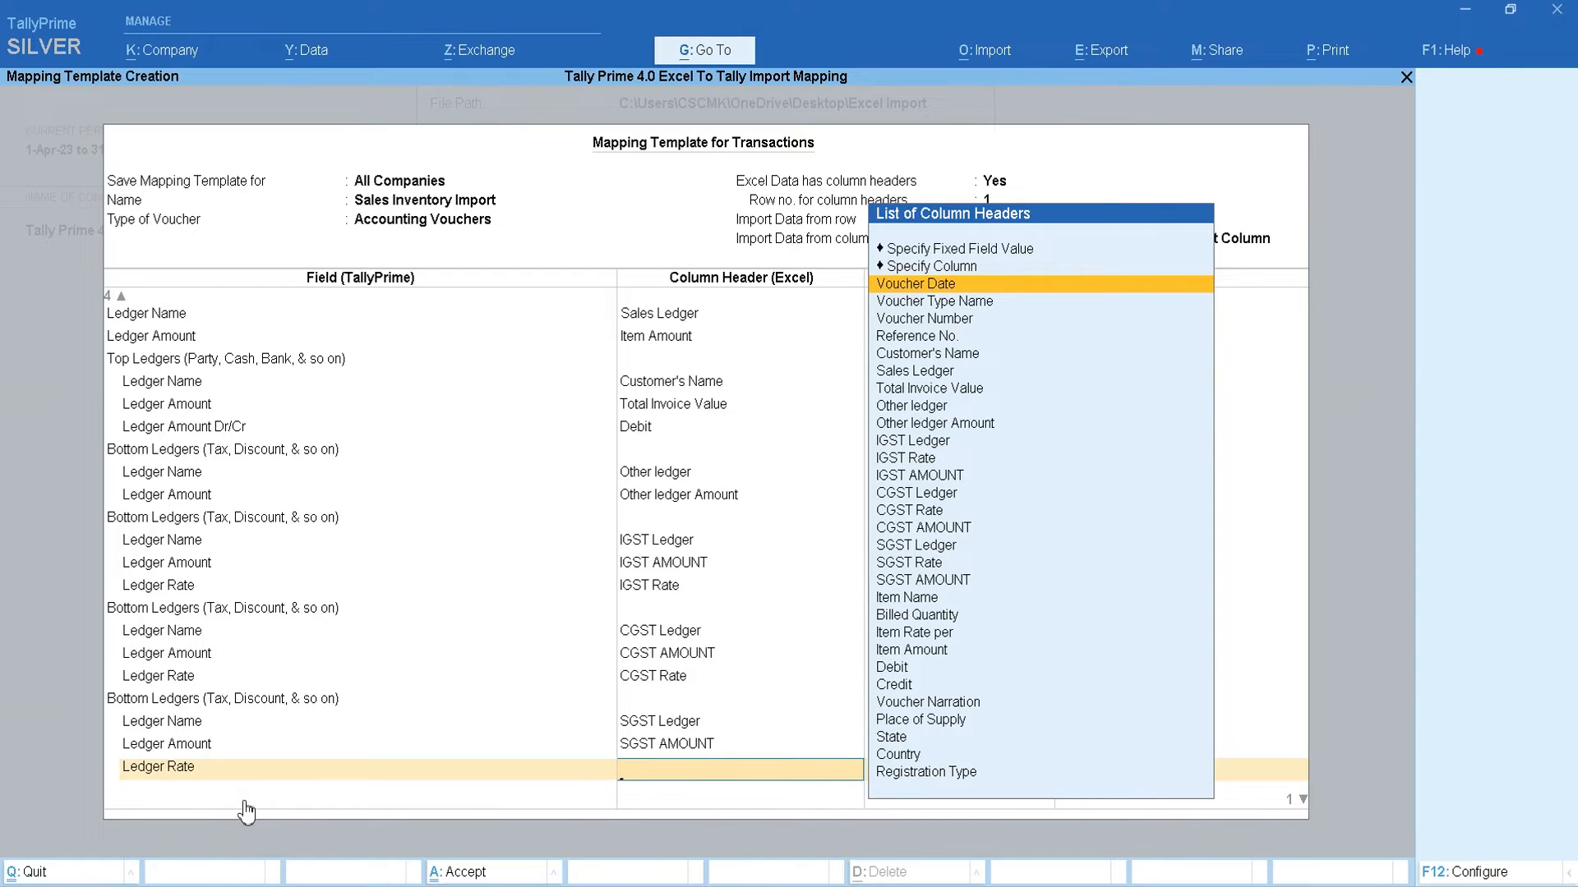
text(Sg)
key(Down)
key(Return)
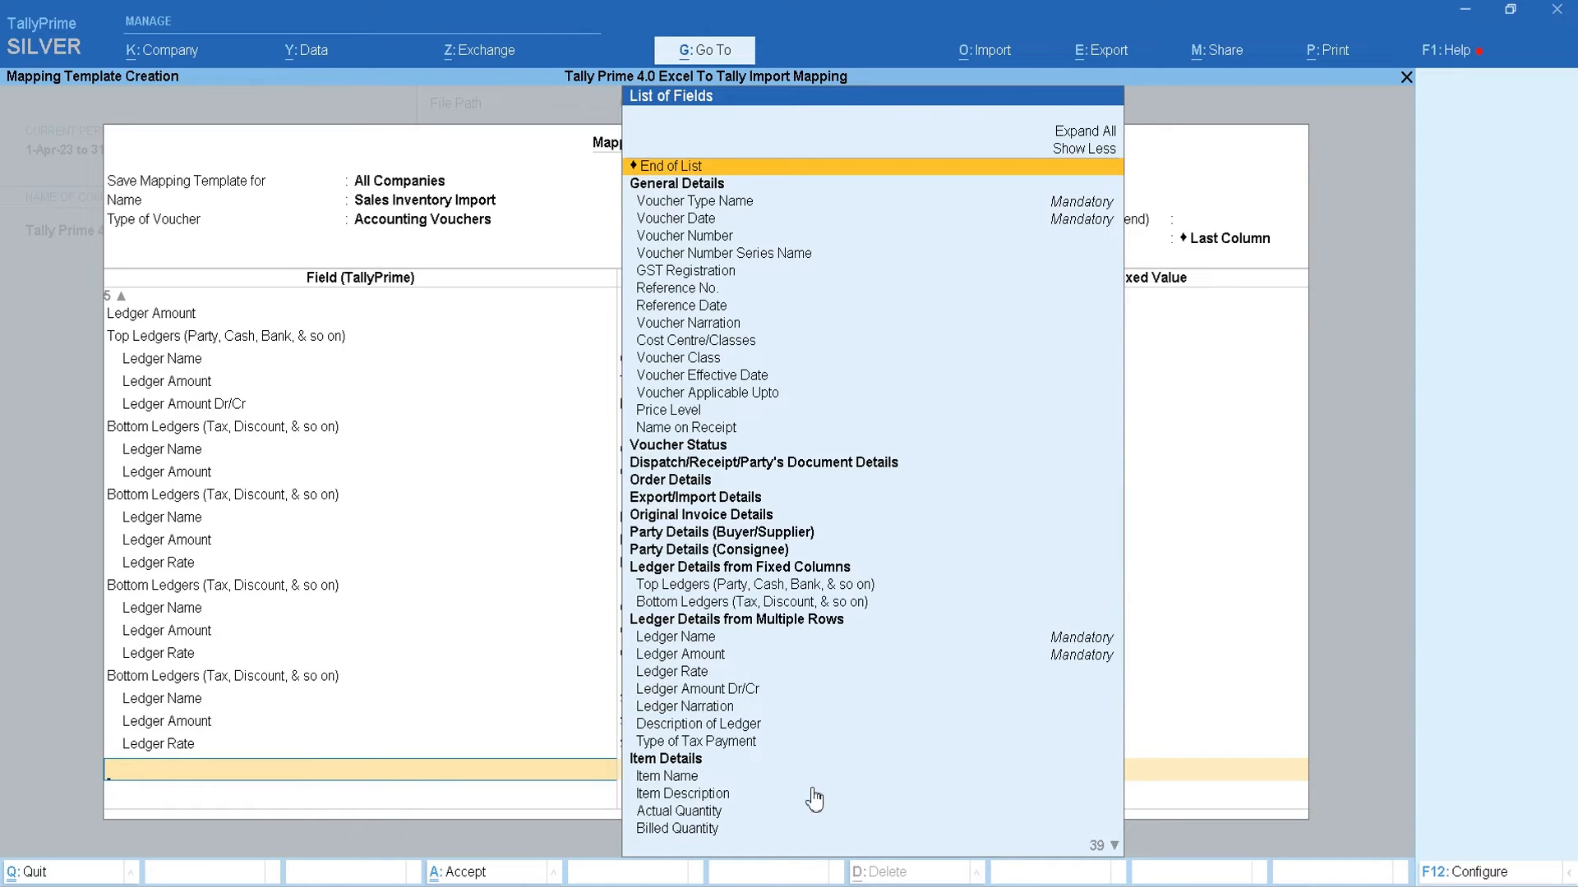
key(Return)
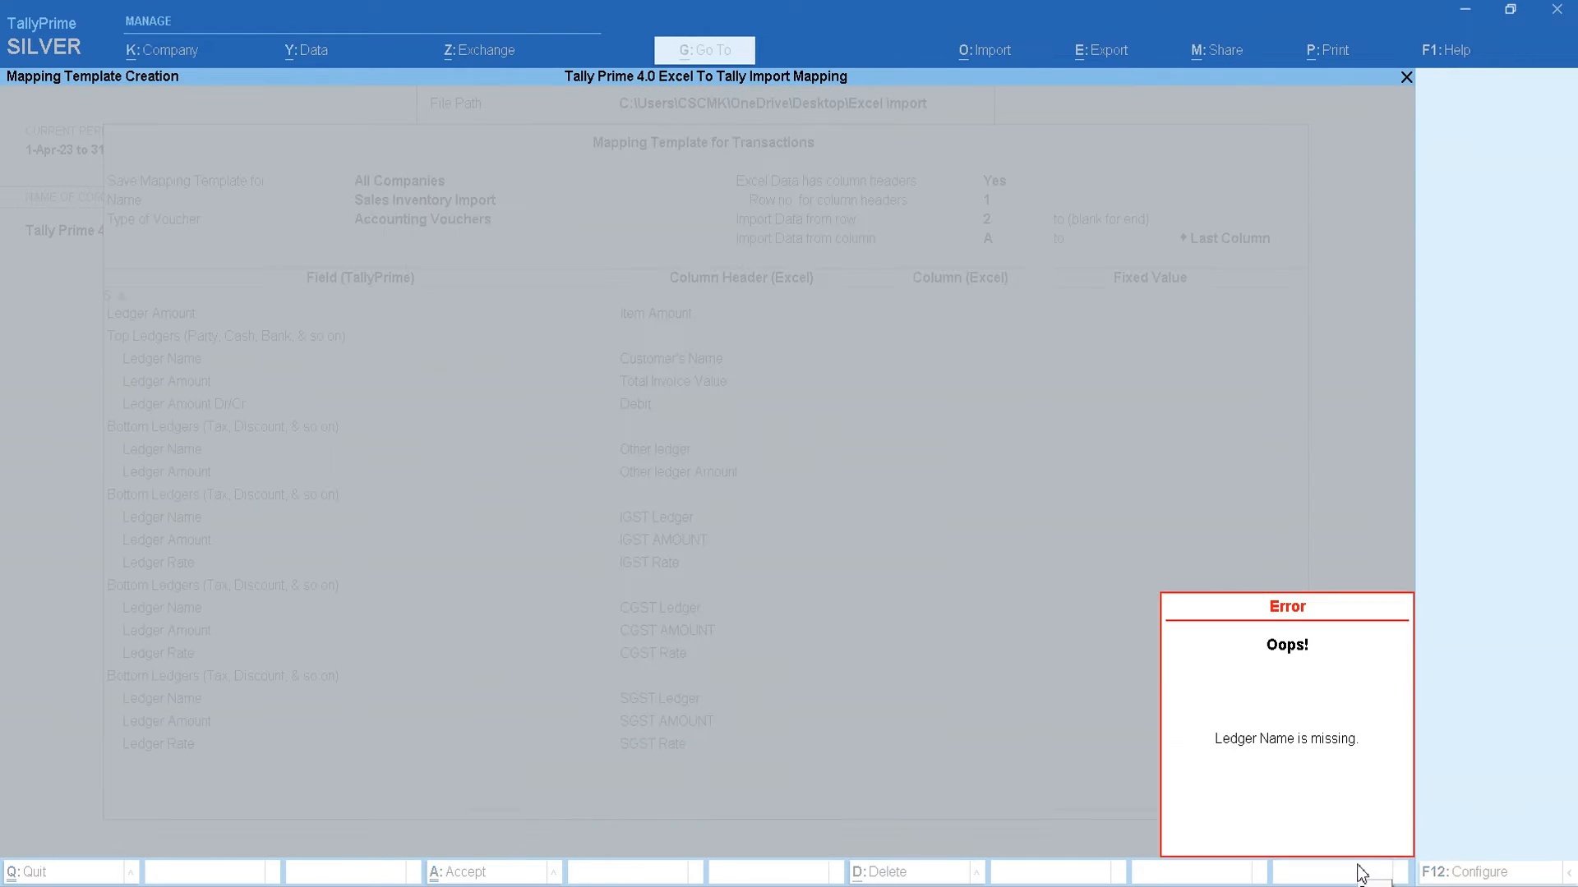
key(Escape)
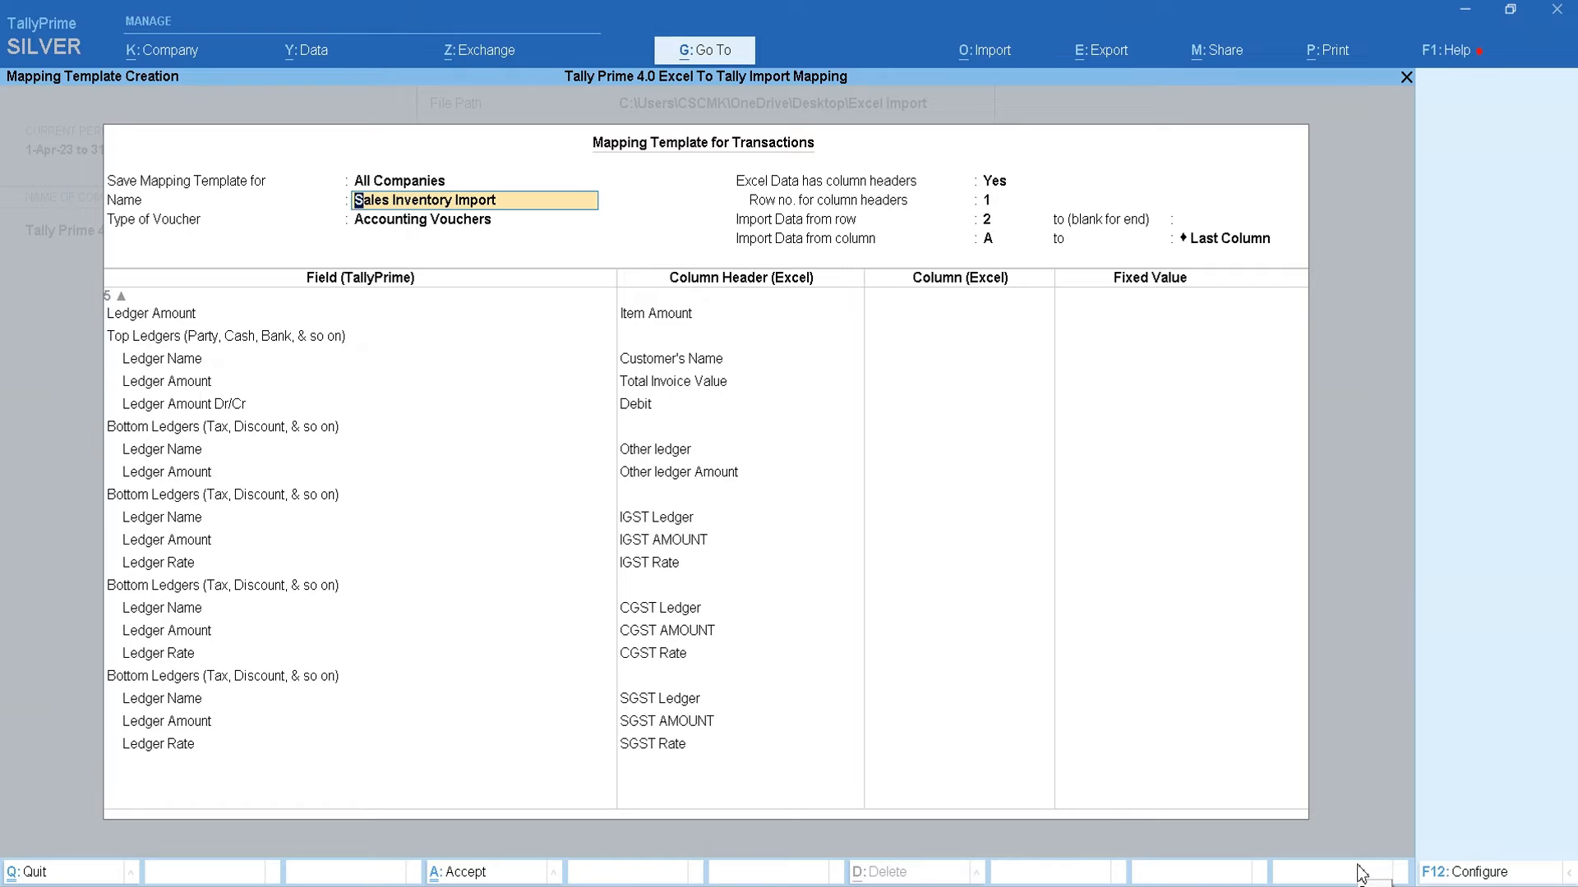
click(658, 749)
key(Return)
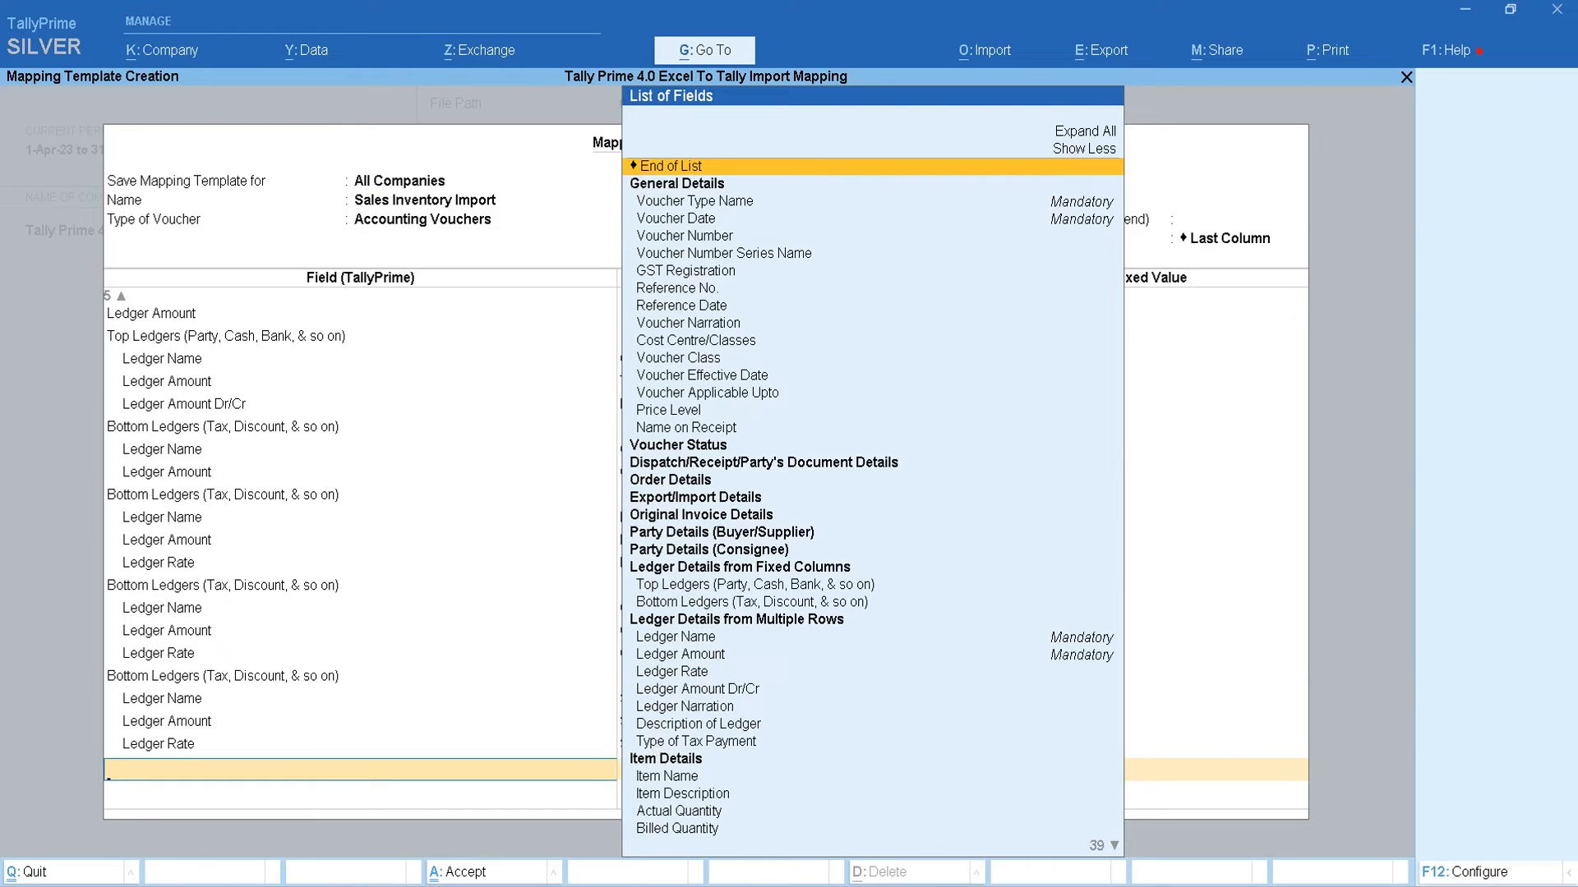
Switch to the Sales Inventory Import workbook in Excel and review the remaining header cells to find the item columns still needing mapping
key(alt+Tab)
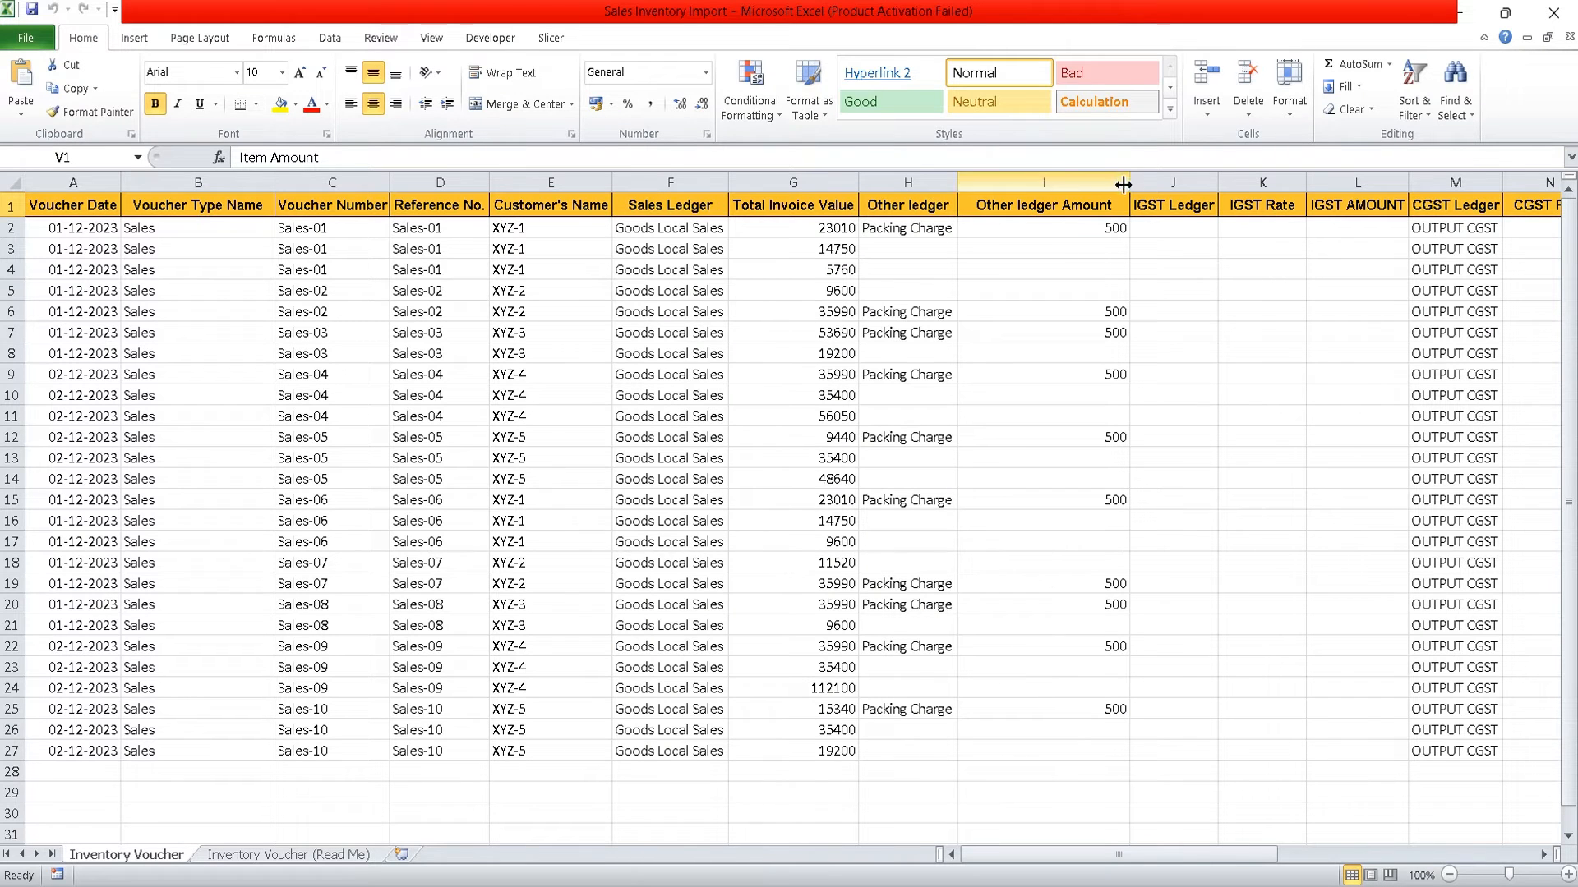
click(1173, 208)
key(Right)
key(Right)
key(Right)
key(Right)
key(Right)
key(Right)
key(Right)
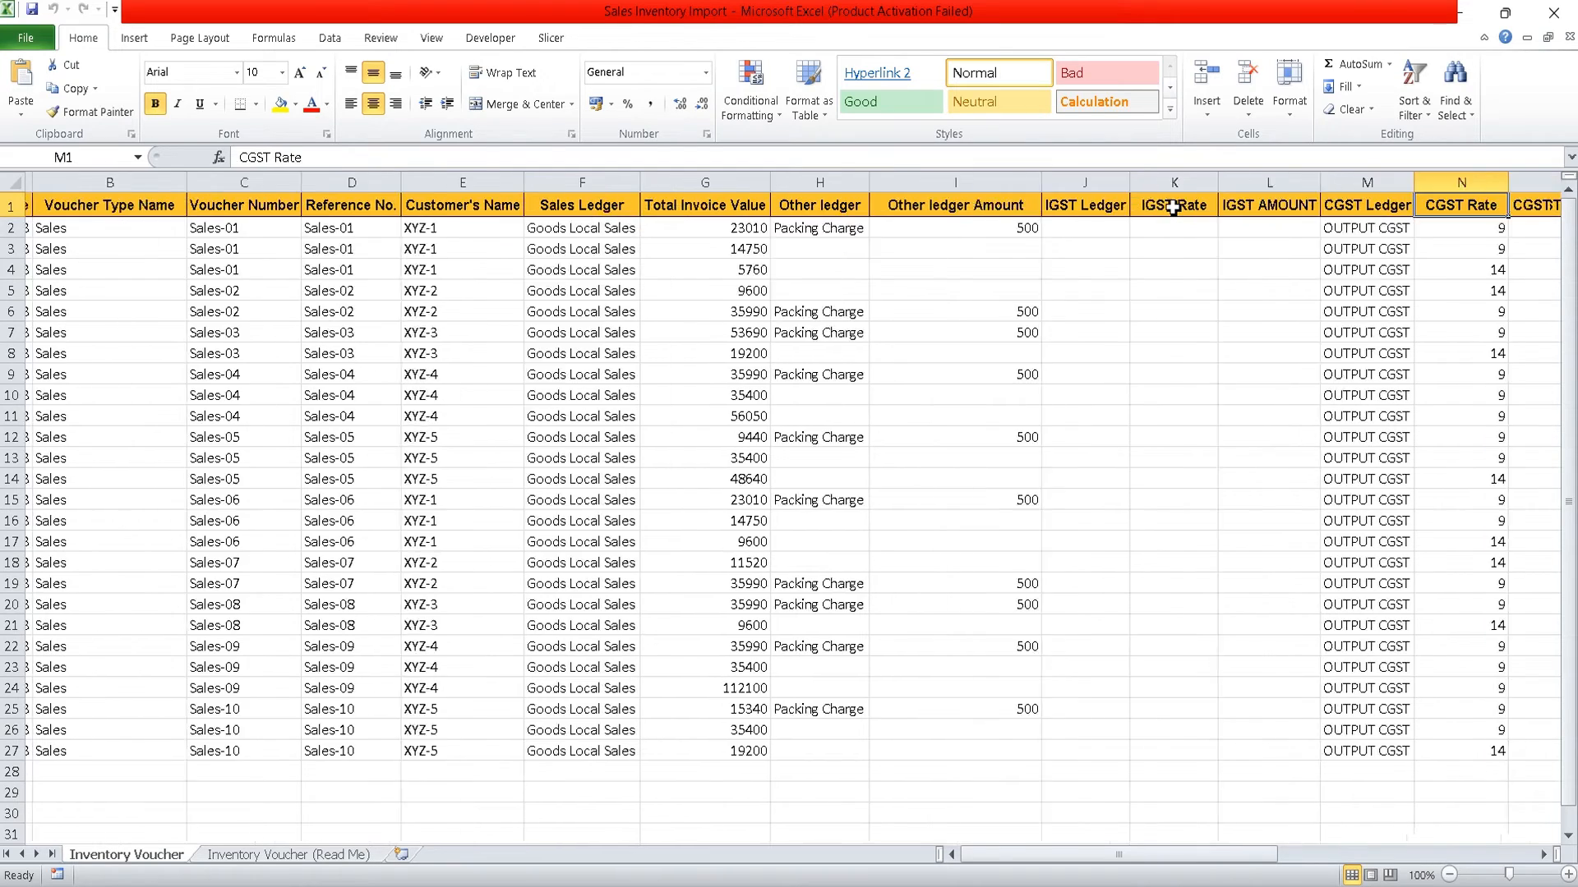
key(Right)
key(Right)
key(Right)
key(Right)
key(Right)
key(Right)
key(Right)
key(Right)
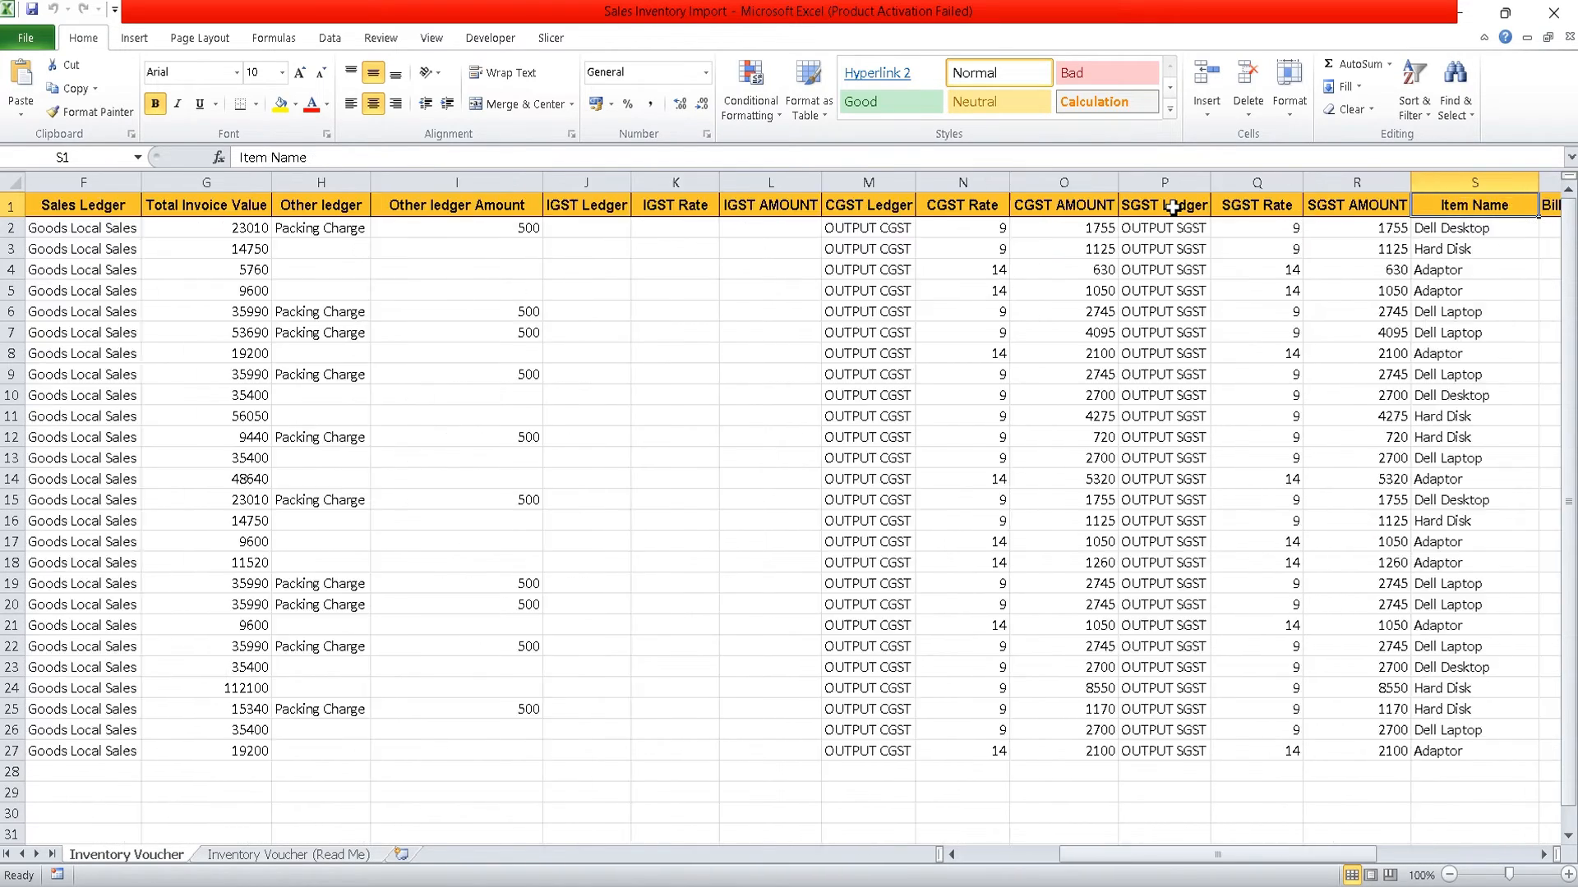
key(Right)
key(Right)
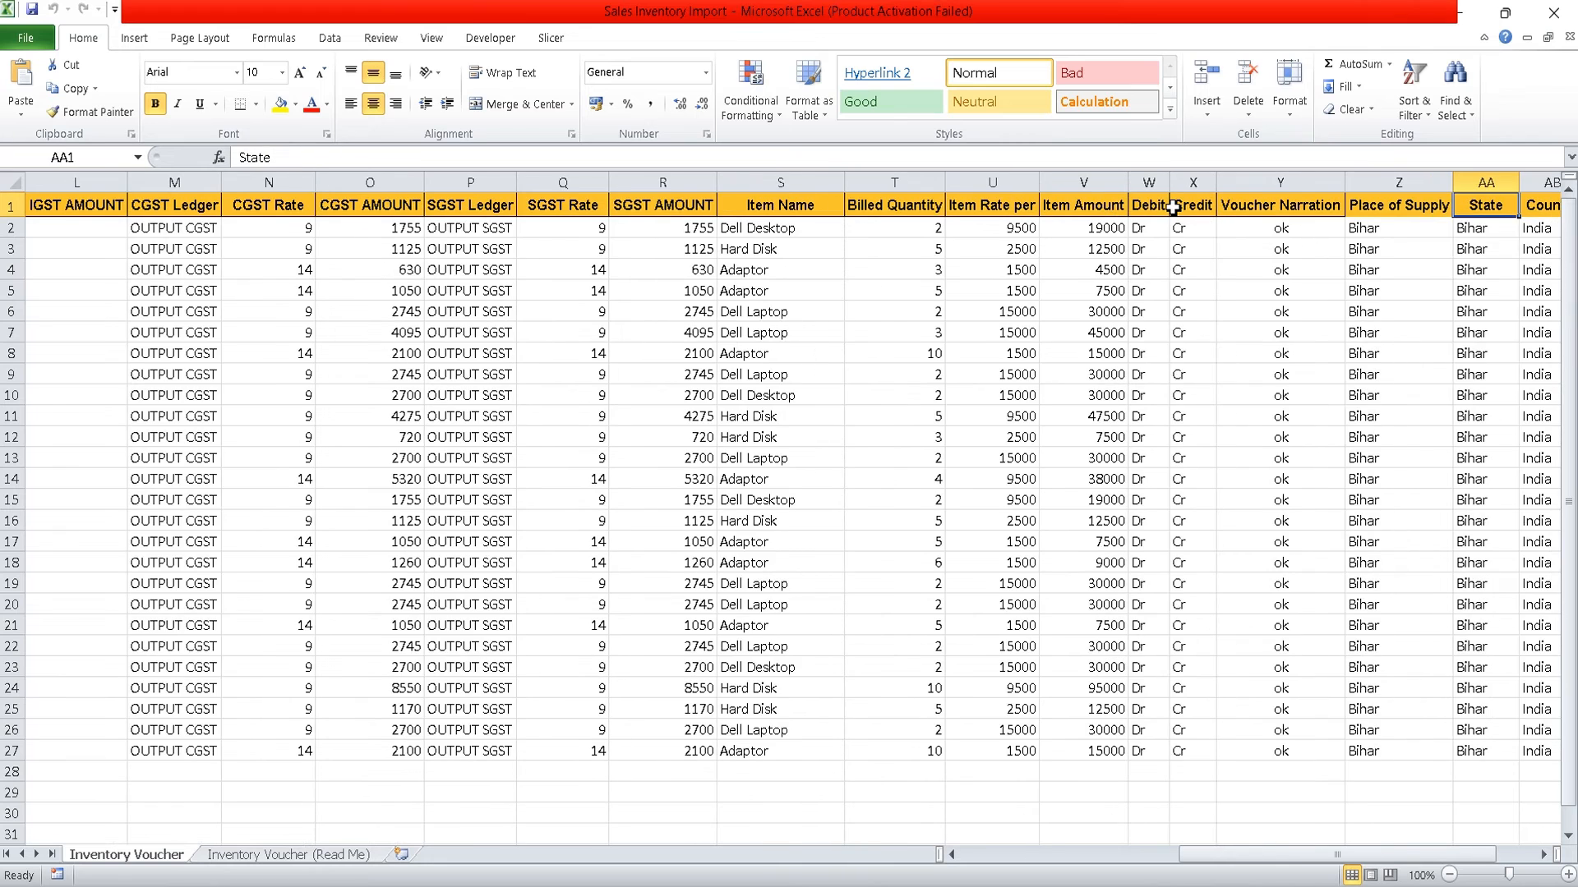
key(Left)
key(Left)
key(Left)
key(Left)
key(Left)
key(Left)
key(Left)
key(Left)
key(Left)
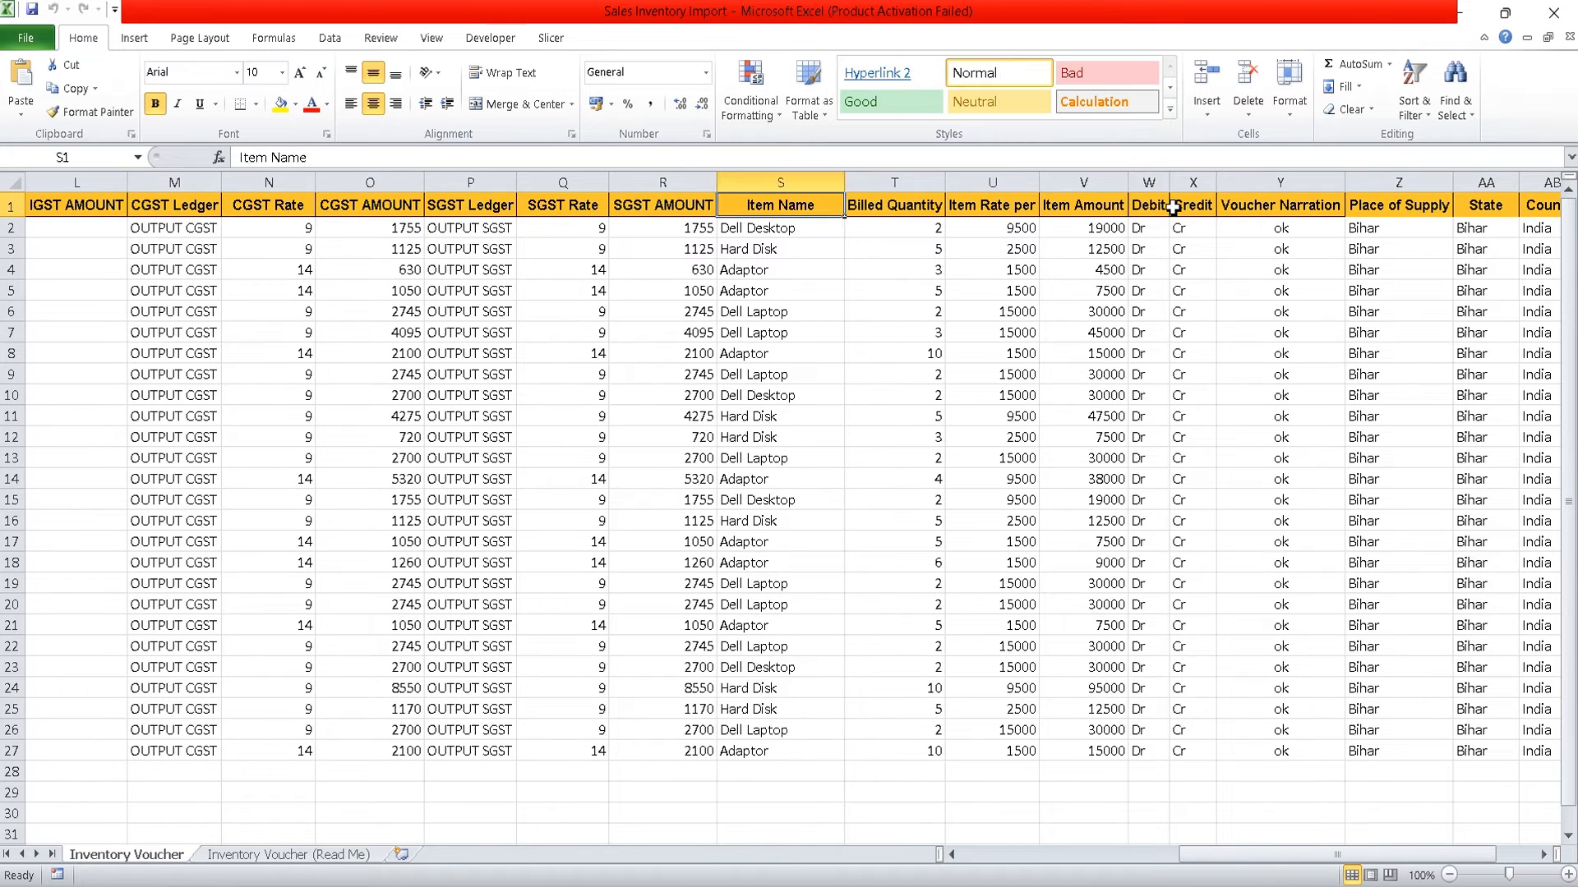
key(Right)
Switch back to TallyPrime and add the Item Name field from Item Details to the mapping template
key(alt+Tab)
key(Down)
key(Down)
key(Down)
key(Down)
key(Down)
key(Down)
key(Down)
key(Down)
key(Down)
key(Down)
key(Down)
key(Down)
key(Down)
key(Down)
key(Down)
key(Down)
key(Down)
key(Down)
key(Down)
key(Down)
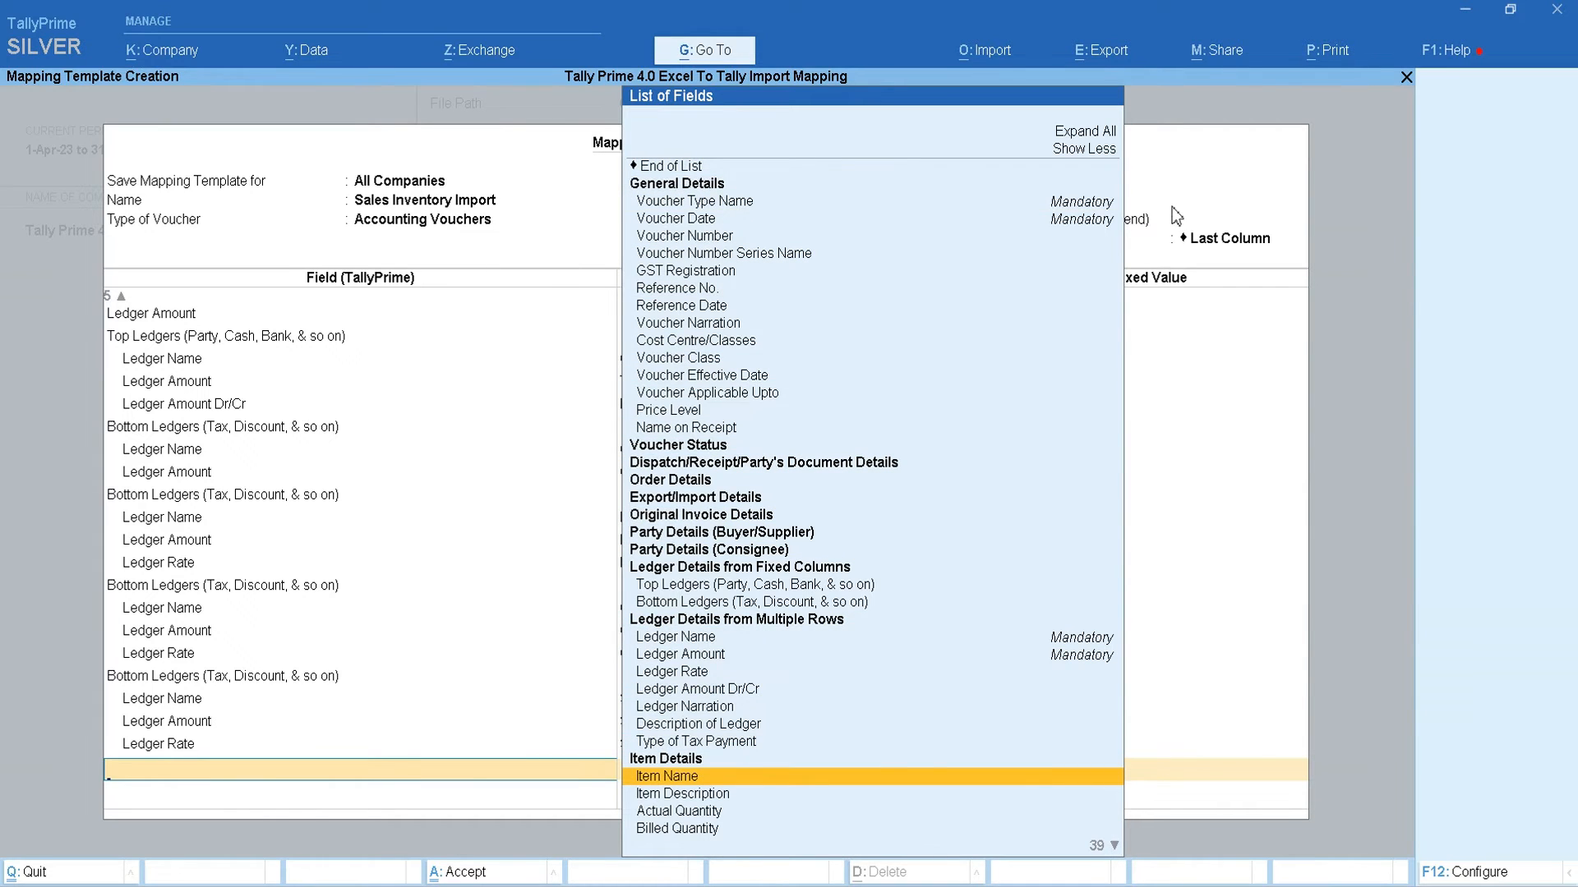
key(Return)
Map the Item Name field to the Item Name column header
key(Down)
key(Down)
key(Down)
key(Down)
key(Down)
key(Down)
key(Down)
key(Down)
key(Down)
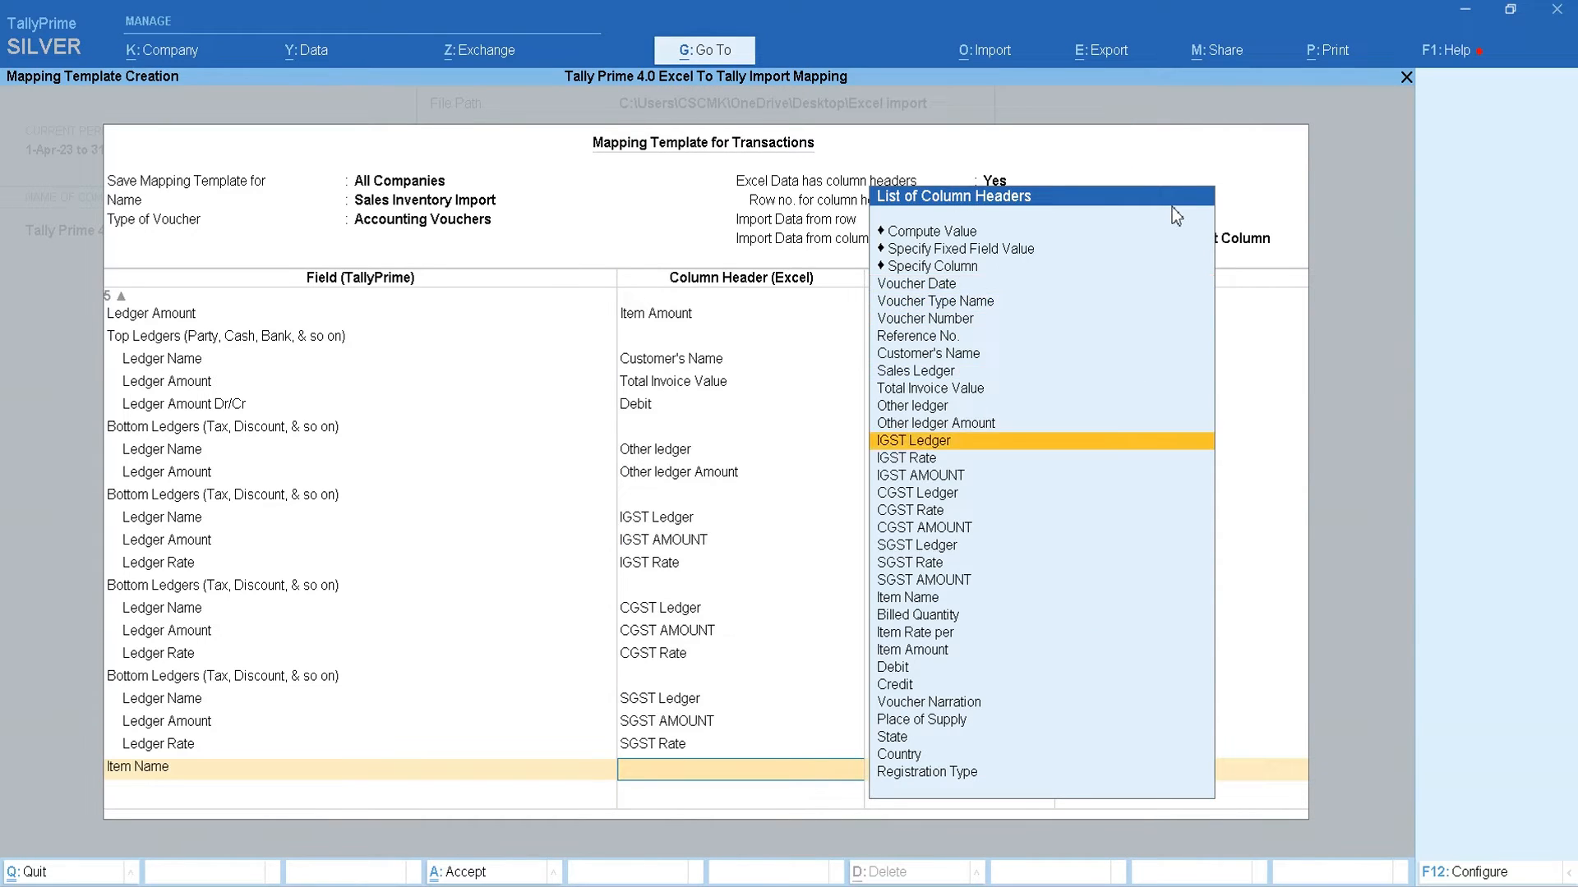
key(Down)
key(Down)
key(Down)
key(Down)
key(Down)
key(Down)
key(Down)
key(Down)
key(Down)
key(Down)
key(Up)
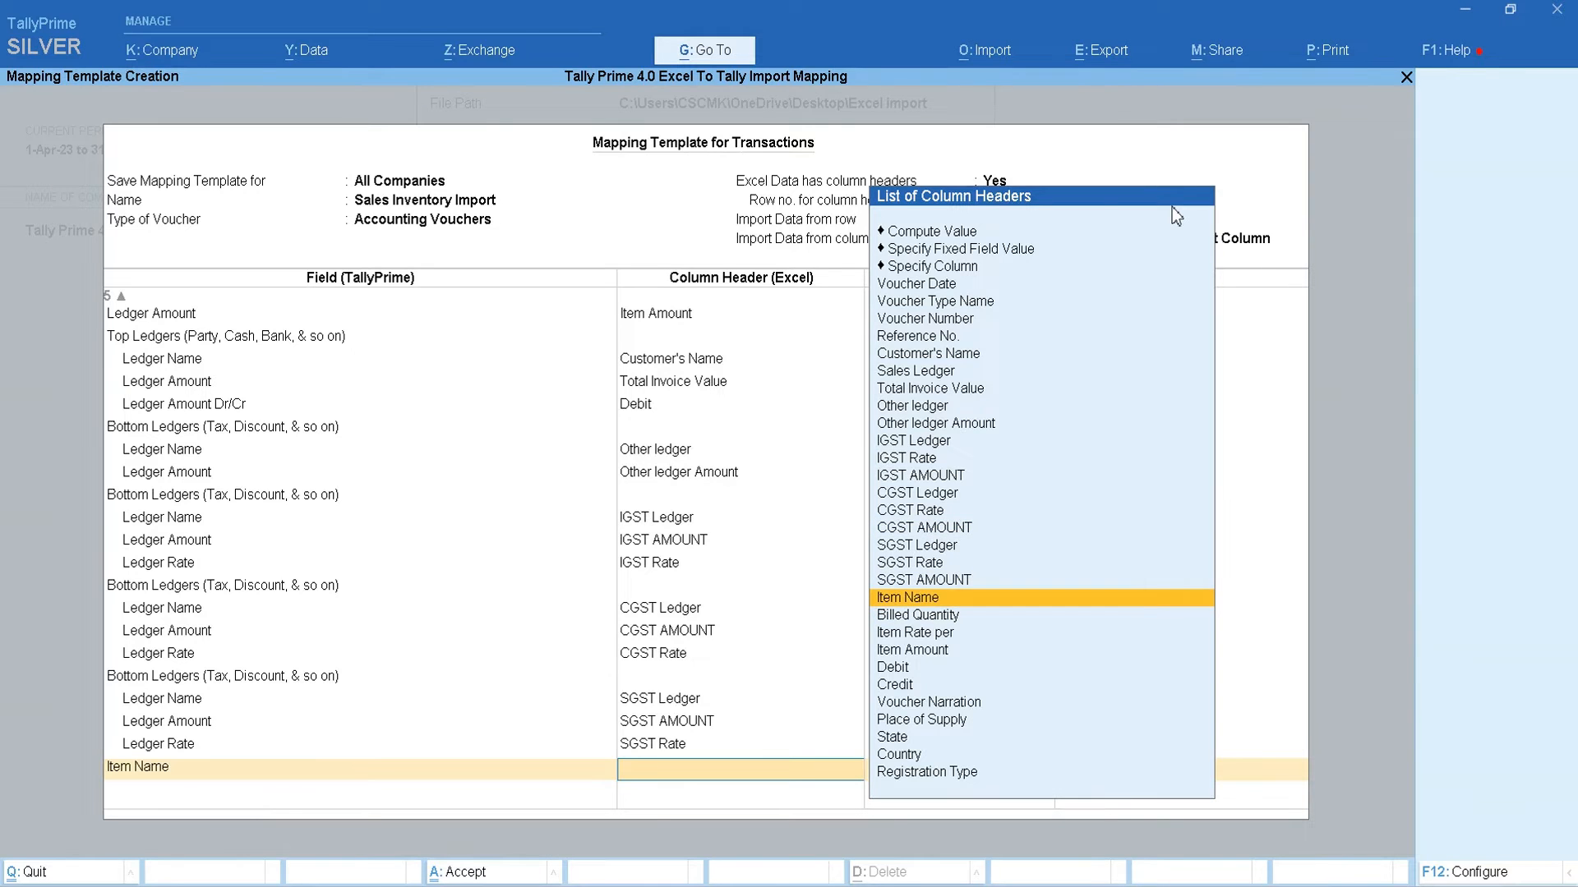
key(Return)
Check the header after Item Name in Excel, and add the Billed Quantity field to the TallyPrime mapping template
key(alt+Tab)
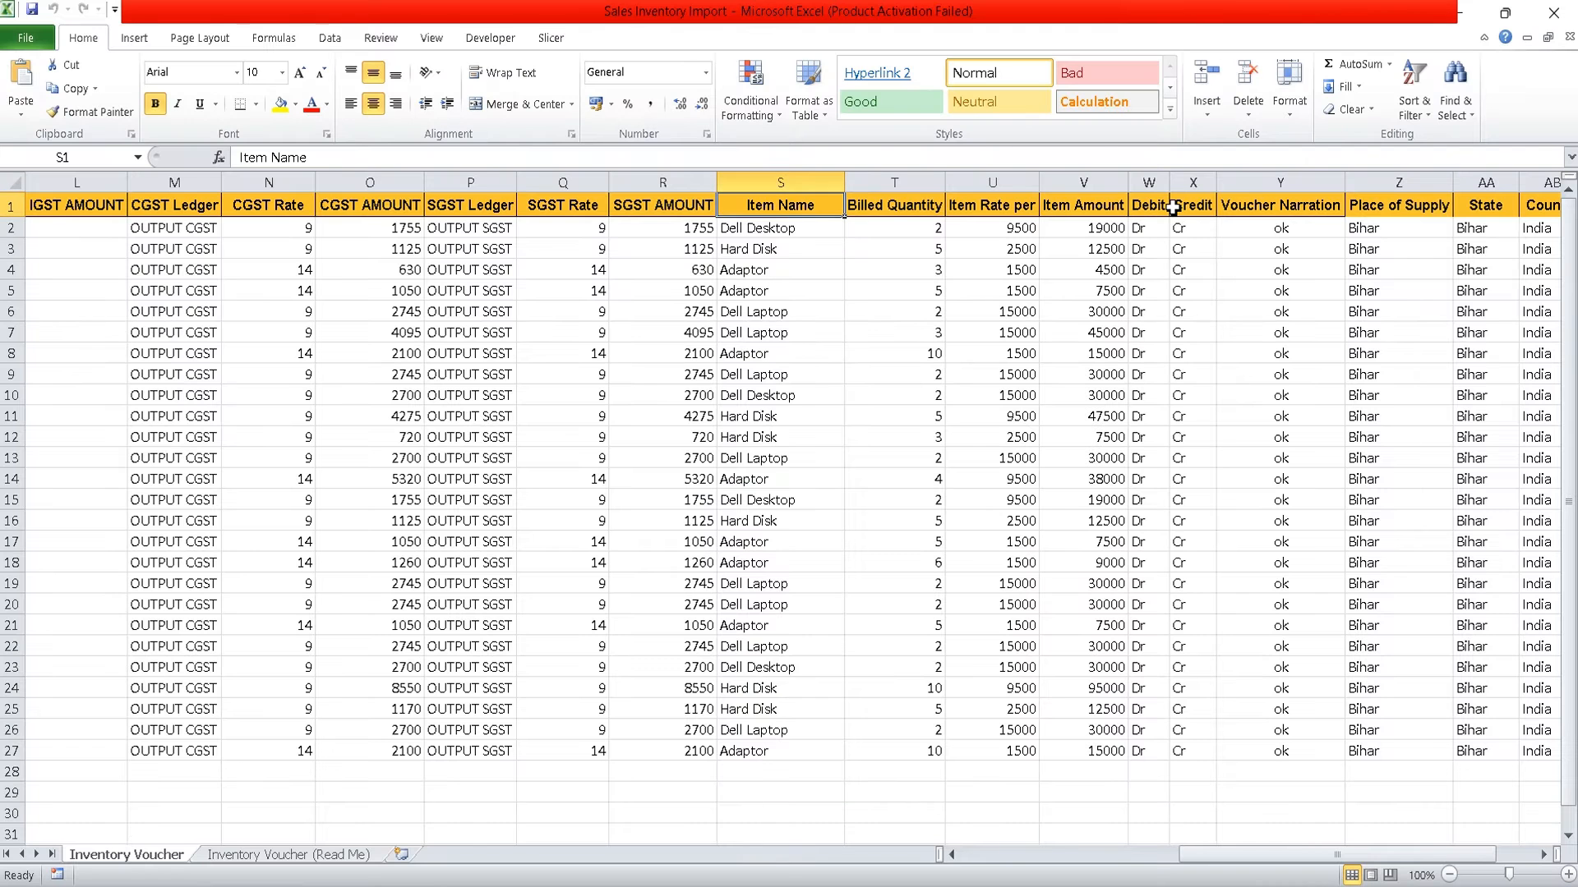
key(Right)
key(alt+Tab)
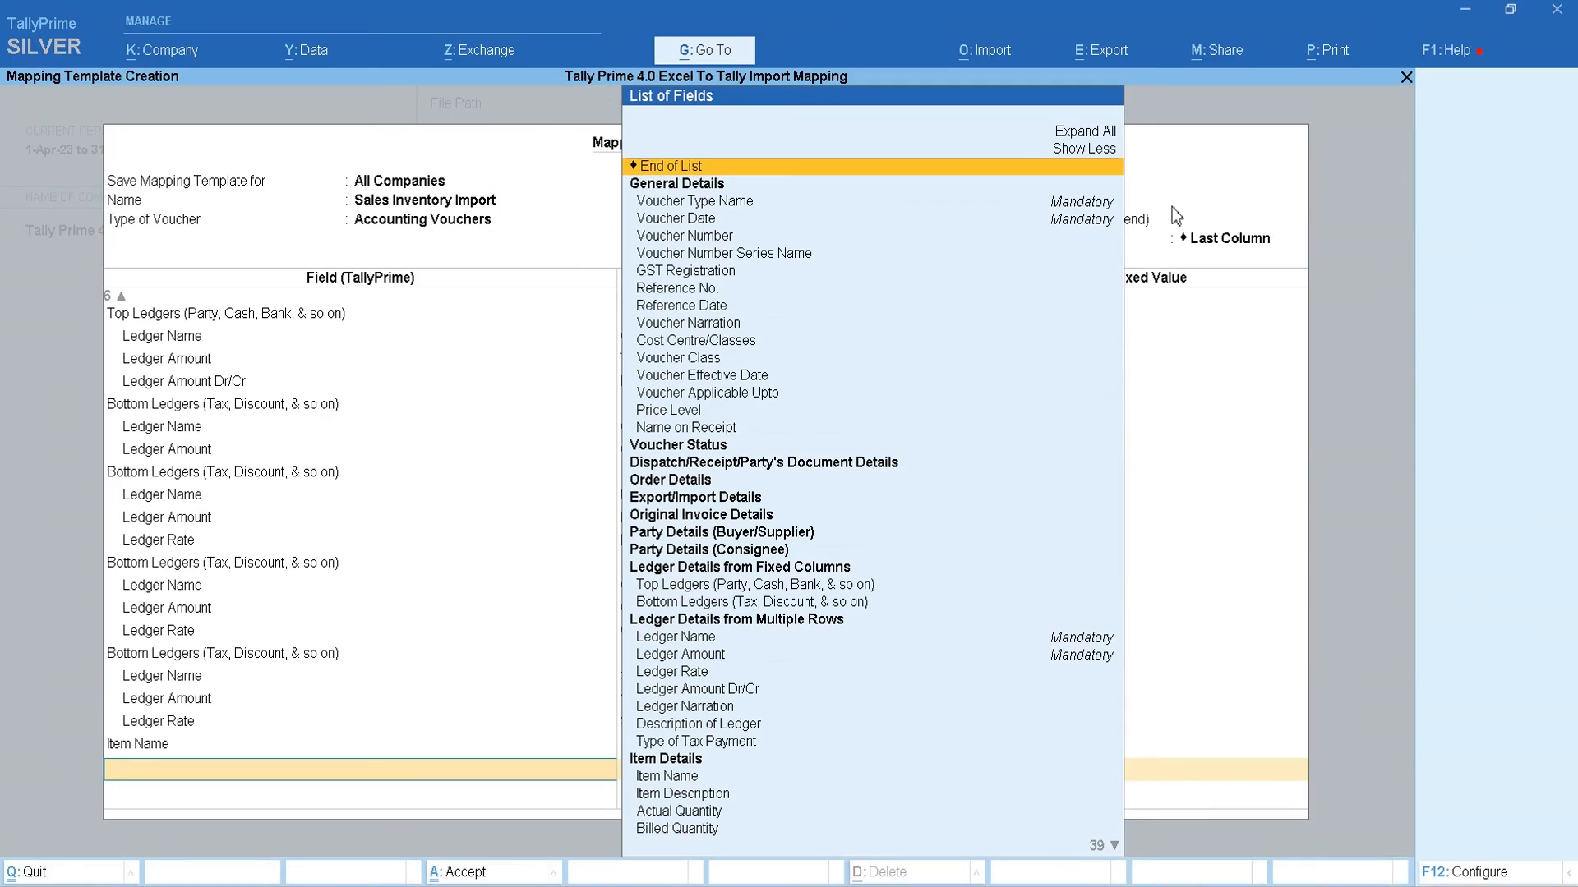
key(Down)
key(Down)
key(Down)
key(Down)
key(Down)
key(Down)
key(Down)
key(Down)
key(Down)
key(Down)
key(Down)
key(Down)
key(Down)
key(Down)
key(Down)
key(Down)
key(Down)
key(Down)
key(Down)
key(Down)
key(Down)
key(Down)
key(Down)
key(Down)
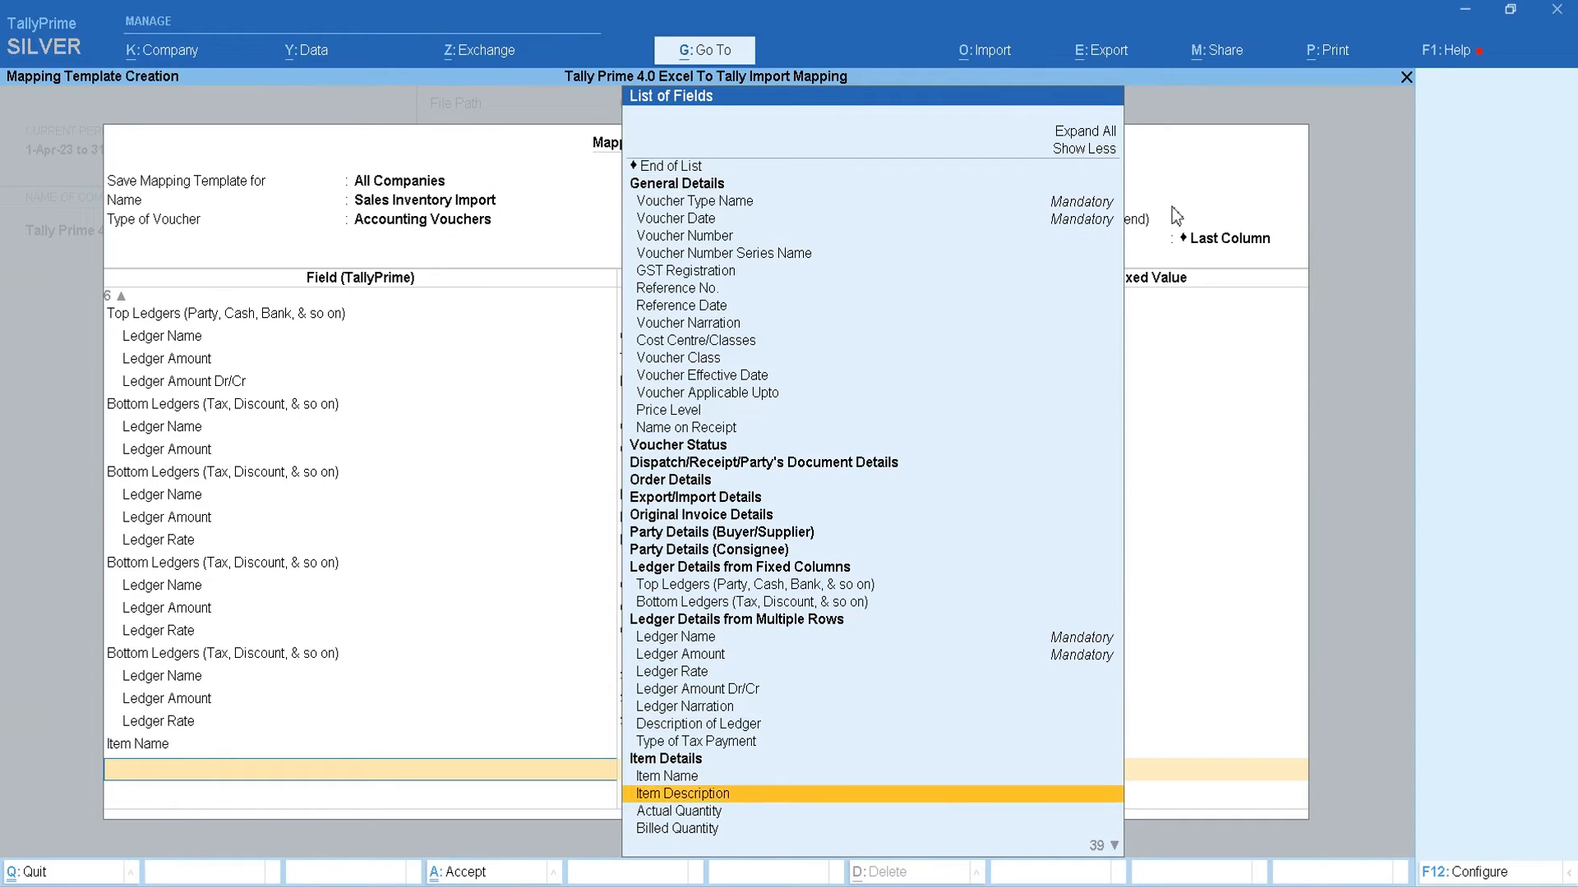
key(Up)
key(Up)
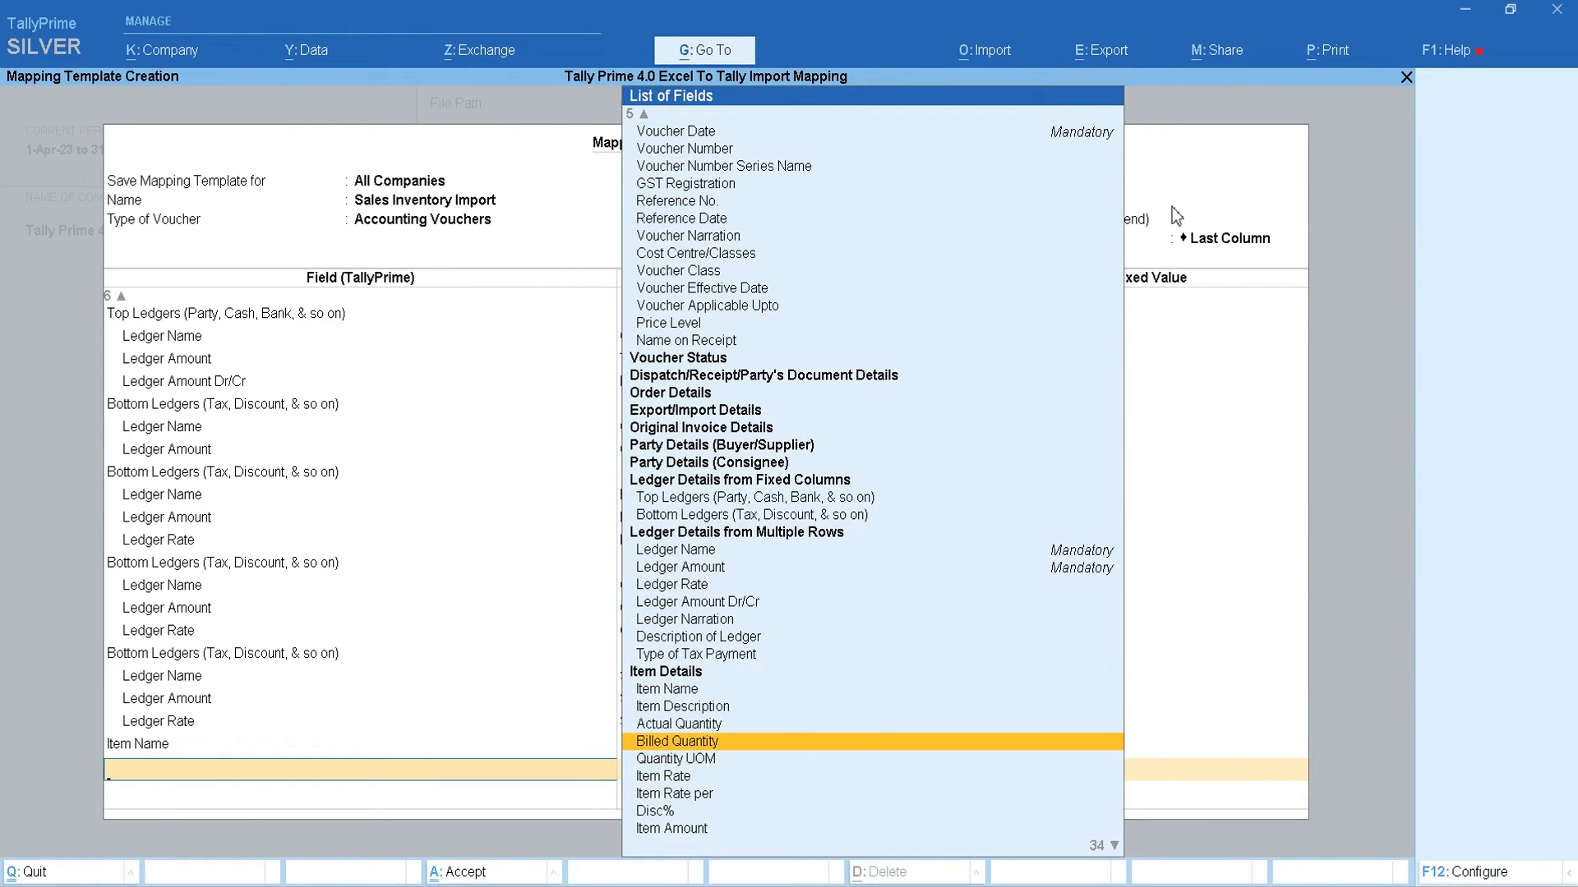
key(Return)
Map the Billed Quantity field to the Billed Quantity column header
key(Down)
key(Down)
key(Down)
key(Down)
key(Down)
key(Down)
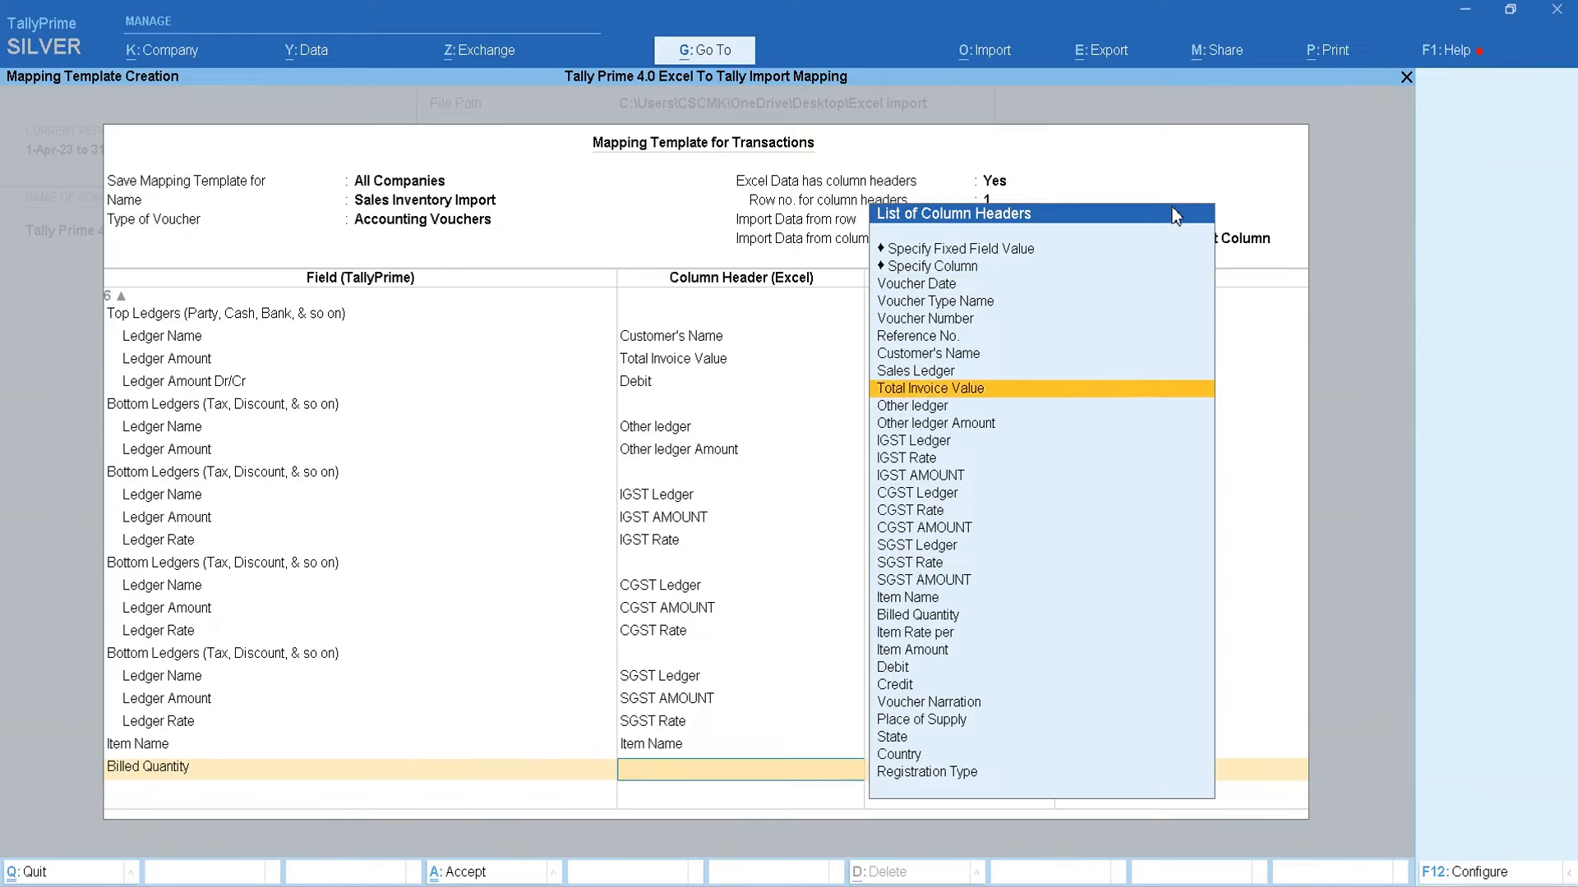
key(Down)
key(Down)
key(Down)
key(Down)
key(Down)
key(Down)
key(Down)
key(Down)
key(Down)
key(Down)
key(Down)
key(Down)
key(Down)
key(Down)
key(Down)
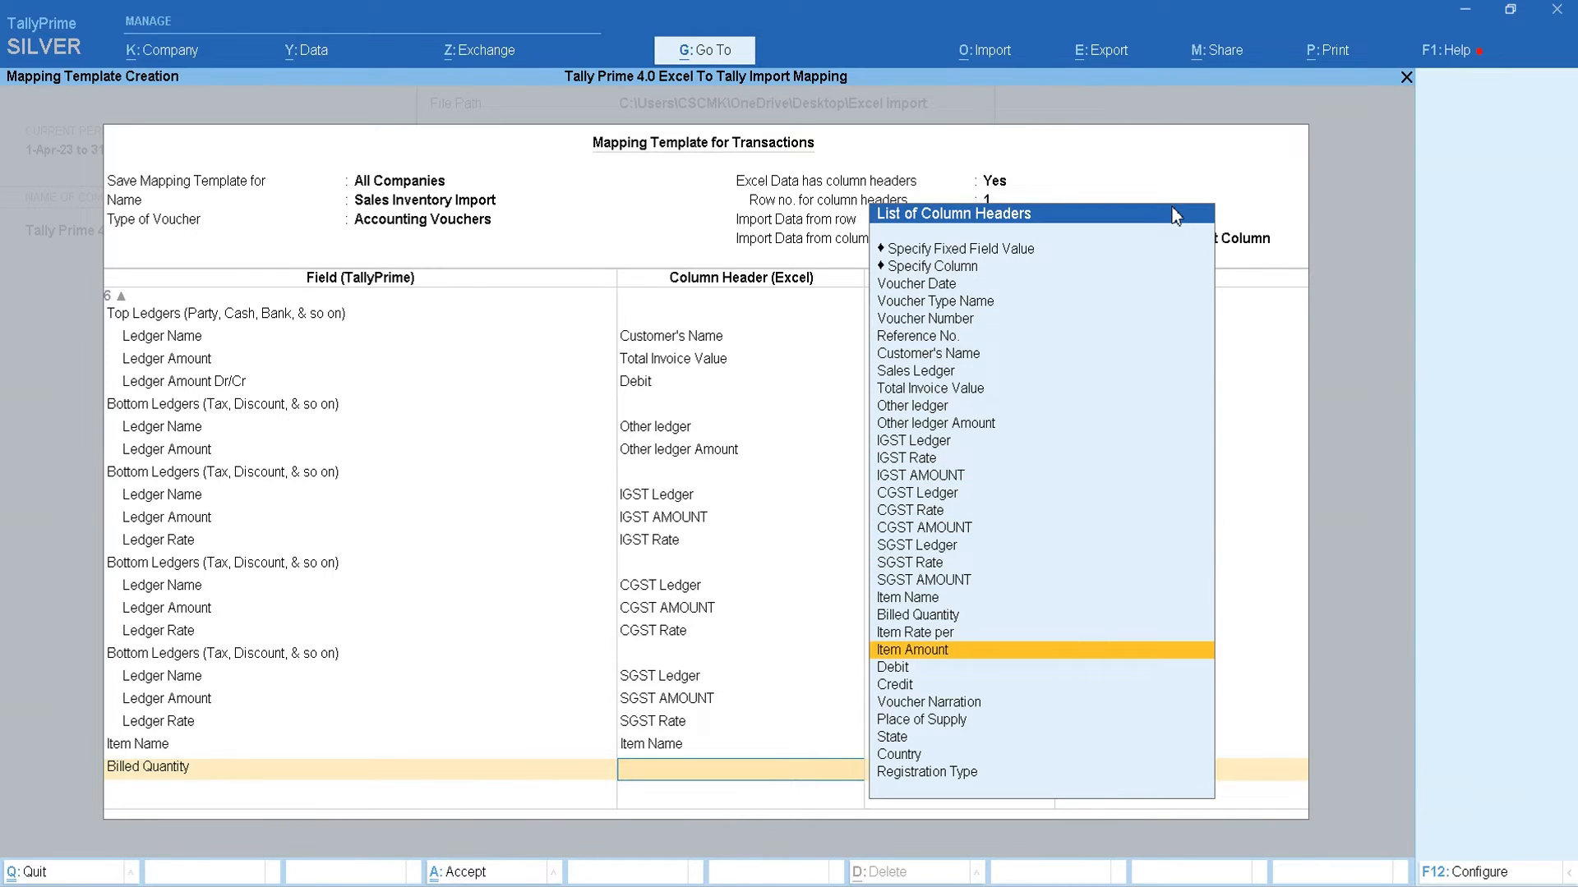
key(Up)
key(Up)
key(Return)
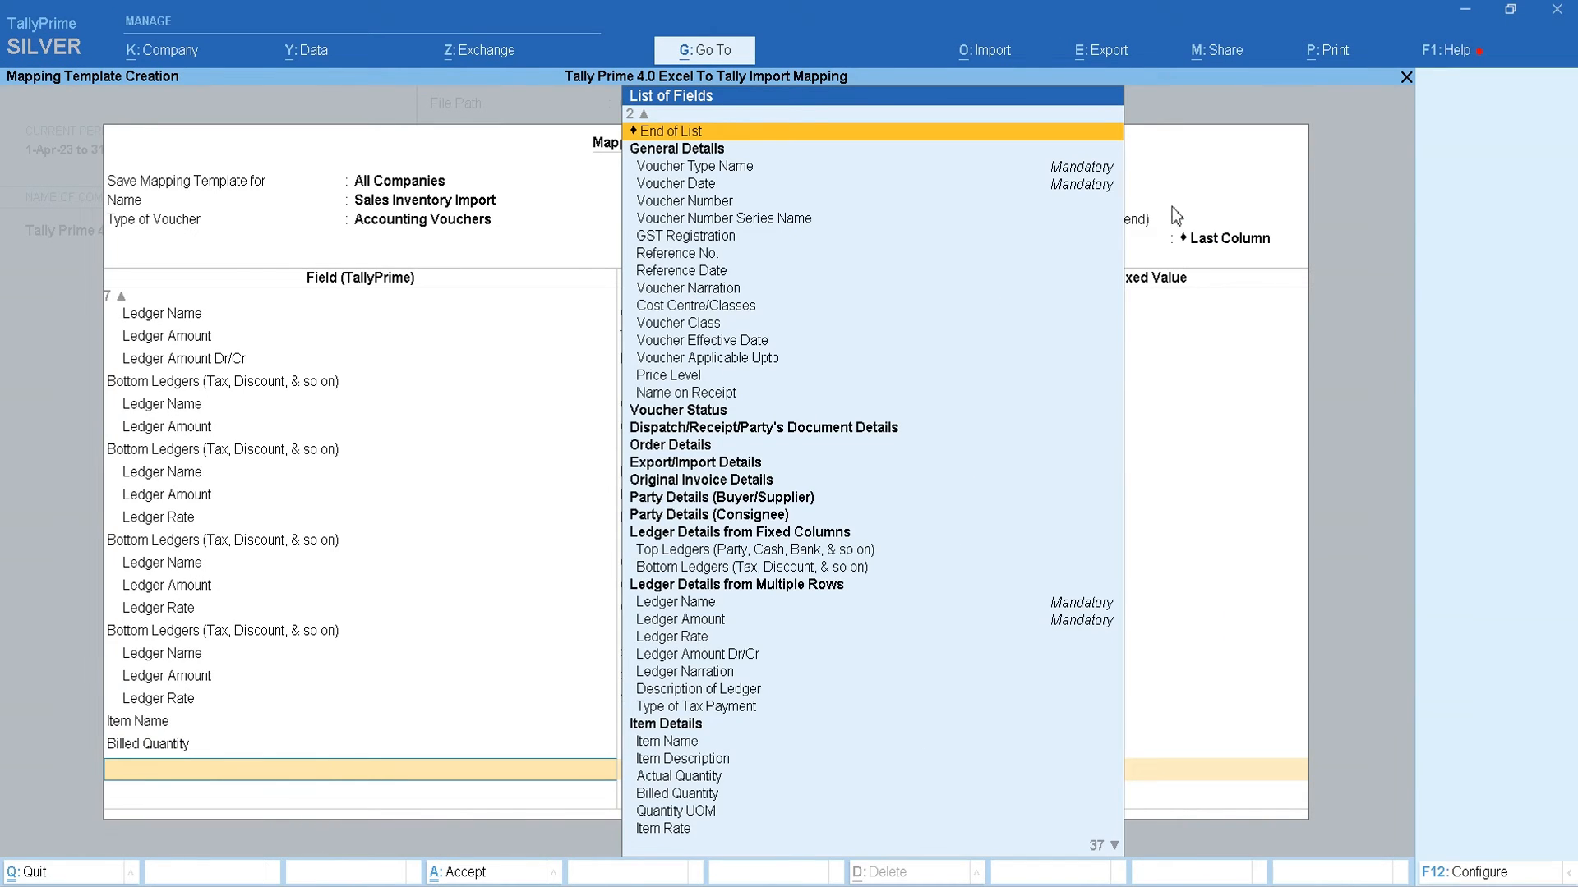
Check the header after Billed Quantity in Excel, and add the Item Rate per field to the TallyPrime mapping template
key(alt+Tab)
key(Right)
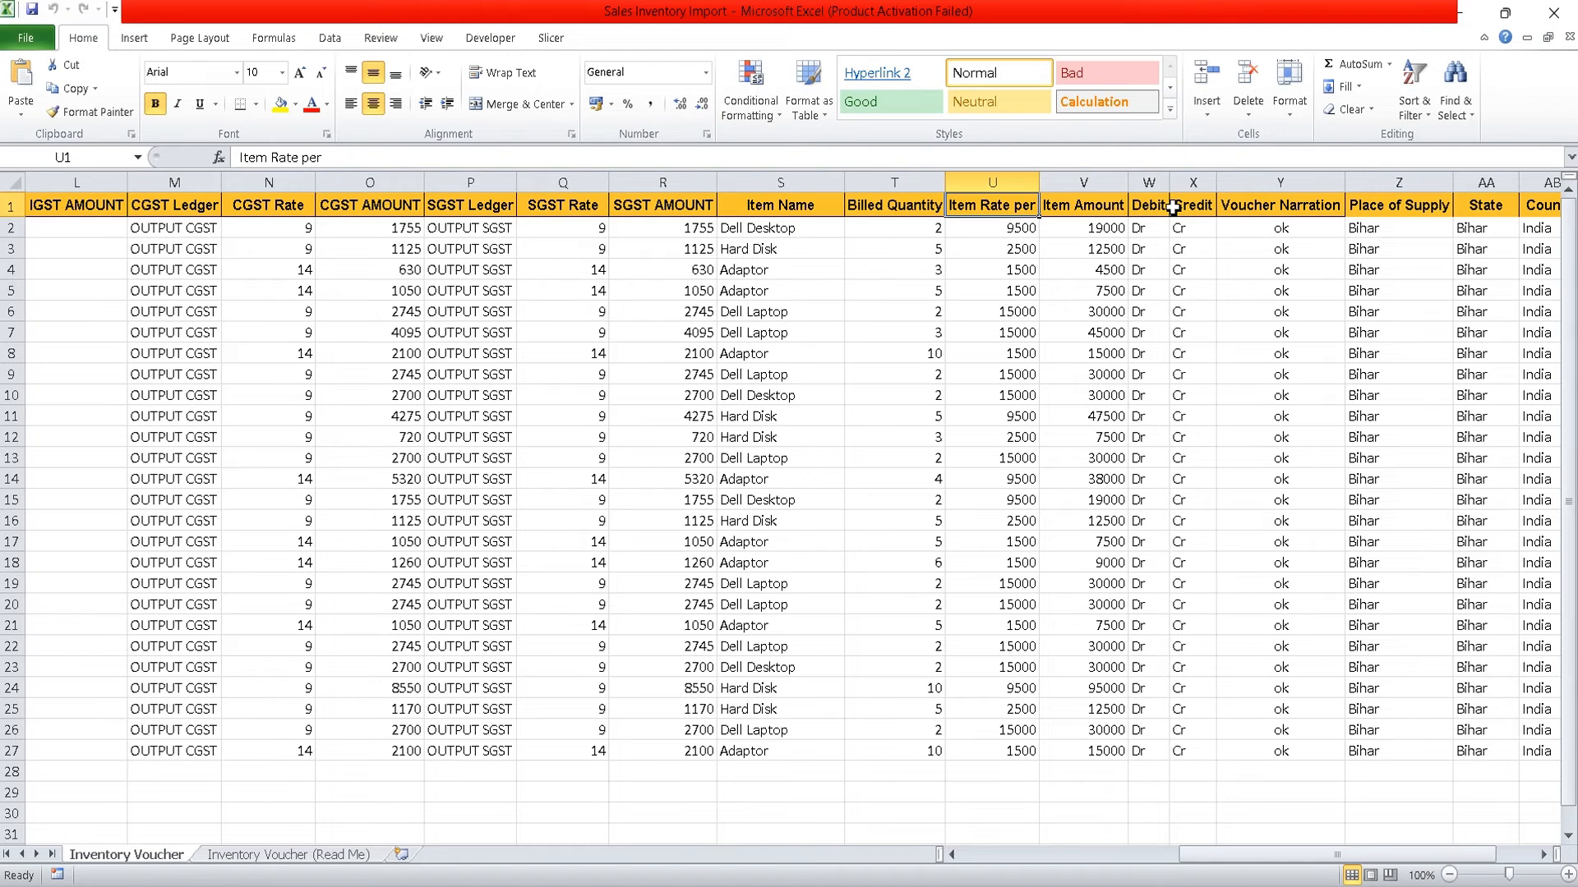
key(alt+Tab)
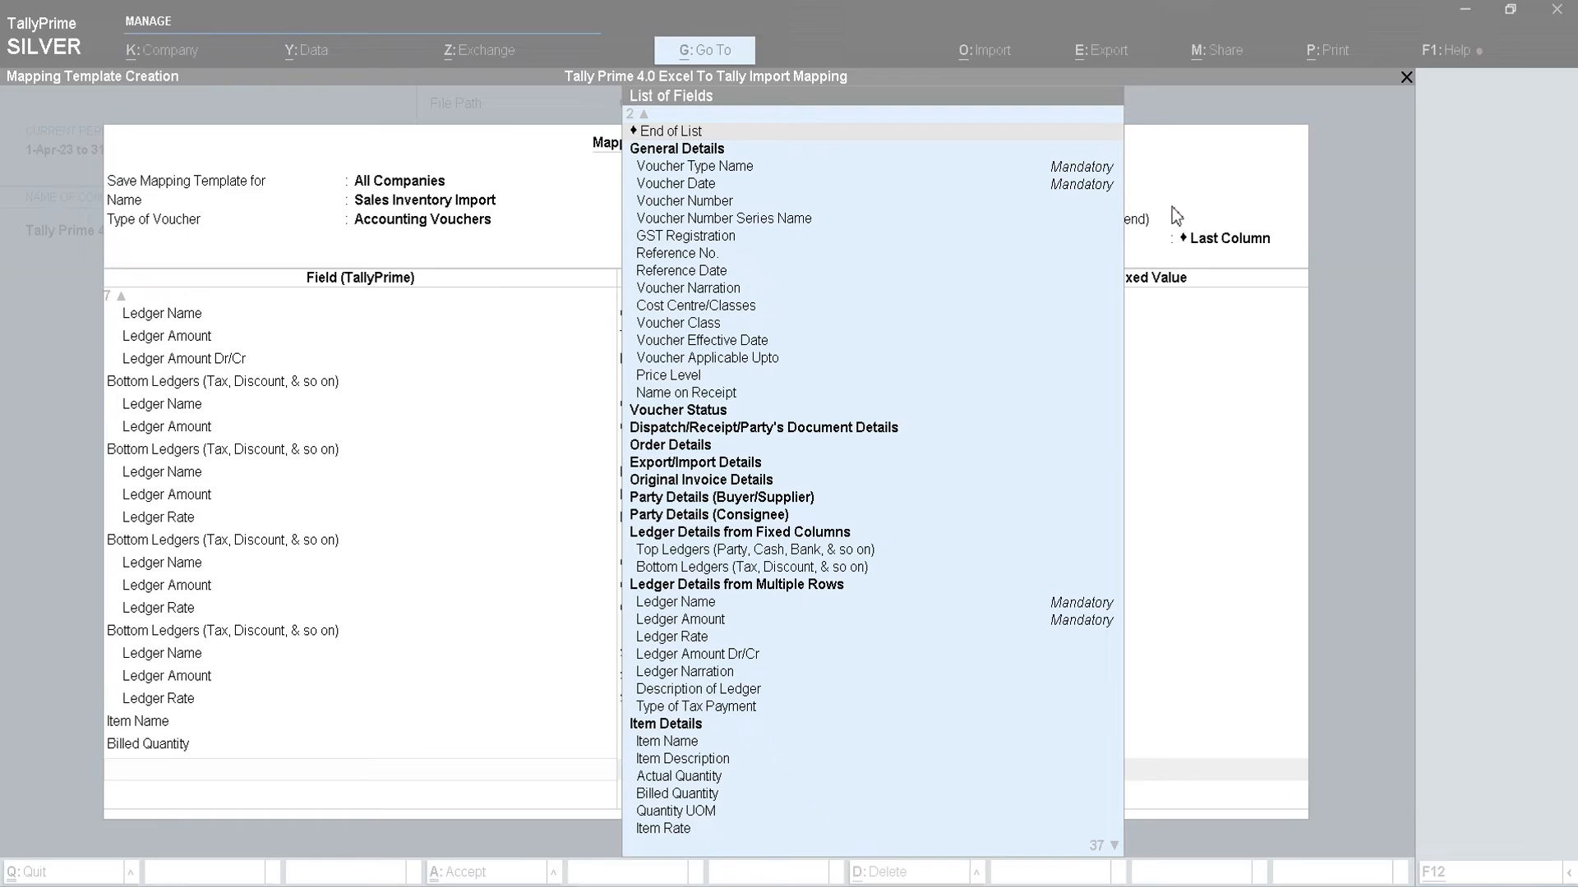
key(Down)
key(Down)
key(Down)
key(Down)
key(Down)
key(Down)
key(Down)
key(Down)
key(Down)
key(Down)
key(Down)
key(Down)
key(Down)
key(Down)
key(Down)
key(Down)
key(Down)
key(Down)
key(Down)
key(Down)
key(Down)
key(Down)
key(Down)
key(Down)
key(Down)
key(Down)
key(Down)
key(Down)
key(Down)
key(Down)
key(Down)
key(Down)
key(Down)
key(Down)
key(Down)
key(Down)
key(Down)
key(Down)
key(Down)
key(Down)
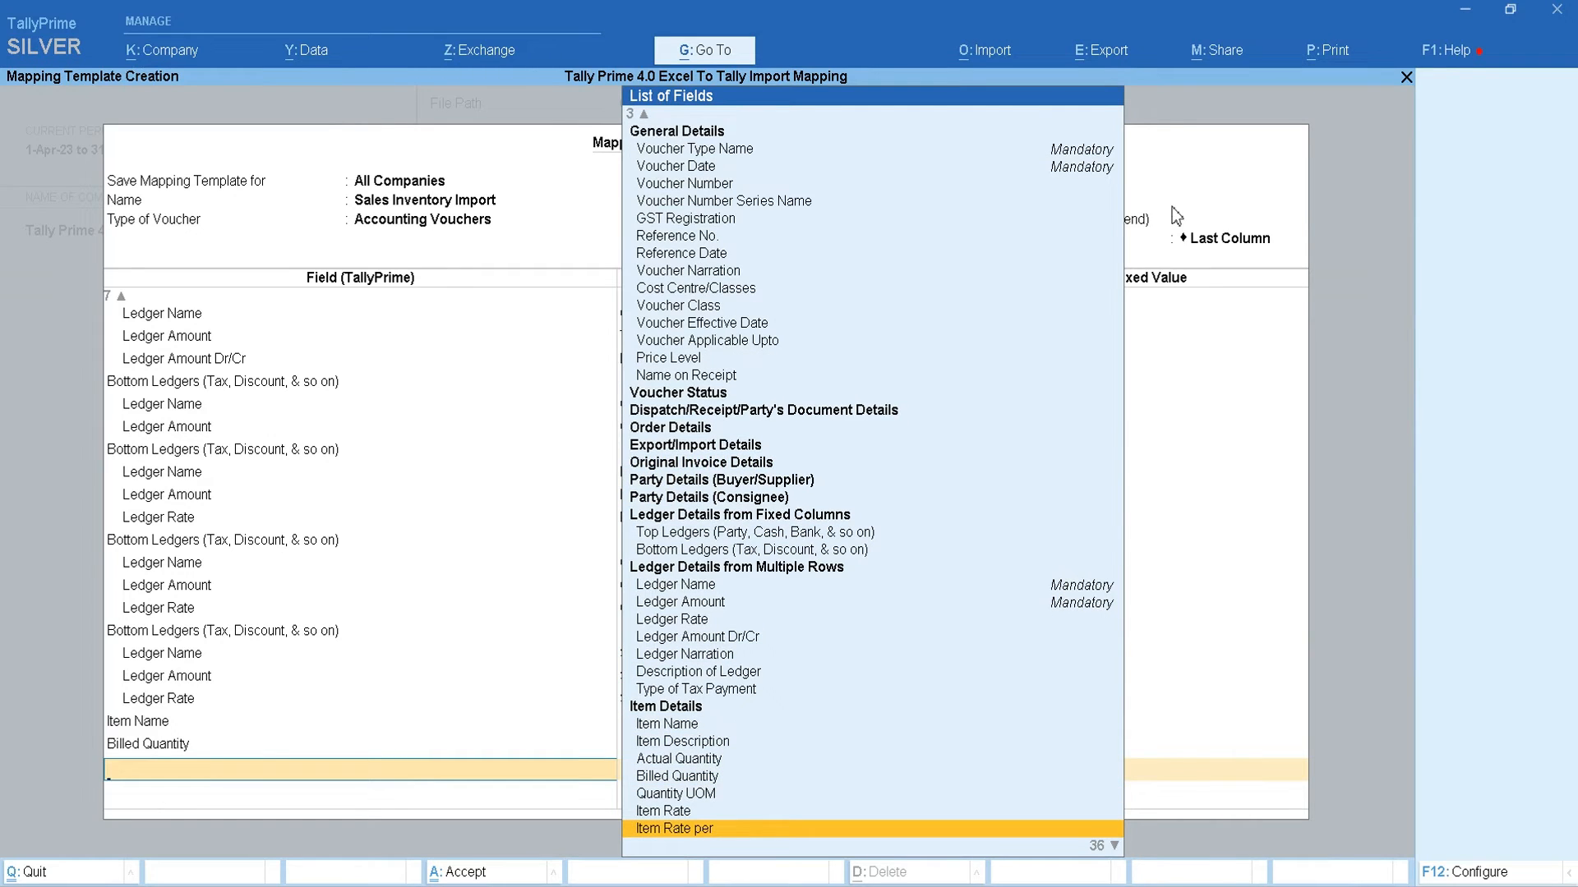
click(859, 830)
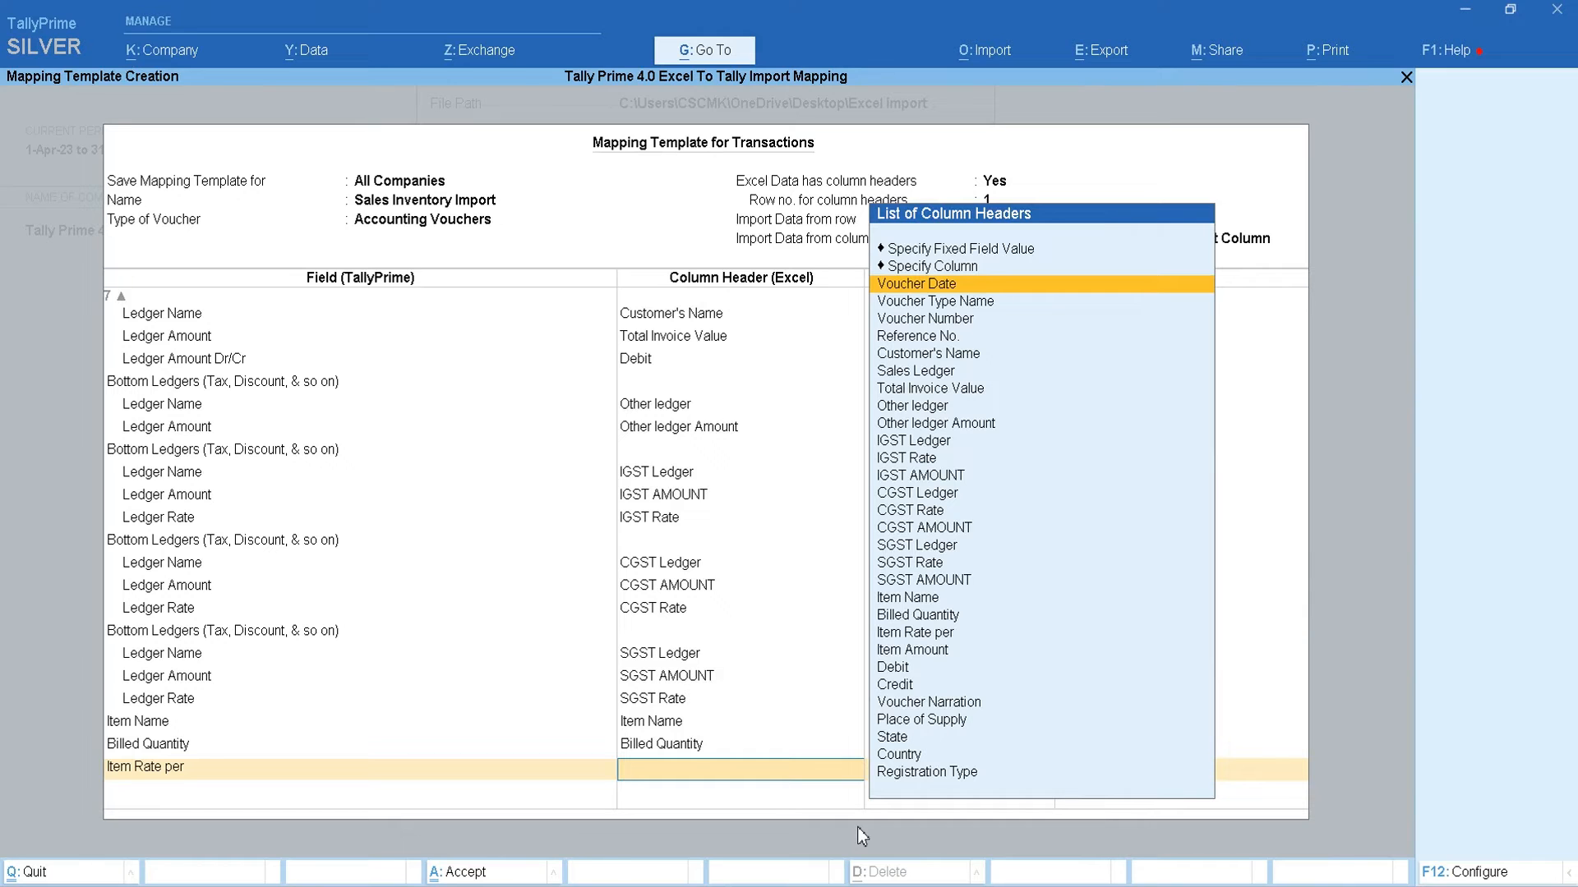
Map the Item Rate per field to the Item Rate per column header
key(Down)
key(Down)
key(Down)
key(Down)
key(Down)
key(Down)
key(Down)
key(Down)
key(Down)
key(Down)
key(Down)
key(Down)
key(Down)
key(Down)
key(Down)
key(Down)
key(Down)
key(Down)
key(Down)
key(Down)
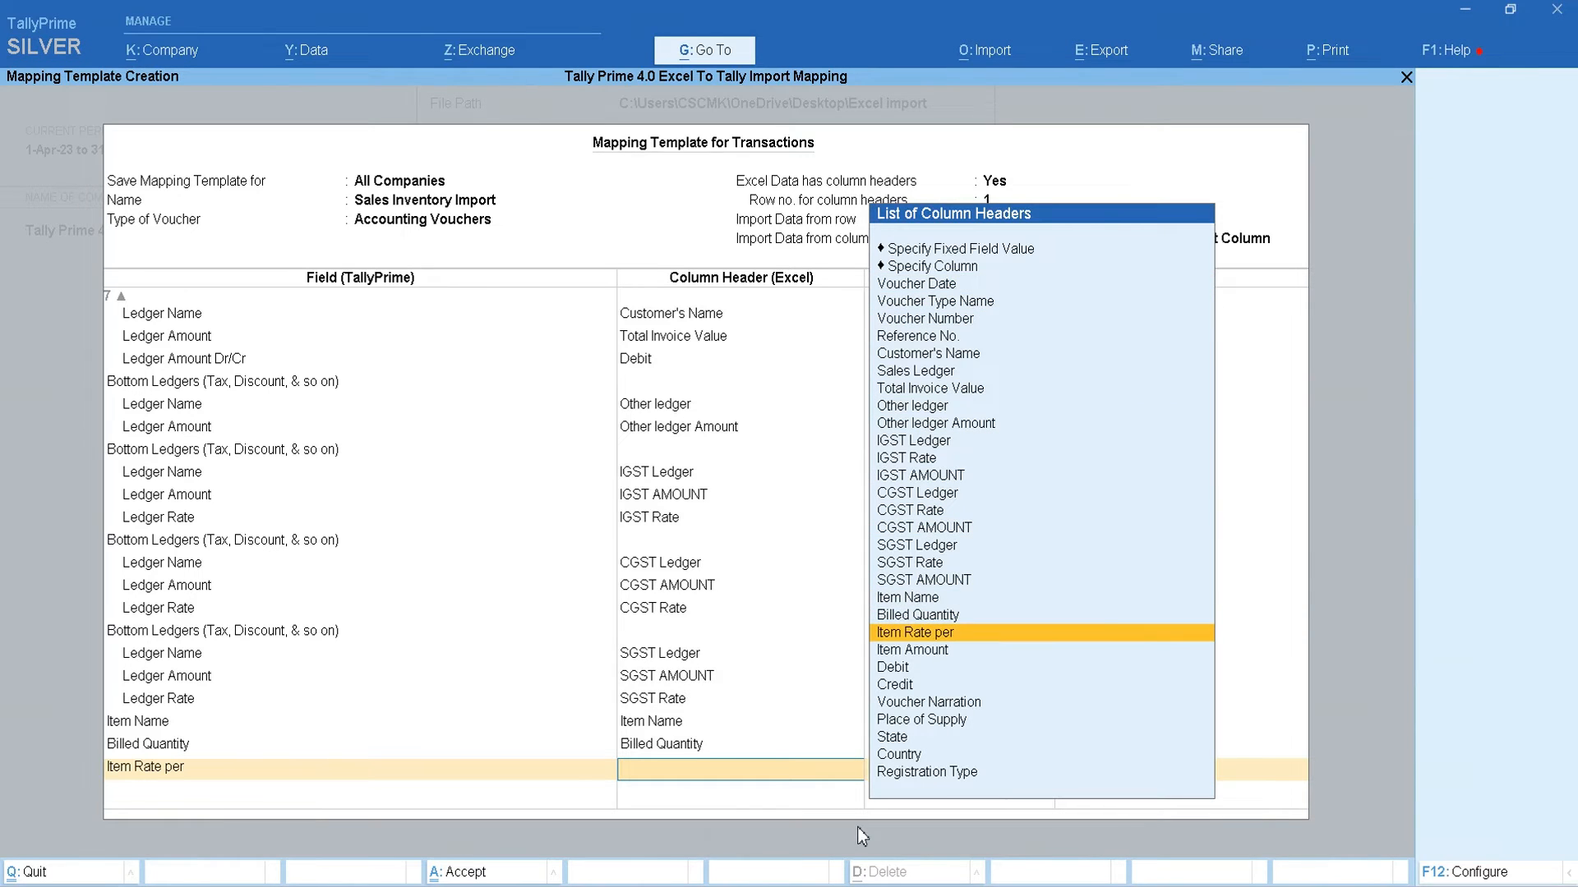
key(Return)
Check the header after Item Rate per in Excel, and add the Item Amount field to the TallyPrime mapping template
key(alt+Tab)
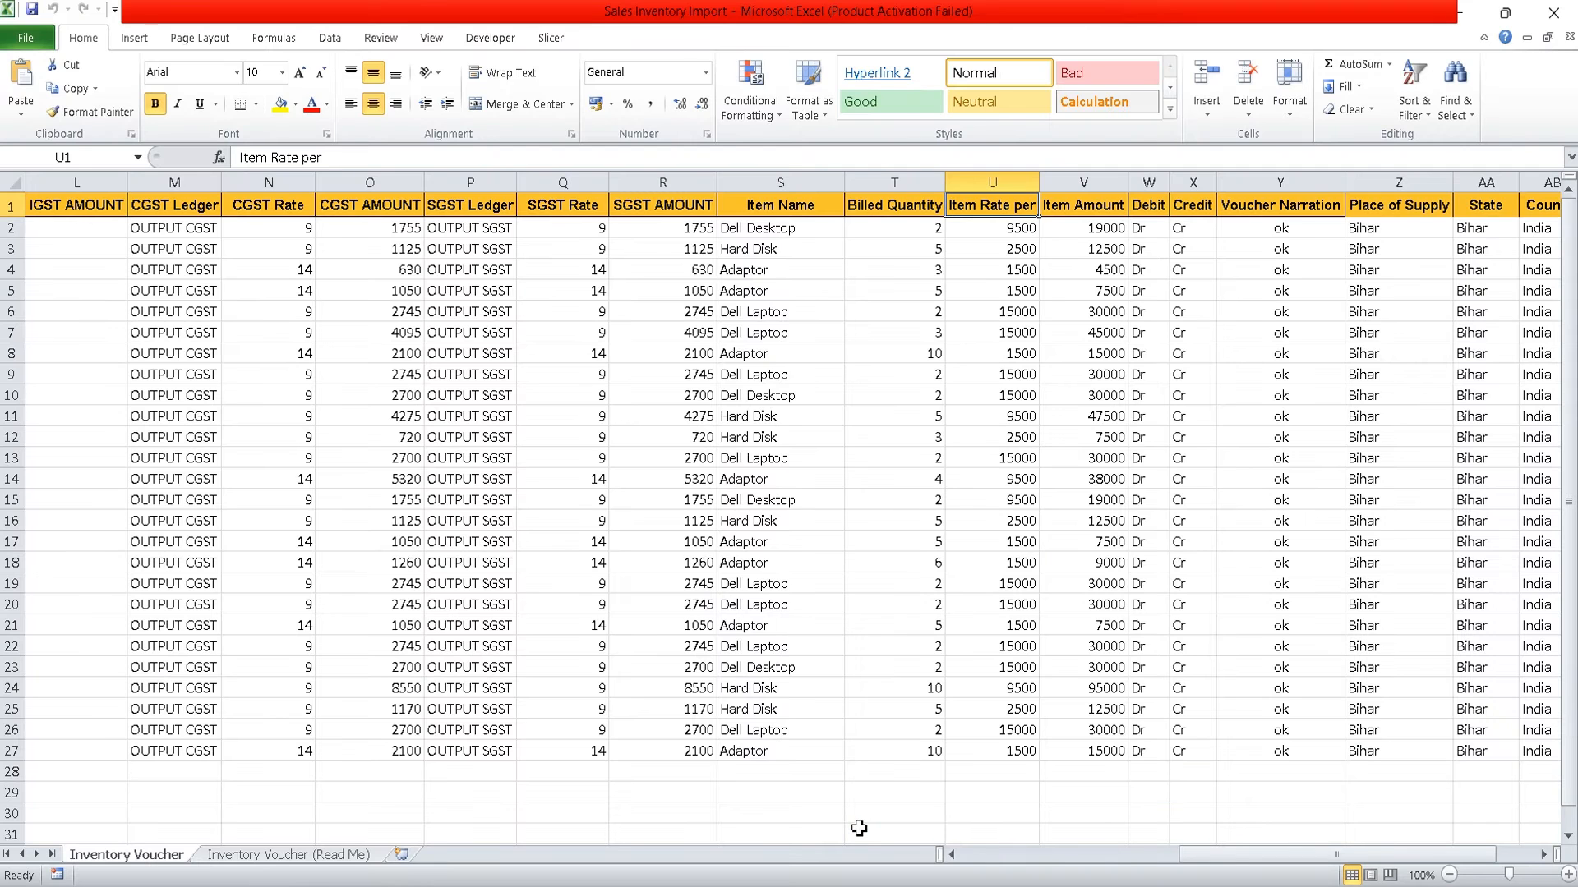
key(Right)
key(alt+Tab)
key(Down)
key(Down)
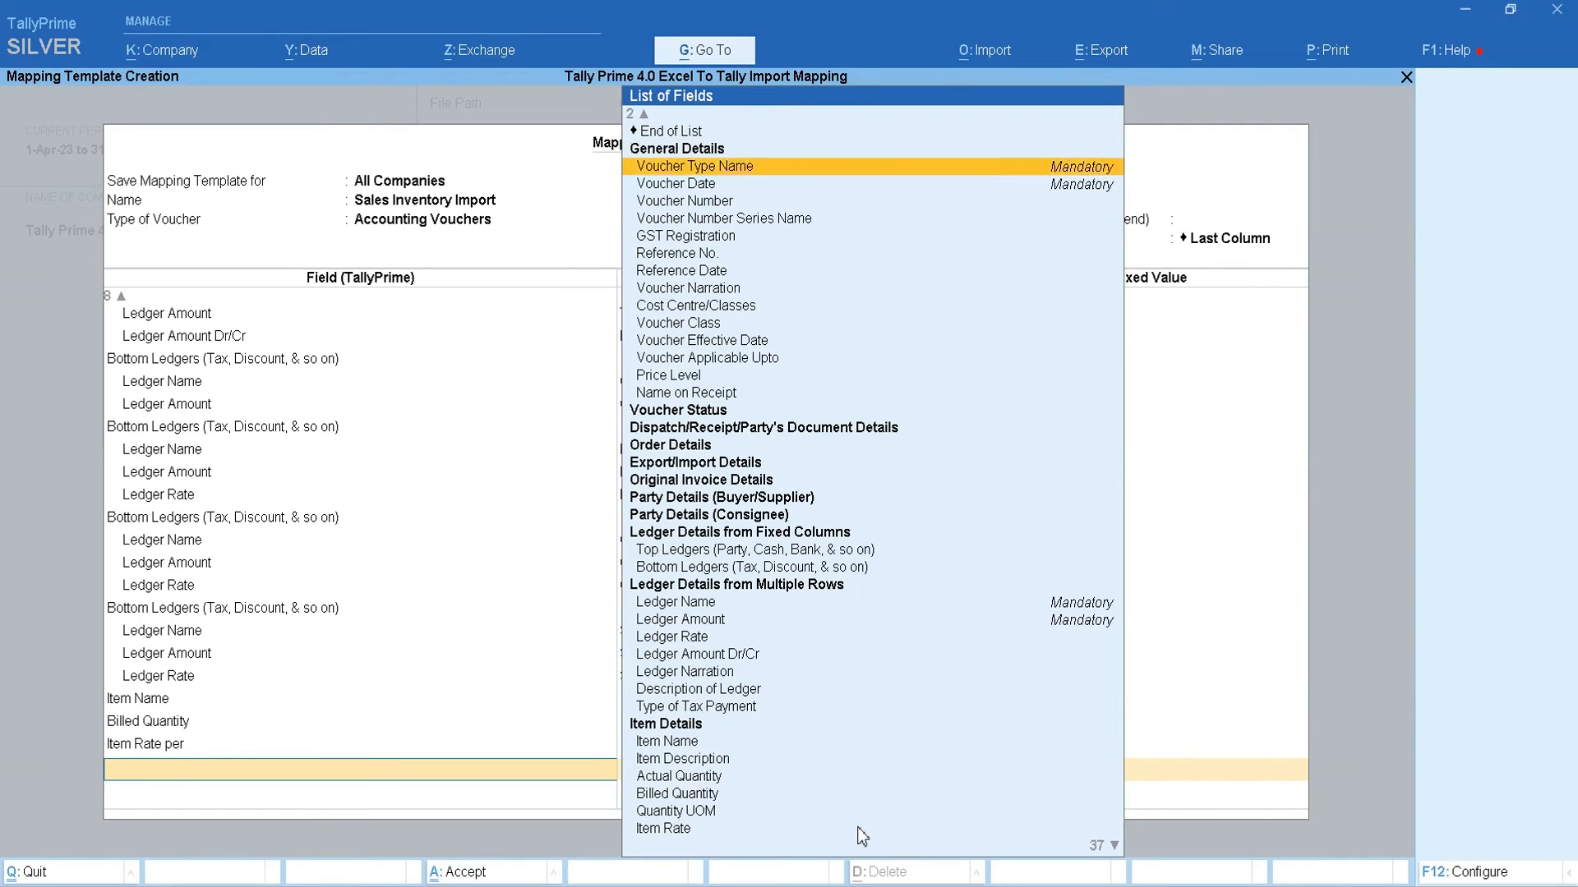
key(Down)
key(Down)
key(Down)
key(Down)
key(Down)
key(Down)
key(Down)
key(Down)
key(Down)
key(Down)
key(Down)
key(Down)
key(Down)
key(Down)
key(Down)
key(Down)
key(Down)
key(Down)
key(Down)
key(Down)
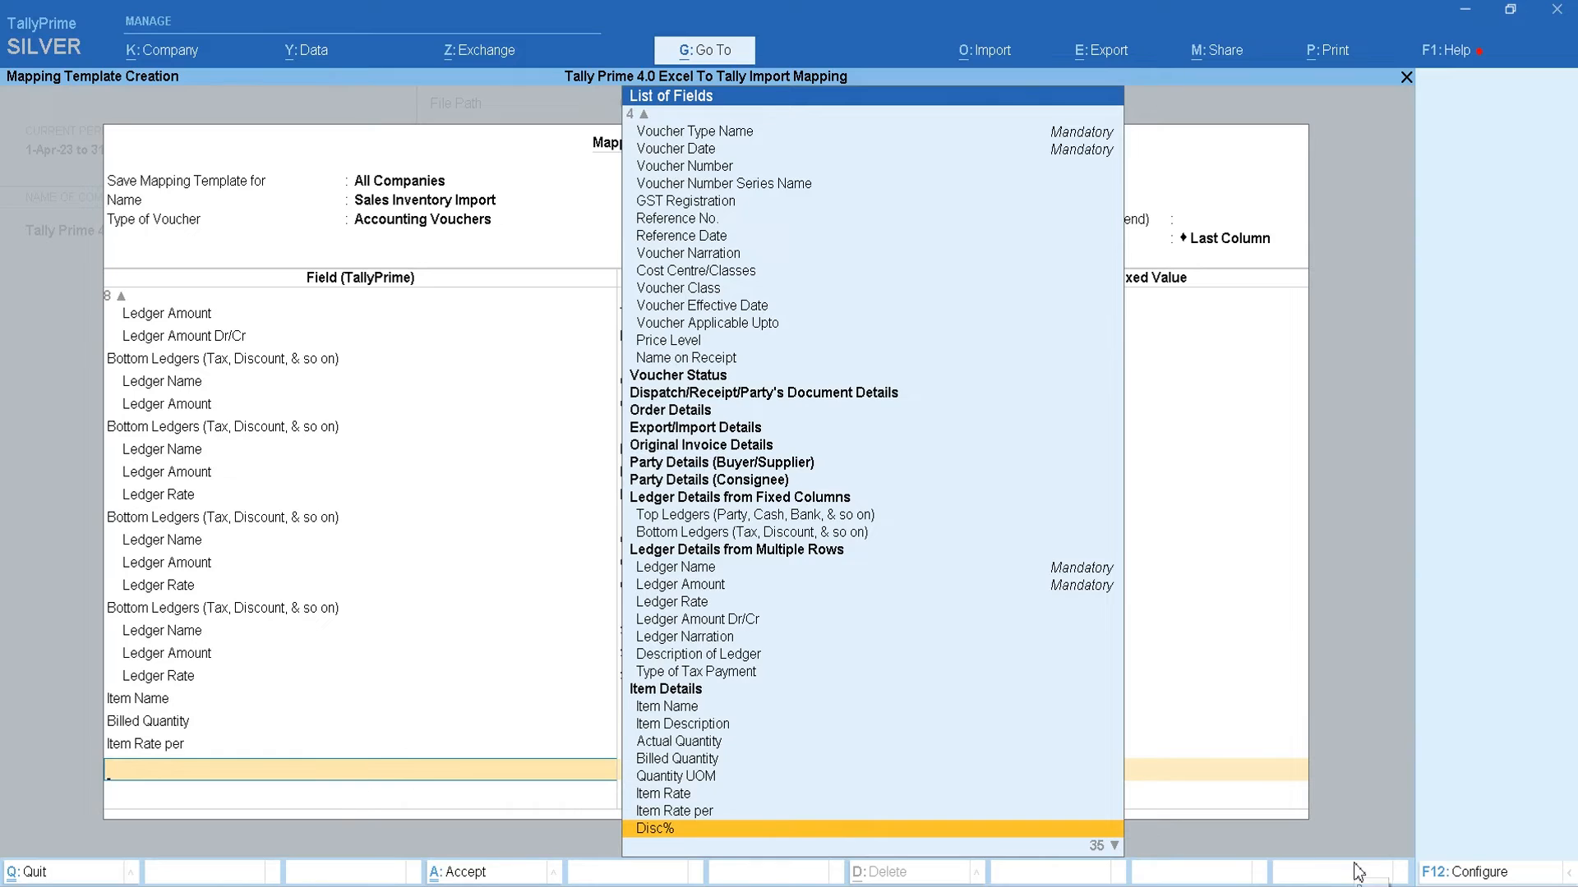
key(Down)
key(Down)
key(Up)
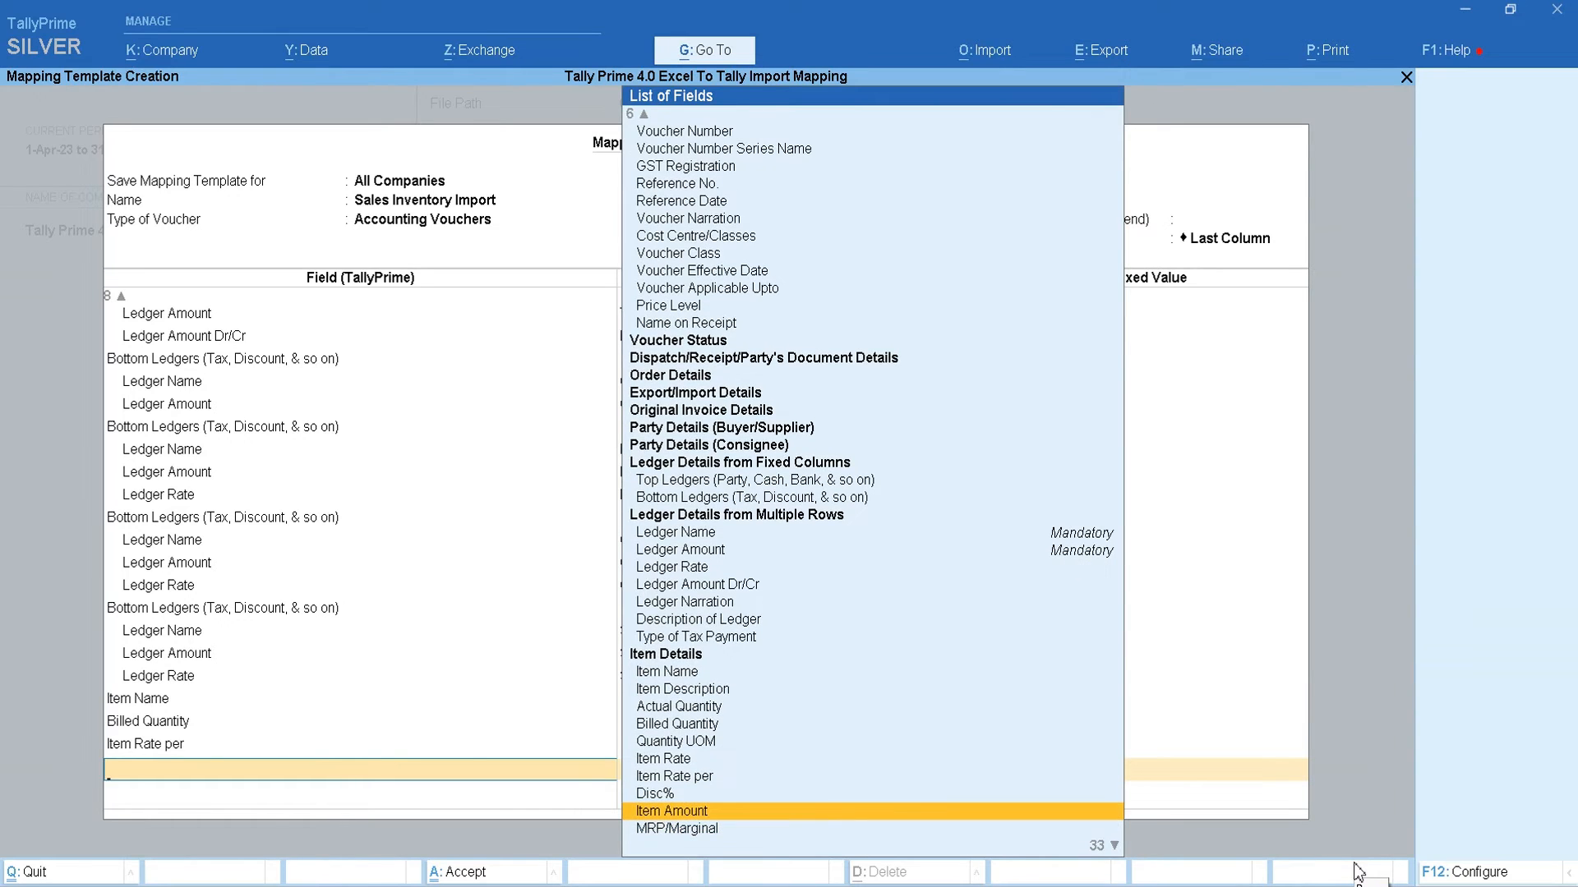
key(Down)
key(Down)
key(Down)
key(Down)
key(Up)
key(Up)
key(Up)
key(Up)
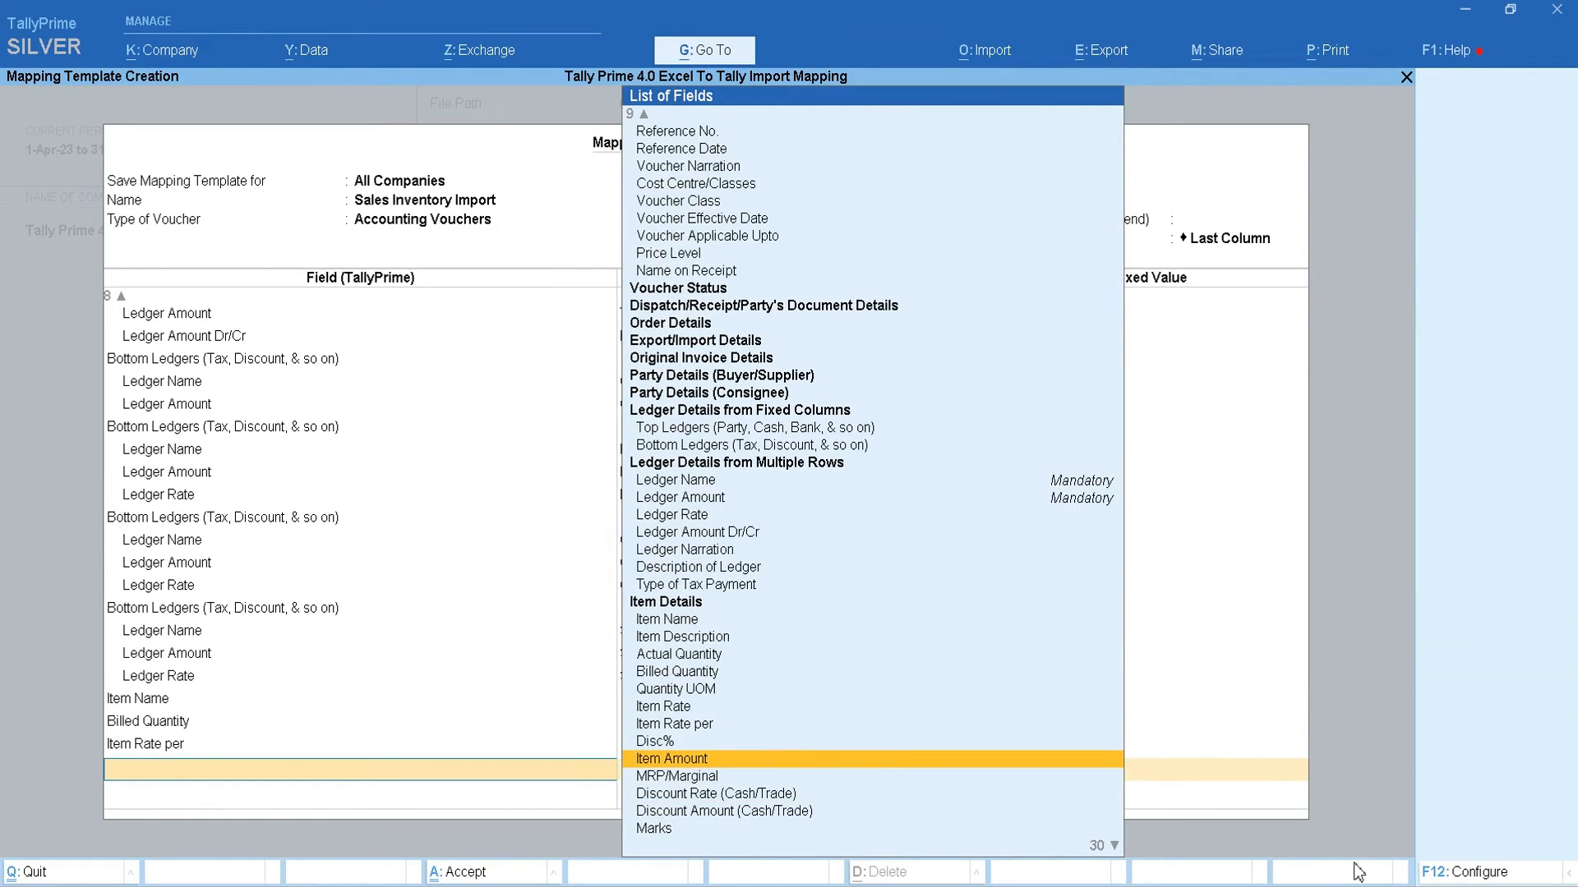
key(Return)
Map the Item Amount field to the Item Amount column header
key(Down)
text(It)
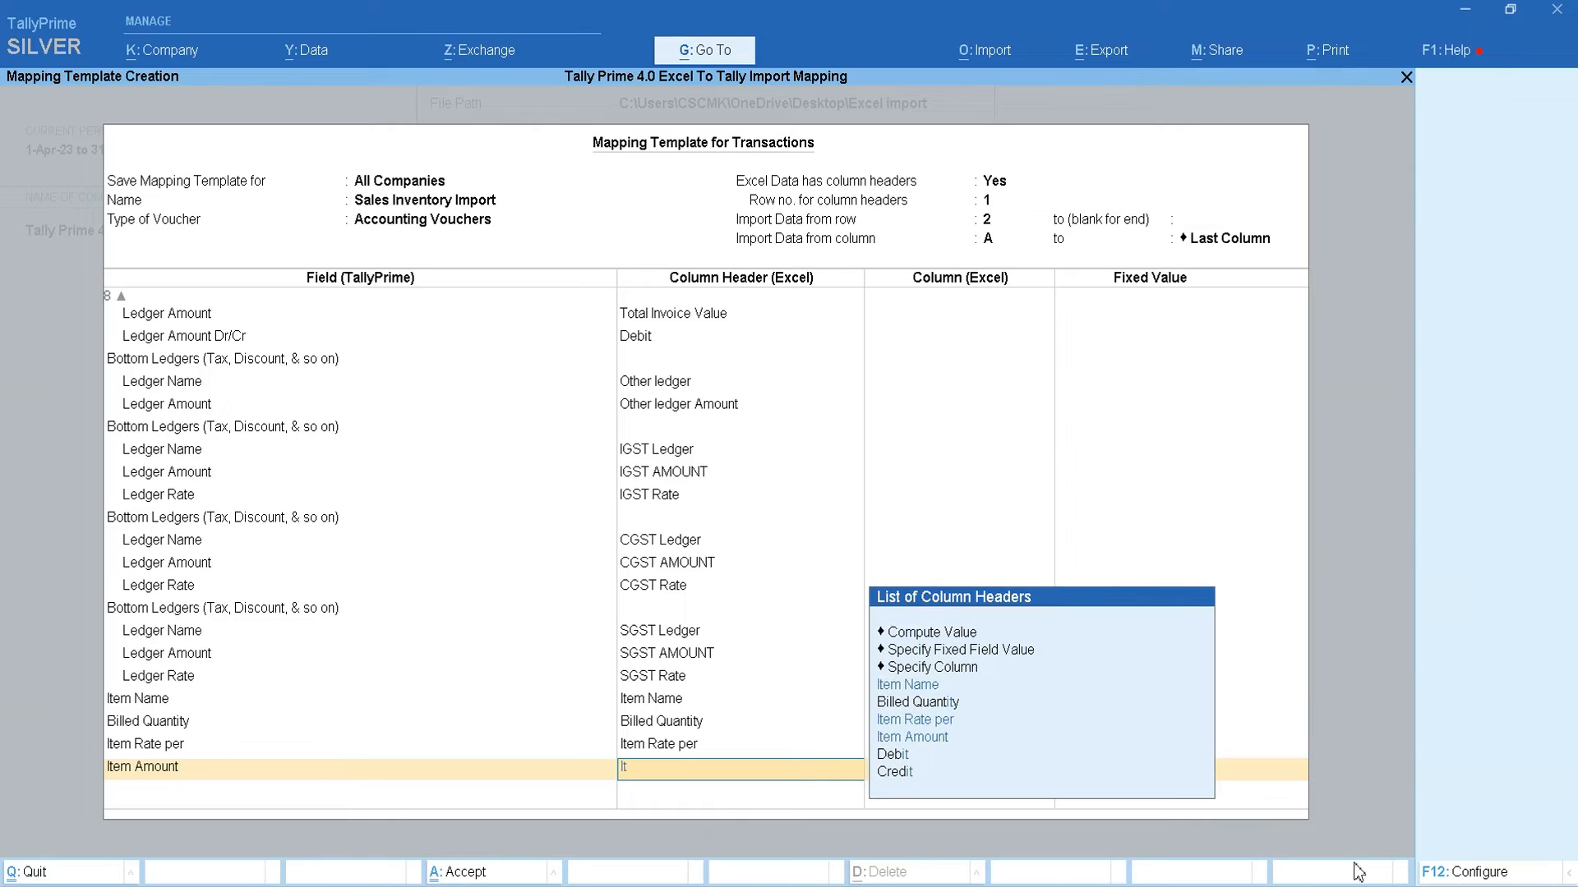
key(Down)
key(Down)
key(Down)
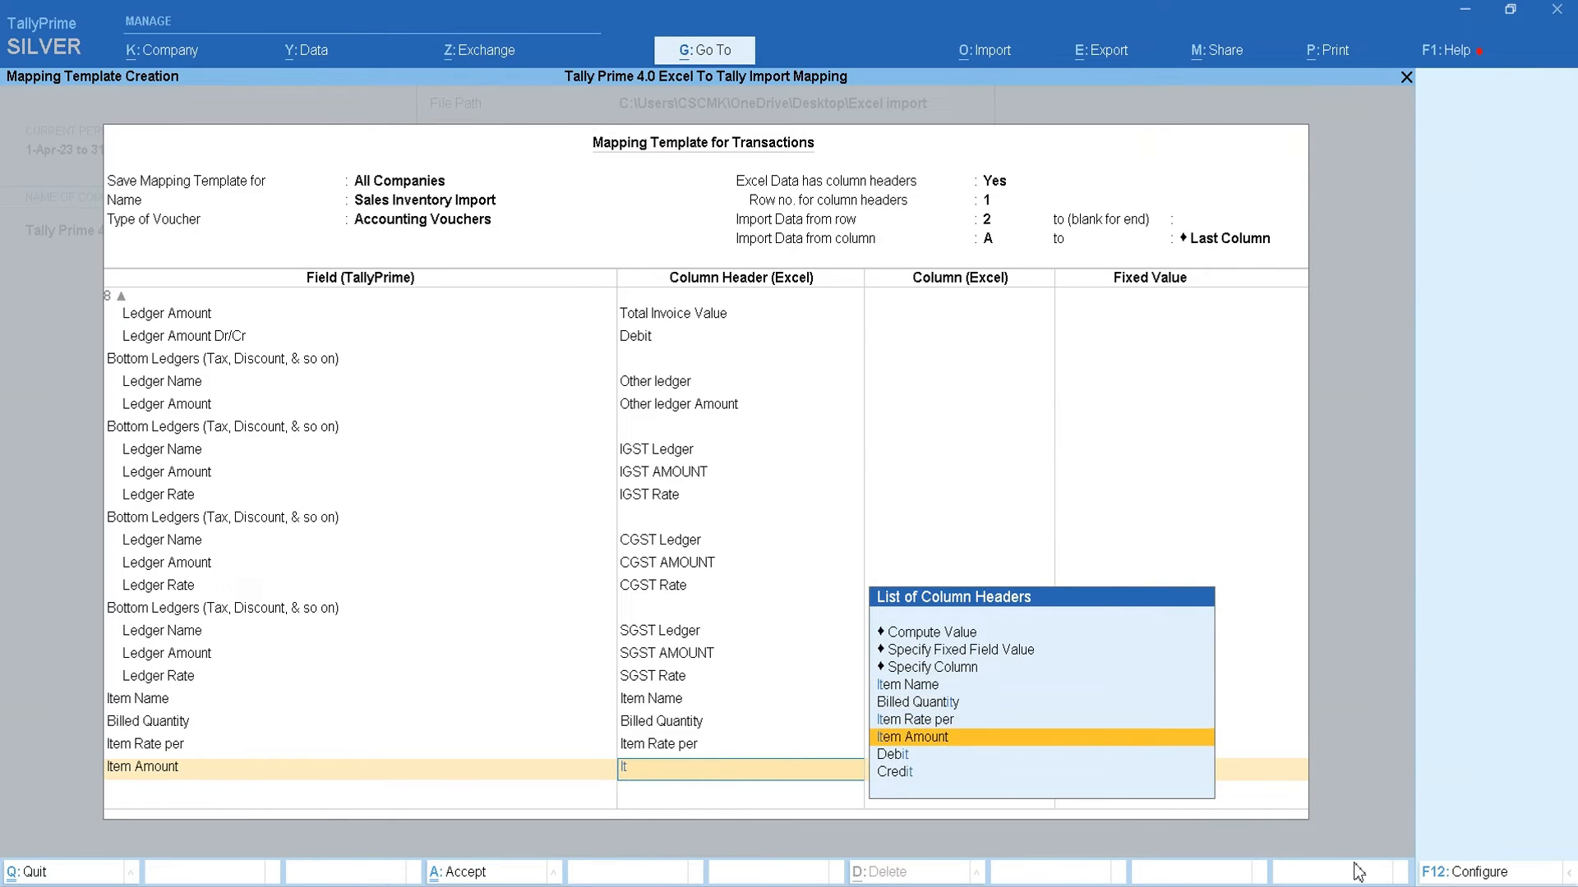
key(Return)
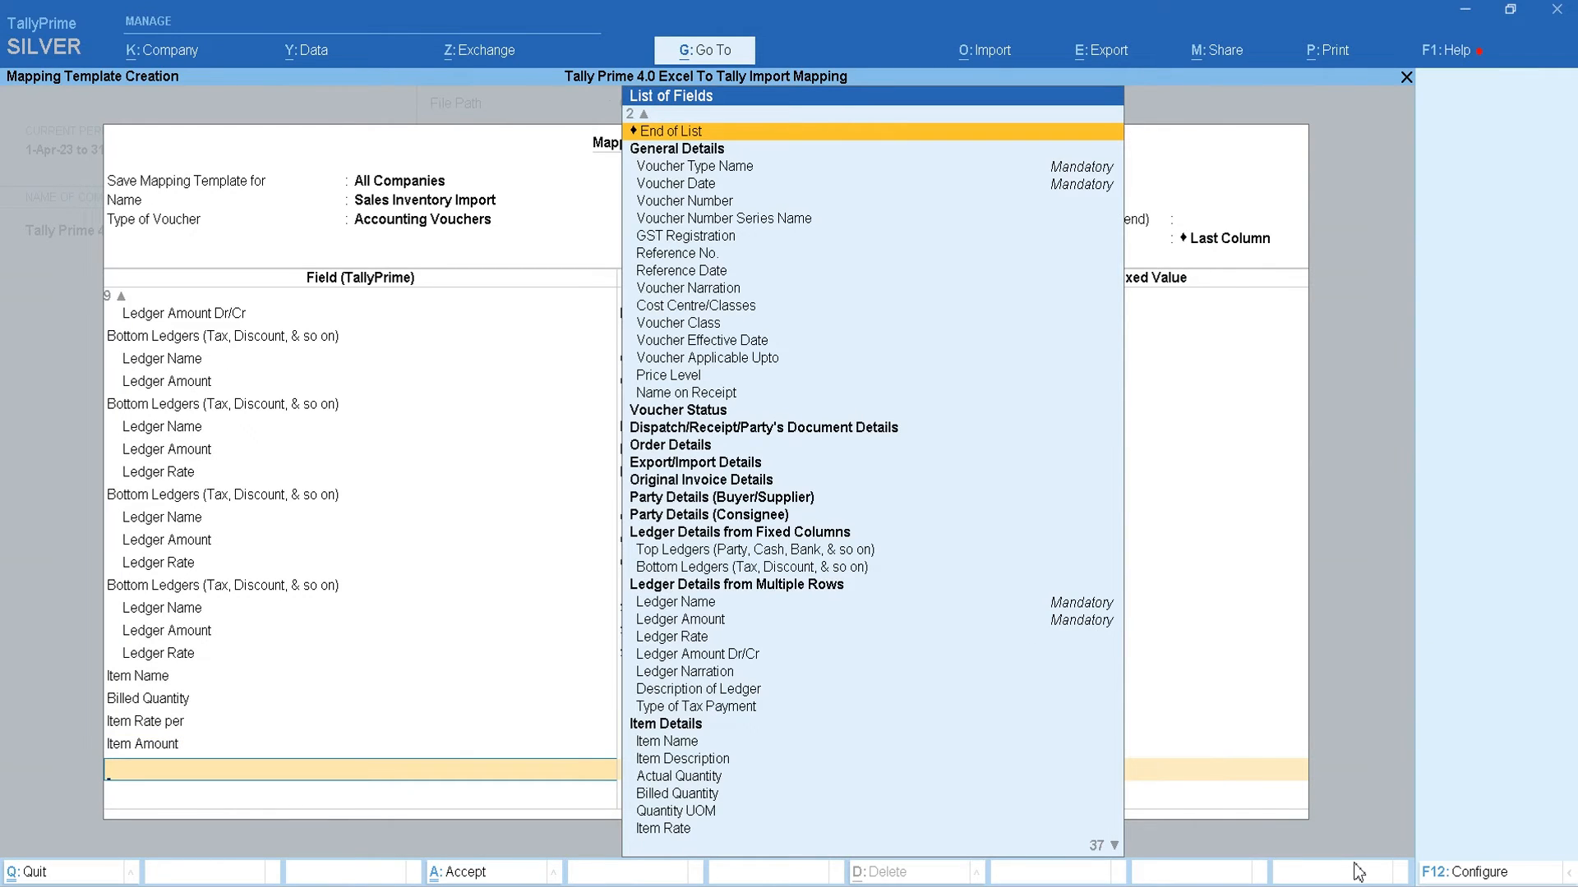
Check the headers after Item Amount in Excel, and add the Voucher Narration field to the TallyPrime mapping template
key(alt+Tab)
key(Right)
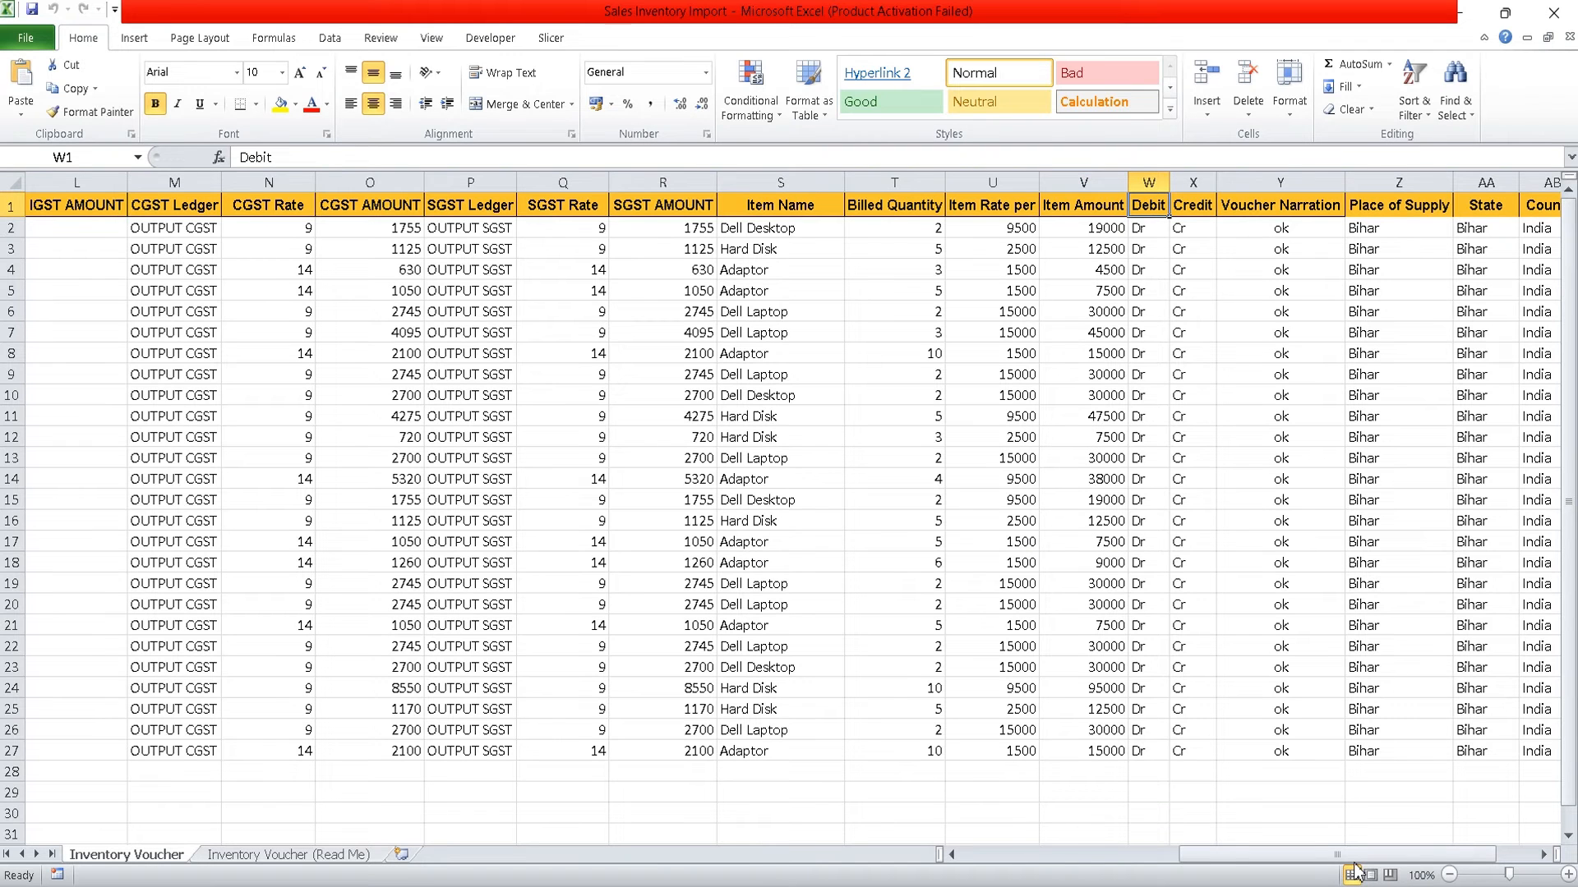
key(Right)
key(Right)
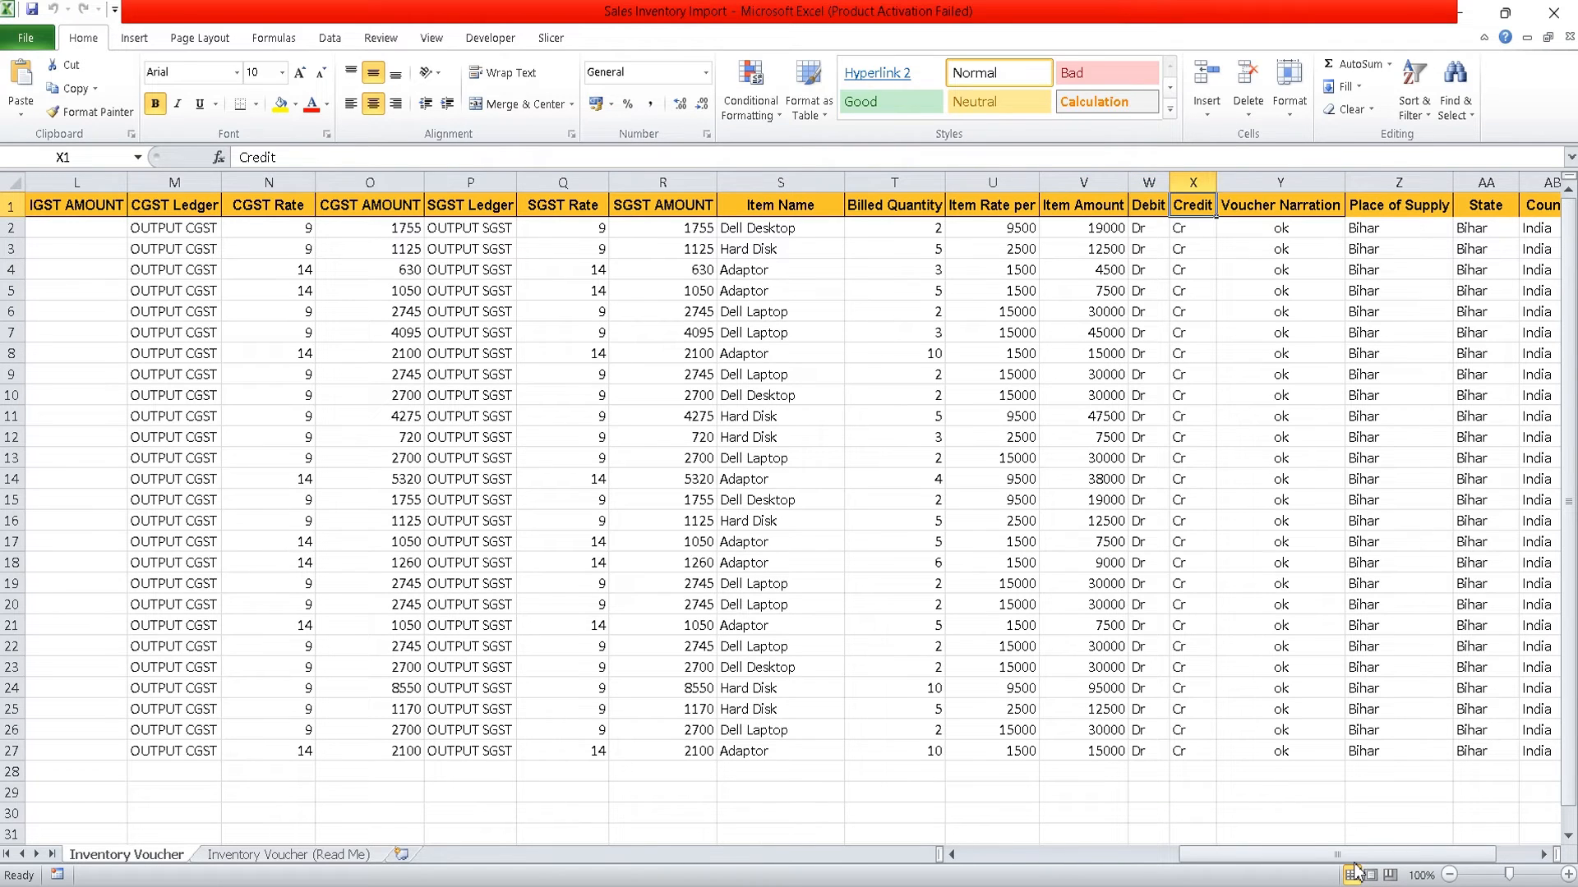
key(alt+Tab)
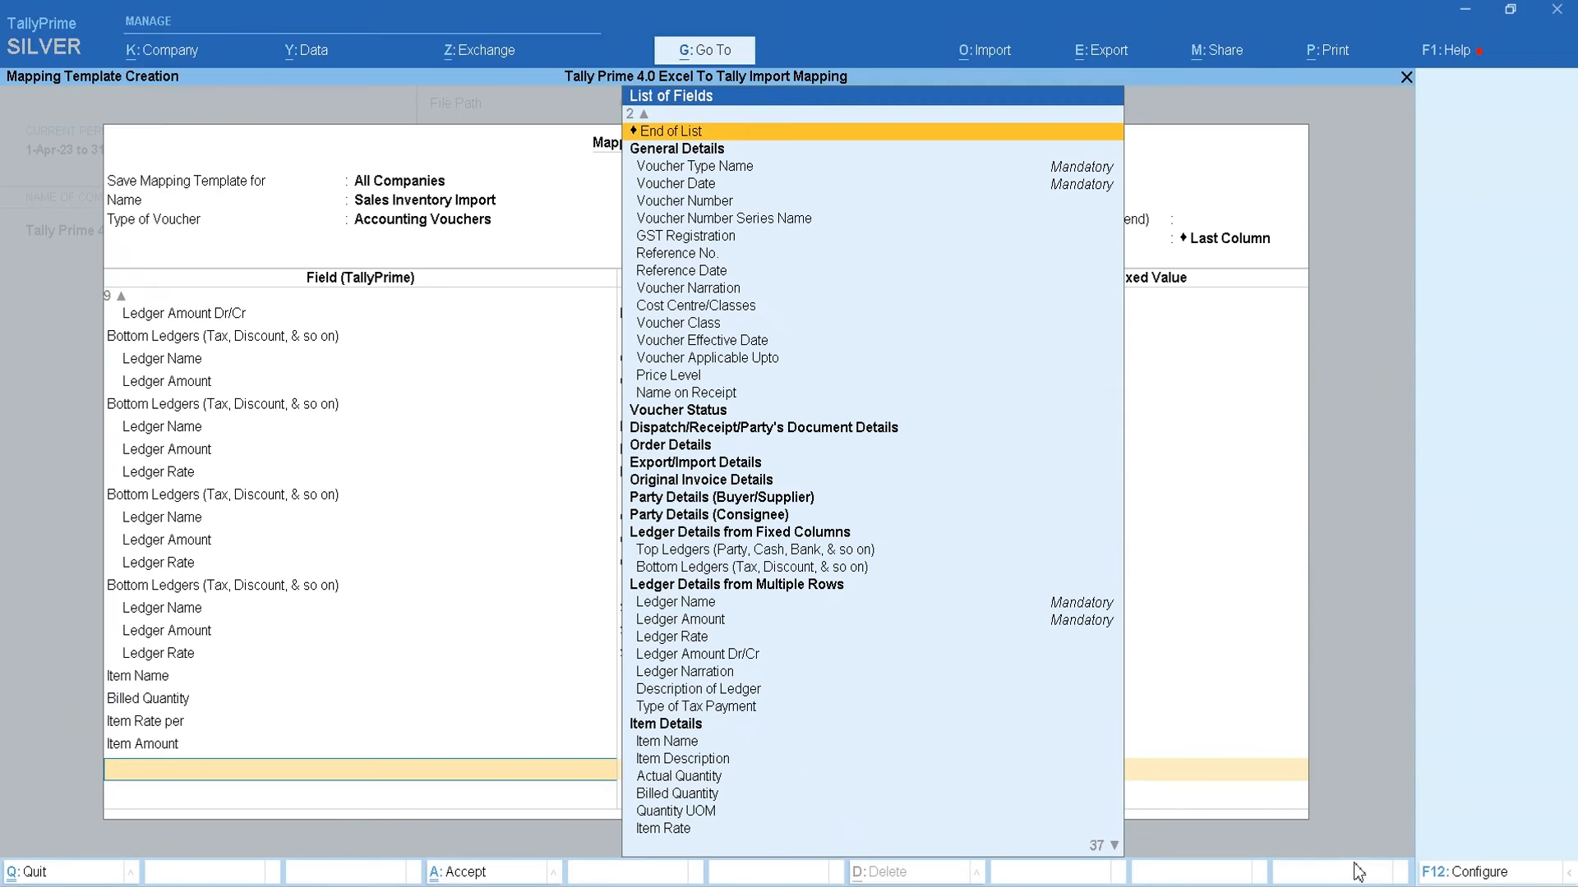
text(Vou)
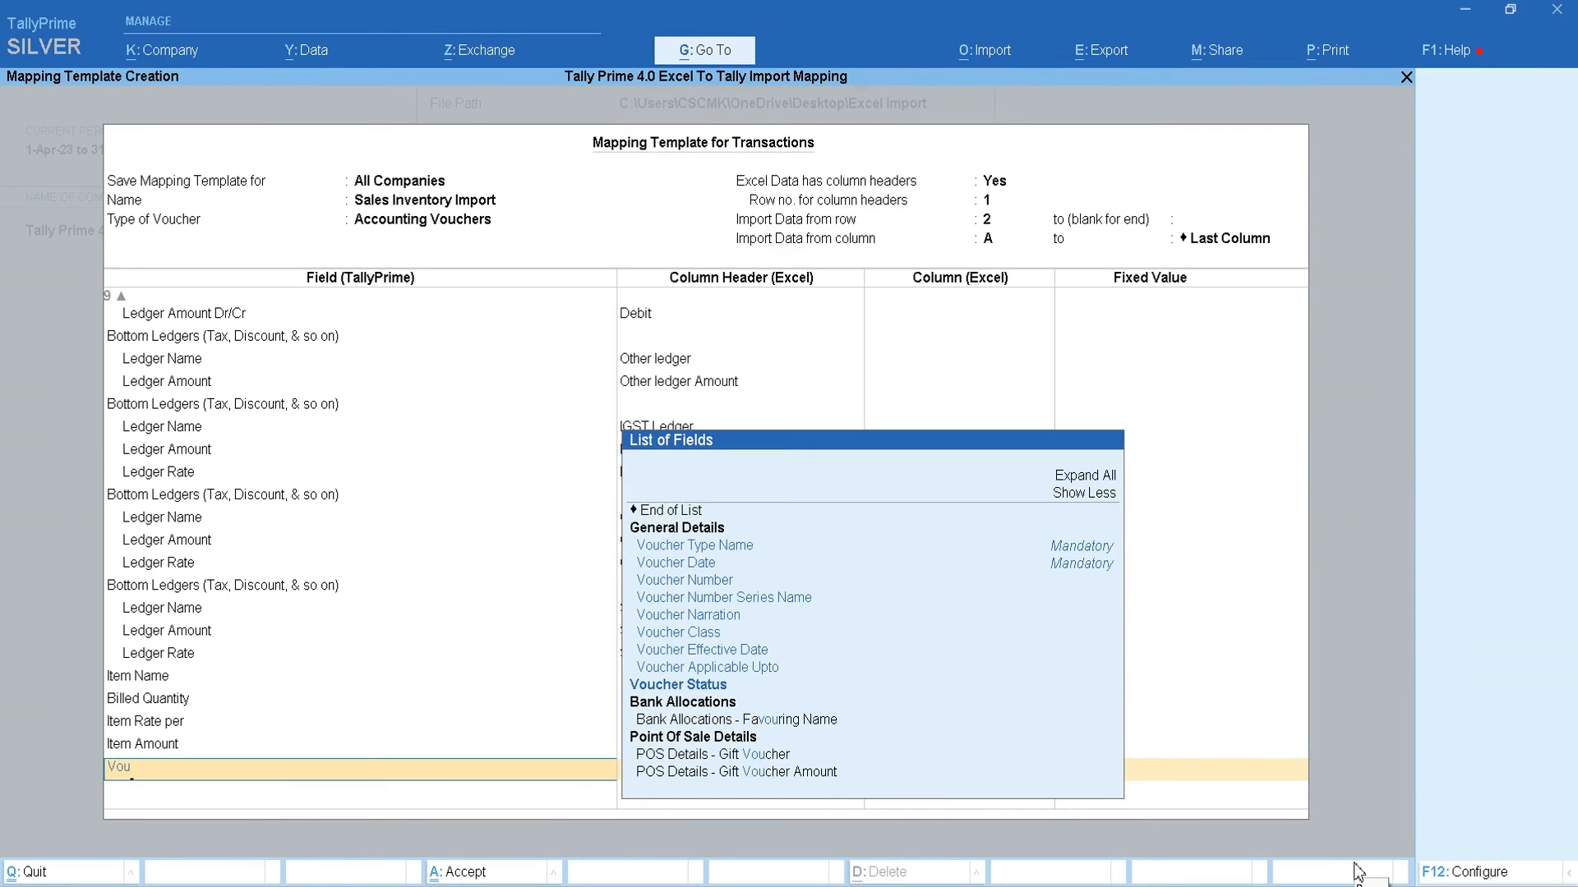
key(Down)
key(Down)
key(Down)
key(Down)
key(Down)
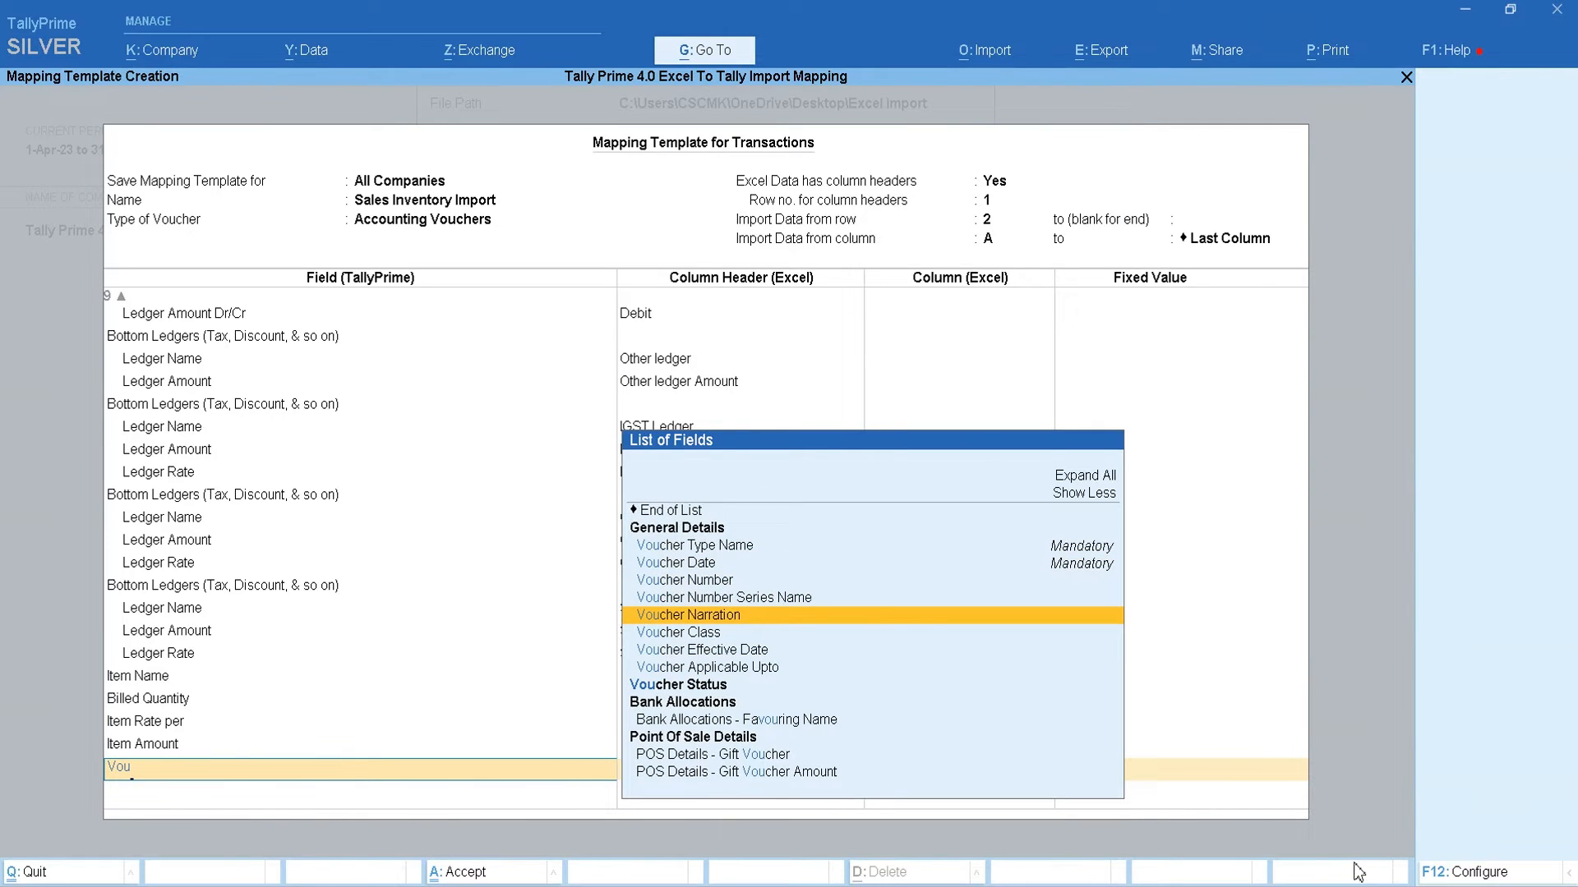
key(Return)
Map the Voucher Narration field to the Voucher Narration column header
text(Vo)
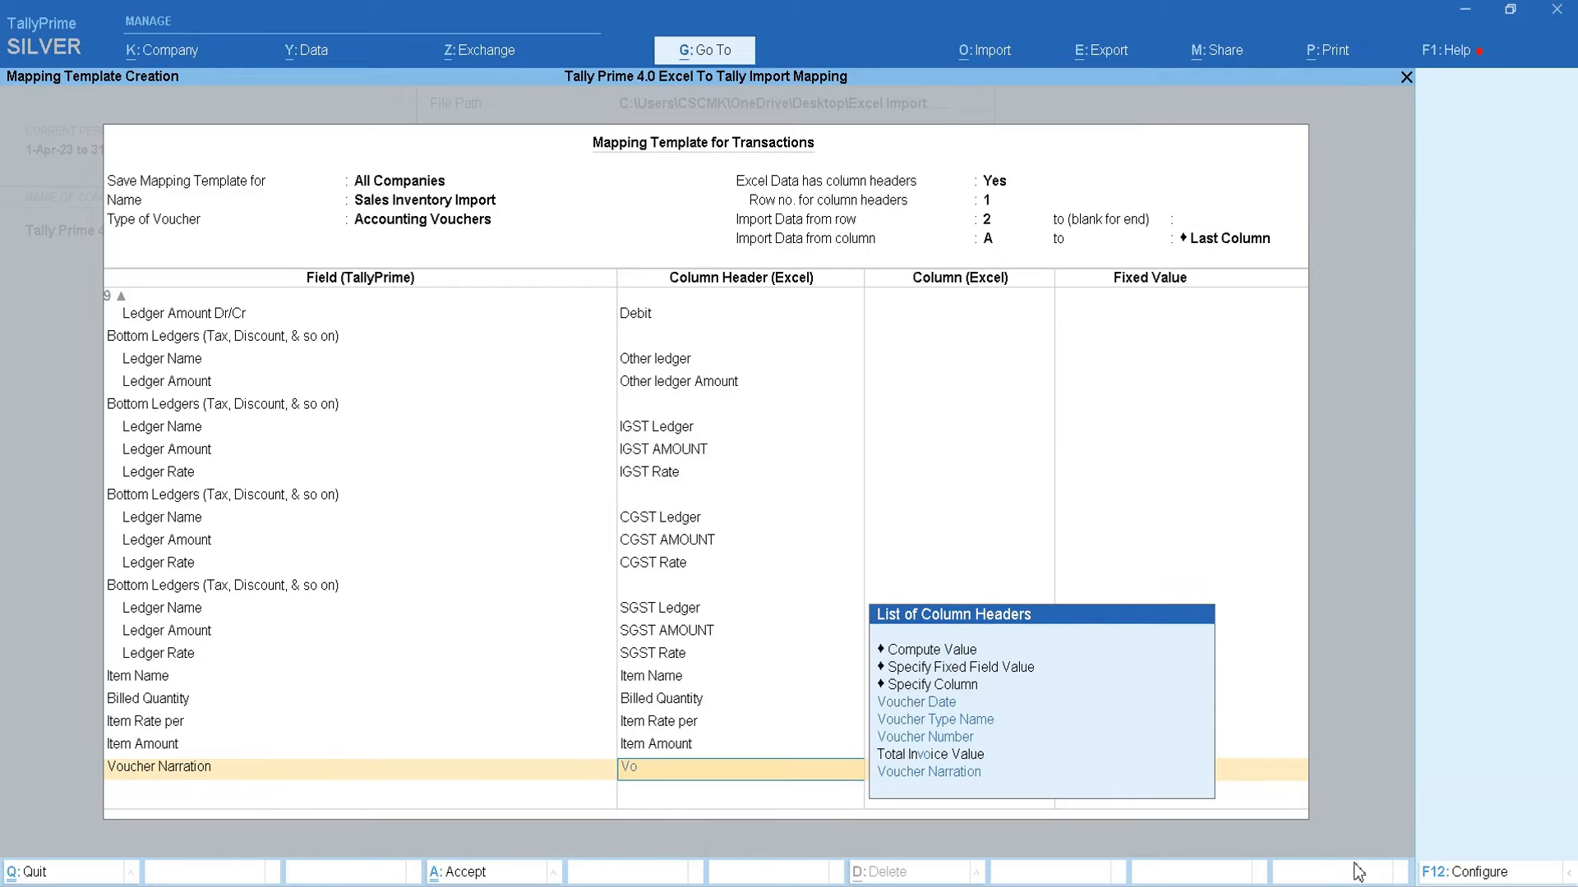
key(Down)
key(Down)
key(Return)
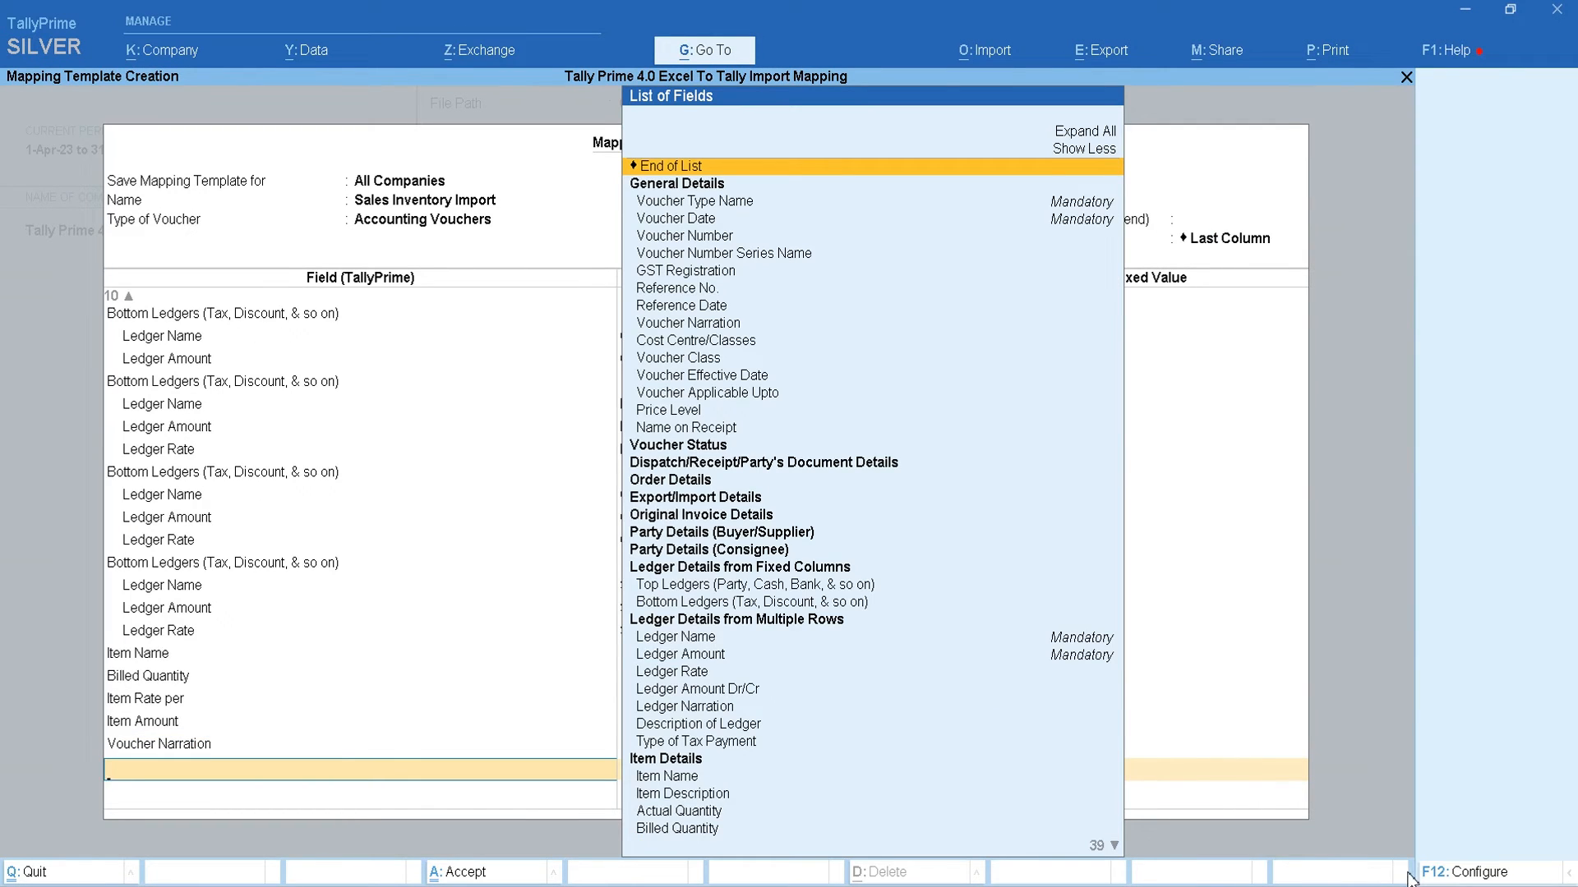
Switch to Excel and examine the remaining column headers from Place of Supply onward
key(alt+Tab)
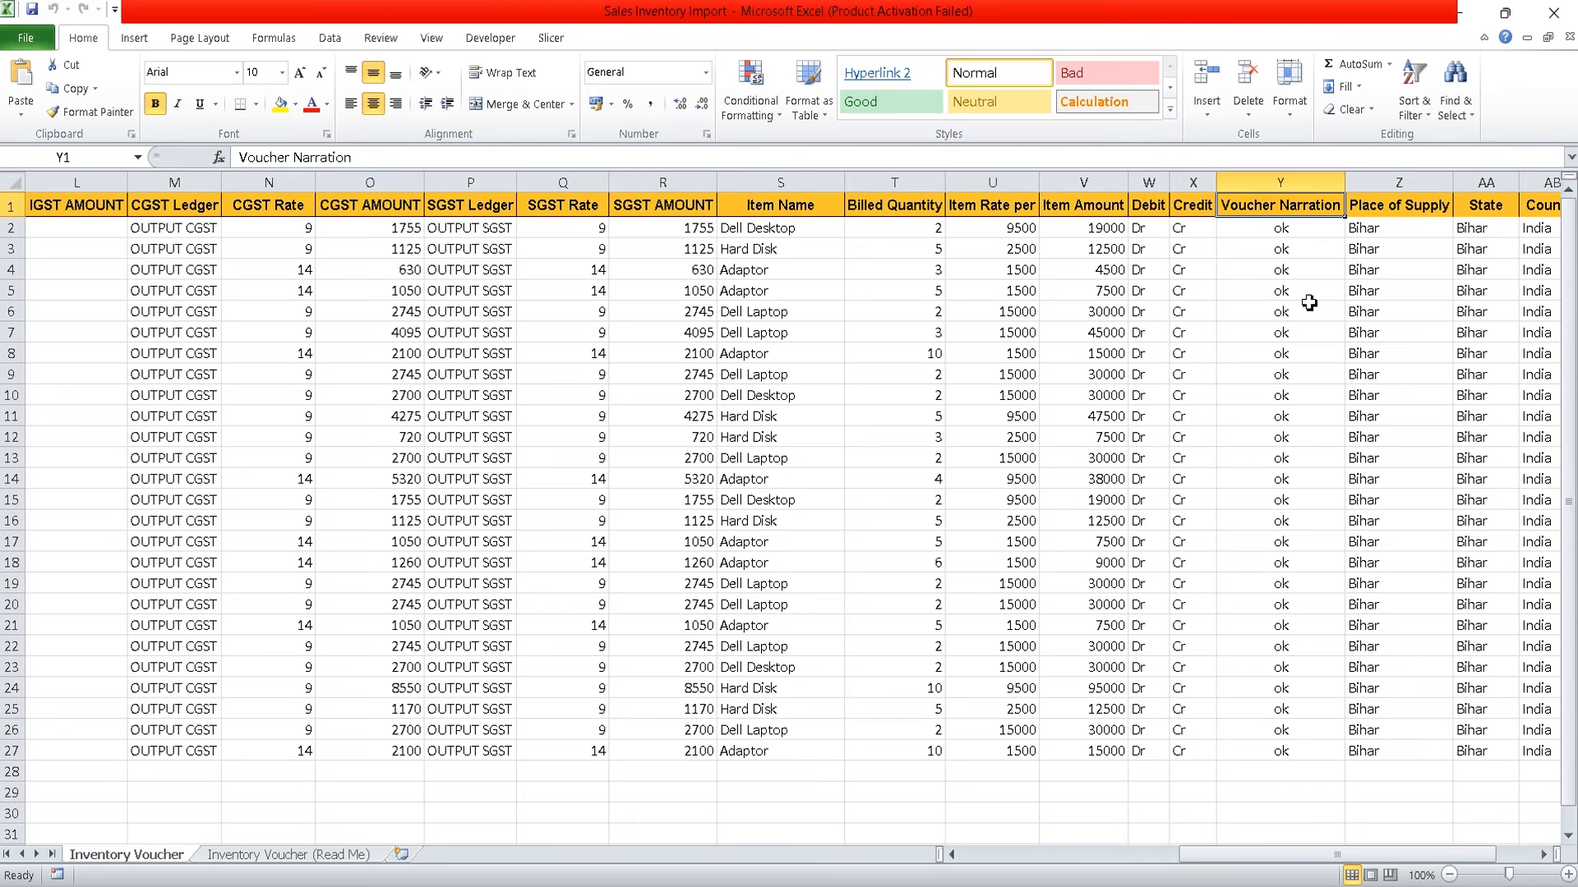
click(1395, 212)
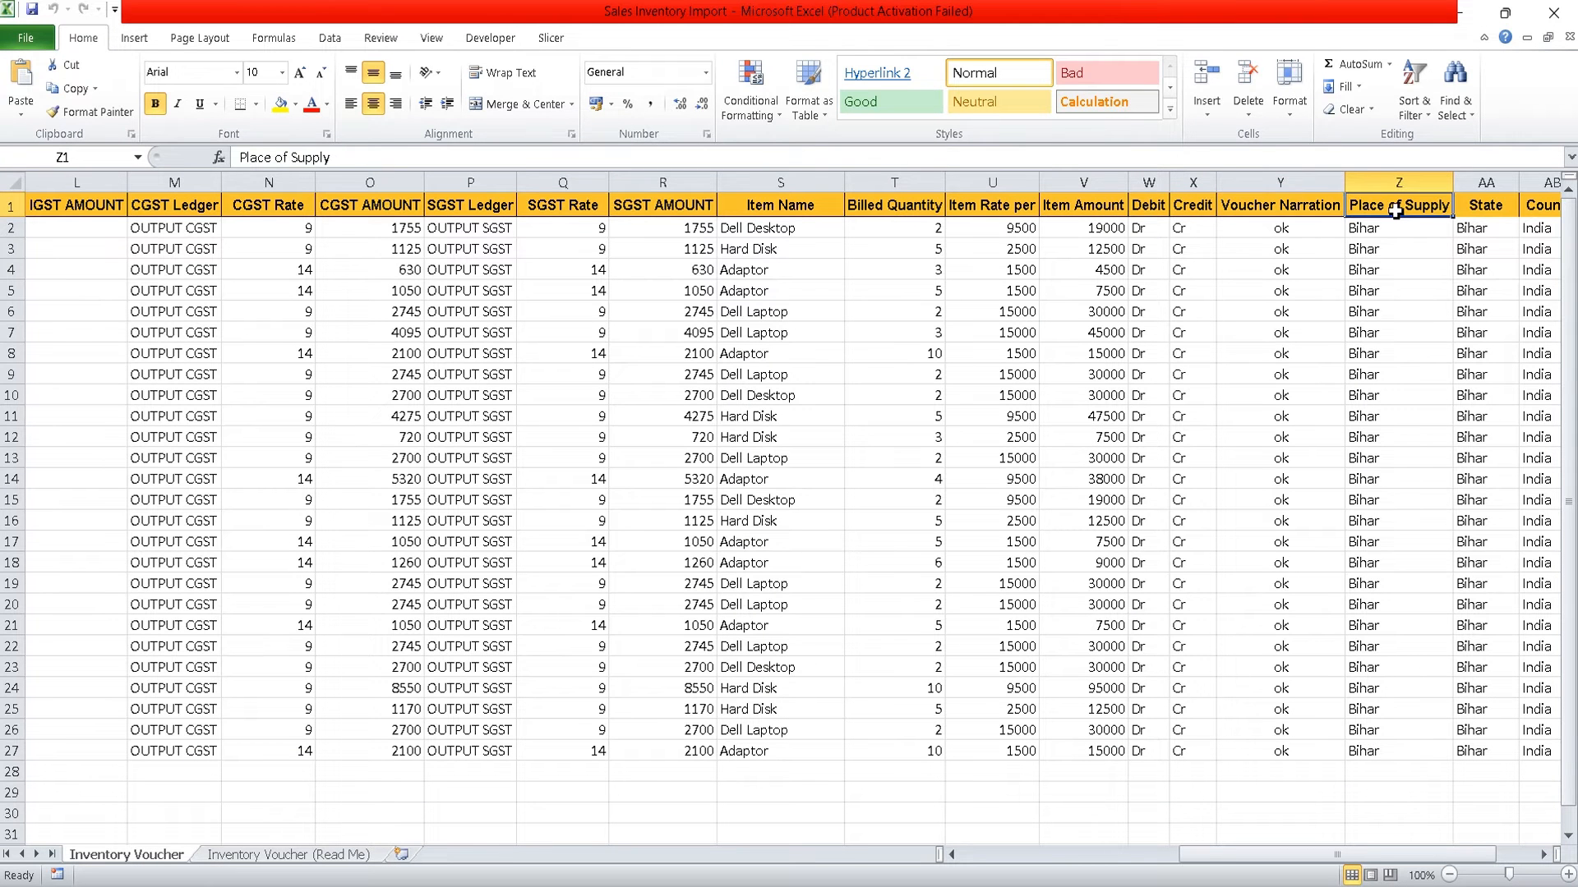
key(Right)
key(Right)
key(Right)
key(Left)
key(Left)
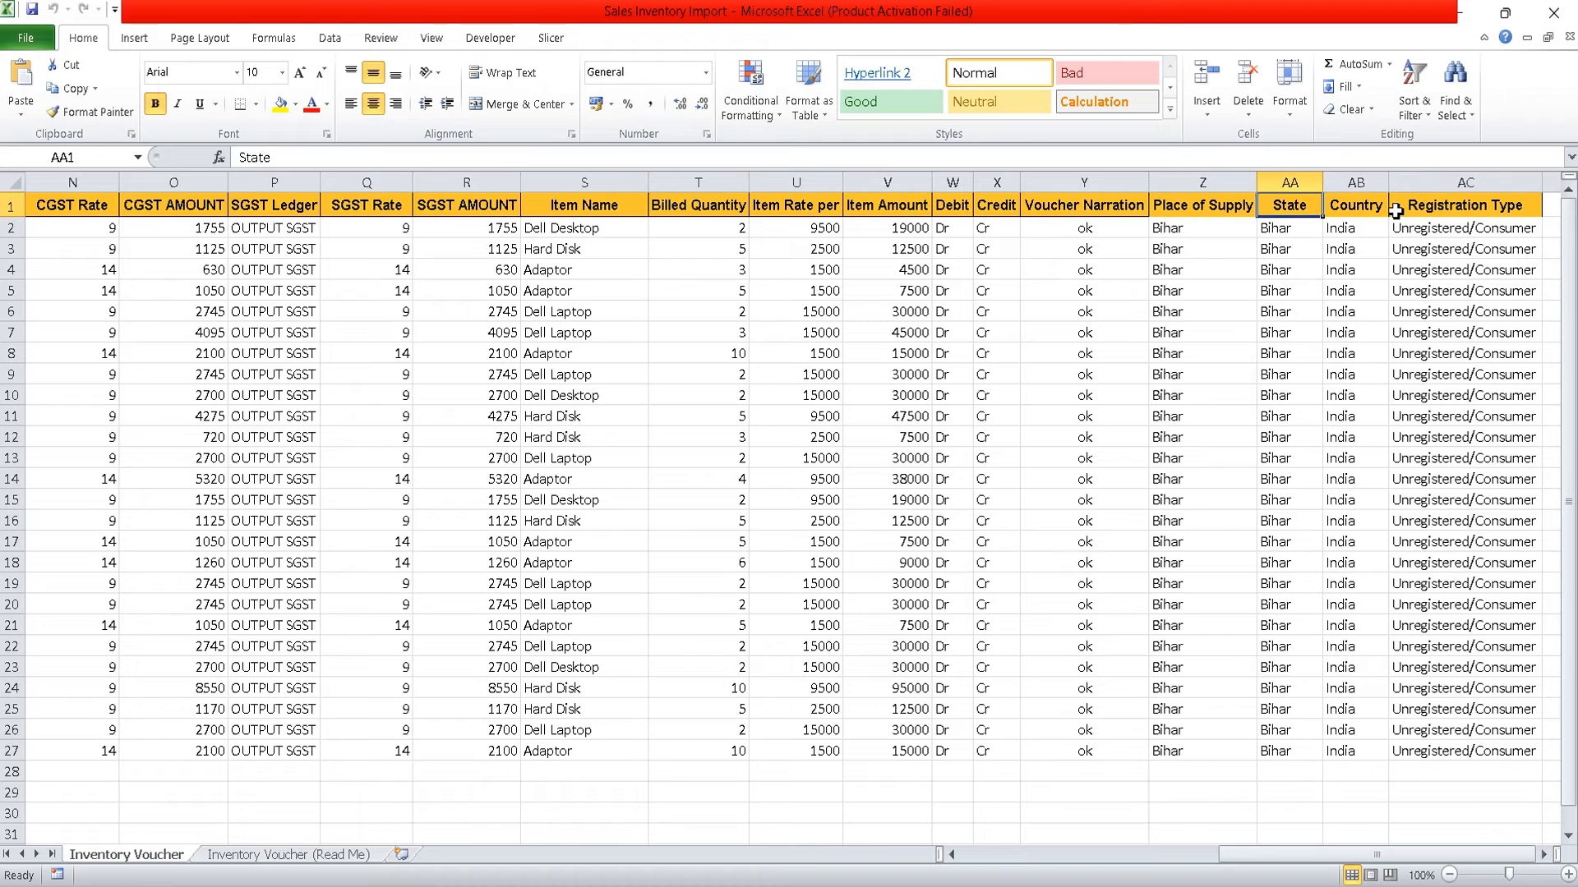
key(Left)
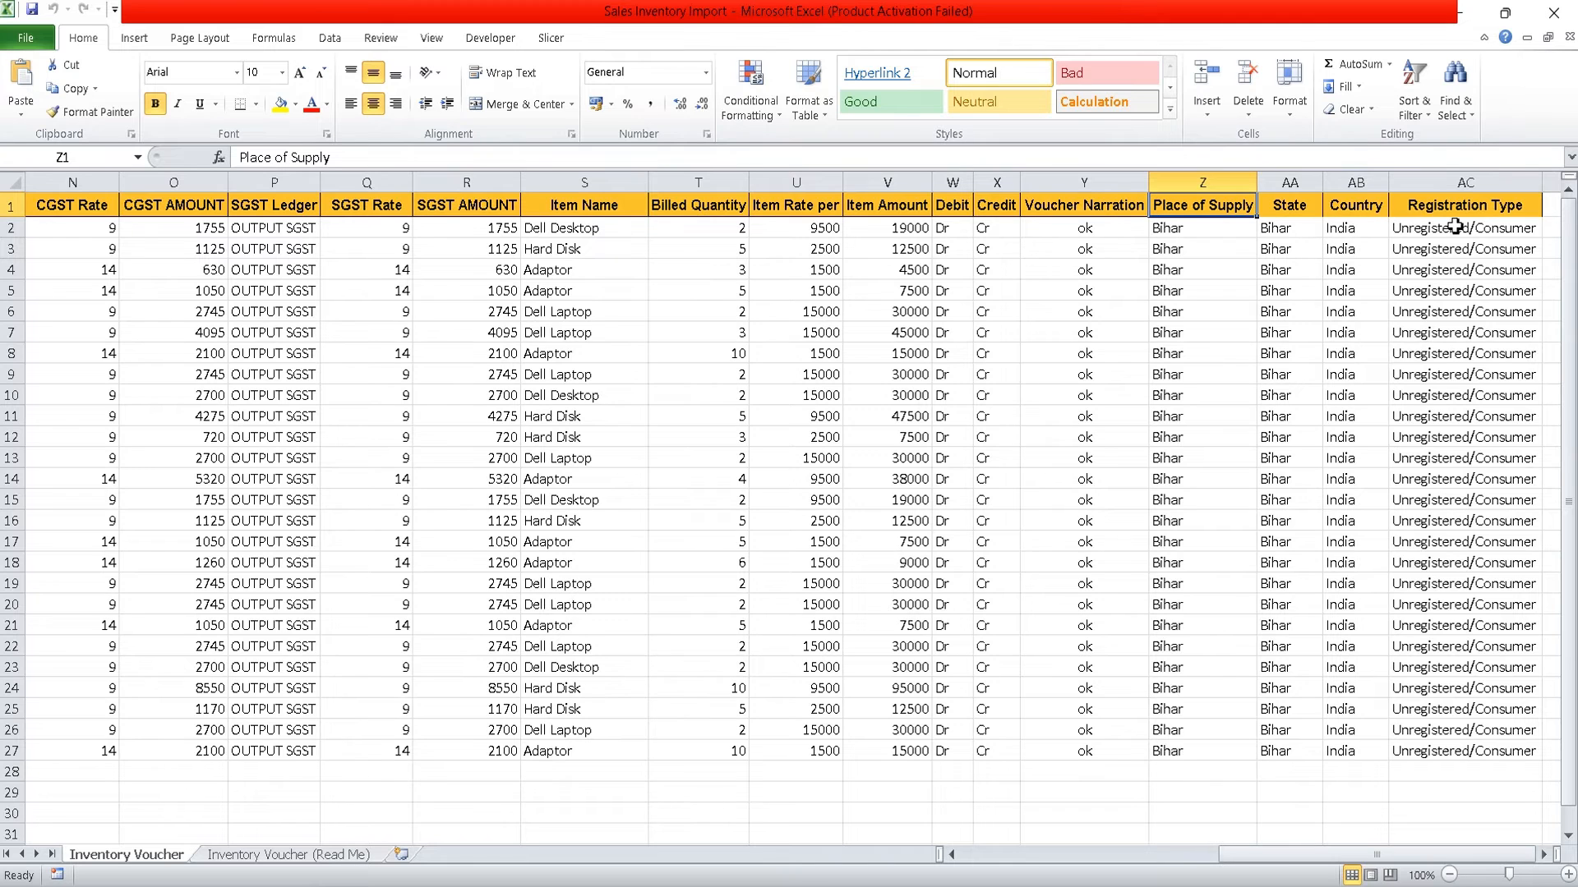
Switch back to TallyPrime, add the Buyer/Supplier - State field and map it to the State column header
key(alt+Tab)
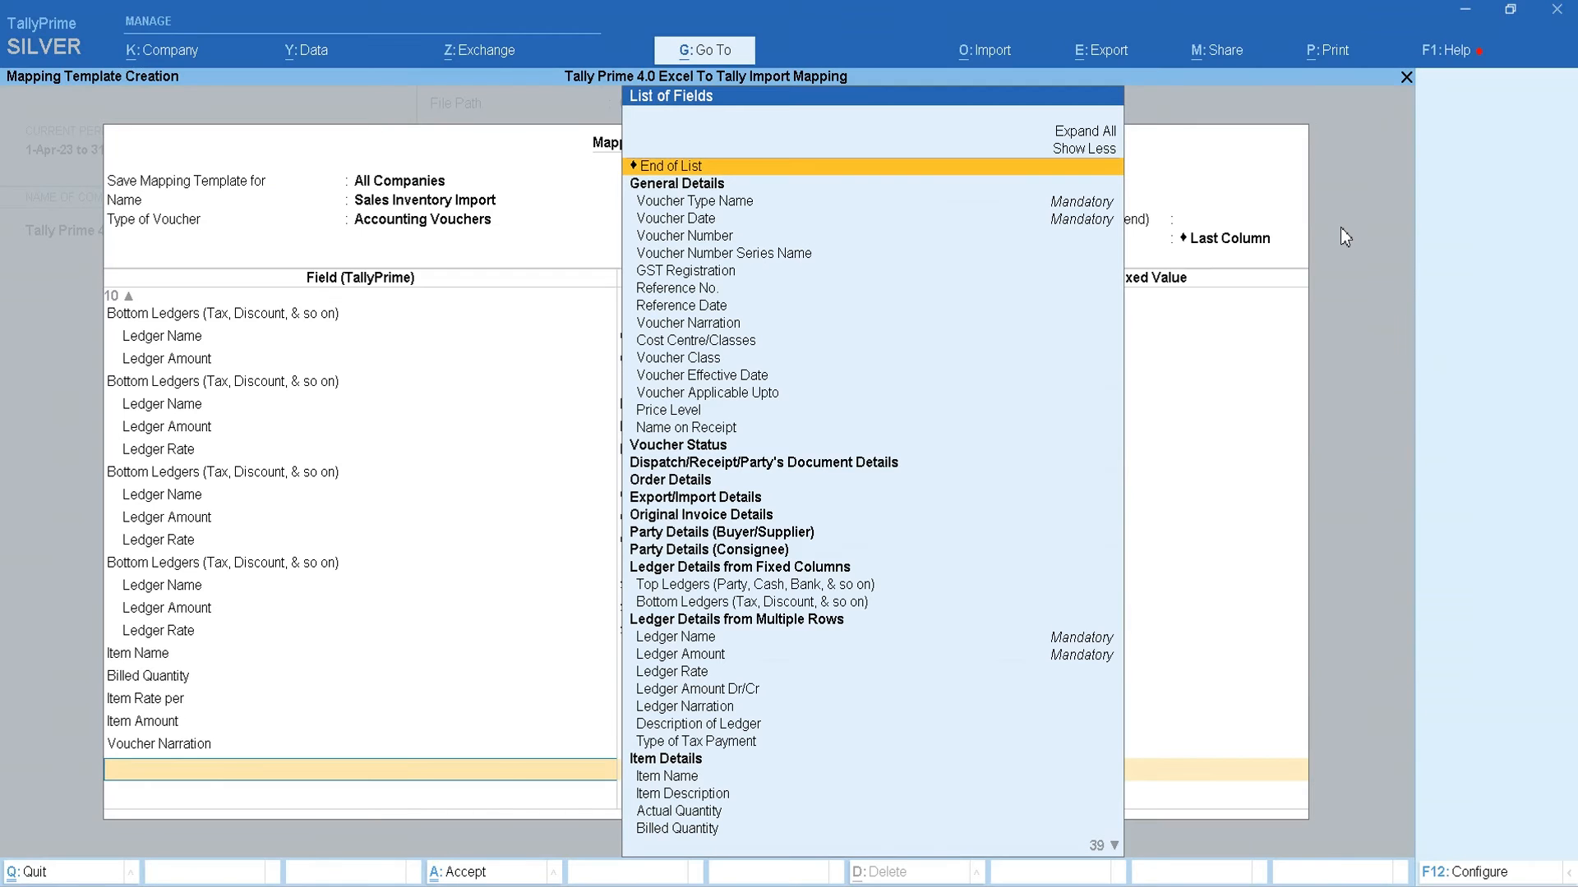
text(State)
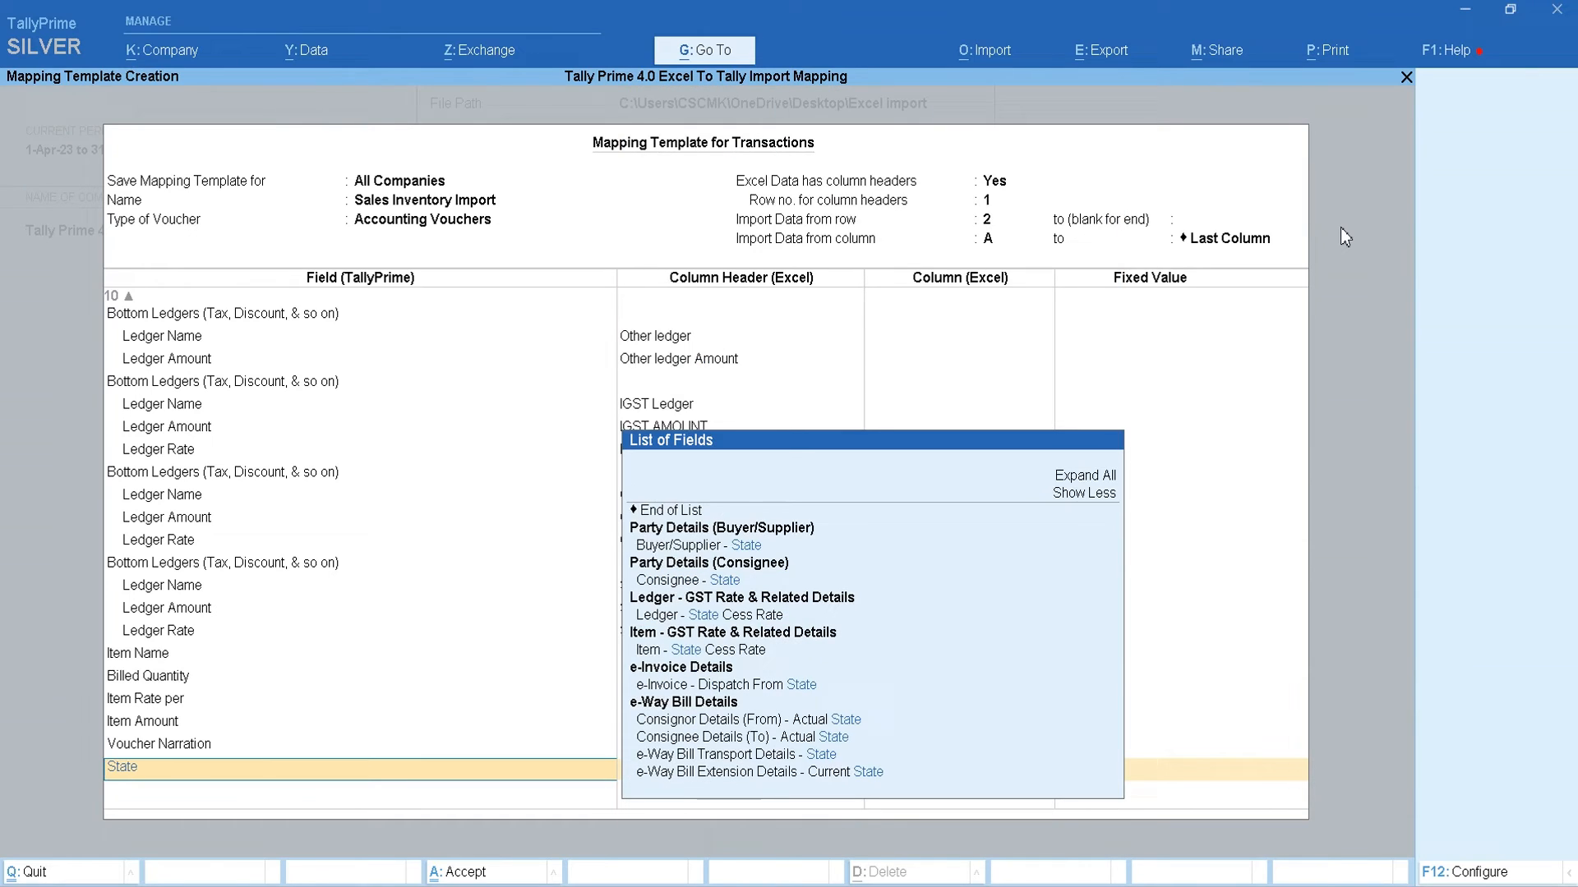
key(Down)
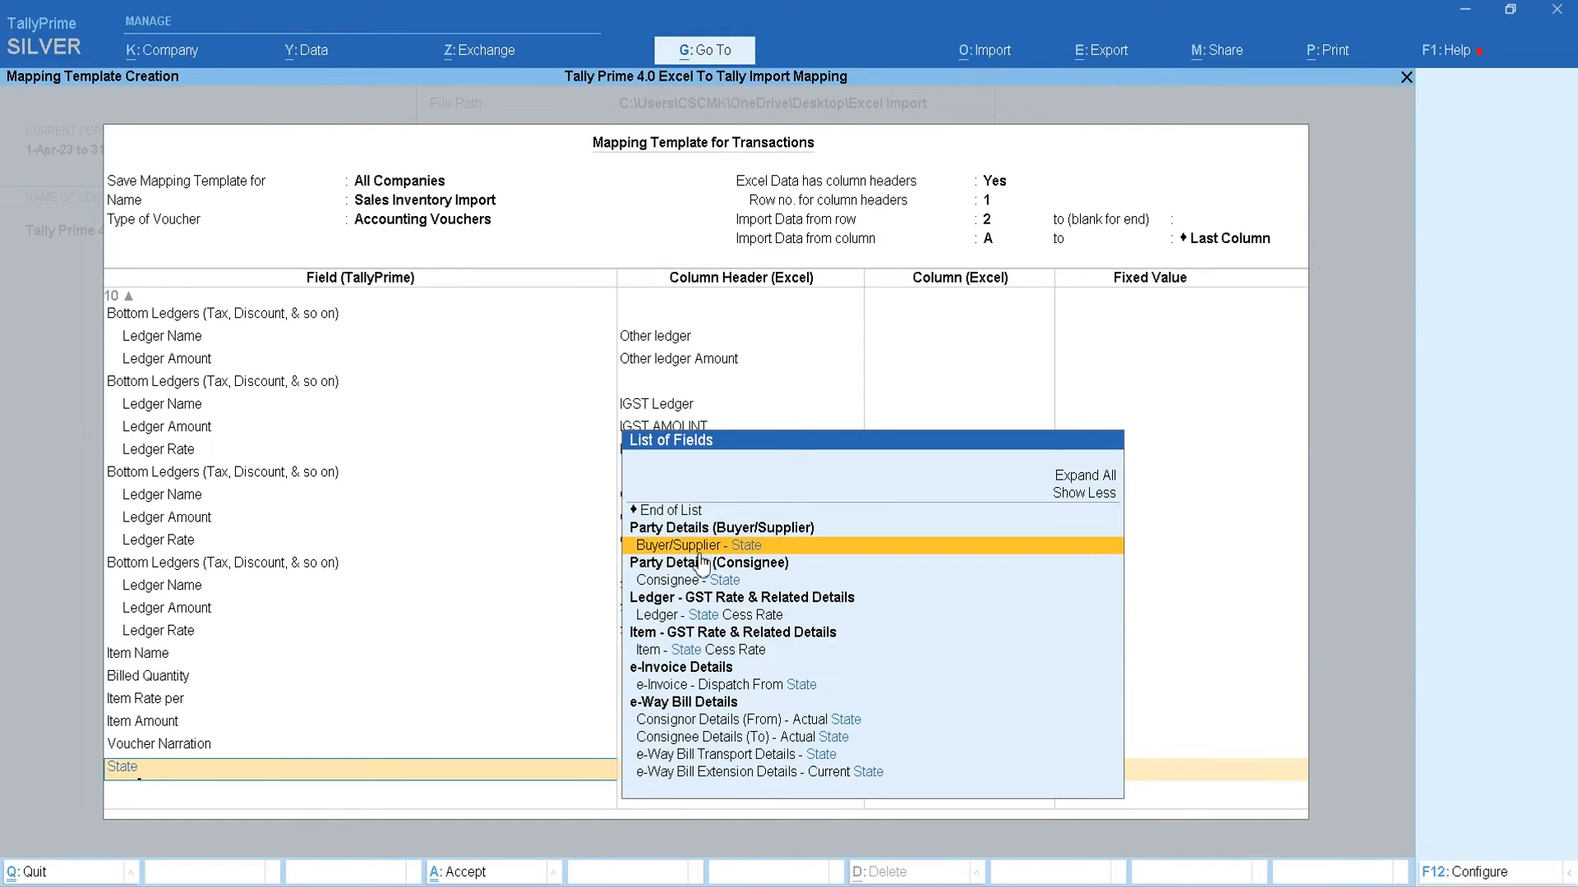
click(732, 547)
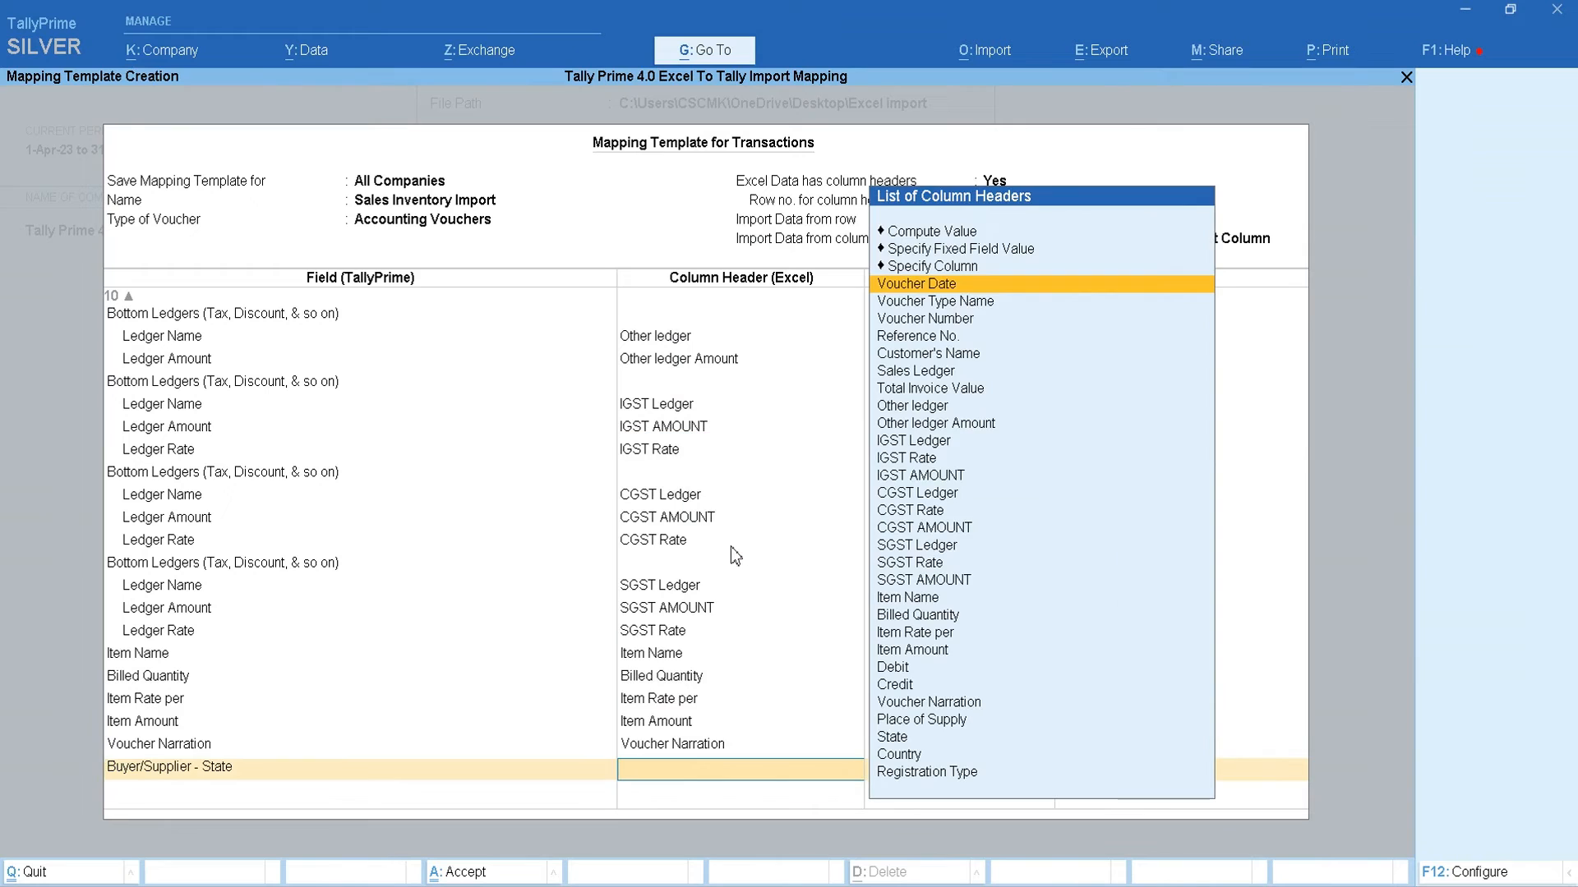
text(St)
key(Return)
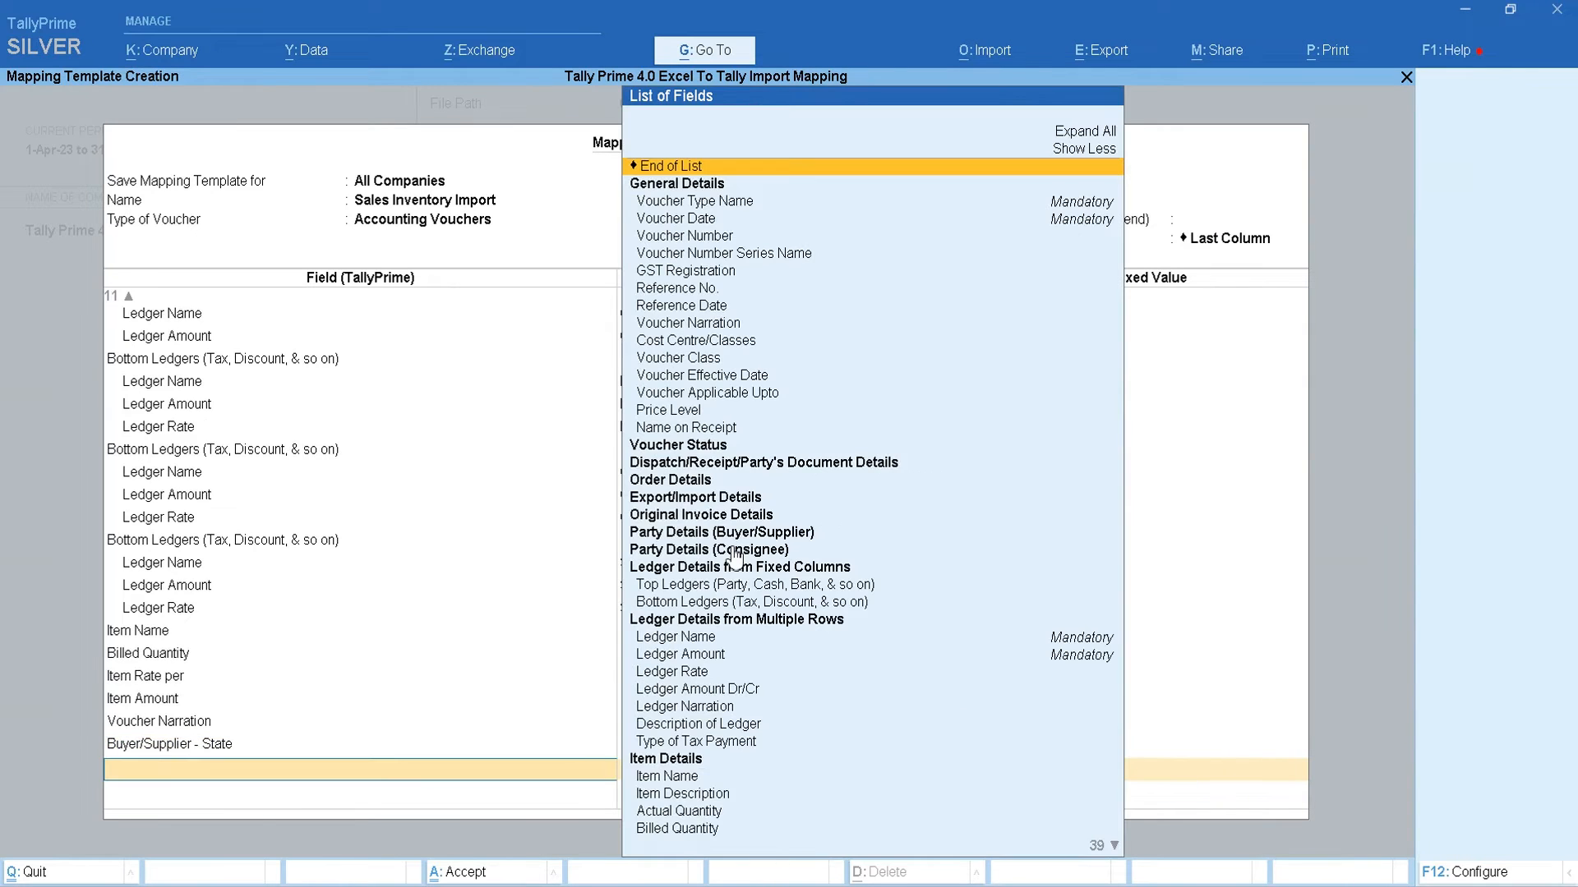
Recheck the Excel headers, and add the Buyer/Supplier - Country field to the TallyPrime mapping template
key(alt+Tab)
key(alt+Tab)
text(Coun)
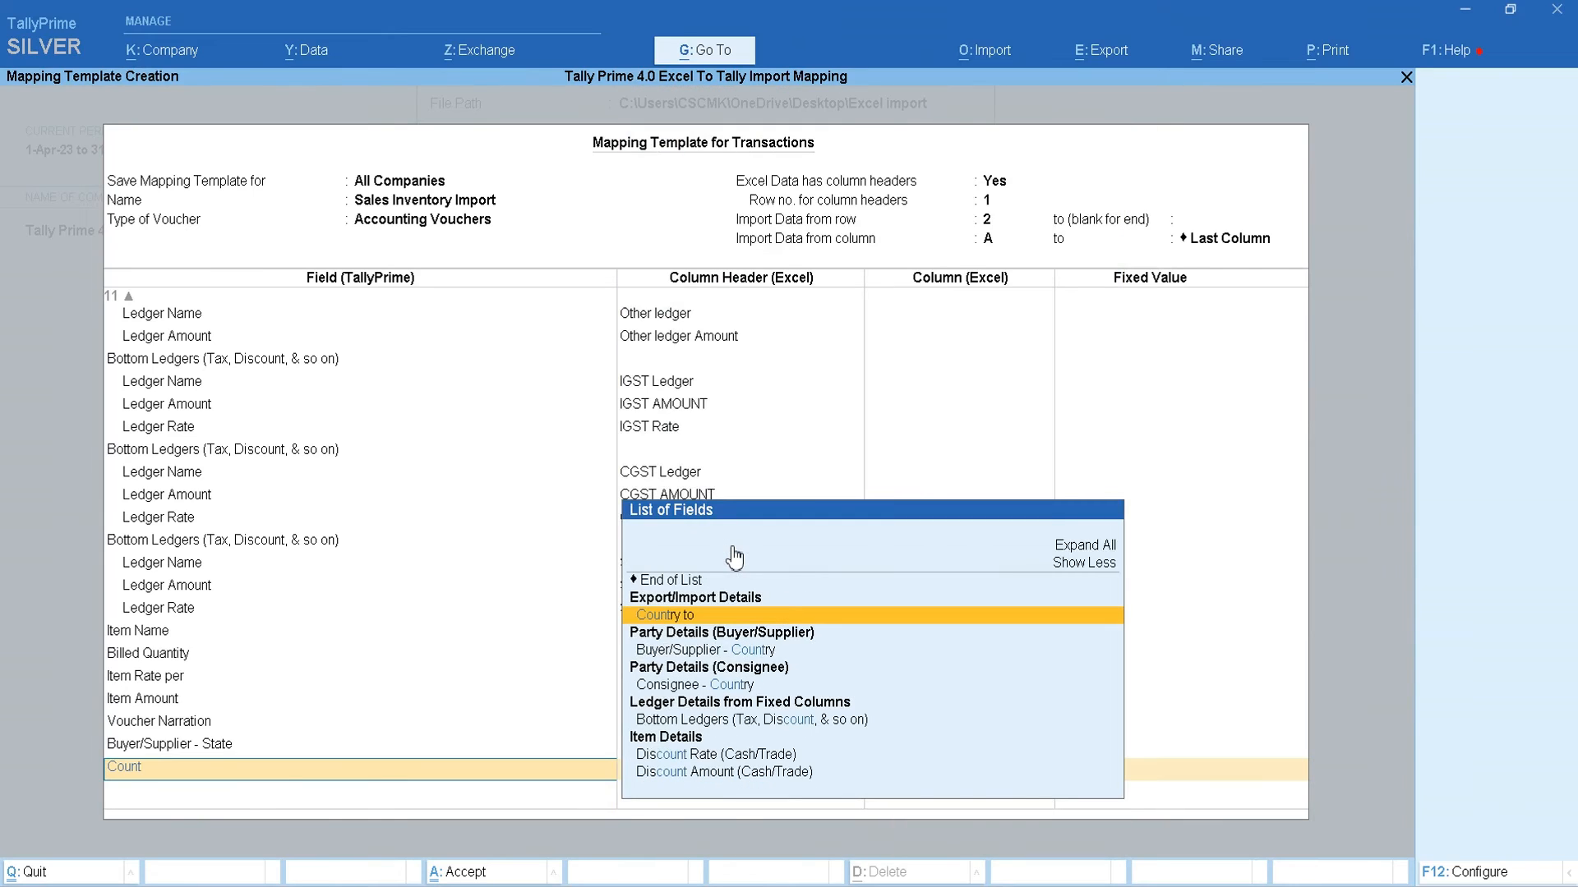
key(Down)
key(Down)
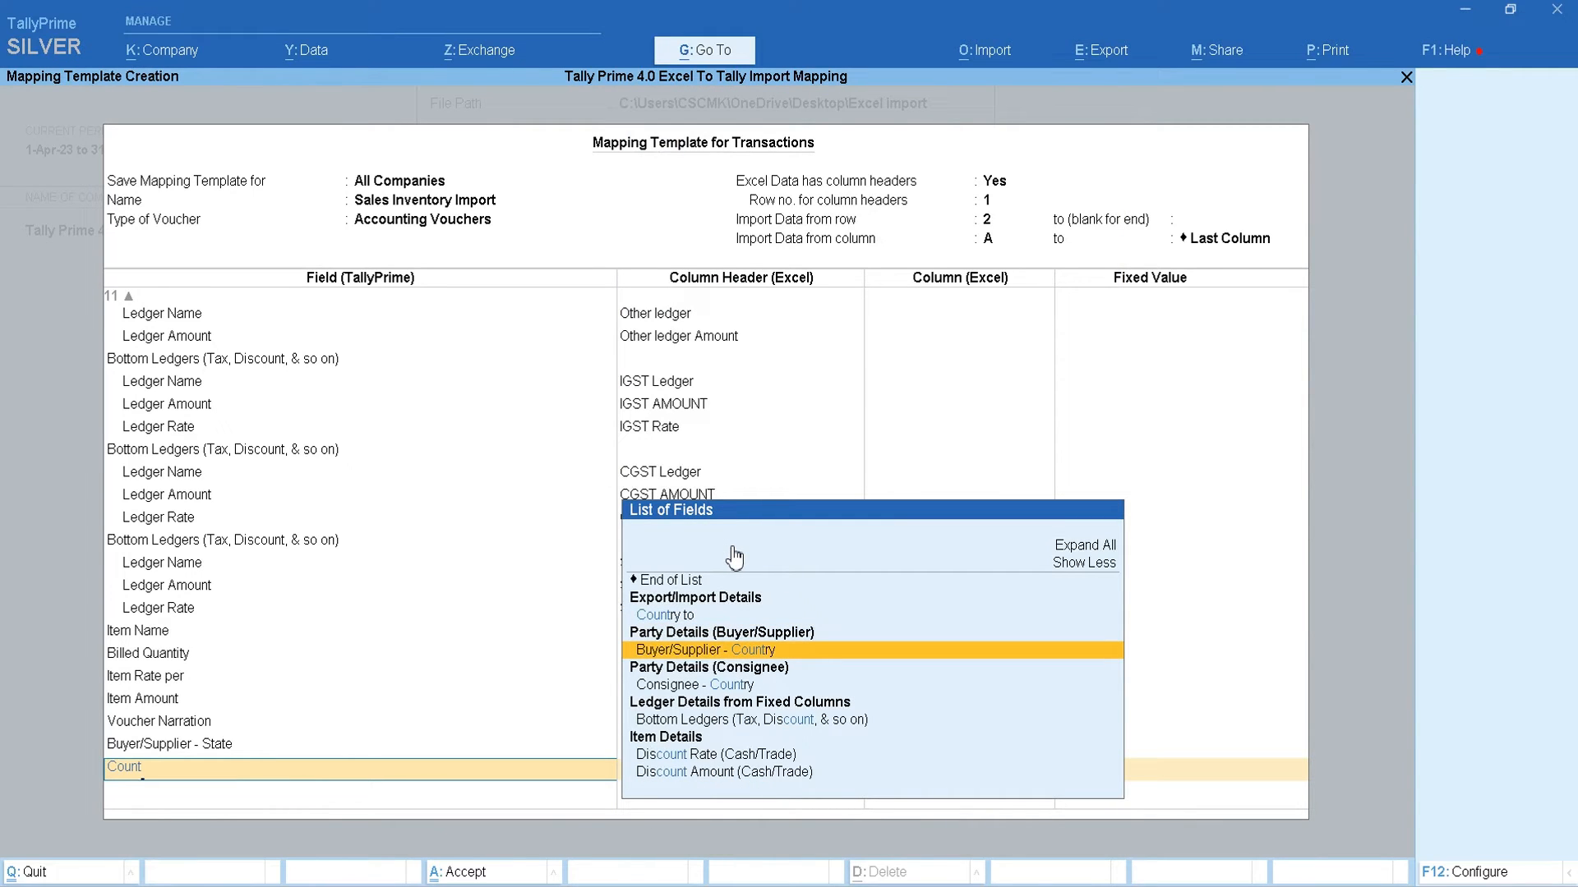
key(Return)
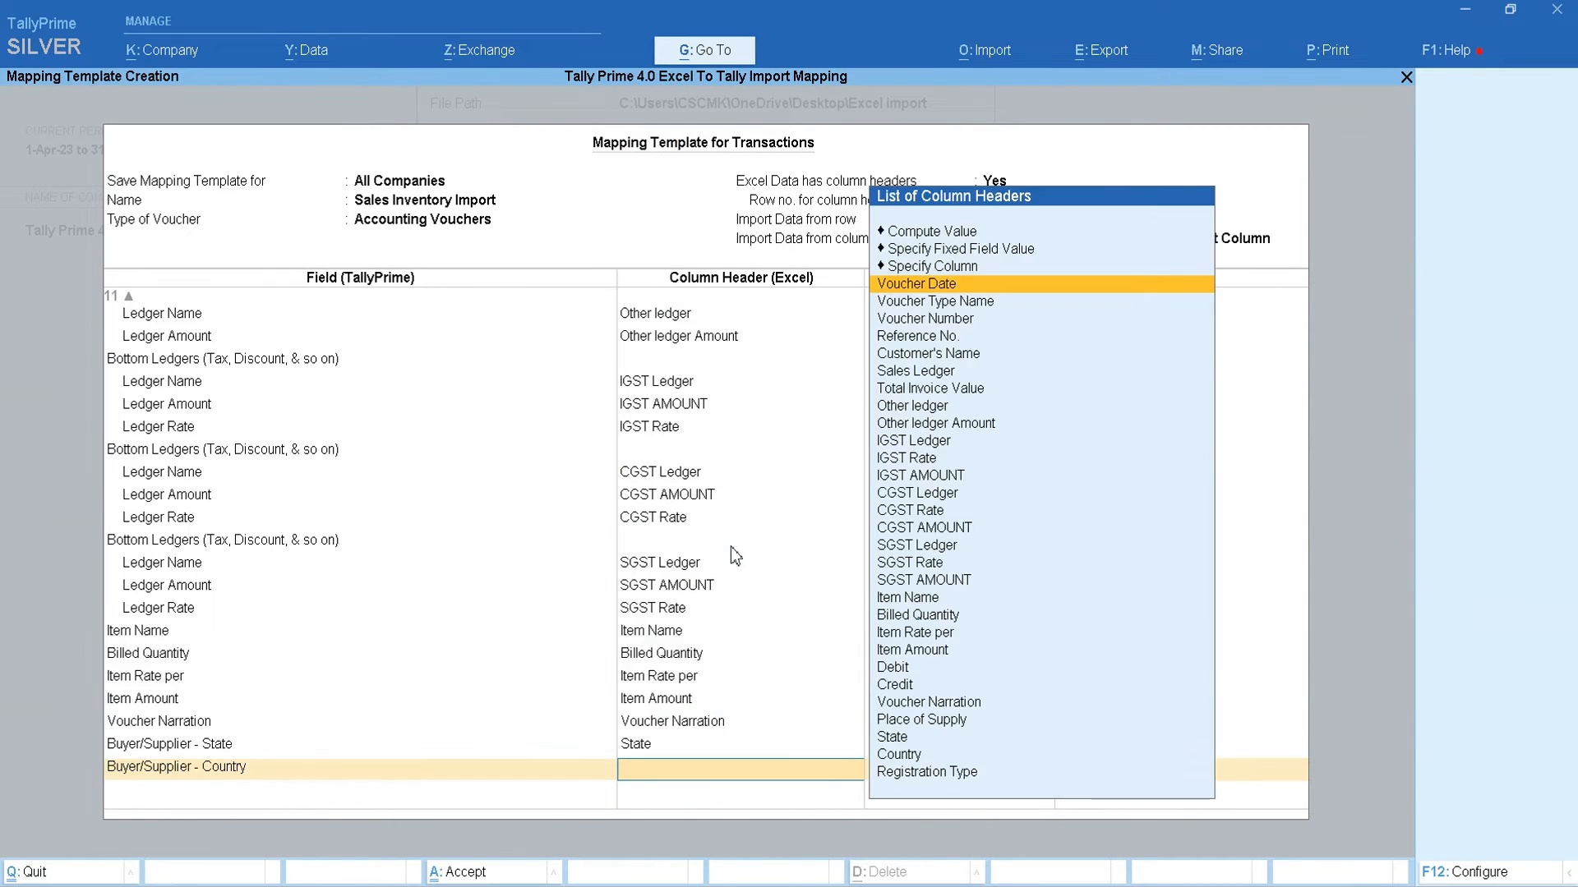
Map the Buyer/Supplier - Country field to the Country column header
text(Cu)
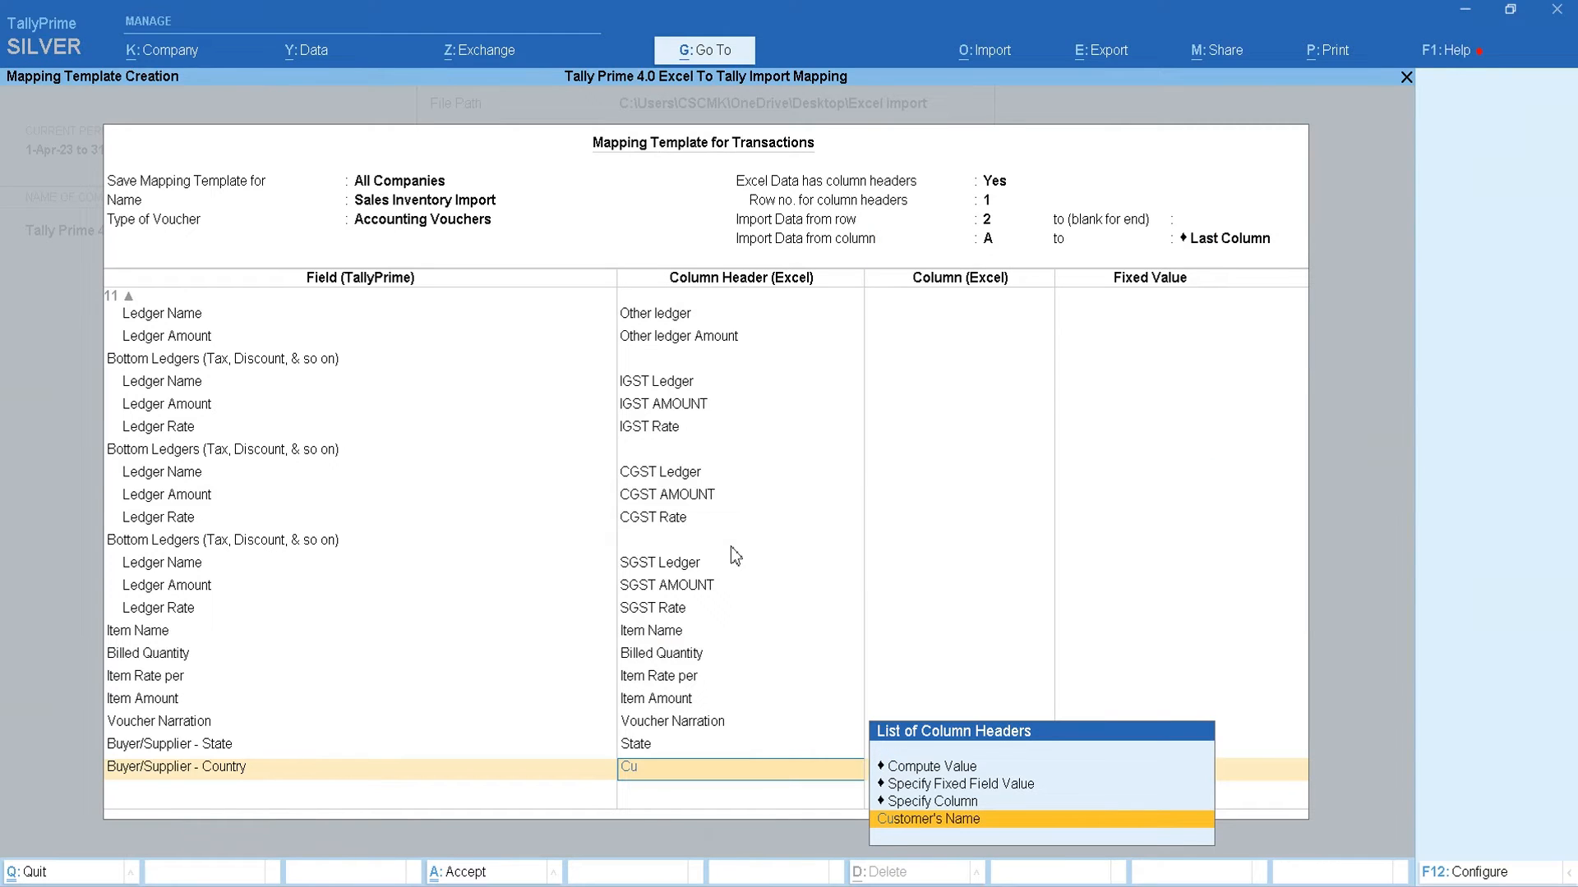
key(BackSpace)
key(BackSpace)
text(Co)
key(Return)
Switch to Excel and check the column headers from Place of Supply through Country
key(alt+Tab)
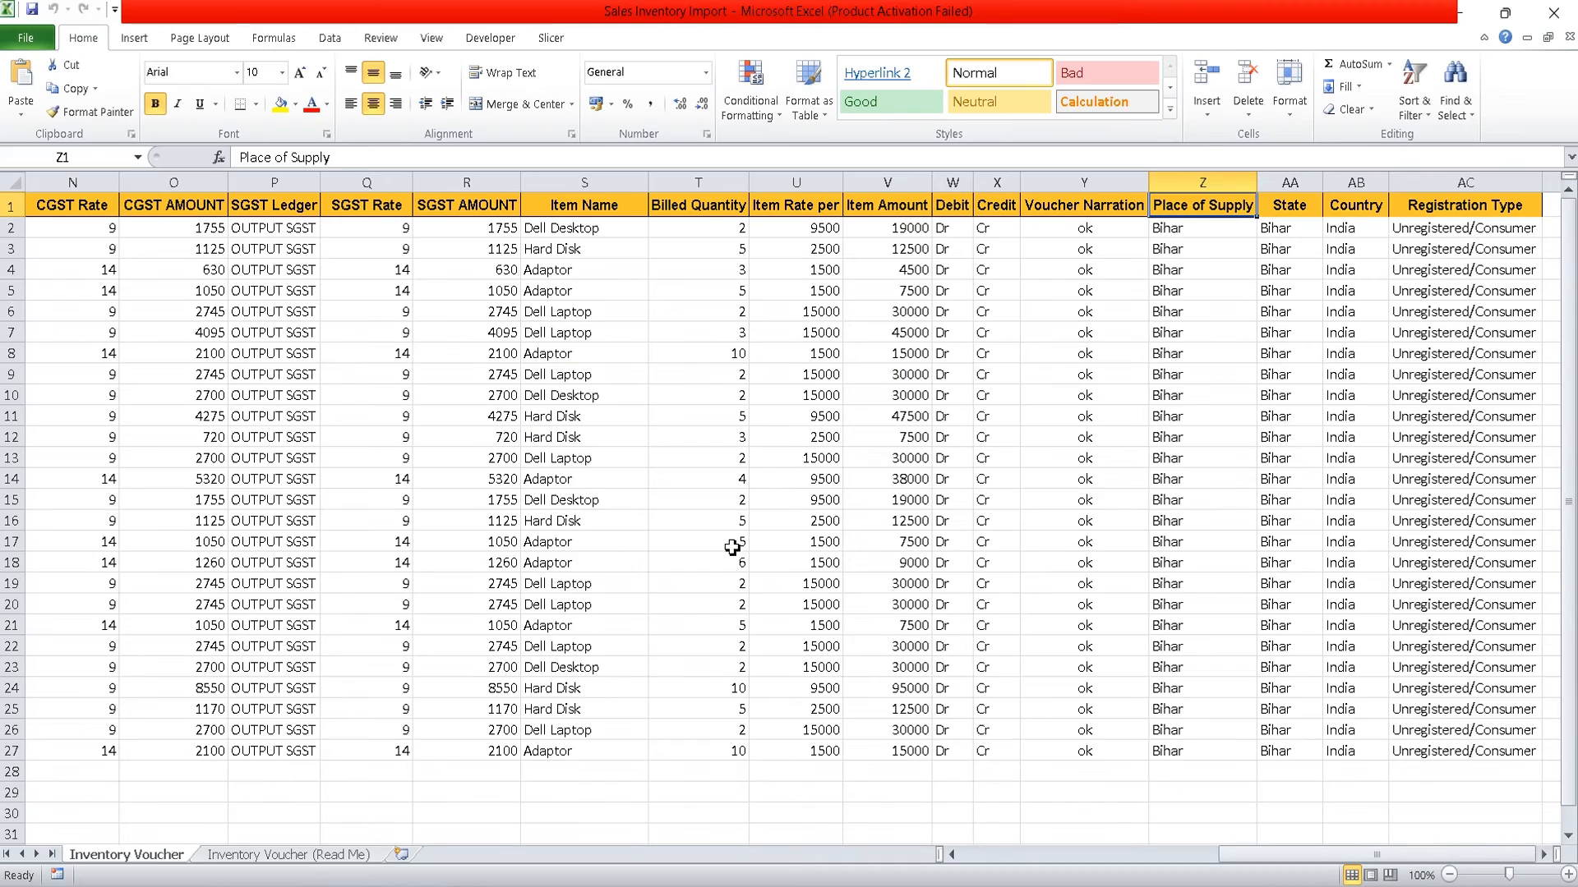
key(Right)
key(Right)
key(Right)
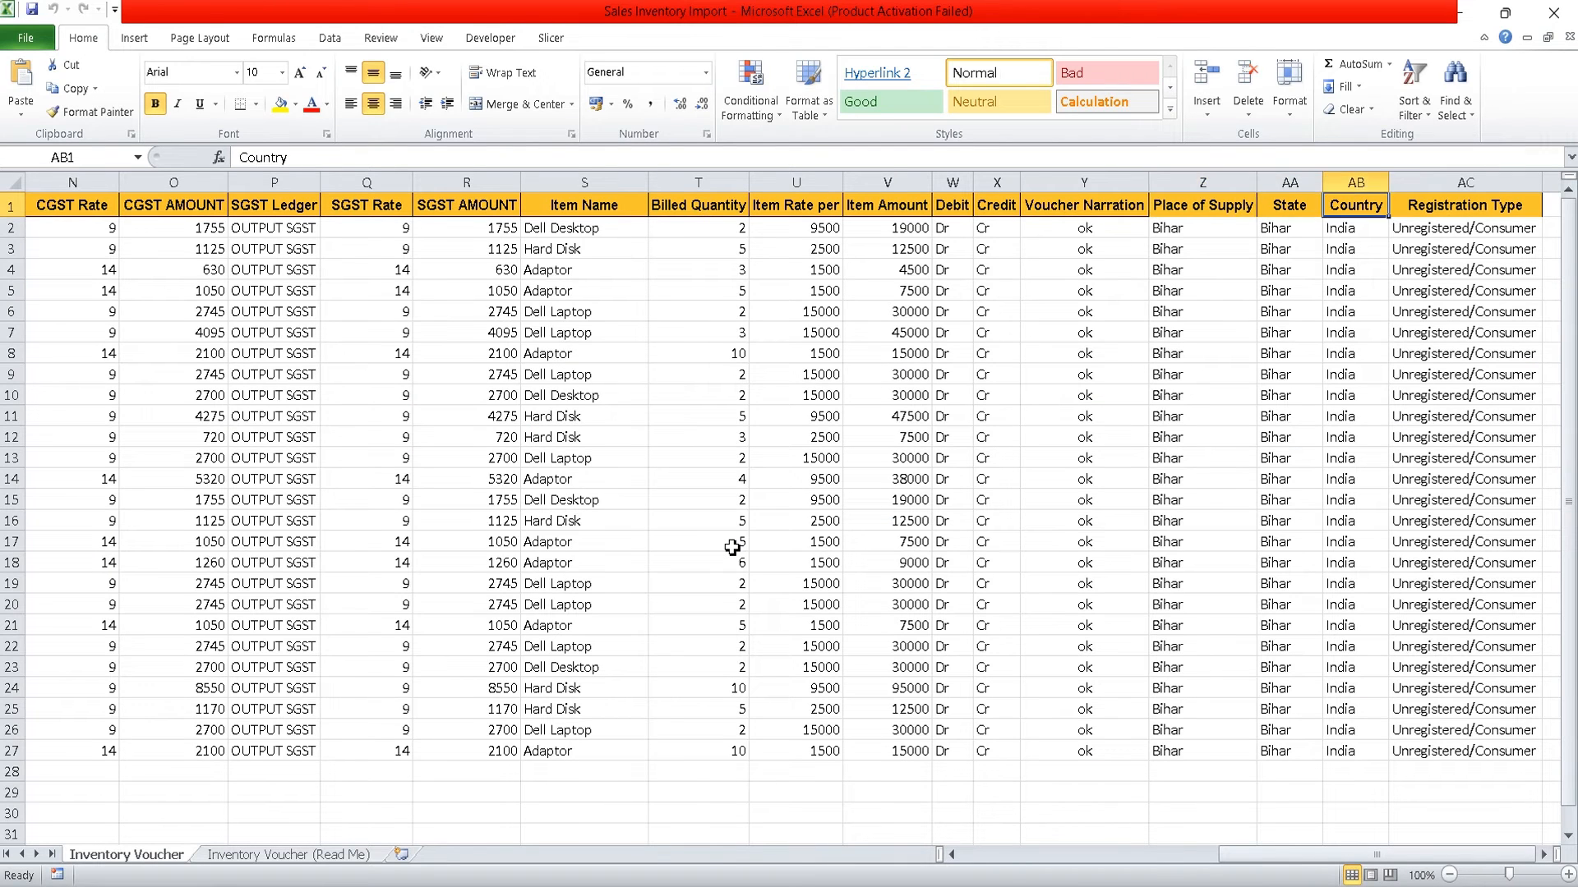
key(Left)
key(Left)
key(Left)
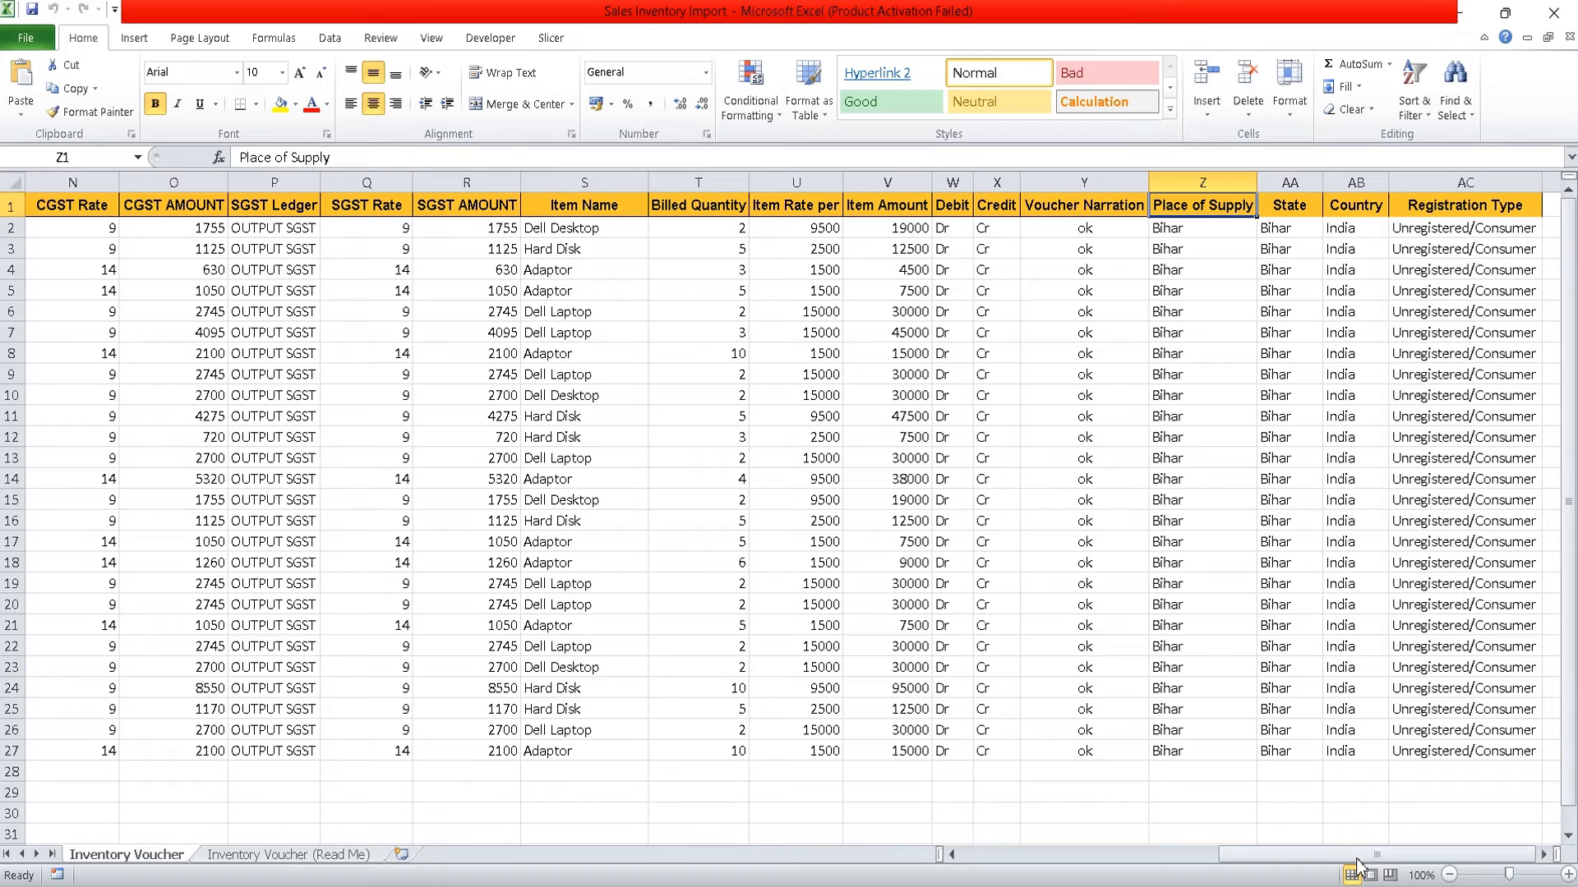
Switch back to TallyPrime, add the Buyer/Supplier - Place of Supply field and map it to the Place of Supply column header
key(alt+Tab)
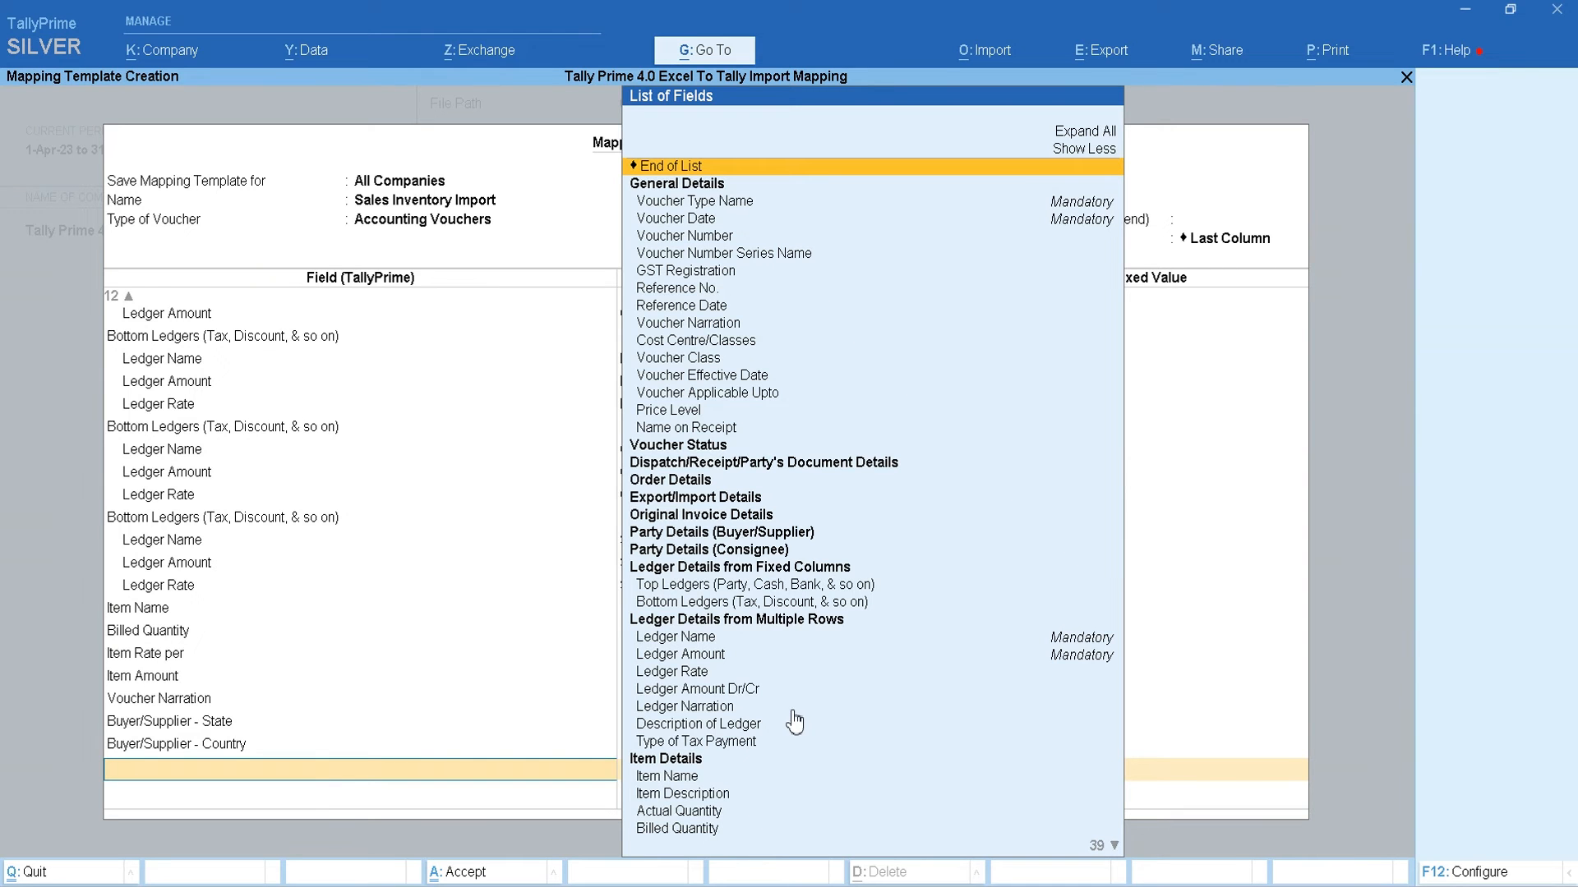
text(Buyer)
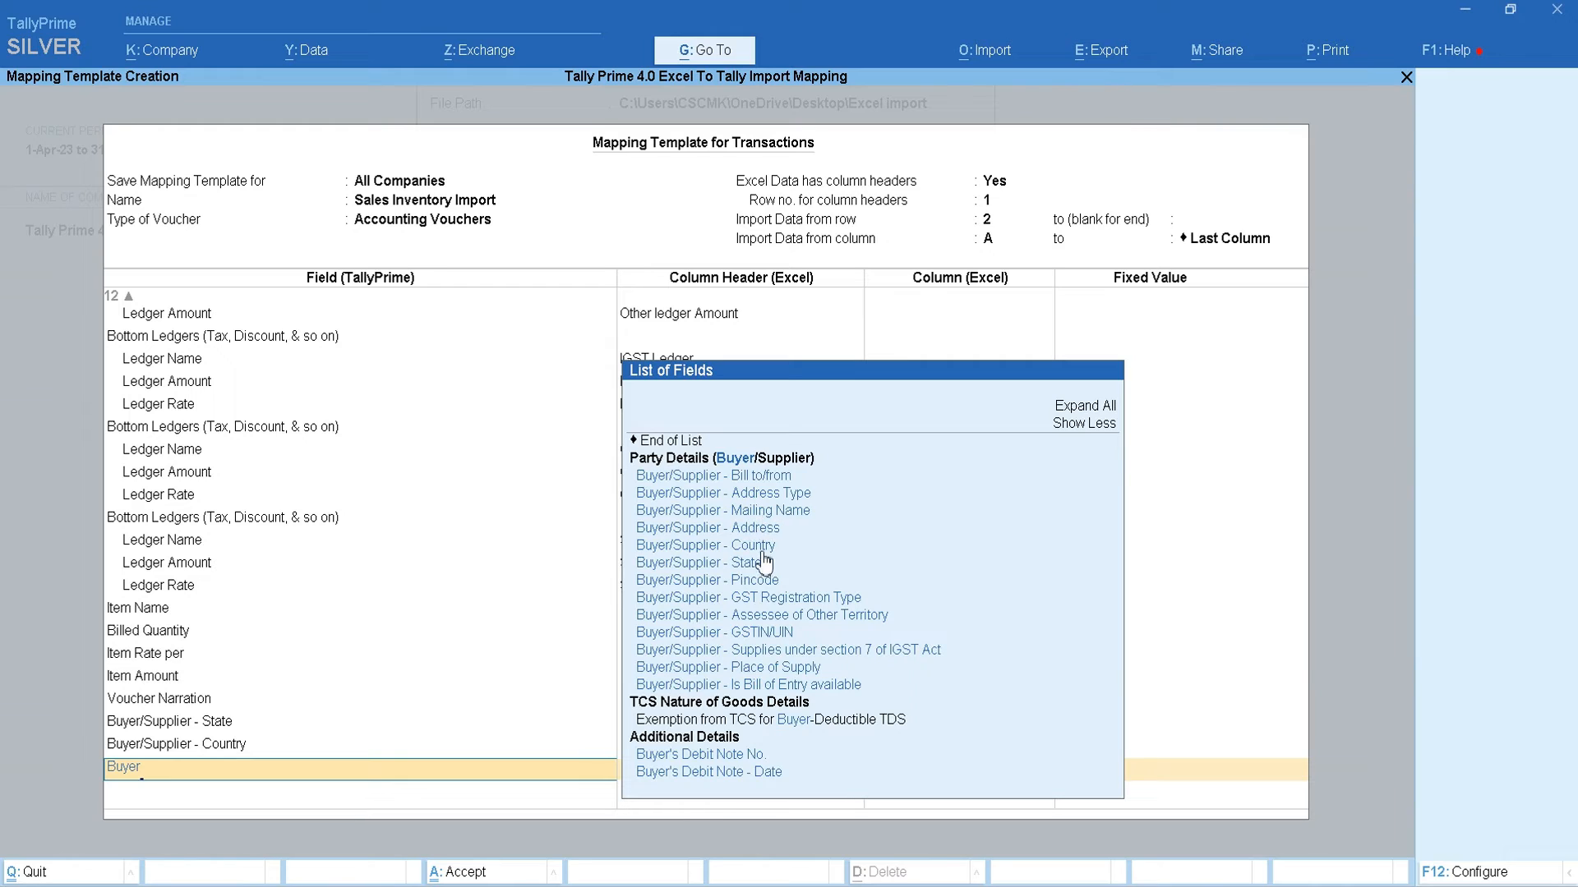
click(715, 674)
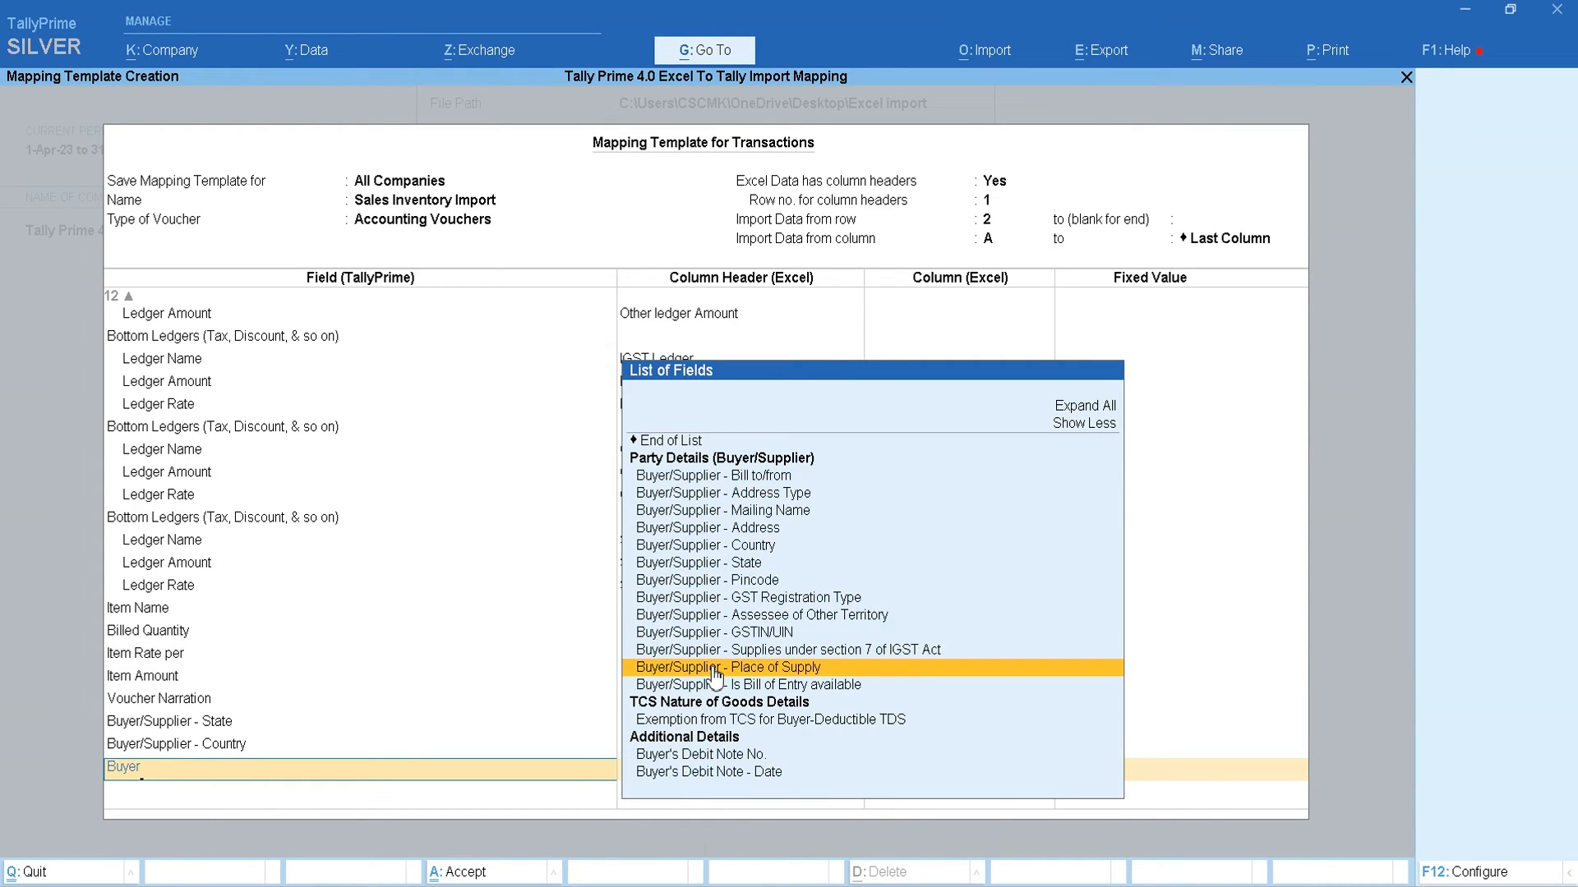
click(715, 675)
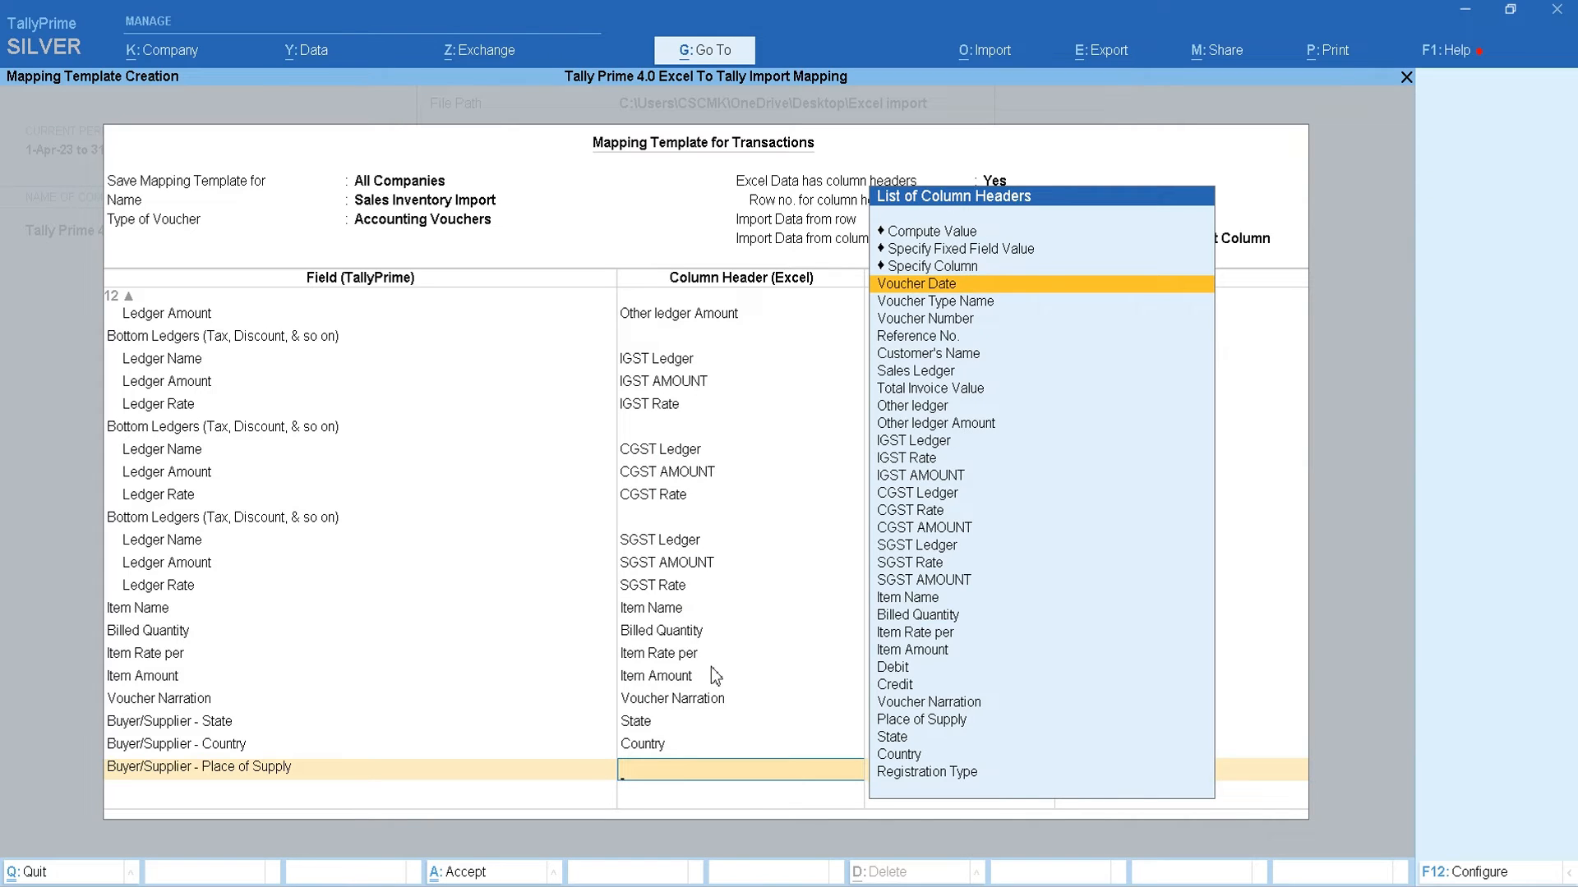
text(pl)
key(Return)
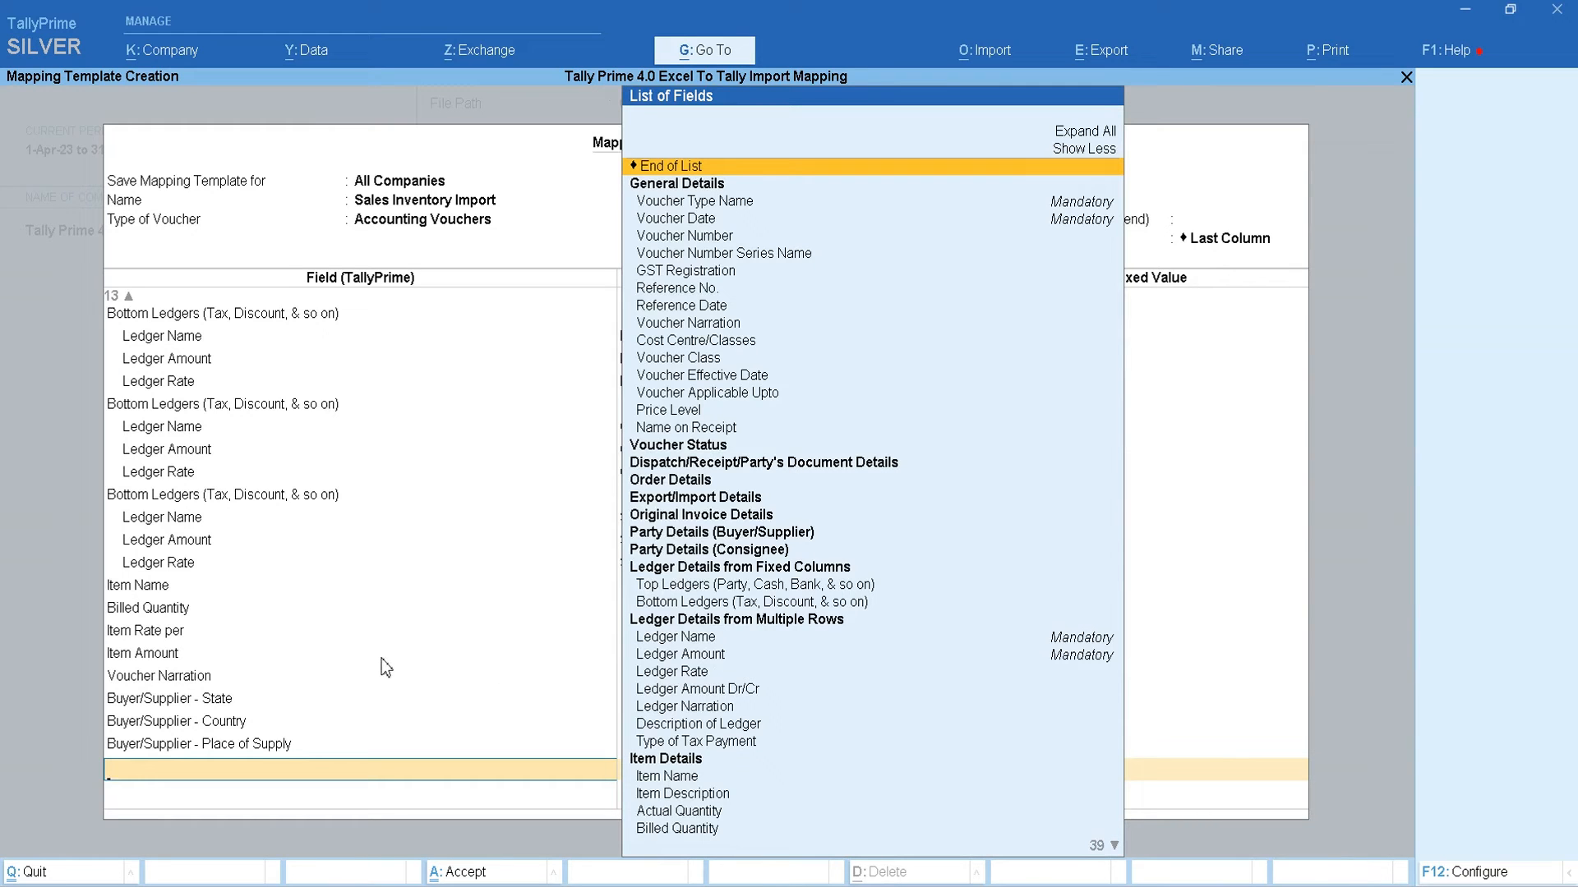
Add the Buyer/Supplier - GST Registration Type field and map it to the Registration Type column header
text(Buy)
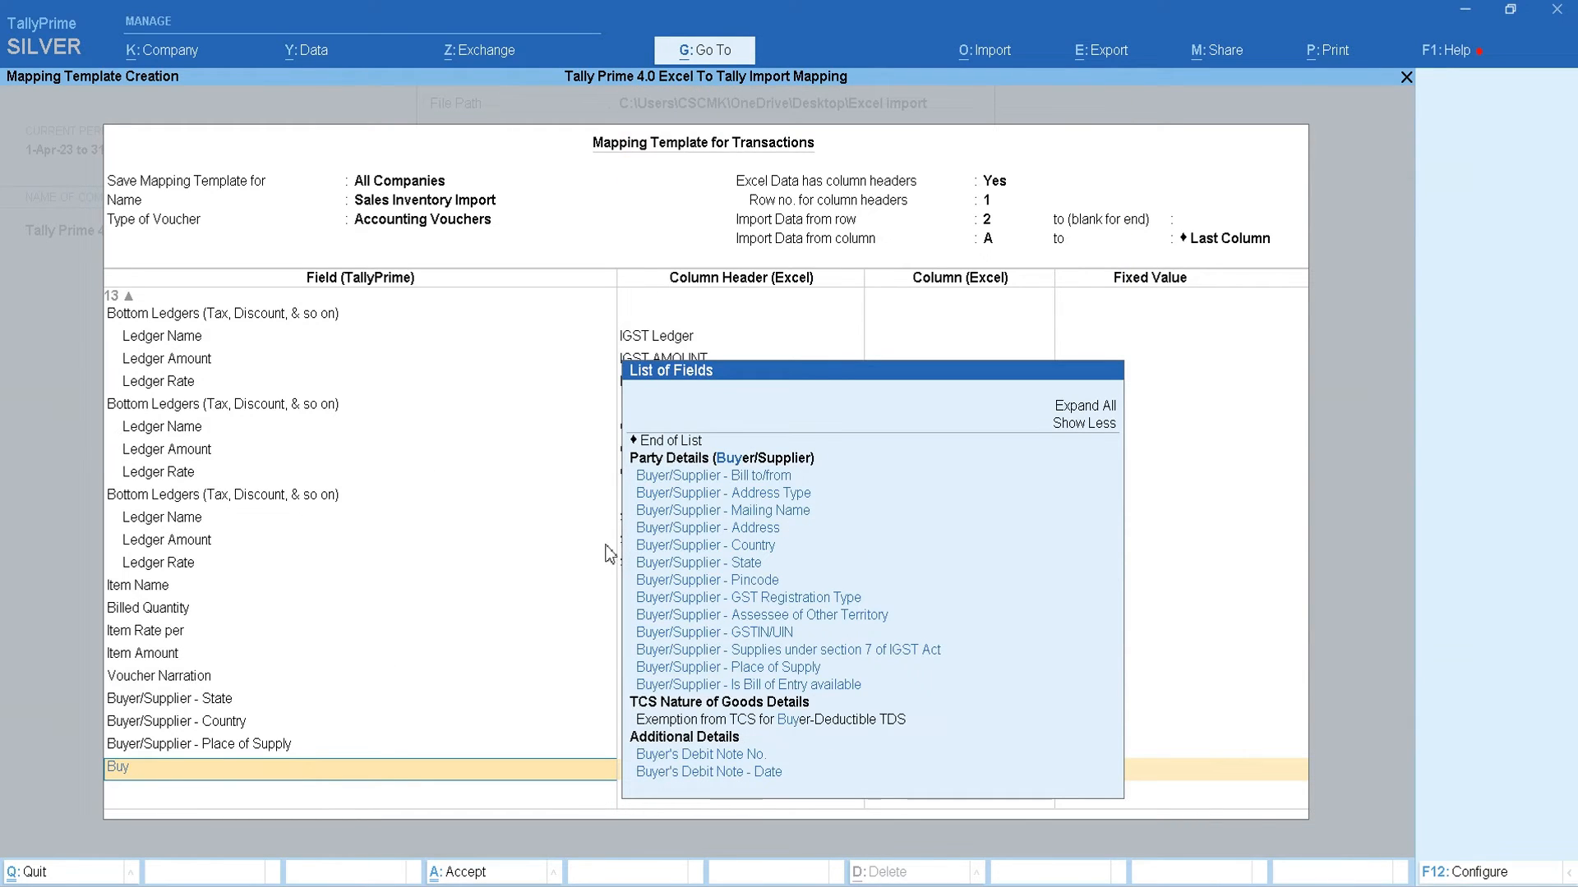
click(706, 599)
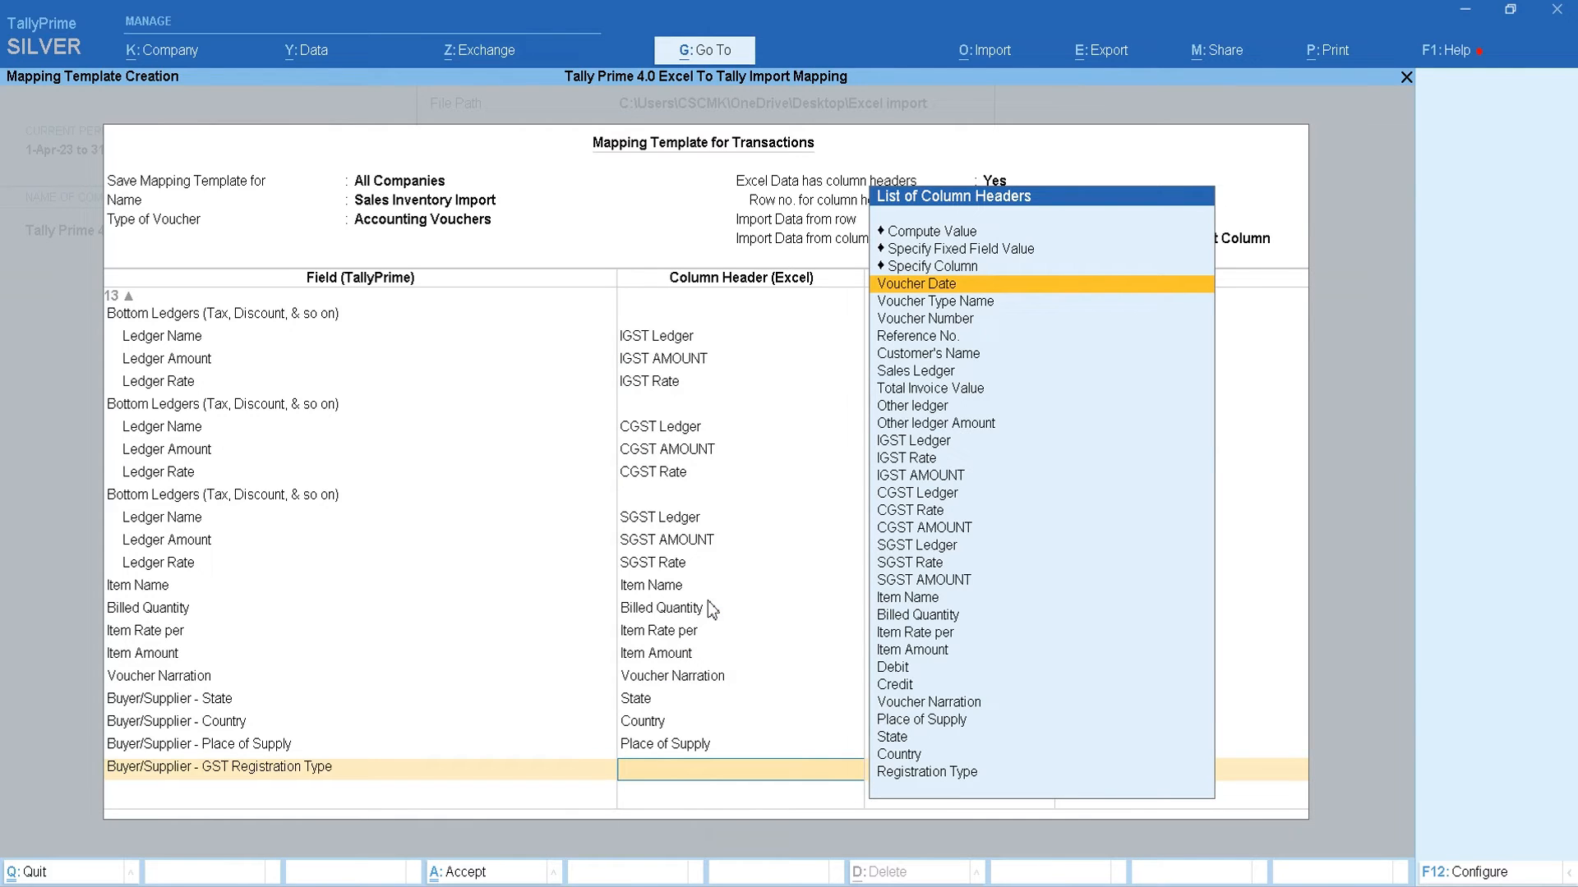
text(Re)
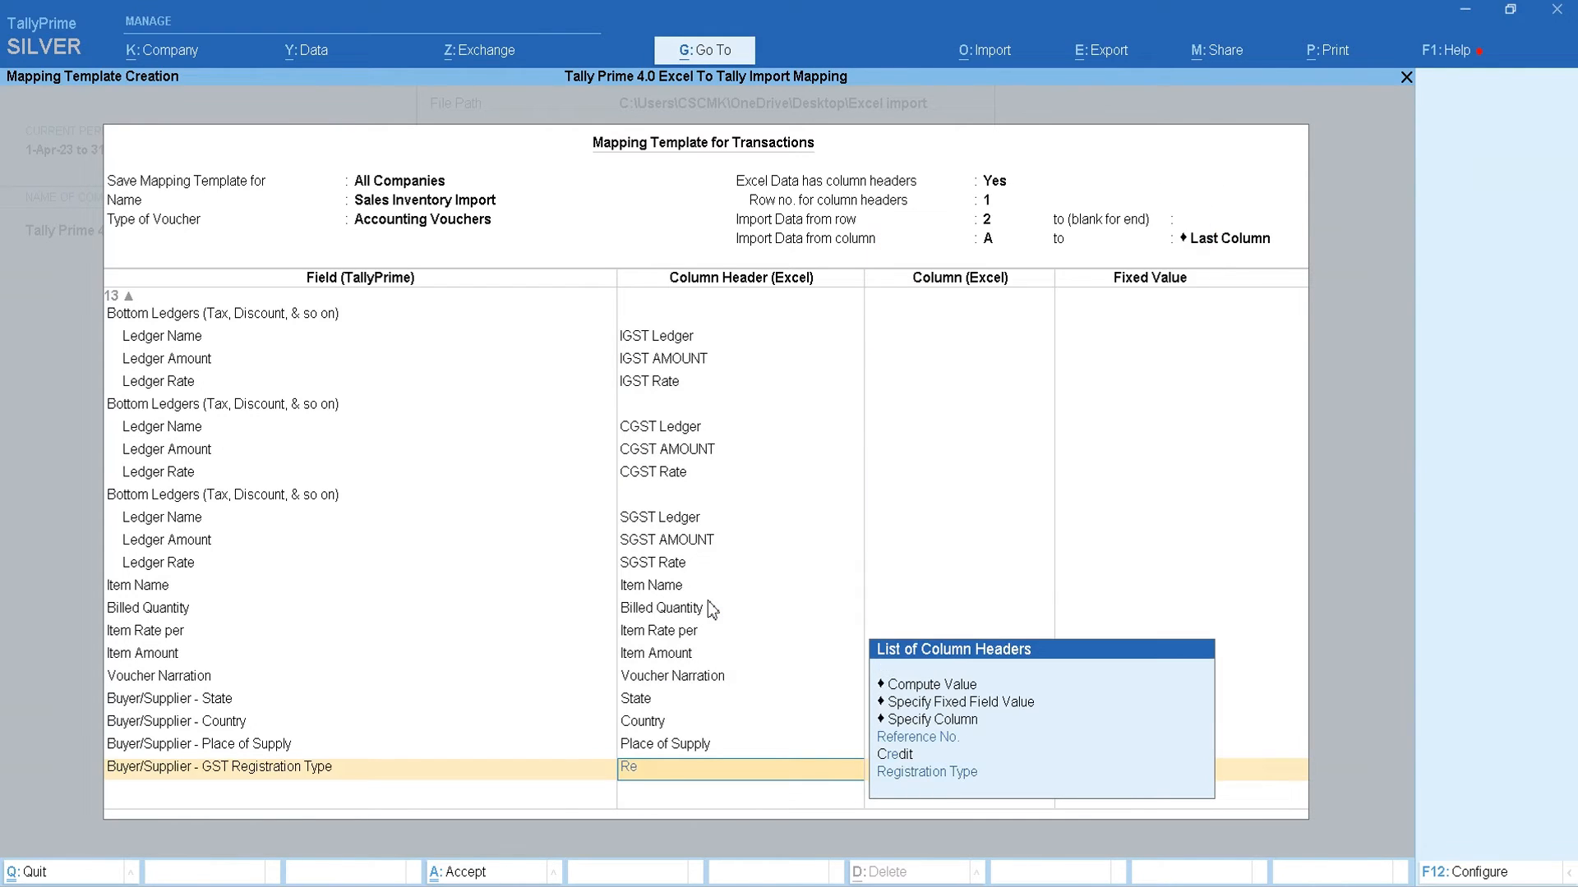
key(Down)
key(Down)
key(Return)
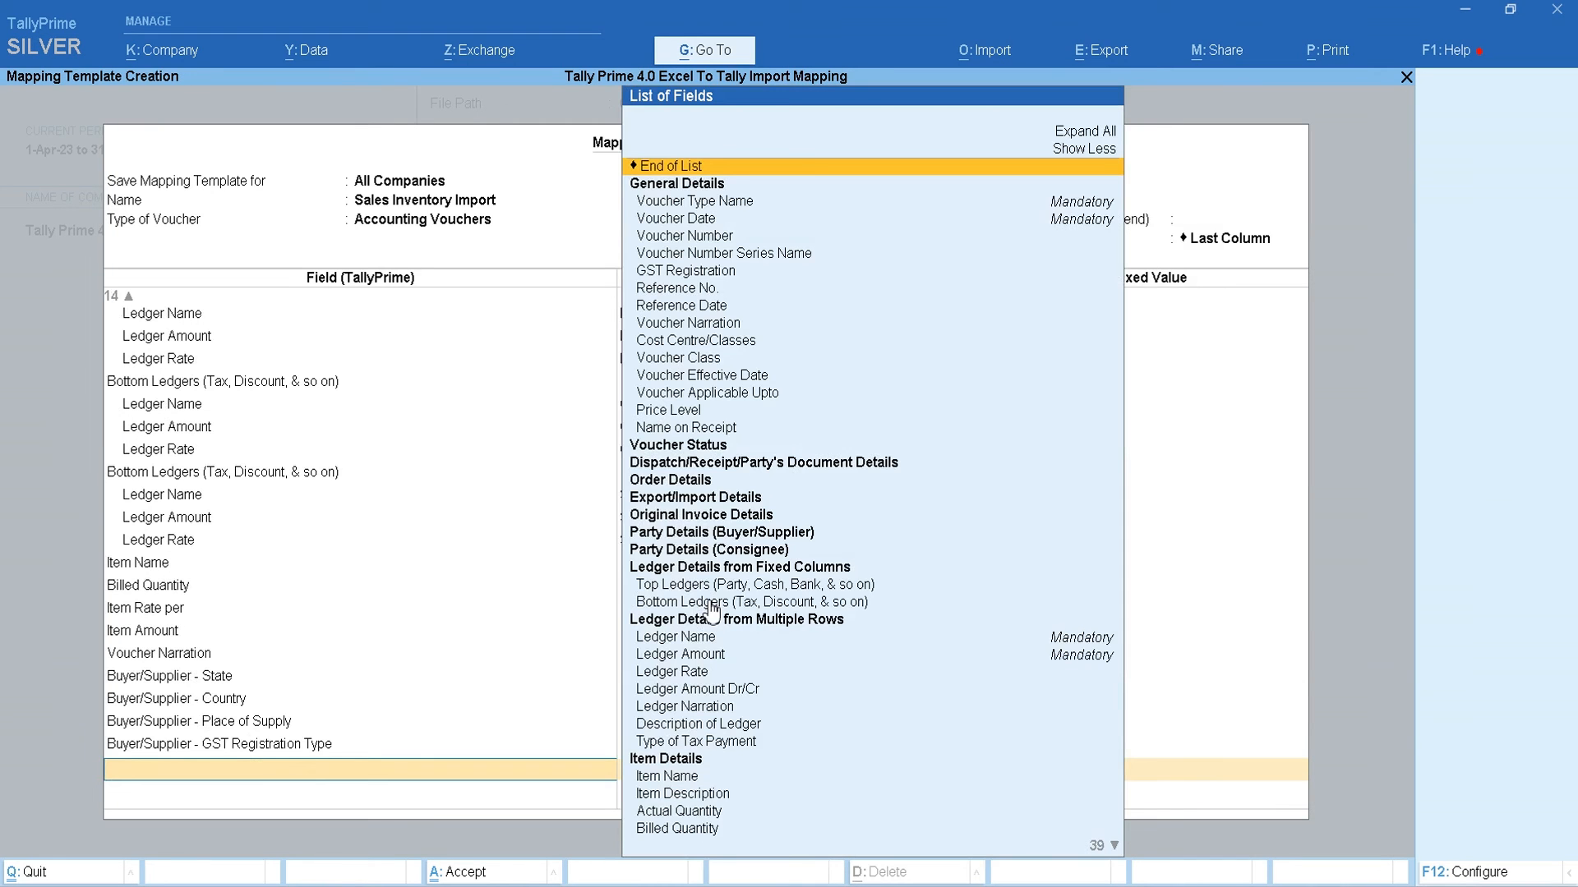
Switch to Excel and recheck the header row from State back to Voucher Date in the first column
key(alt+Tab)
key(Right)
key(Right)
key(Right)
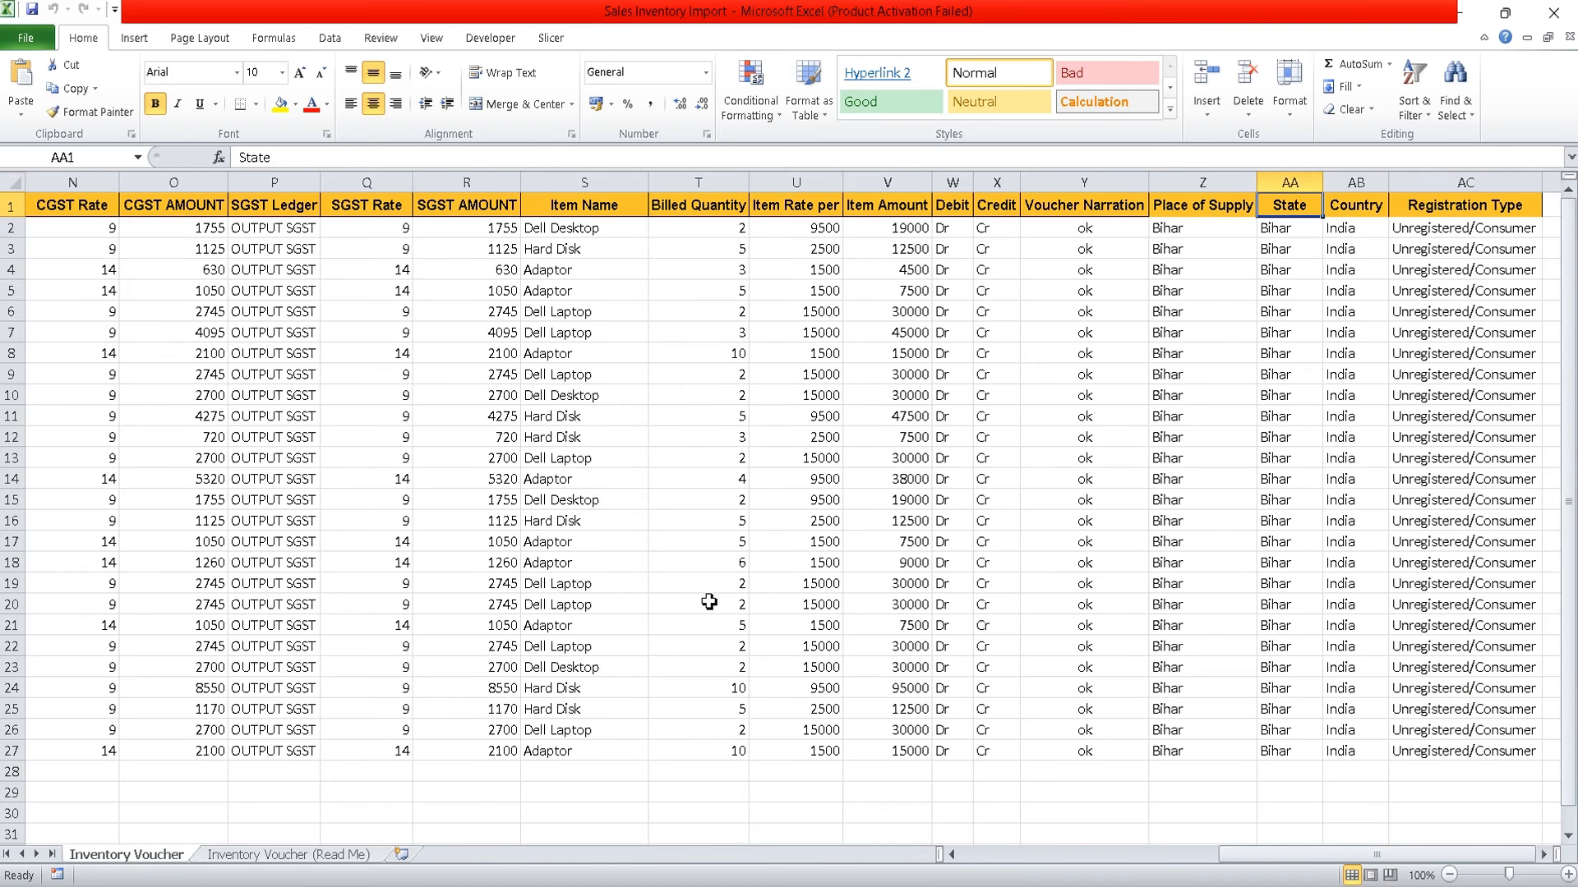
key(Left)
key(Left)
key(Left)
key(Left)
key(Left)
key(Left)
key(Left)
key(Left)
key(Left)
key(Left)
key(Left)
key(Left)
key(Left)
key(Left)
key(Left)
key(Left)
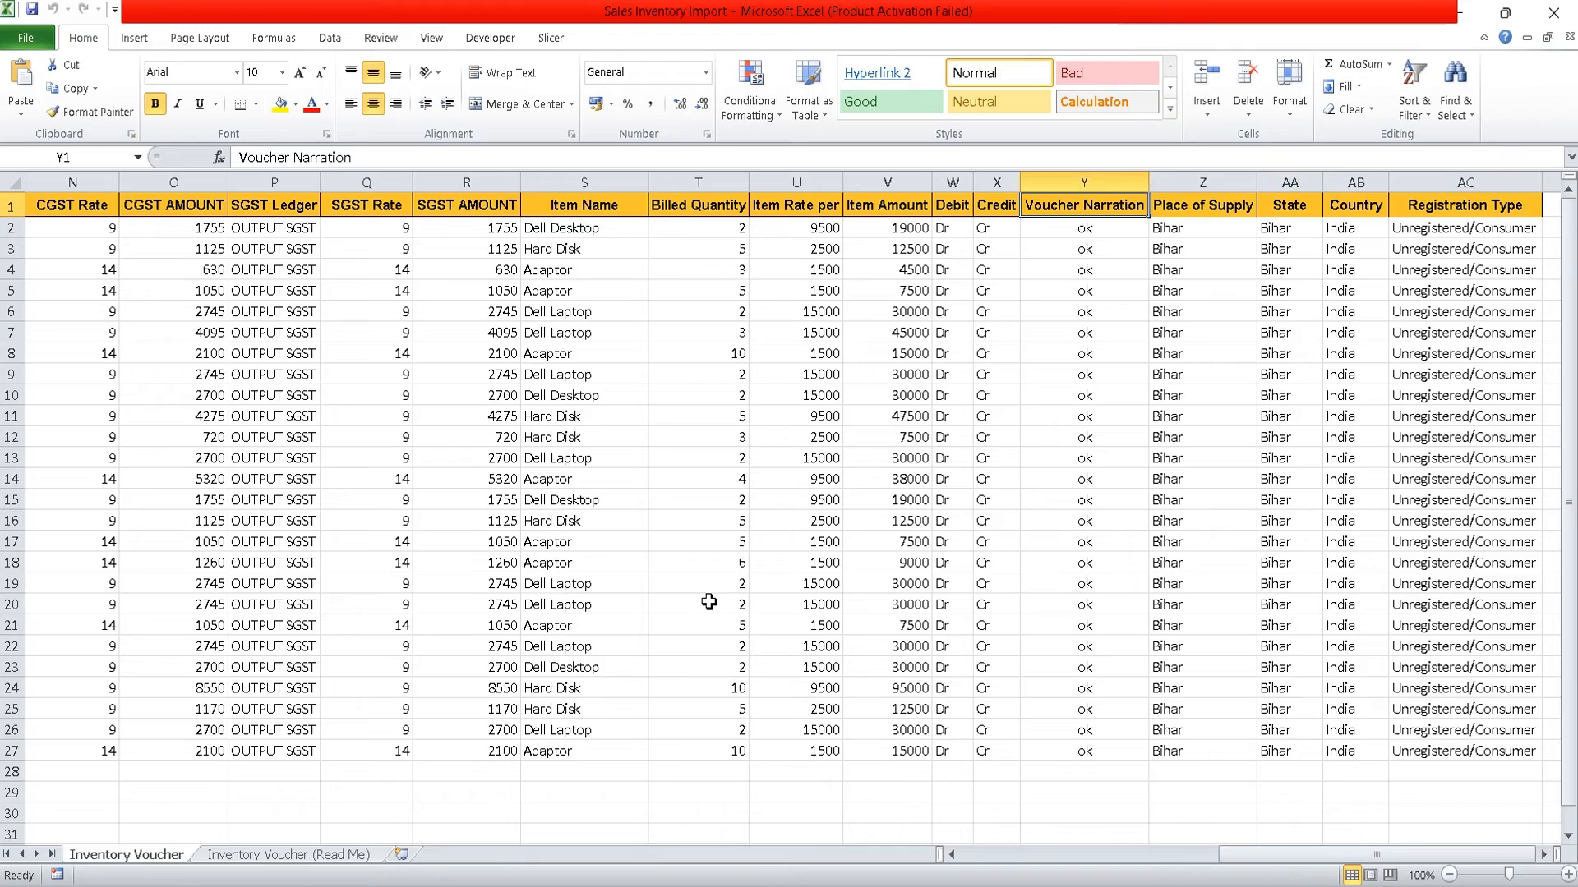
key(Home)
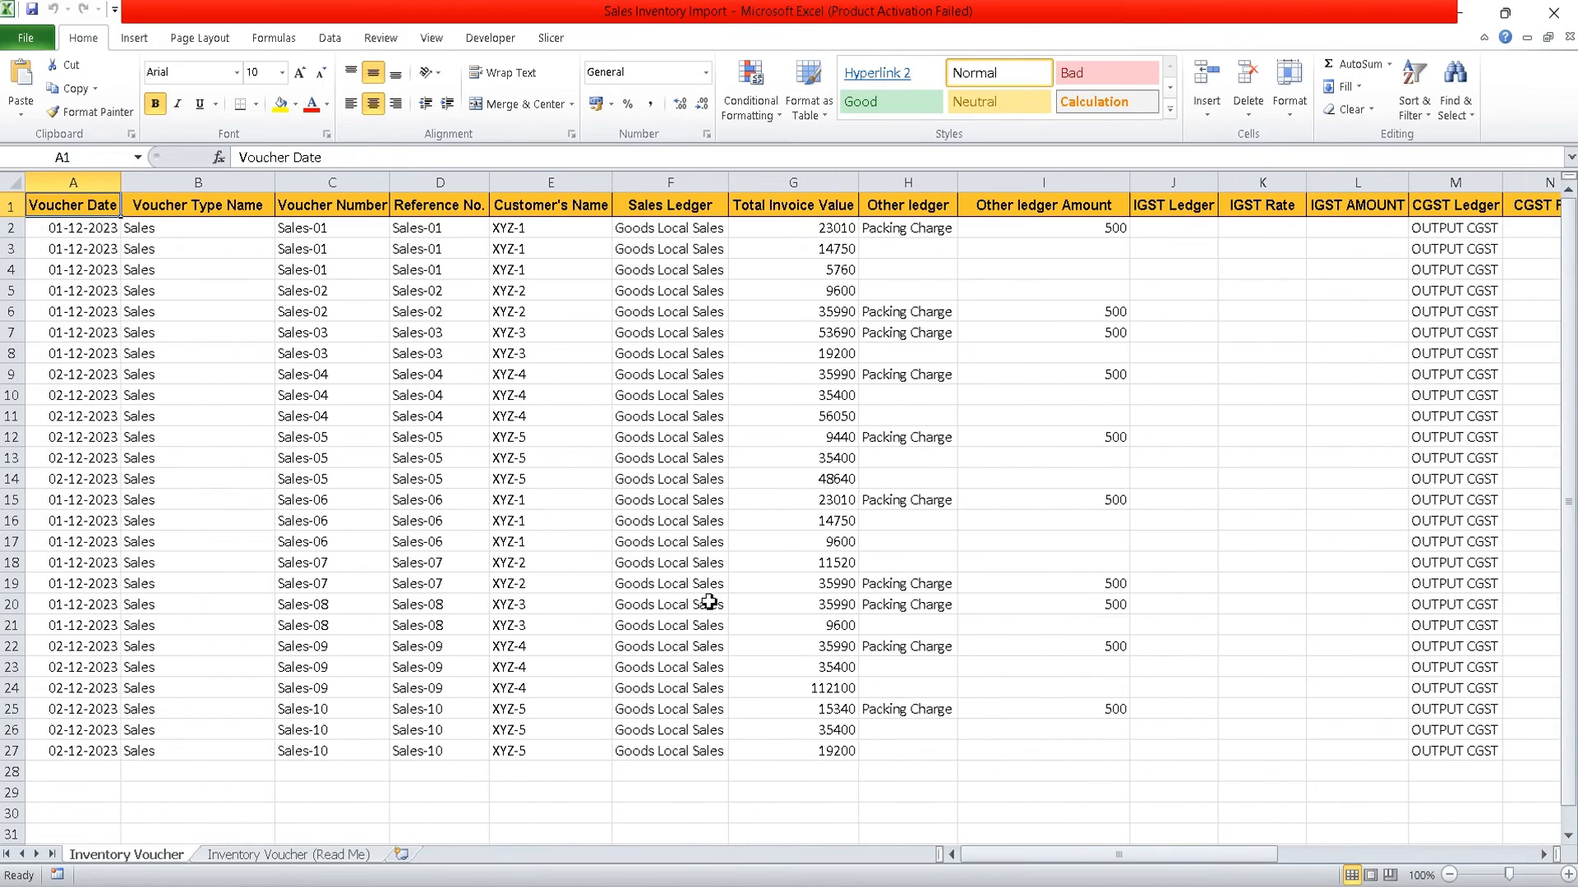
Switch back to TallyPrime and try to end the field list of the Sales Inventory Import template
key(alt+Tab)
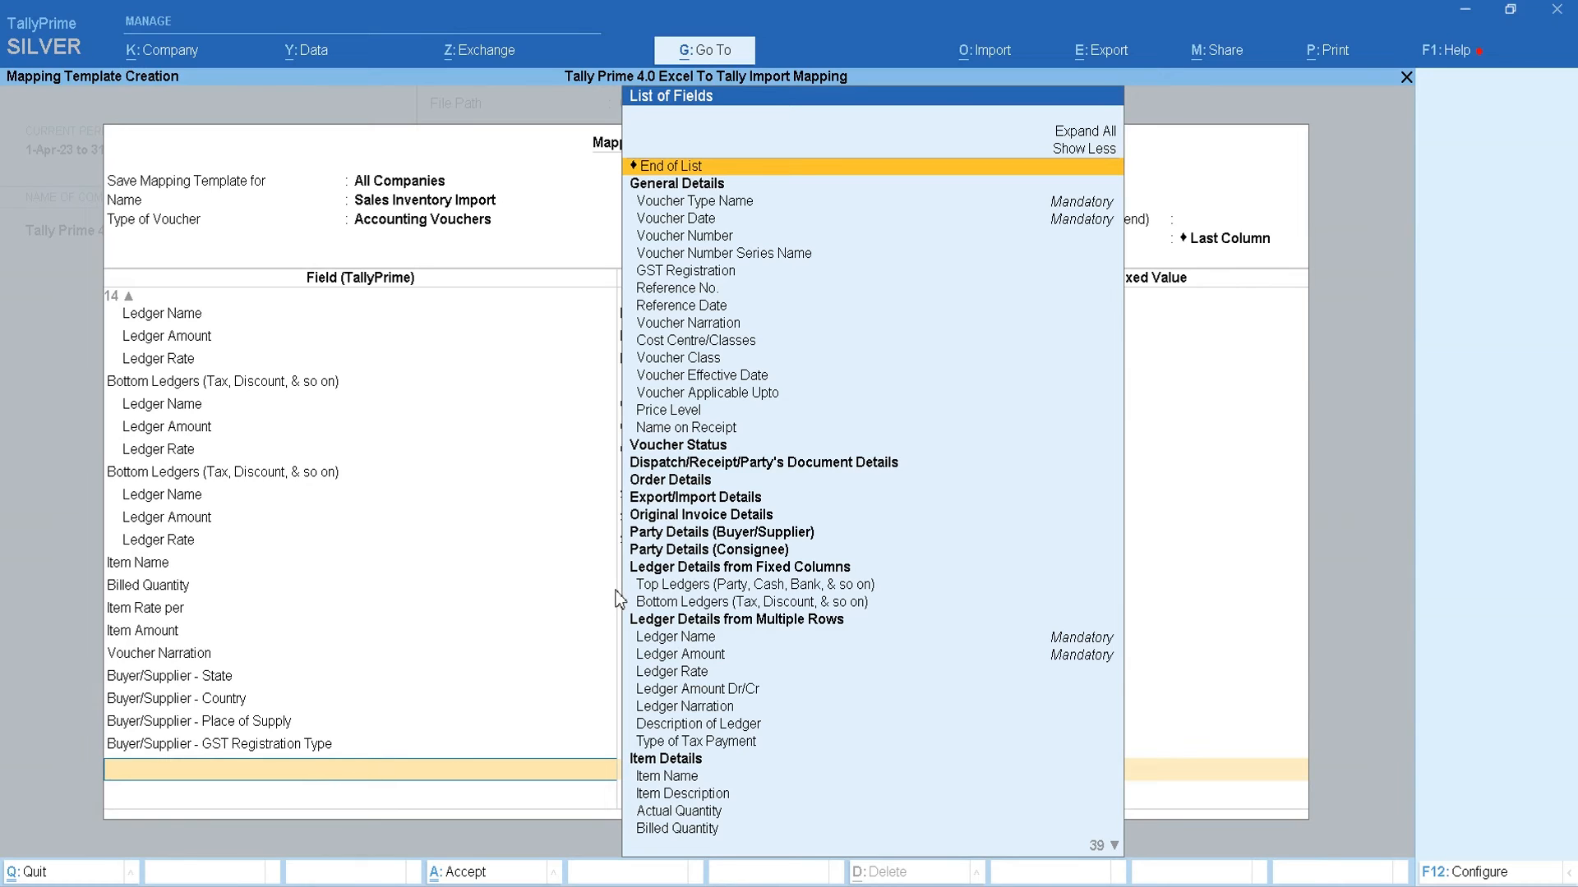
key(Return)
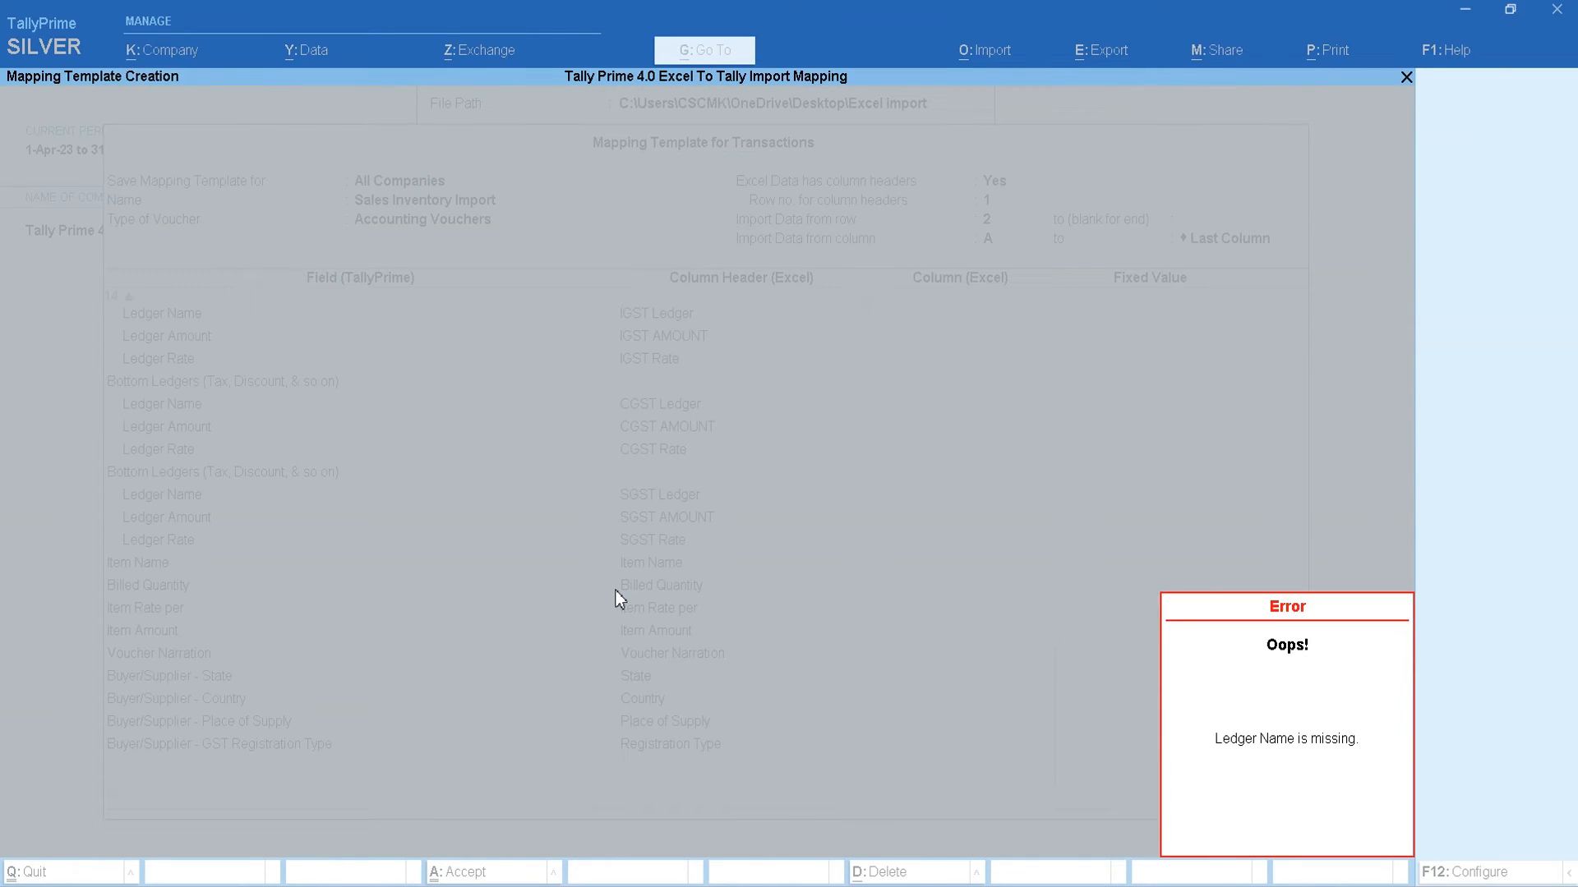
key(Escape)
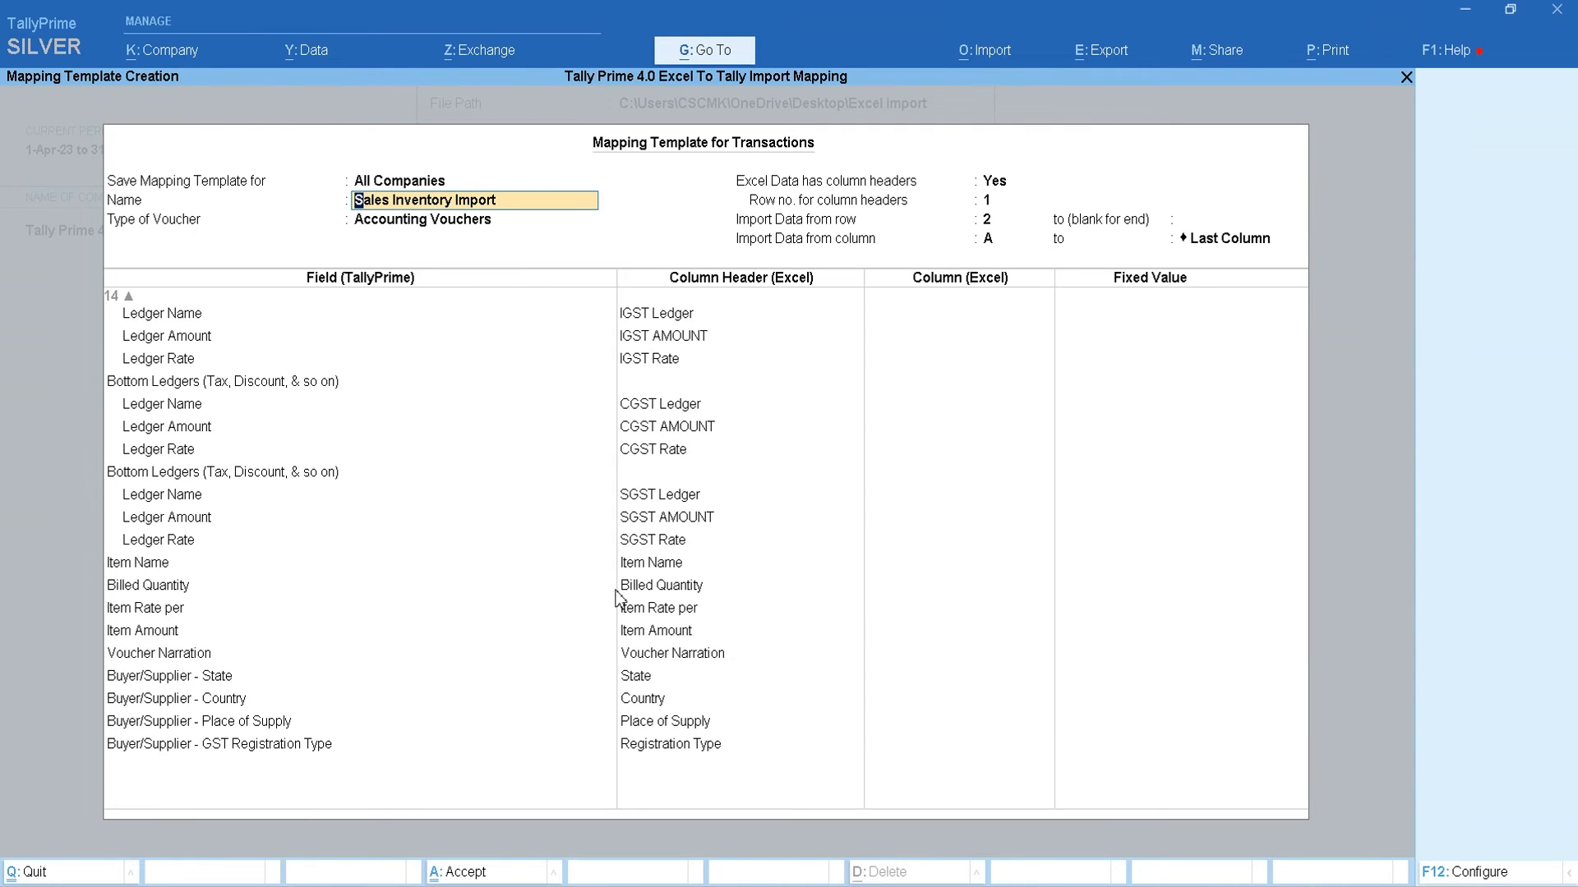
Review the template's mappings from Voucher Type Name down to the start of the Top Ledgers group
key(Return)
key(Return)
key(Return)
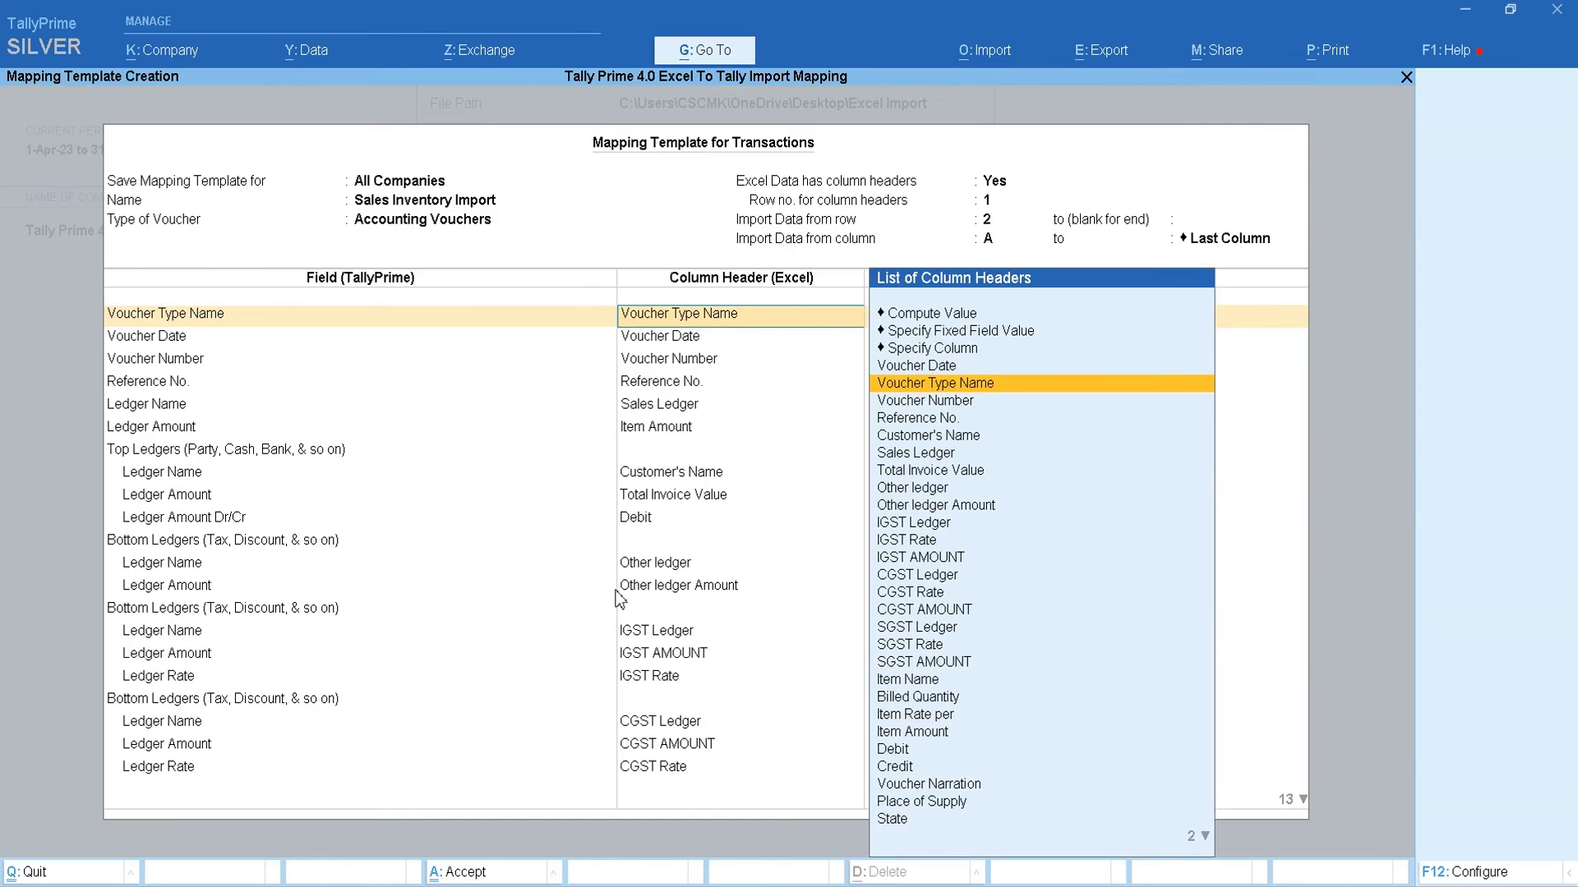
key(Return)
key(Return)
key(Return)
key(Return)
key(Return)
key(Return)
key(Return)
key(Return)
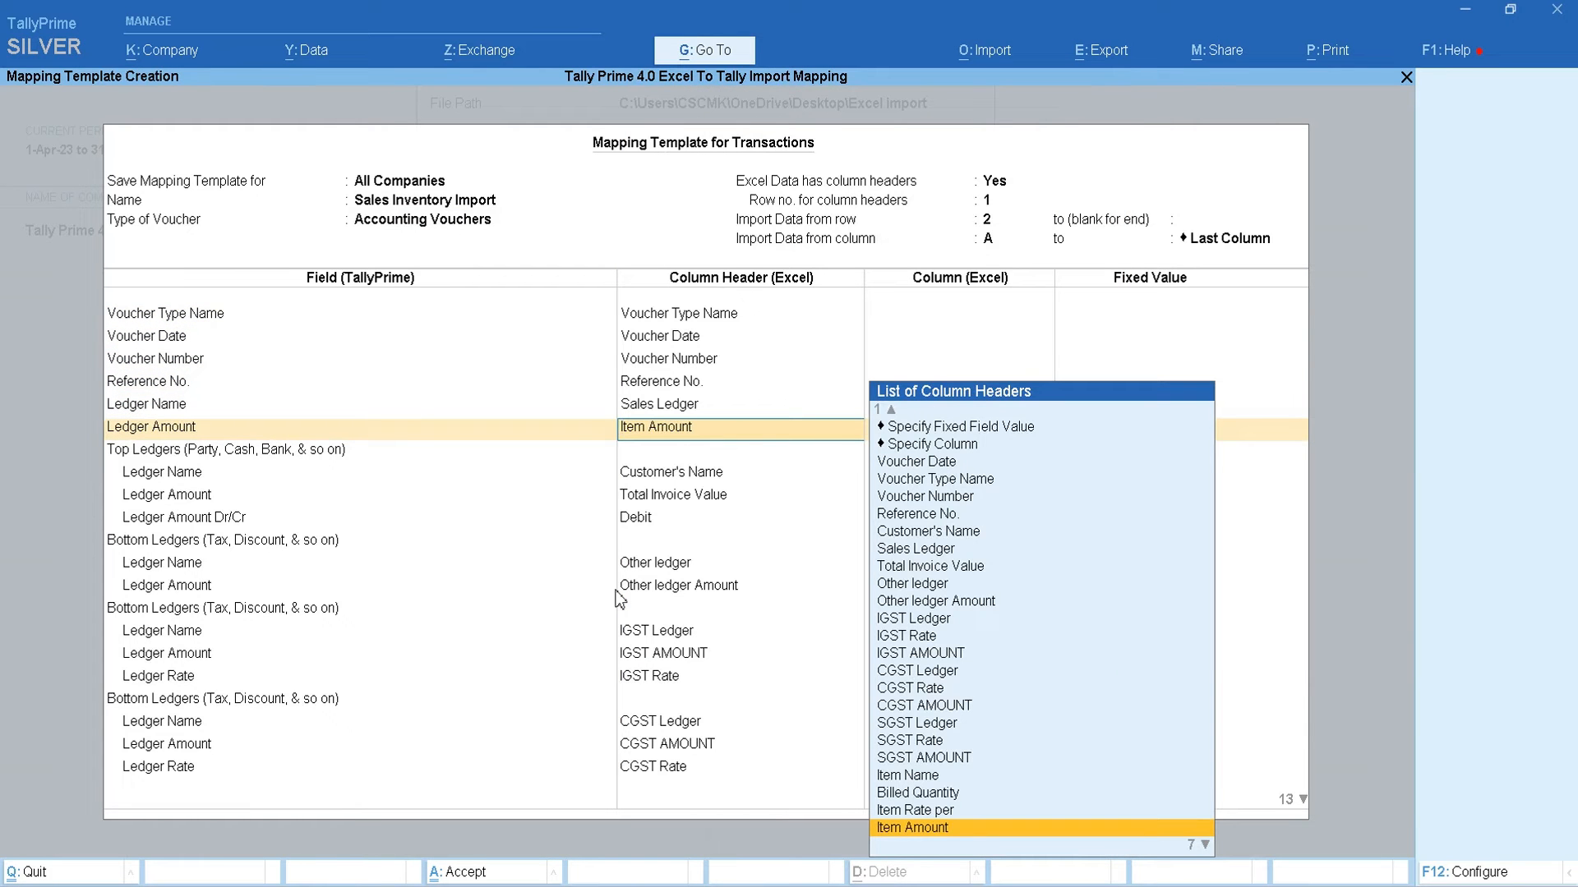
key(Return)
key(Return)
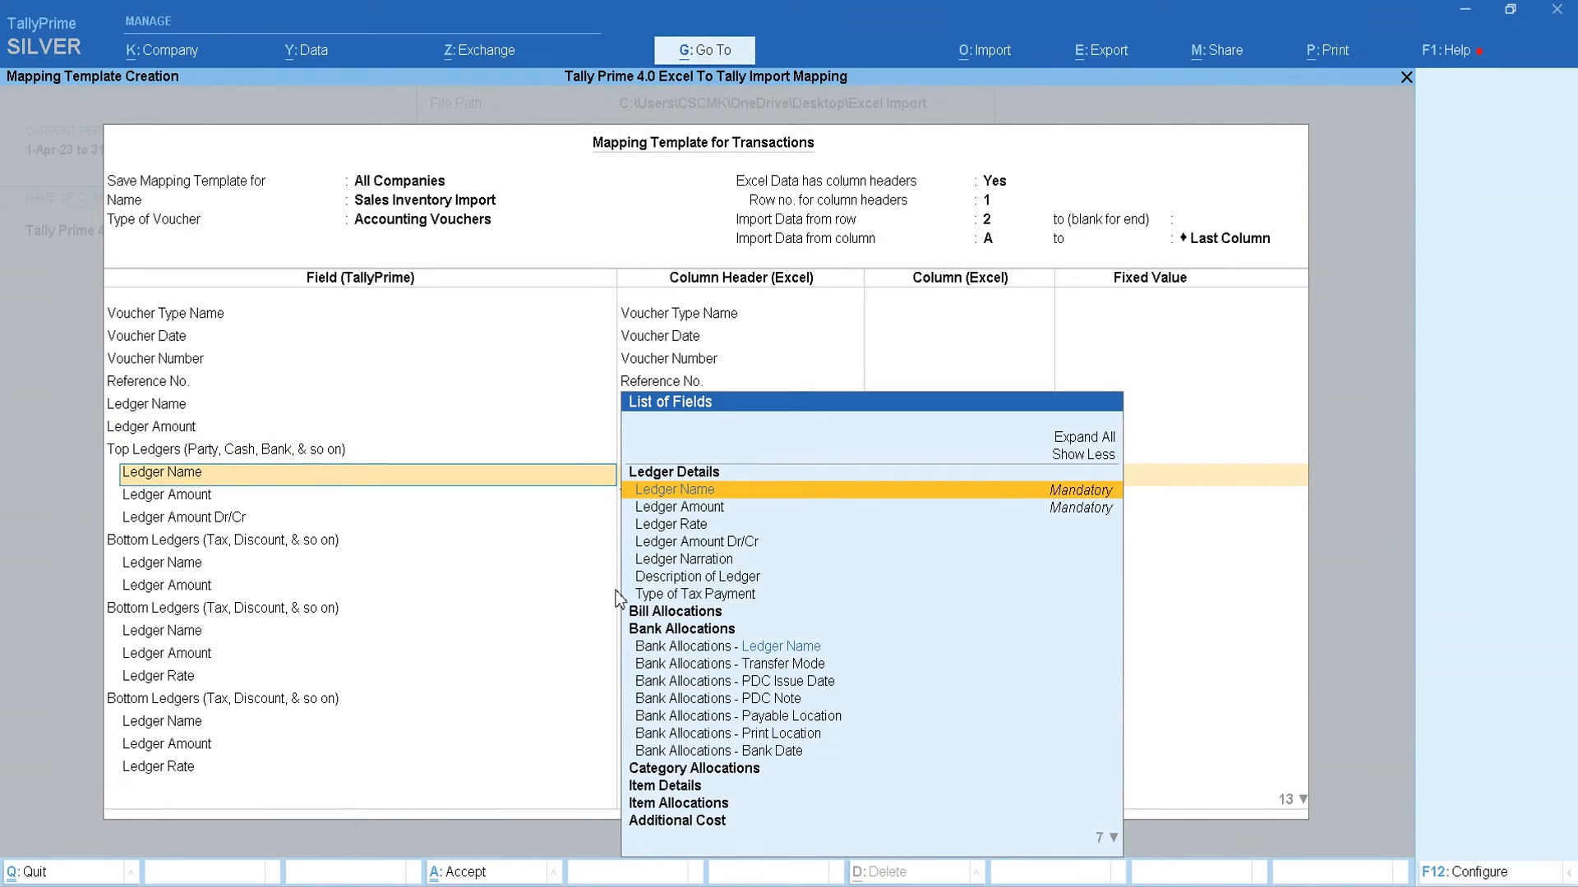
Go back and recheck the Sales Ledger and Item Amount mappings of the main Ledger Name and Ledger Amount fields
key(BackSpace)
key(BackSpace)
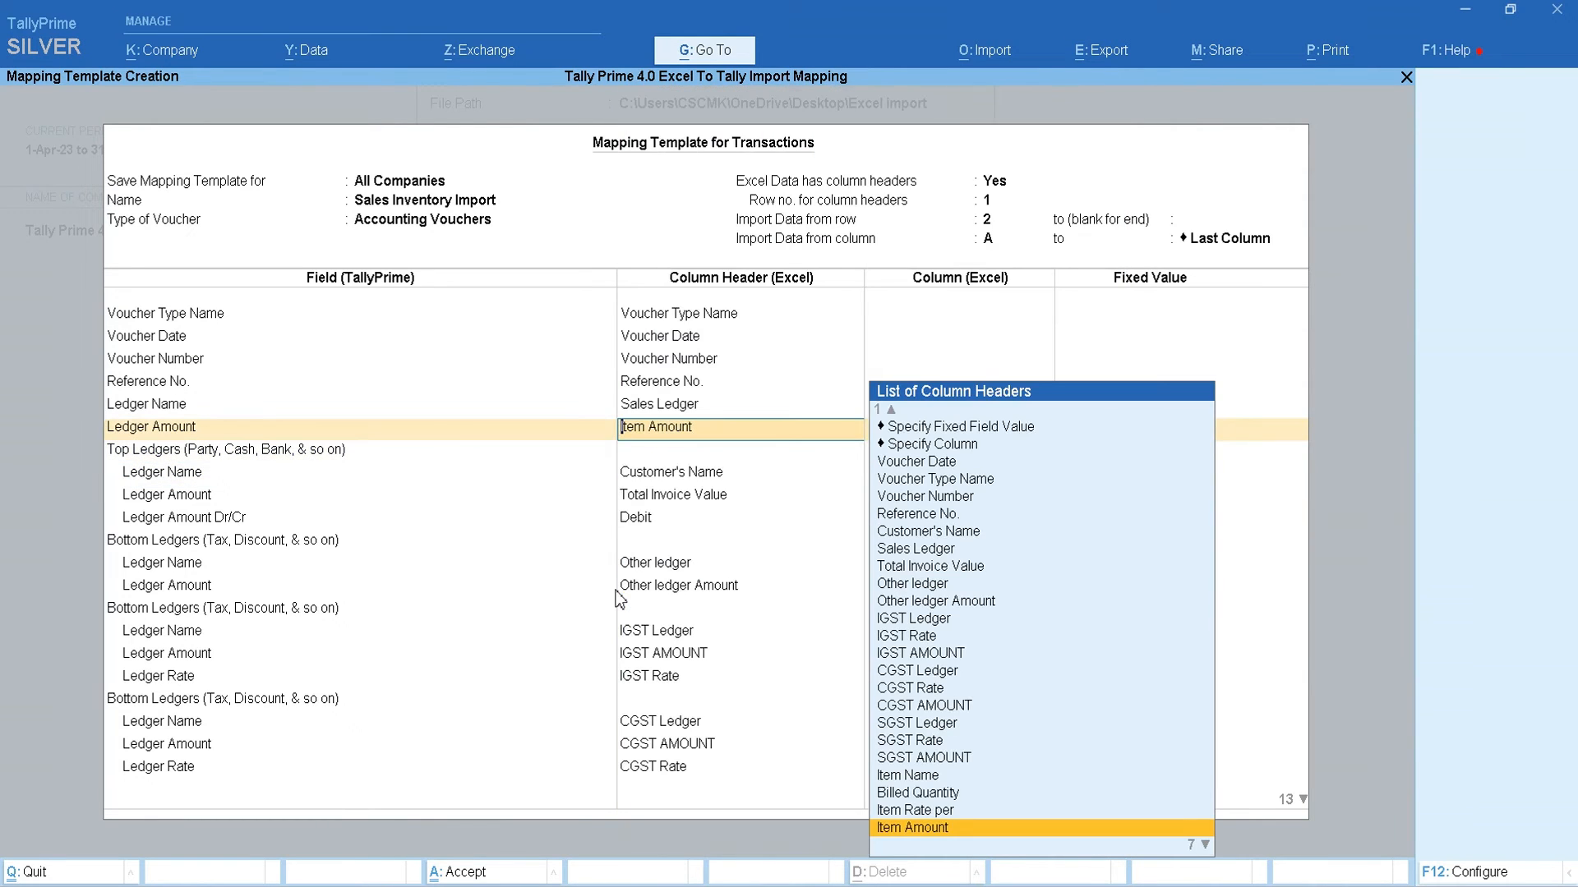
key(BackSpace)
key(BackSpace)
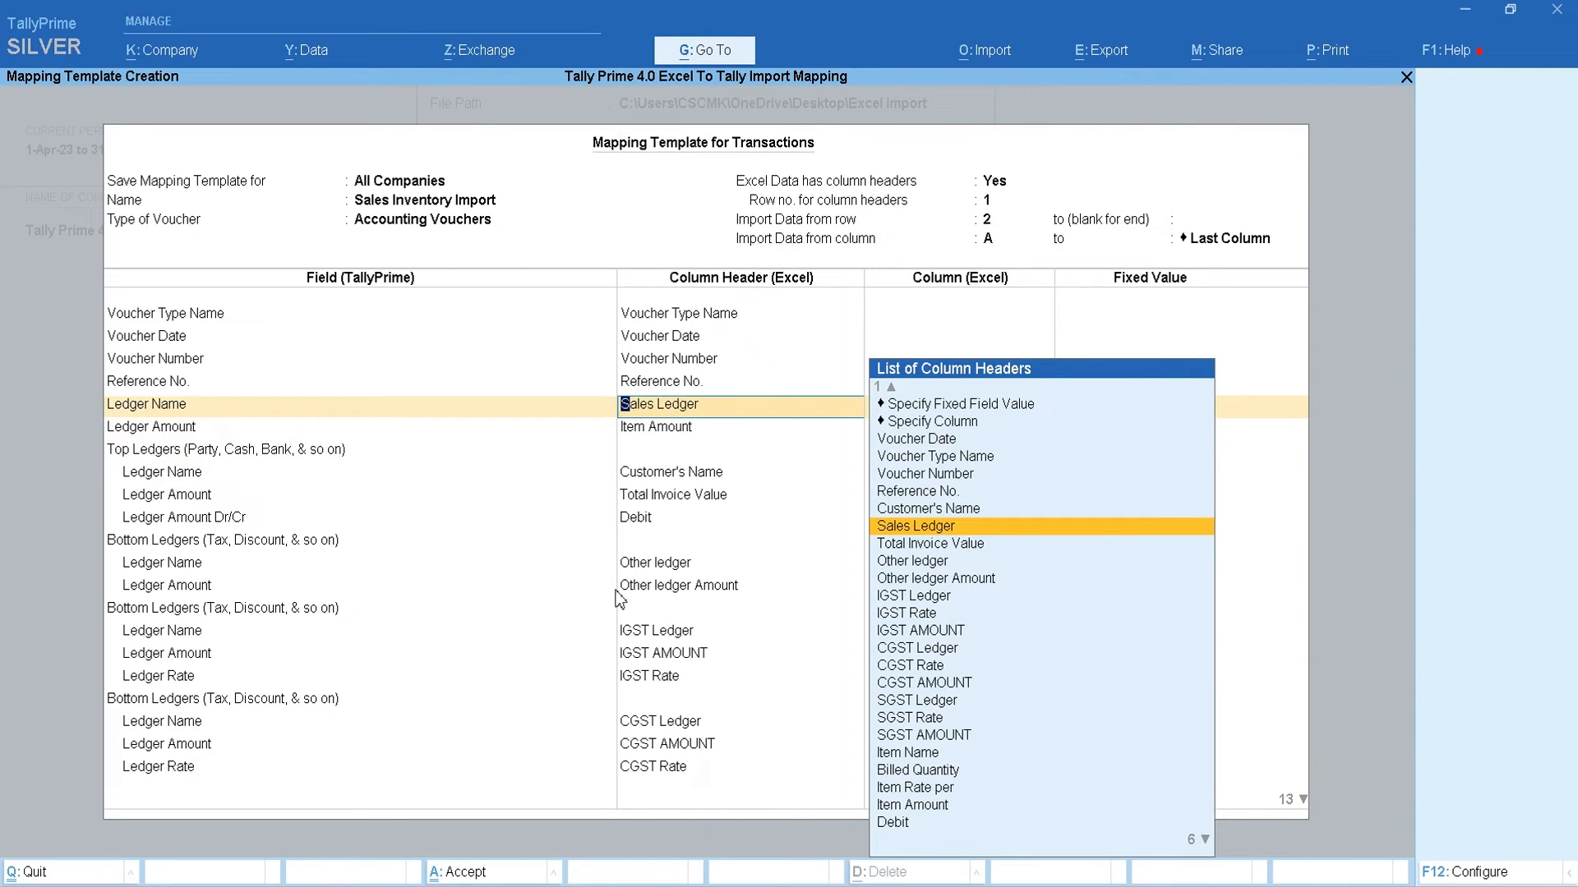
key(BackSpace)
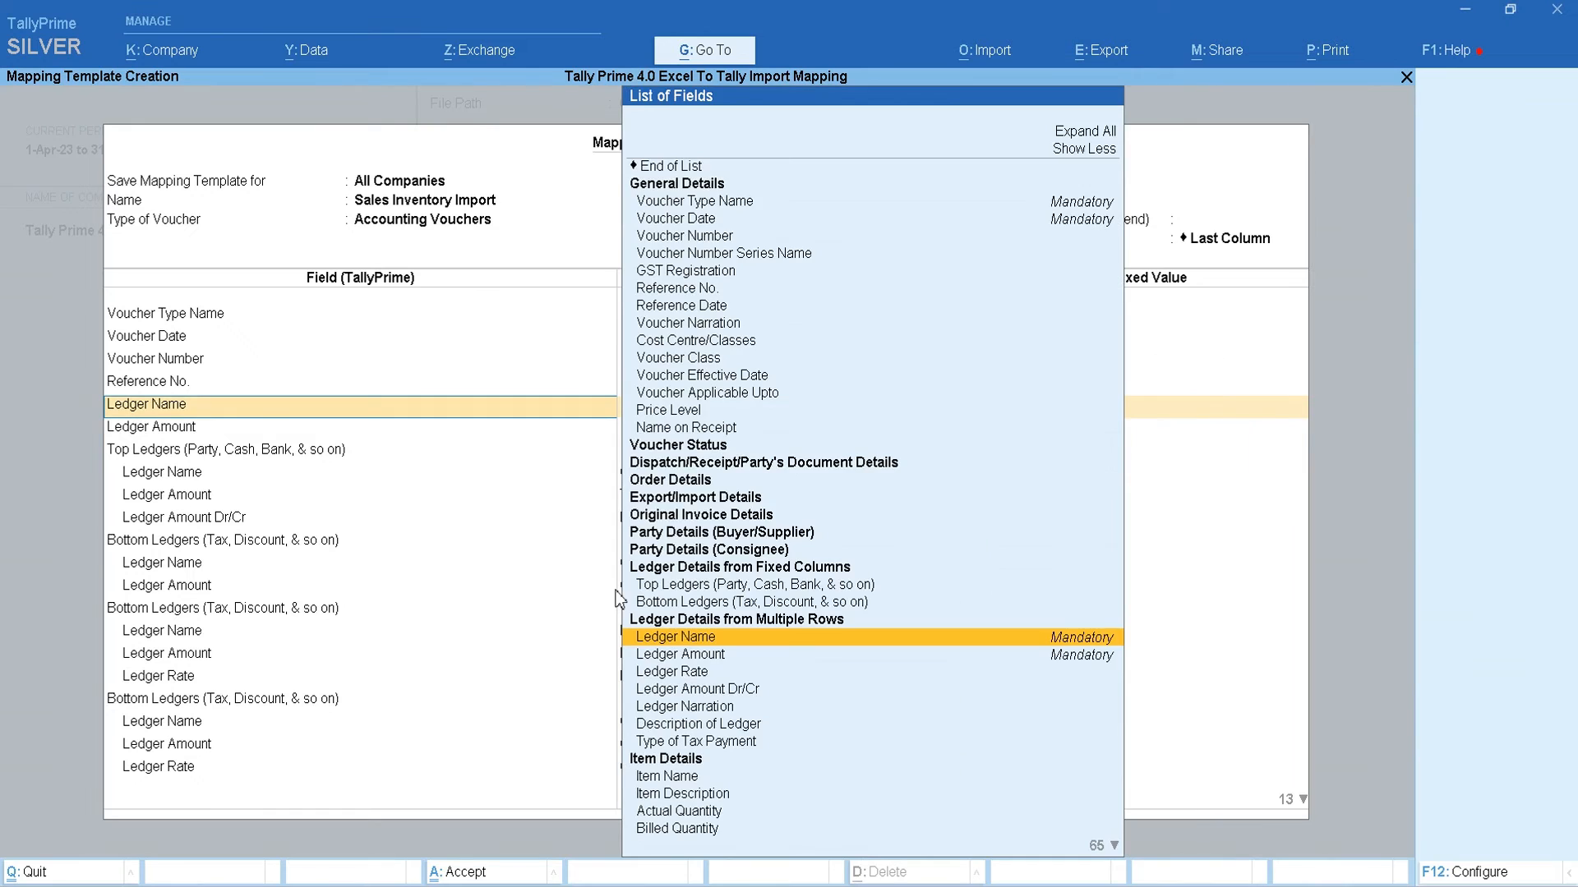
key(Return)
key(Return)
key(Return)
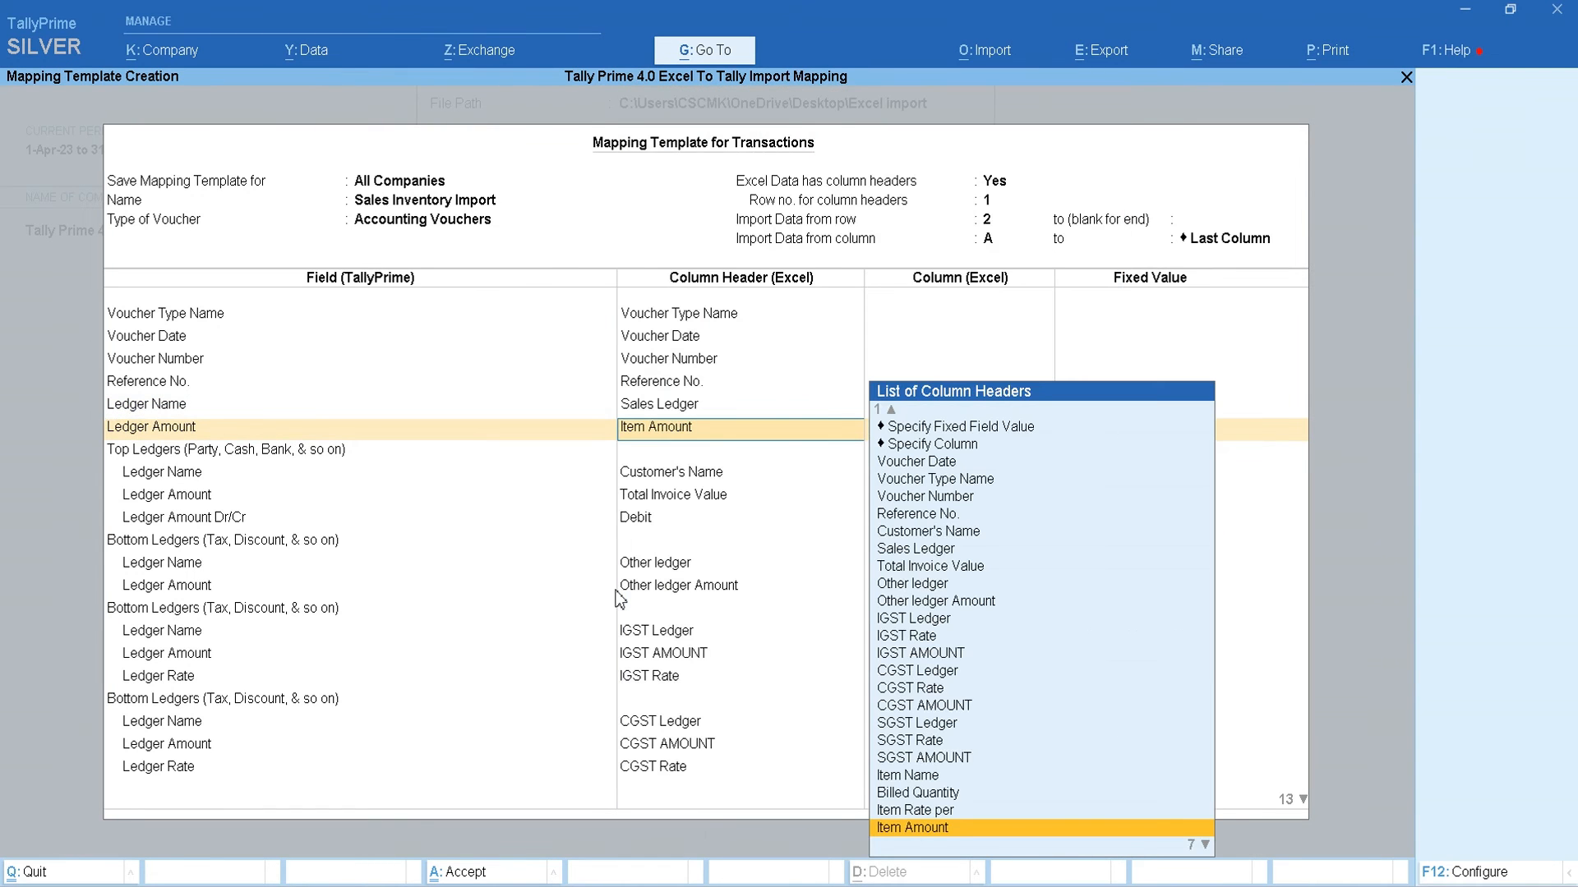
Examine the Top Ledgers mappings for the customer and the first Bottom Ledgers group for the other ledger
key(Return)
key(Return)
key(Return)
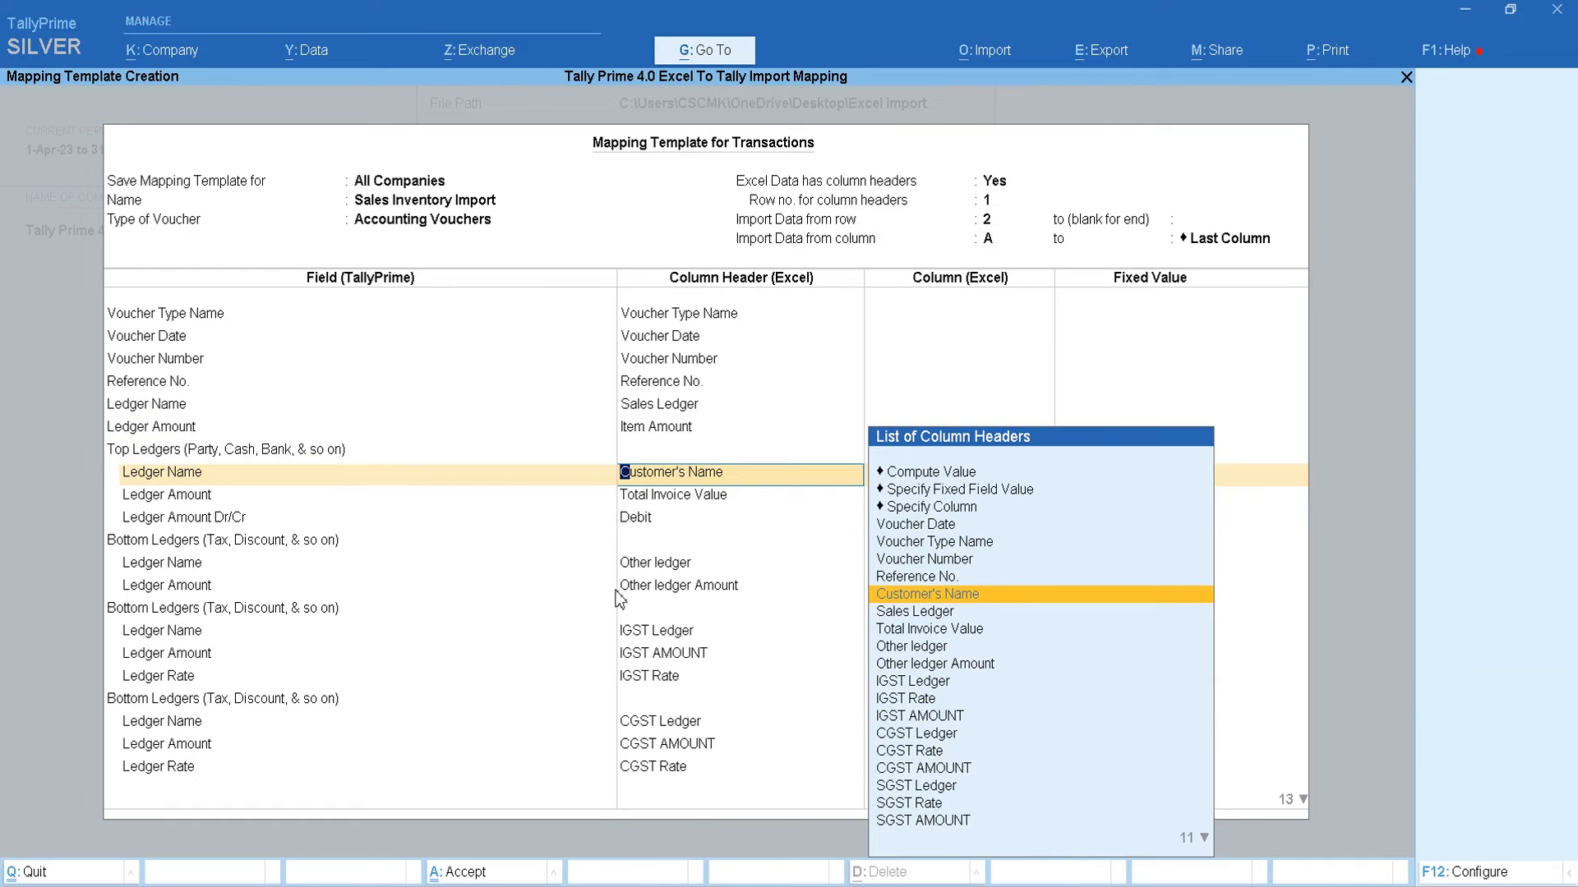
key(Return)
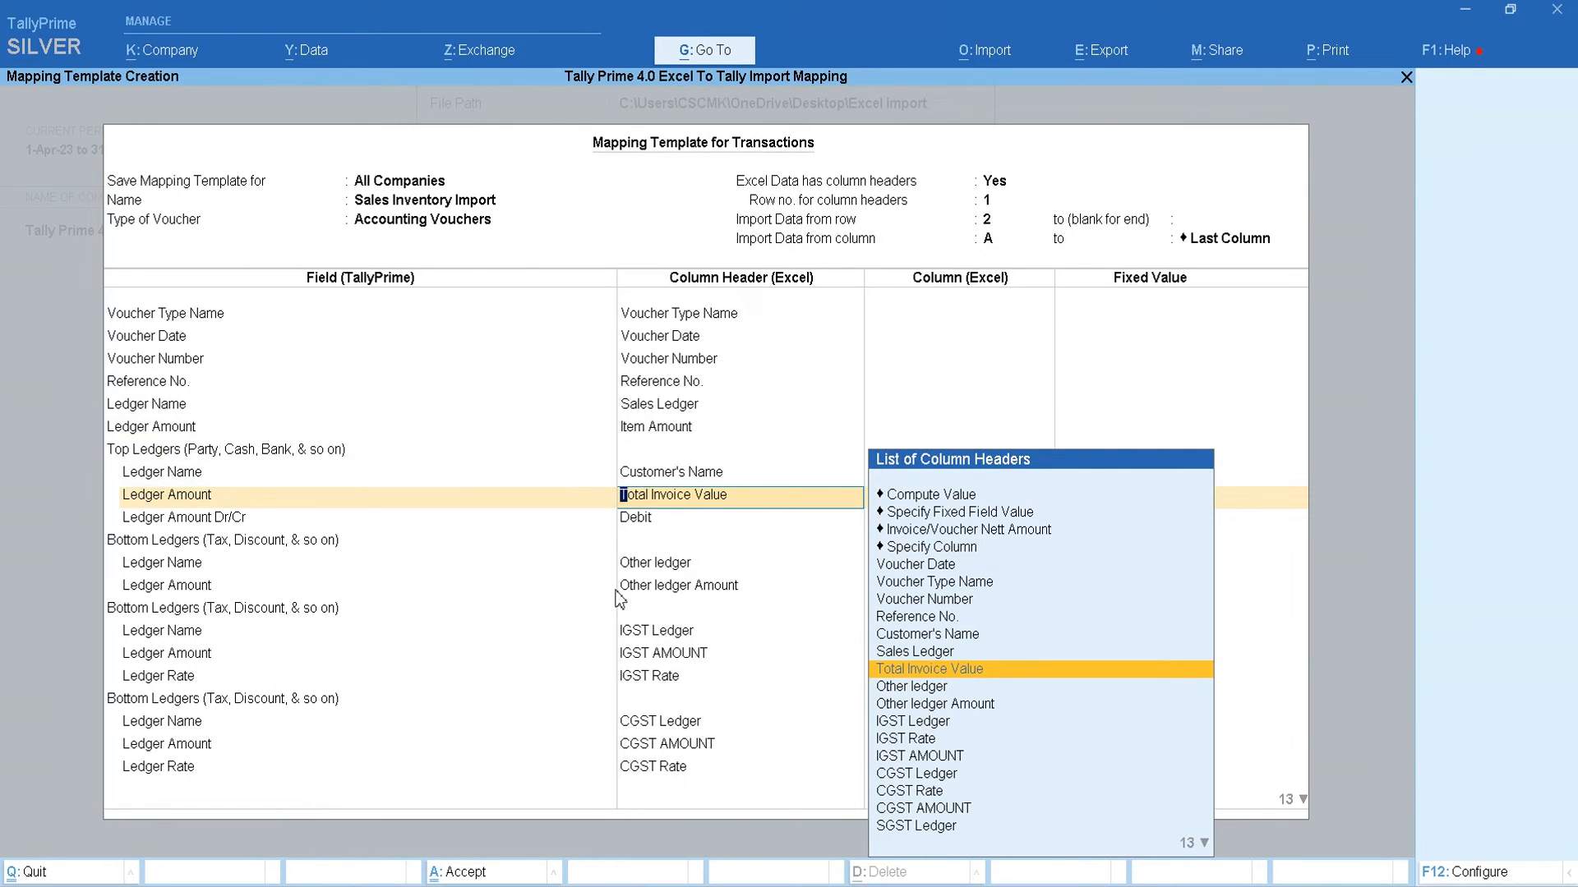
key(Return)
key(Return)
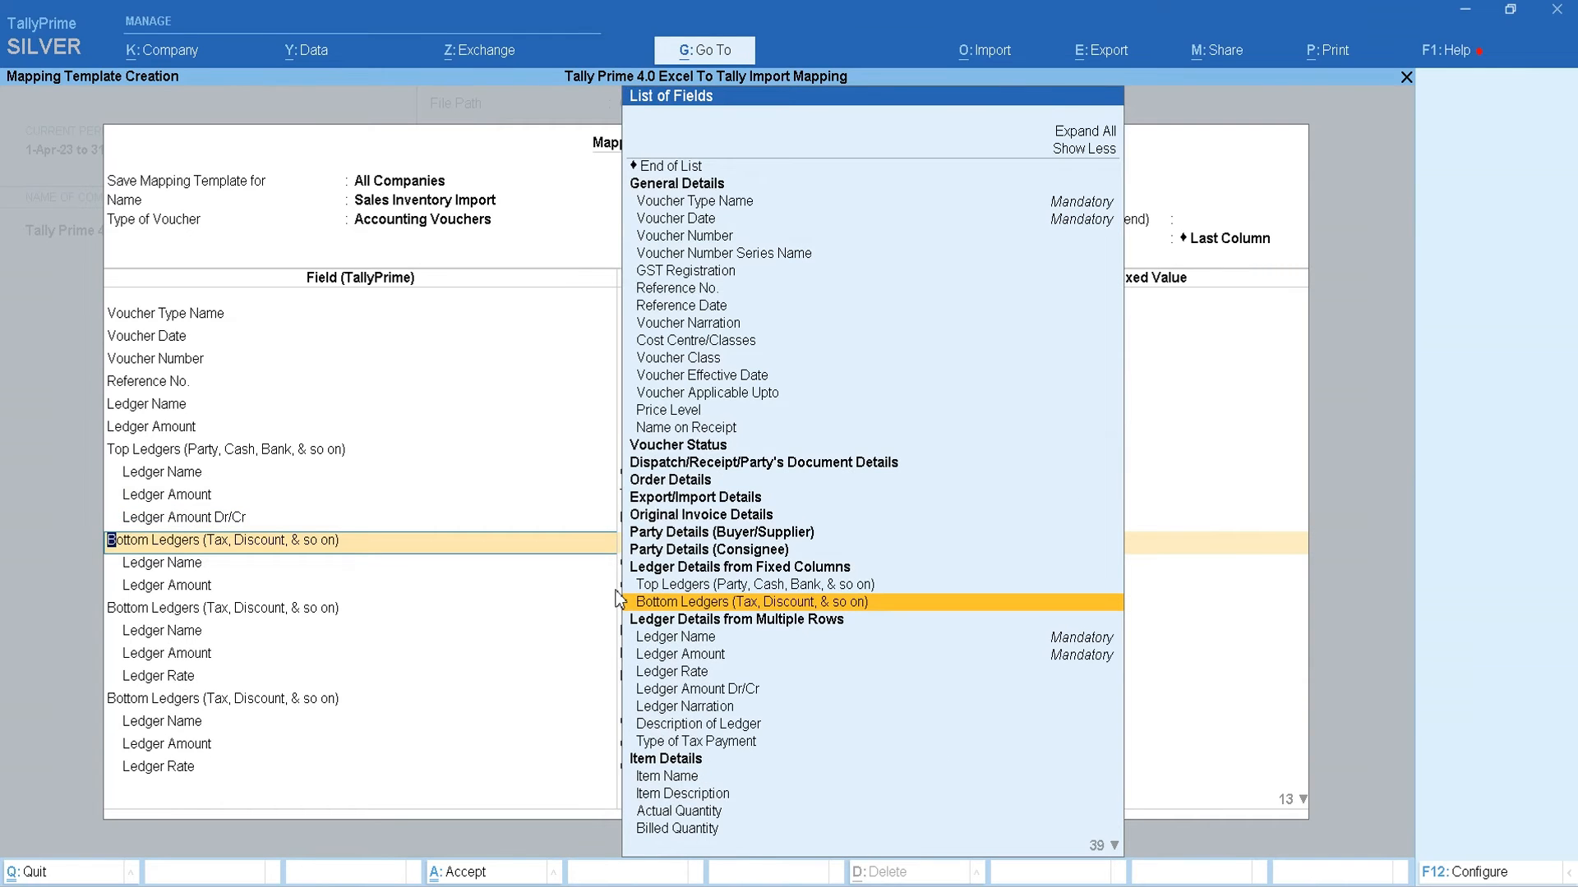
key(Return)
key(Return)
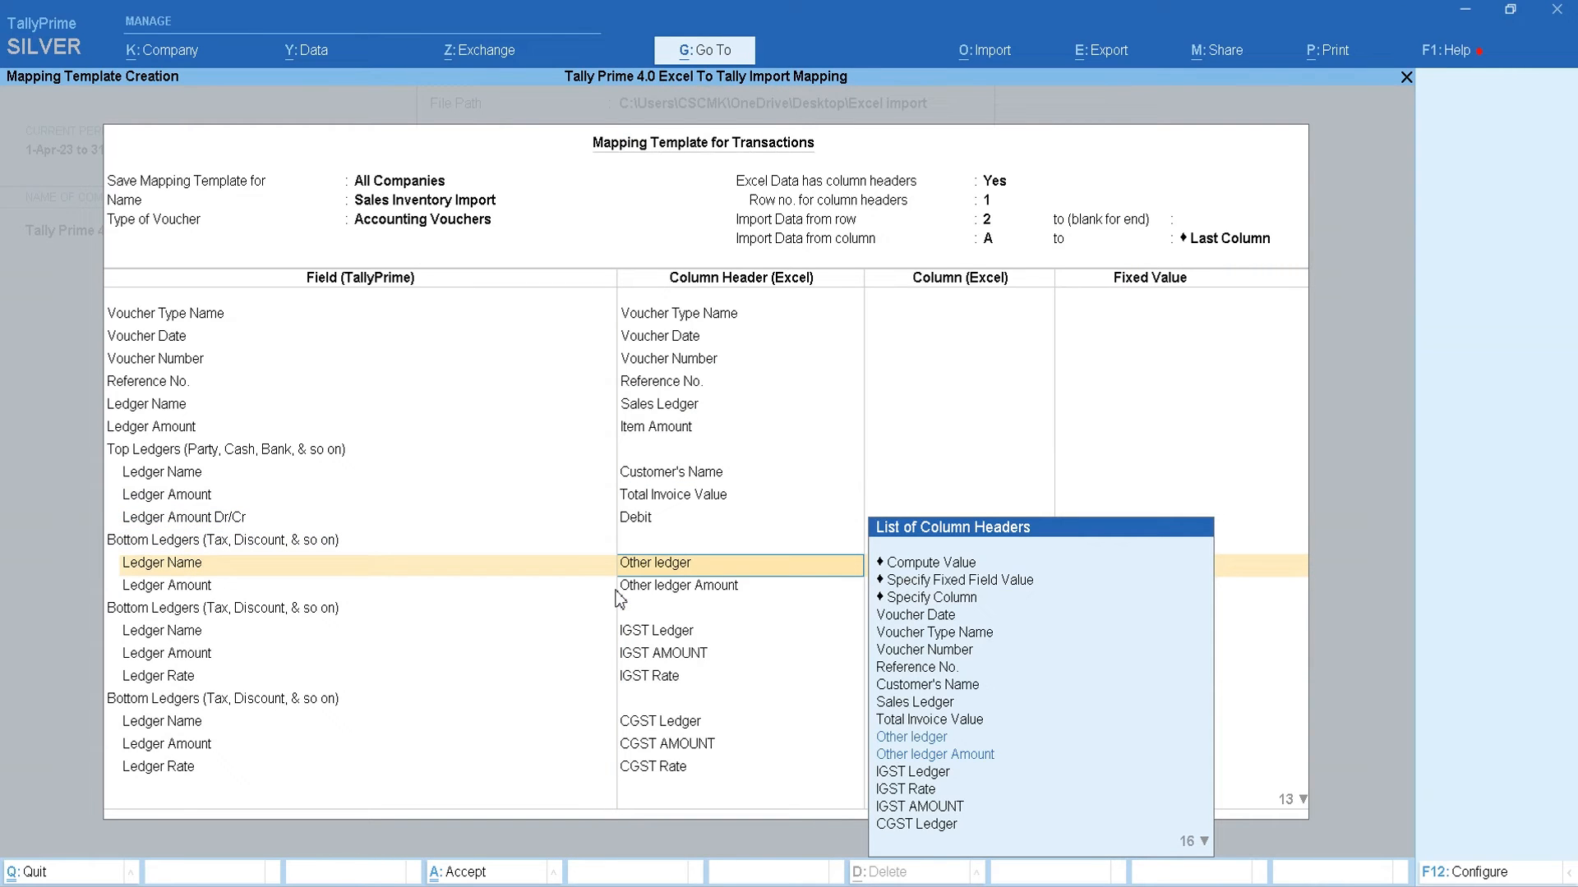
key(Return)
key(Return)
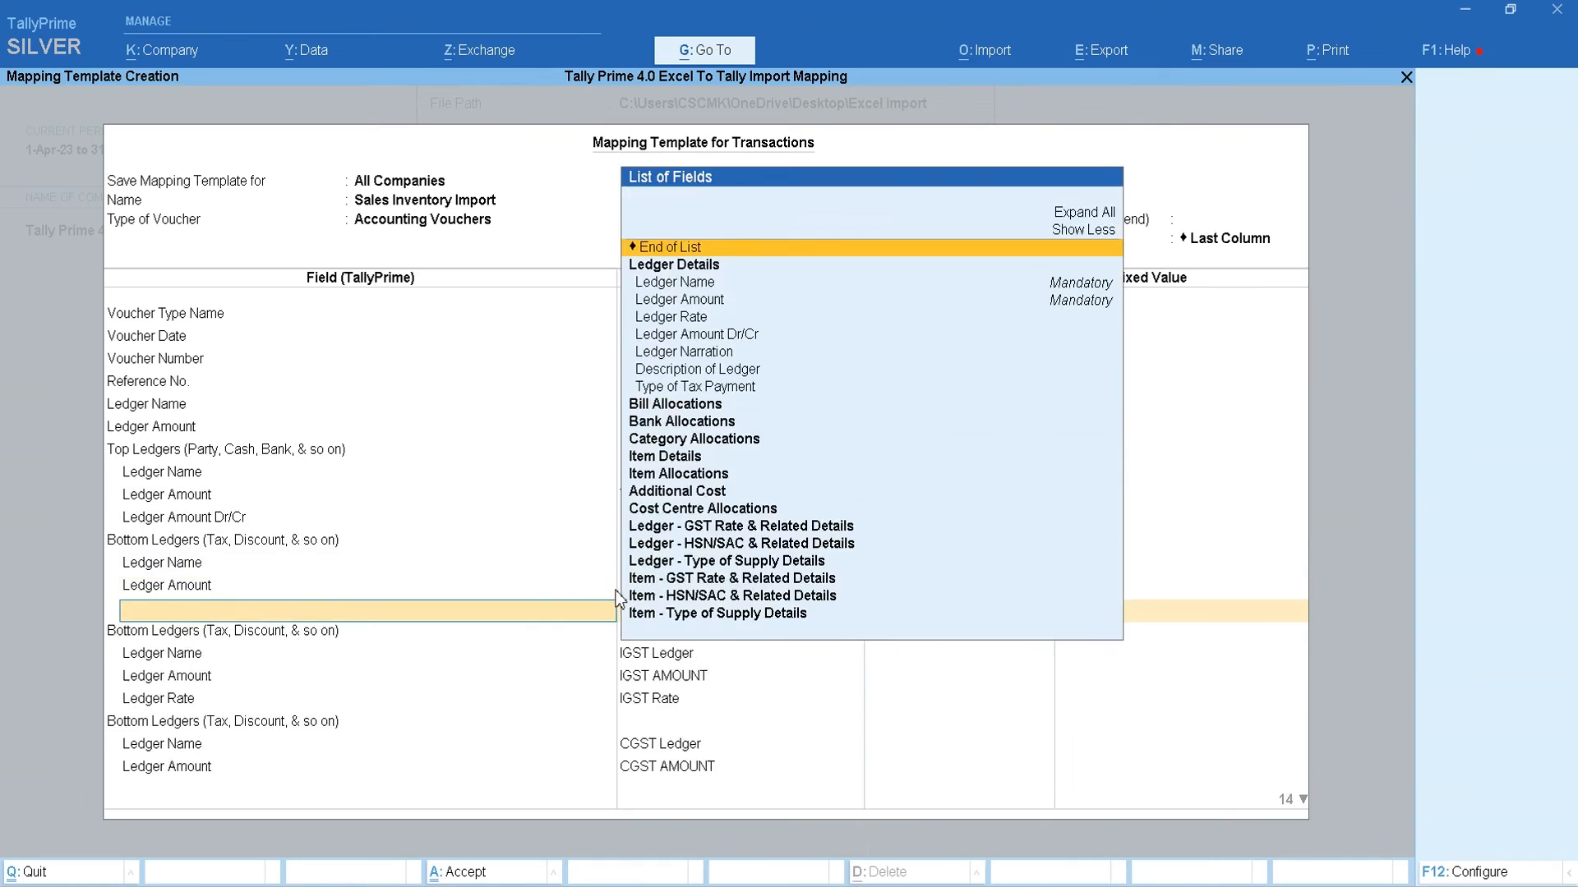
key(Return)
Review the Bottom Ledgers mappings for the name, amount and rate of the IGST and CGST ledgers
key(Return)
key(Return)
key(Return)
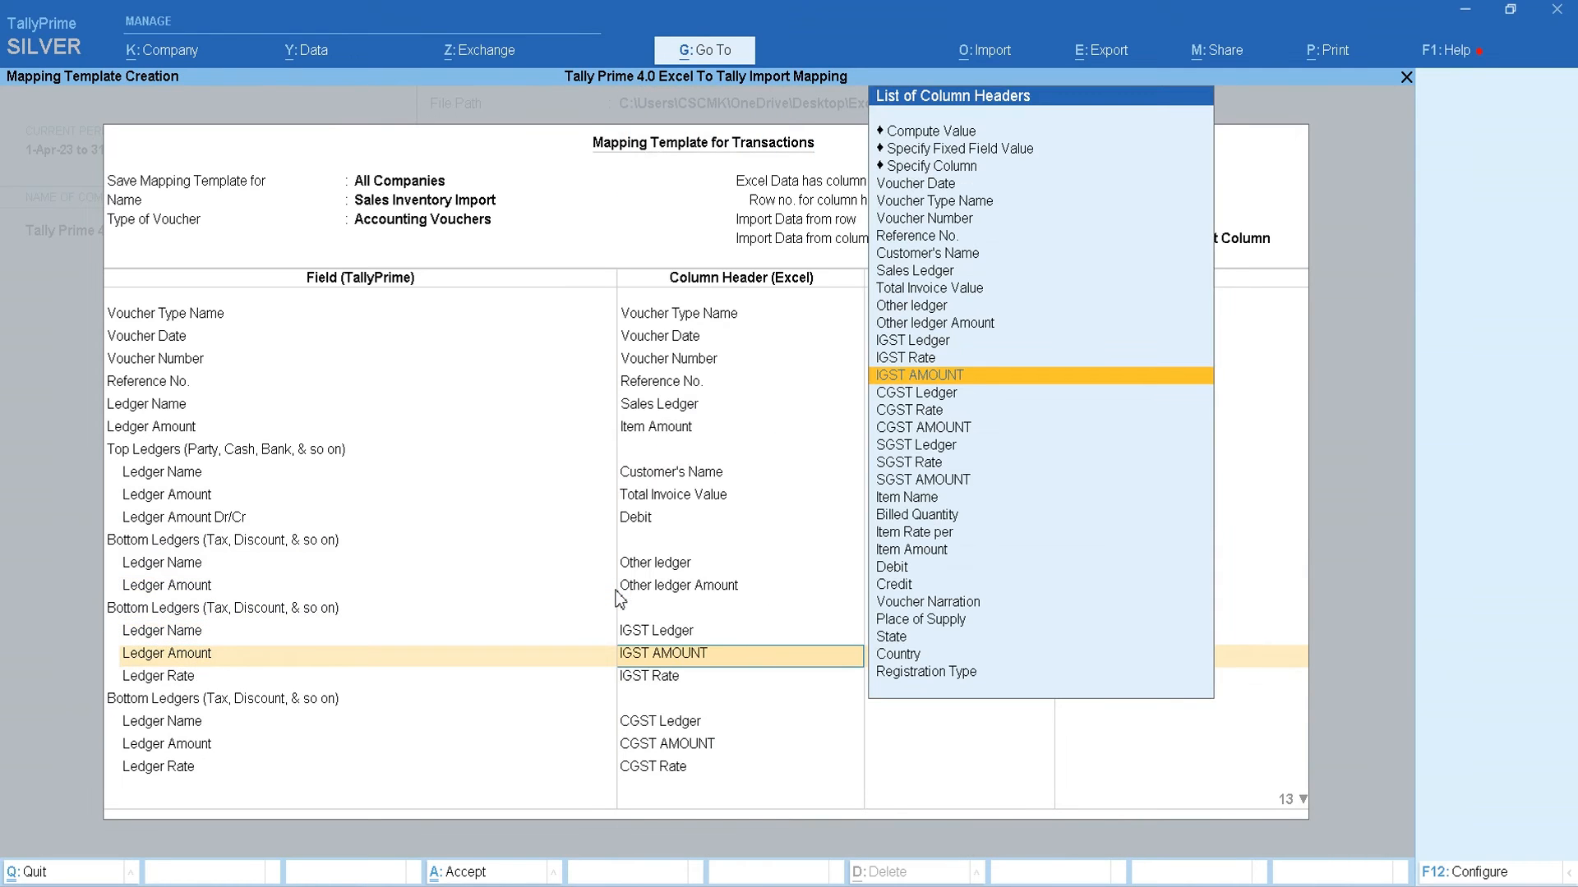
key(Return)
key(Return)
key(Return)
key(Return)
key(Return)
key(Return)
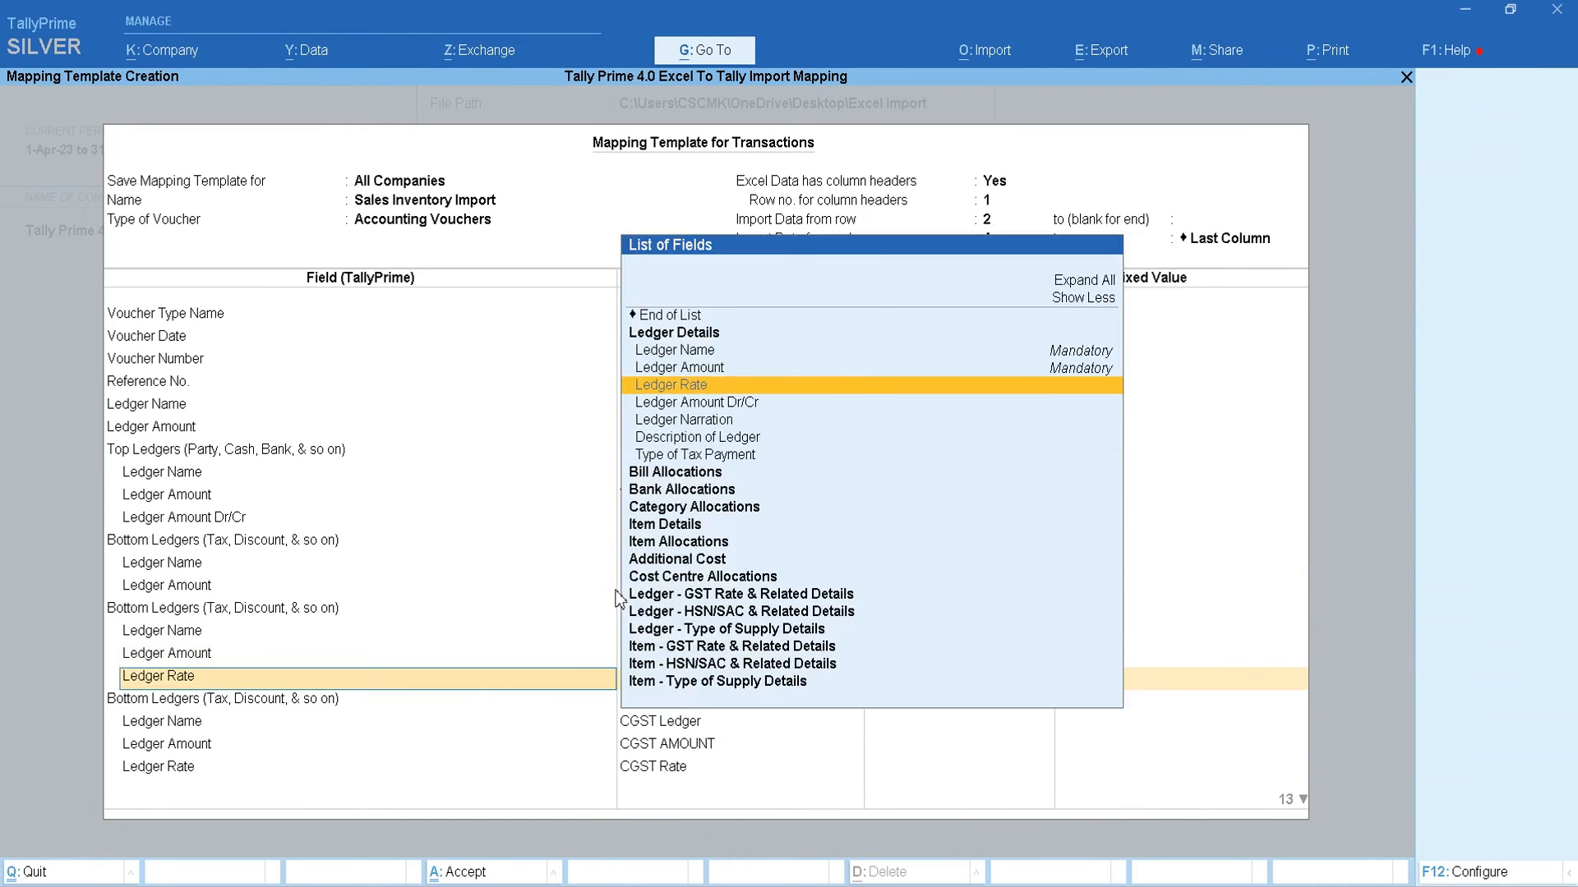
key(Return)
key(Return)
key(Return)
key(Return)
key(Return)
key(Return)
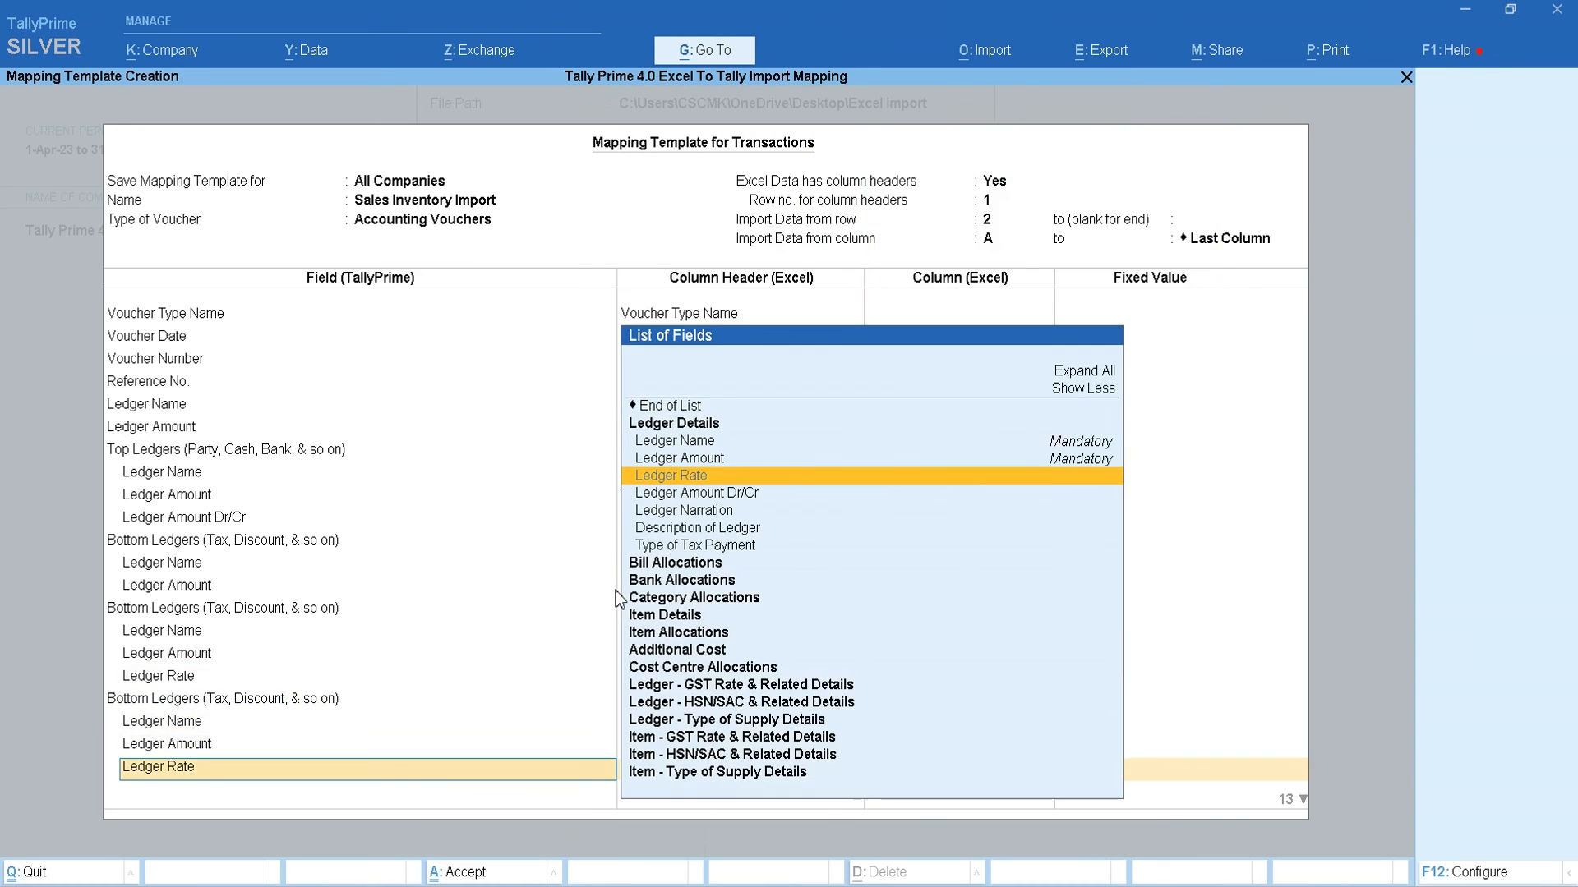
Check the SGST ledger name, amount and rate mappings in the last Bottom Ledgers group
key(Return)
key(Return)
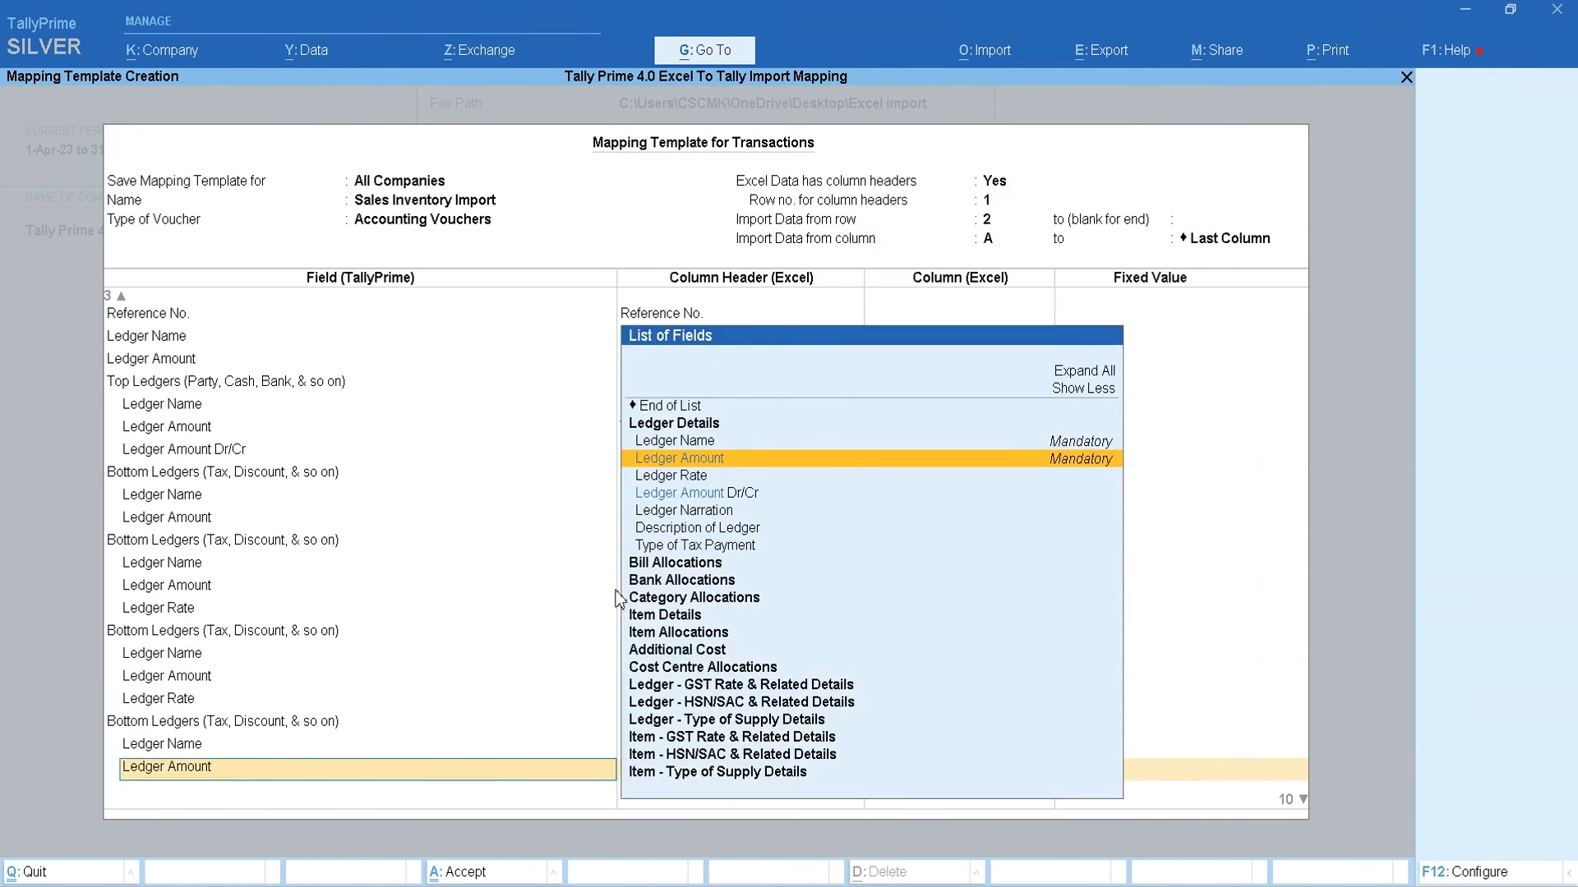
key(Return)
key(Return)
key(Return)
key(Return)
key(Return)
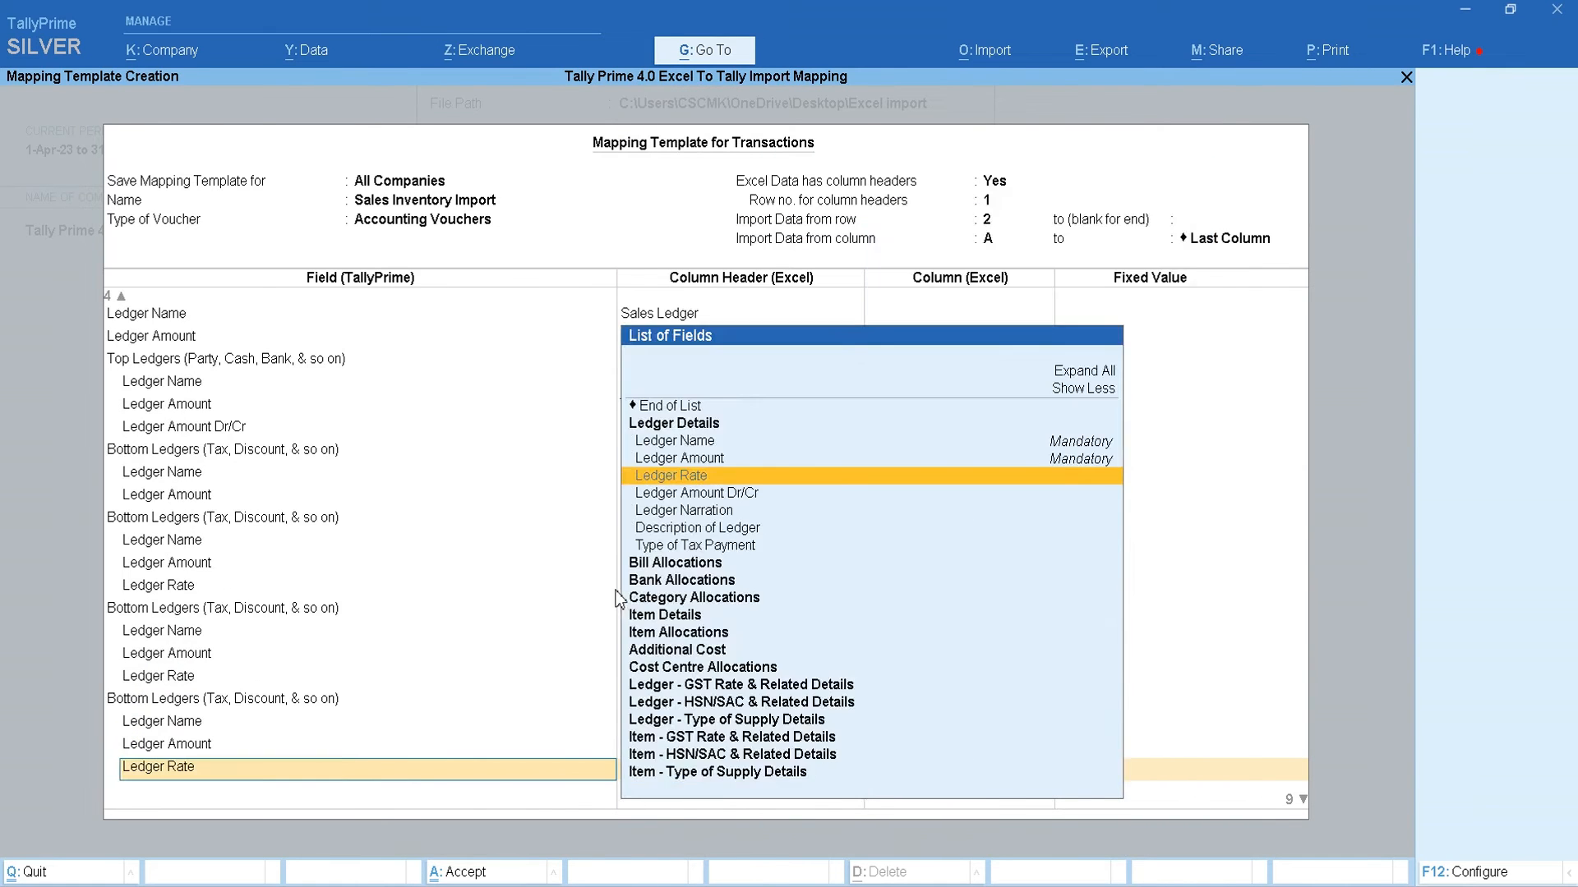
key(Return)
key(Return)
key(Return)
Examine the item mappings from Item Name through Item Amount and the Voucher Narration mapping
key(Return)
key(Return)
key(Return)
key(Return)
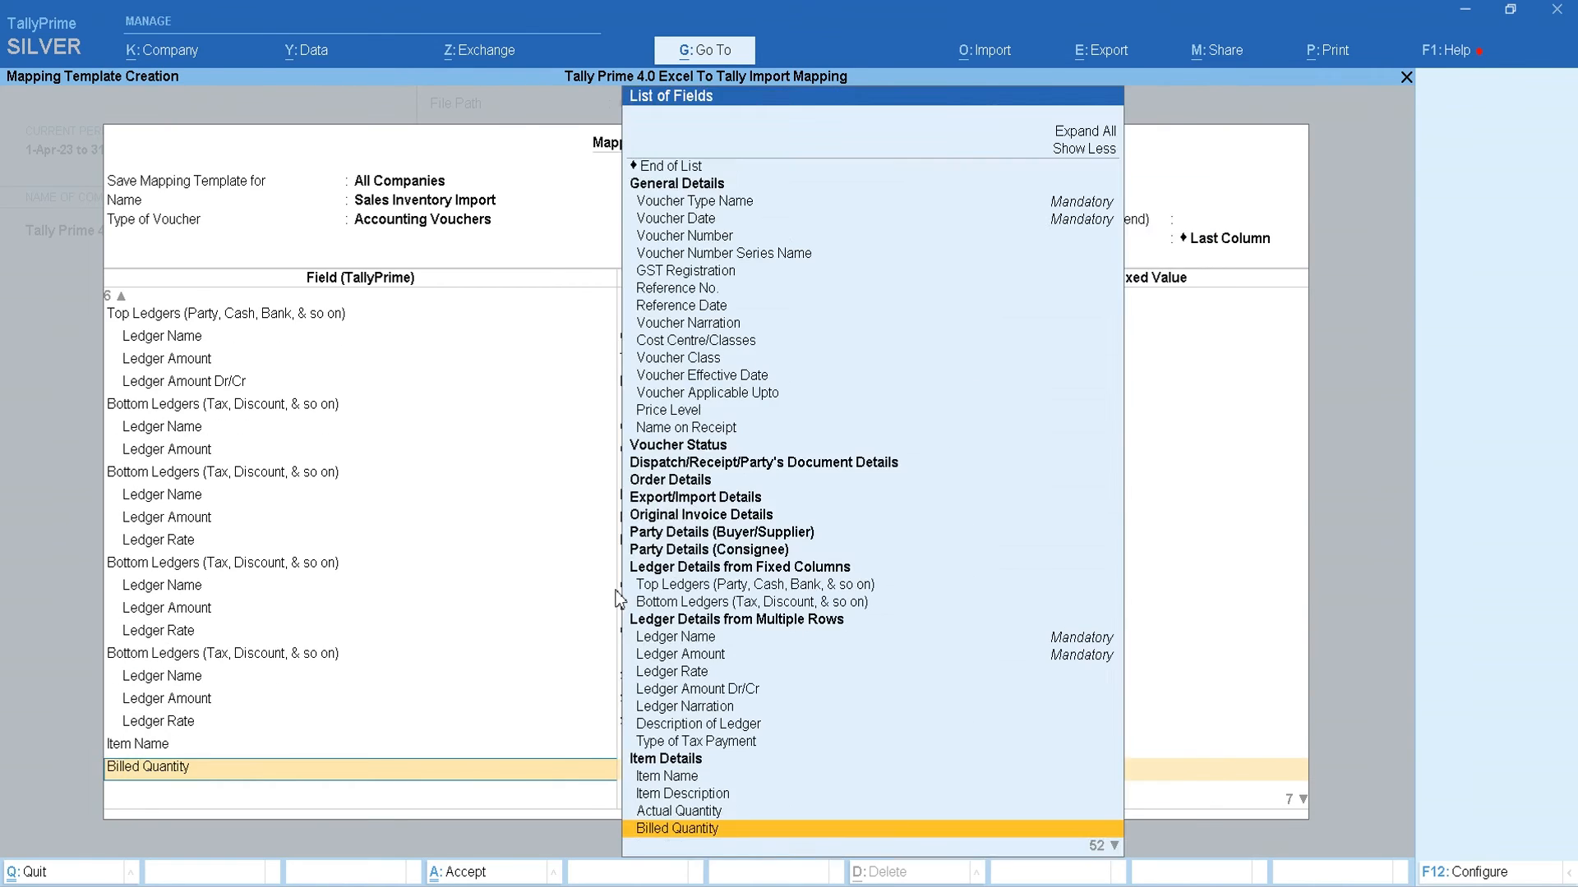
key(Return)
key(Return)
key(Return)
key(Return)
key(Return)
key(Return)
key(Return)
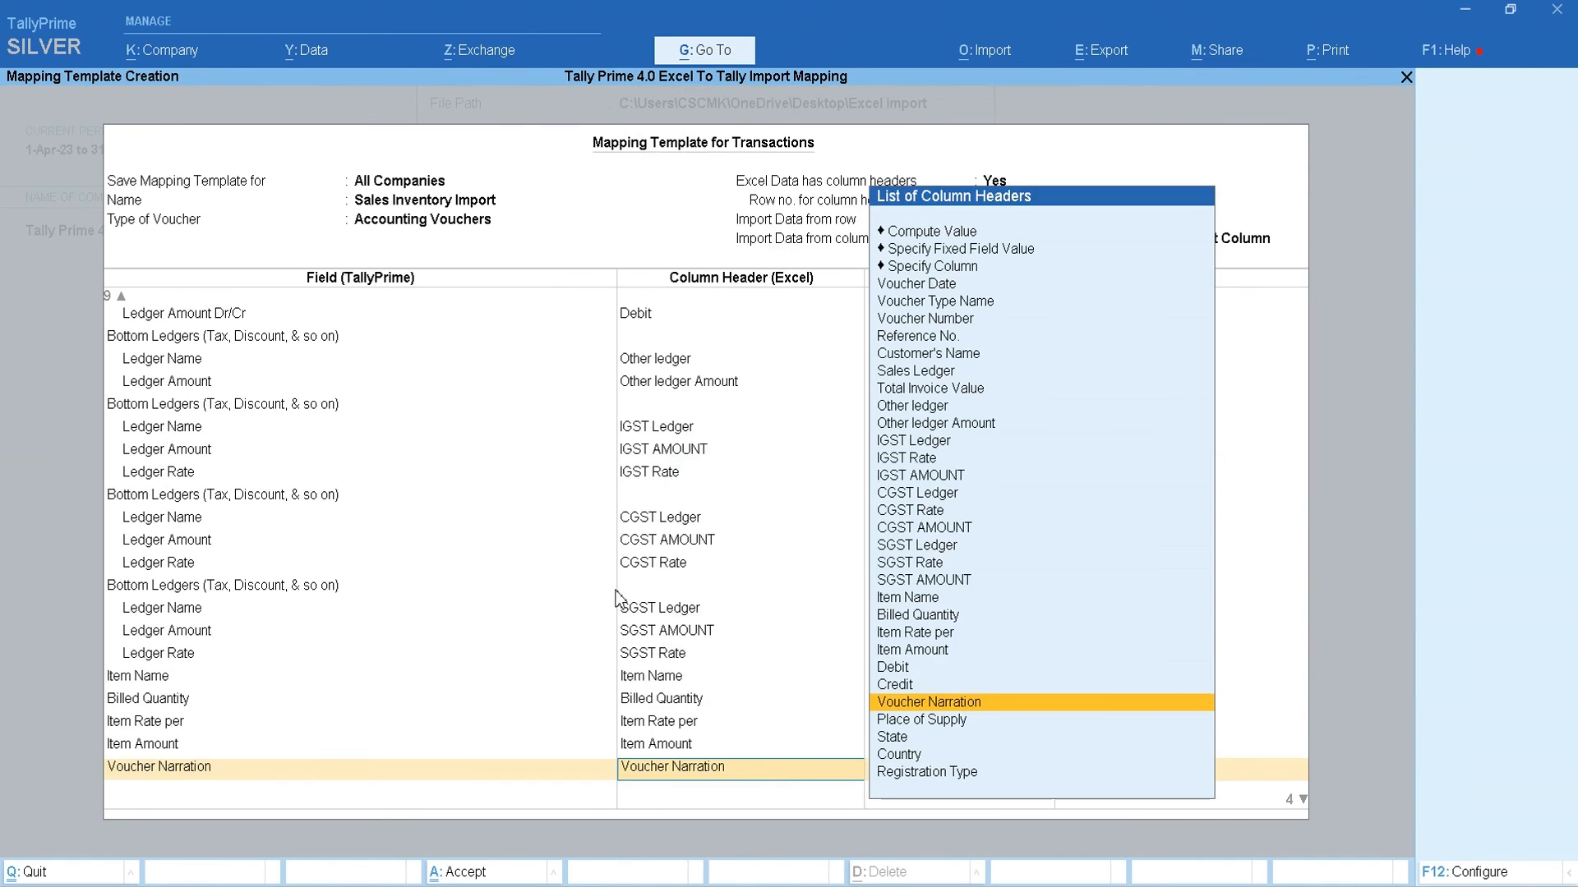
Go through the remaining buyer field mappings, including State and Country, and save the Sales Inventory Import template
key(Return)
key(Return)
key(Return)
key(Return)
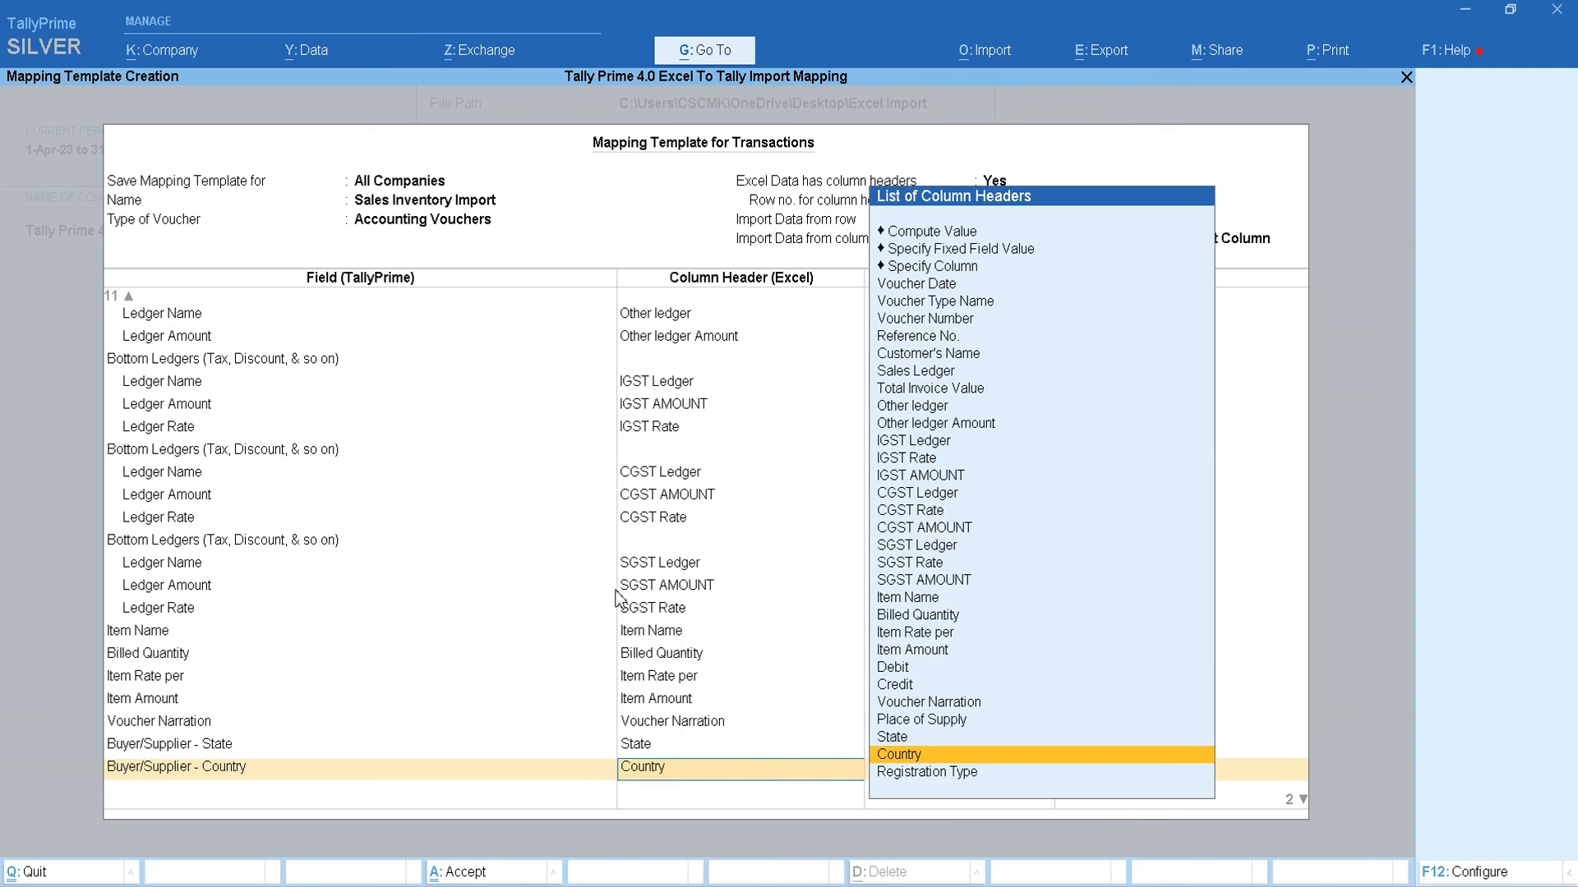
key(Return)
key(Return)
key(Return)
key(Return)
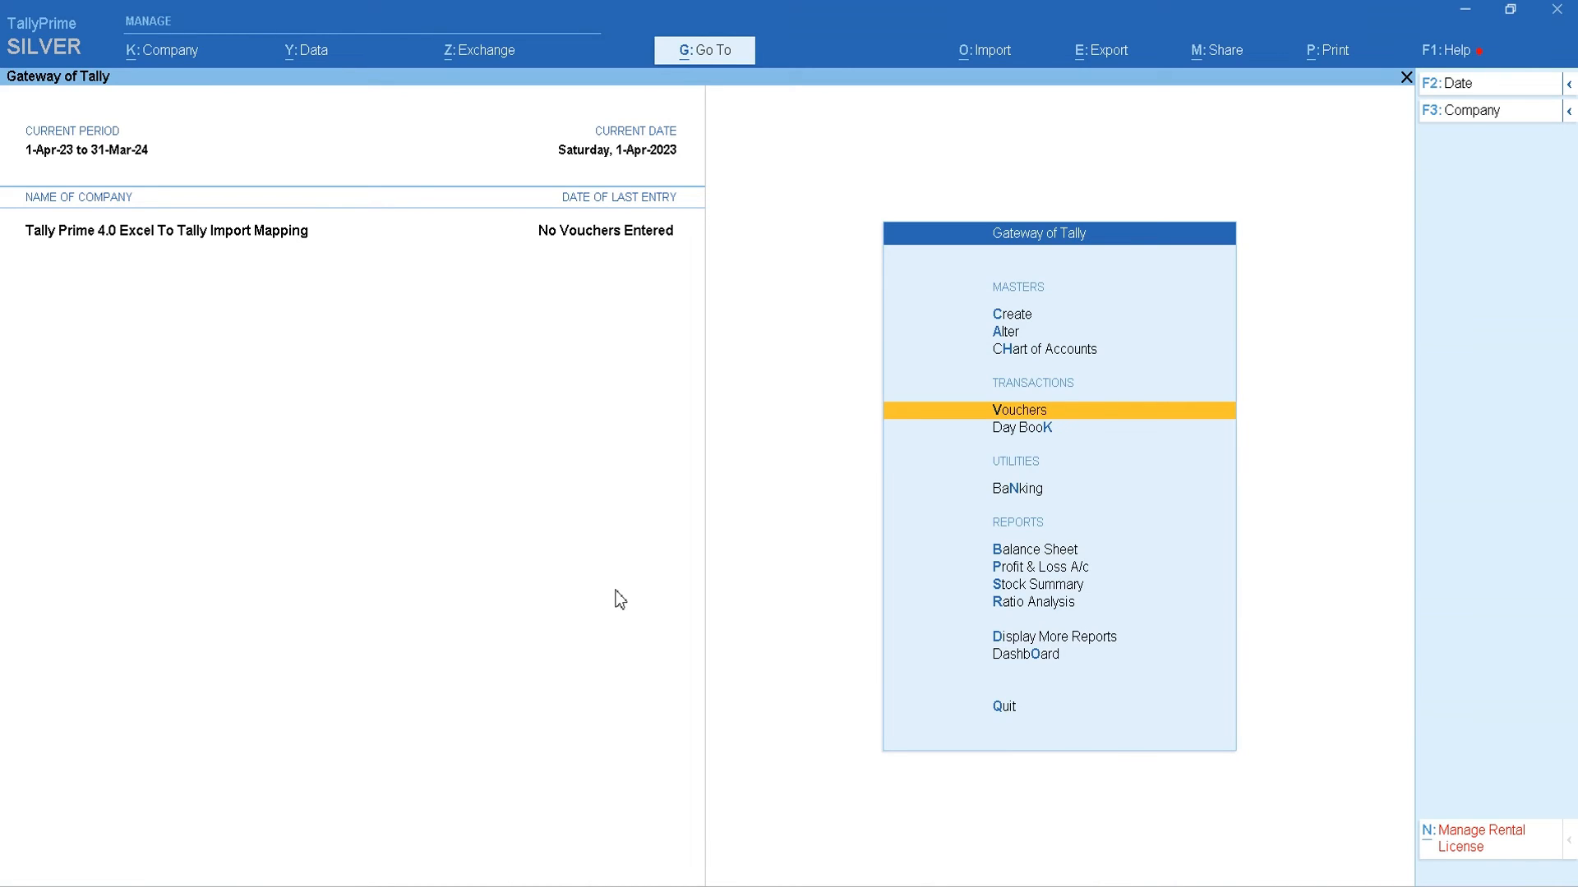
Set up a transactions import in Excel format from the Inventory Voucher worksheet of Sales Inventory Import.xlsx
click(984, 71)
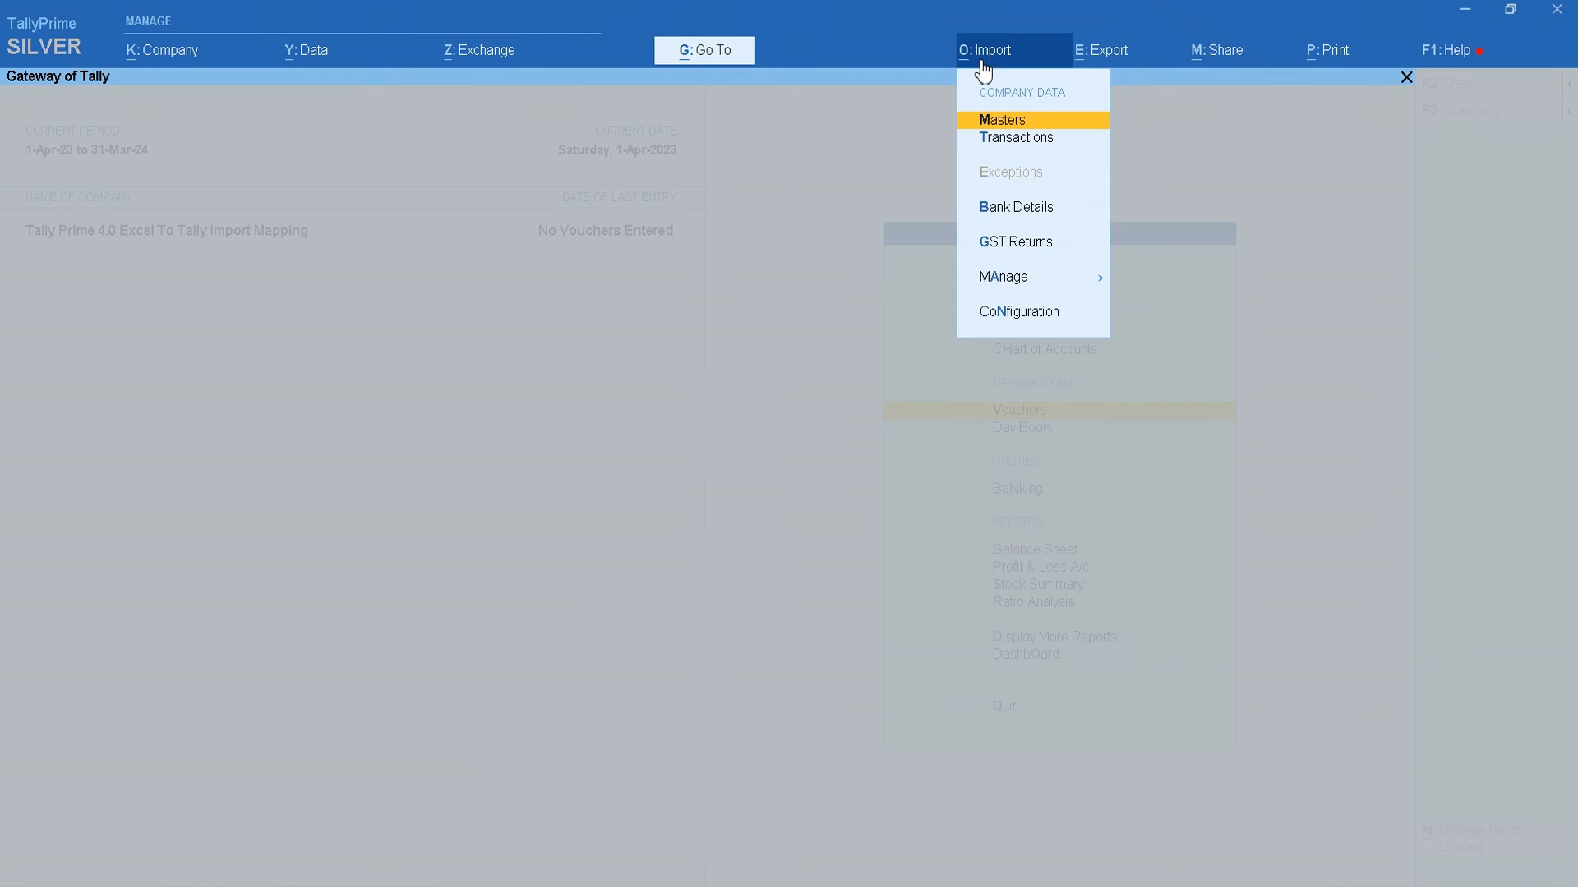
key(Down)
key(Return)
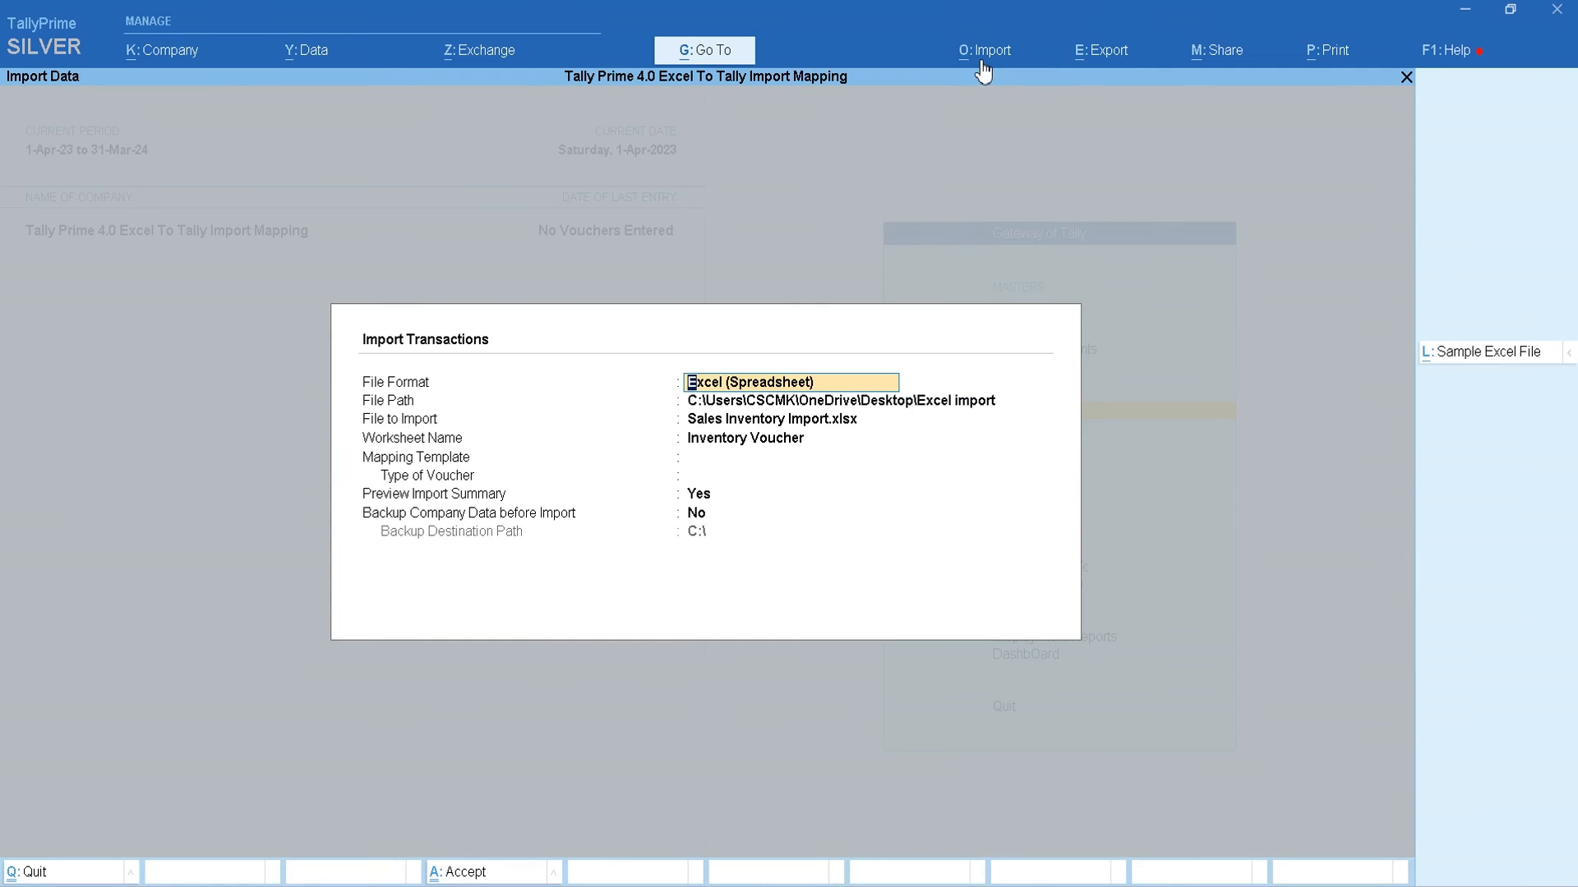
key(Return)
key(Return)
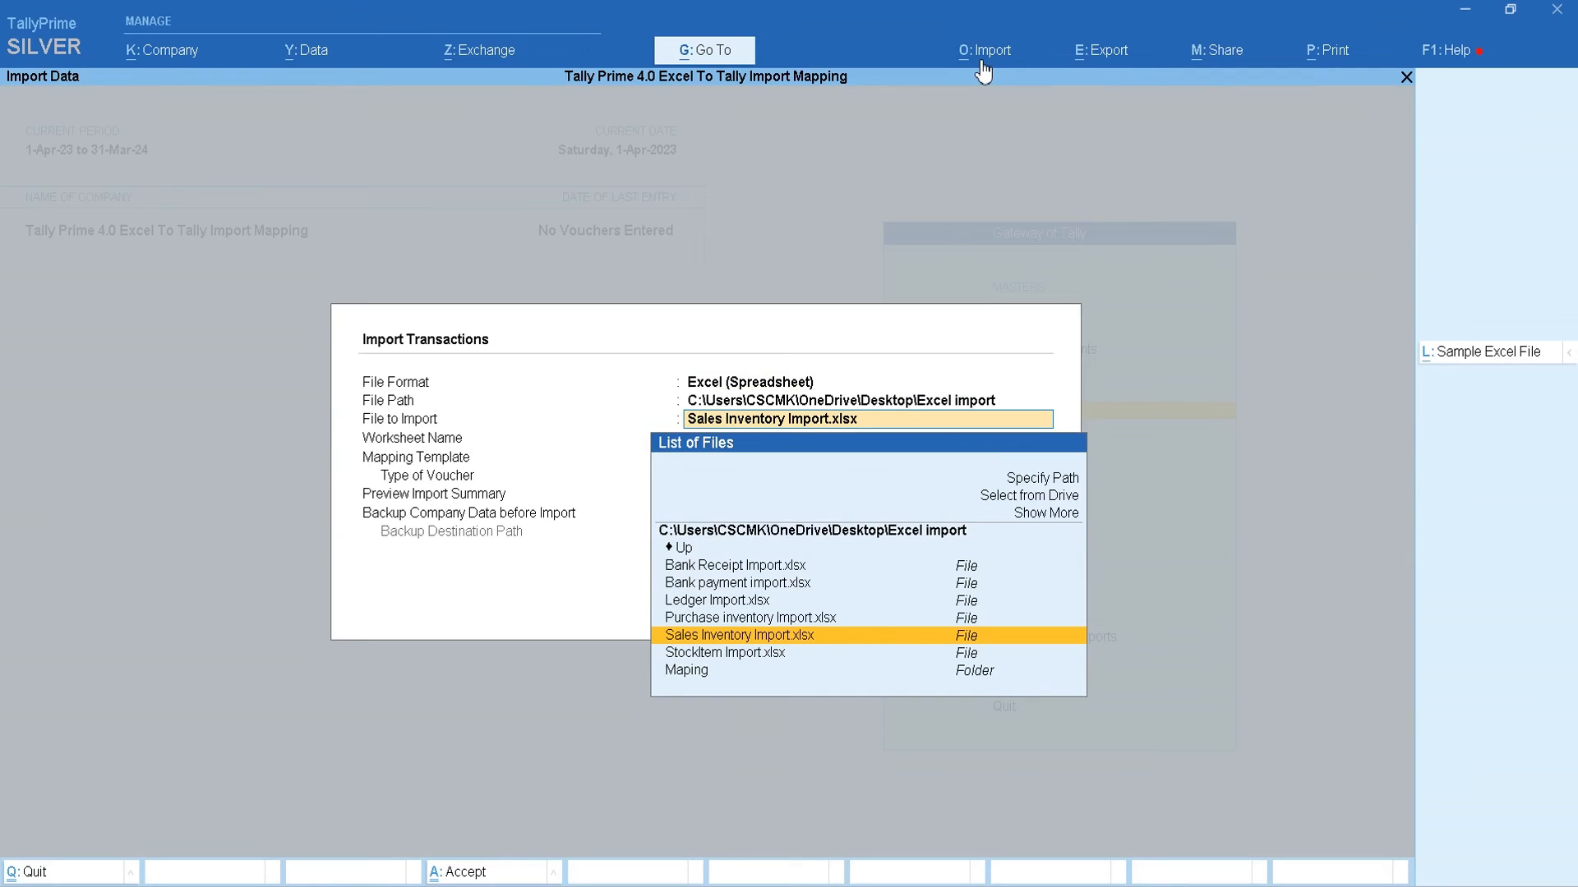
click(926, 637)
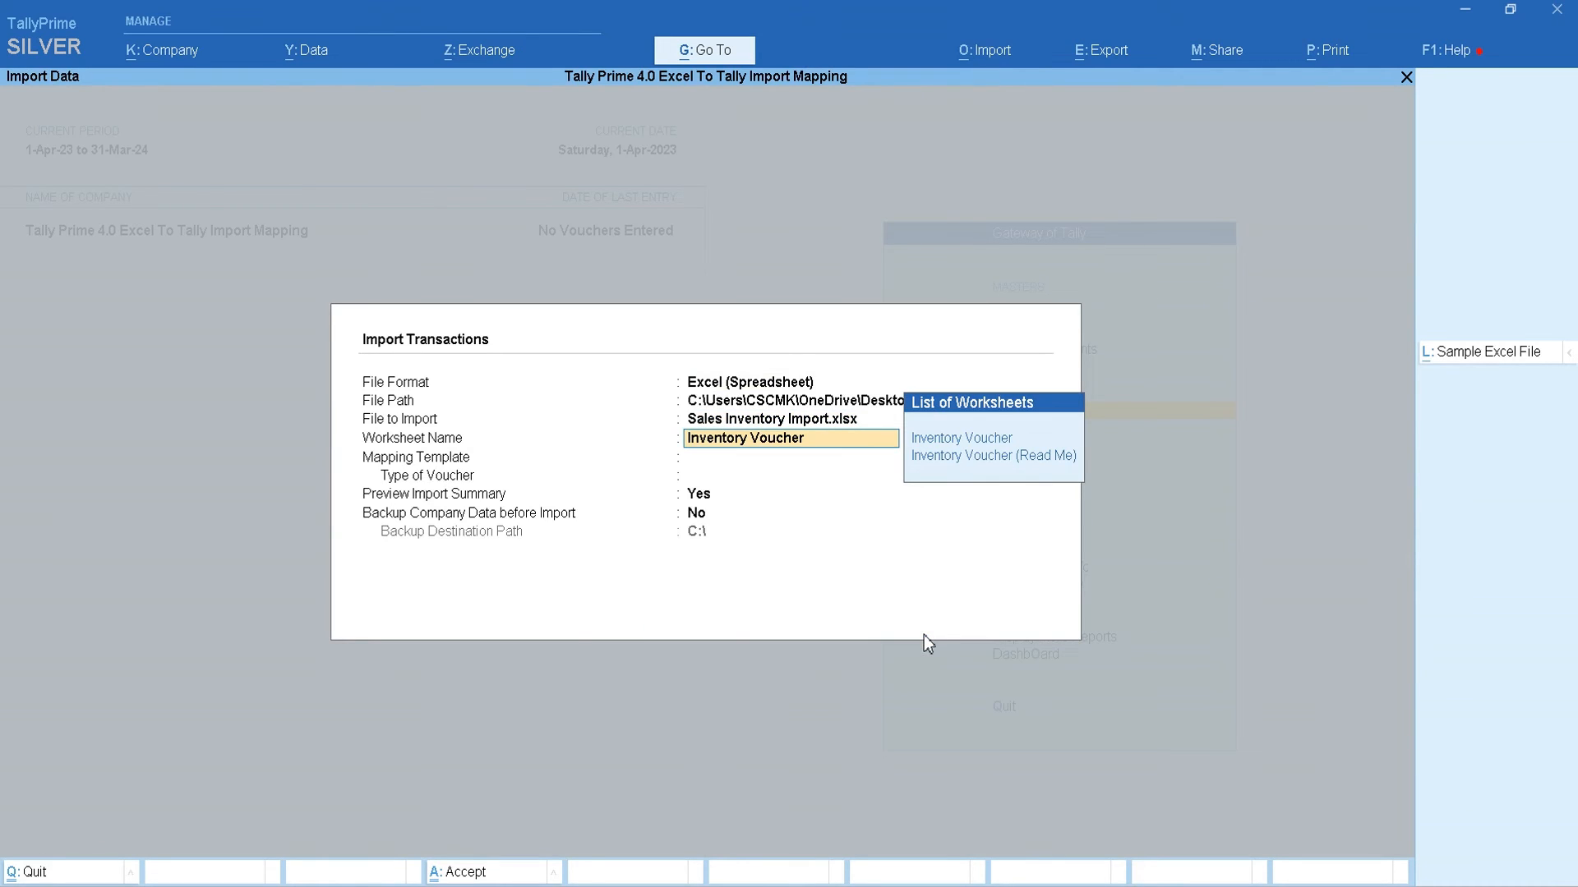
key(Return)
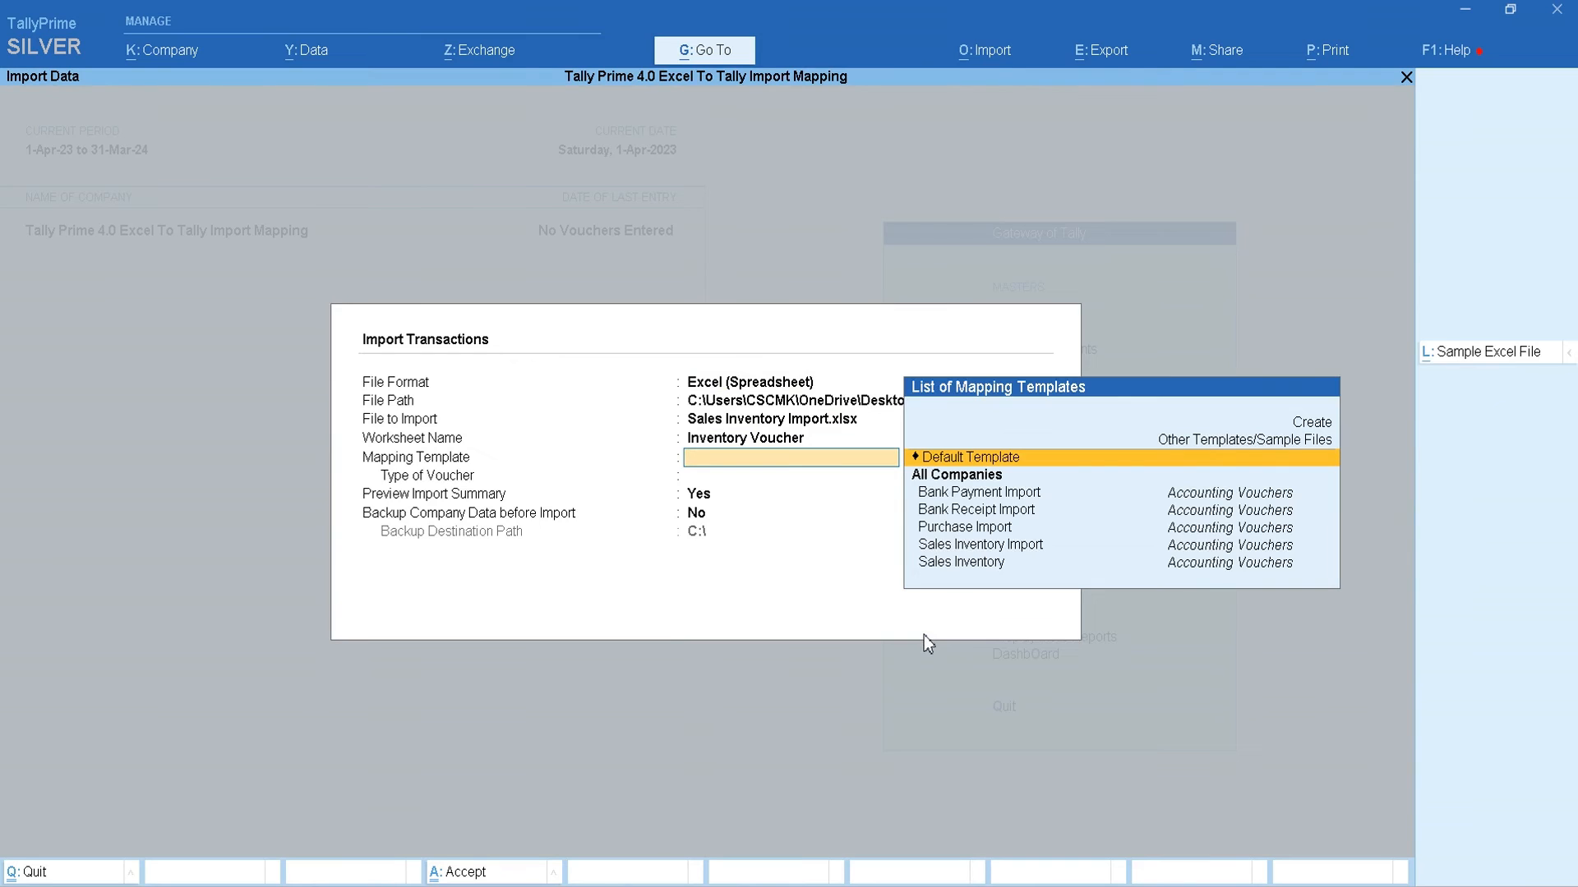
Choose the Sales Inventory Import mapping template and keep the import summary preview set to Yes
key(Down)
key(Down)
key(Down)
key(Down)
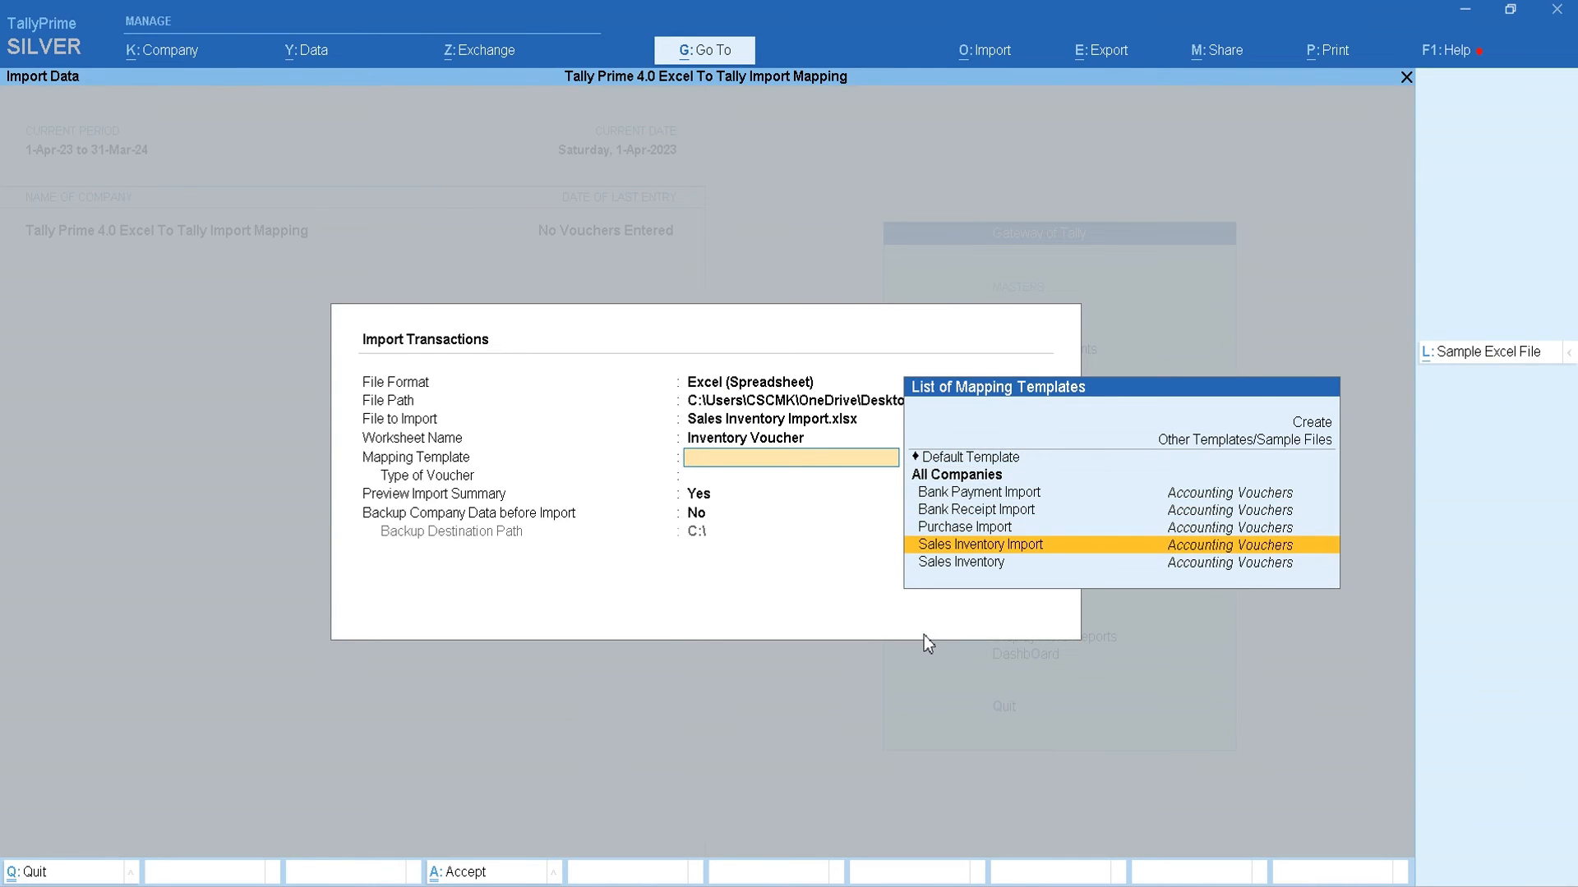
key(Return)
key(Return)
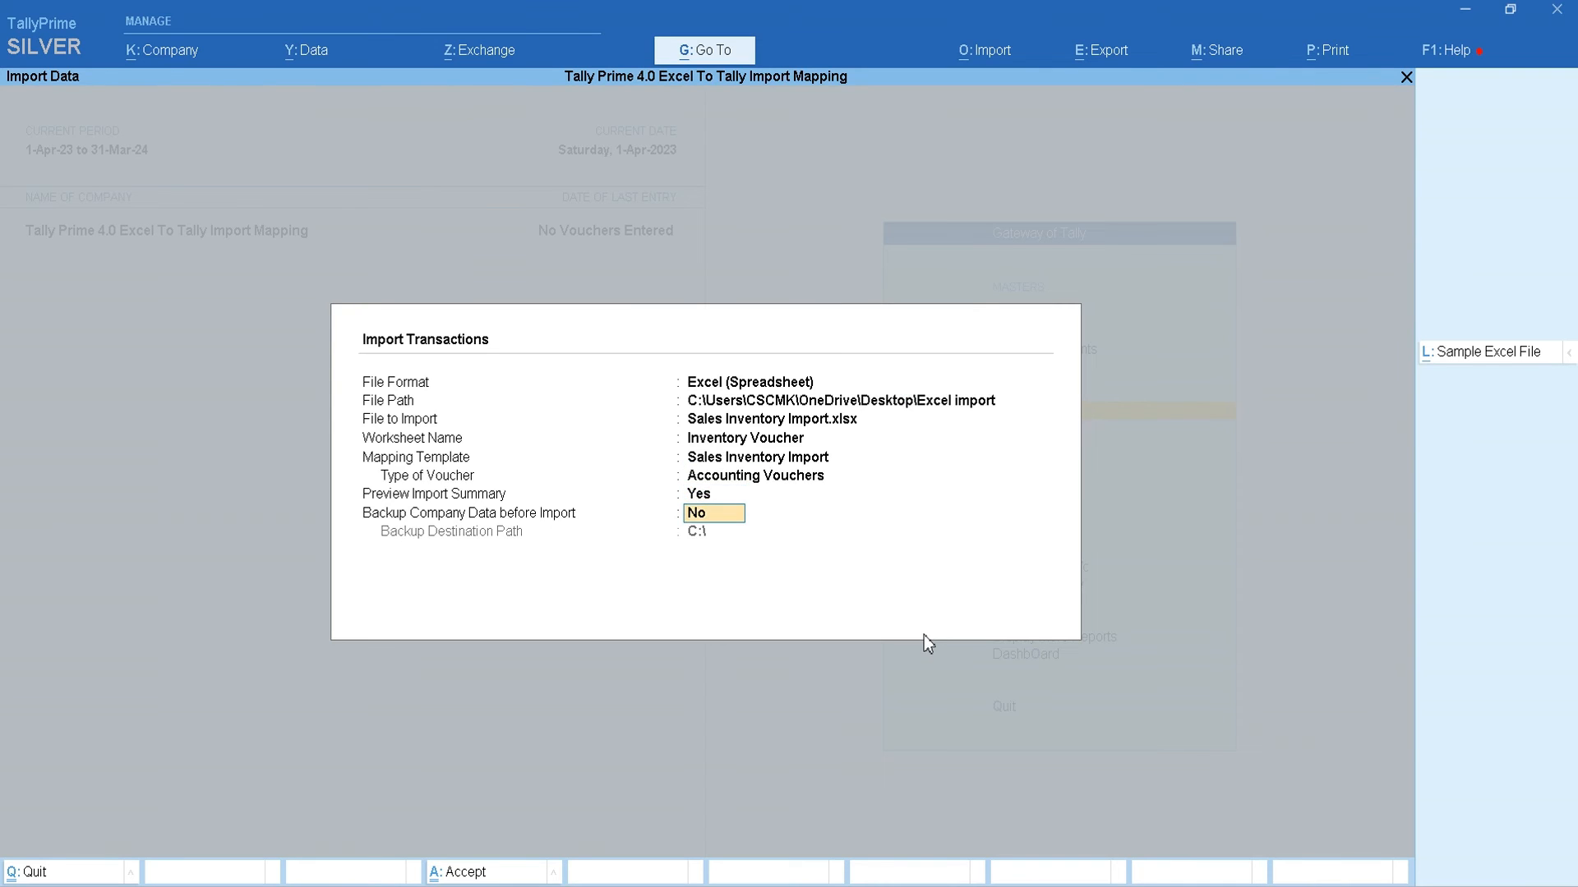
Try to import the sales vouchers from the preview without a company data backup, and open the event log
key(Return)
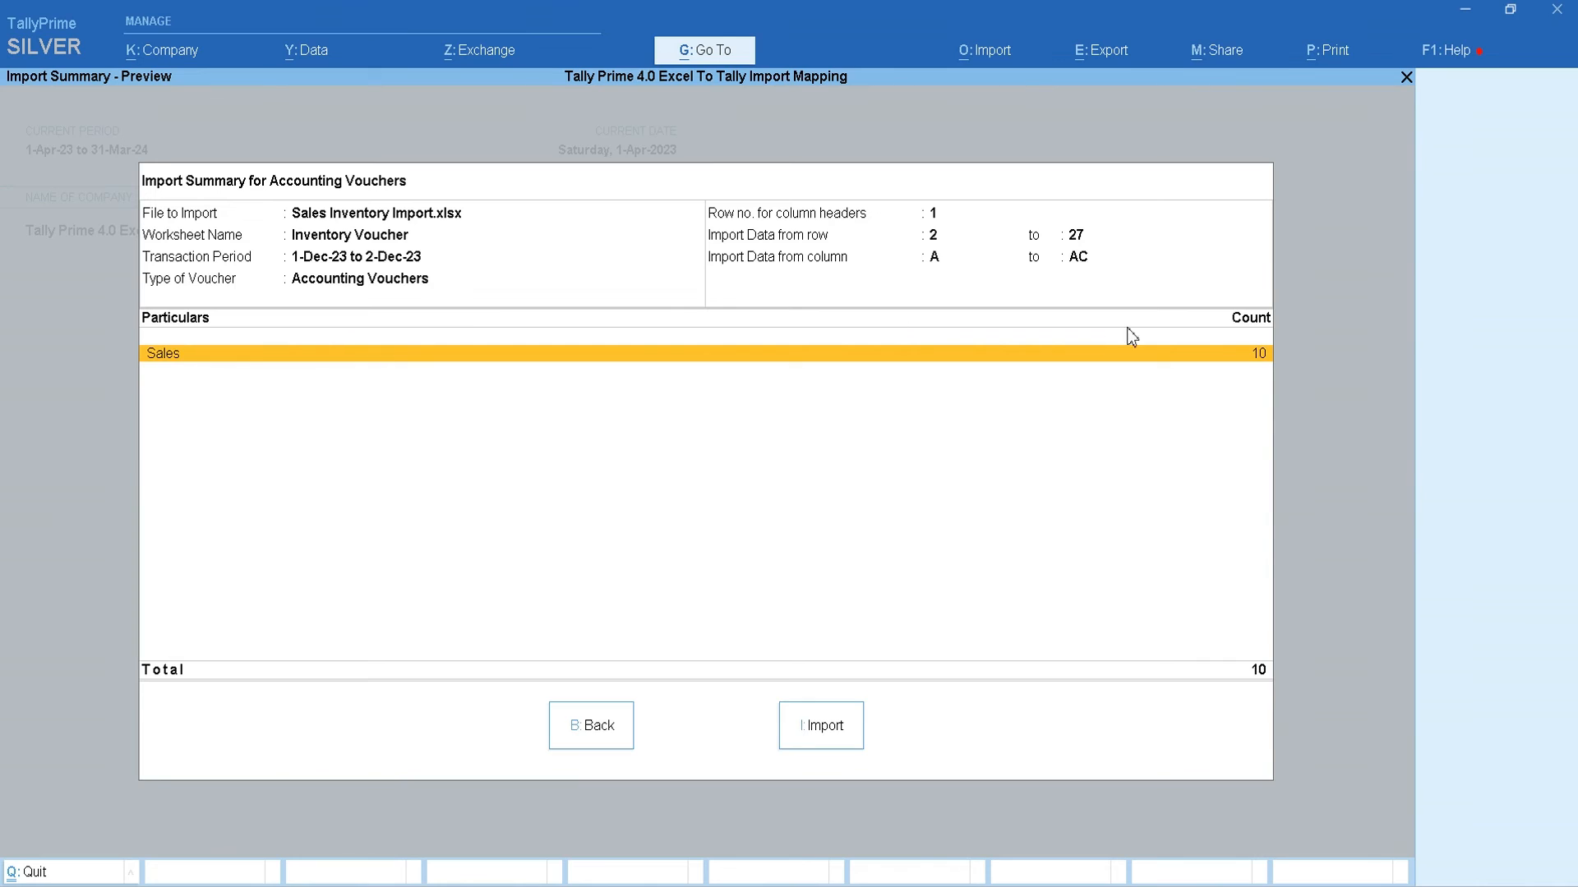
click(823, 746)
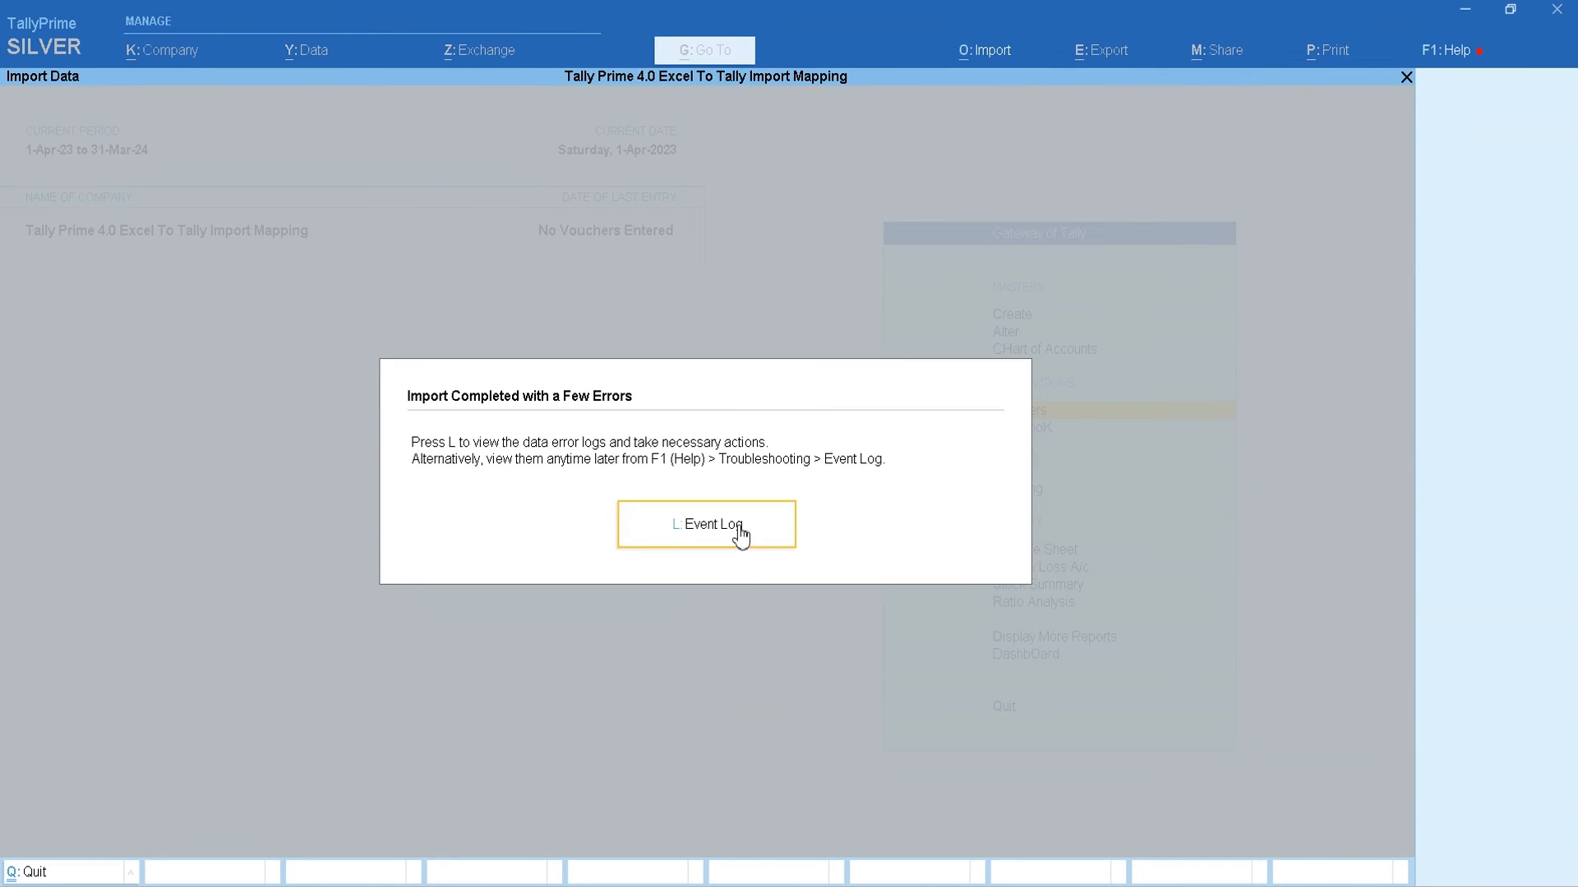
click(739, 532)
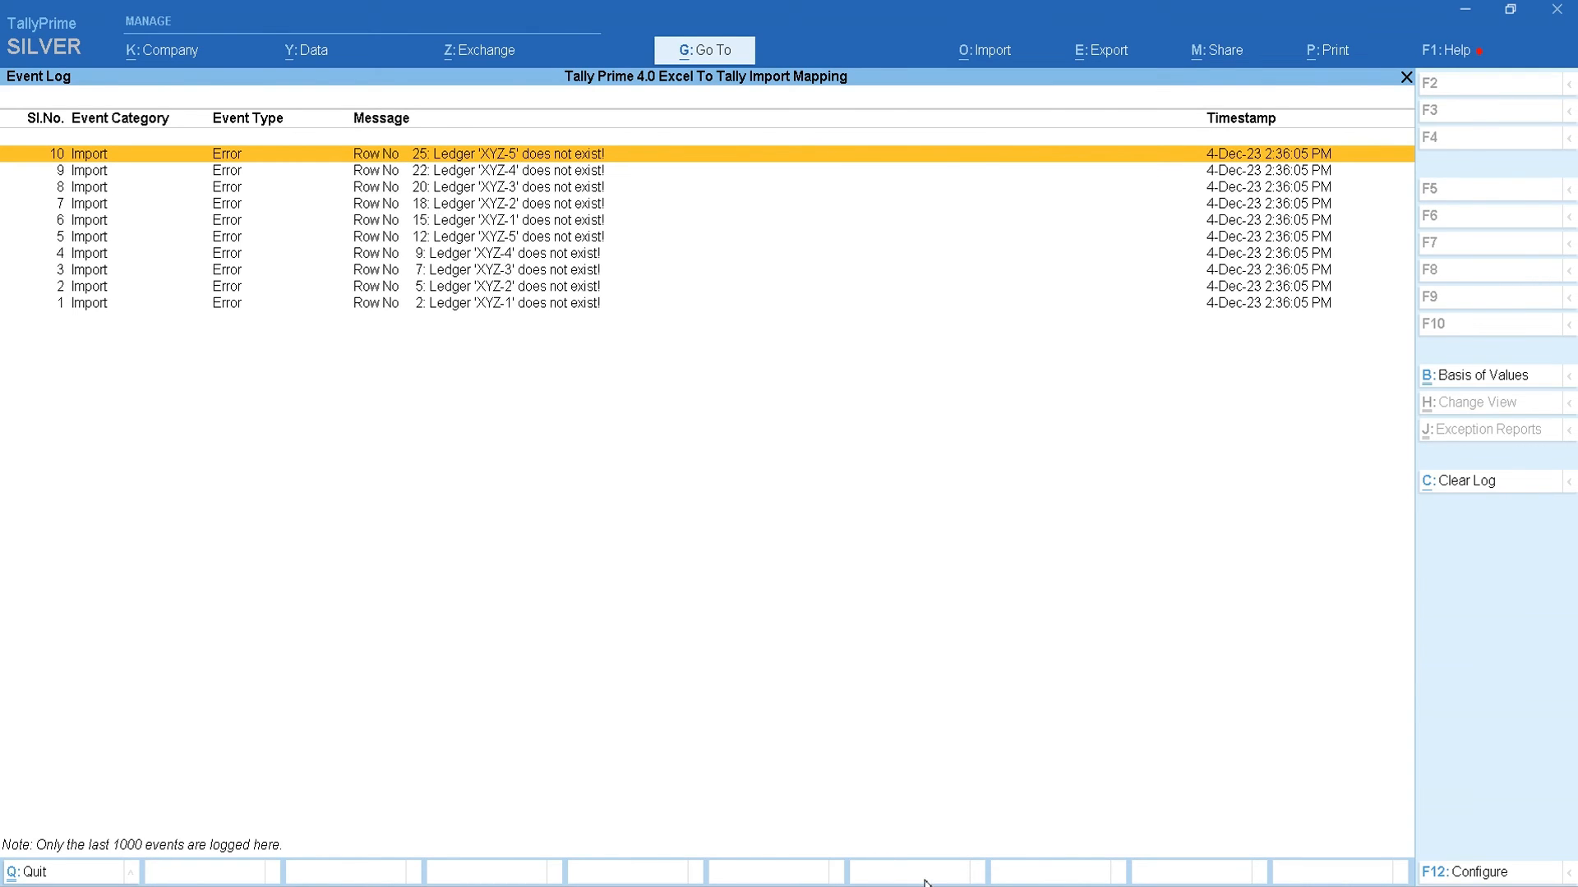
Compare the ledgers named in the event log with the Customer's Name and Sales Ledger columns of the Excel workbook
key(alt+Tab)
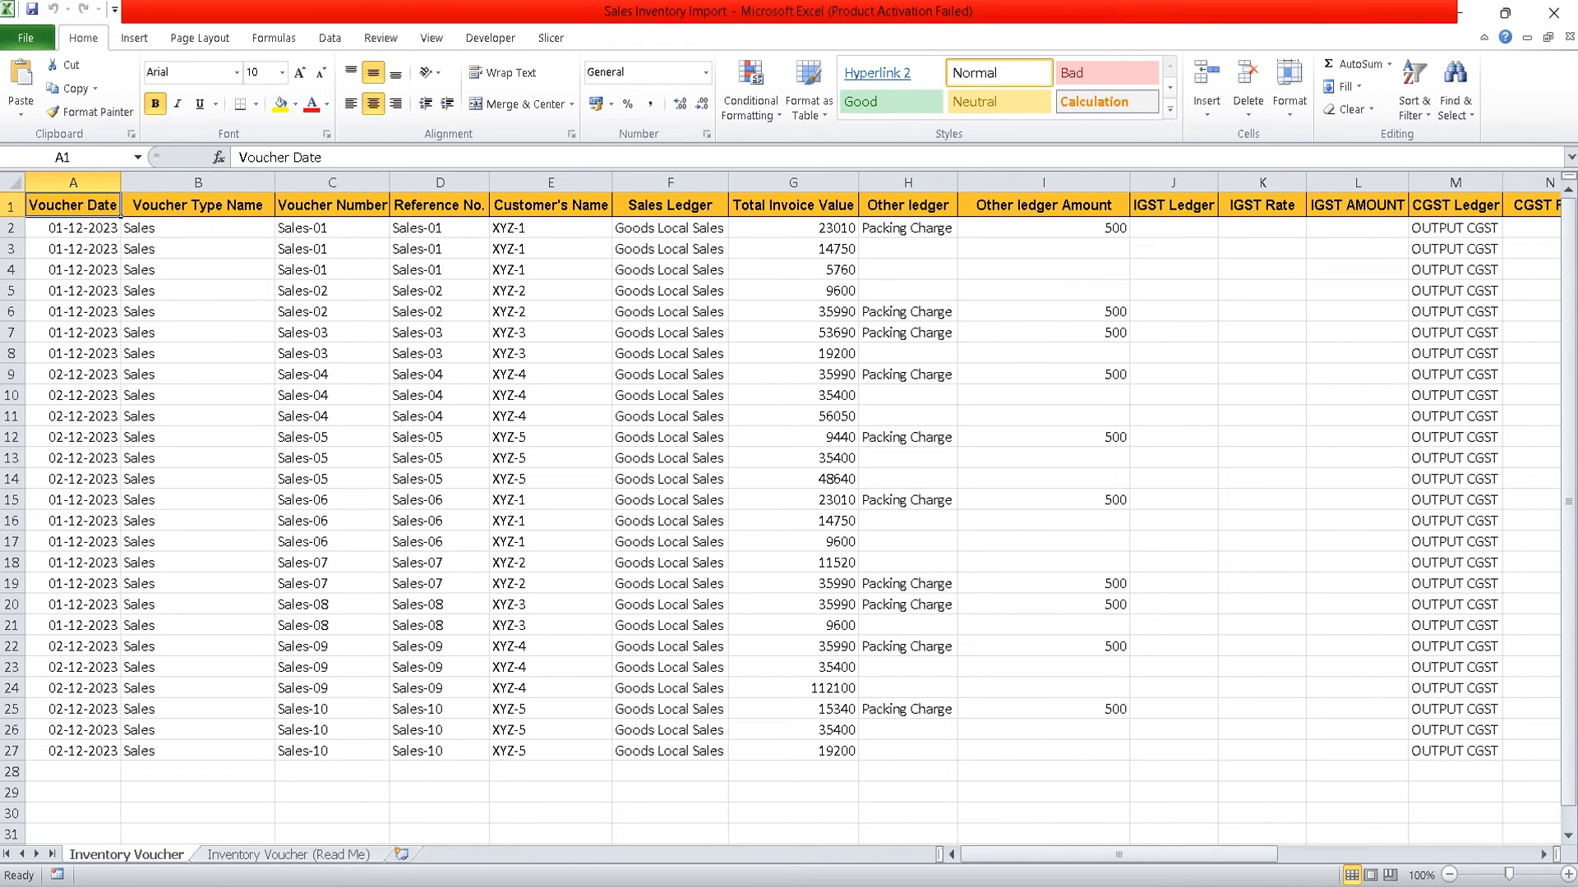
key(alt+Tab)
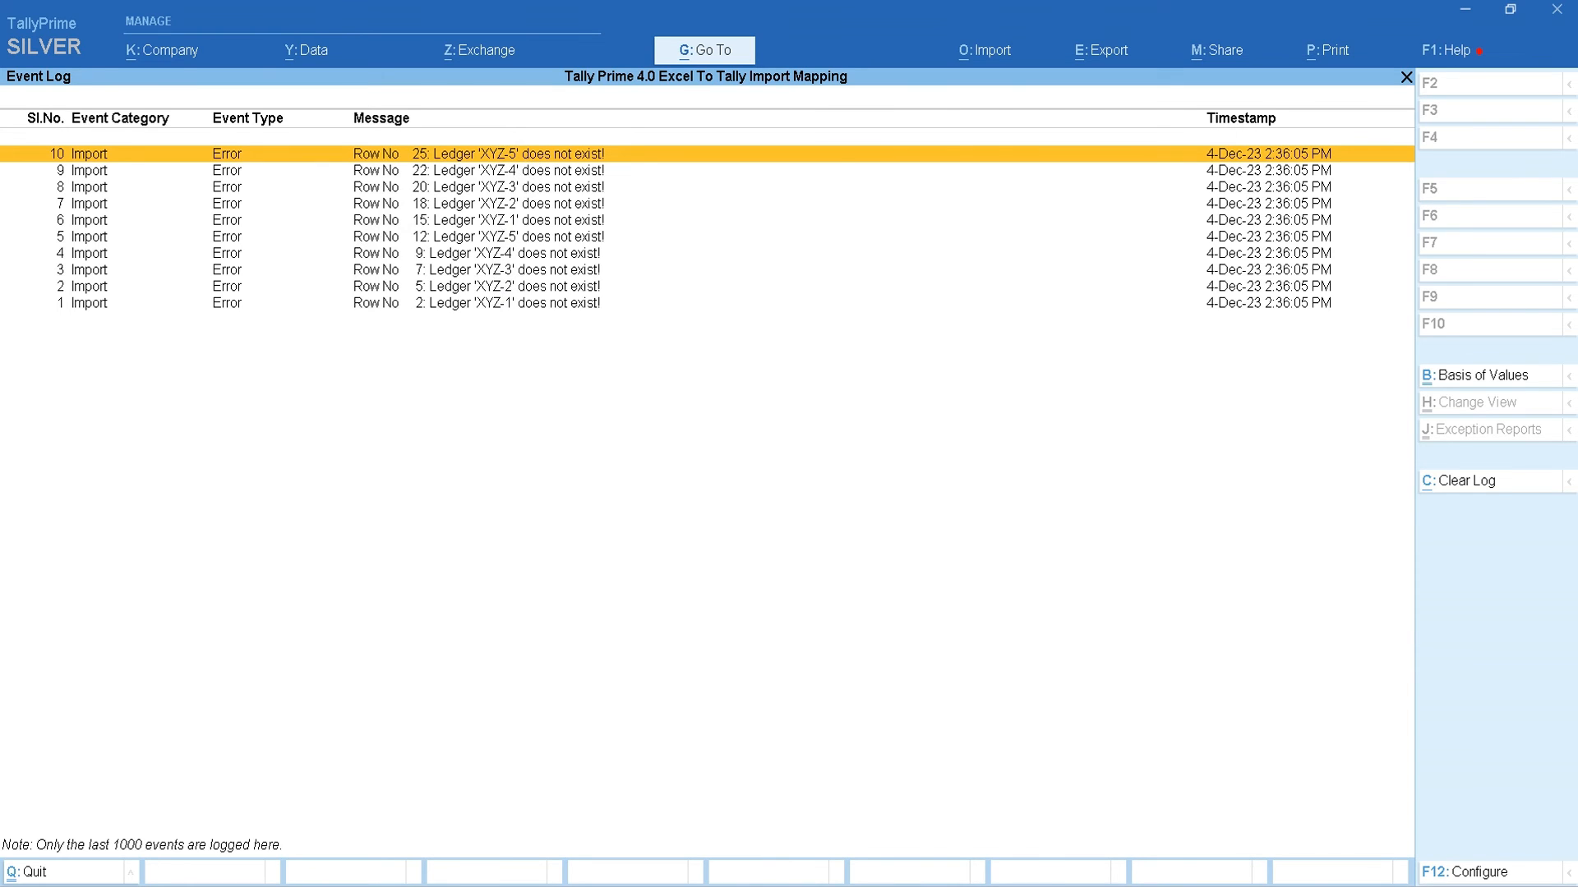
click(1041, 885)
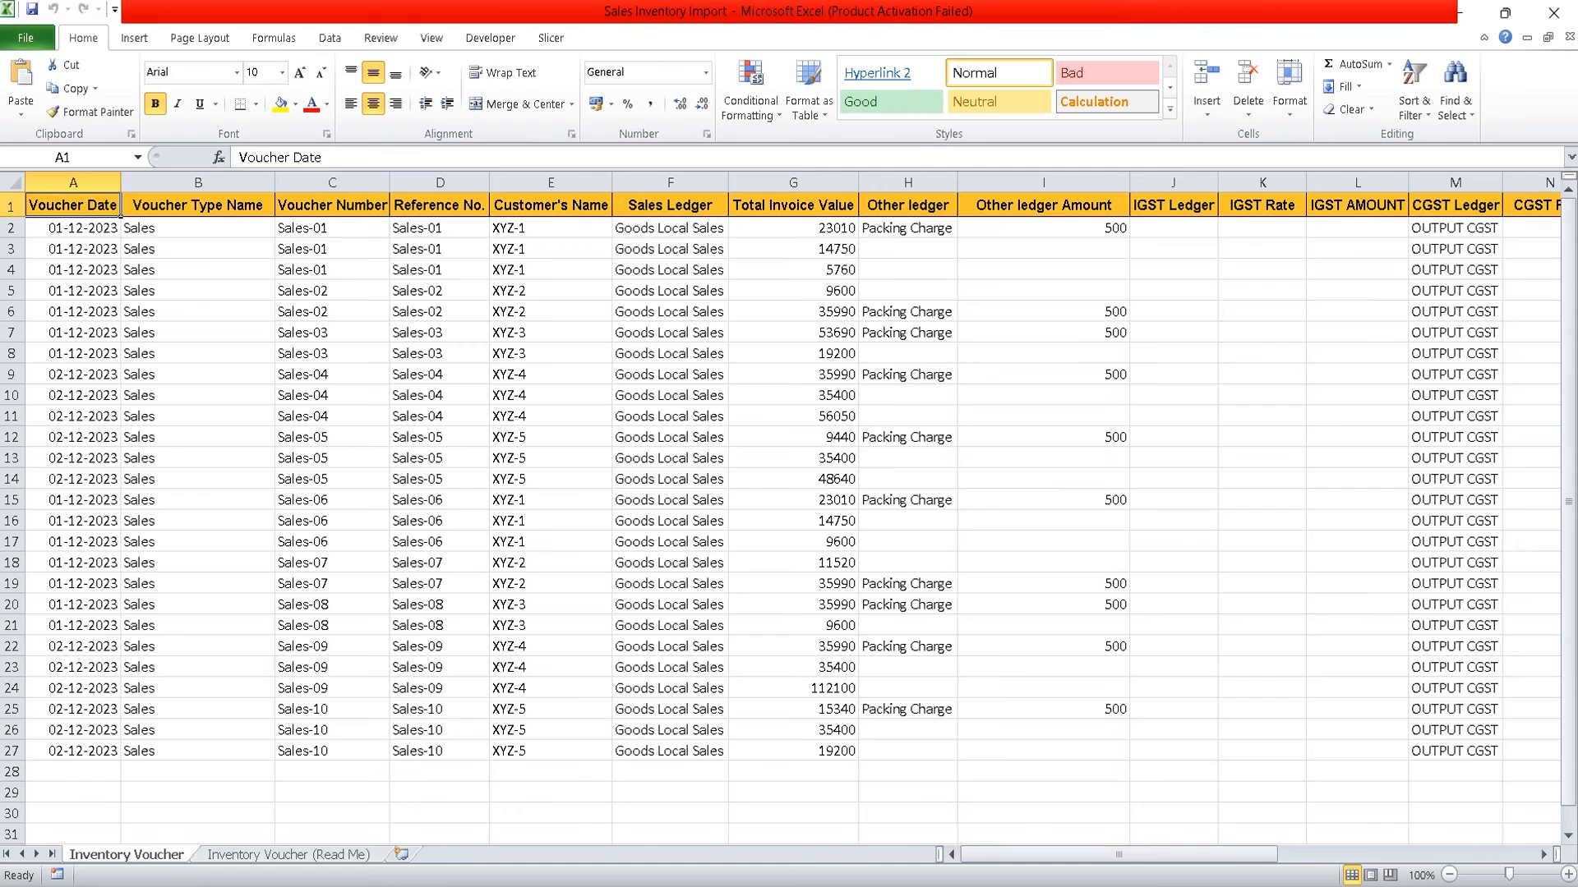
click(513, 232)
click(641, 232)
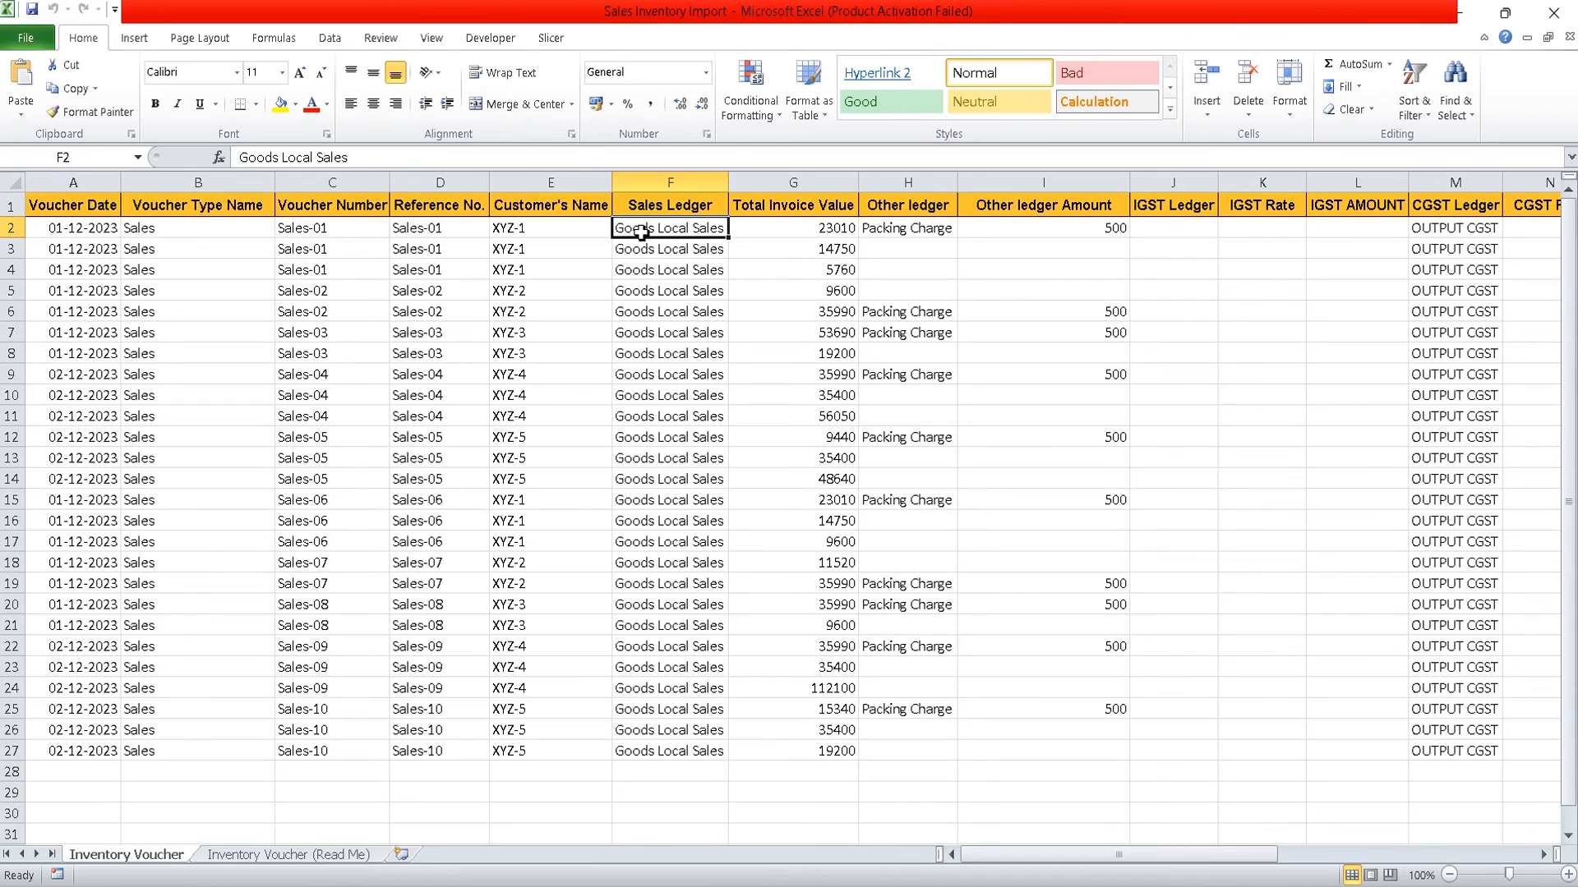
click(518, 234)
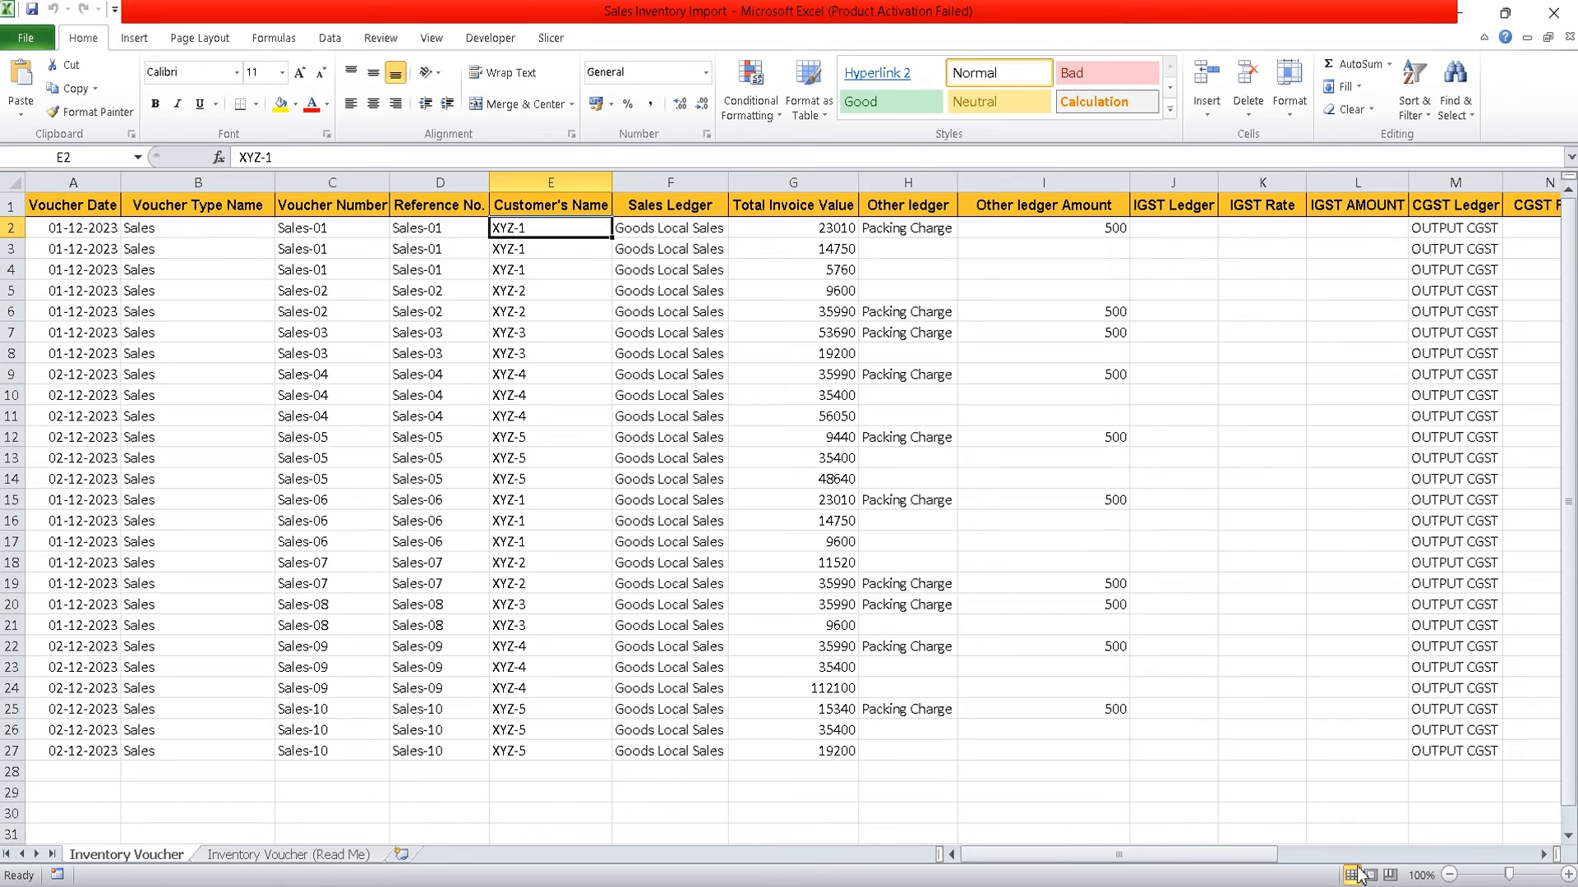
Switch back to TallyPrime and reopen the transactions import, keeping the Sales Inventory Import file, worksheet and mapping template
key(alt+Tab)
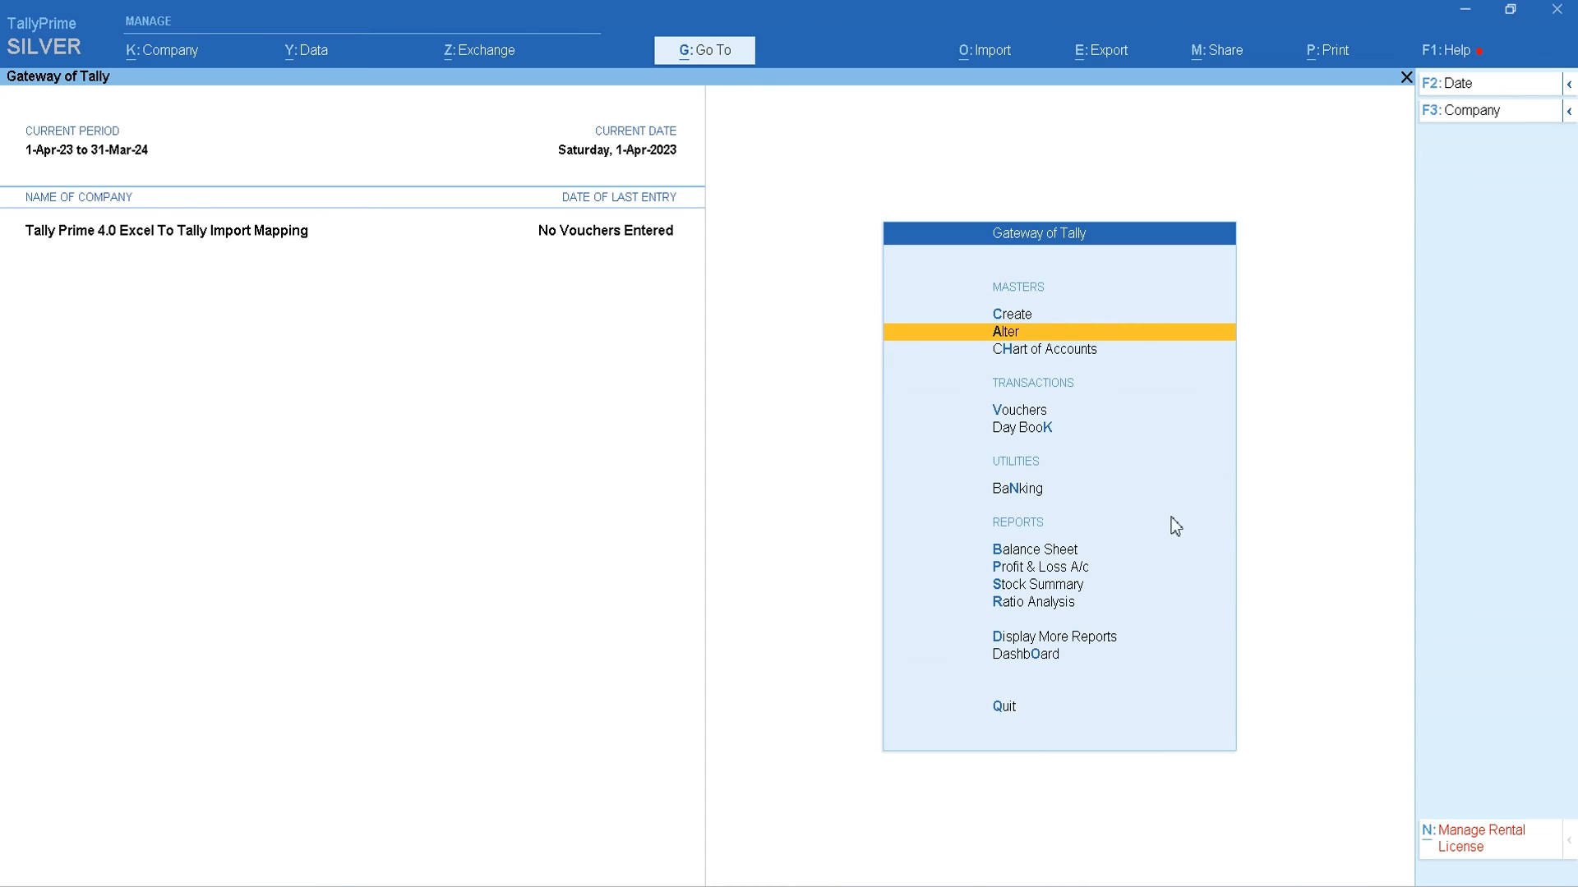
click(998, 62)
key(Down)
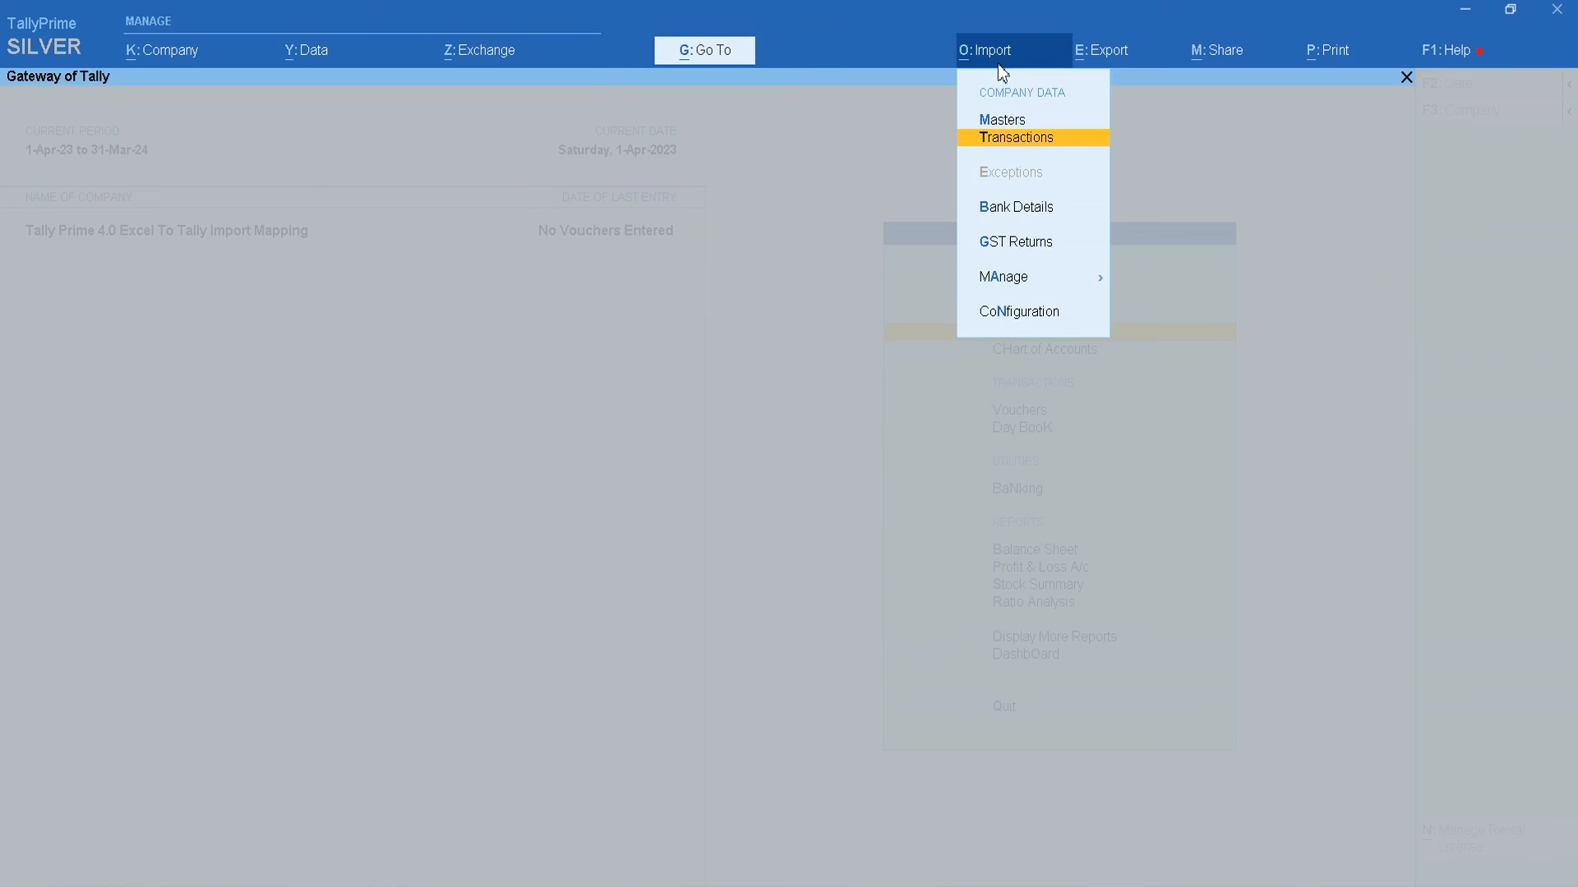
key(Return)
key(Return)
key(Return)
key(Return)
key(Return)
key(Return)
key(Return)
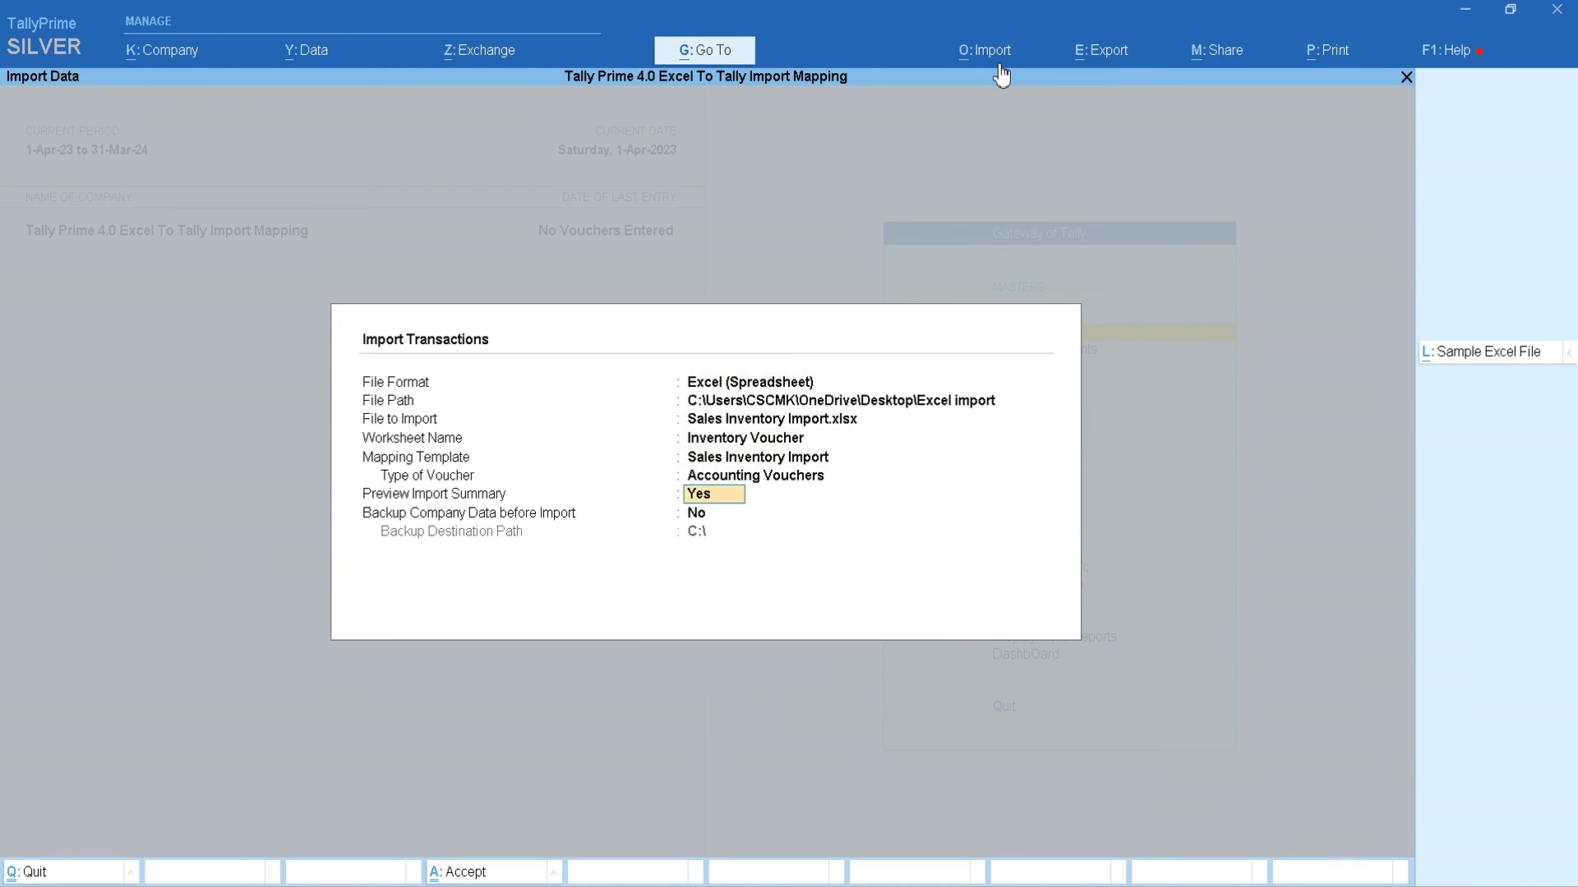
Try to import the previewed sales vouchers again, view the event log, and close it
key(Return)
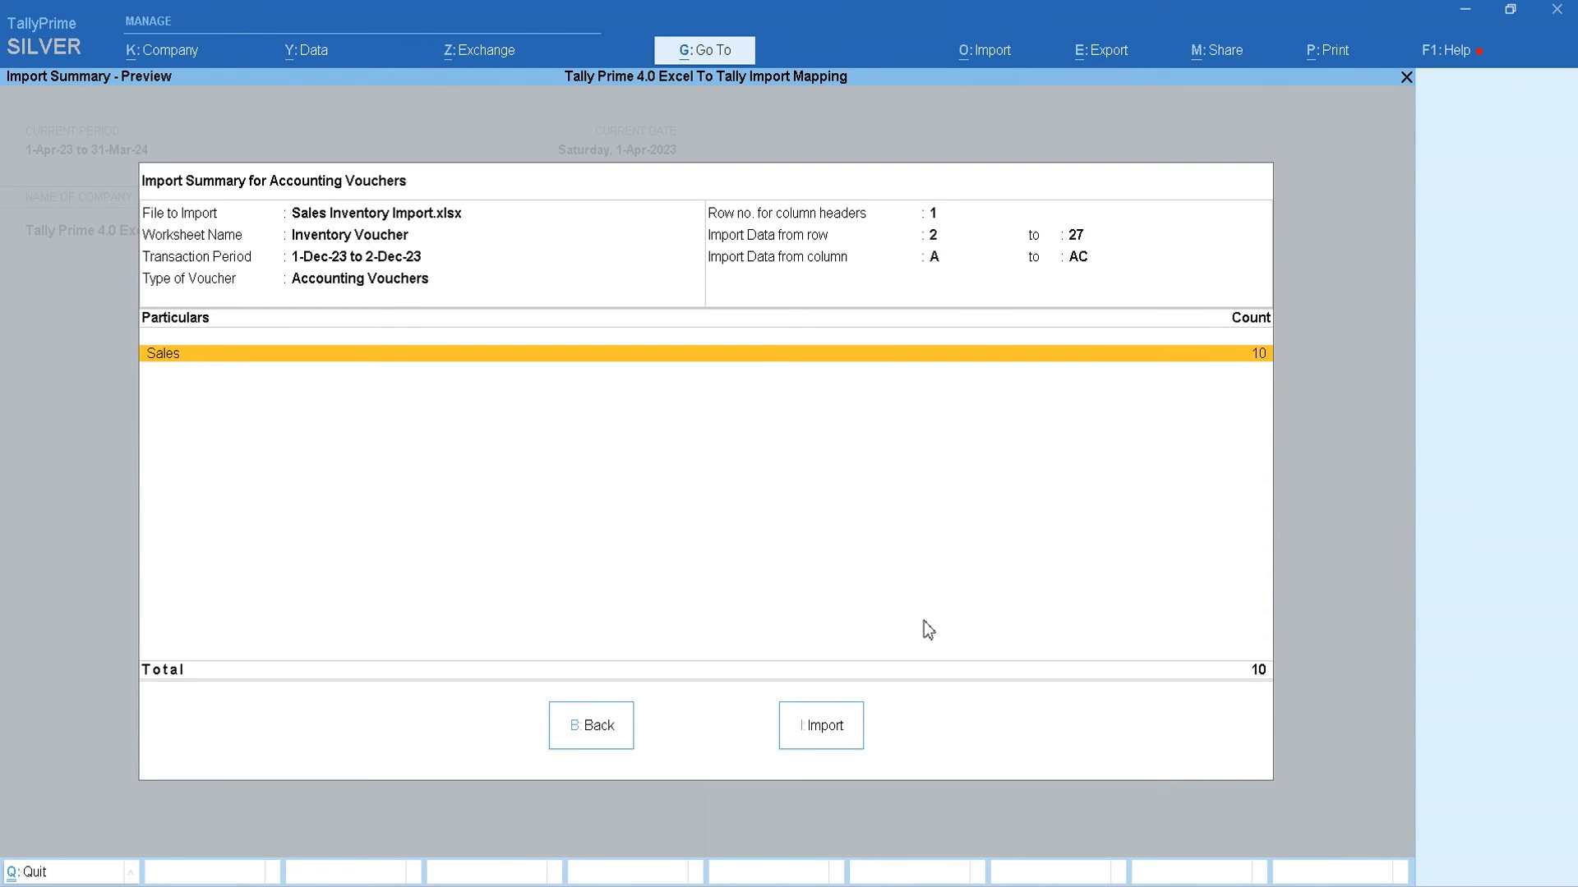
click(835, 728)
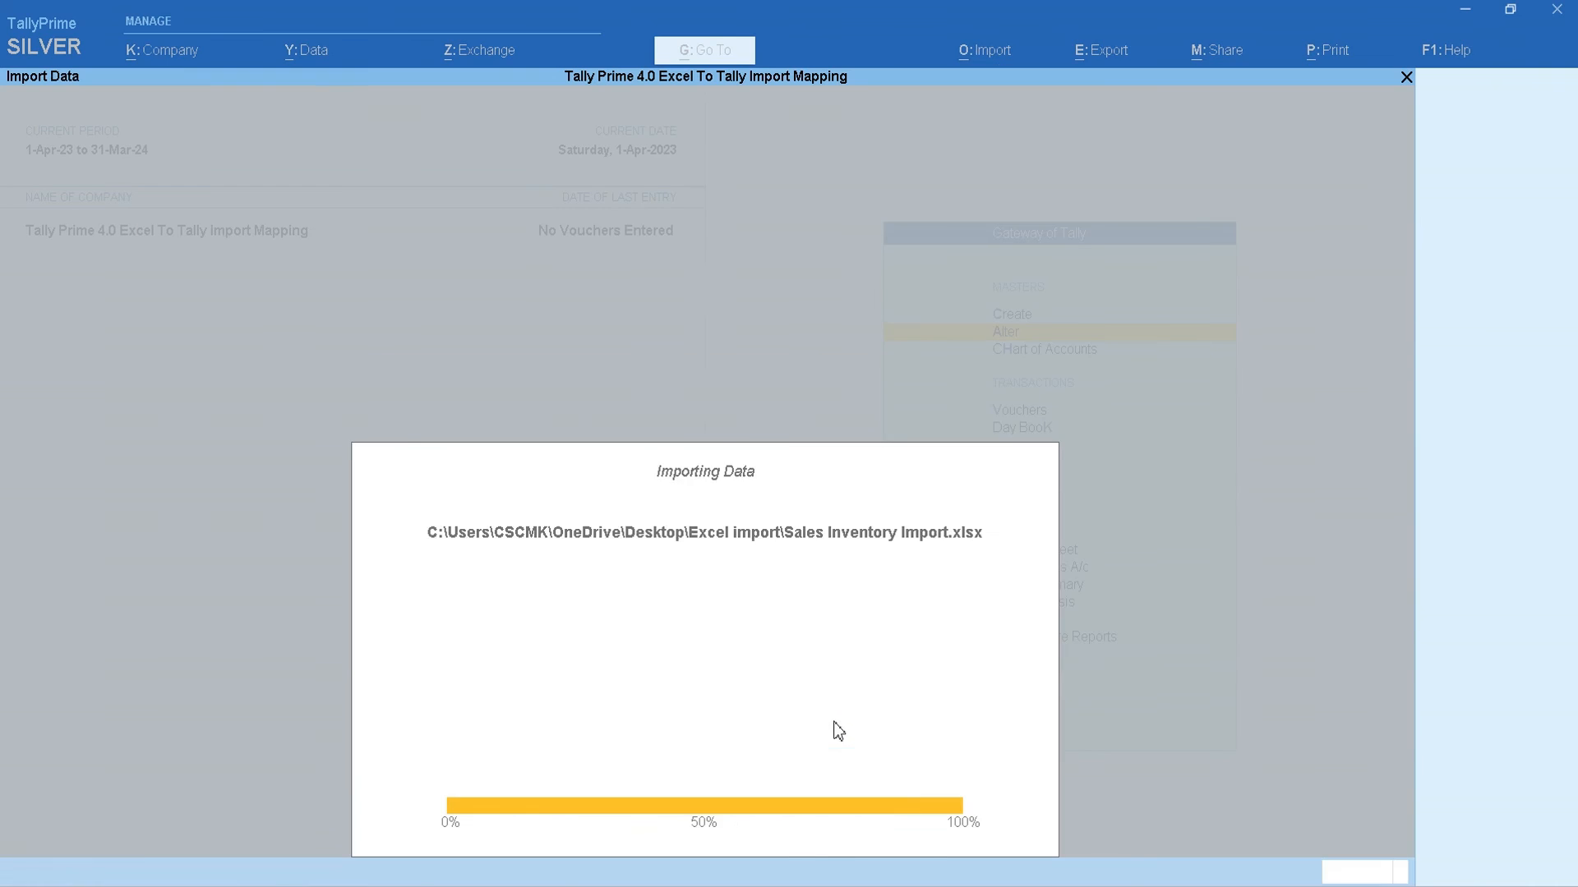
click(737, 532)
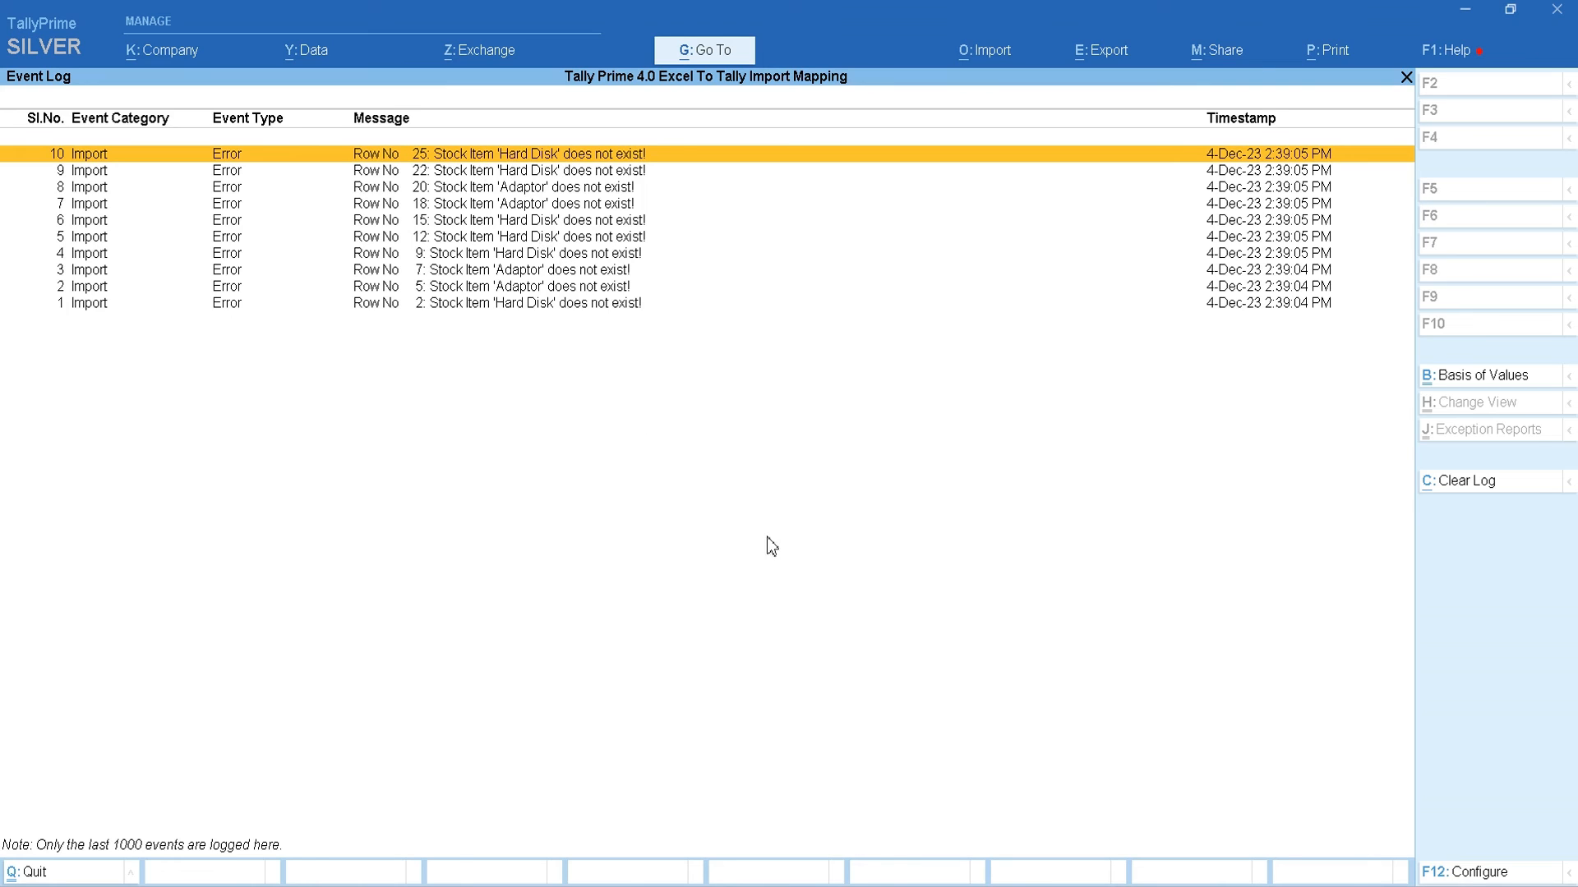
key(Escape)
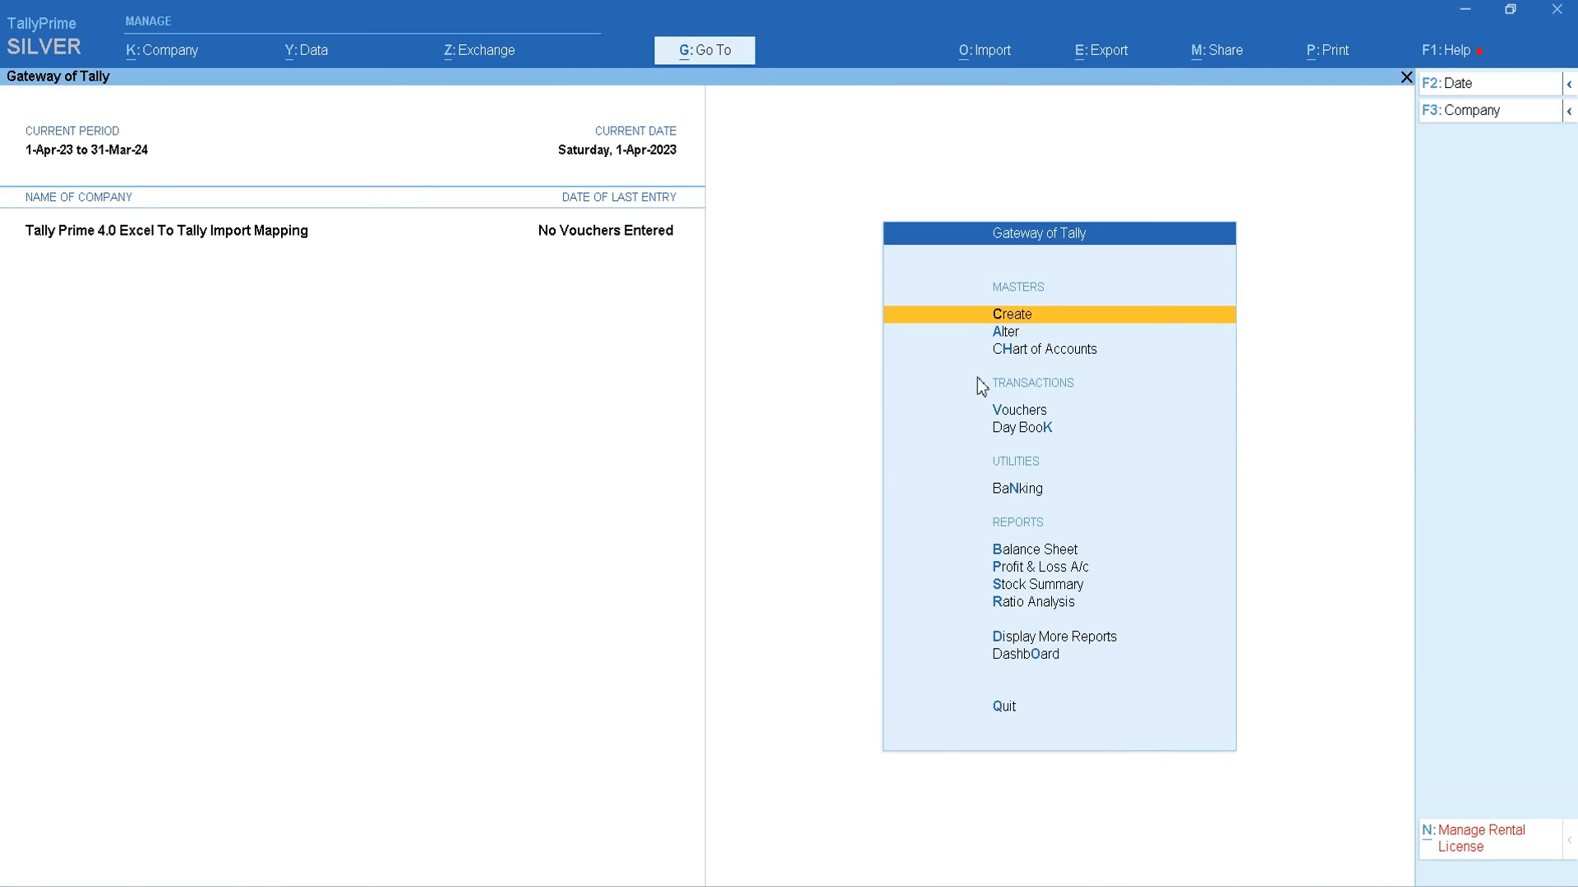
Import the Inventory Voucher worksheet of Sales Inventory Import.xlsx with the Sales Inventory Import template, previewing the summary and skipping the company data backup
click(995, 58)
key(Down)
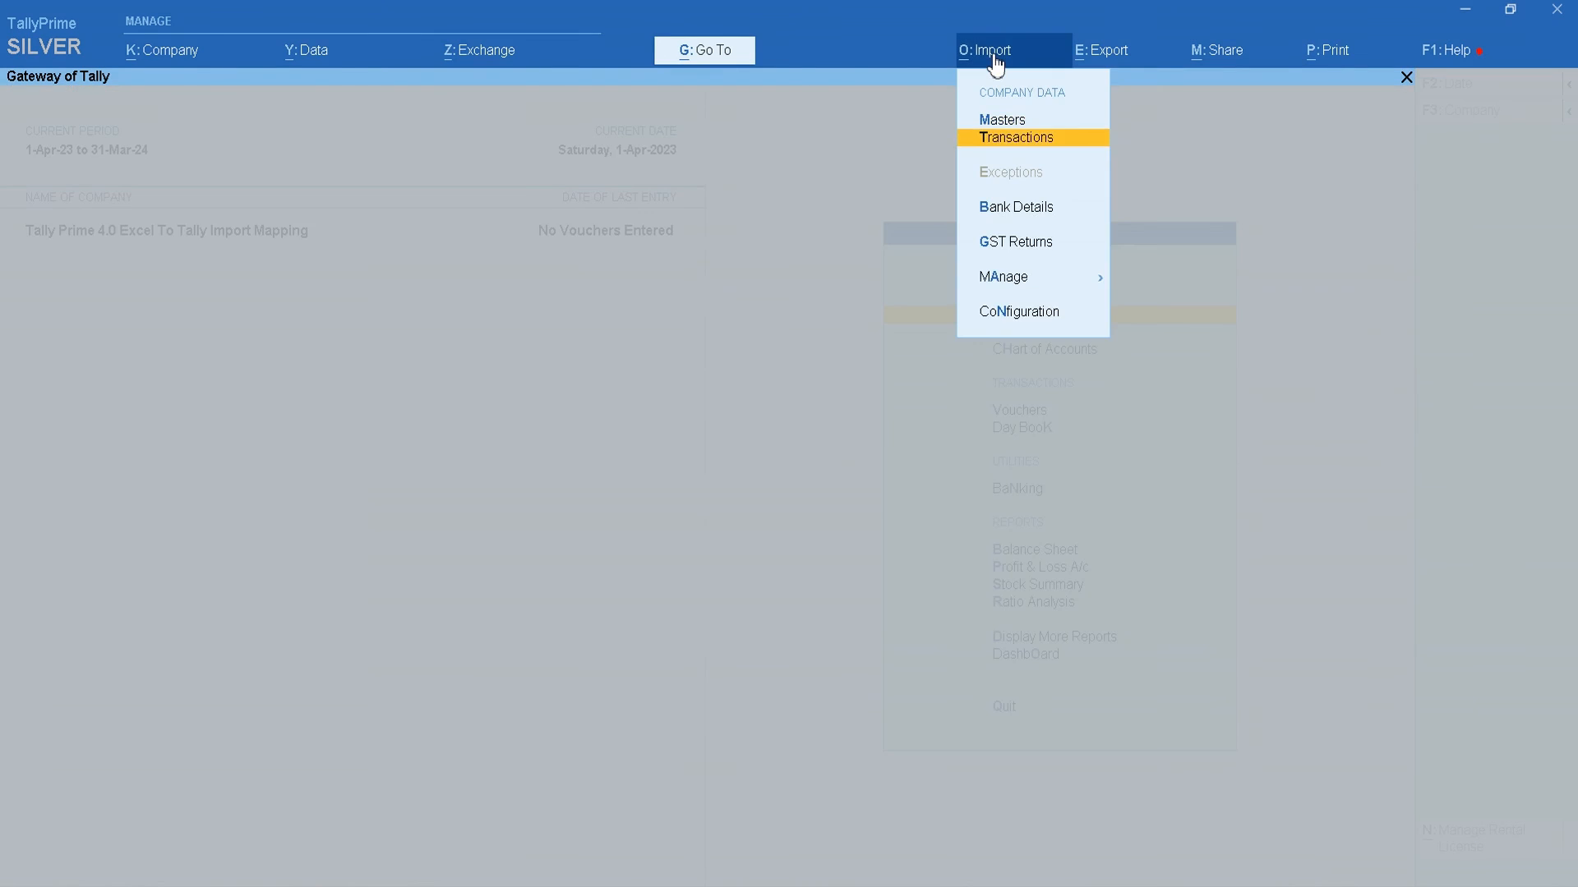
key(Return)
key(Return)
key(Return)
key(Return)
key(Return)
key(Return)
key(Return)
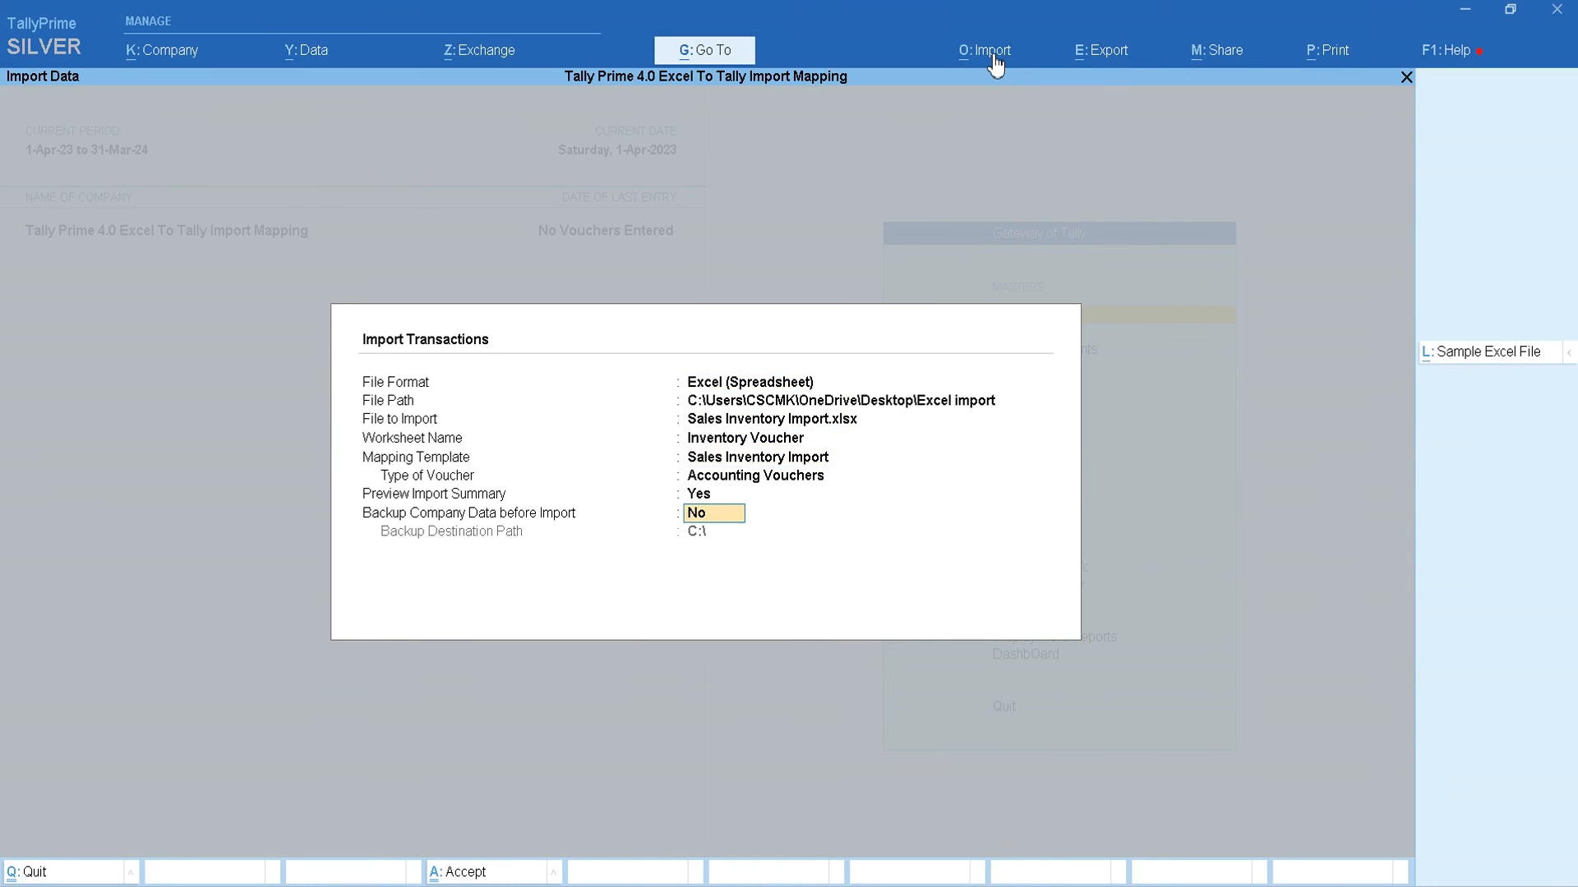
key(Return)
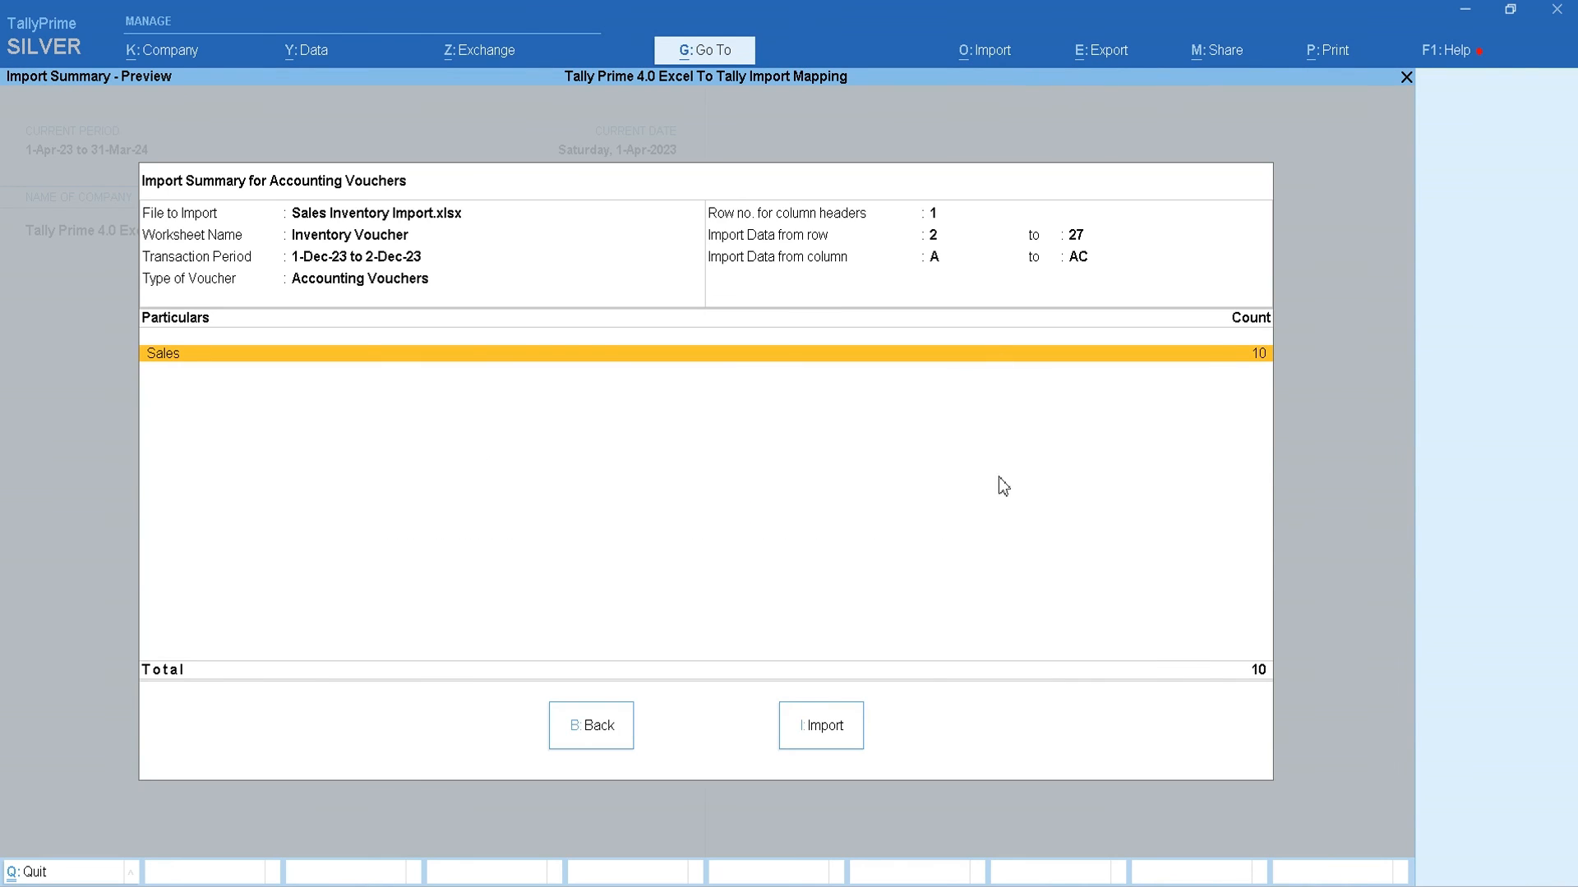
click(857, 728)
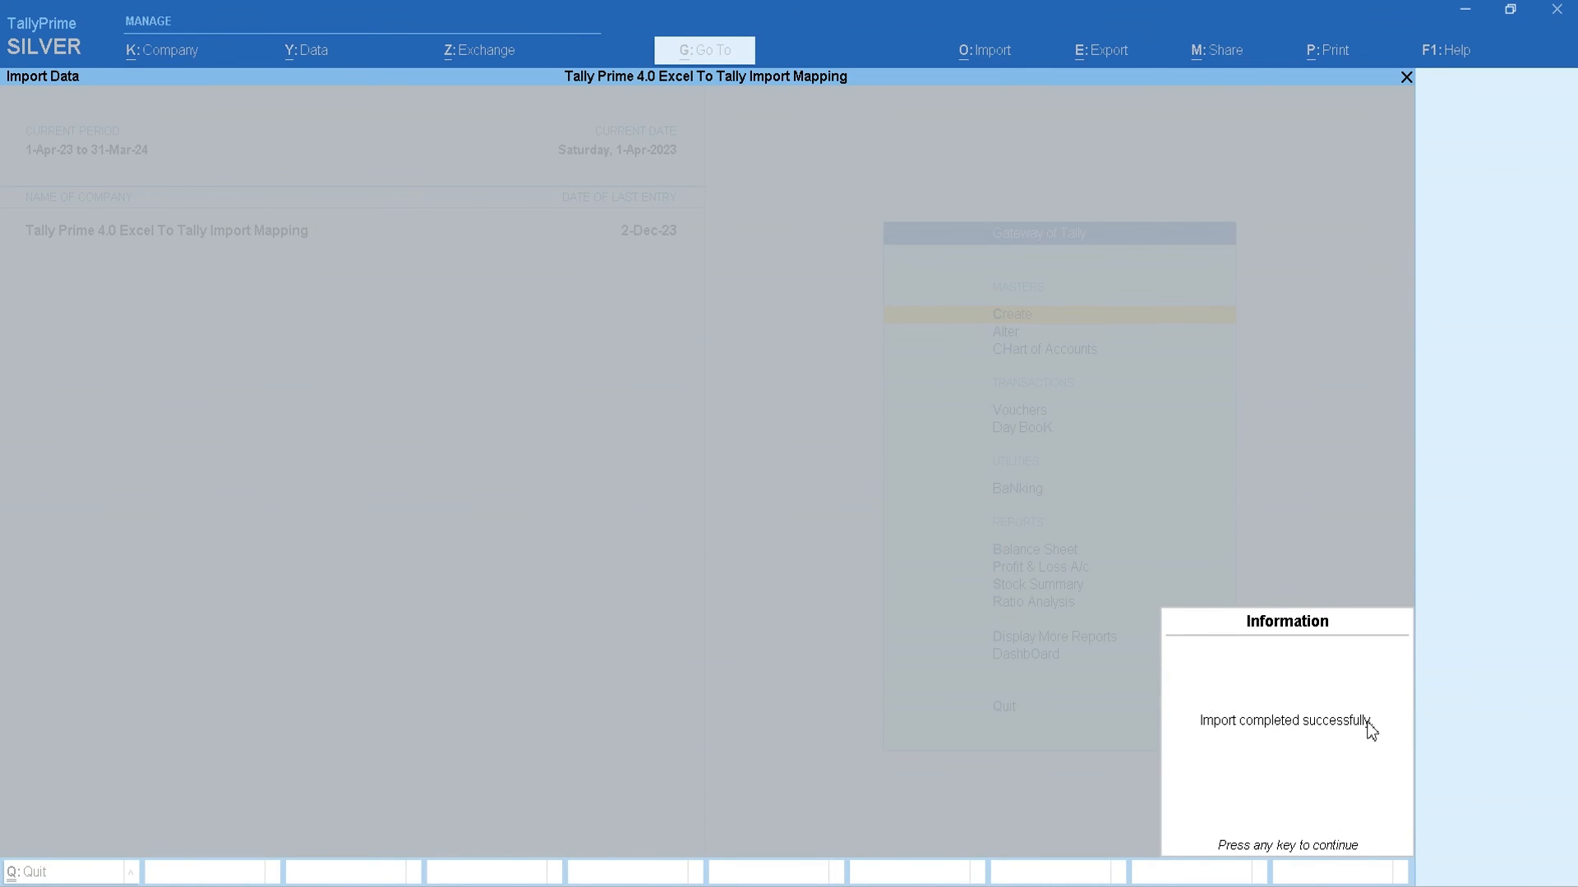
Drill down from Profit & Loss A/c through Sales Accounts and the Goods Local Sales ledger to the first December sales voucher
click(1370, 730)
key(p)
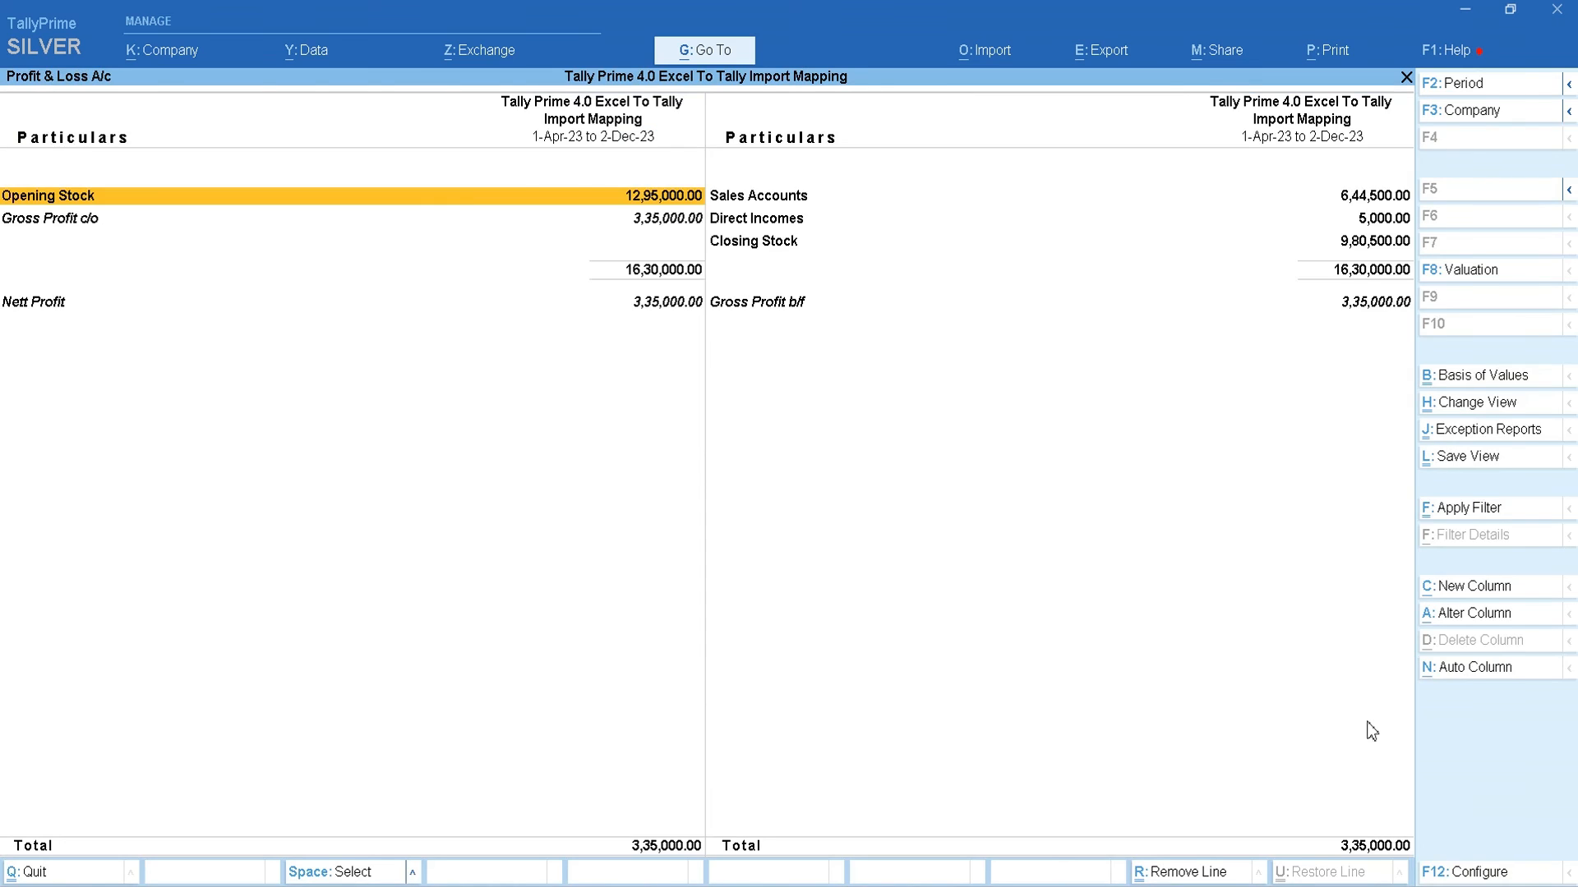
key(Down)
key(Return)
key(Return)
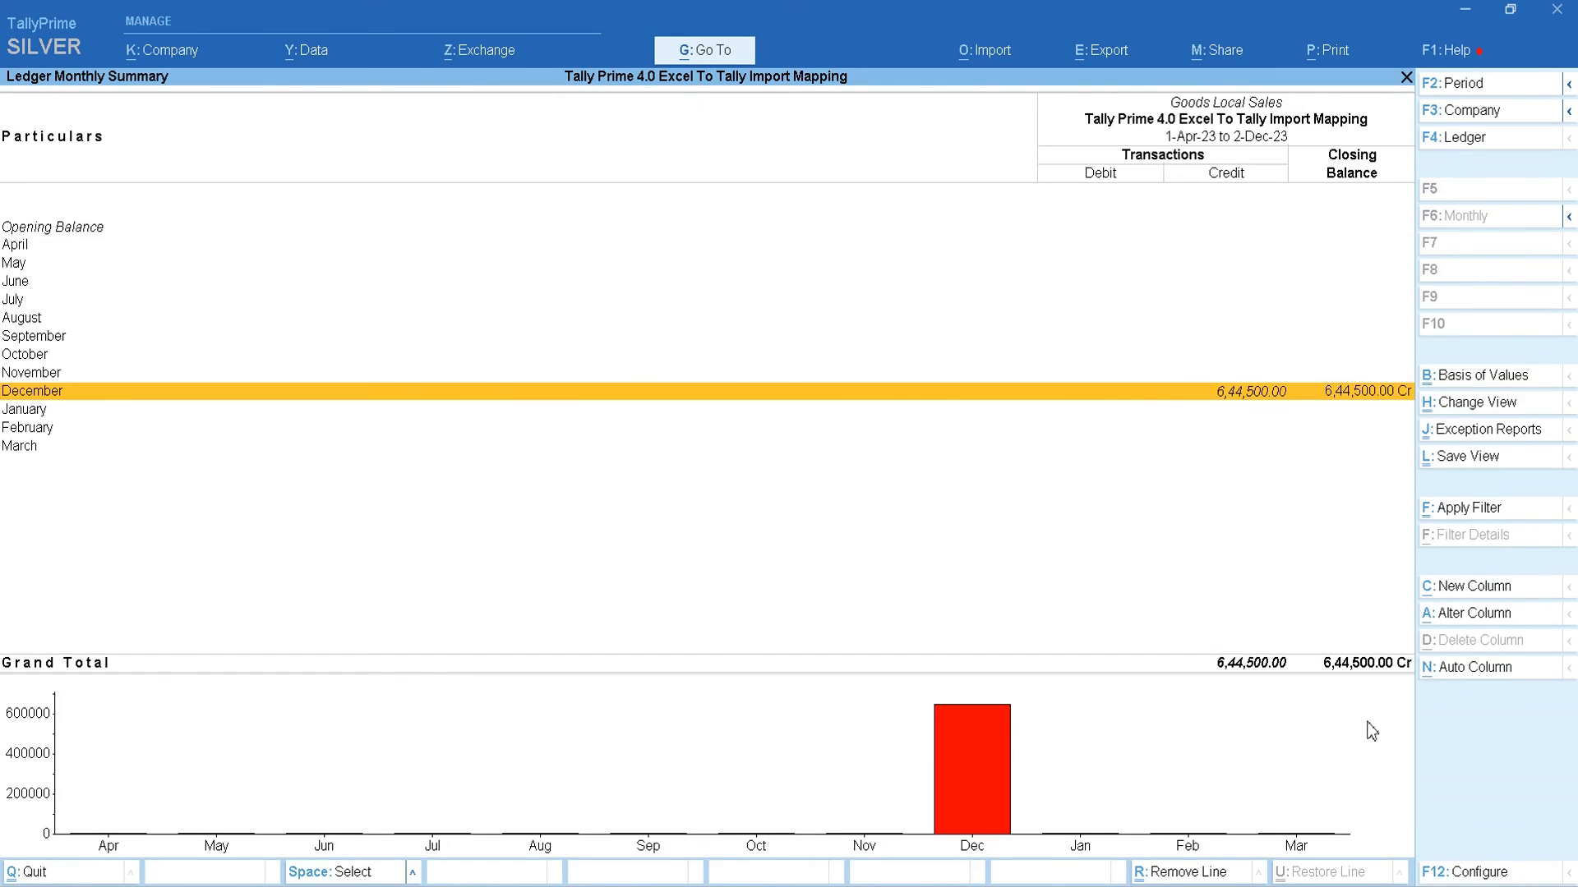
key(Return)
key(Return)
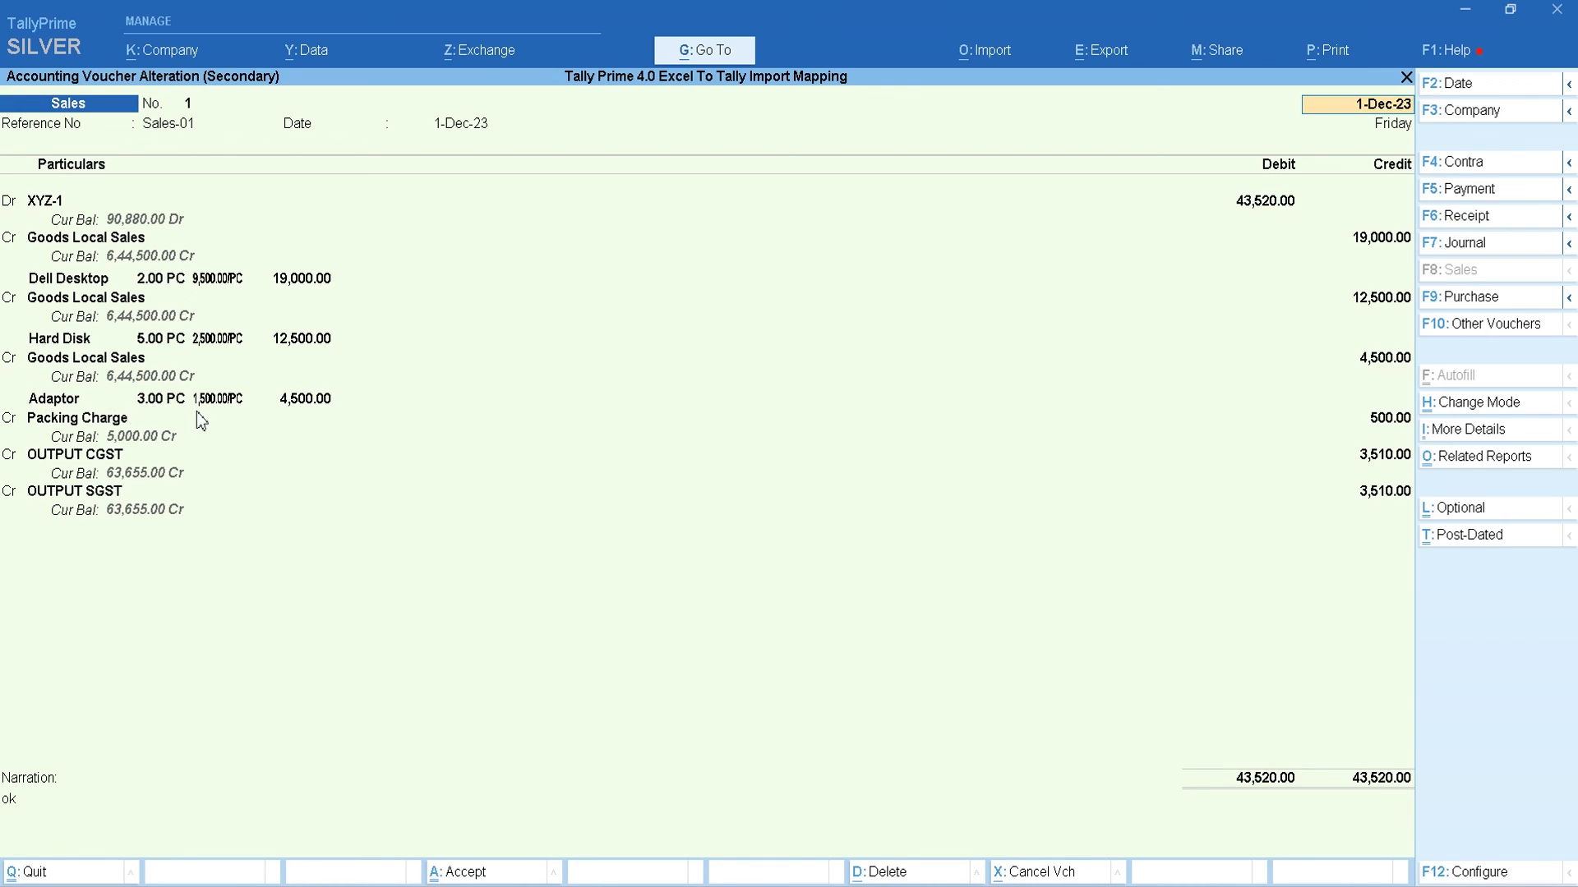
Review the items, rates and taxes of imported sales vouchers 2 and 3 in the Goods Local Sales ledger
key(Escape)
key(Down)
key(Return)
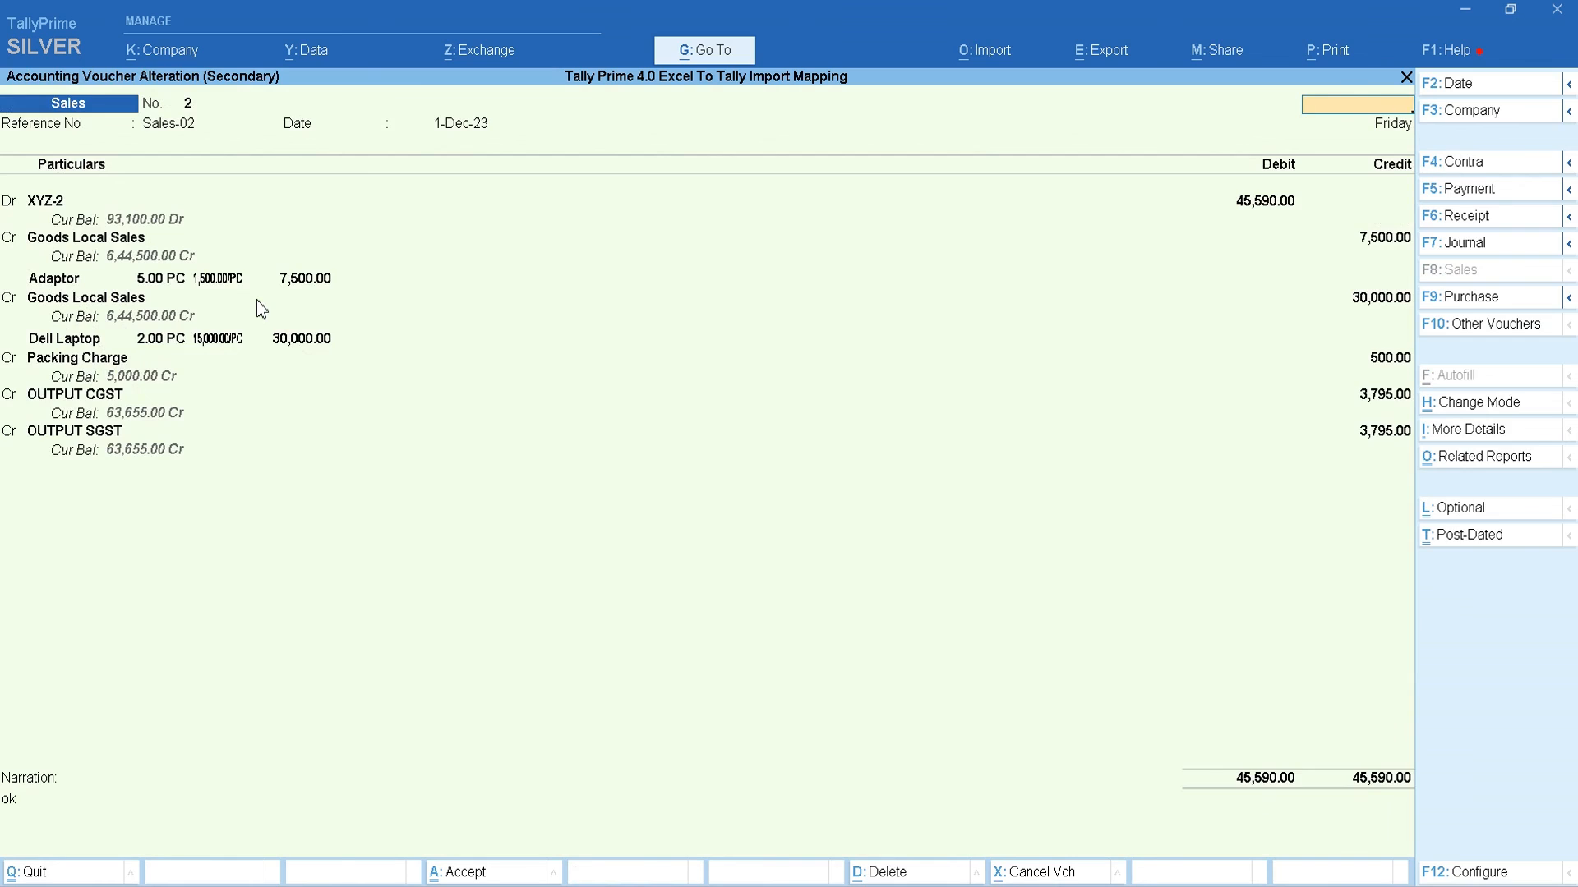
key(Escape)
key(Down)
key(Return)
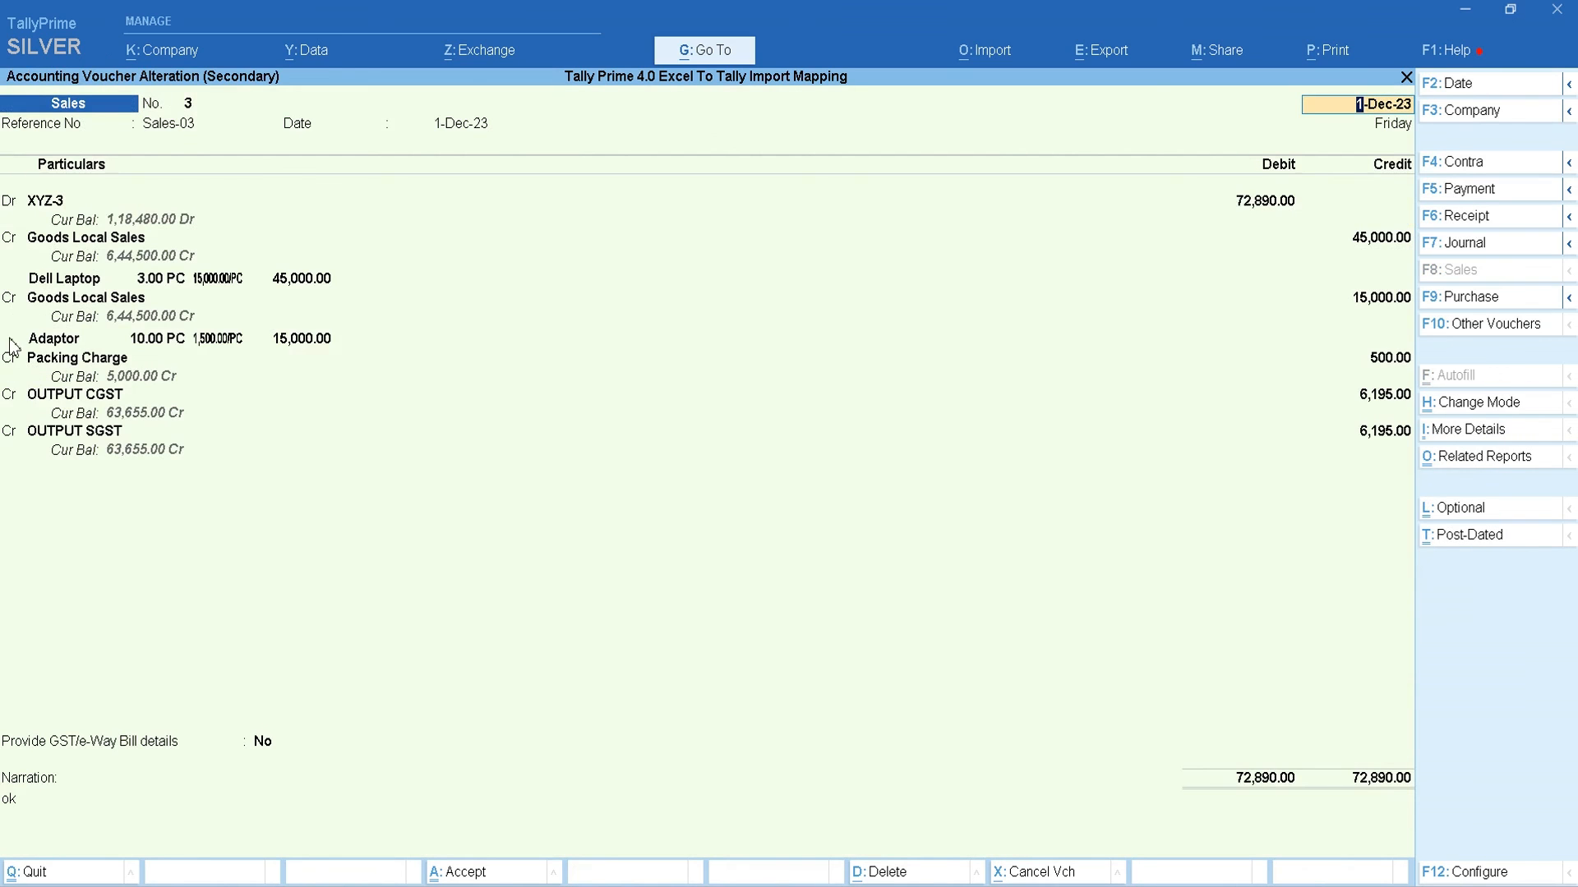
Review imported sales voucher 8 for XYZ-3 and sales voucher 4 for XYZ-4 from the Goods Local Sales ledger
key(Escape)
key(Down)
key(Down)
key(Down)
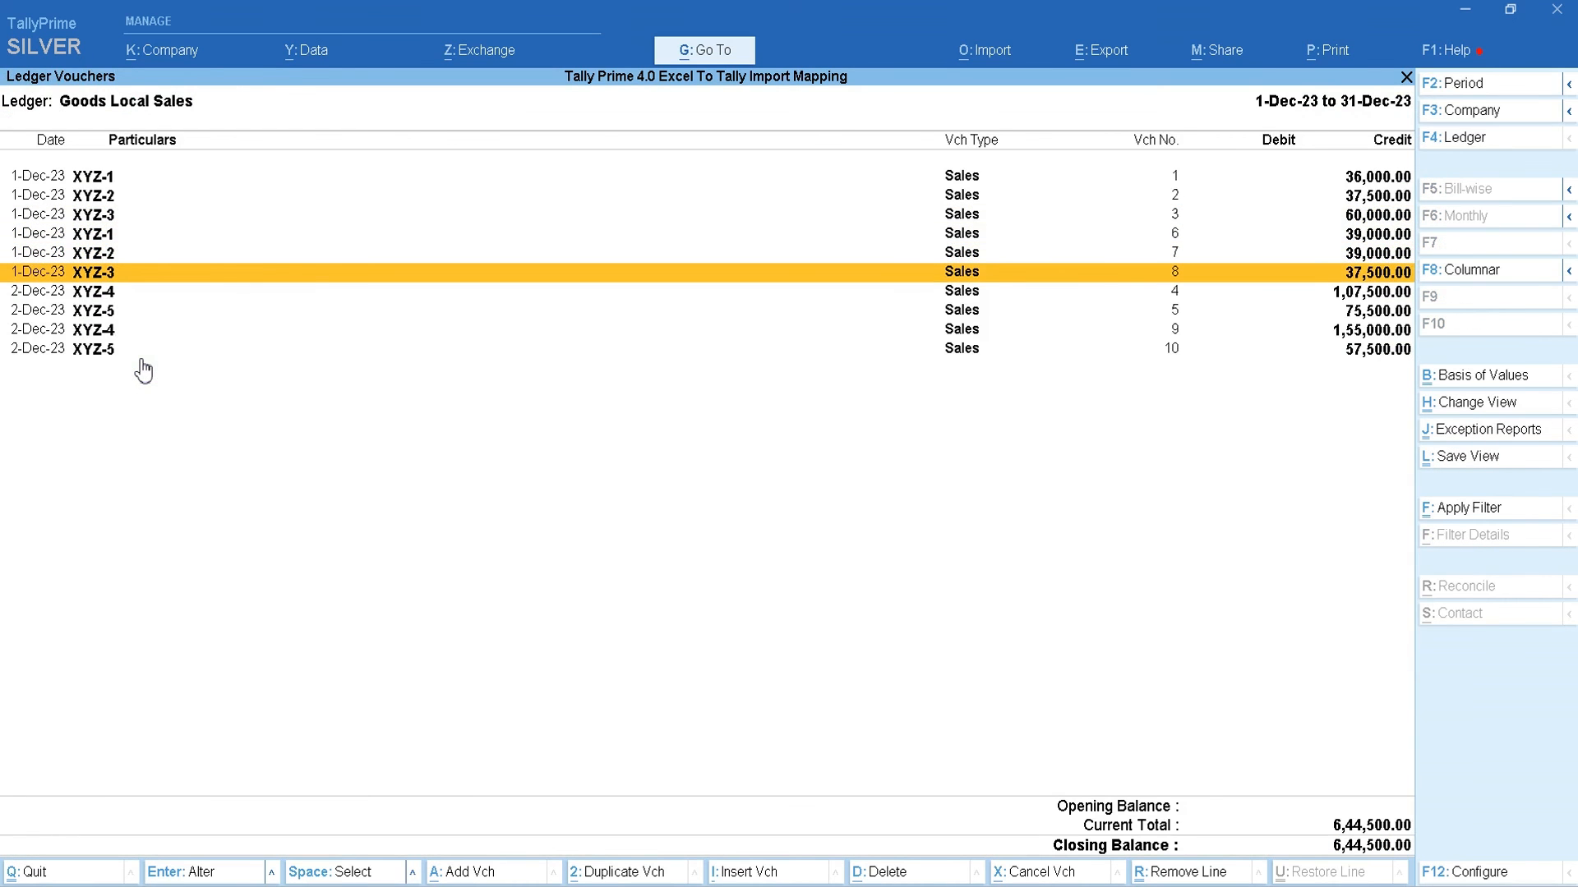
key(Return)
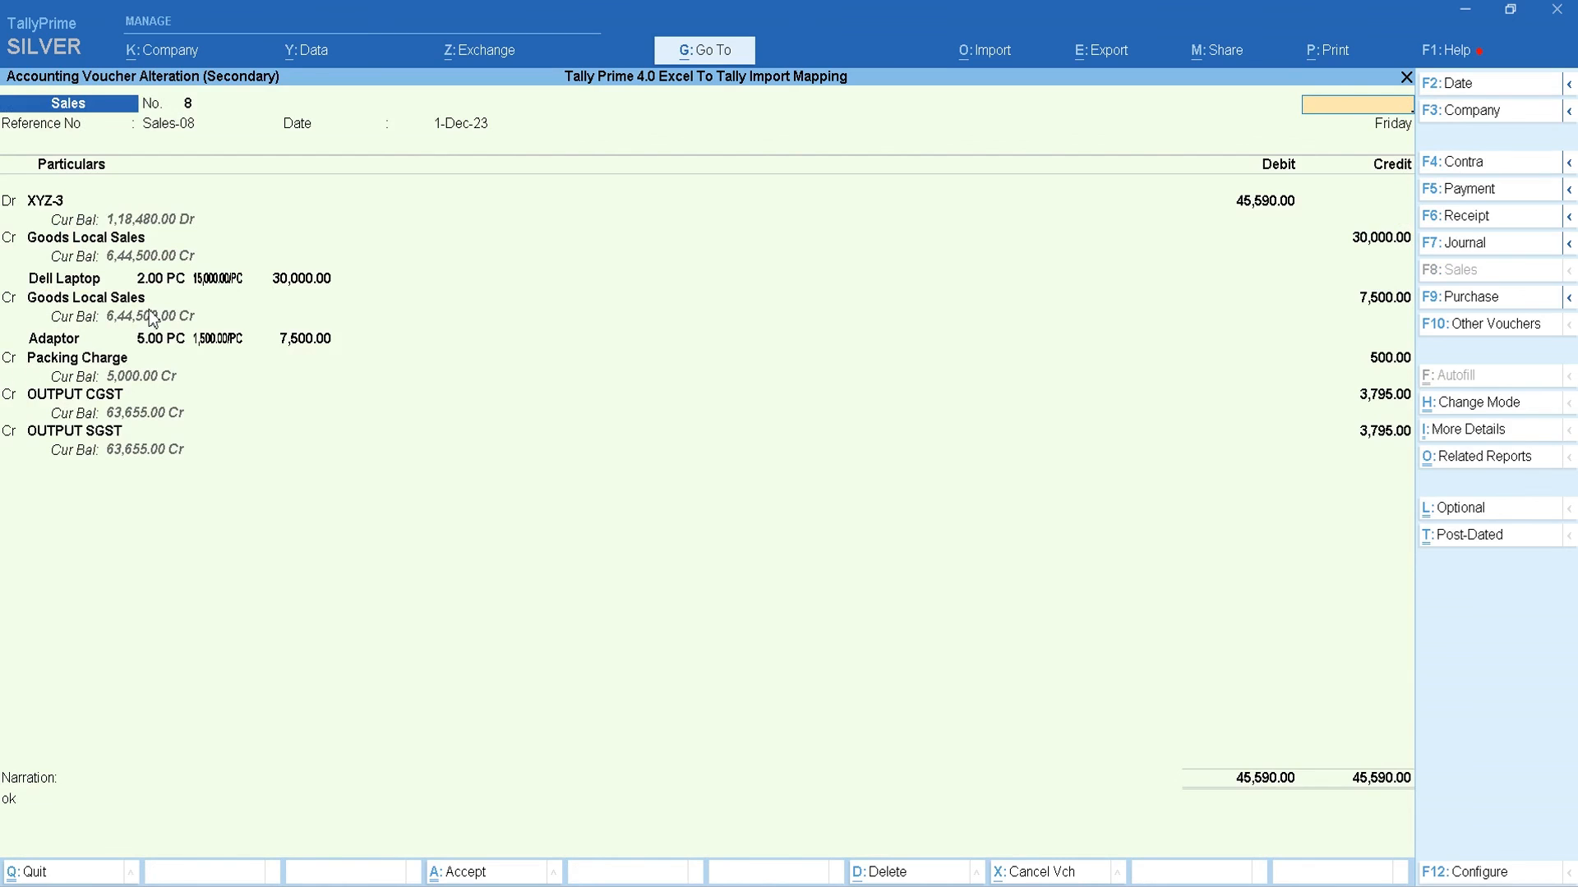
key(Escape)
key(Down)
key(Return)
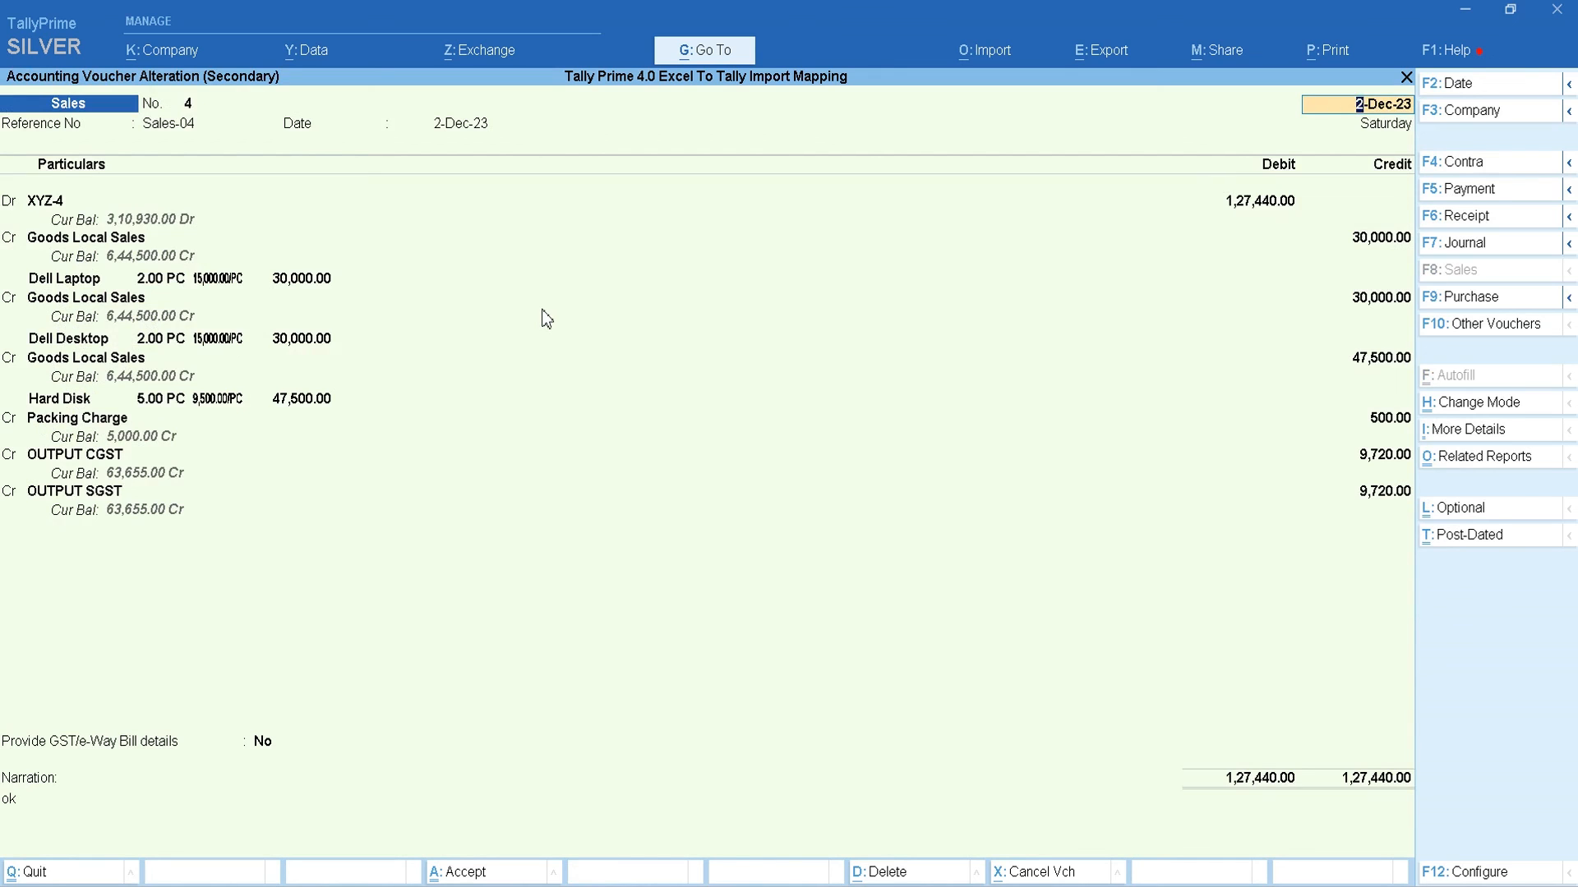
Change sales voucher 4 to Item Invoice mode and save it, declining to send its details for e-Way Bill generation
key(ctrl)
key(ctrl+h)
key(Up)
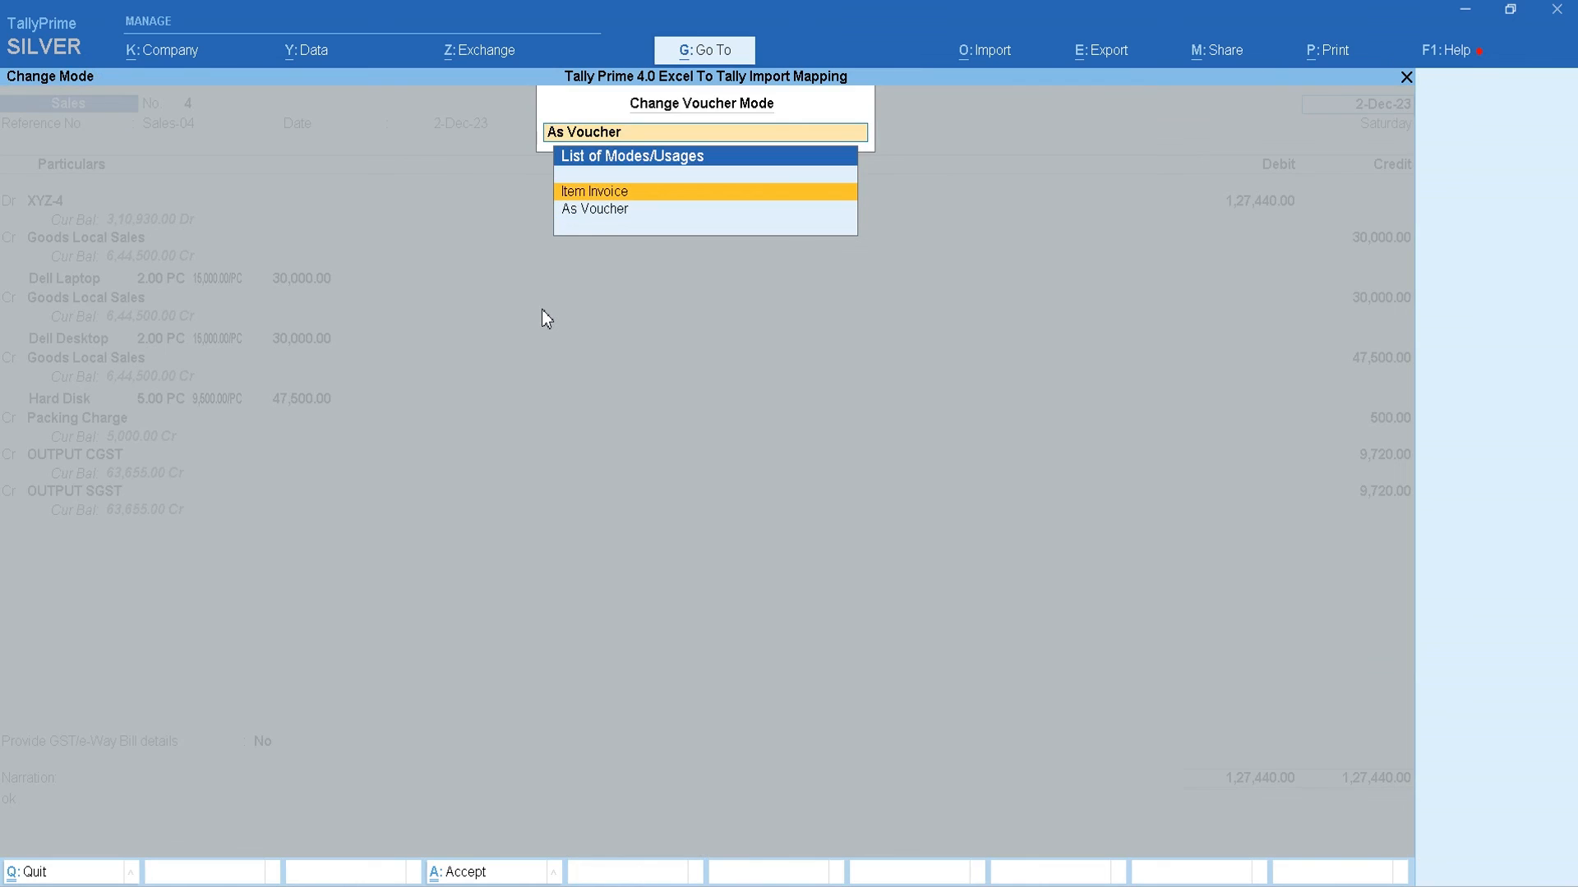
key(Return)
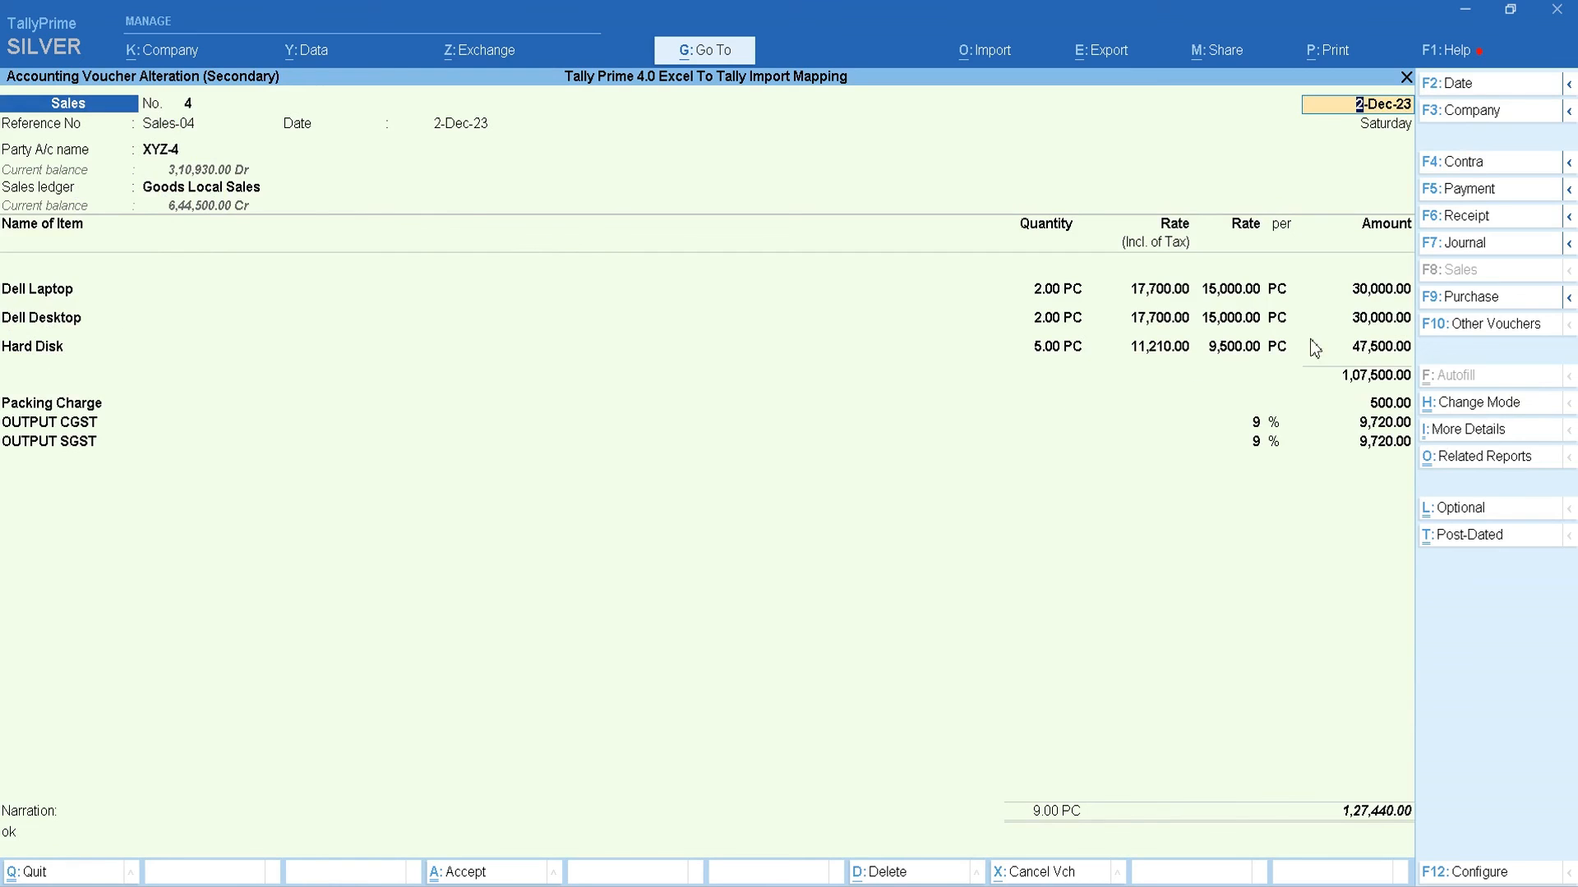
key(ctrl)
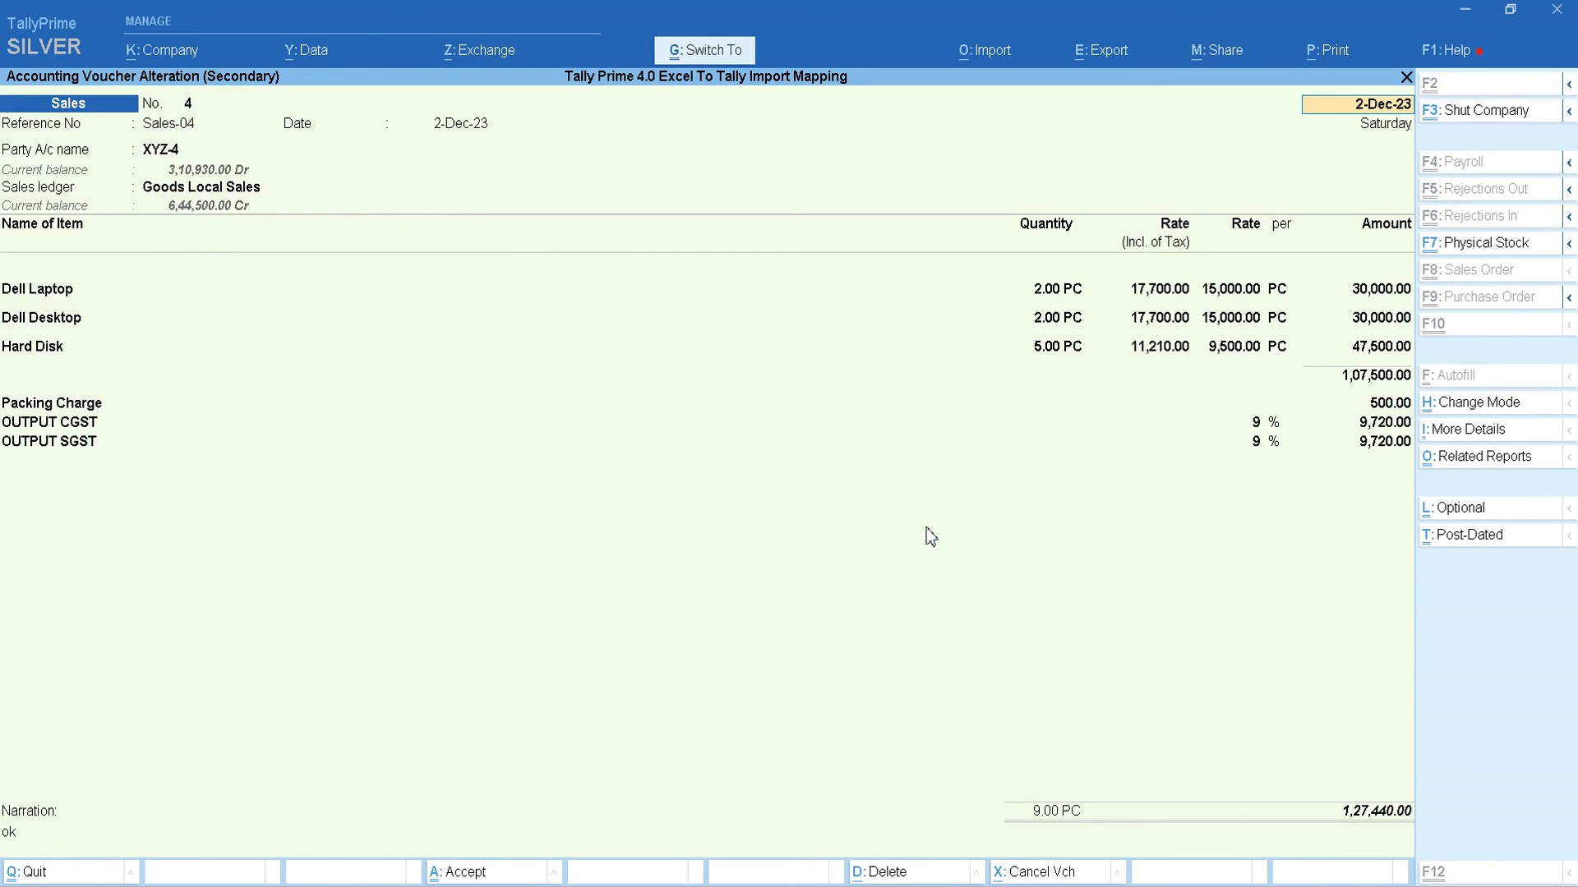
key(ctrl+a)
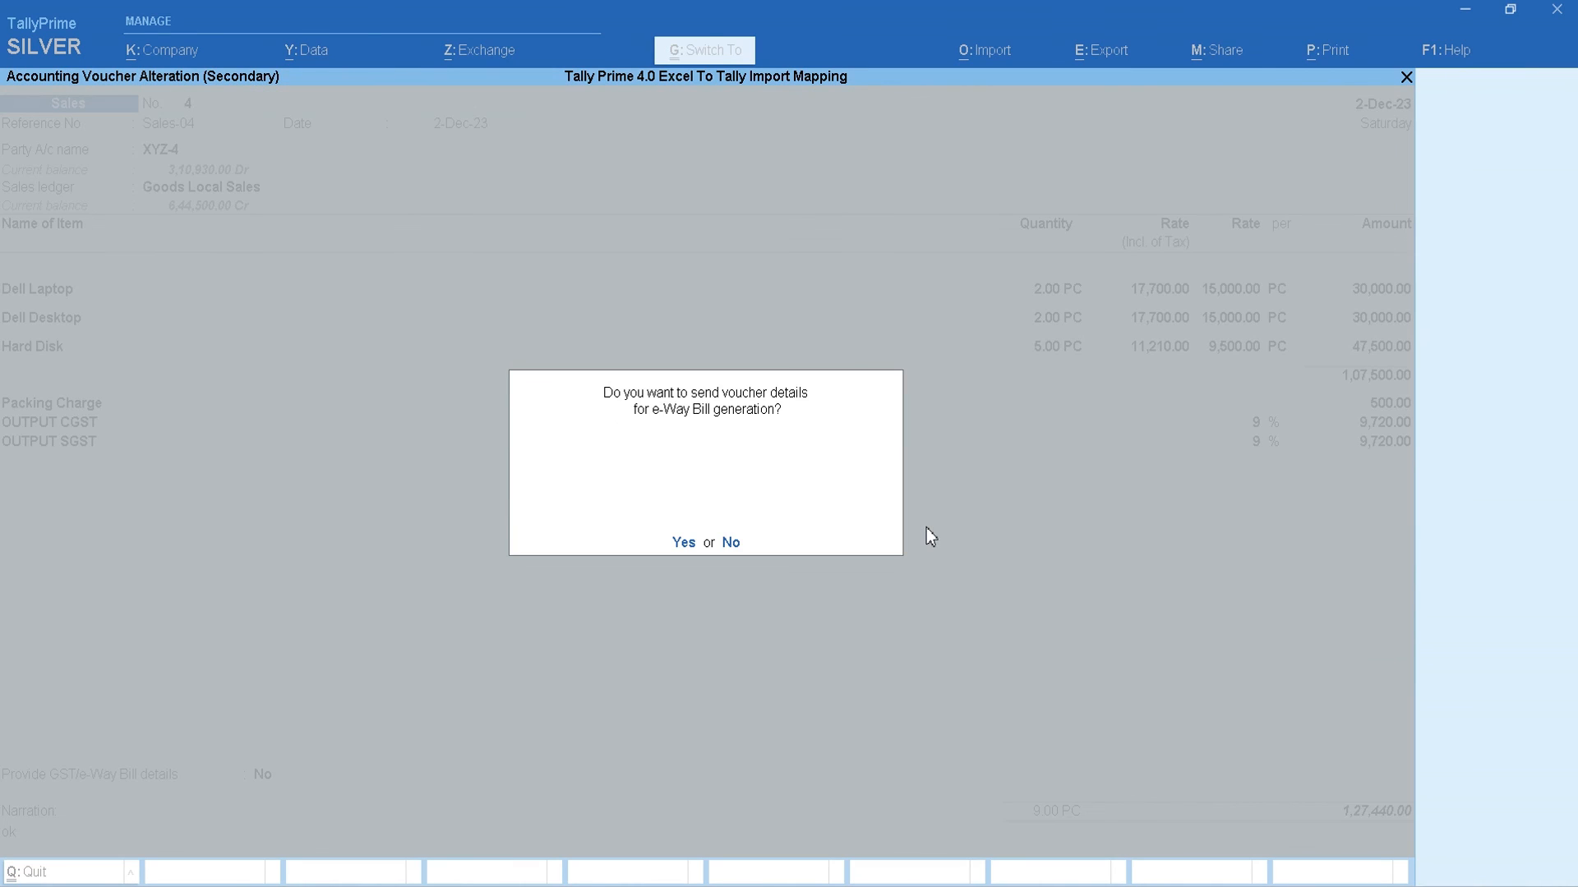
key(n)
Reopen the saved sales voucher 4 to check its invoice layout, view voucher 8, and leave the ledger reports
key(Return)
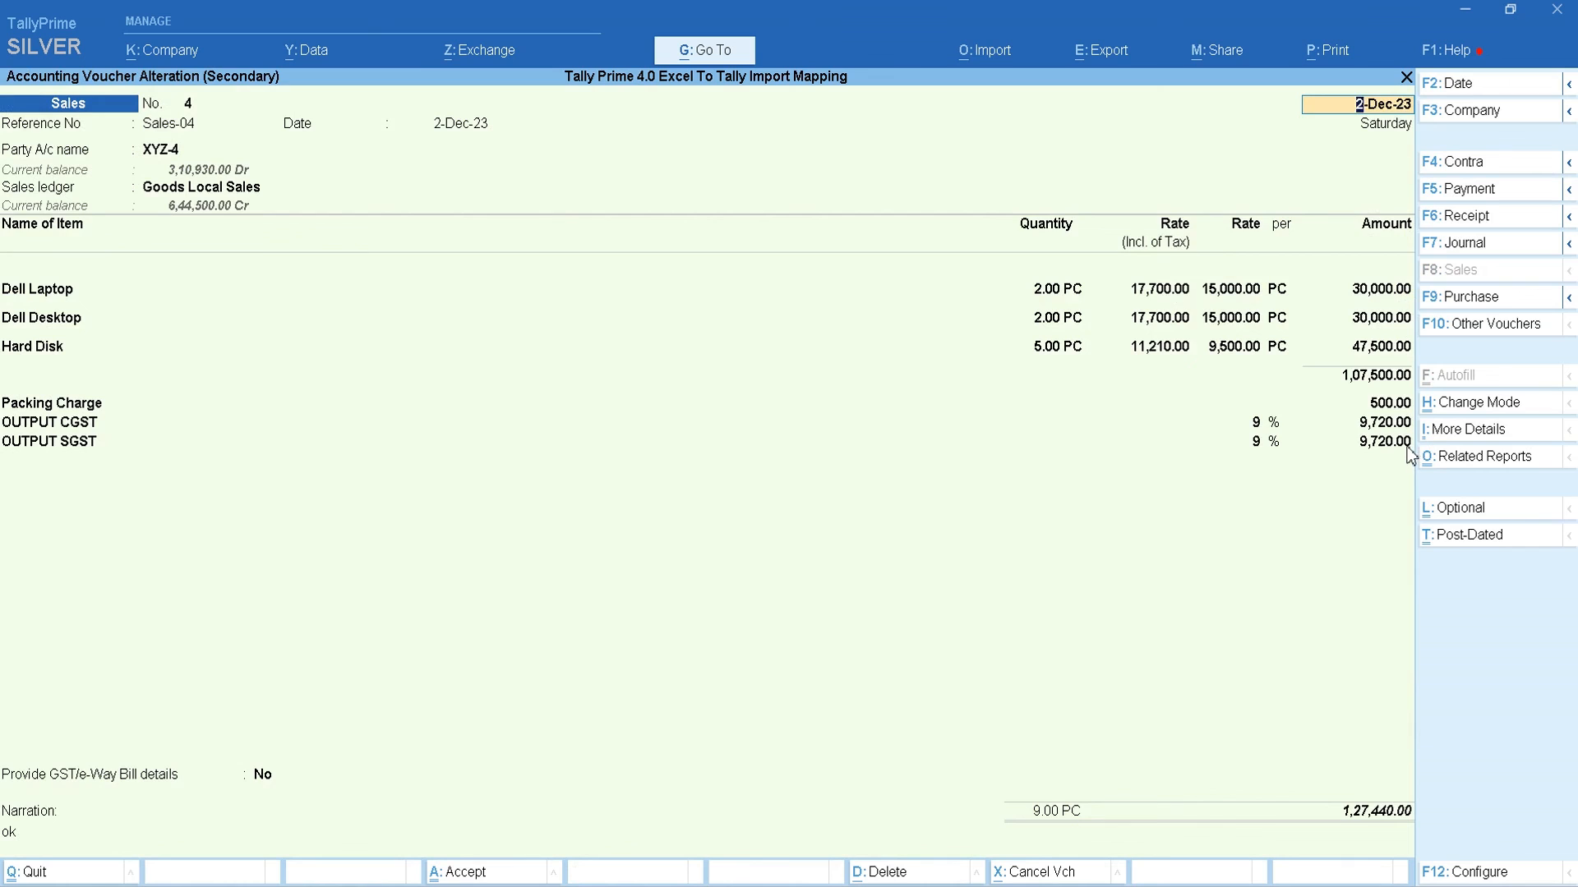
key(Escape)
key(Up)
key(Return)
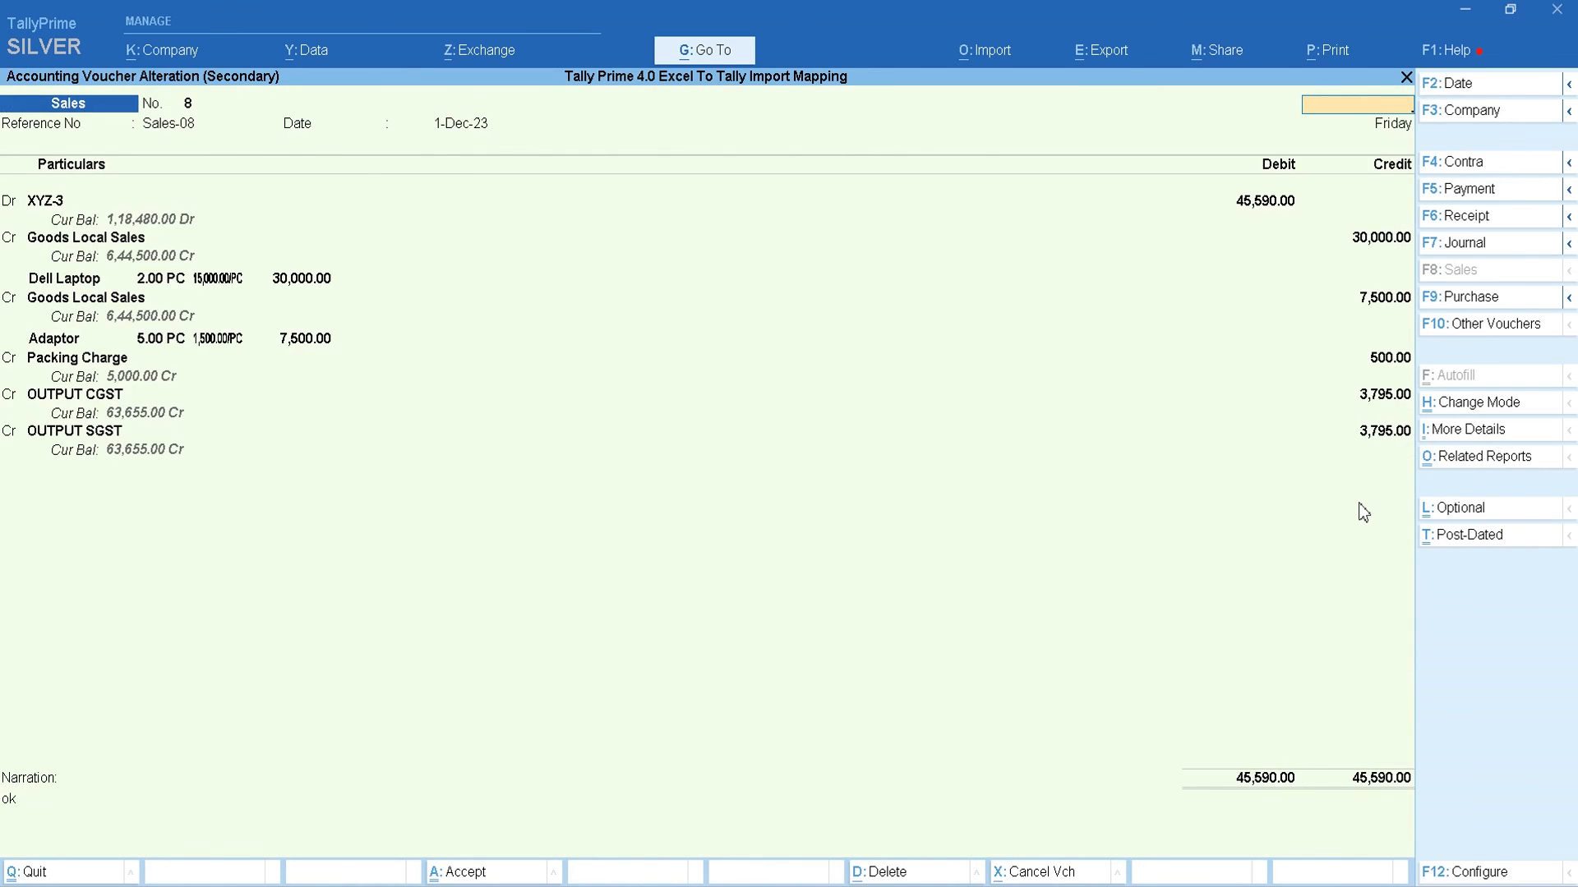
key(Escape)
key(Escape)
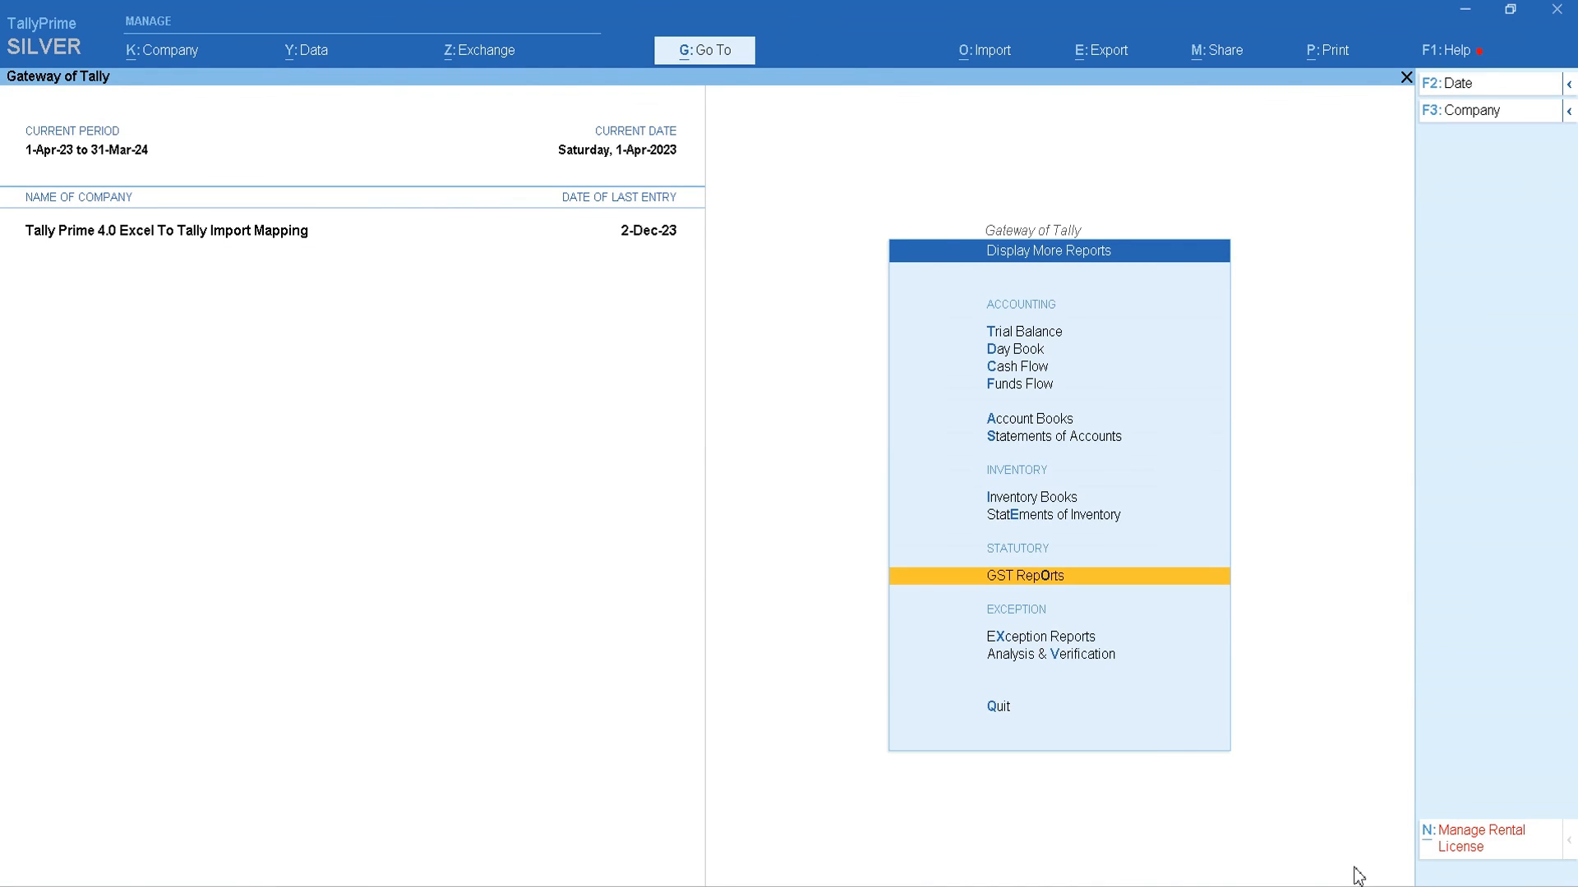
Open the GSTR-1 report from GST Reports and set its period from DEC to DEC
click(1085, 580)
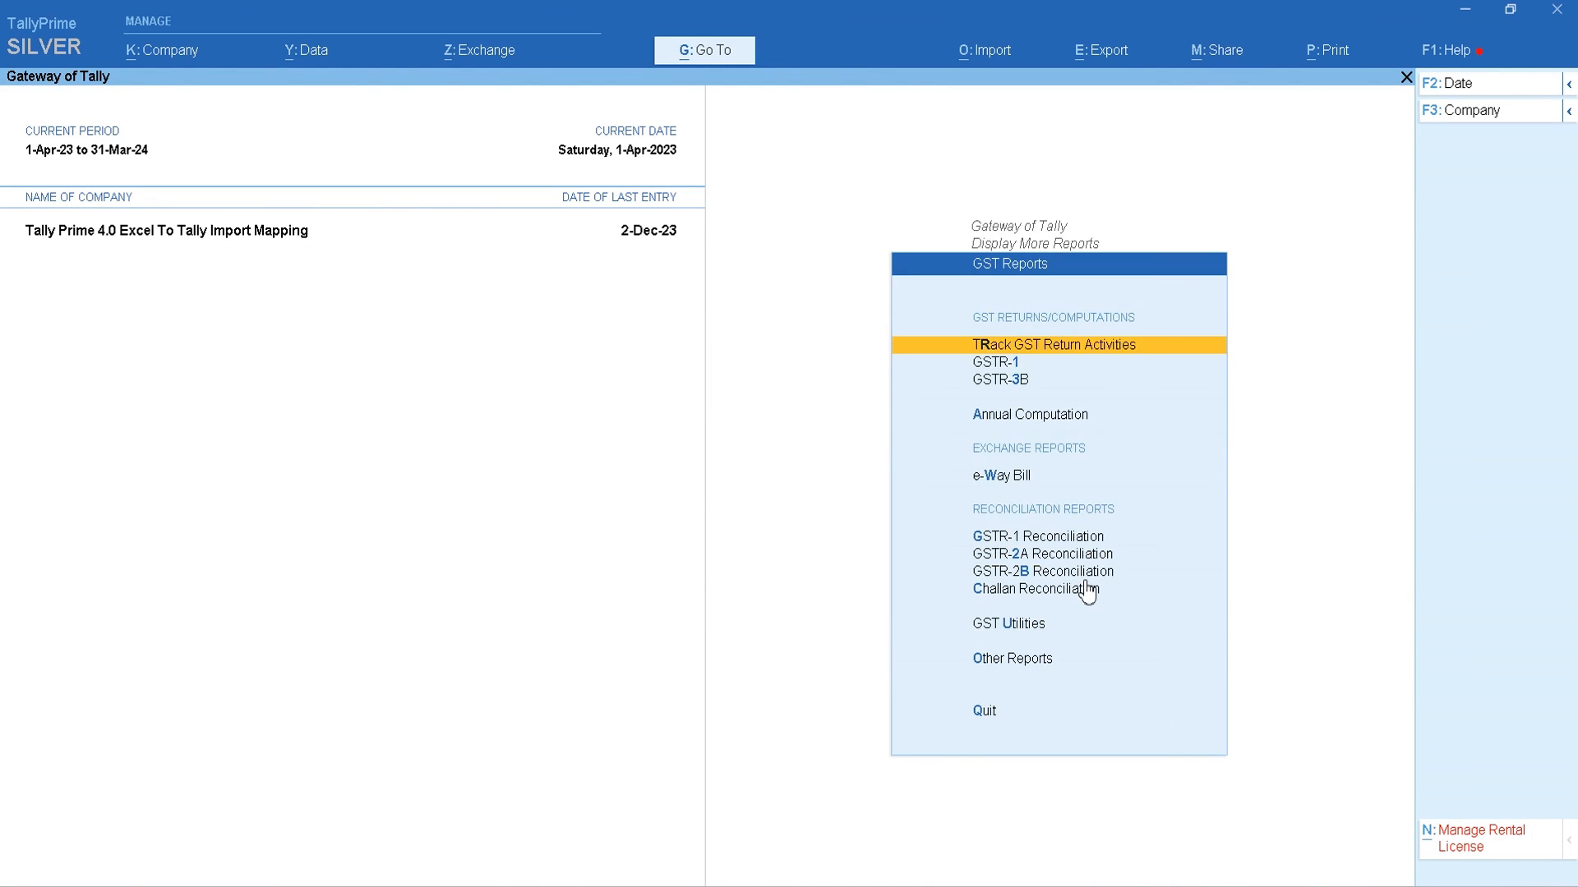
key(Down)
key(Return)
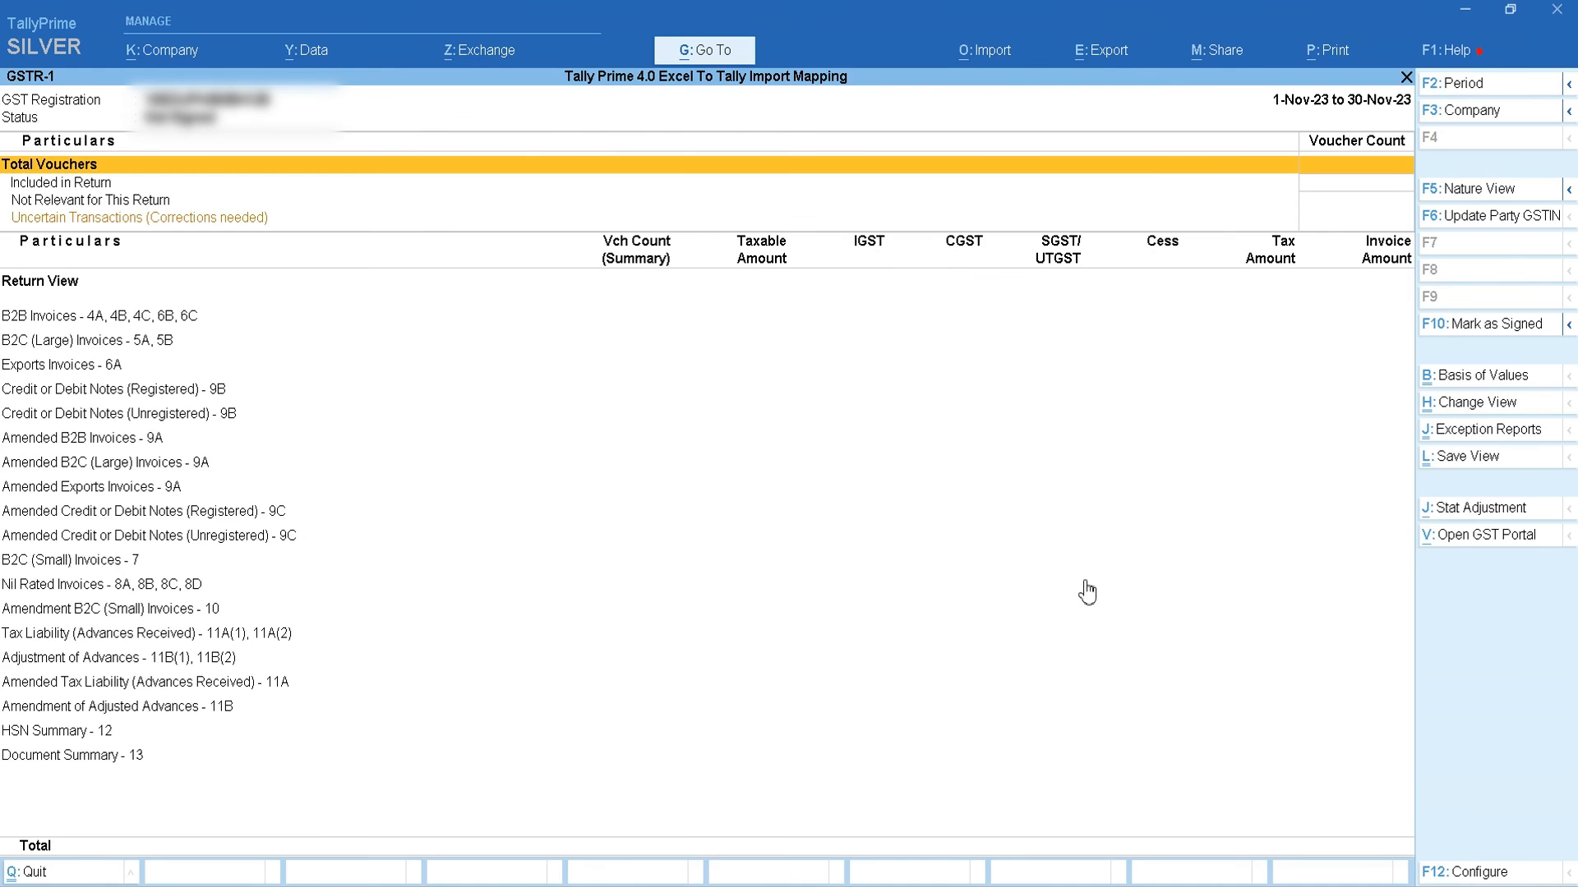
key(F2)
text(DEC)
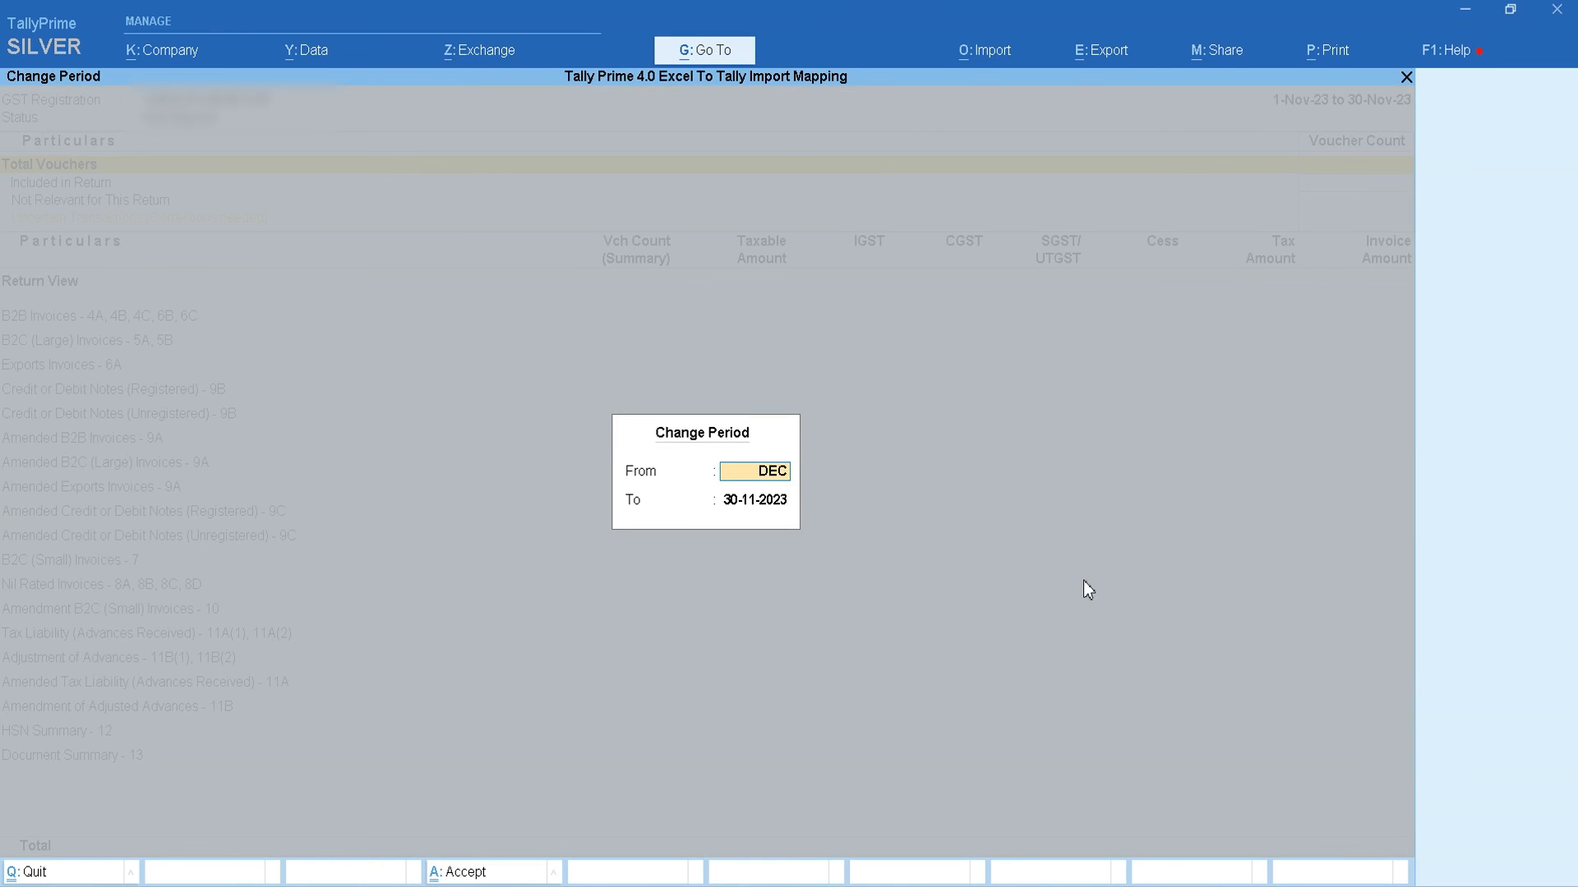
key(Return)
text(DEC)
key(Return)
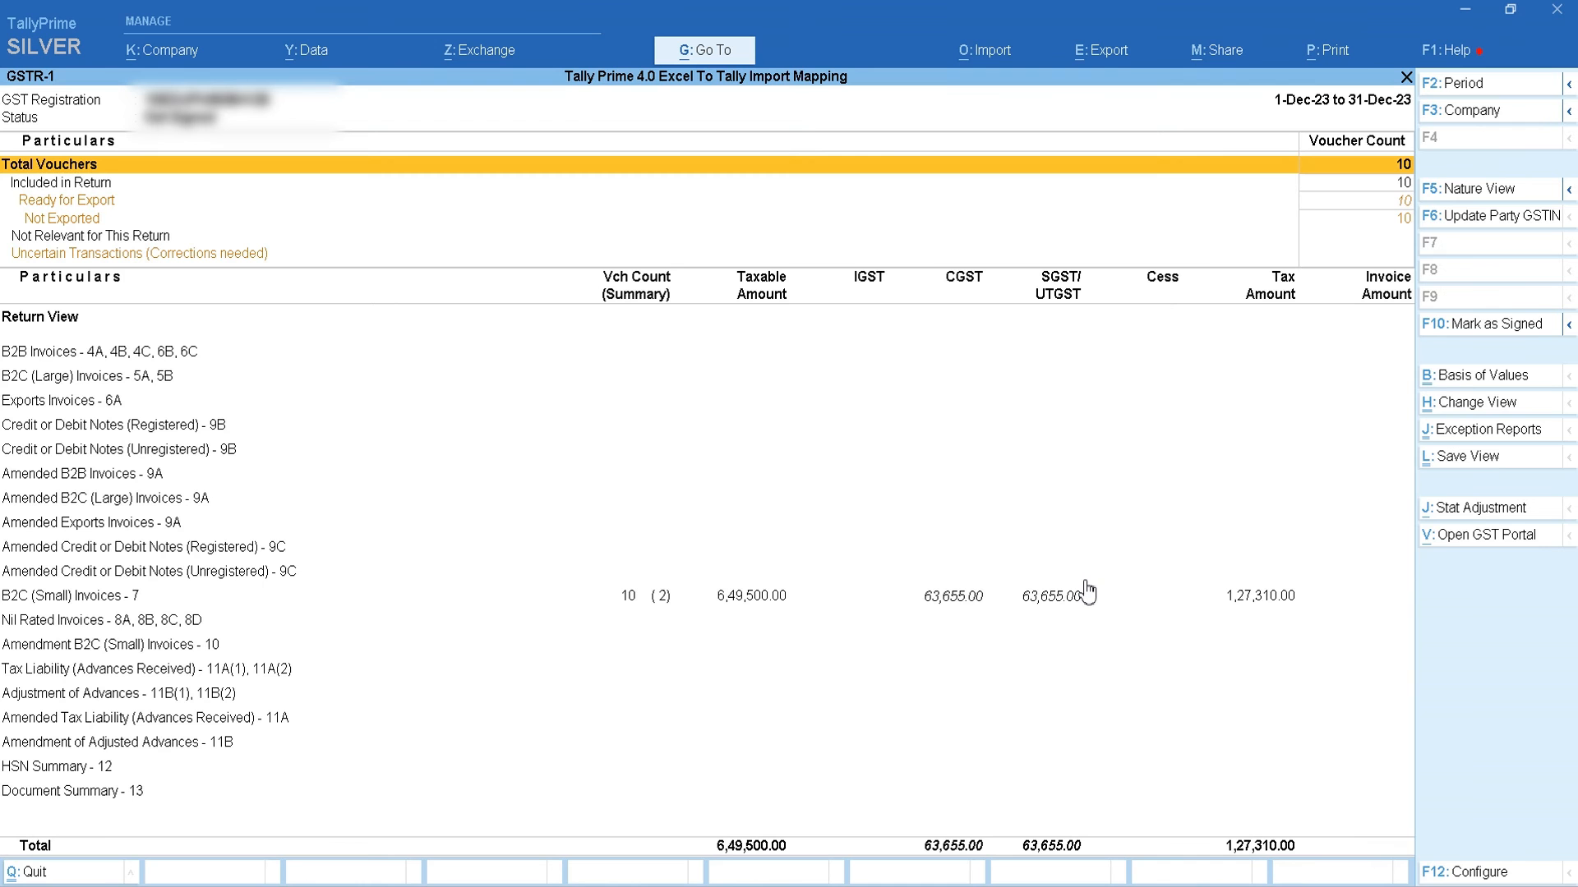
Drill into B2C (Small) Invoices - 7 in GSTR-1 and open the voucher register for Bihar - 18%
key(Down)
key(Down)
key(Down)
key(Down)
key(Down)
key(Down)
key(Down)
key(Down)
key(Down)
key(Down)
key(Down)
key(Down)
key(Down)
key(Down)
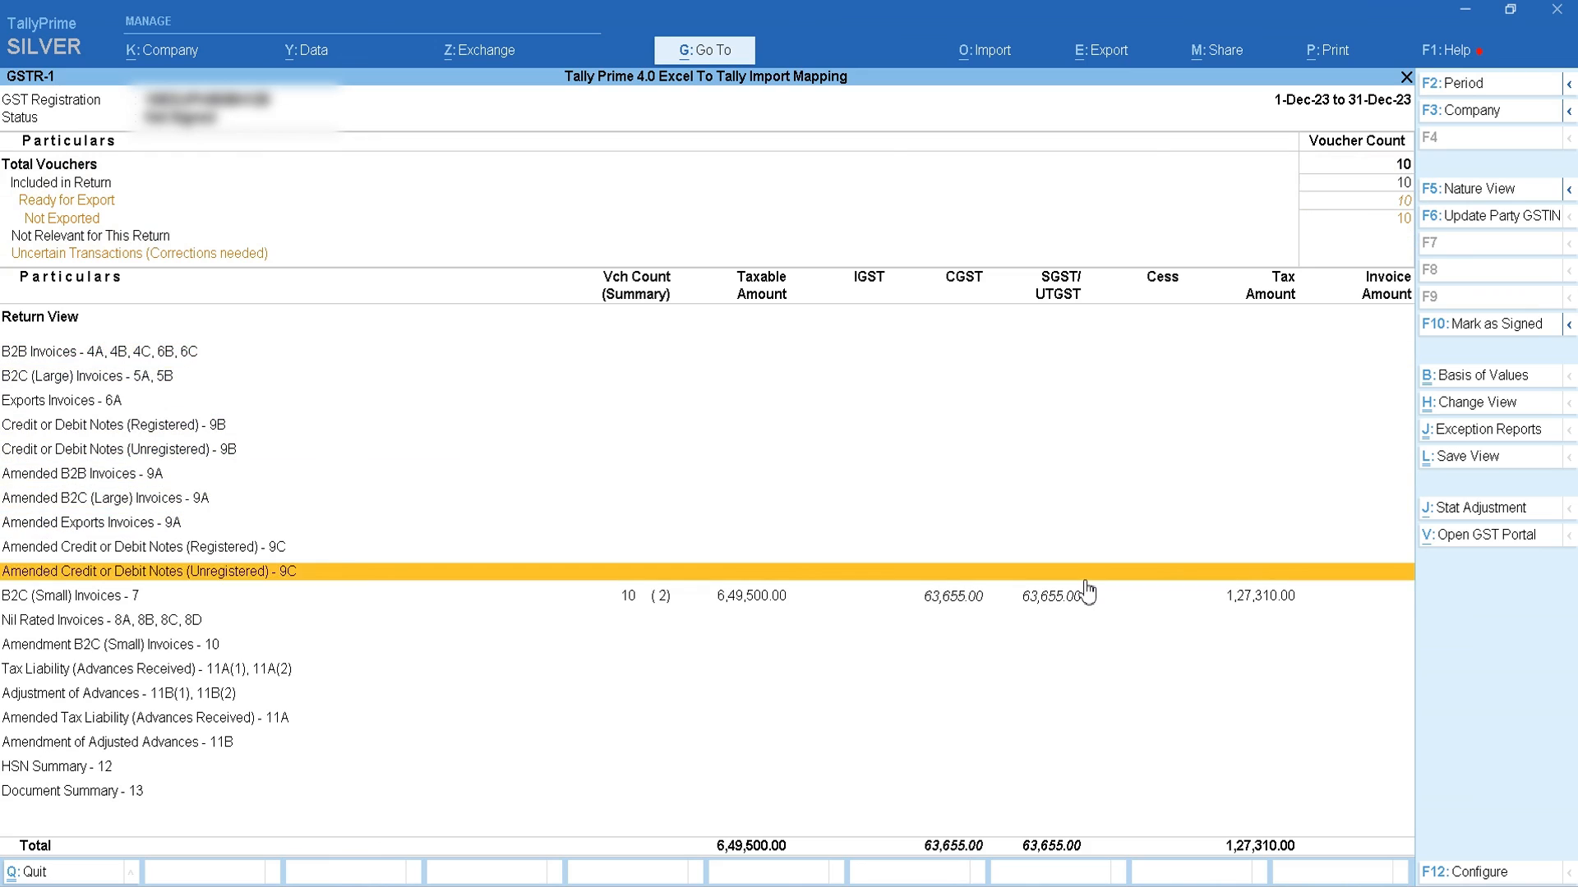
key(Return)
key(Return)
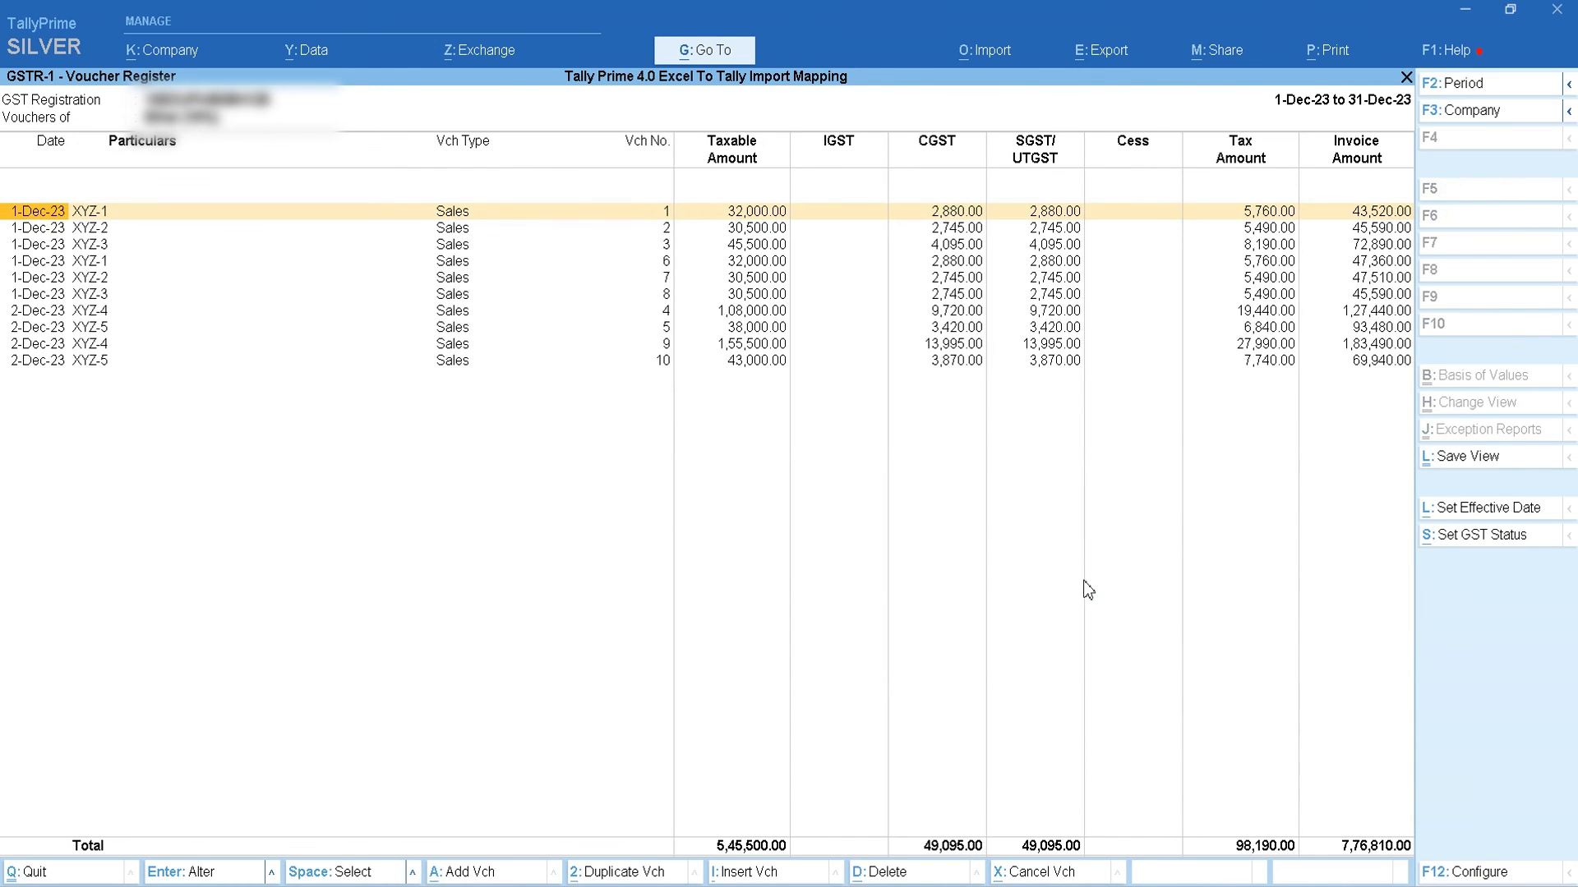
Review the voucher registers behind the Bihar 18% and 28% rates, and close the GST reports back to the Gateway of Tally
key(Down)
key(Down)
key(Down)
key(Down)
key(Escape)
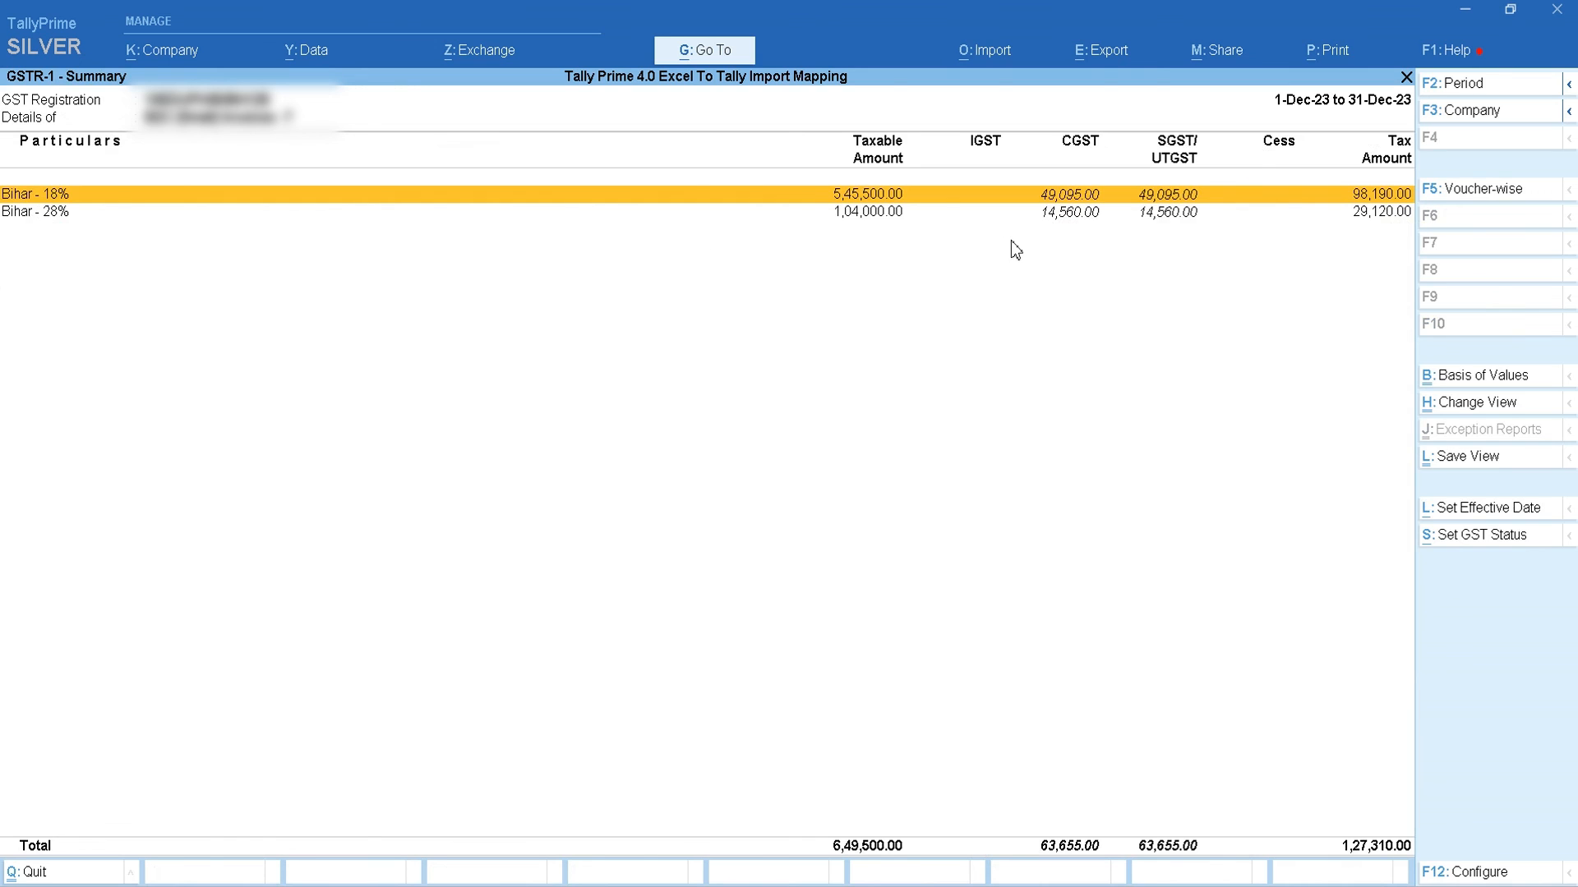
key(Down)
key(Return)
key(Escape)
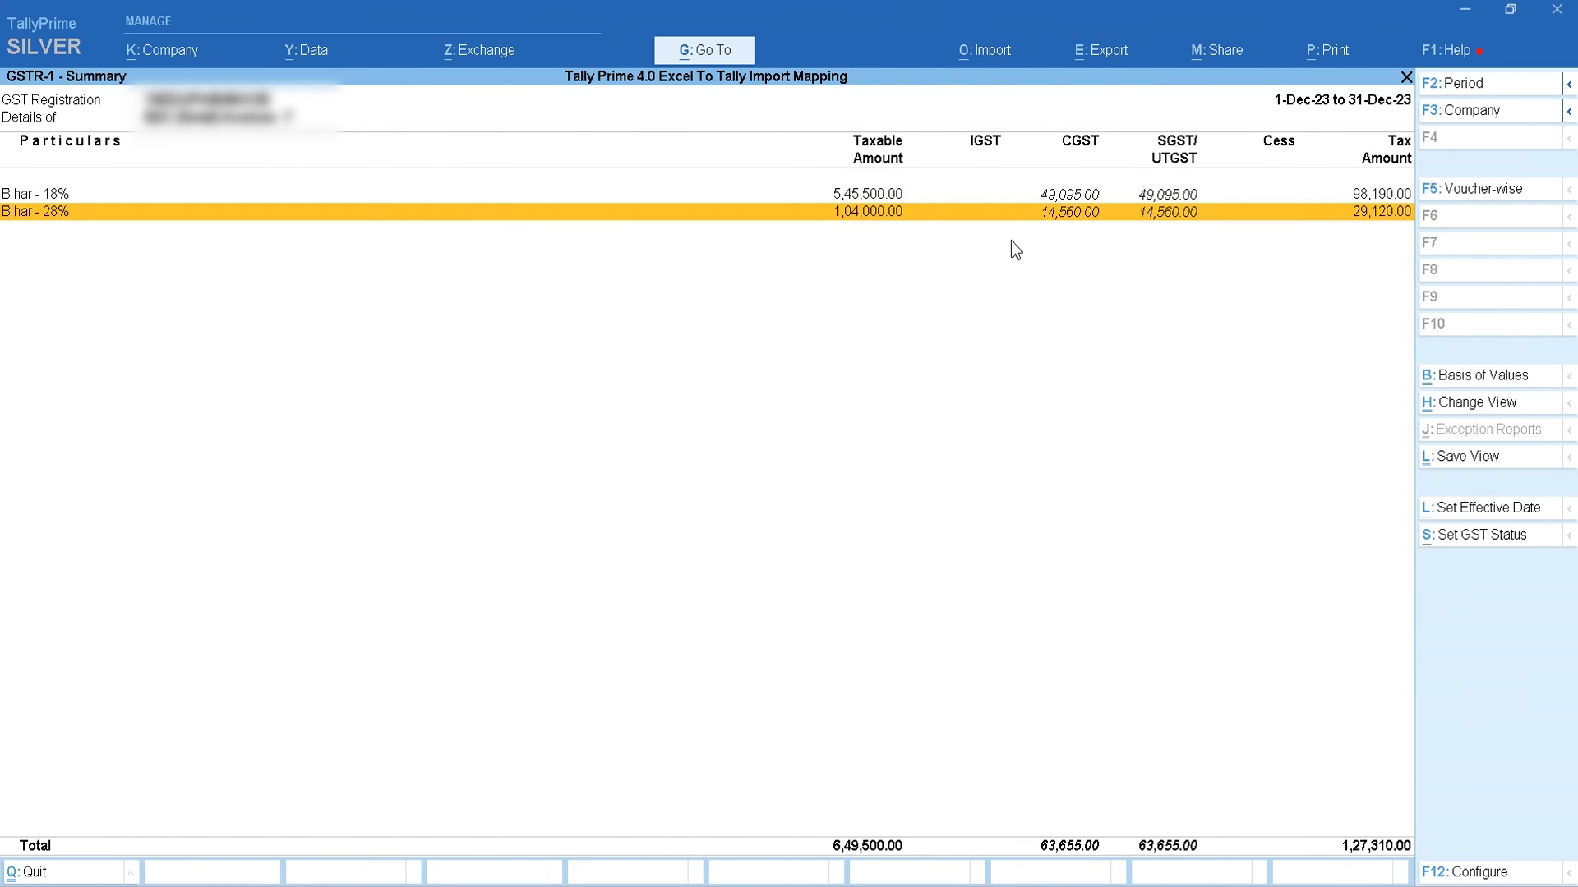
key(Up)
key(Return)
key(Escape)
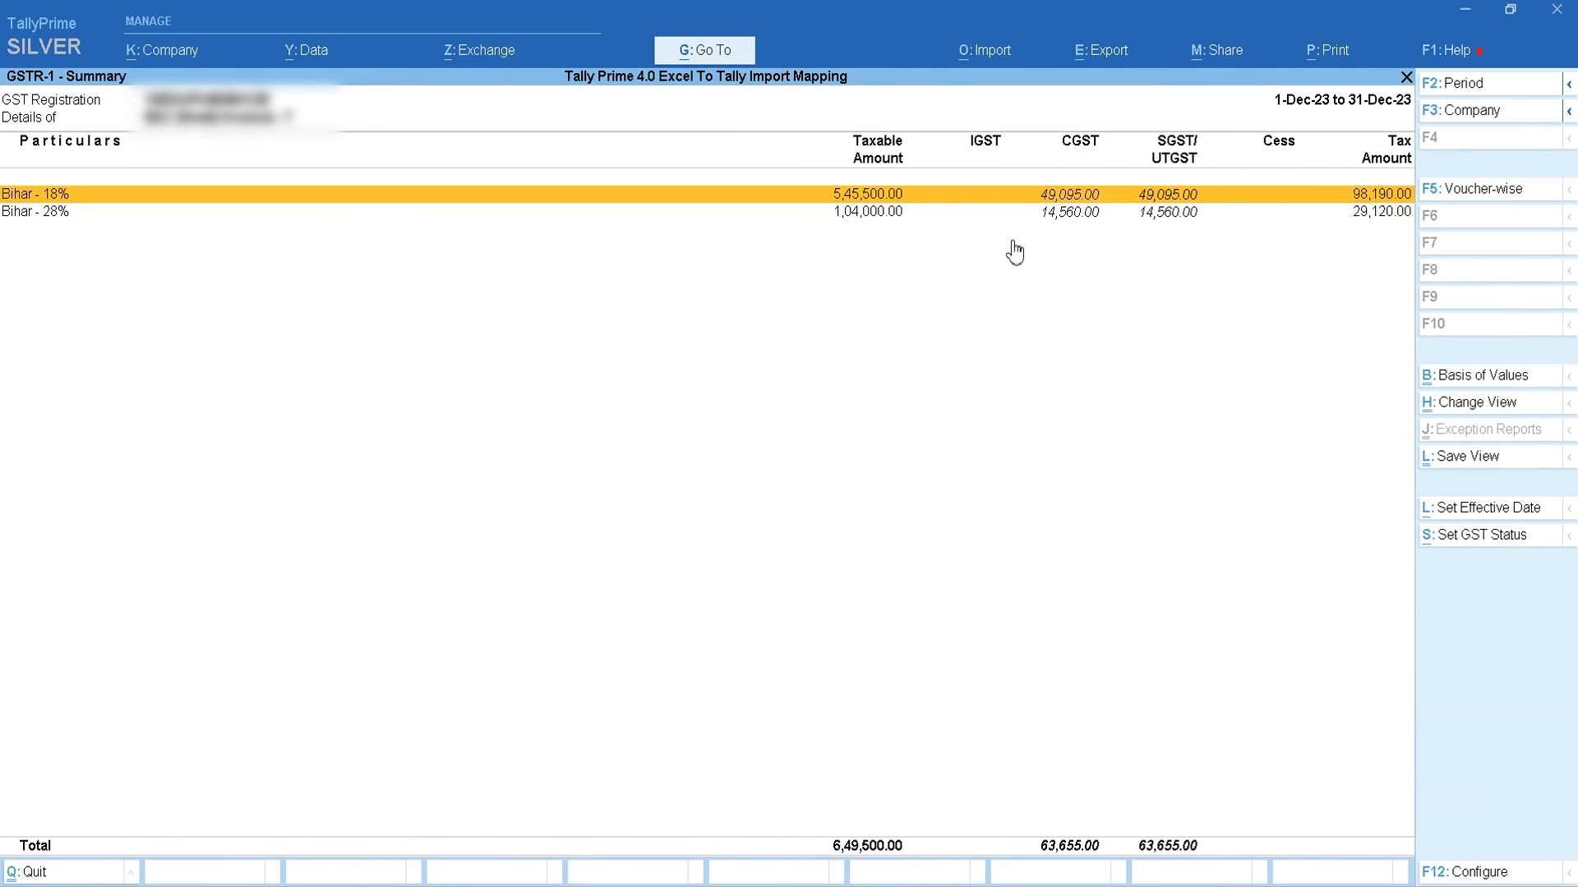
key(Escape)
key(Escape)
key(Escape)
key(Escape)
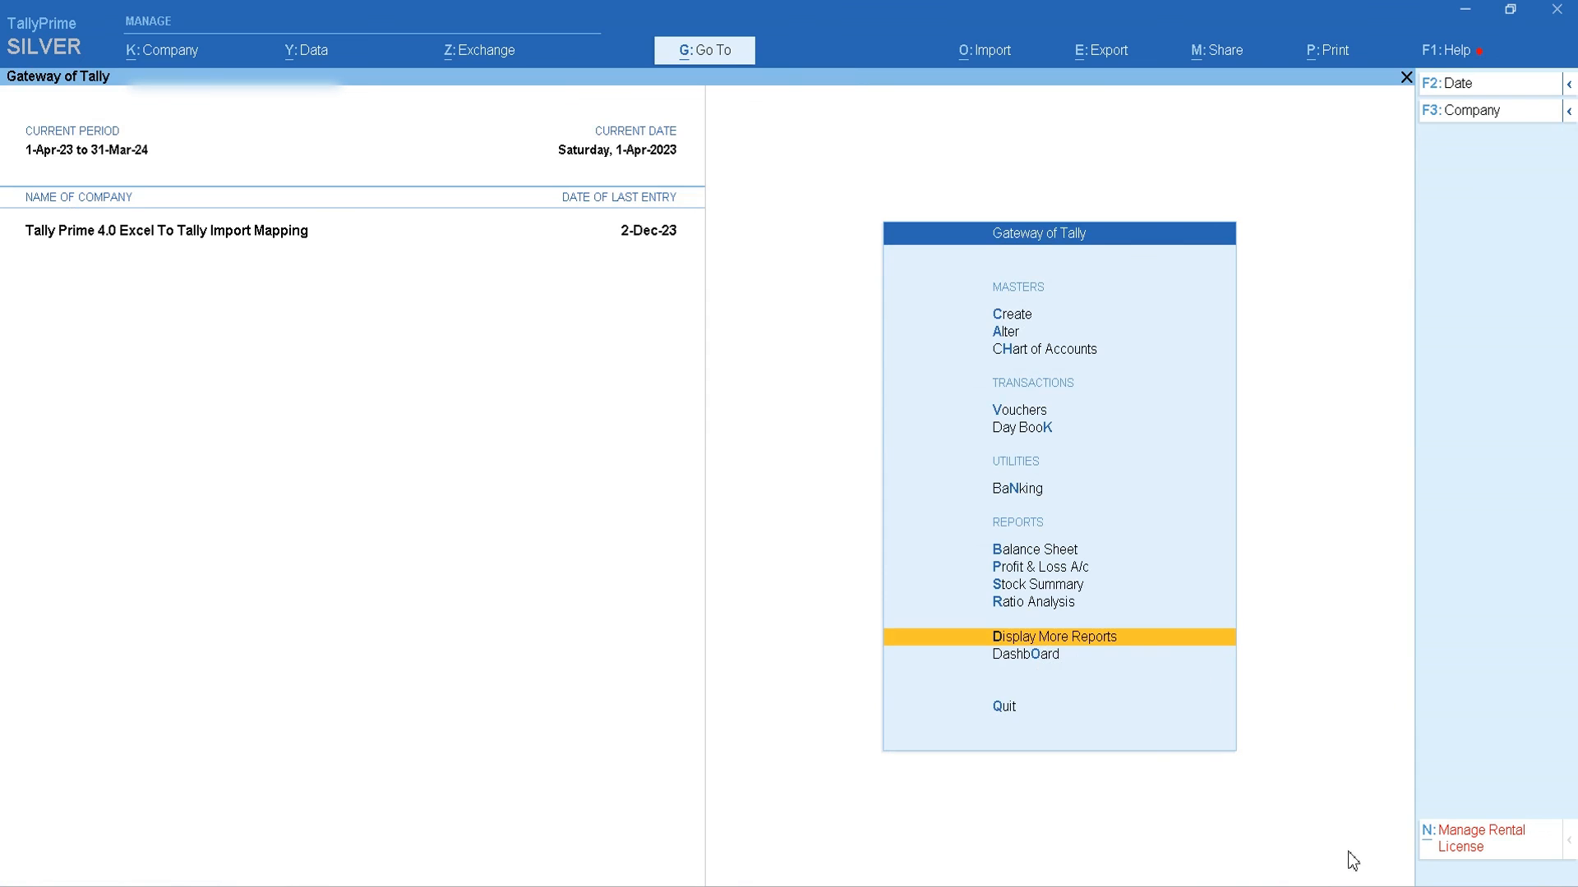
Switch to File Explorer and go up from the Maping folder to the Excel import folder
key(alt+Tab)
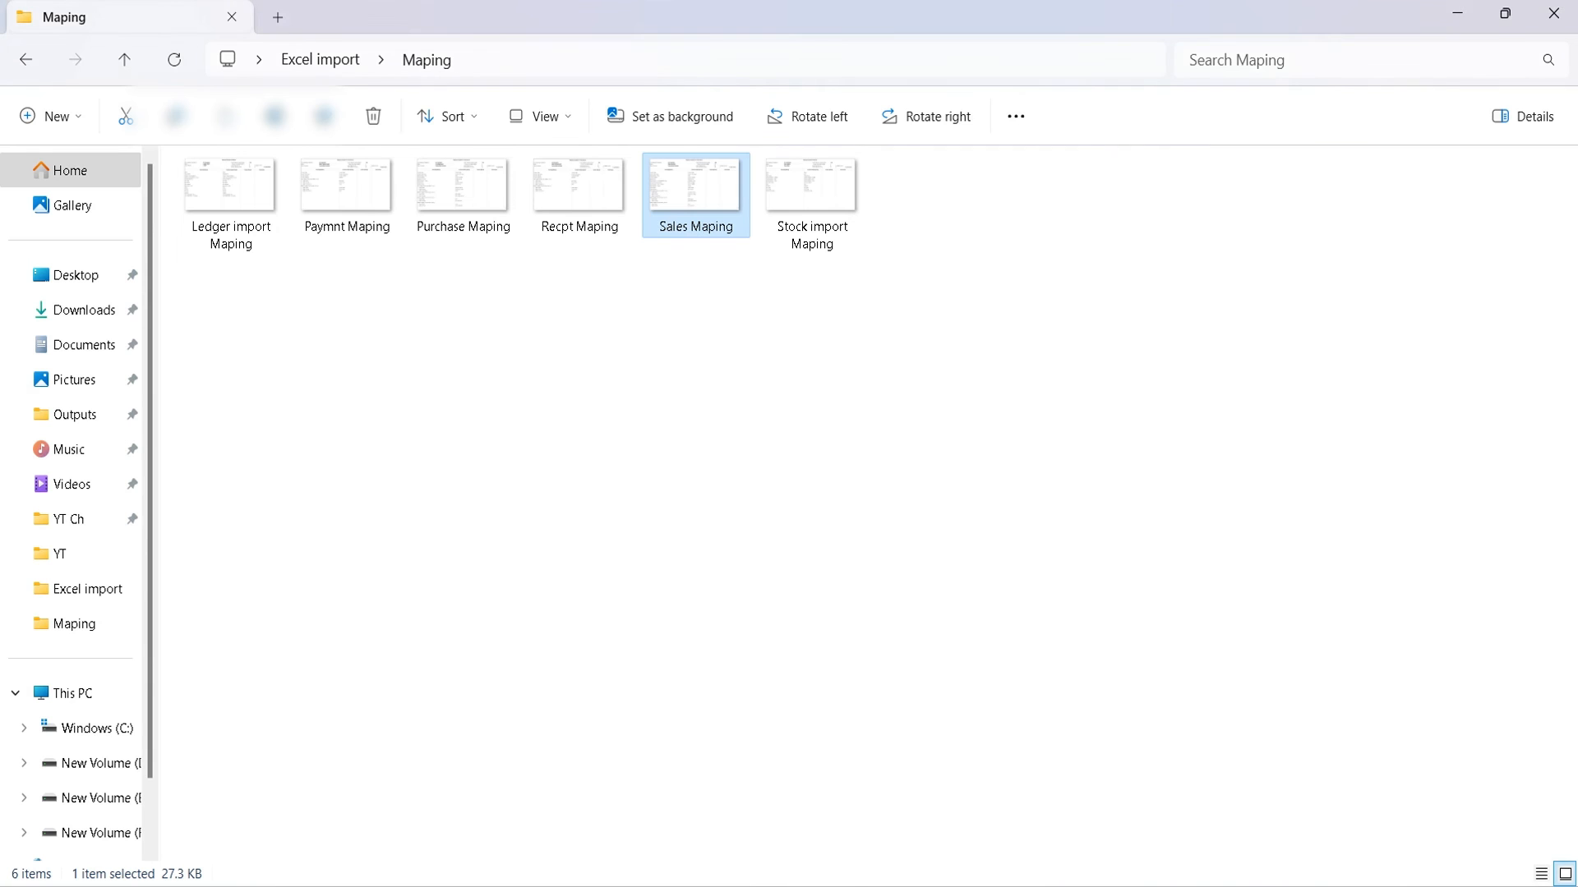
click(332, 73)
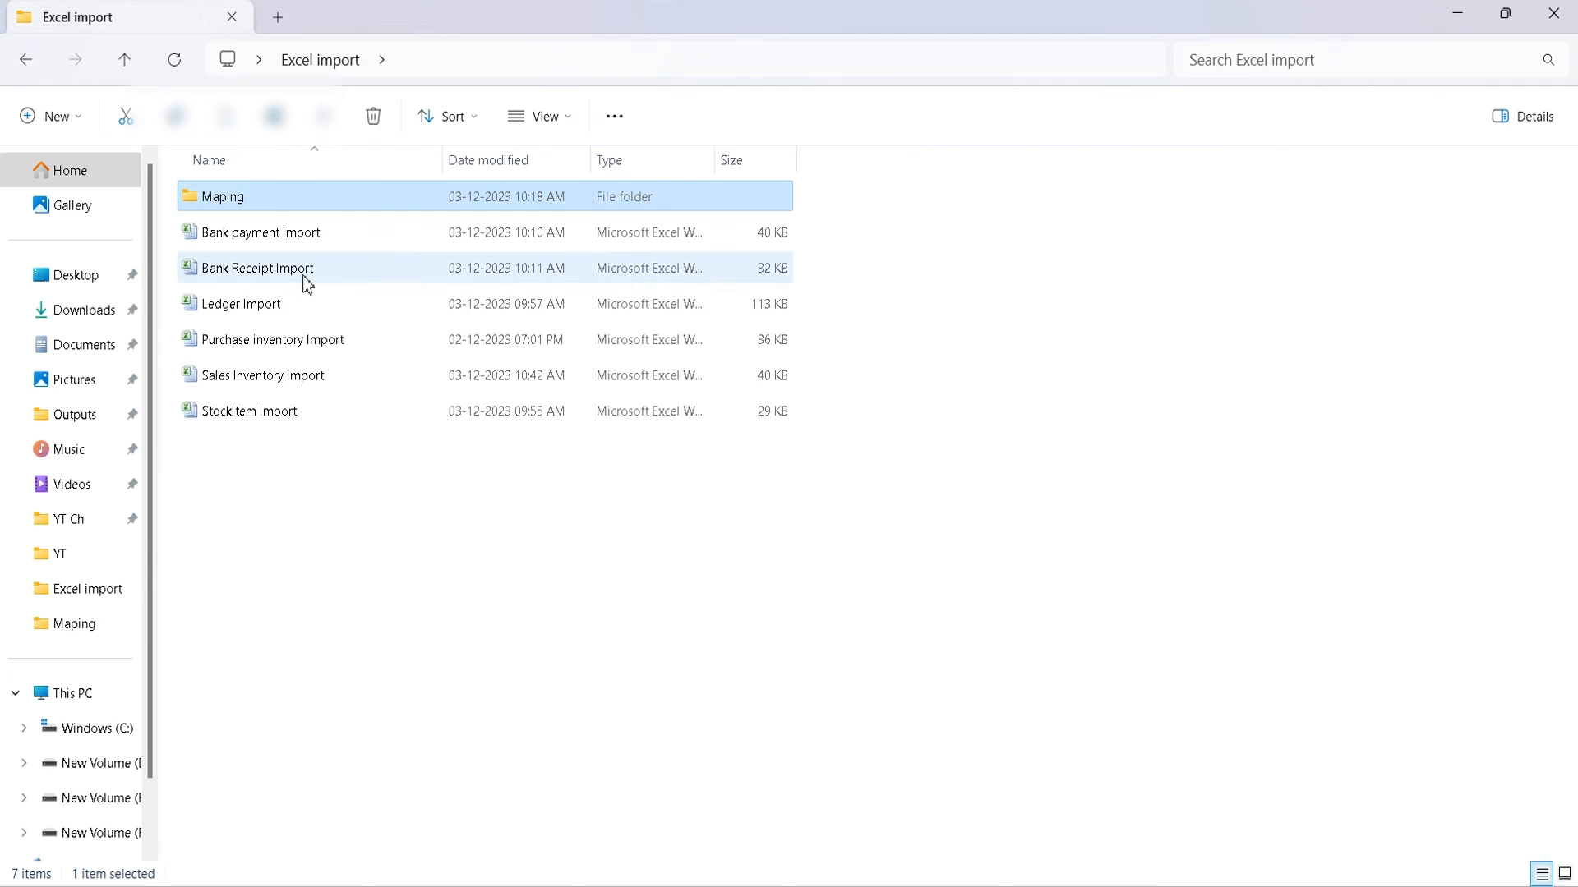